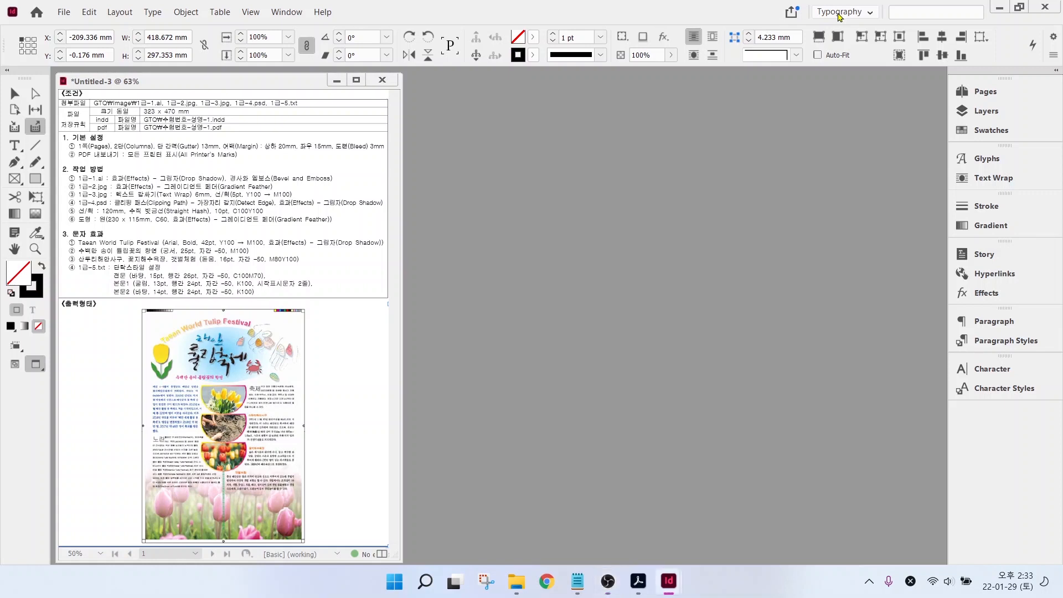
# - Switch to the Interactive for PDF workspace, then back to Typography
pyautogui.click(840, 14)
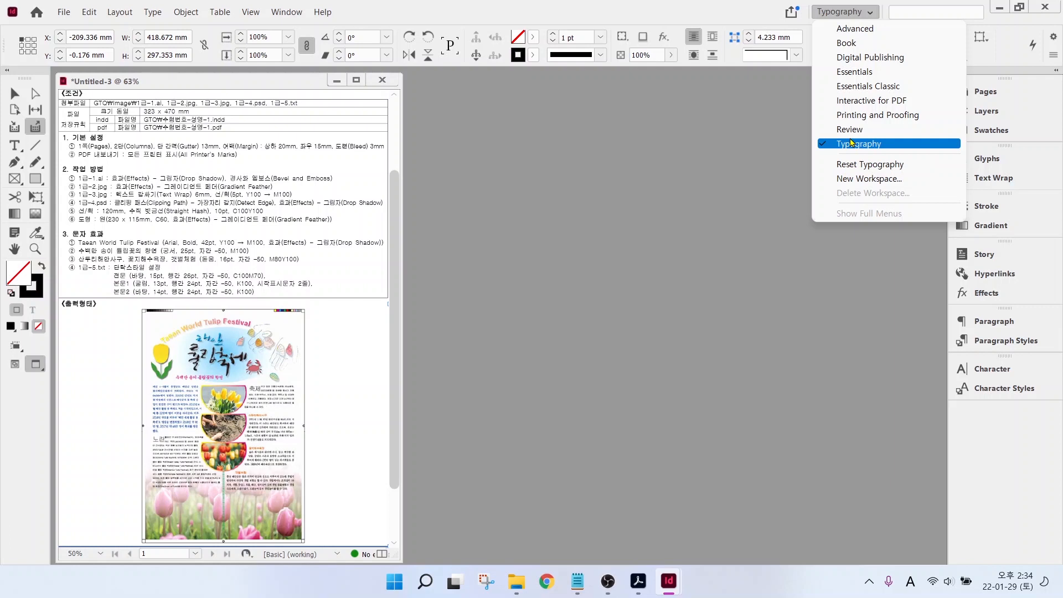
pyautogui.click(850, 100)
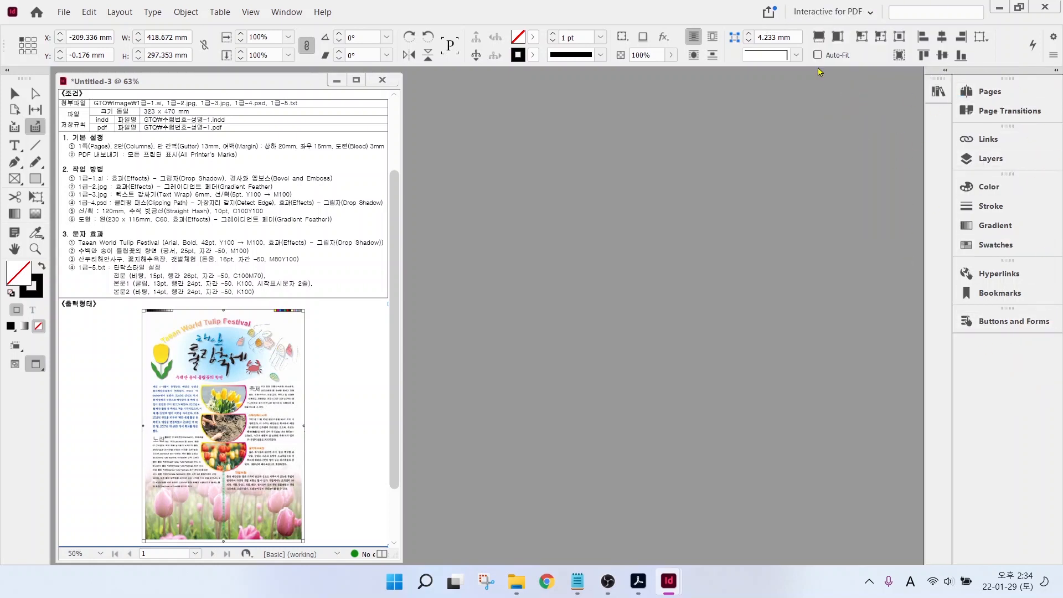
pyautogui.click(840, 14)
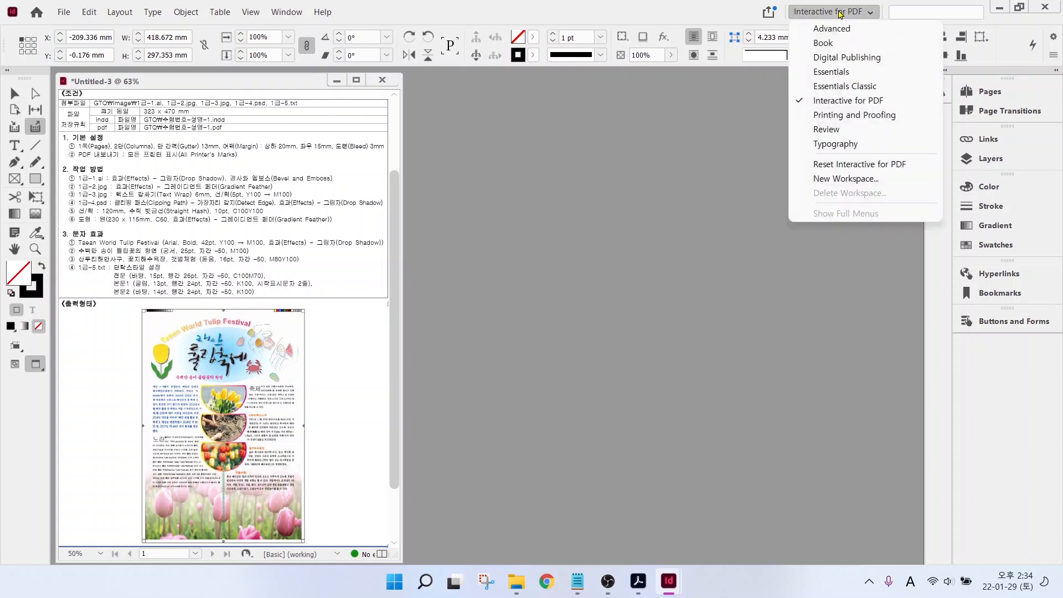
pyautogui.click(836, 145)
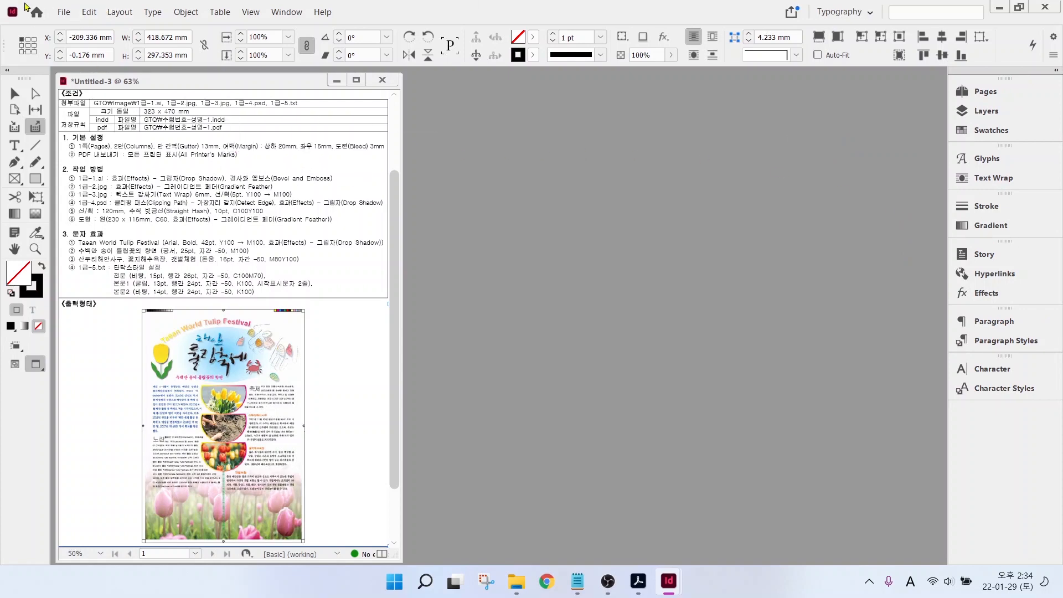
# - Open Edit > Preferences on the Composition page
pyautogui.click(91, 12)
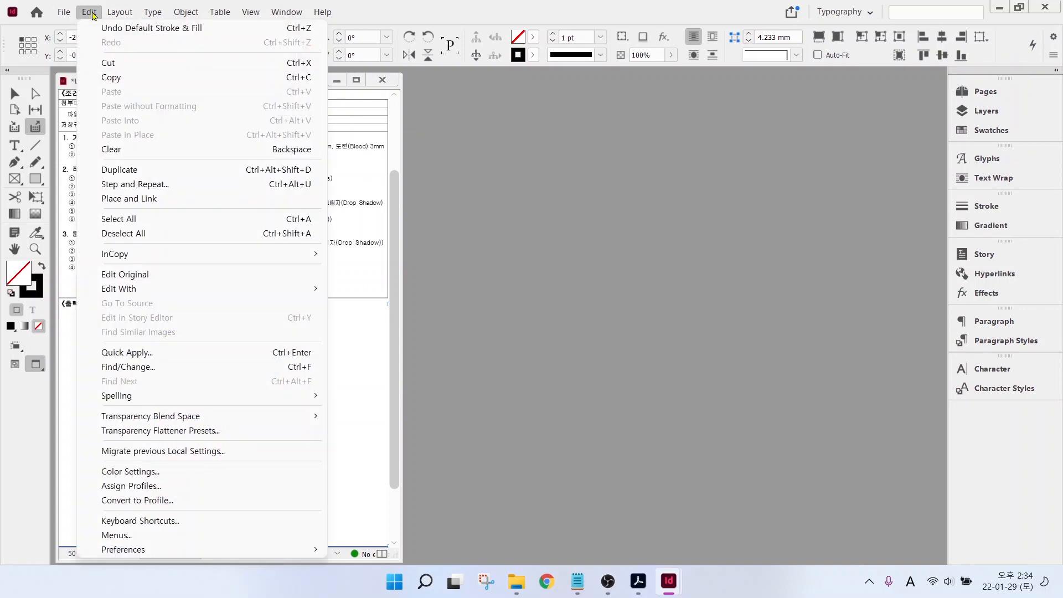
pyautogui.moveTo(143, 550)
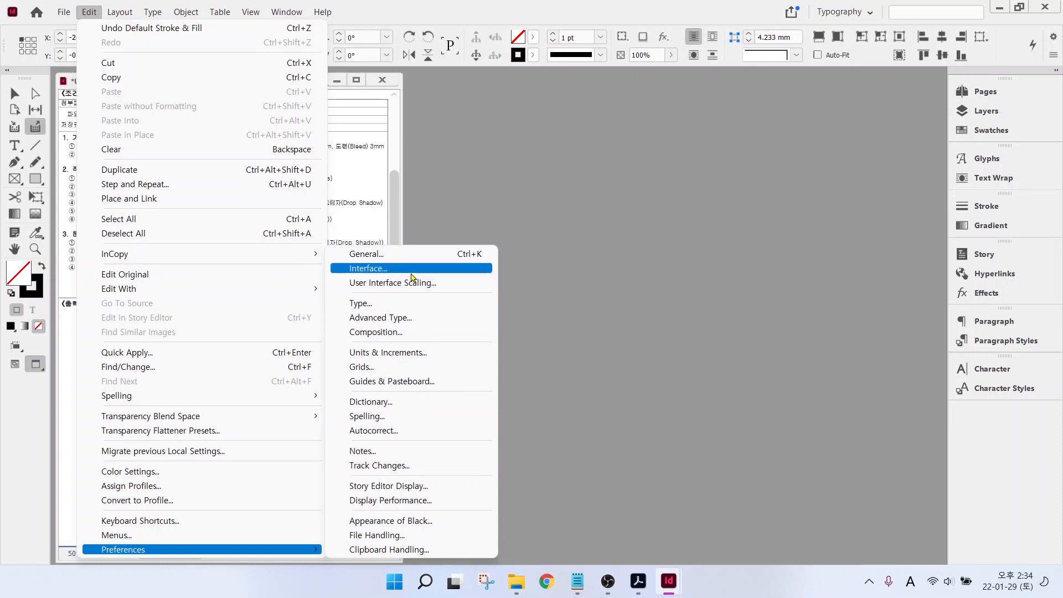
pyautogui.click(390, 332)
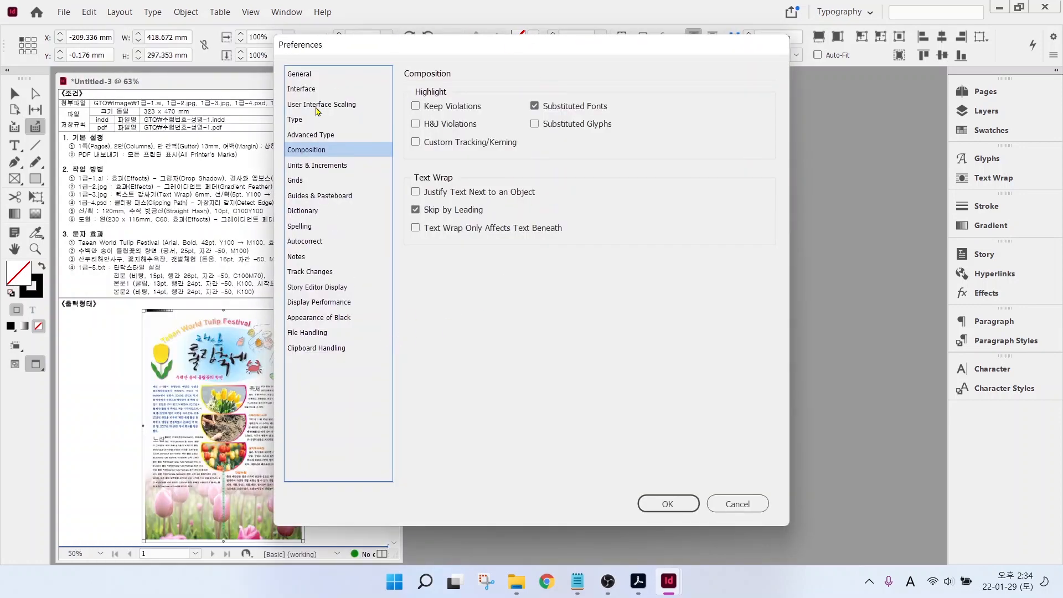
# - Browse the General, Interface, UI Scaling, Type, Advanced Type and Composition preference pages
pyautogui.click(312, 76)
pyautogui.click(306, 90)
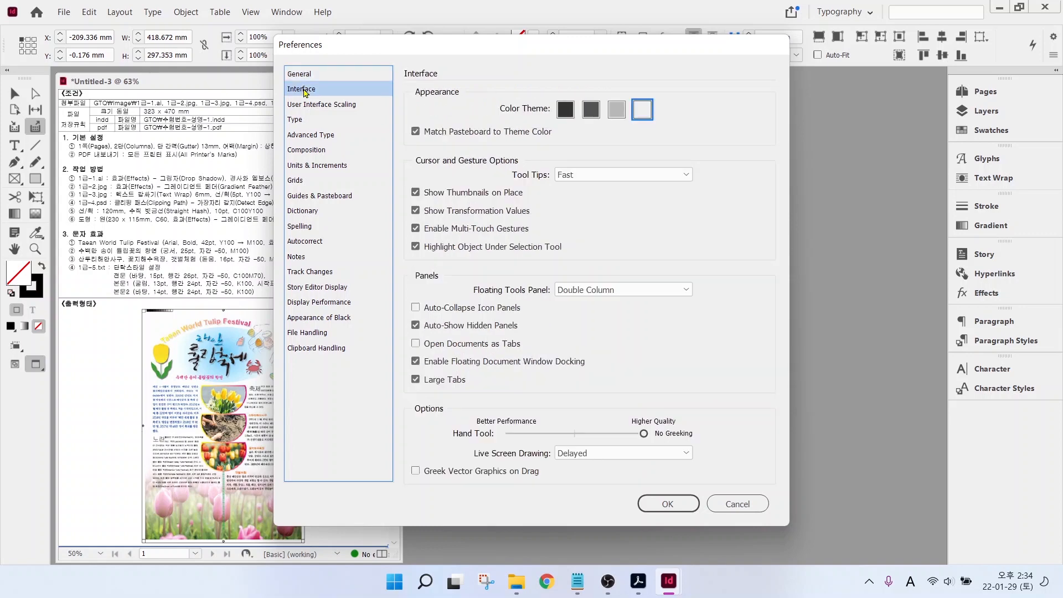
pyautogui.click(304, 105)
pyautogui.click(303, 121)
pyautogui.click(300, 136)
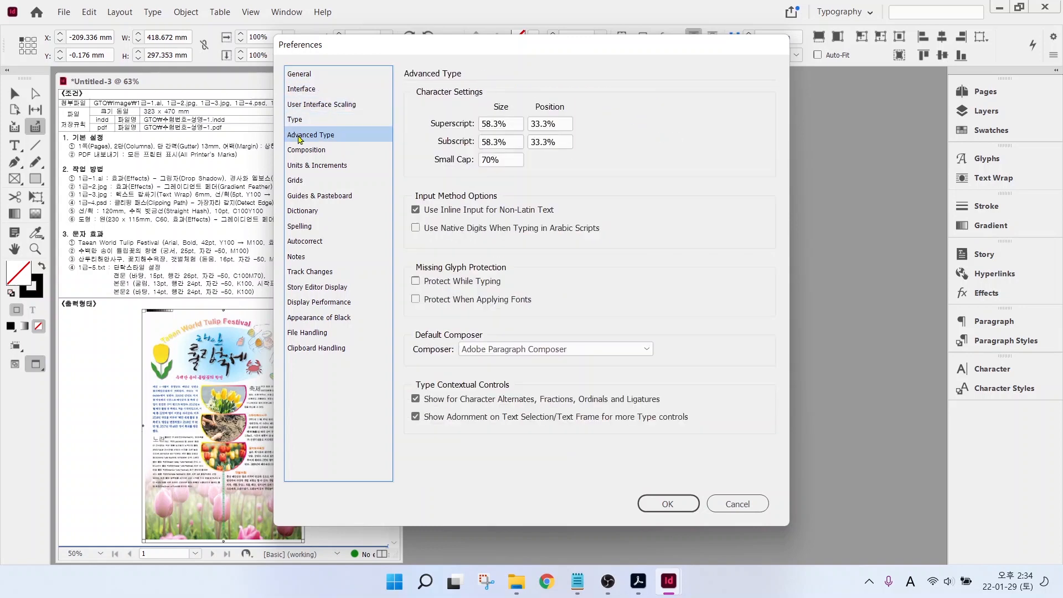
pyautogui.click(298, 151)
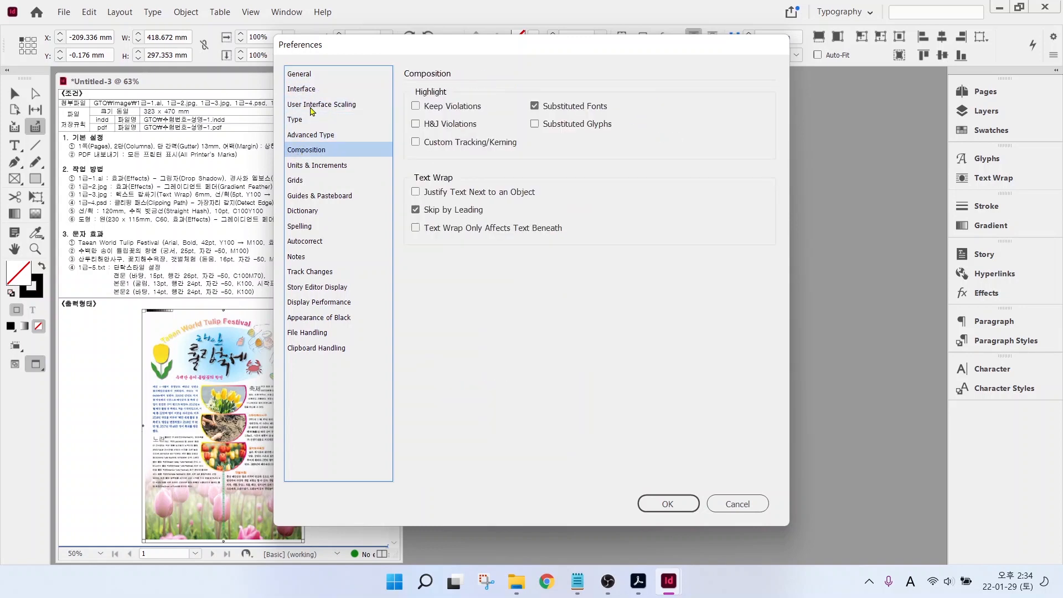
pyautogui.click(303, 92)
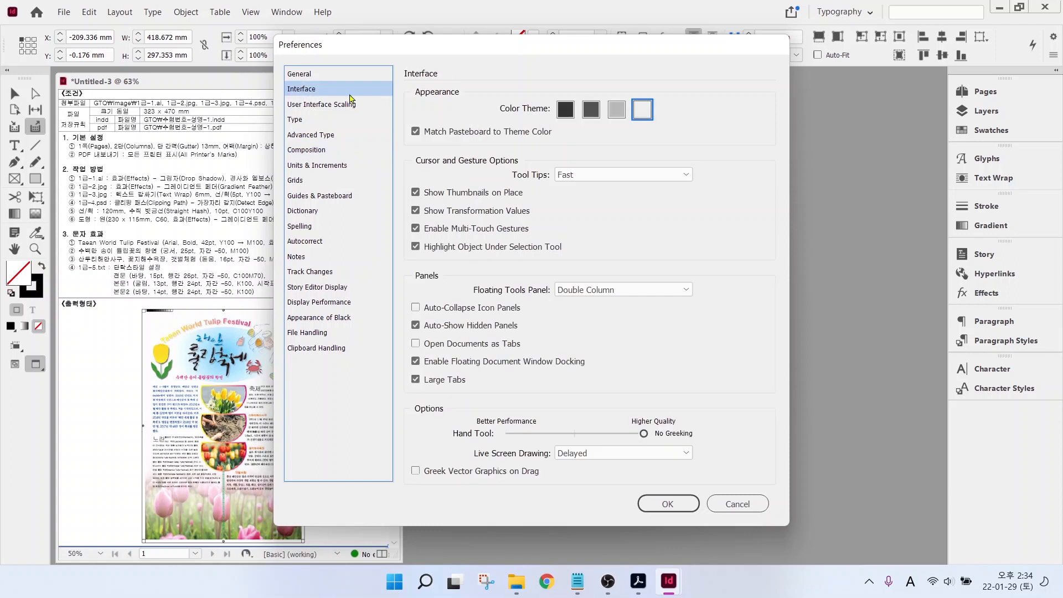
# - Show the Units & Increments preferences, with Millimeters rulers and Points stroke
pyautogui.press('alt')
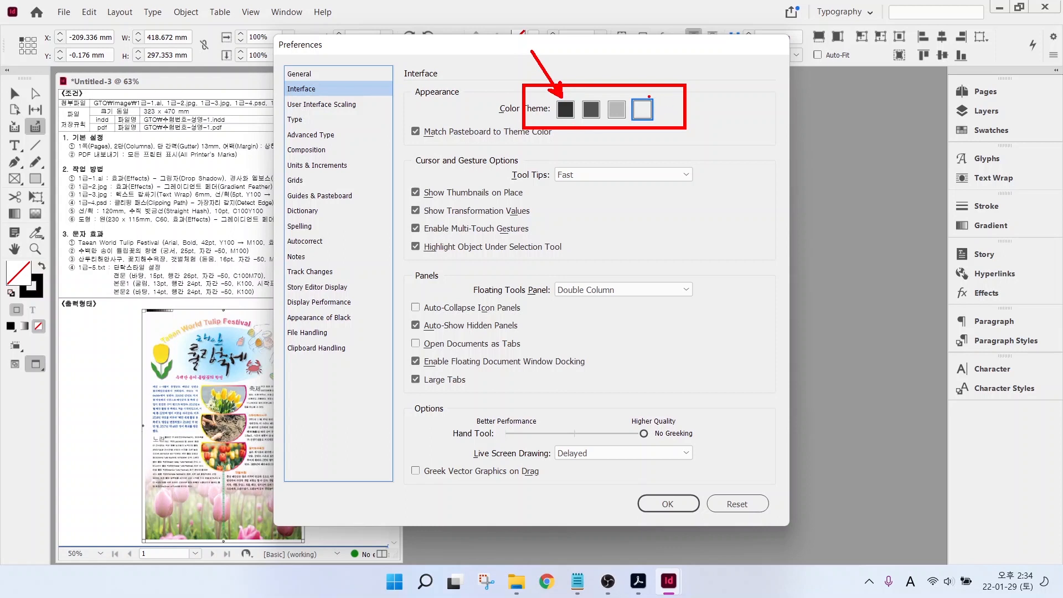
pyautogui.moveTo(651, 99); pyautogui.dragTo(686, 64)
pyautogui.press('Escape')
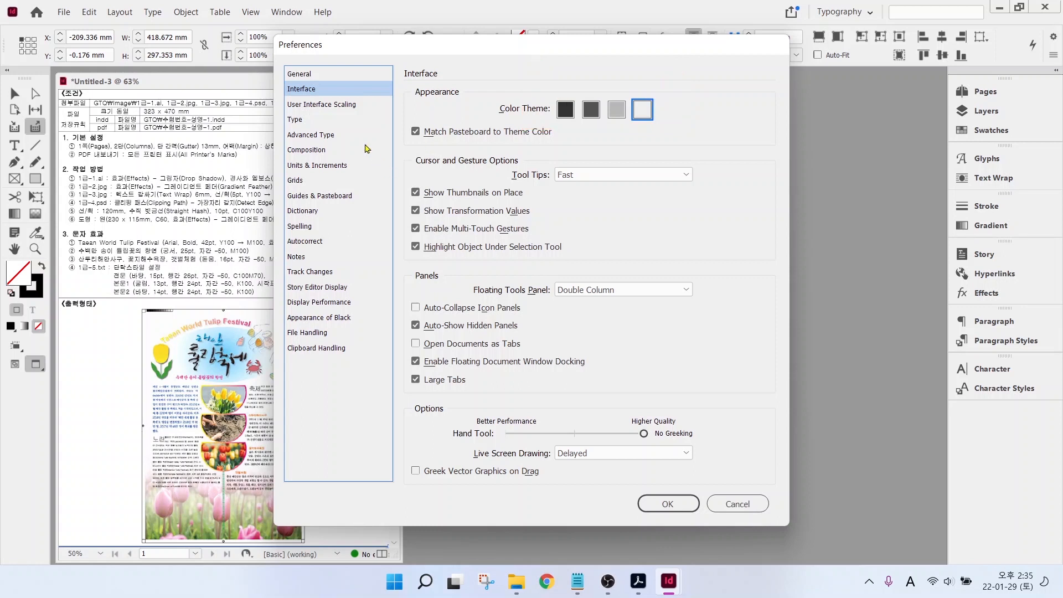
pyautogui.hotkey('alt', '2')
pyautogui.moveTo(404, 330); pyautogui.dragTo(547, 357)
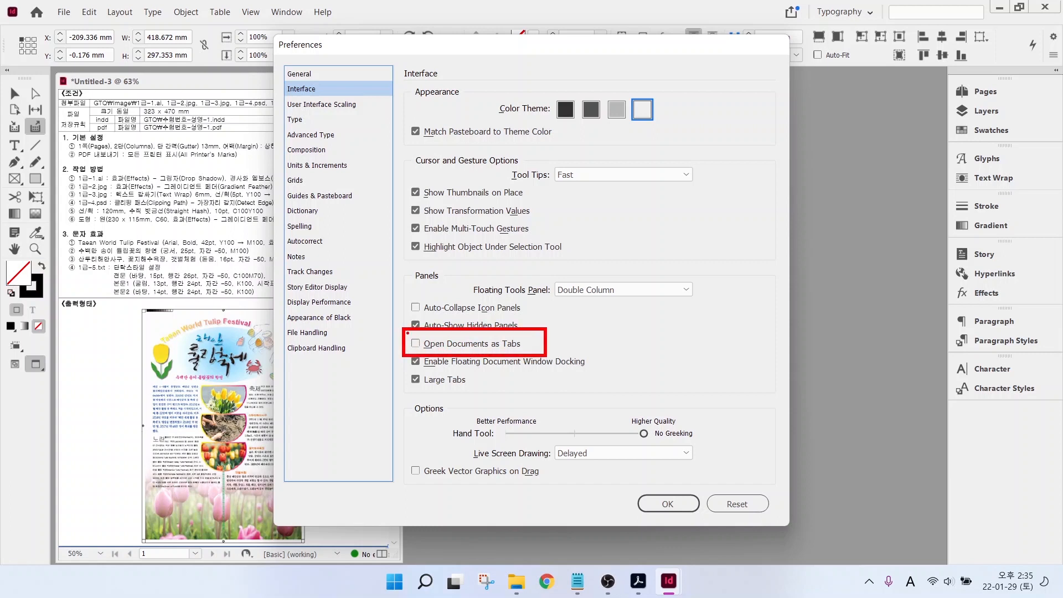
pyautogui.moveTo(408, 333); pyautogui.dragTo(425, 331)
pyautogui.moveTo(58, 68)
pyautogui.mouseDown()
pyautogui.moveTo(370, 540)
pyautogui.moveTo(397, 561)
pyautogui.mouseUp()
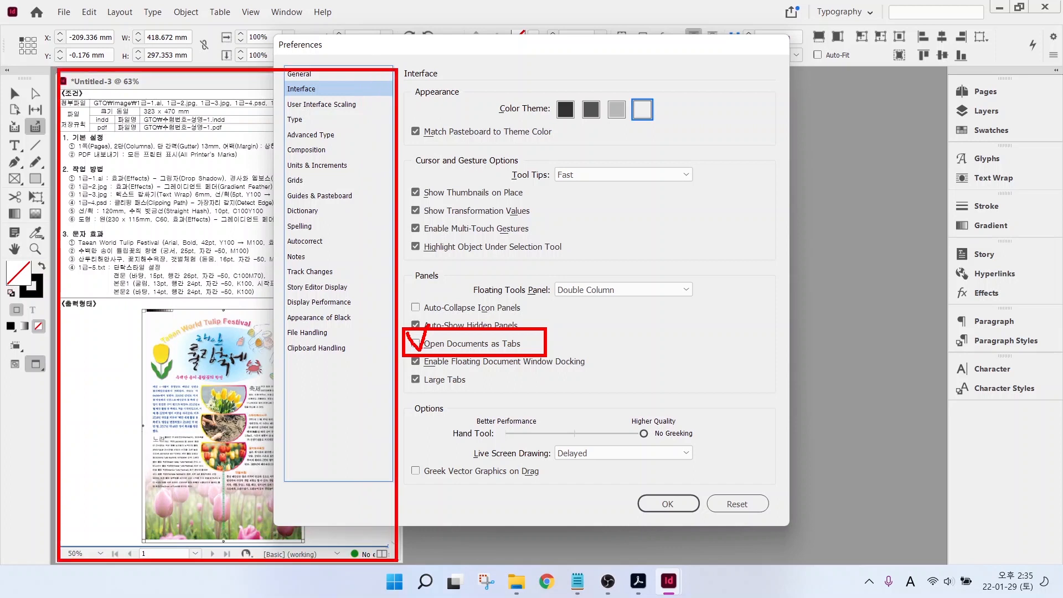
pyautogui.moveTo(560, 87)
pyautogui.mouseDown()
pyautogui.moveTo(869, 505)
pyautogui.moveTo(934, 555)
pyautogui.mouseUp()
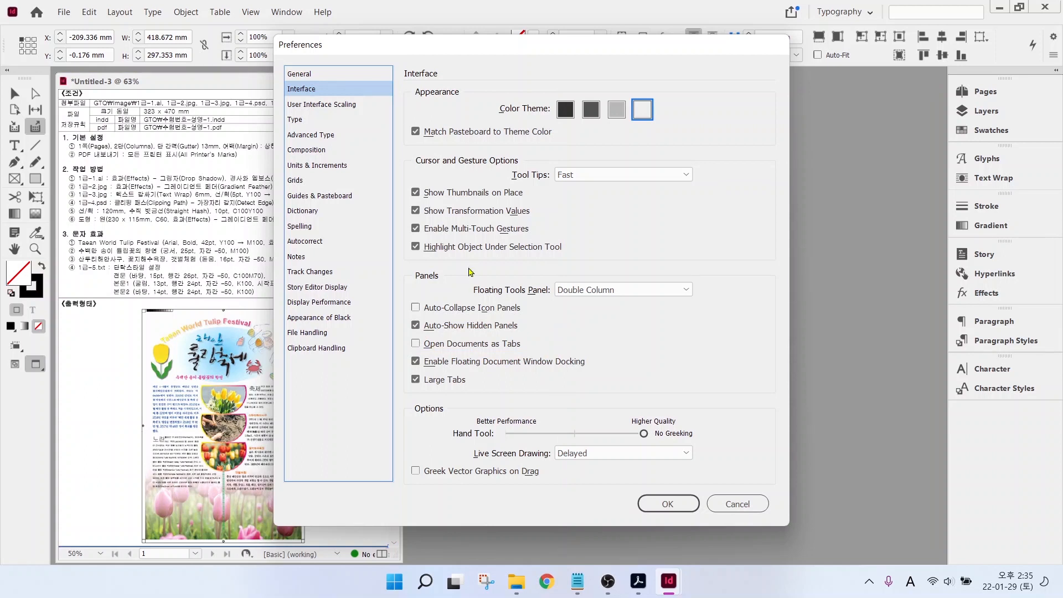
pyautogui.click(326, 165)
pyautogui.press('alt')
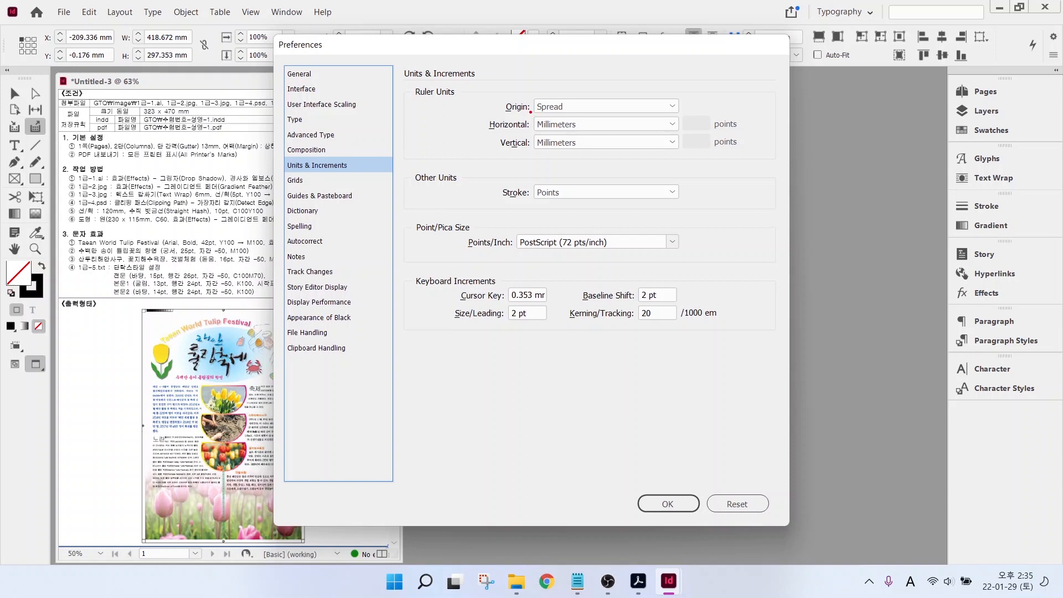
# - Check the Millimeters and Points units, then go to the Display Performance page
pyautogui.moveTo(524, 110); pyautogui.dragTo(636, 157)
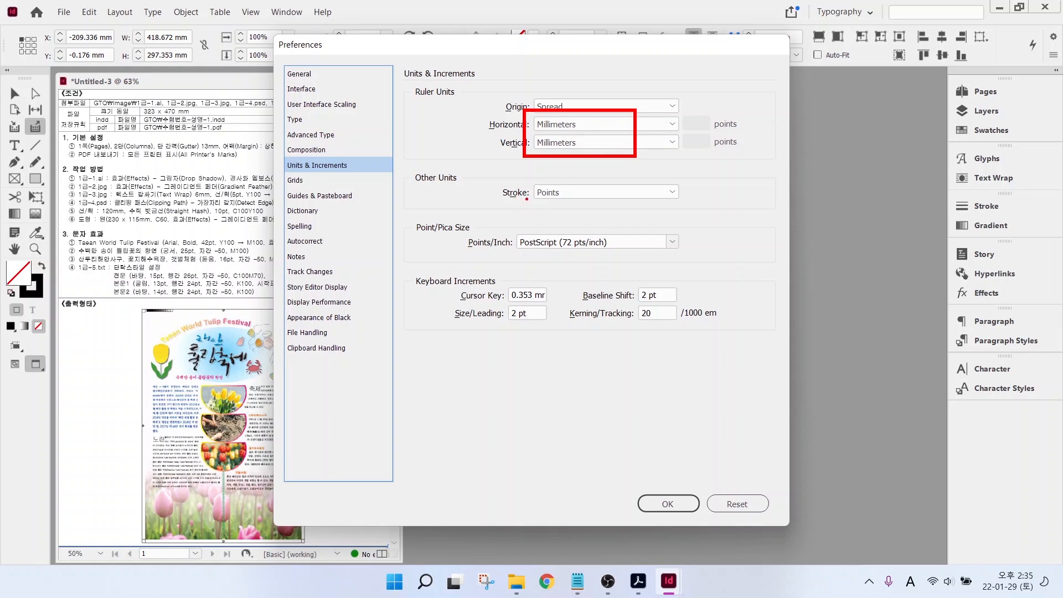
pyautogui.moveTo(518, 175); pyautogui.dragTo(600, 205)
pyautogui.moveTo(641, 244); pyautogui.dragTo(582, 196)
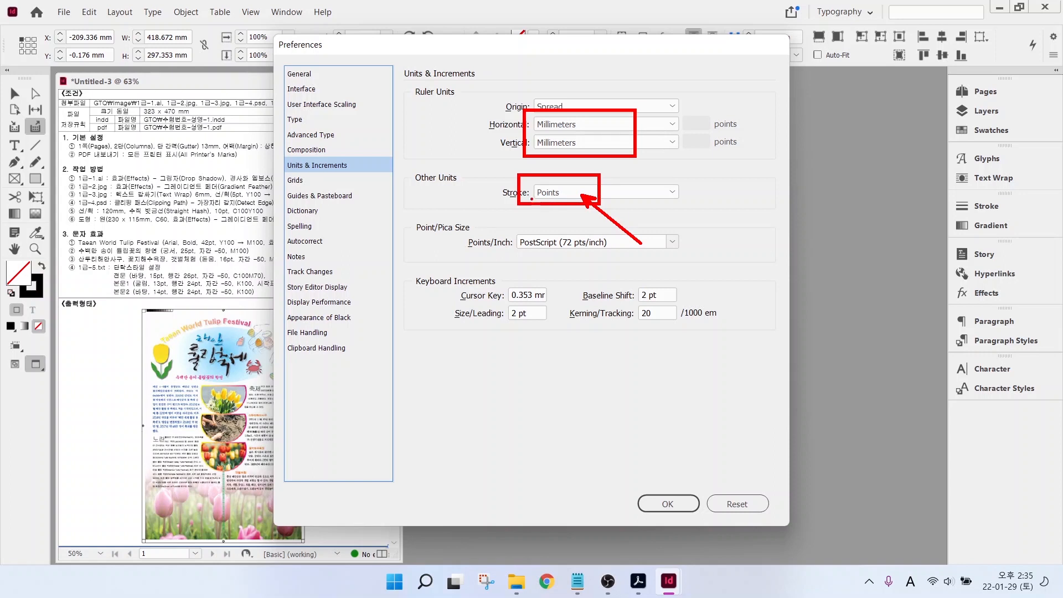
pyautogui.click(319, 302)
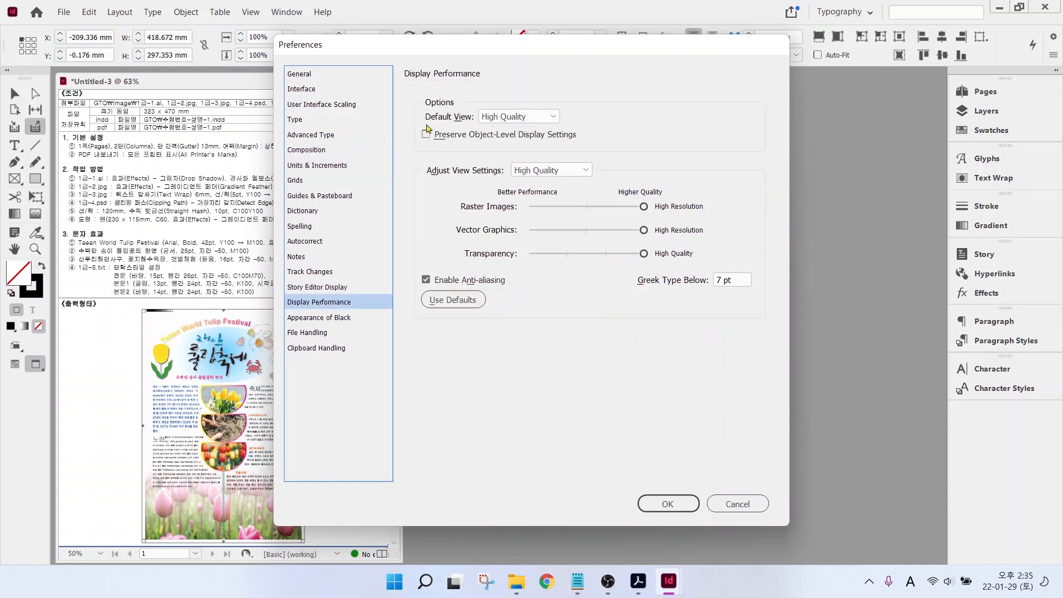
# - Keep High Quality as the default view and confirm the preferences with OK
pyautogui.click(522, 118)
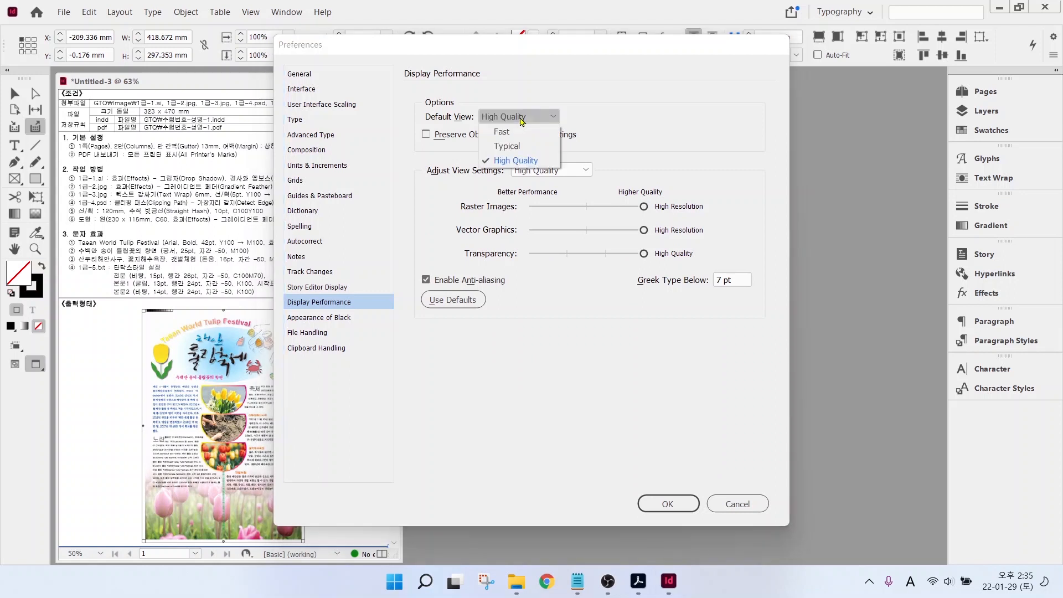
pyautogui.click(534, 161)
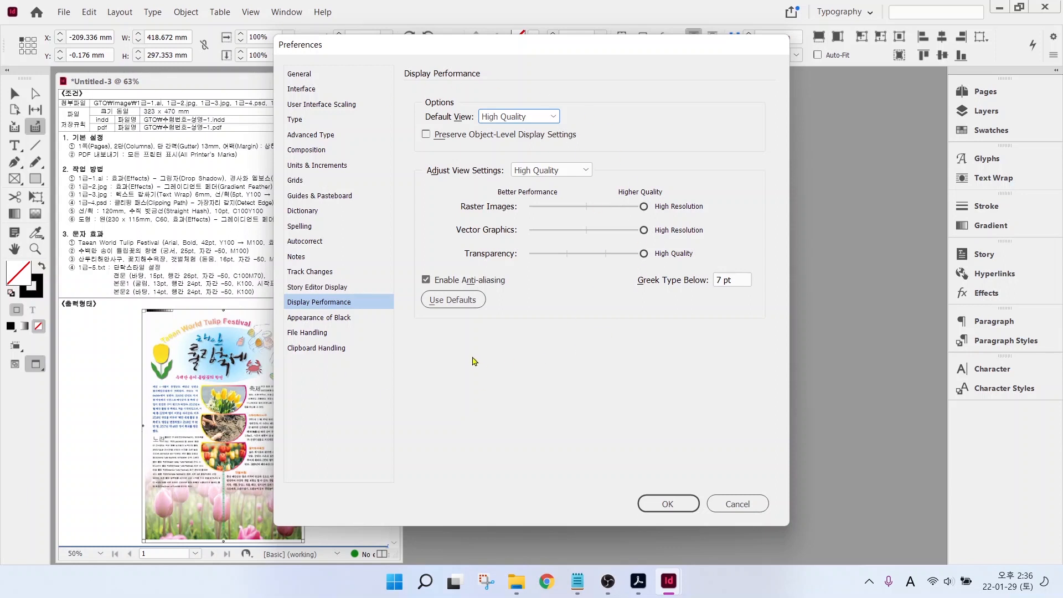
pyautogui.click(666, 503)
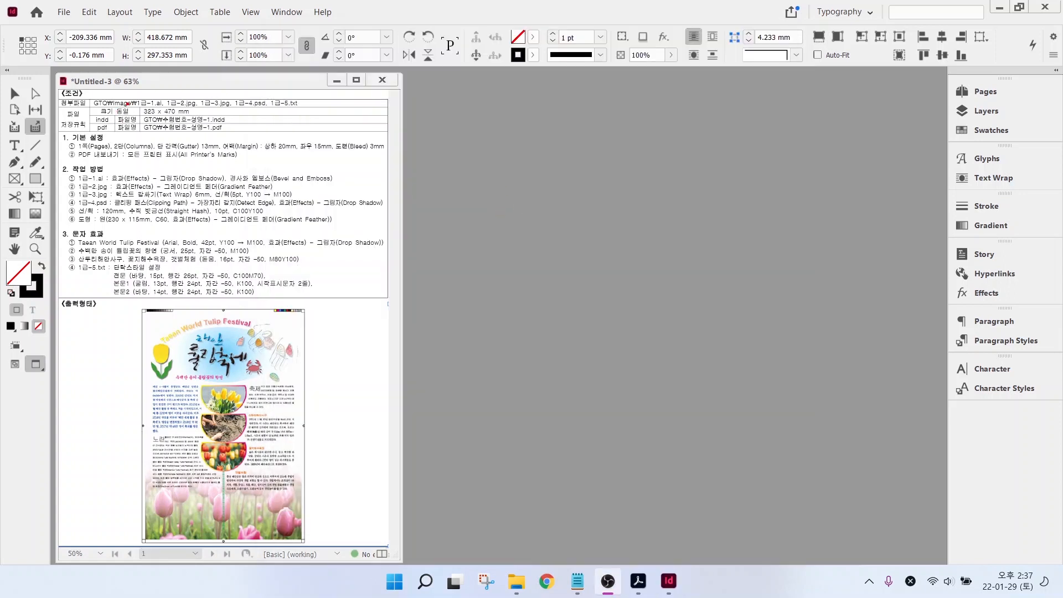
# - Review the 323 × 470 mm task sheet, then open the File menu
pyautogui.moveTo(128, 103); pyautogui.dragTo(263, 141)
pyautogui.moveTo(180, 110); pyautogui.dragTo(218, 81)
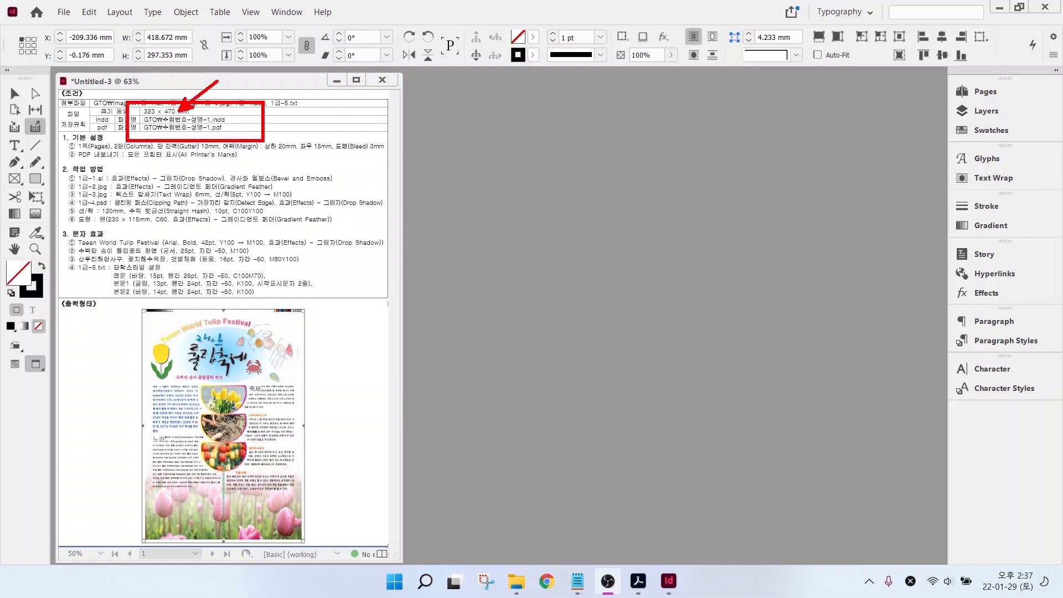
pyautogui.moveTo(204, 133); pyautogui.dragTo(227, 158)
pyautogui.press('Escape')
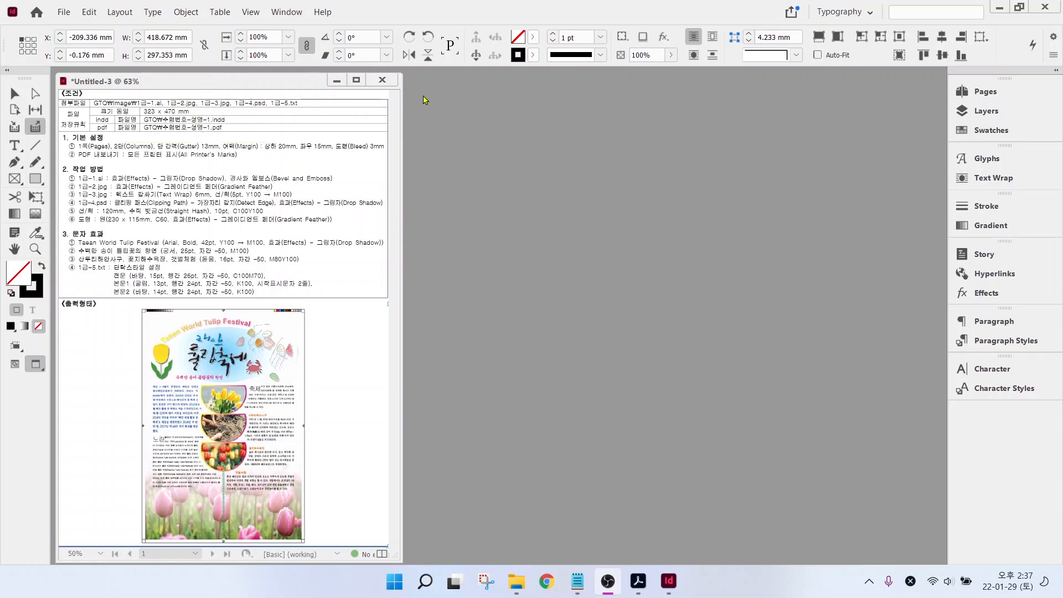
pyautogui.click(64, 12)
# - Start a new document, name it, and set the page size to 323 × 470 mm
pyautogui.moveTo(271, 31)
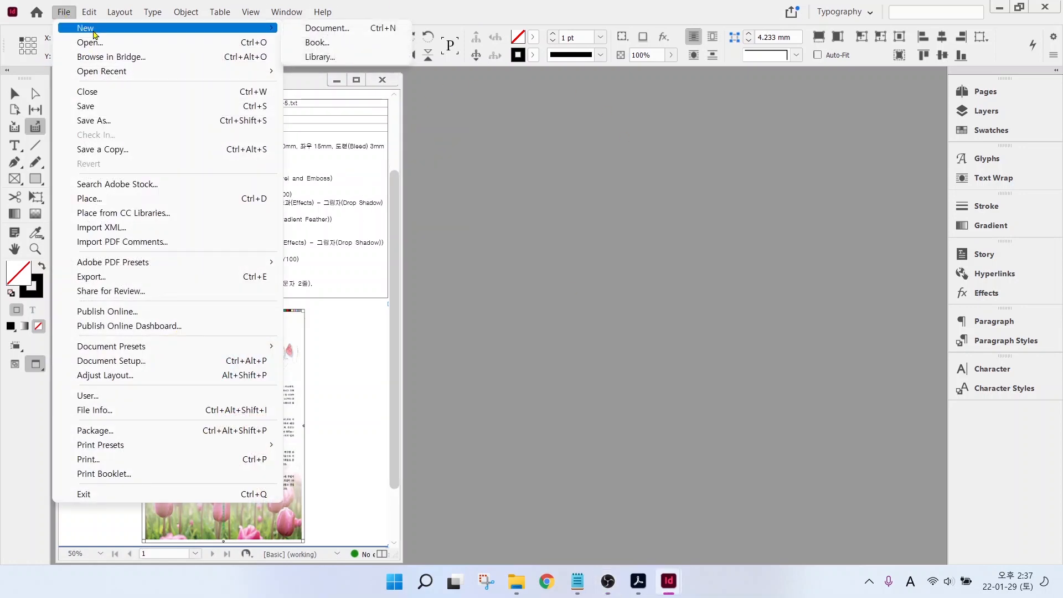
pyautogui.click(327, 28)
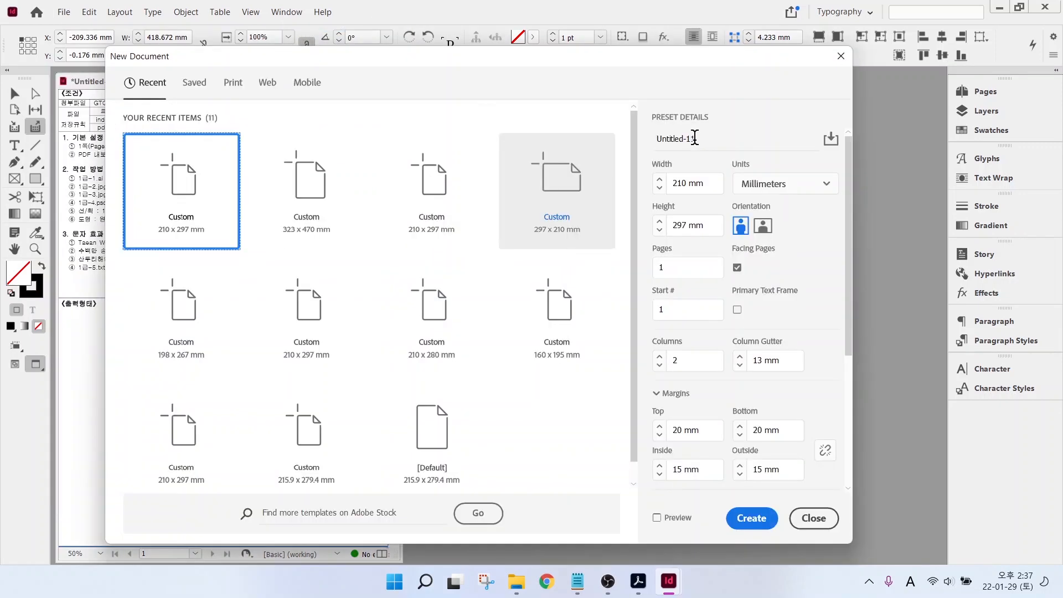
pyautogui.write('12345678-')
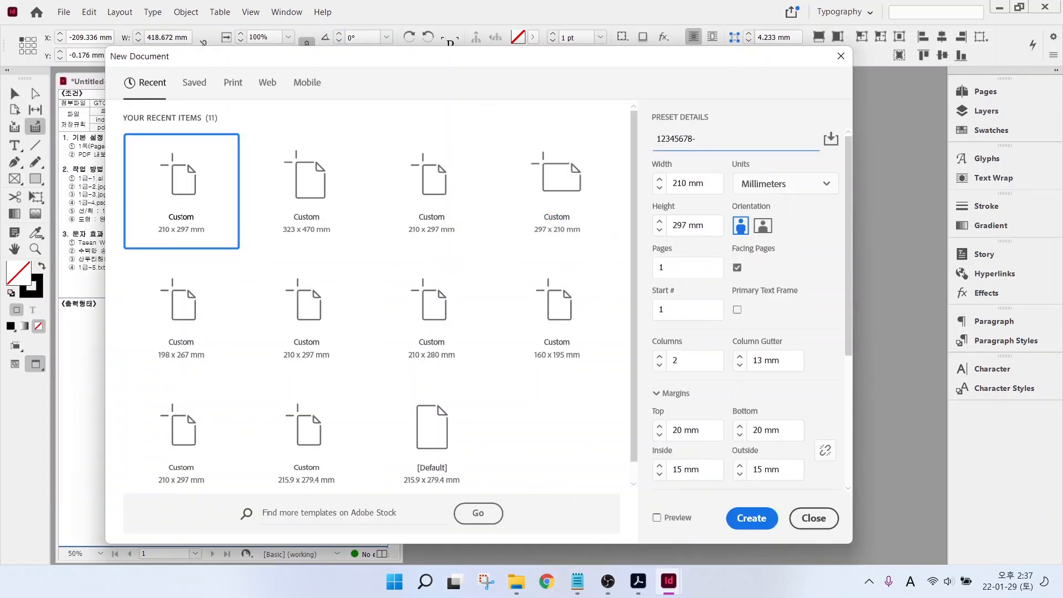
pyautogui.press('Hangul')
pyautogui.moveTo(712, 184); pyautogui.dragTo(656, 183)
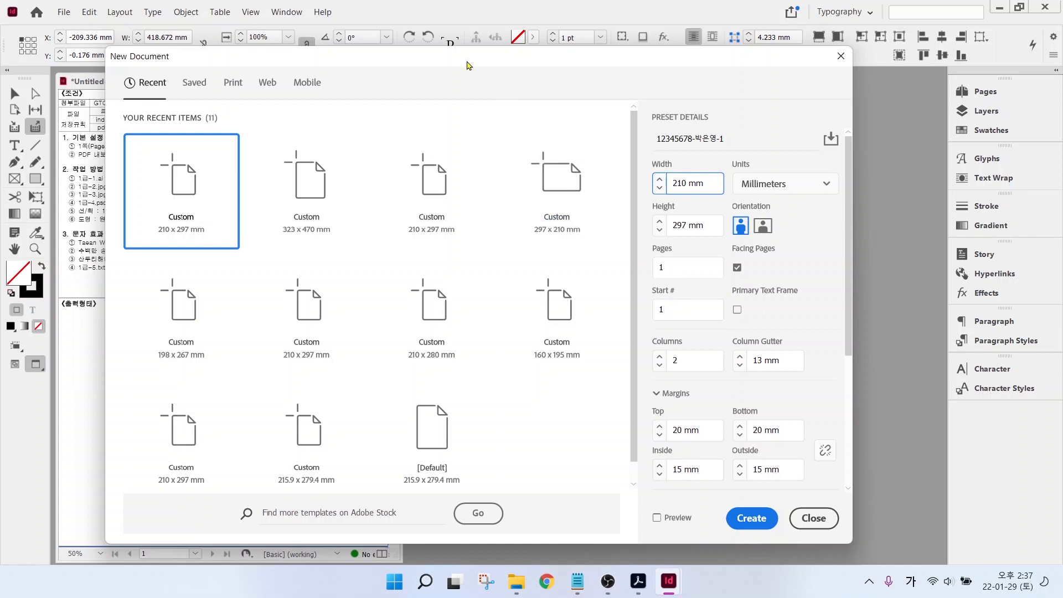
pyautogui.moveTo(465, 63); pyautogui.dragTo(559, 67)
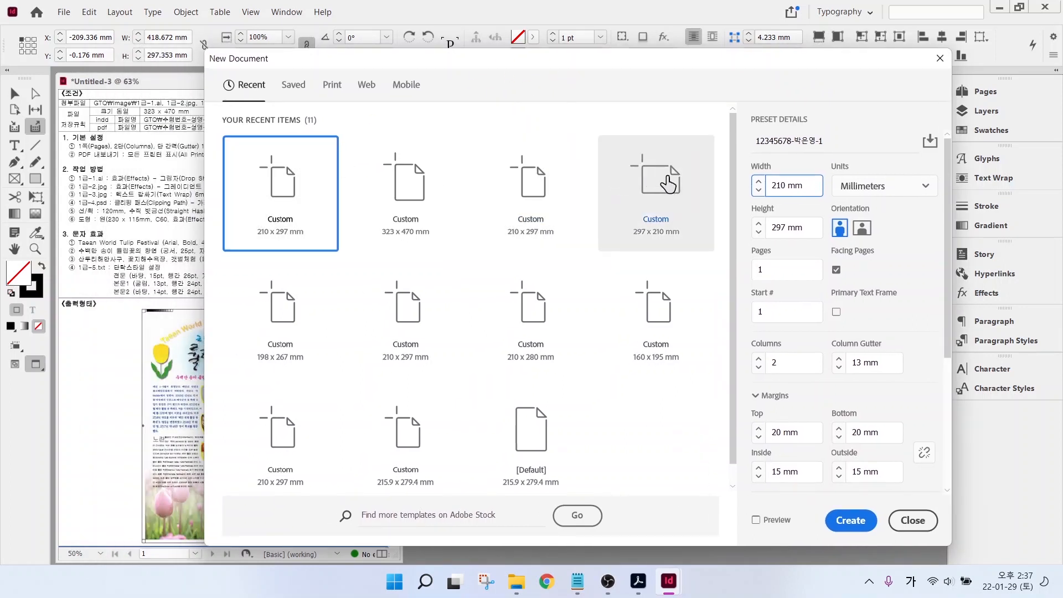
pyautogui.tripleClick(801, 185)
pyautogui.write('323')
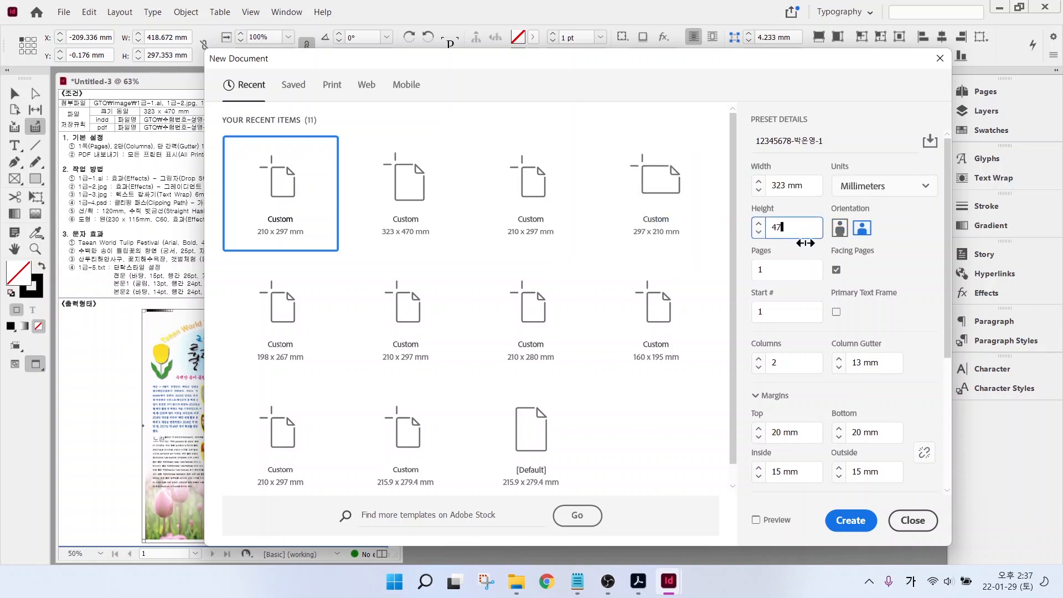
pyautogui.write('70')
pyautogui.click(766, 270)
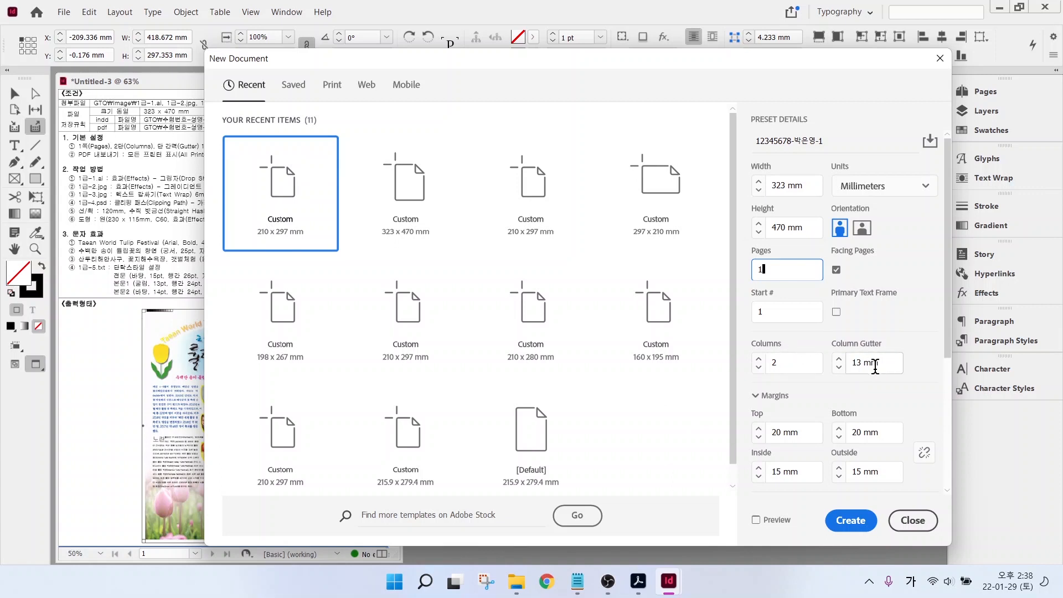
# - Set 2 columns, 13 mm gutter, 20/15 mm margins and 3 mm bleed, then create it
pyautogui.scroll(-4, 875, 367)
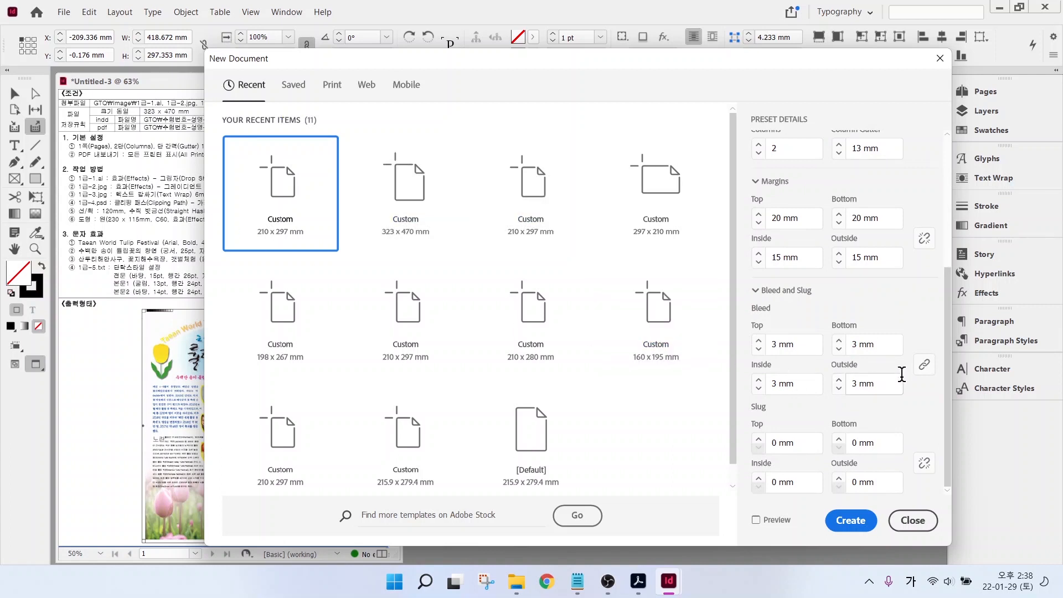
pyautogui.moveTo(932, 256)
pyautogui.mouseDown()
pyautogui.moveTo(903, 265)
pyautogui.moveTo(901, 227)
pyautogui.moveTo(940, 215)
pyautogui.moveTo(919, 264)
pyautogui.mouseUp()
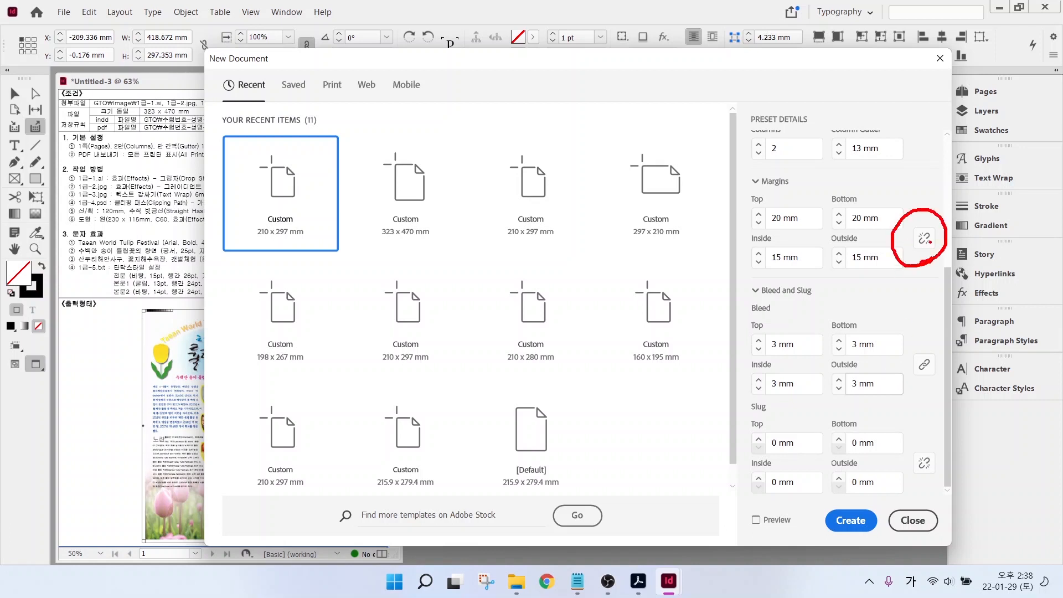
pyautogui.press('Escape')
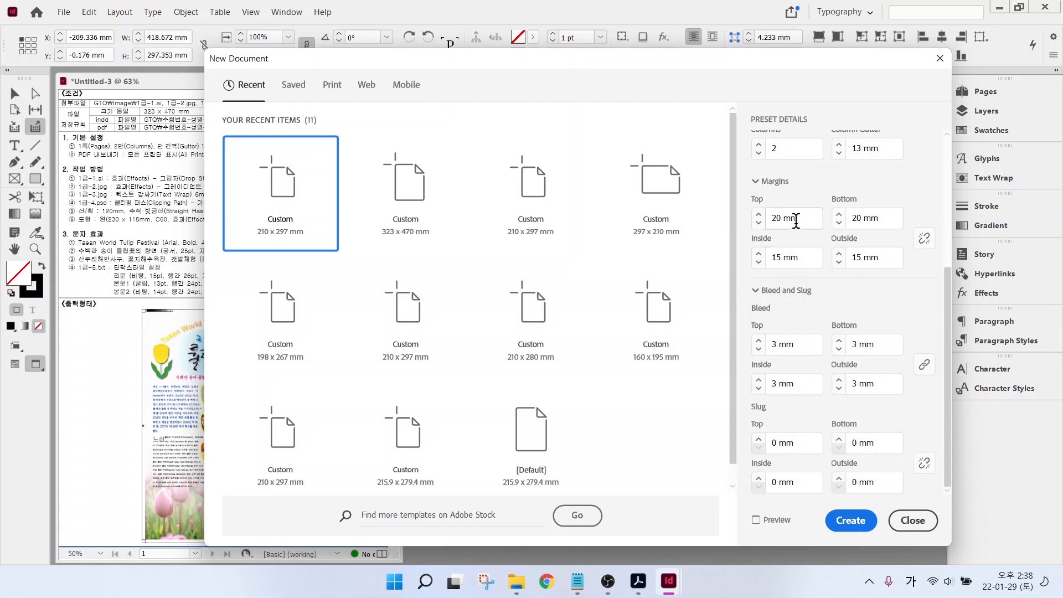
pyautogui.hotkey('ctrl', '2')
pyautogui.moveTo(761, 205); pyautogui.dragTo(908, 228)
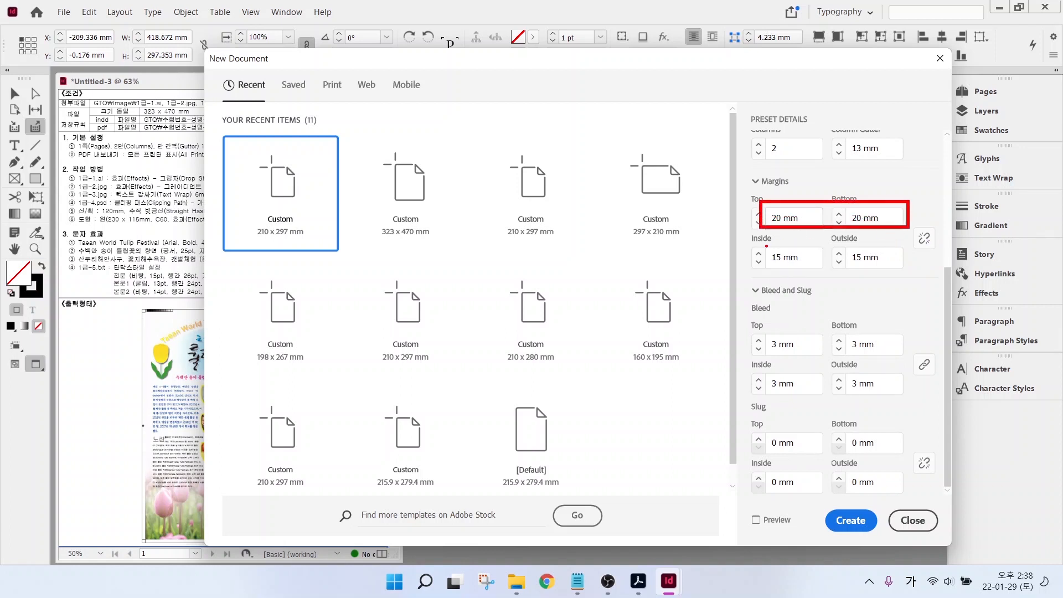
pyautogui.moveTo(766, 246); pyautogui.dragTo(906, 271)
pyautogui.press('Escape')
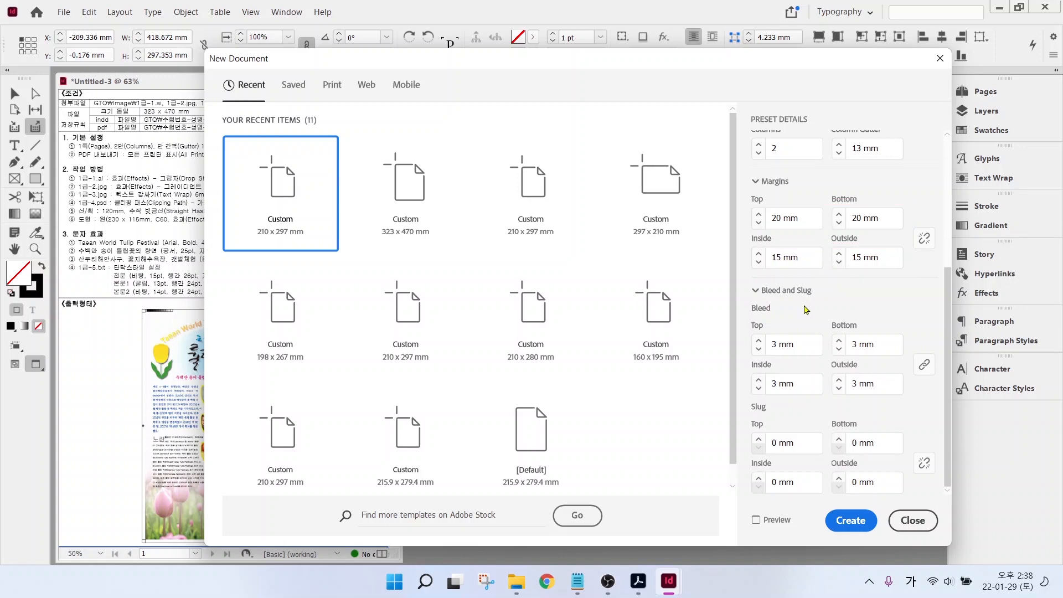
pyautogui.moveTo(754, 317)
pyautogui.mouseDown()
pyautogui.moveTo(905, 403)
pyautogui.moveTo(976, 399)
pyautogui.mouseUp()
pyautogui.click(842, 530)
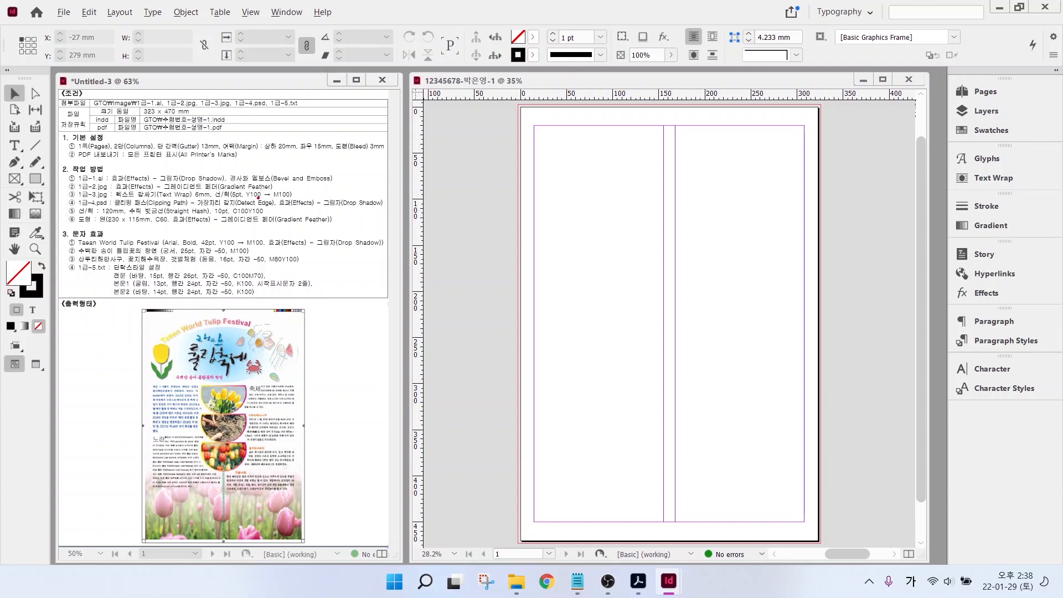
# - Open the Swatches panel from the right-hand panel dock
pyautogui.moveTo(232, 197); pyautogui.dragTo(324, 196)
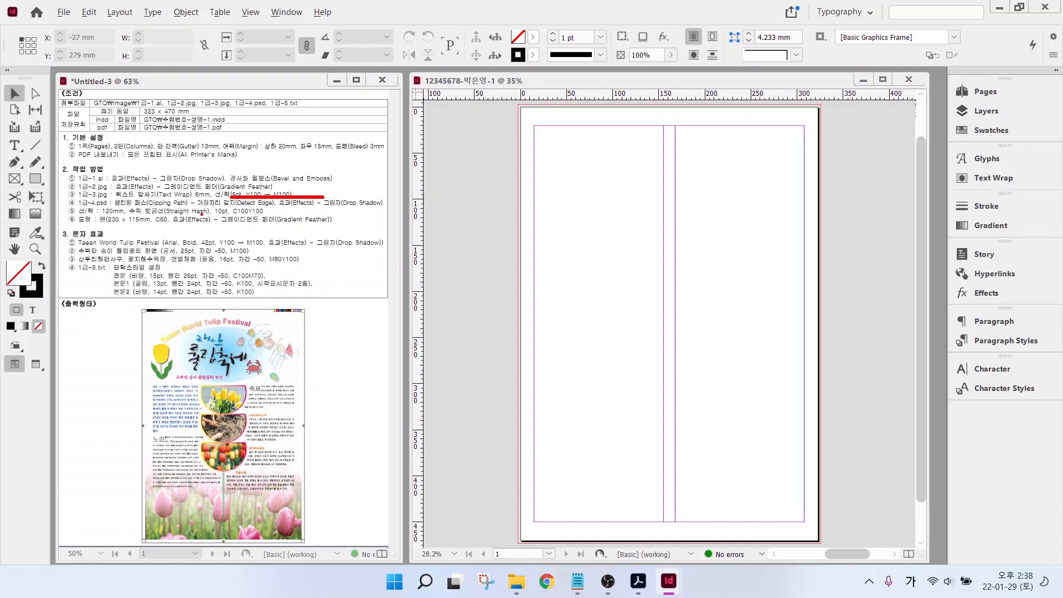
pyautogui.moveTo(225, 212); pyautogui.dragTo(290, 211)
pyautogui.moveTo(267, 264); pyautogui.dragTo(317, 263)
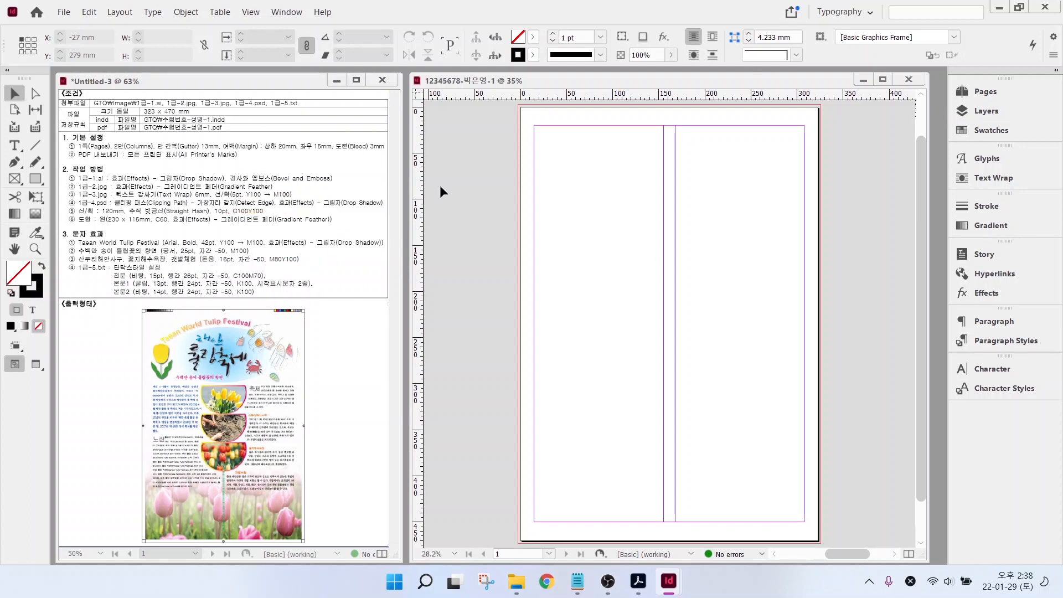
pyautogui.click(966, 131)
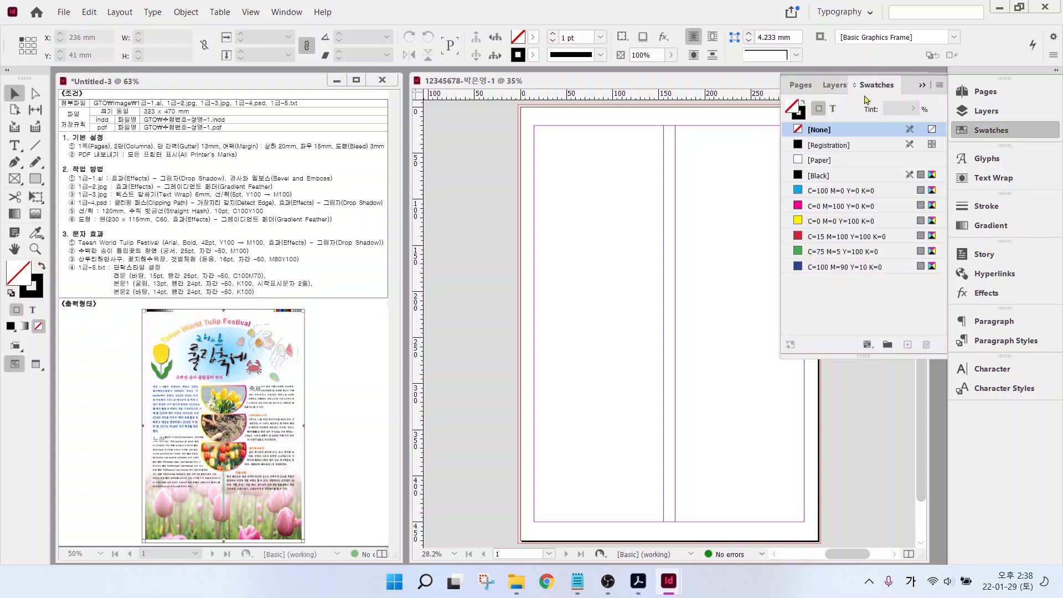
# - Add a green process swatch C=100 M=0 Y=100 K=0
pyautogui.click(860, 270)
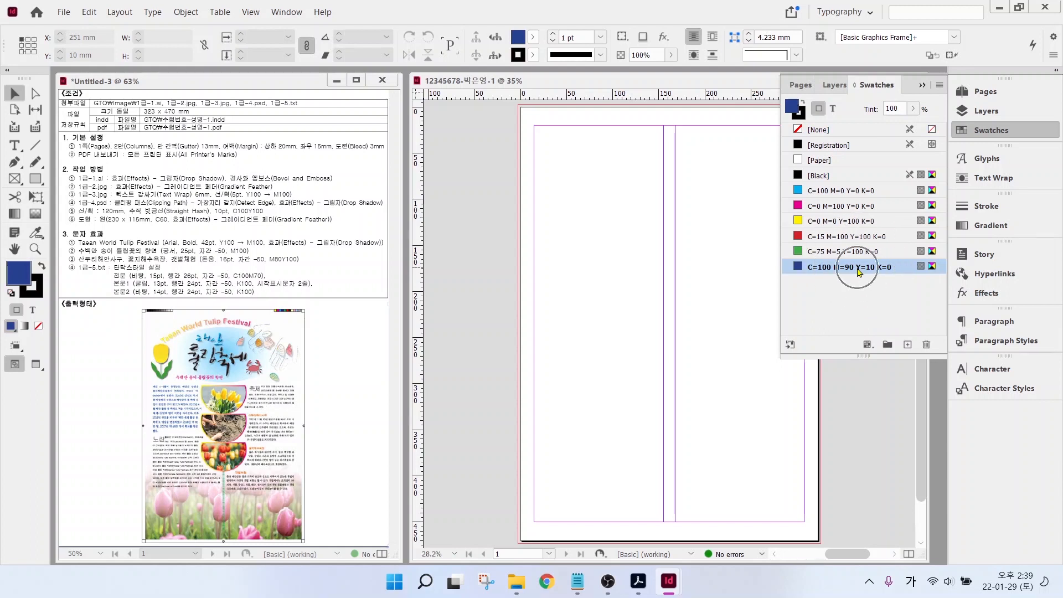
pyautogui.click(908, 345)
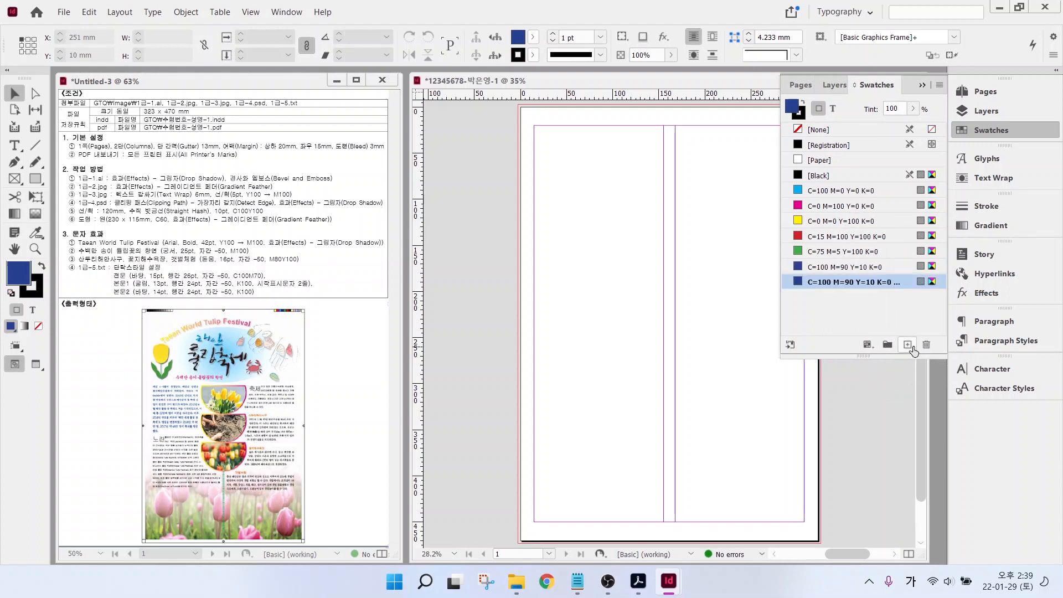
pyautogui.click(857, 286)
pyautogui.doubleClick(857, 286)
pyautogui.moveTo(478, 148); pyautogui.dragTo(547, 108)
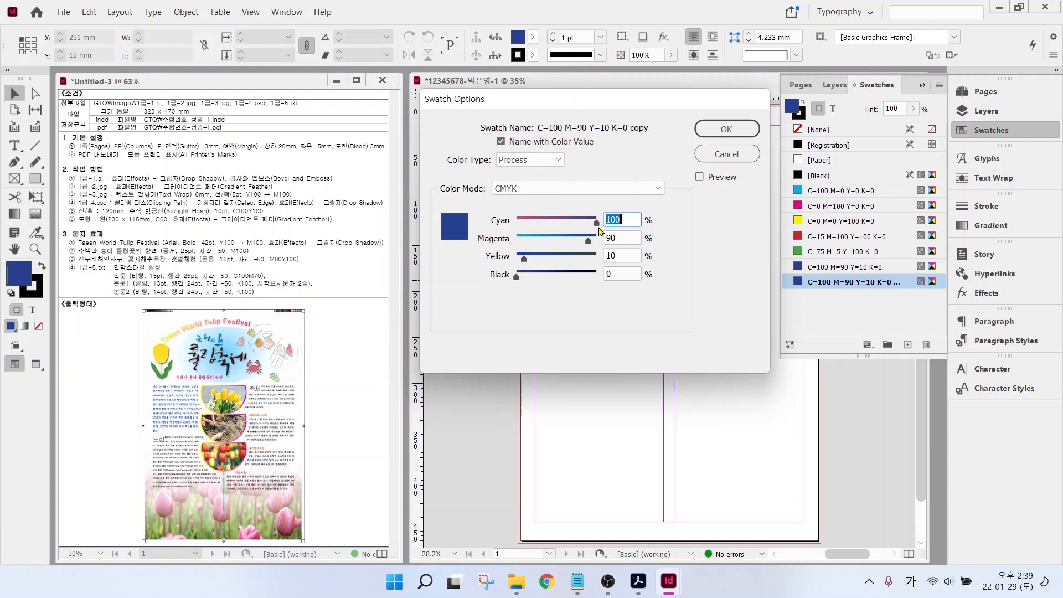
pyautogui.press('Tab')
pyautogui.write('0')
pyautogui.press('Tab')
pyautogui.write('10')
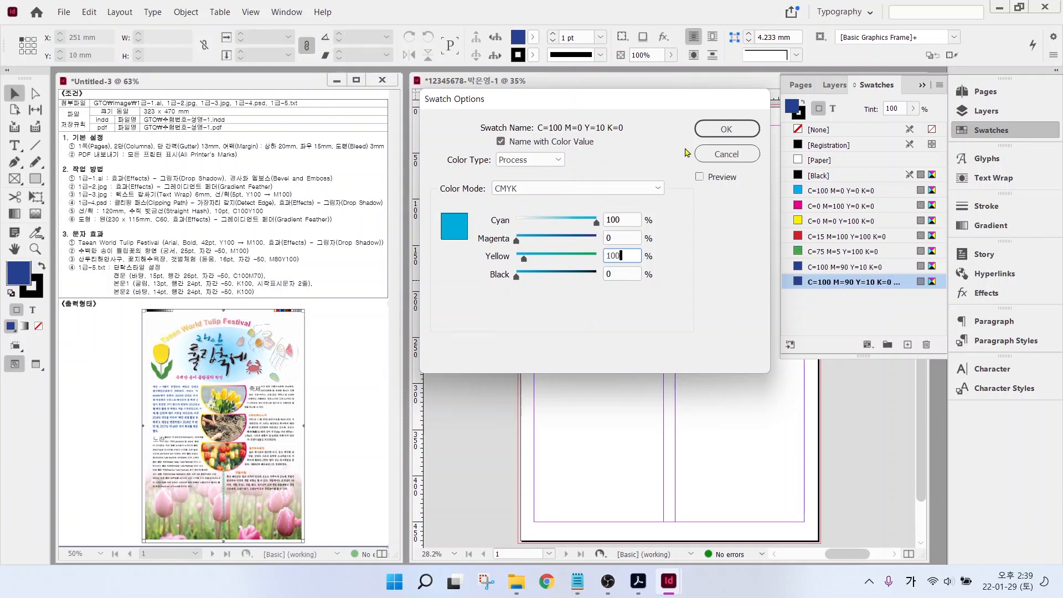
pyautogui.click(726, 129)
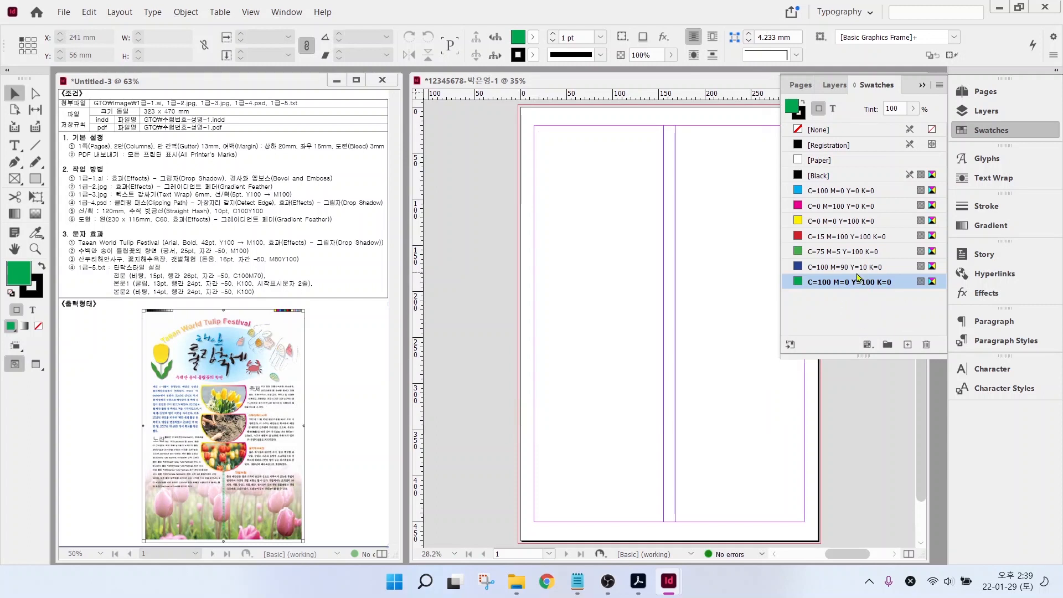
# - Add a blue process swatch C=100 M=70 Y=0 K=0
pyautogui.click(908, 345)
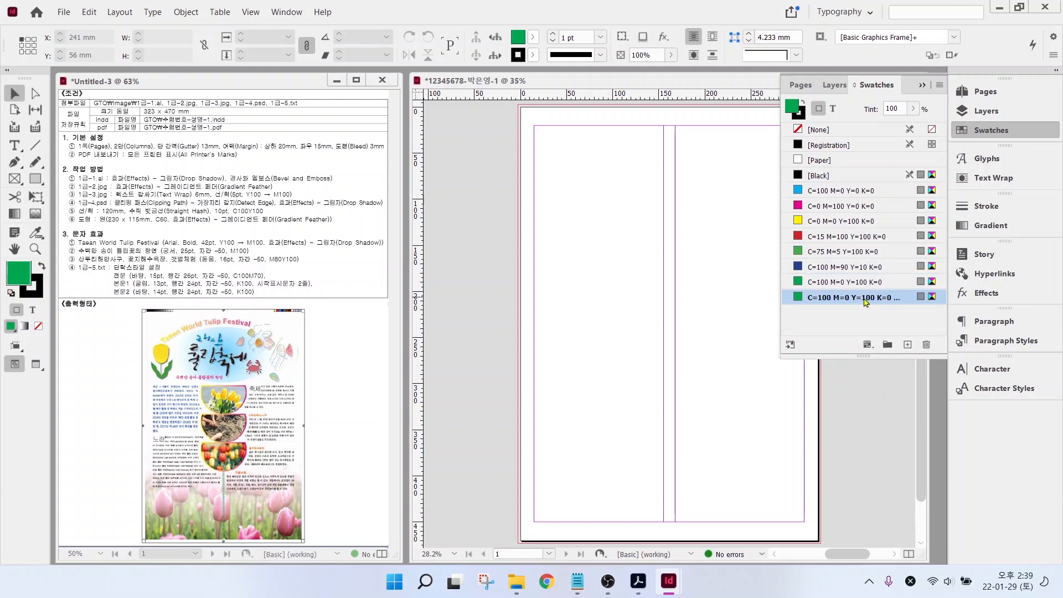
pyautogui.doubleClick(865, 299)
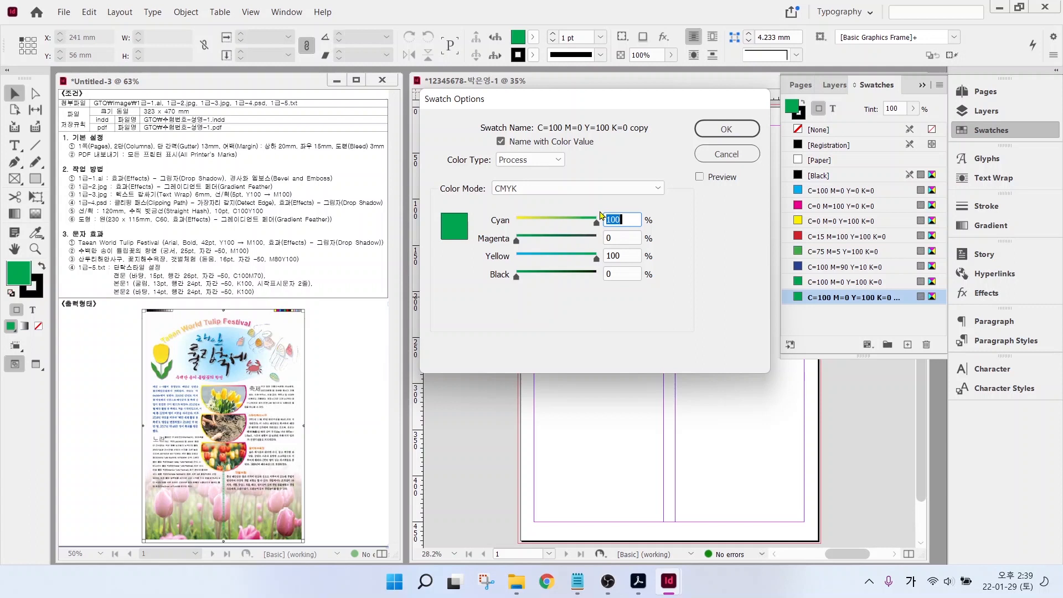
pyautogui.press('Tab')
pyautogui.write('70')
pyautogui.press('Tab')
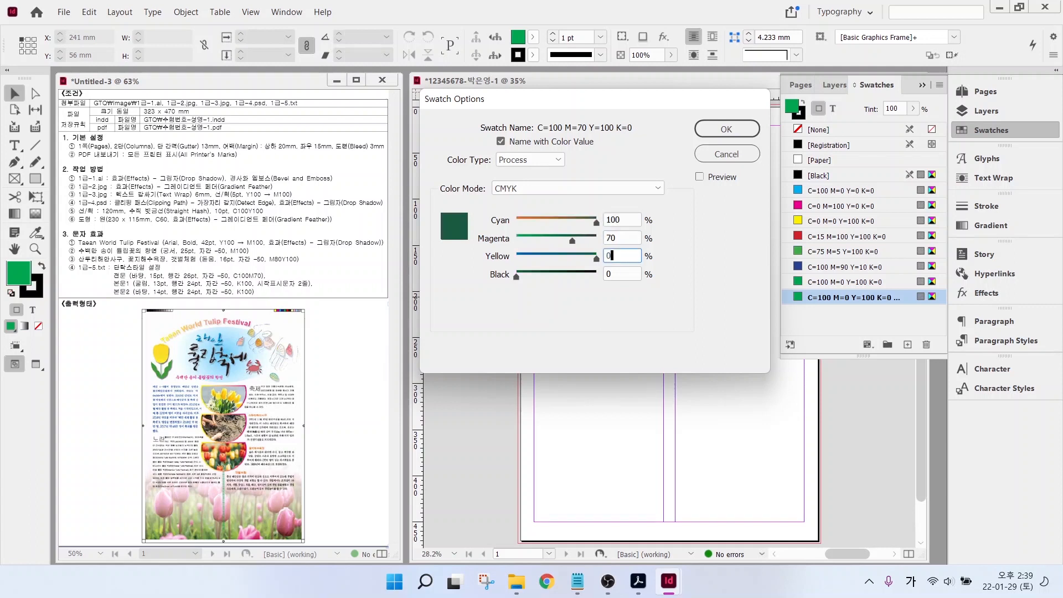
pyautogui.write('0')
pyautogui.press('Return')
# - Add a cyan process swatch C=60 M=0 Y=0 K=0
pyautogui.click(888, 345)
pyautogui.doubleClick(864, 312)
pyautogui.write('60')
pyautogui.press('Tab')
pyautogui.write('0')
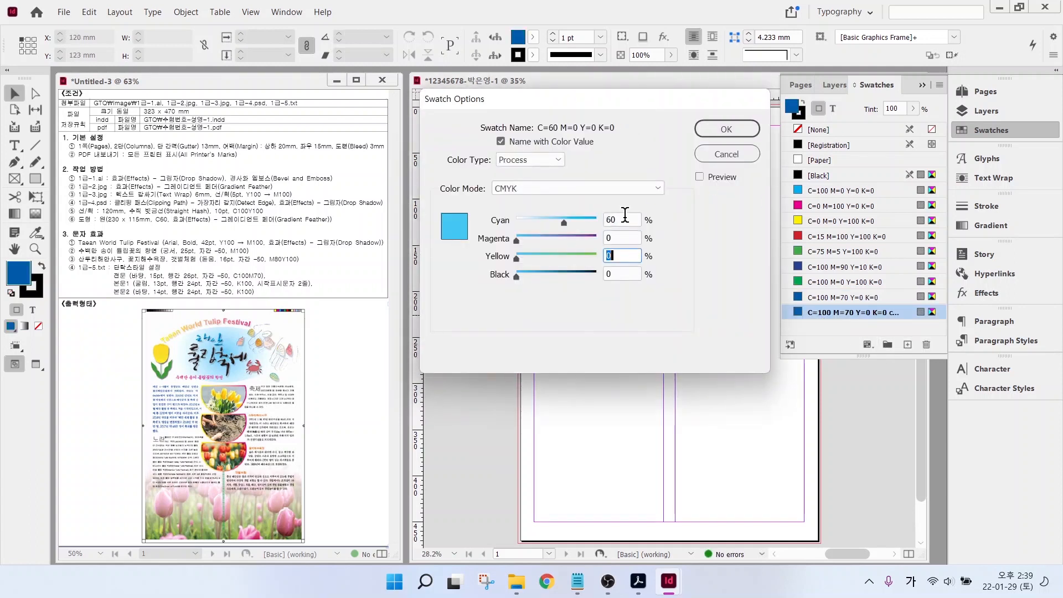
pyautogui.press('Return')
# - Add an orange process swatch C=0 M=80 Y=100 K=0
pyautogui.click(888, 344)
pyautogui.doubleClick(864, 327)
pyautogui.write('0')
pyautogui.press('Tab')
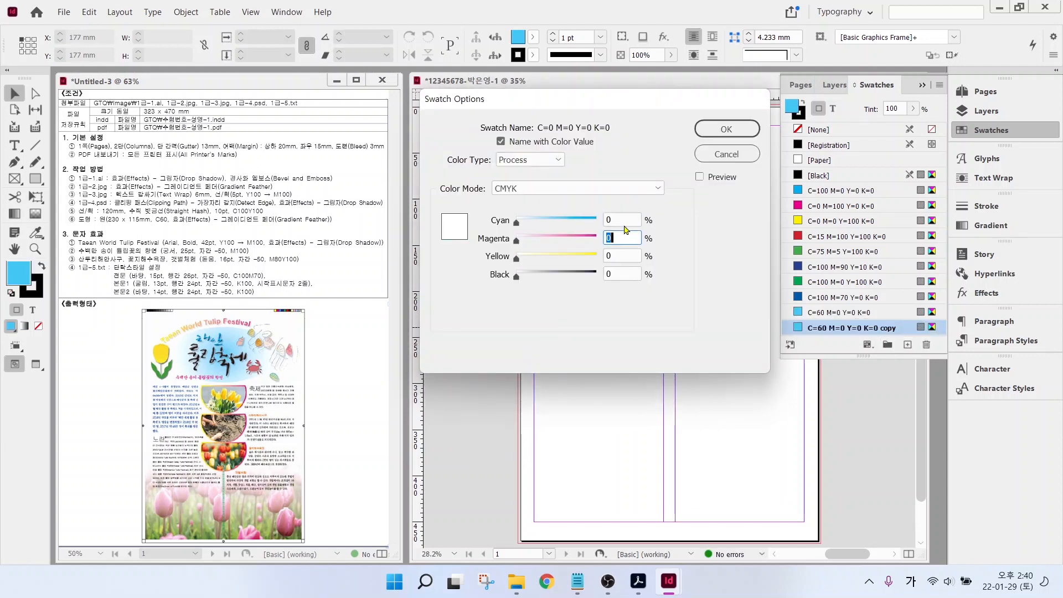
pyautogui.write('80')
pyautogui.press('Tab')
pyautogui.write('100')
pyautogui.press('Tab')
pyautogui.press('Return')
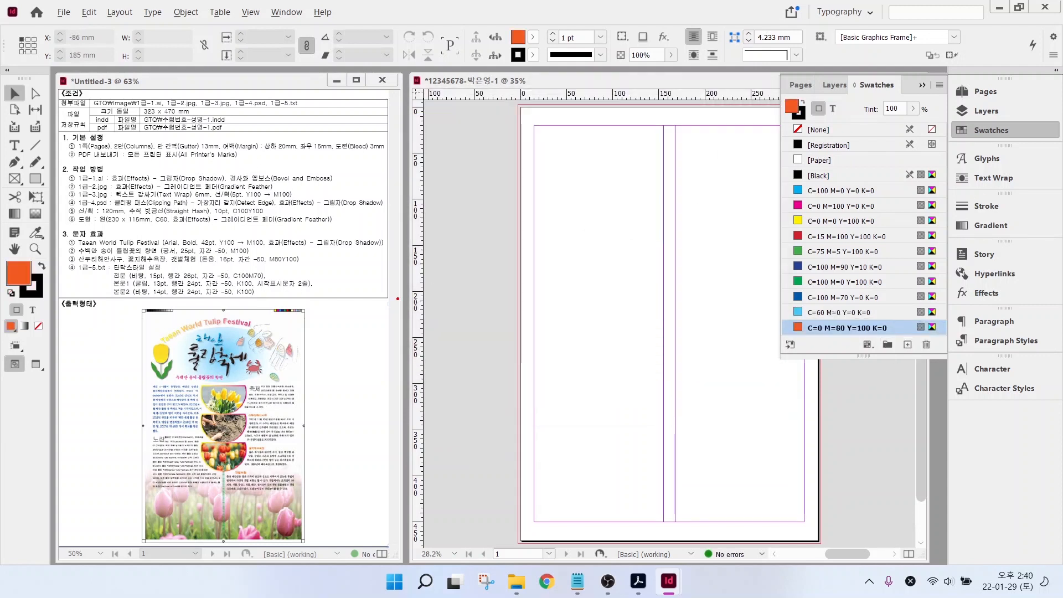
pyautogui.moveTo(213, 233)
pyautogui.mouseDown()
pyautogui.moveTo(273, 249)
pyautogui.moveTo(285, 192)
pyautogui.mouseUp()
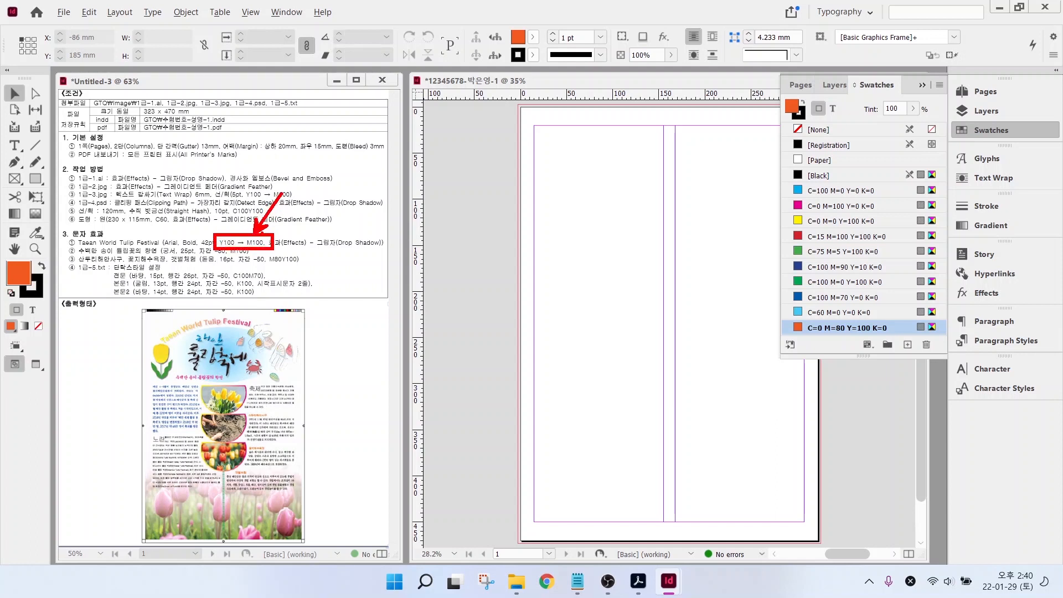
pyautogui.press('Escape')
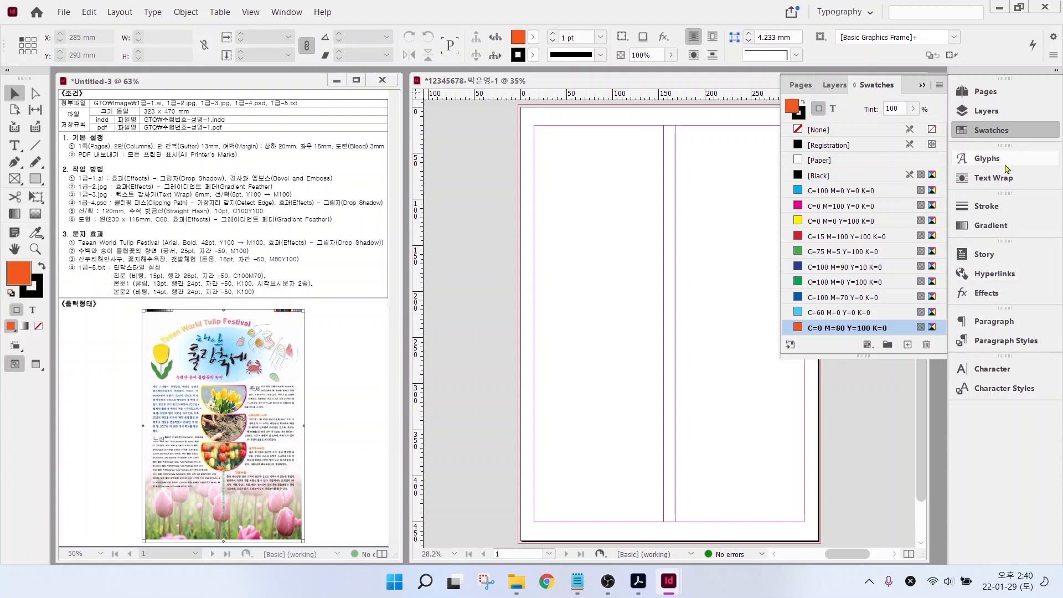
# - Apply a default linear gradient and save it as New Gradient Swatch
pyautogui.click(989, 227)
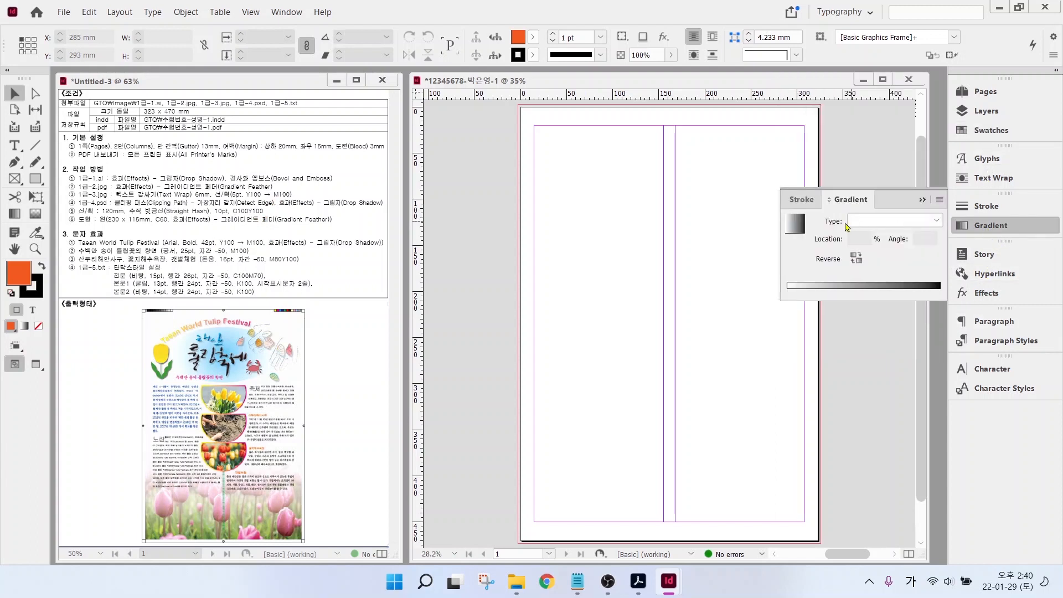
pyautogui.click(795, 227)
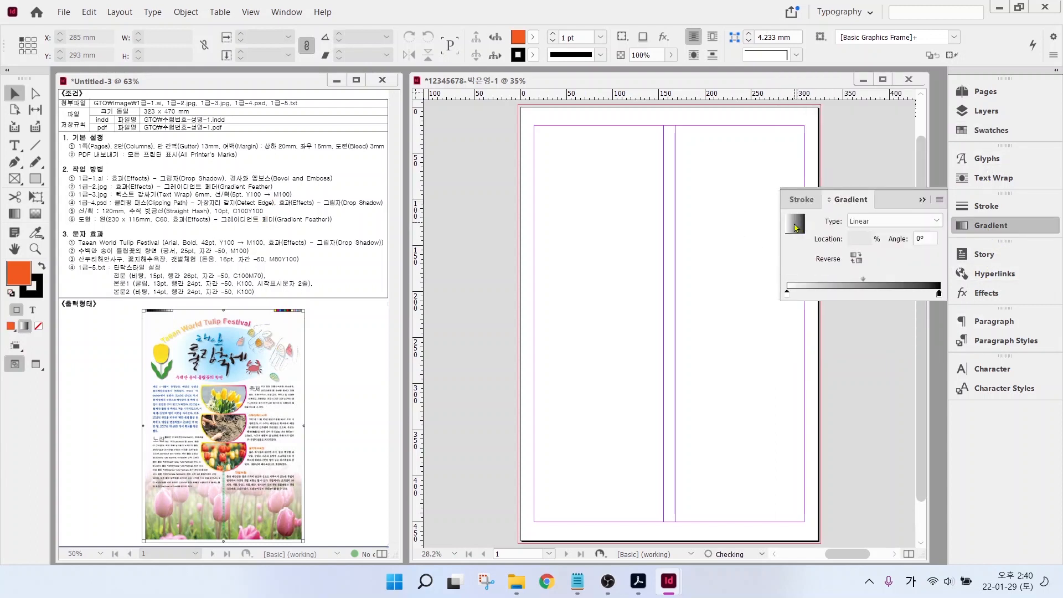
pyautogui.click(798, 227)
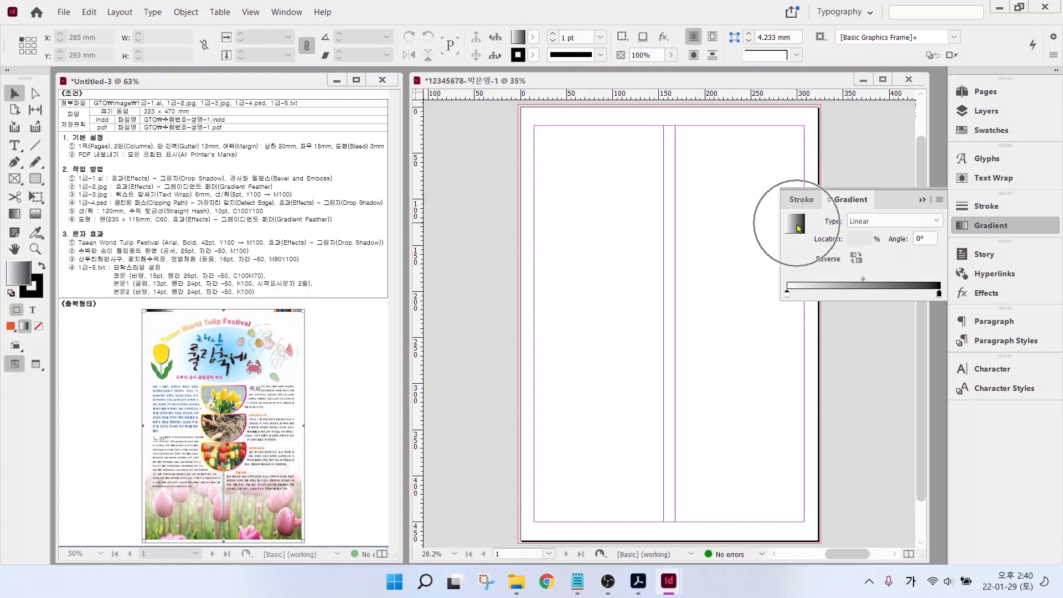
pyautogui.rightClick(798, 227)
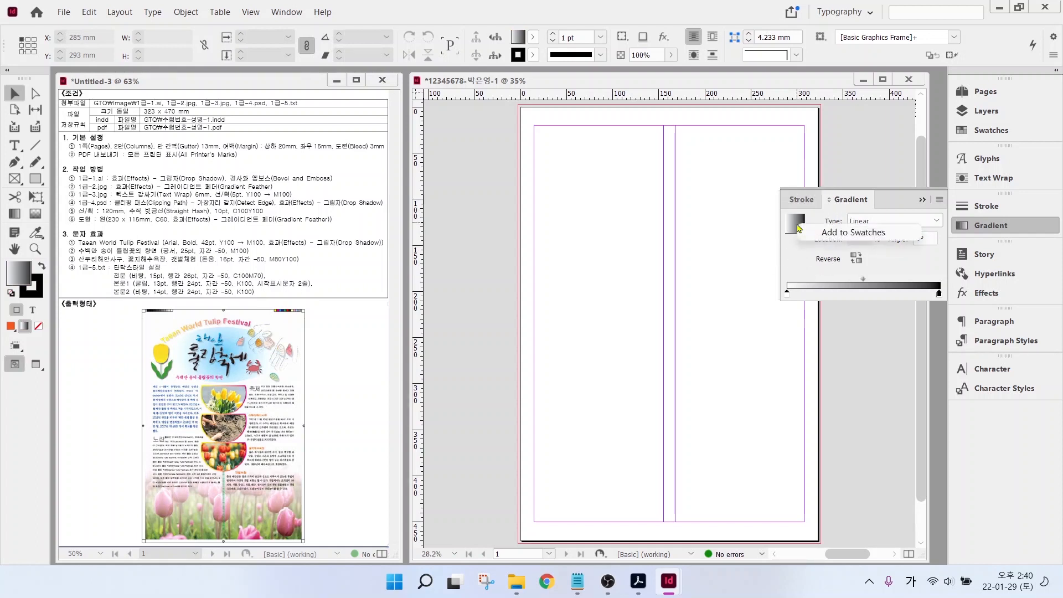
pyautogui.click(861, 232)
pyautogui.click(990, 130)
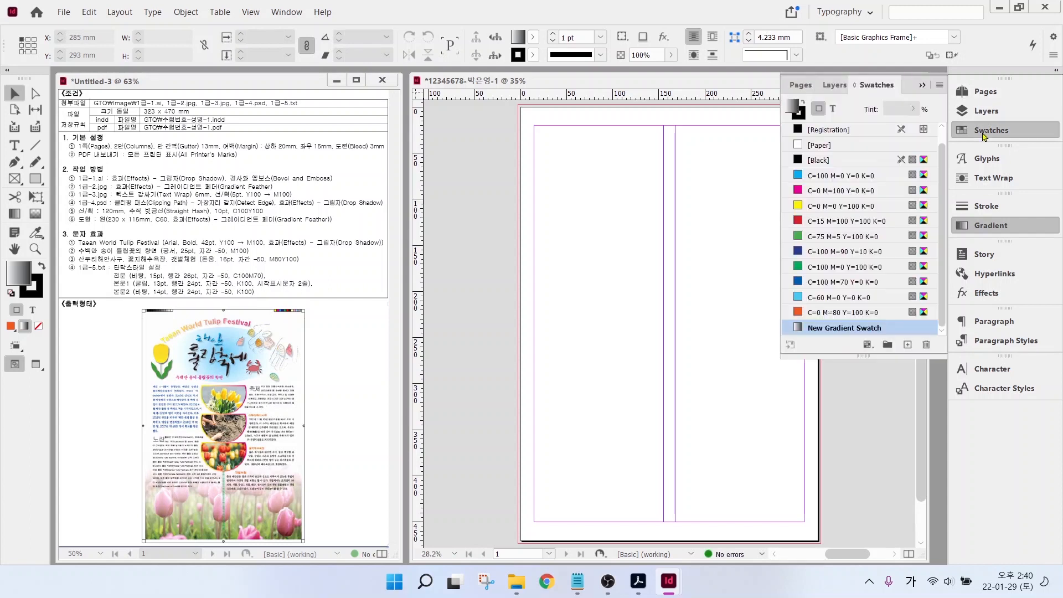
pyautogui.click(839, 331)
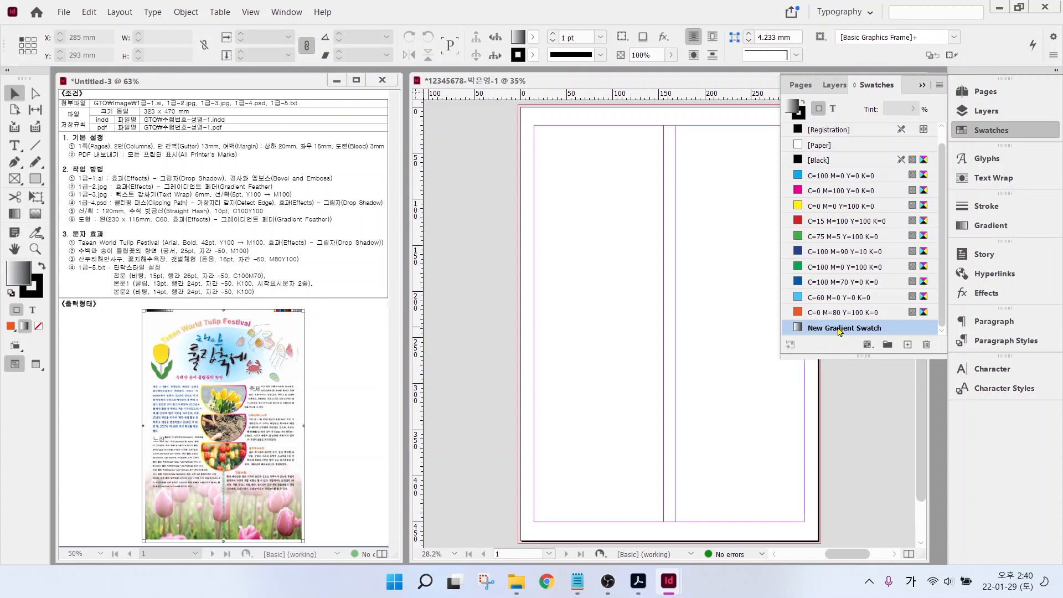
pyautogui.doubleClick(839, 330)
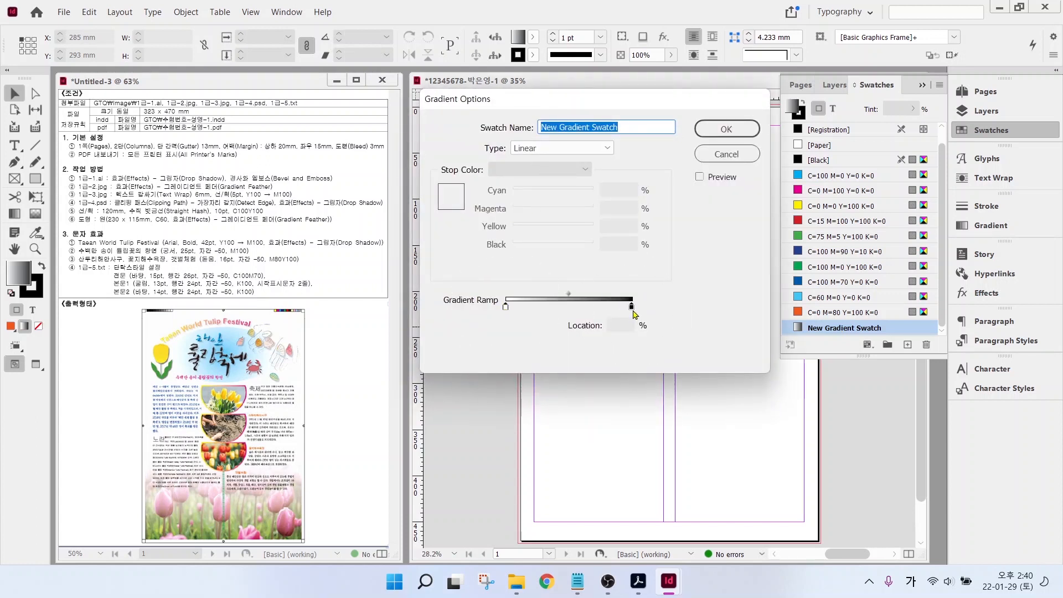
# - Set the gradient's start stop to yellow and end stop to CMYK Magenta 100, Black 0
pyautogui.click(505, 307)
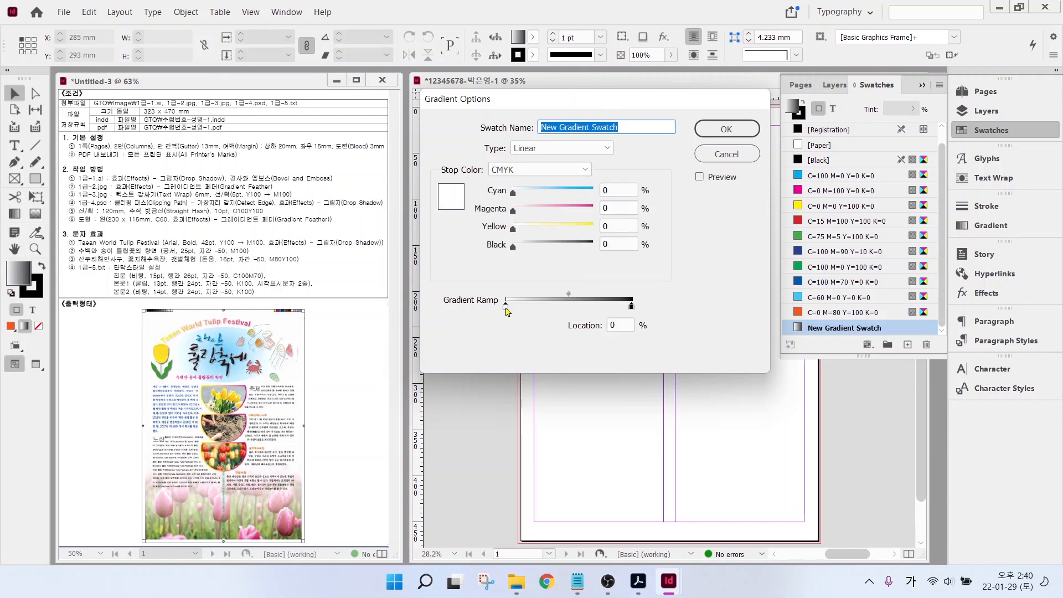
pyautogui.click(612, 190)
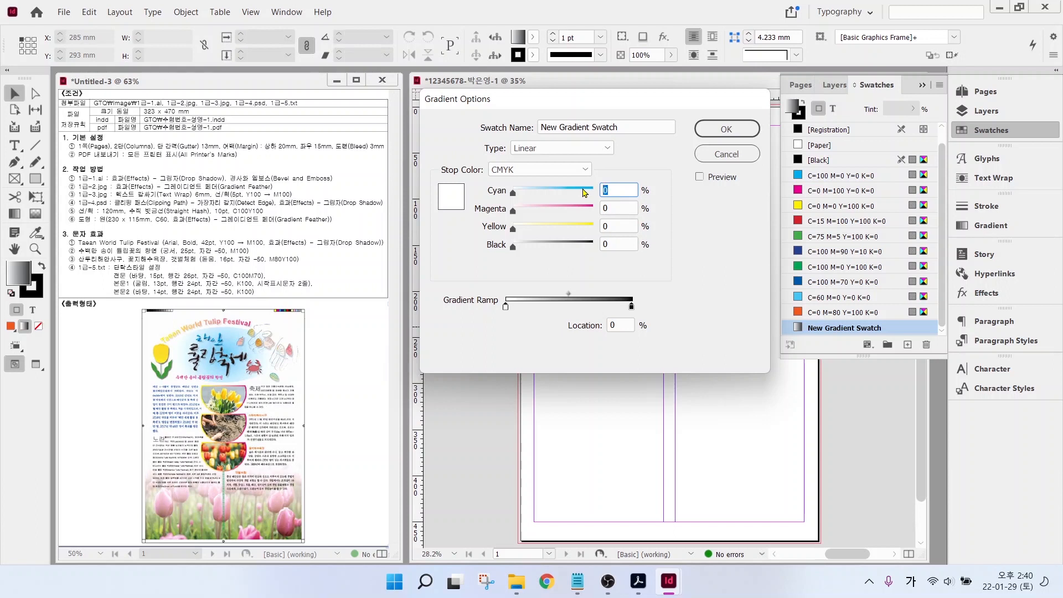
pyautogui.press('Tab')
pyautogui.press('Tab')
pyautogui.write('100')
pyautogui.press('Tab')
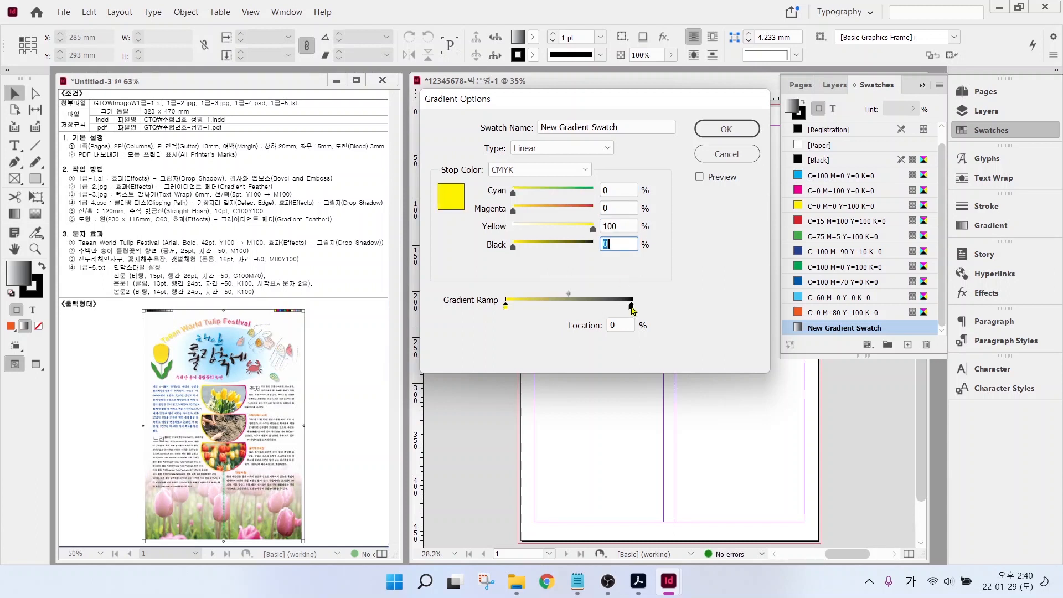
pyautogui.click(631, 306)
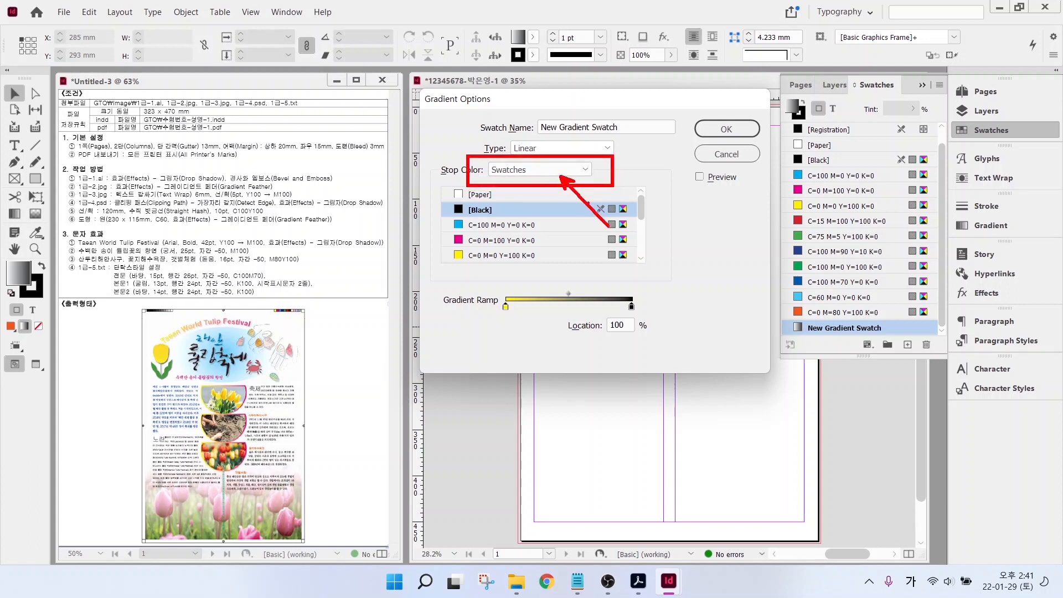
pyautogui.click(552, 168)
pyautogui.click(526, 213)
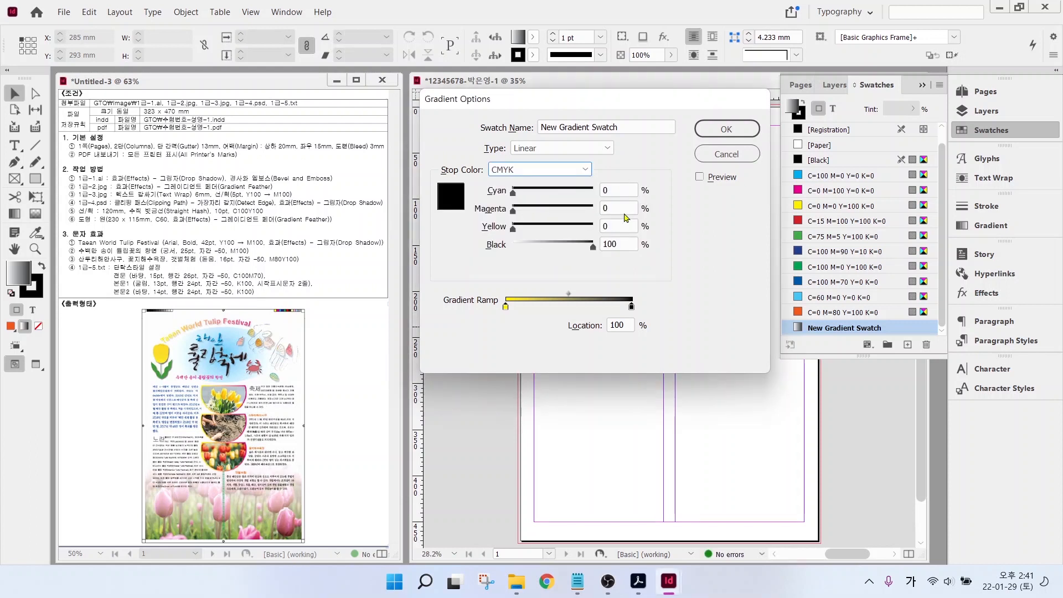
pyautogui.moveTo(614, 208); pyautogui.dragTo(572, 212)
pyautogui.write('100')
pyautogui.press('Tab')
pyautogui.press('Tab')
pyautogui.write('0')
pyautogui.press('Tab')
pyautogui.click(725, 131)
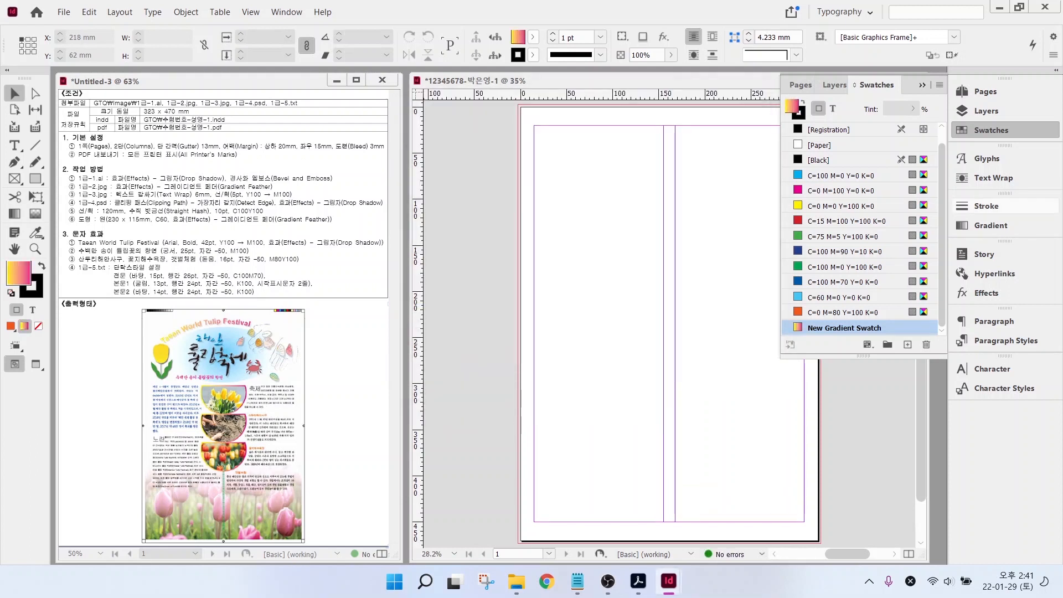
# - Collapse the Swatches panel
pyautogui.click(989, 131)
pyautogui.moveTo(105, 260)
pyautogui.mouseDown()
pyautogui.moveTo(242, 301)
pyautogui.moveTo(337, 304)
pyautogui.mouseUp()
pyautogui.moveTo(135, 274); pyautogui.dragTo(179, 246)
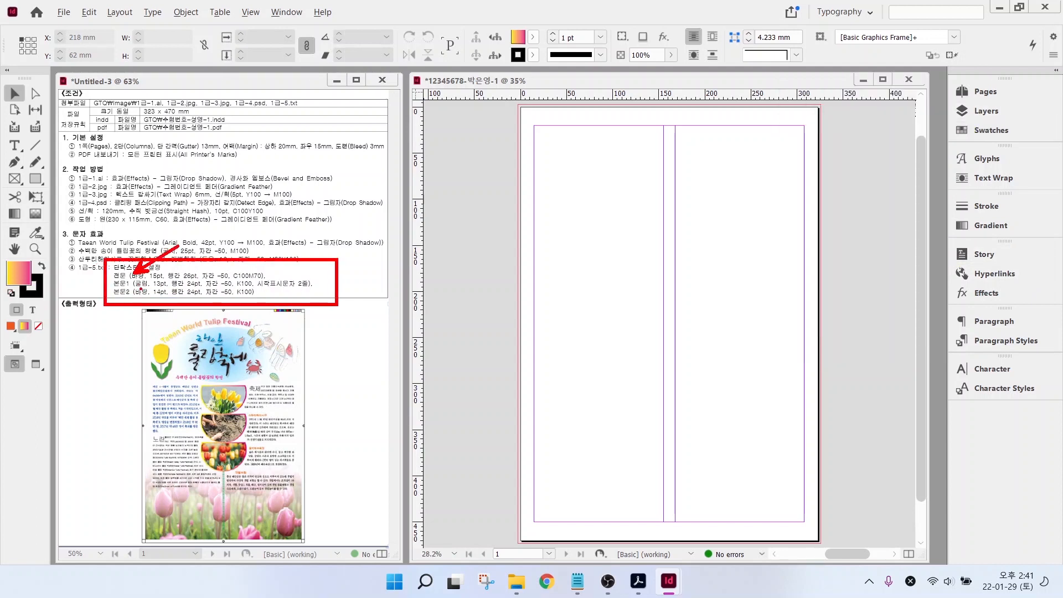
pyautogui.moveTo(157, 283)
pyautogui.mouseDown()
pyautogui.moveTo(224, 278)
pyautogui.moveTo(191, 324)
pyautogui.moveTo(200, 331)
pyautogui.mouseUp()
pyautogui.press('Escape')
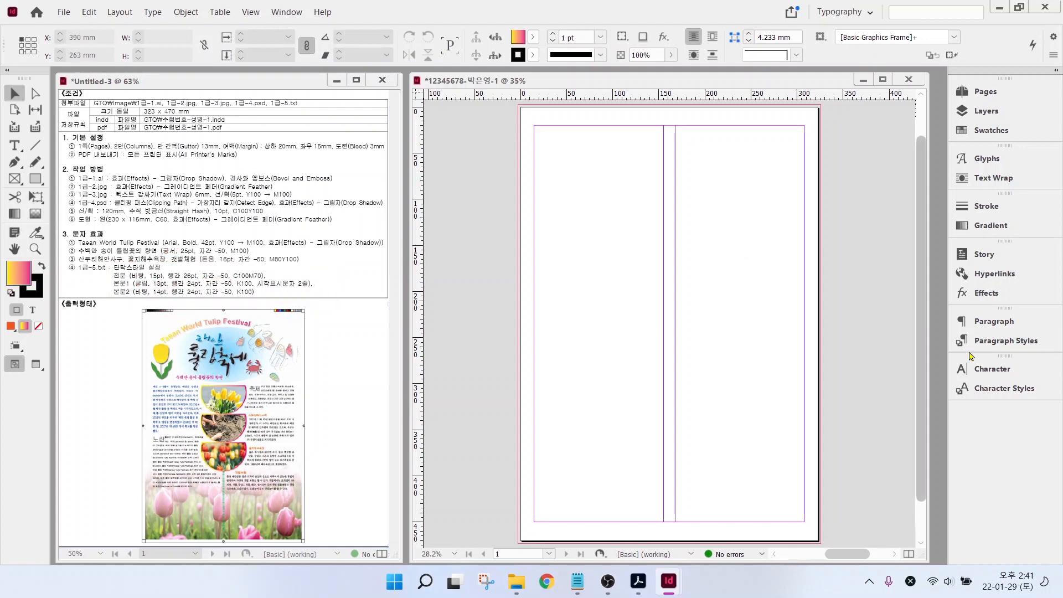
# - Change the [Basic Paragraph] style's font family to Gulim
pyautogui.click(1006, 344)
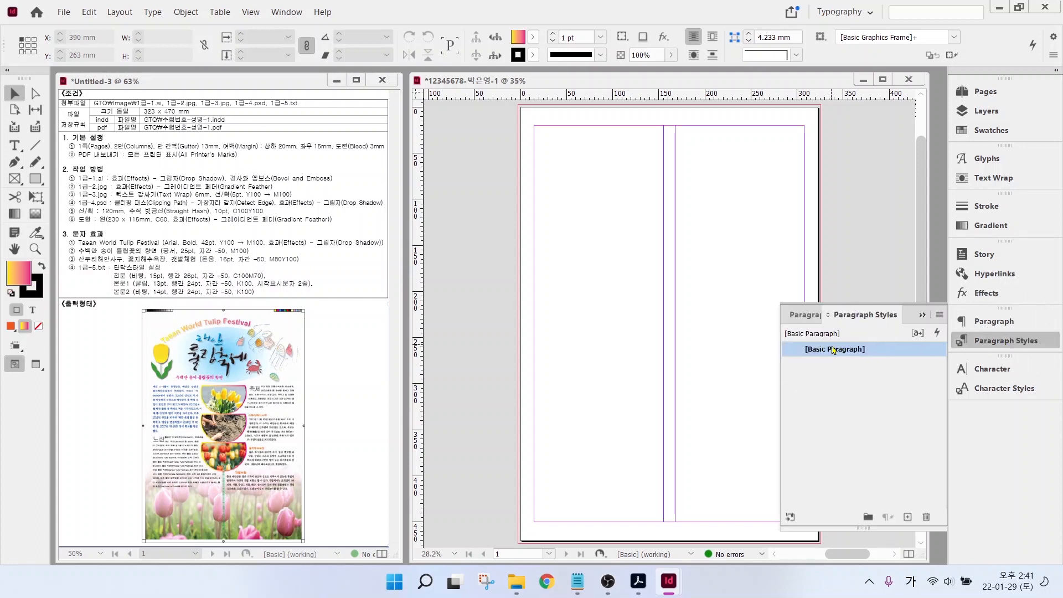
pyautogui.click(835, 350)
pyautogui.doubleClick(830, 350)
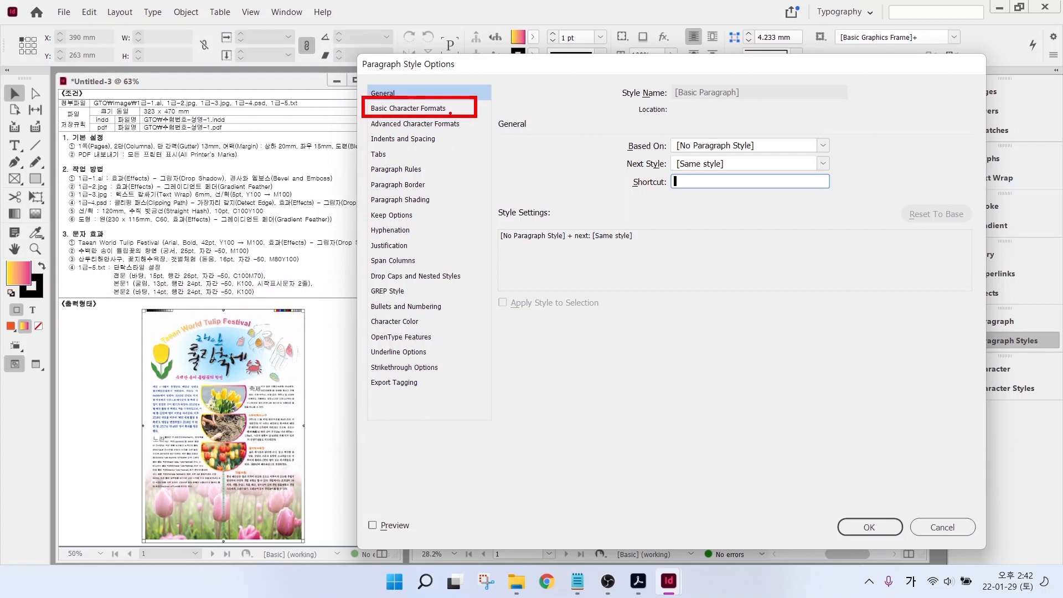
pyautogui.click(407, 109)
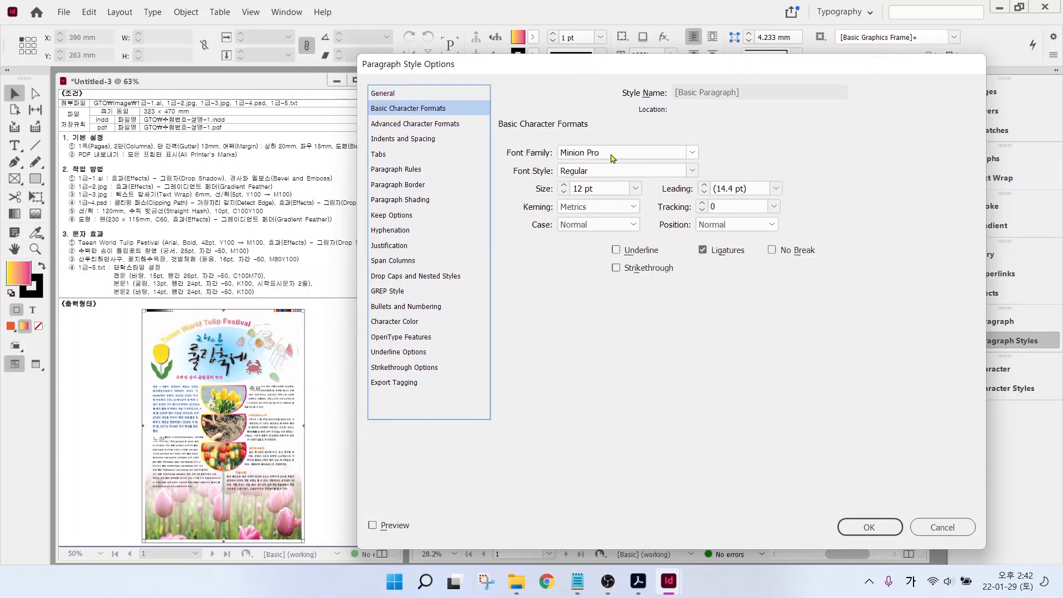
pyautogui.click(691, 153)
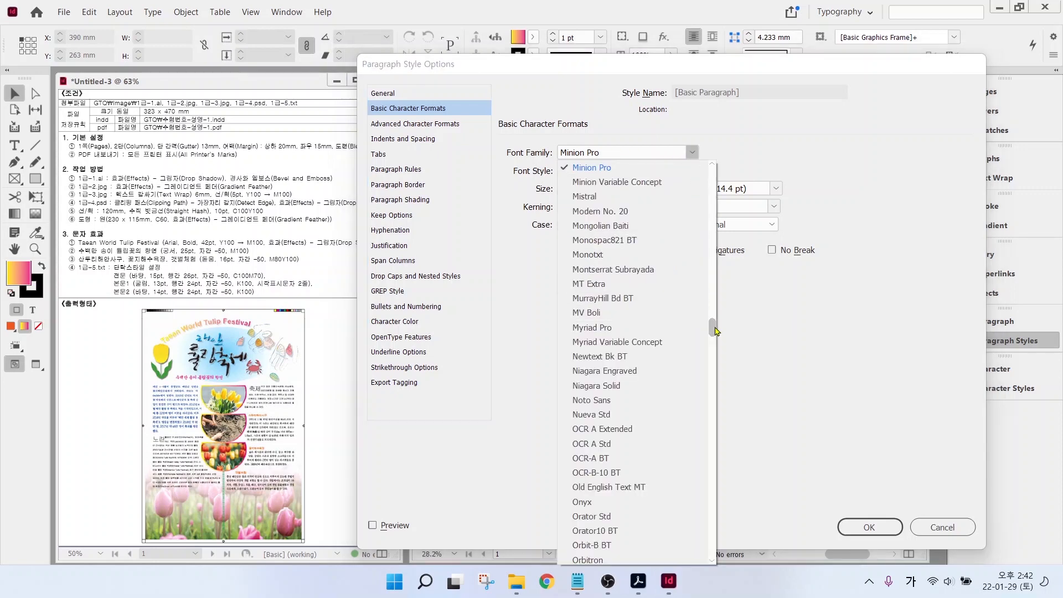
pyautogui.moveTo(714, 331); pyautogui.dragTo(713, 171)
pyautogui.click(591, 219)
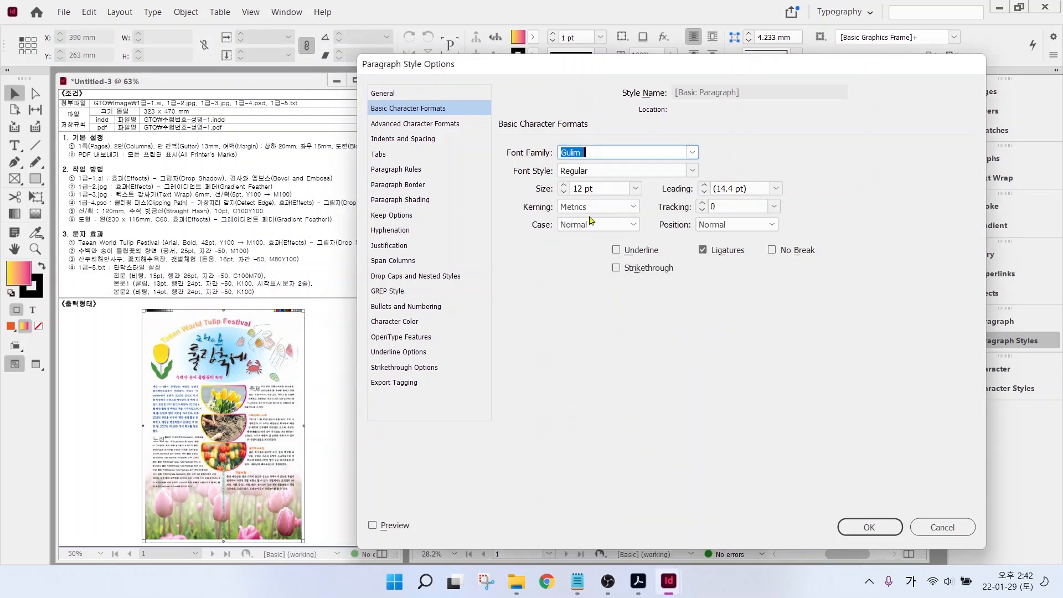
pyautogui.click(868, 529)
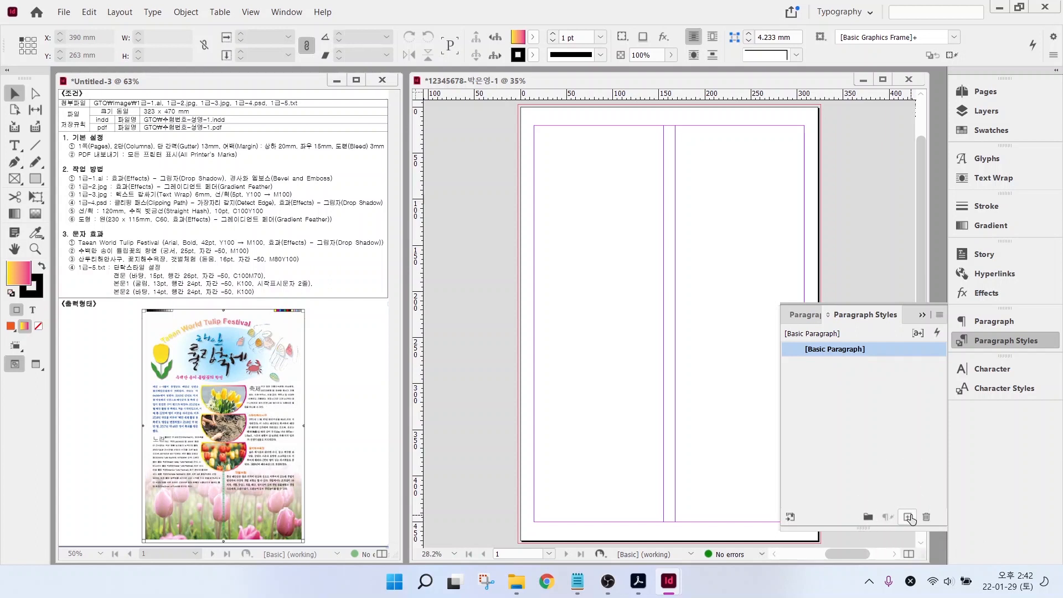
# - Create a new paragraph style and name it 전문
pyautogui.click(907, 518)
pyautogui.click(820, 369)
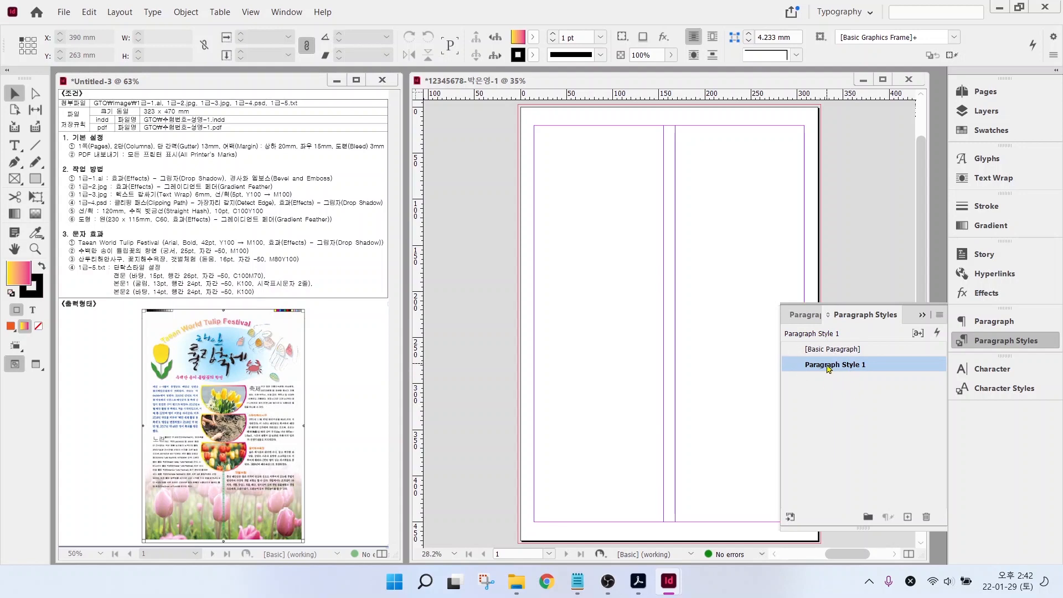
pyautogui.doubleClick(829, 365)
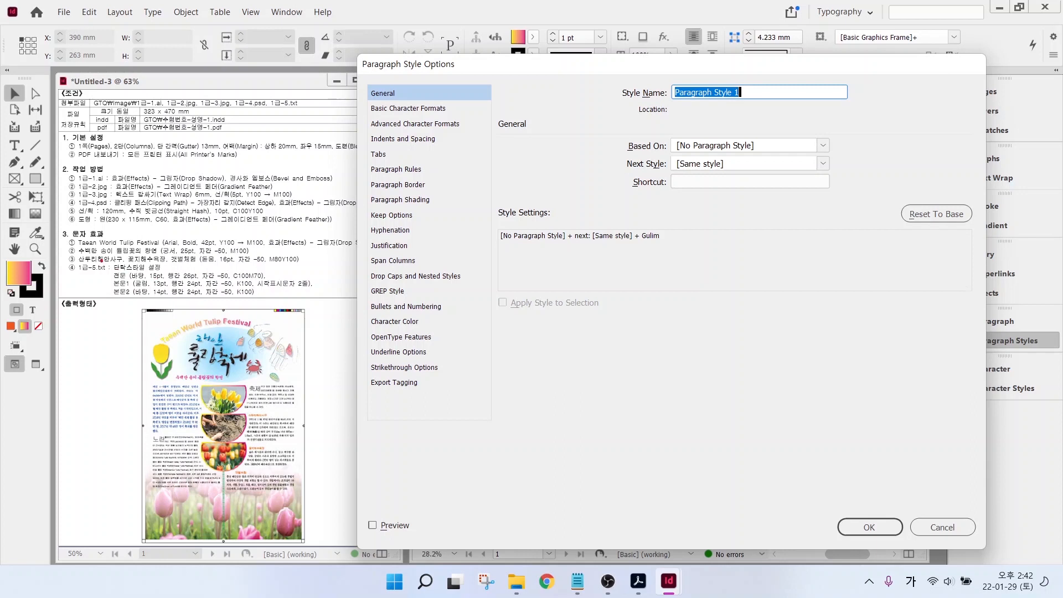
pyautogui.moveTo(121, 268); pyautogui.dragTo(158, 220)
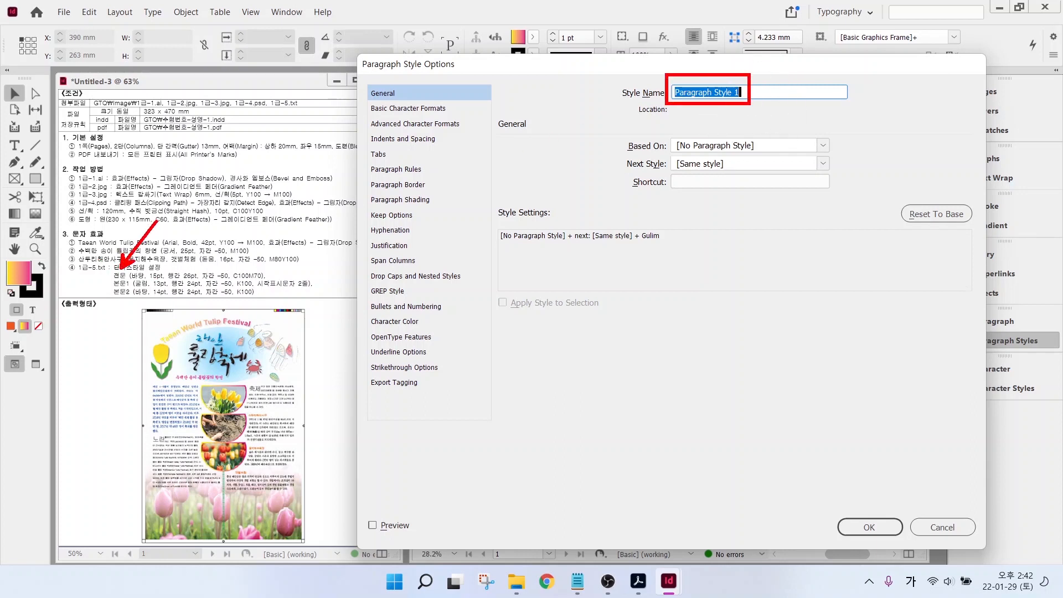
pyautogui.write('전문')
# - Set 전문 to Batang 15 pt with 26 pt leading and -50 tracking
pyautogui.click(385, 111)
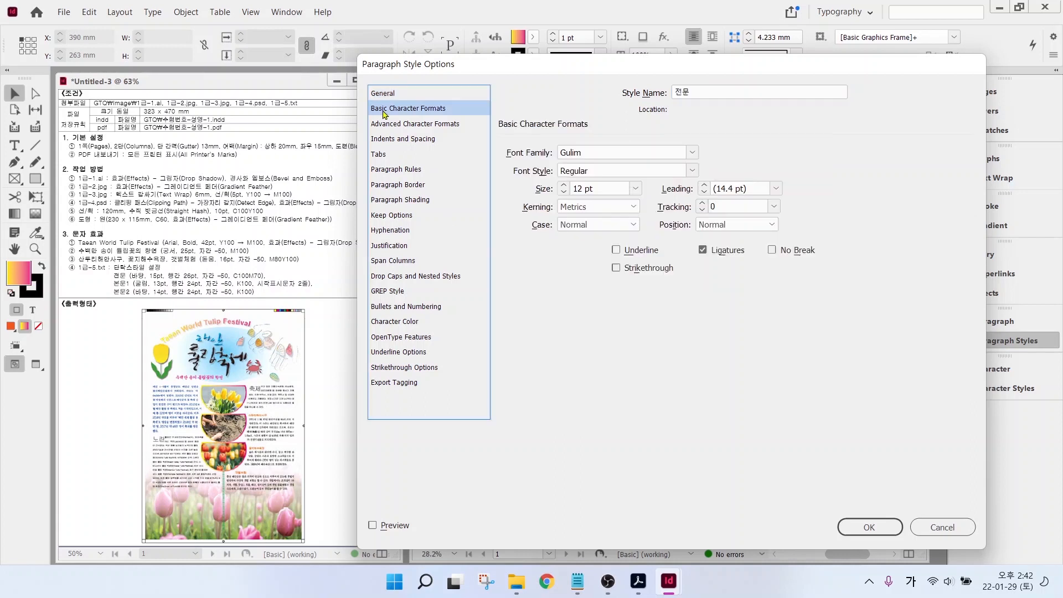
pyautogui.click(134, 278)
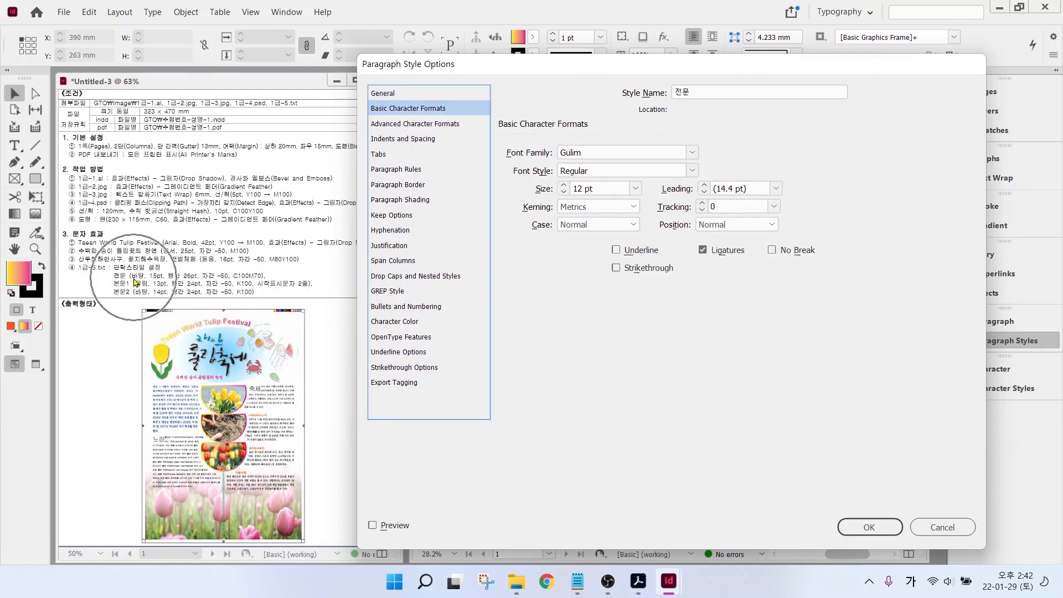
pyautogui.click(194, 277)
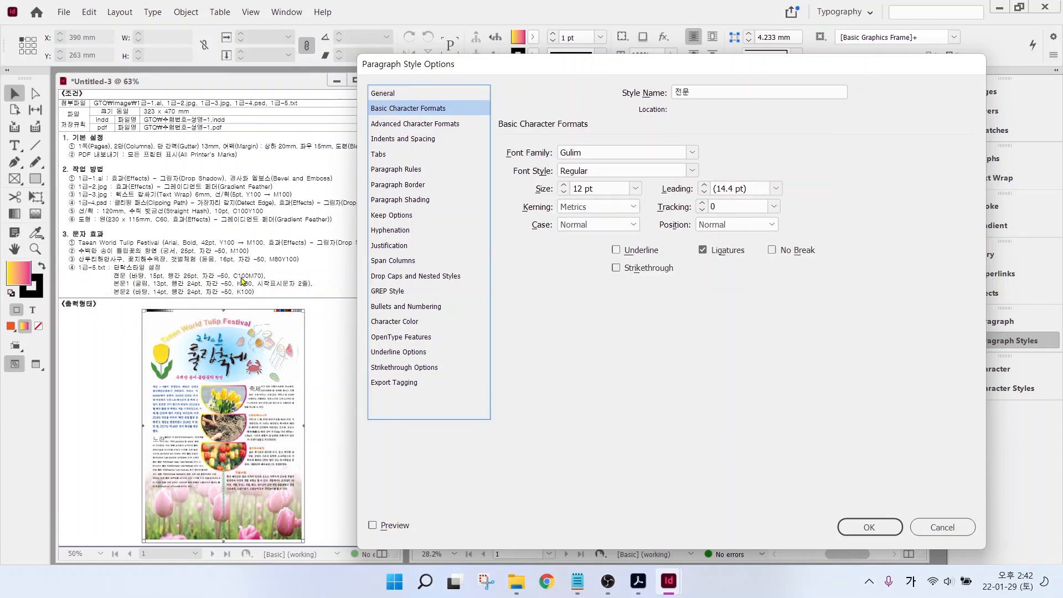
pyautogui.click(693, 153)
pyautogui.click(629, 182)
pyautogui.click(564, 185)
pyautogui.click(563, 185)
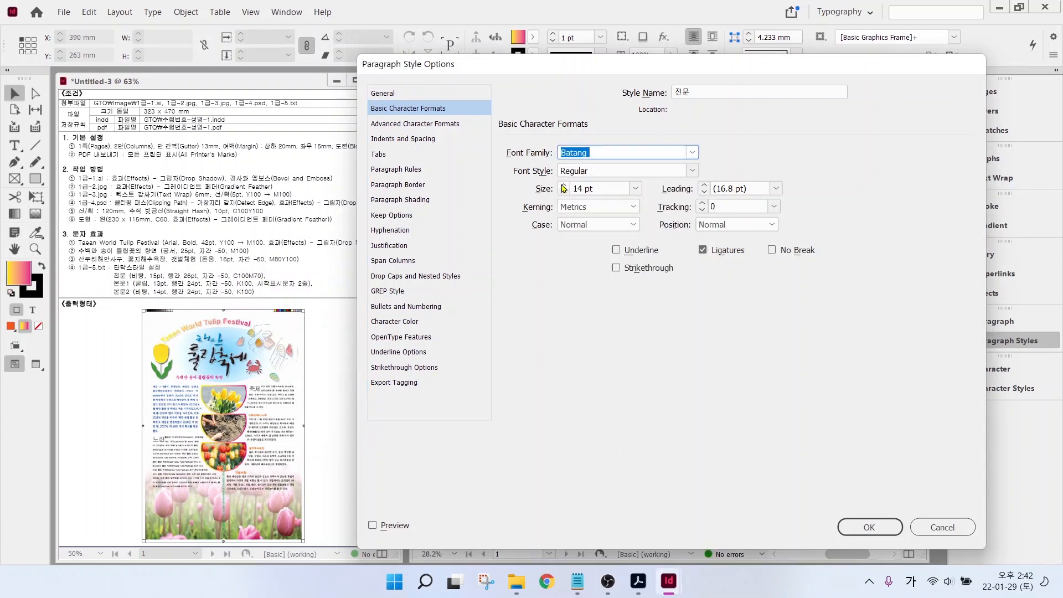
pyautogui.click(564, 185)
pyautogui.click(776, 188)
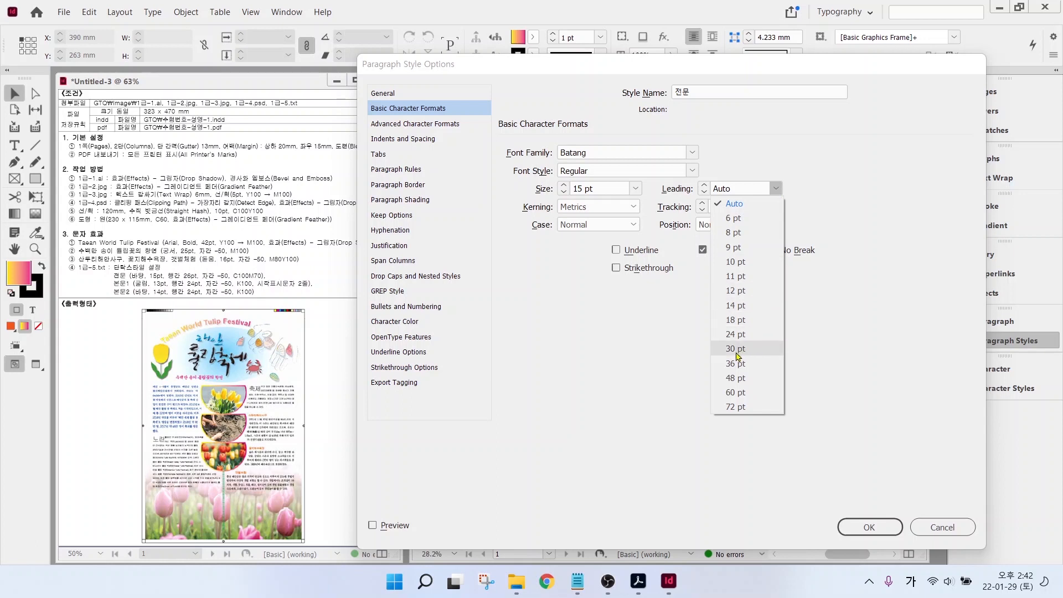
pyautogui.click(738, 335)
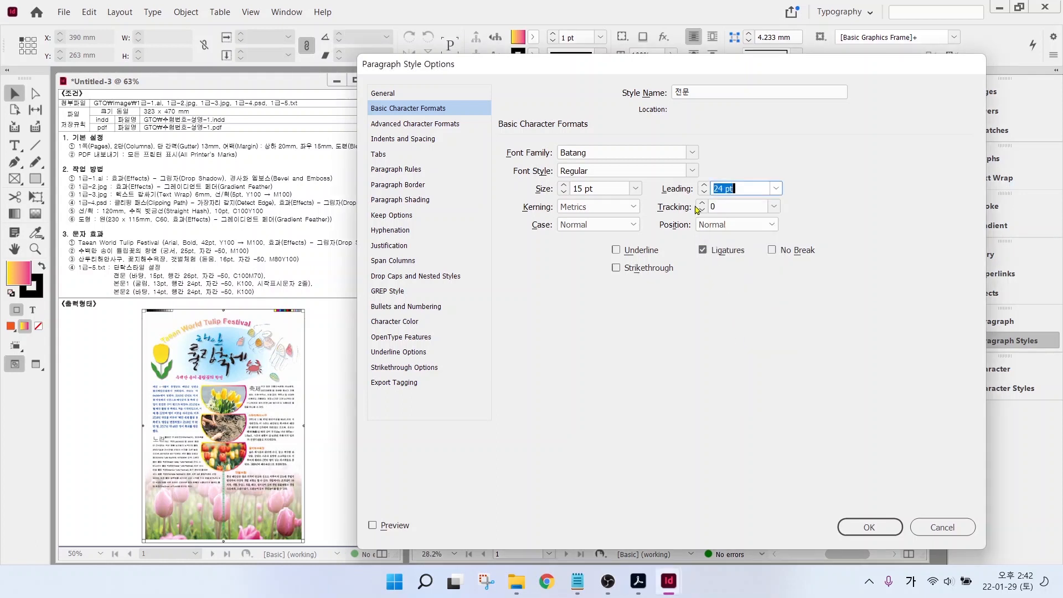
pyautogui.click(703, 185)
pyautogui.click(703, 185)
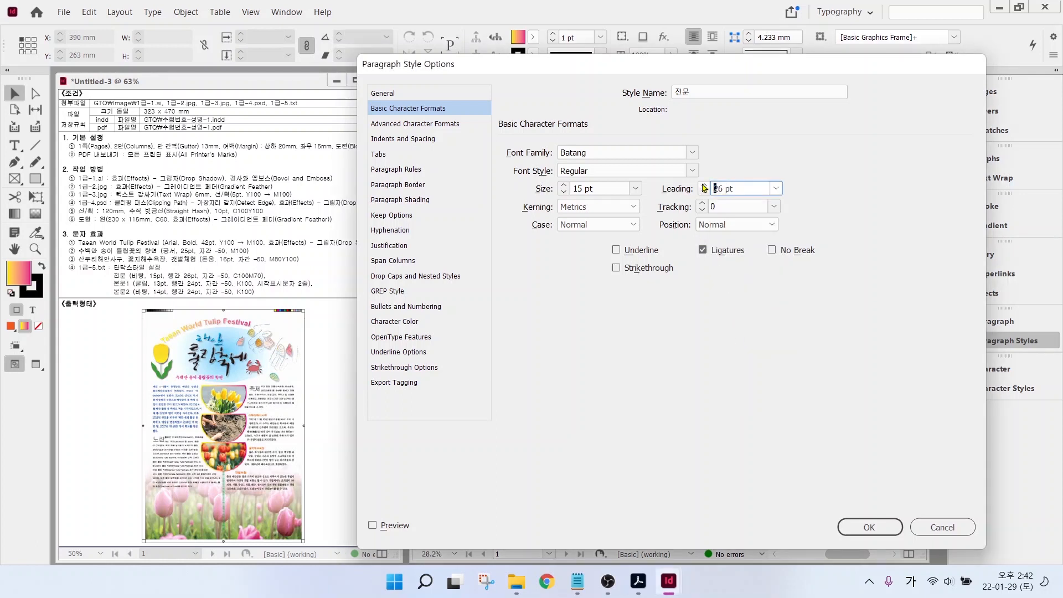
pyautogui.click(775, 207)
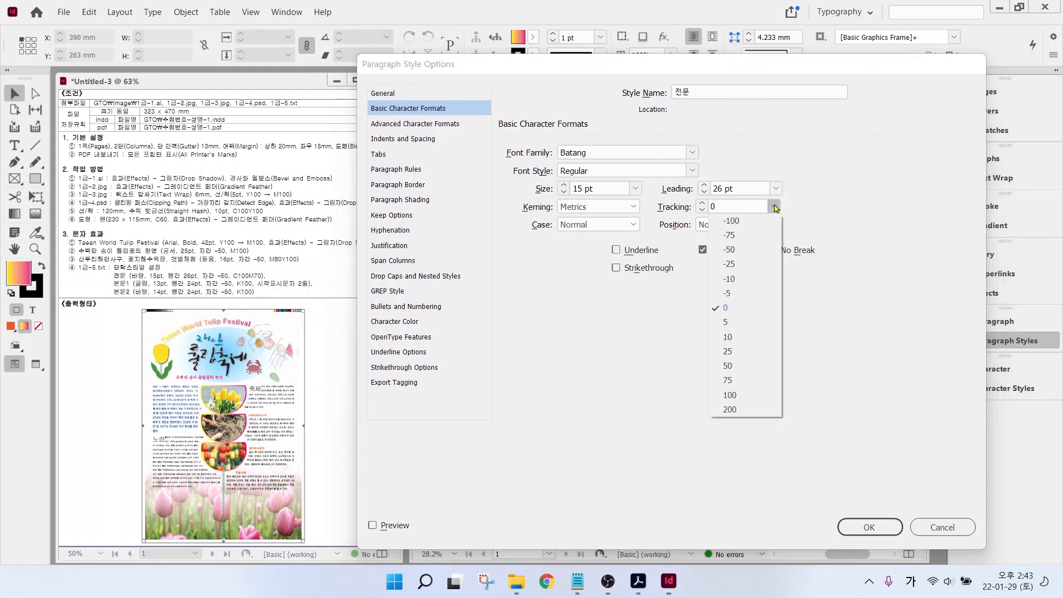
pyautogui.click(738, 256)
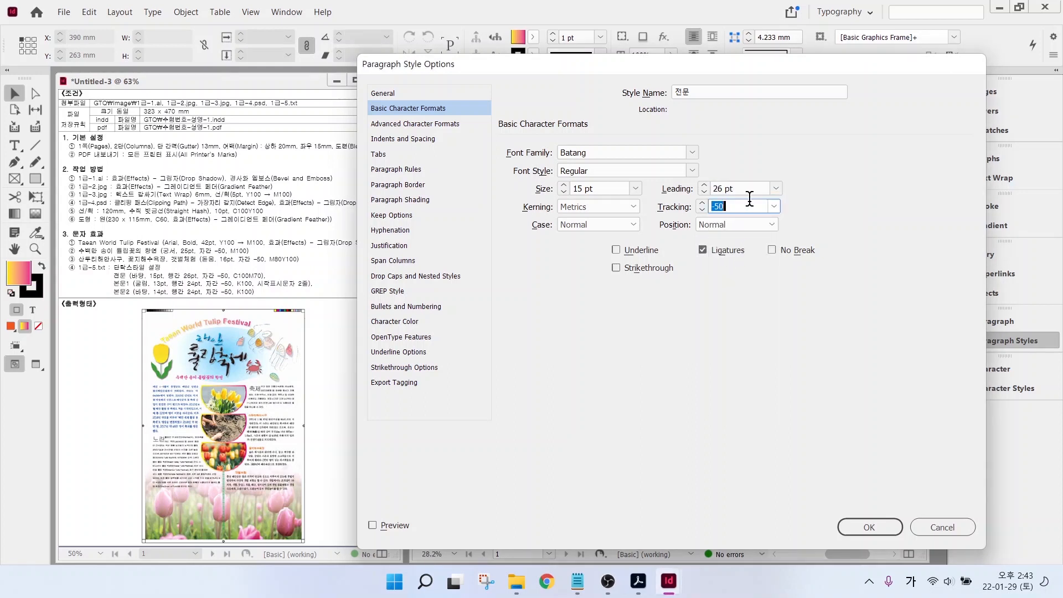
# - Give 전문 the text colour C=60 M=0 Y=0 K=0 and confirm the style
pyautogui.click(396, 323)
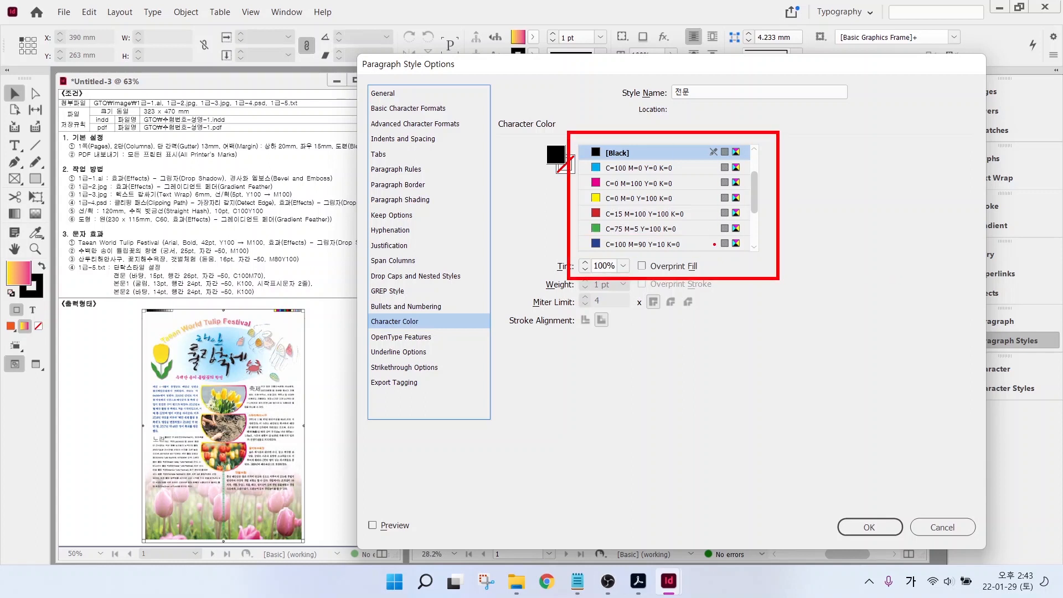
pyautogui.moveTo(754, 193); pyautogui.dragTo(754, 223)
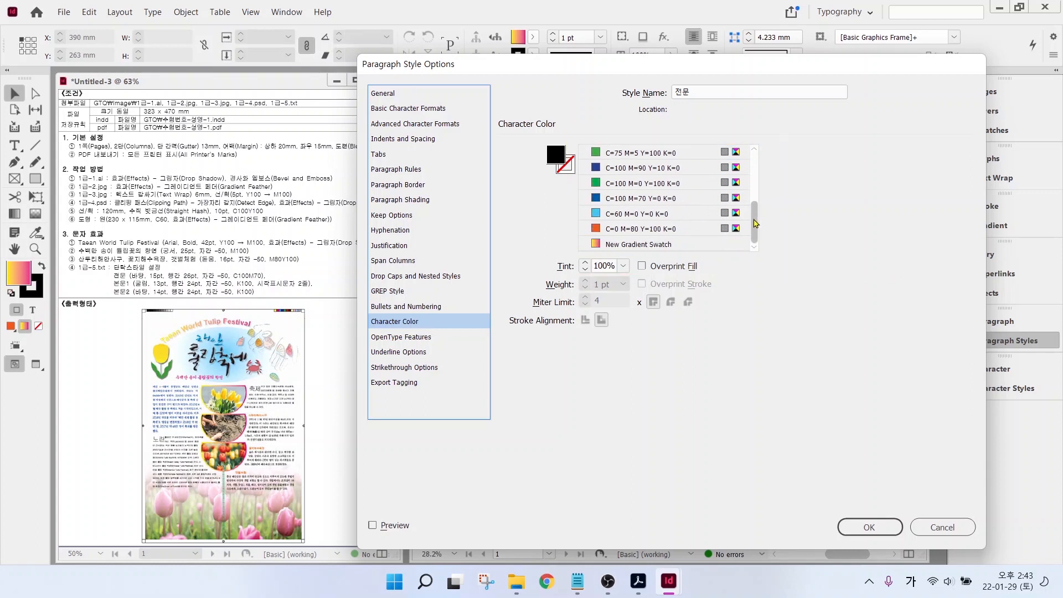
pyautogui.click(640, 210)
pyautogui.click(870, 526)
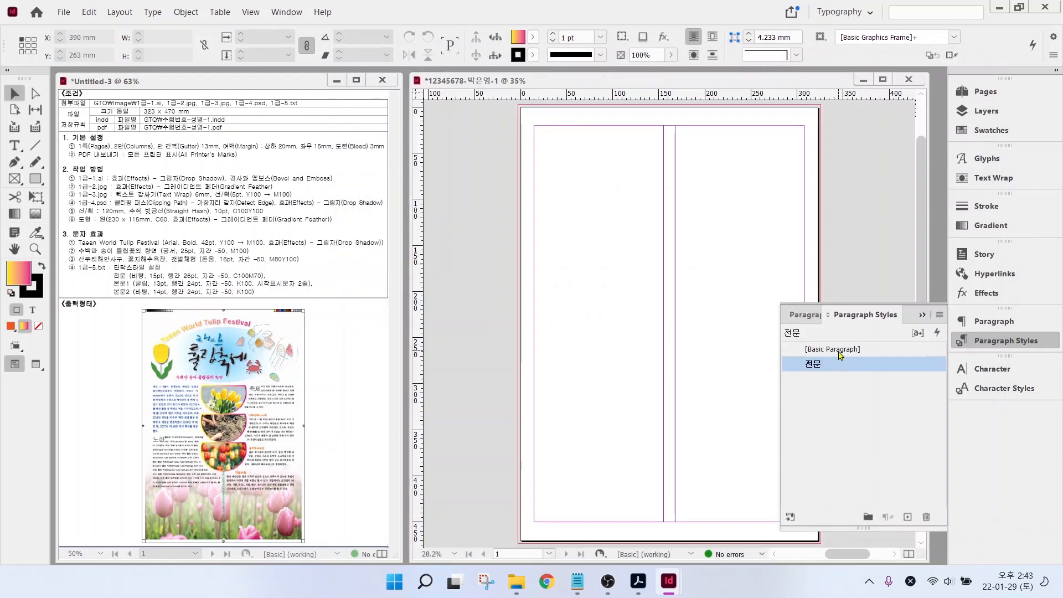
# - Create another new paragraph style and name it 본문1
pyautogui.click(839, 352)
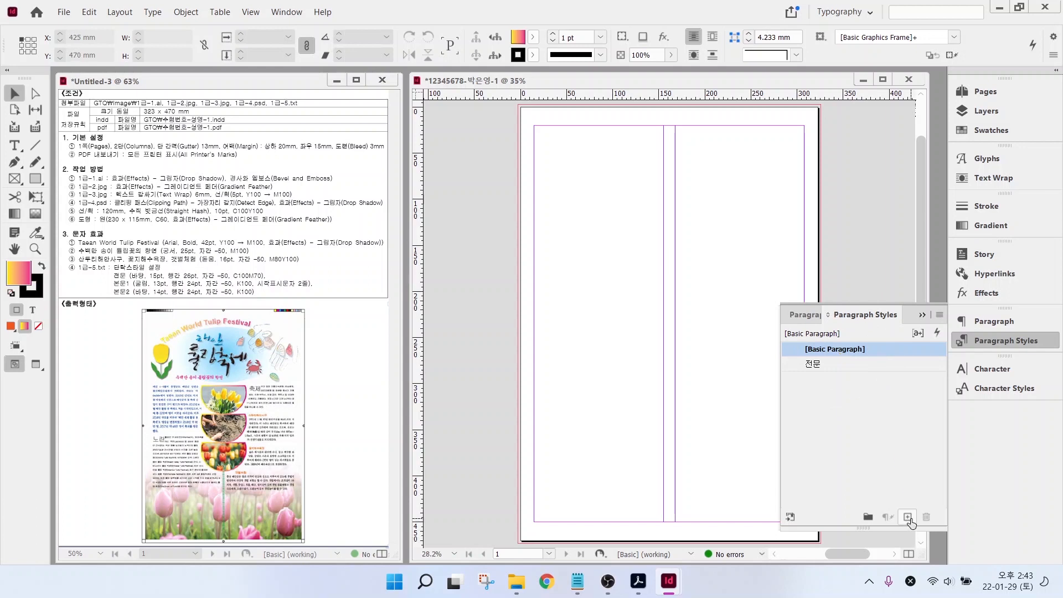
pyautogui.click(909, 517)
pyautogui.click(909, 518)
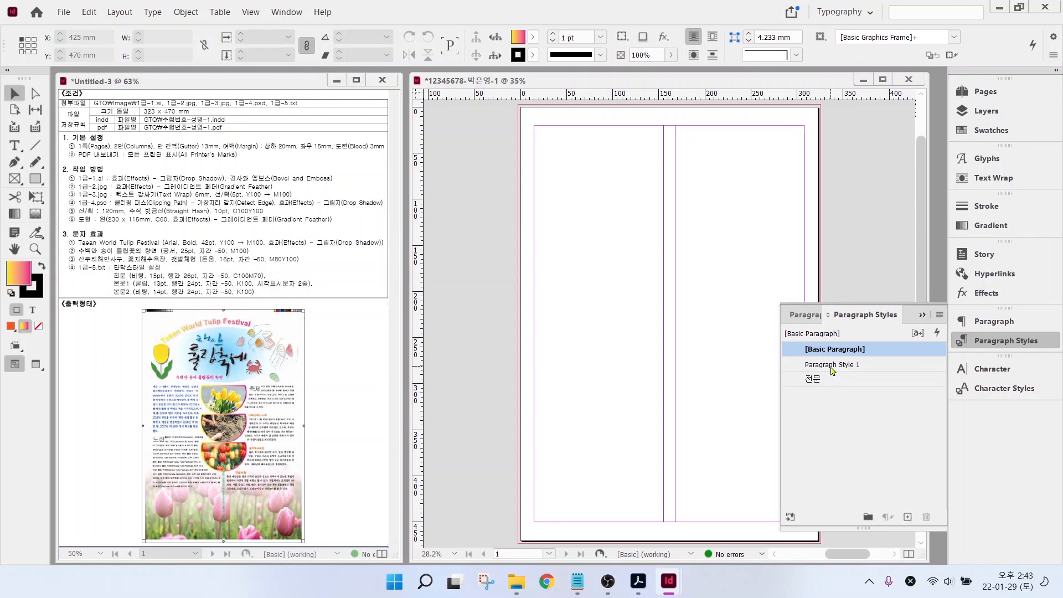
pyautogui.click(834, 368)
pyautogui.click(833, 365)
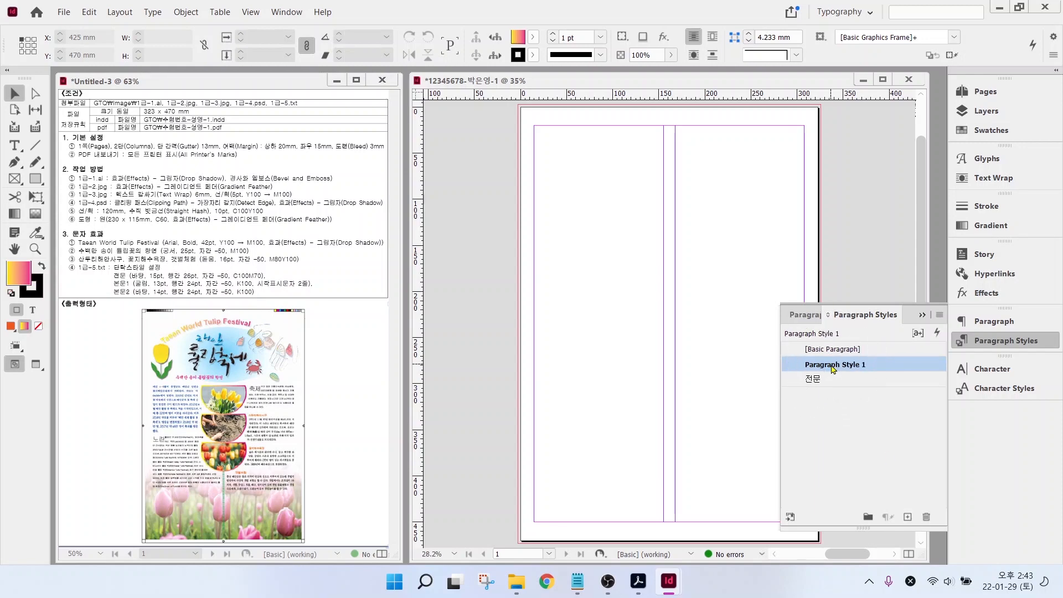
pyautogui.click(874, 399)
pyautogui.doubleClick(866, 364)
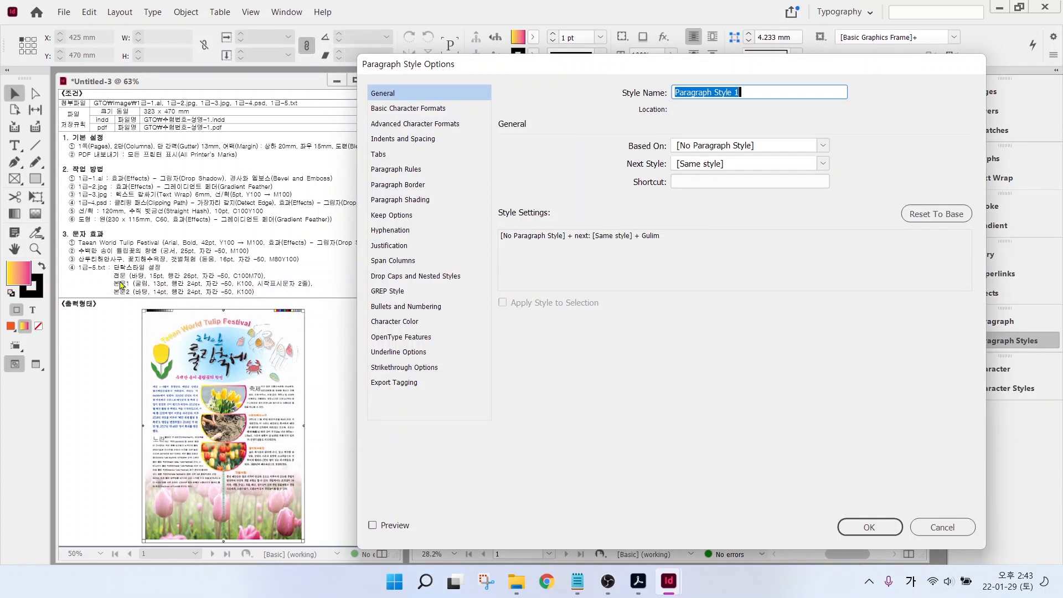
pyautogui.write('본문1')
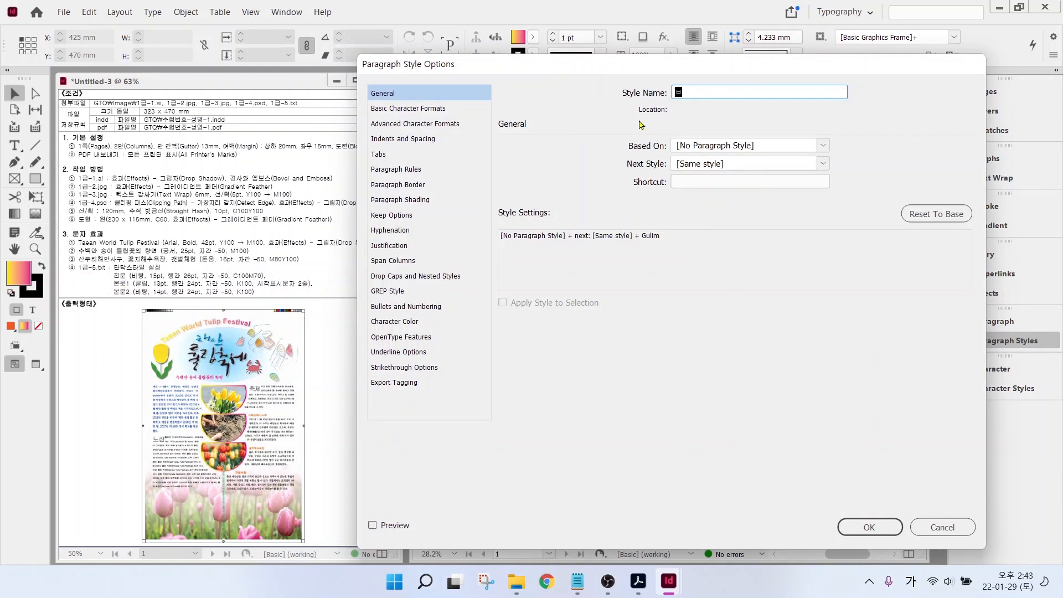
# - Set 본문1 to Gulim 13 pt, 24 pt leading, -50 tracking and black text
pyautogui.click(438, 109)
pyautogui.click(693, 153)
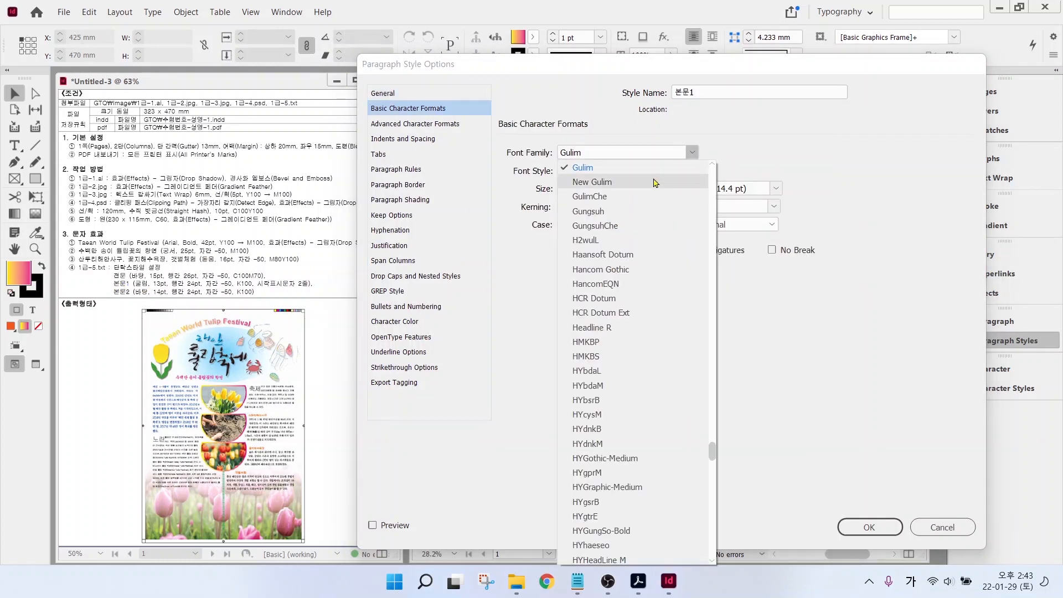
pyautogui.click(655, 166)
pyautogui.click(563, 185)
pyautogui.click(776, 189)
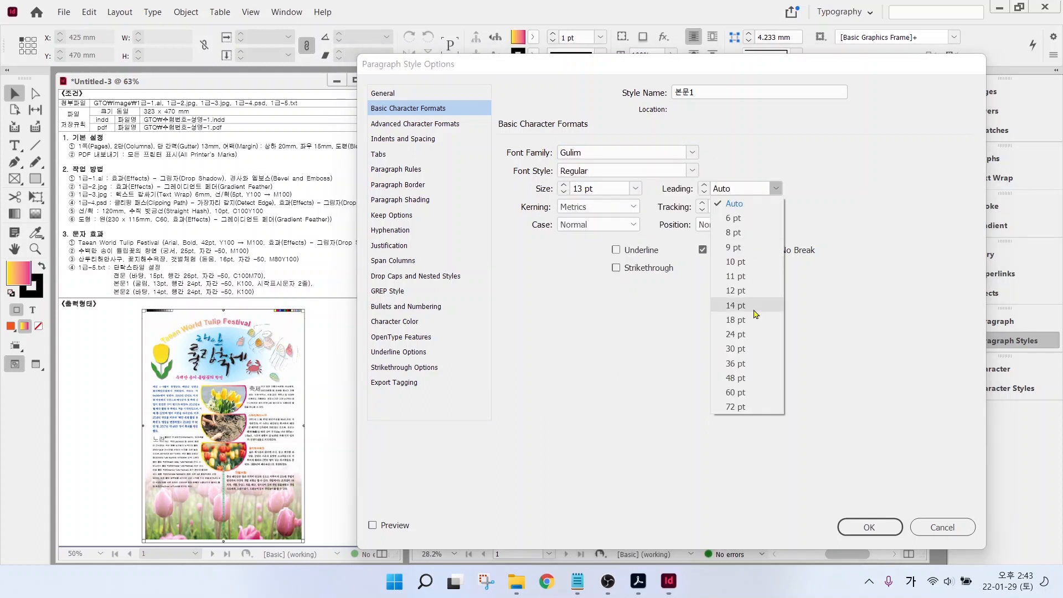
pyautogui.click(737, 354)
pyautogui.click(774, 206)
pyautogui.click(731, 250)
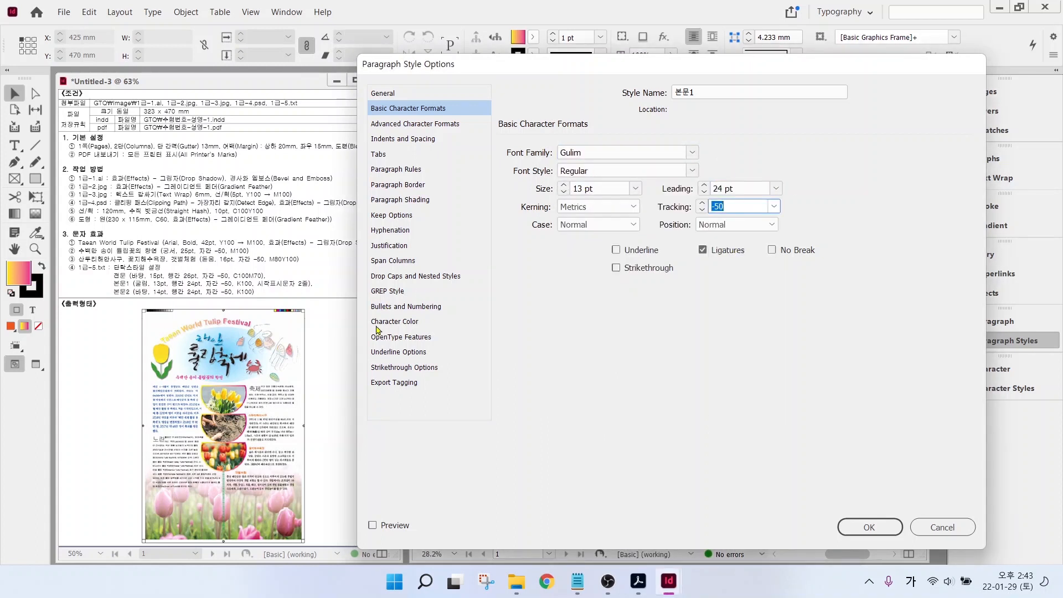
pyautogui.click(388, 323)
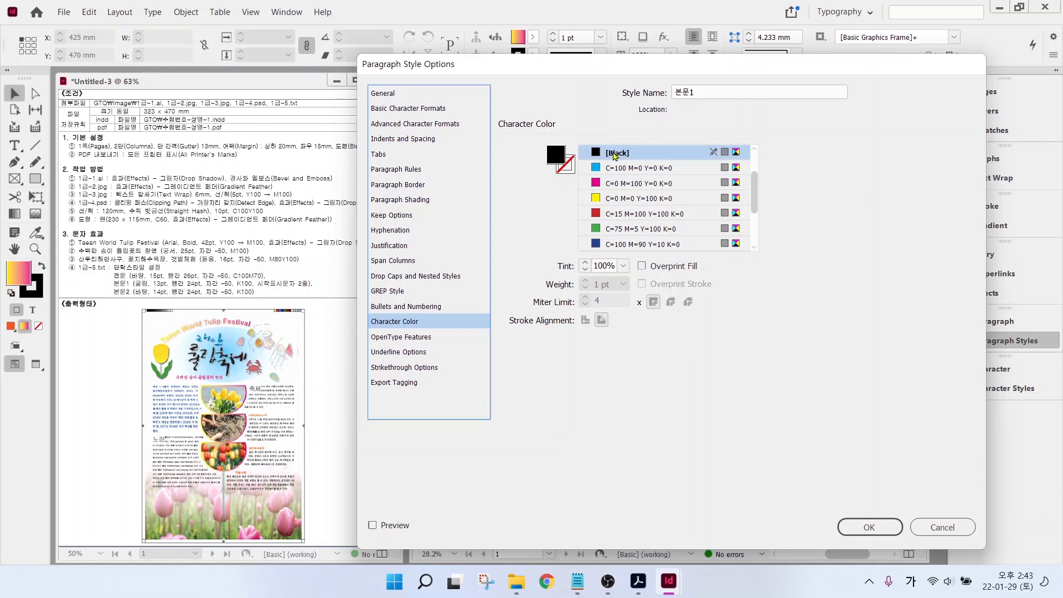
pyautogui.click(615, 156)
pyautogui.click(252, 282)
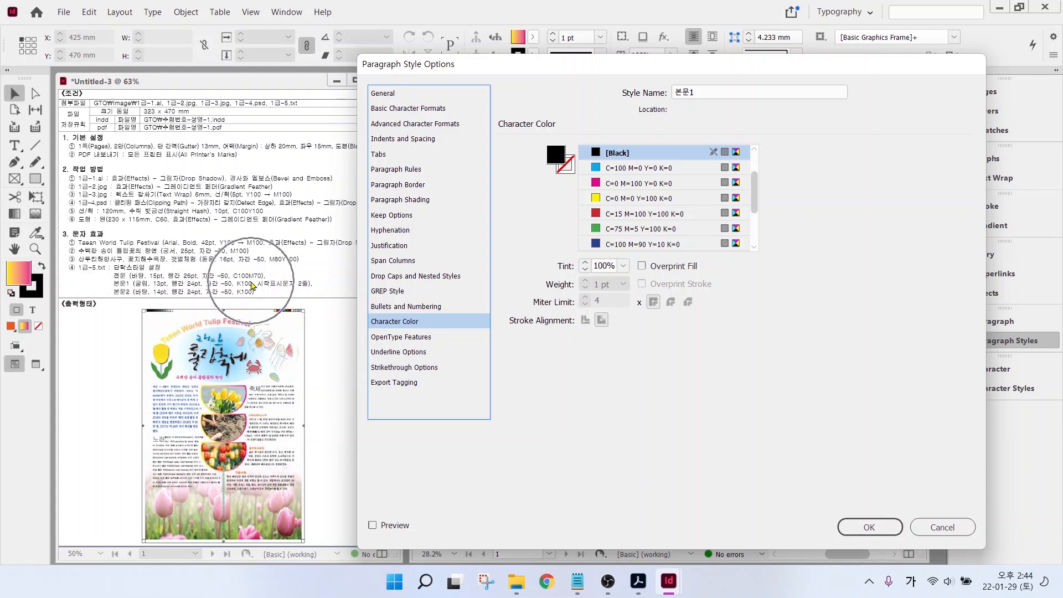
# - Give 본문1 a drop cap and confirm the style
pyautogui.click(407, 276)
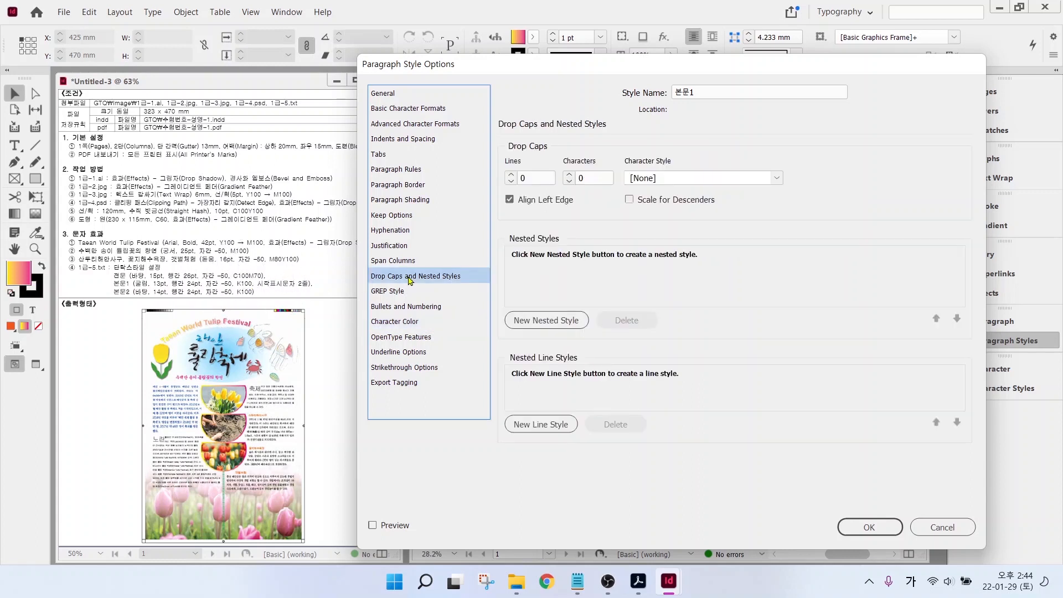
pyautogui.click(410, 281)
pyautogui.moveTo(544, 187)
pyautogui.mouseDown()
pyautogui.moveTo(512, 190)
pyautogui.moveTo(495, 171)
pyautogui.moveTo(539, 188)
pyautogui.mouseUp()
pyautogui.click(511, 175)
pyautogui.moveTo(577, 188)
pyautogui.mouseDown()
pyautogui.moveTo(555, 179)
pyautogui.moveTo(571, 156)
pyautogui.moveTo(593, 177)
pyautogui.mouseUp()
pyautogui.press('Escape')
pyautogui.click(868, 527)
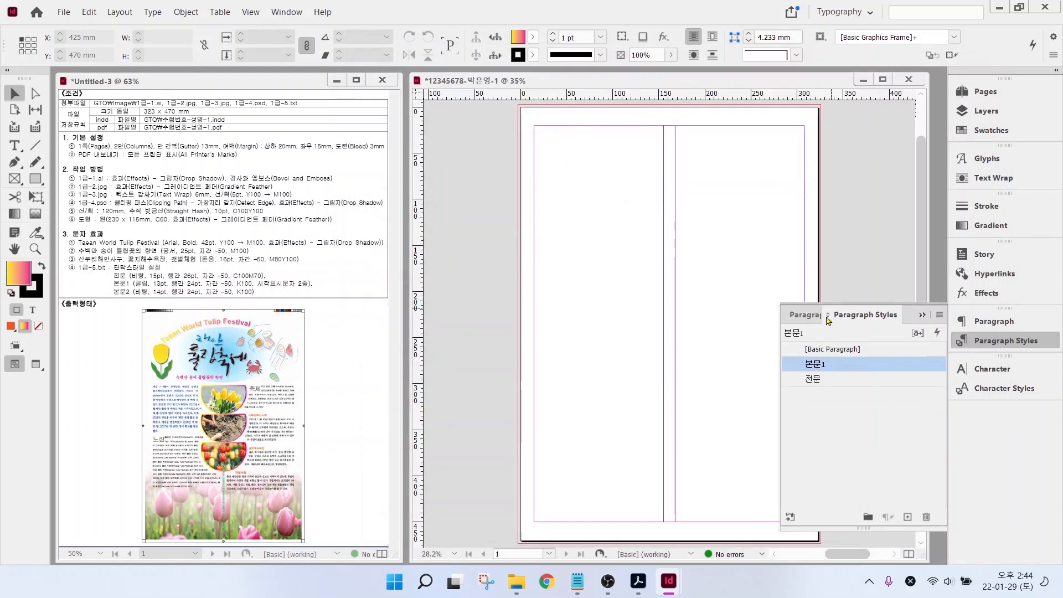
# - Create a new paragraph style from Basic Paragraph and name it 본문2
pyautogui.click(830, 351)
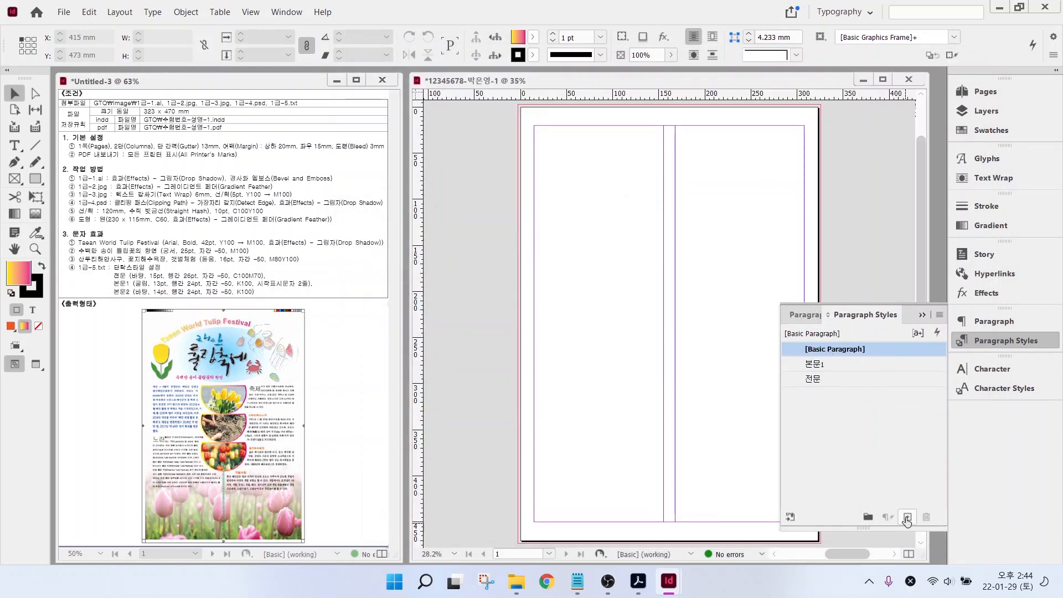
pyautogui.click(907, 518)
pyautogui.click(832, 366)
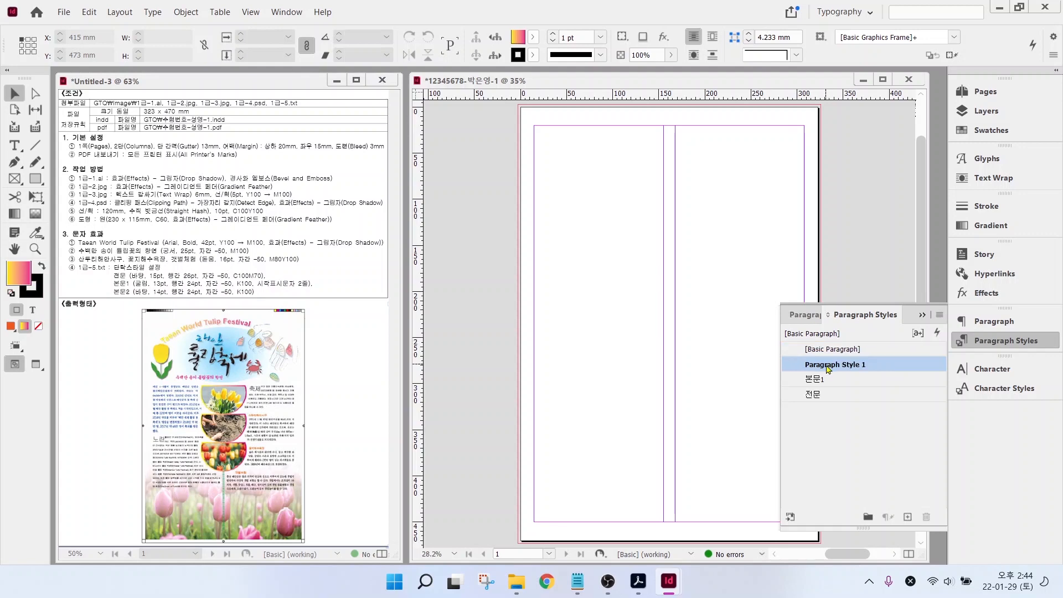
pyautogui.click(868, 406)
pyautogui.click(847, 365)
pyautogui.doubleClick(848, 366)
pyautogui.write('ㅂ')
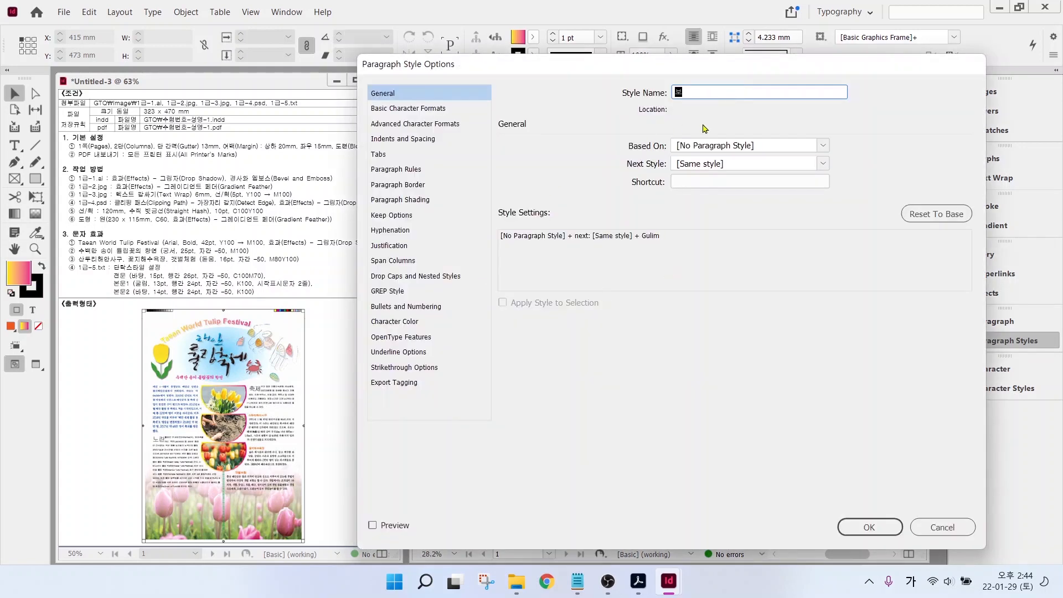
pyautogui.write('ㅗㄴㅁㅜㄴ2')
# - Set 본문2 to Batang 14 pt with 24 pt leading and -50 tracking, then confirm
pyautogui.click(408, 108)
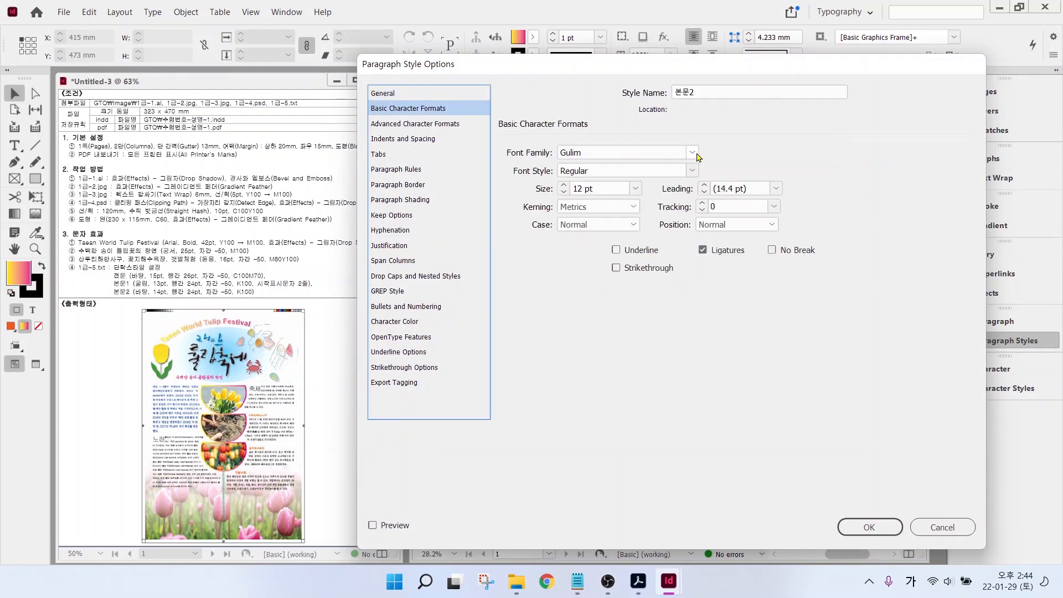
pyautogui.click(692, 152)
pyautogui.moveTo(712, 429); pyautogui.dragTo(712, 169)
pyautogui.click(590, 227)
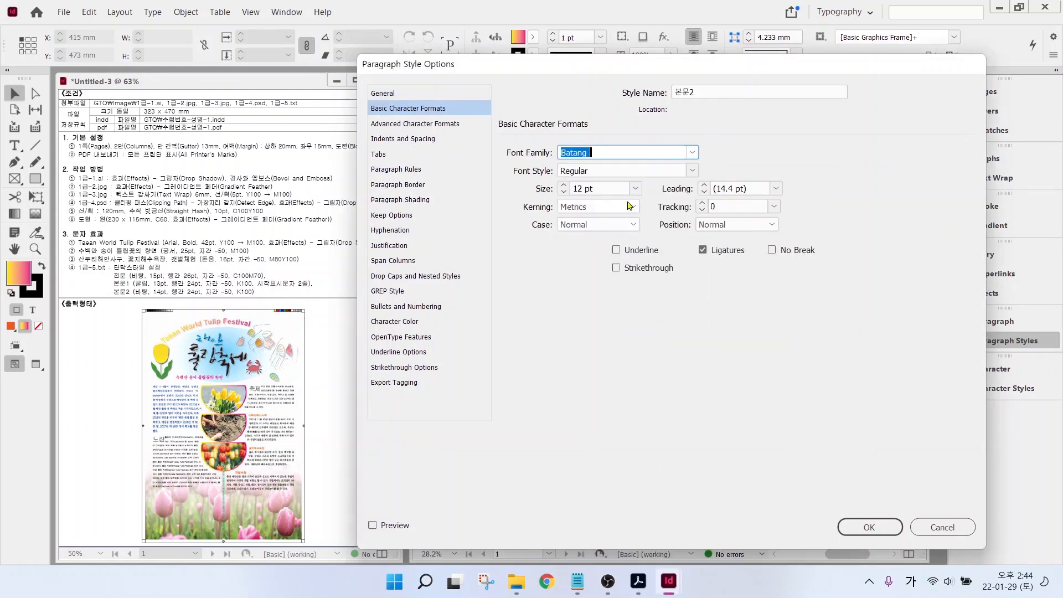
pyautogui.click(564, 186)
pyautogui.click(563, 186)
pyautogui.click(776, 188)
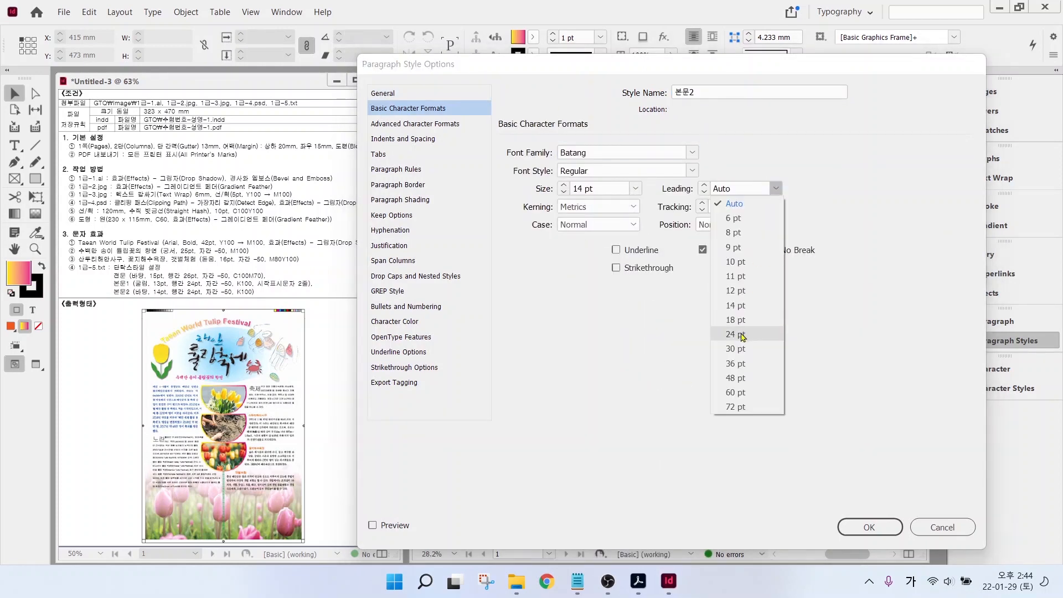
pyautogui.click(737, 334)
pyautogui.click(774, 206)
pyautogui.click(736, 250)
pyautogui.press('Return')
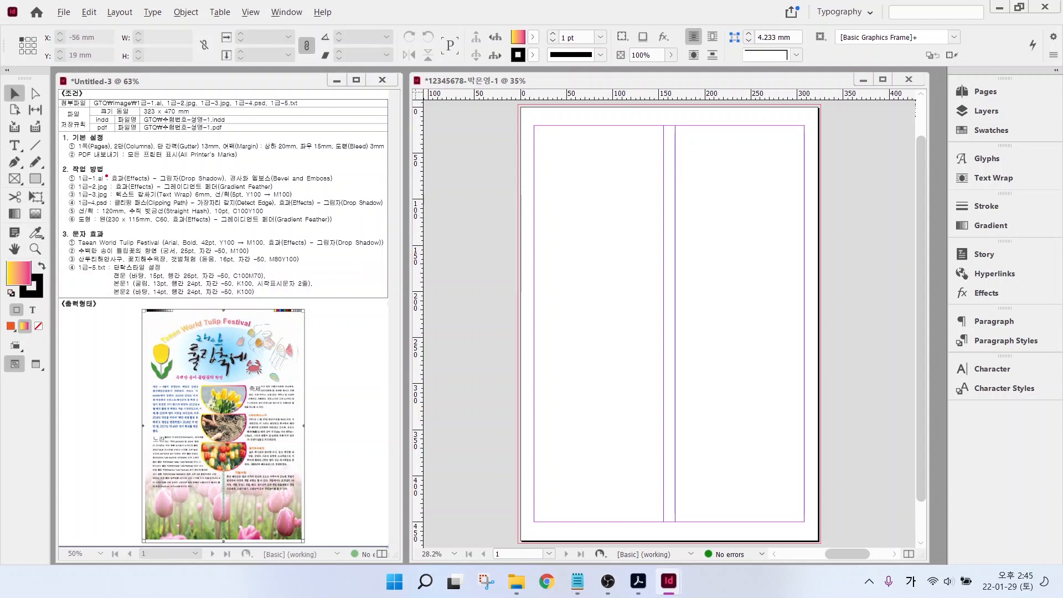
pyautogui.moveTo(106, 175); pyautogui.dragTo(138, 154)
# - Choose 1급-1.ai from Documents > GTQ > image in the Place dialog
pyautogui.click(64, 15)
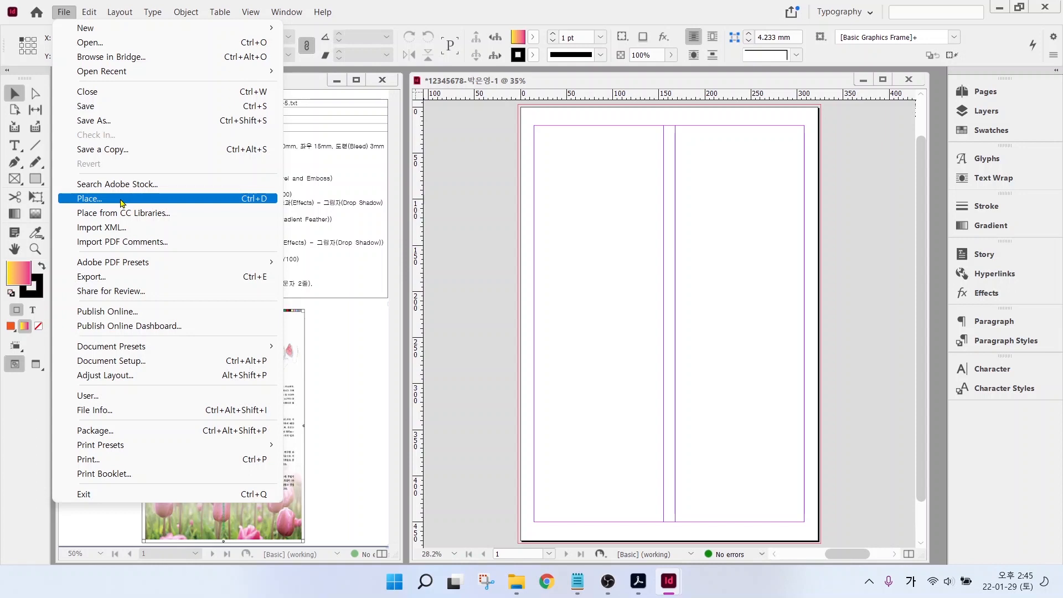
pyautogui.click(243, 199)
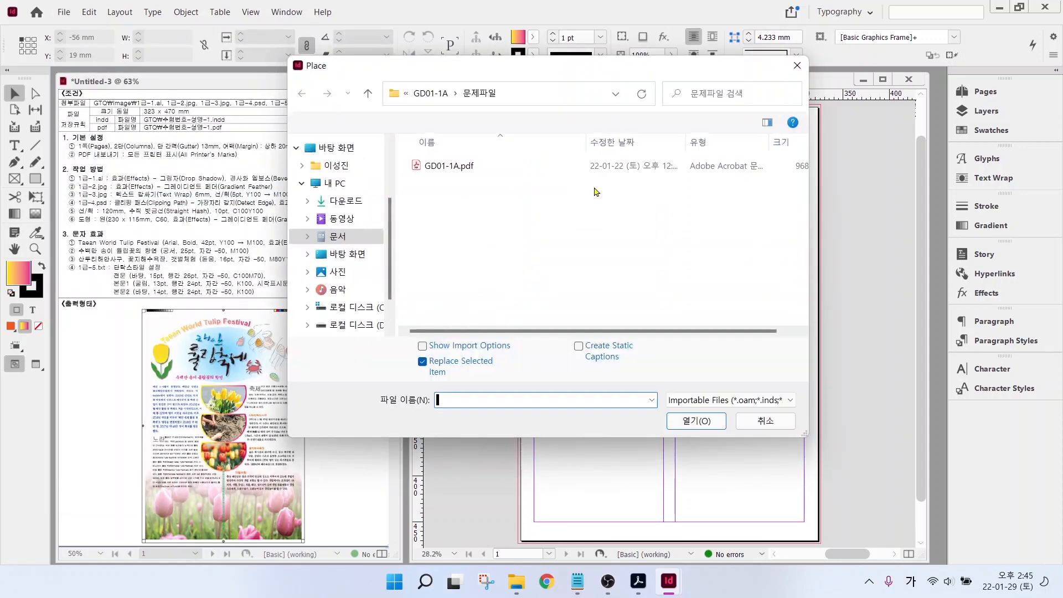
pyautogui.click(336, 236)
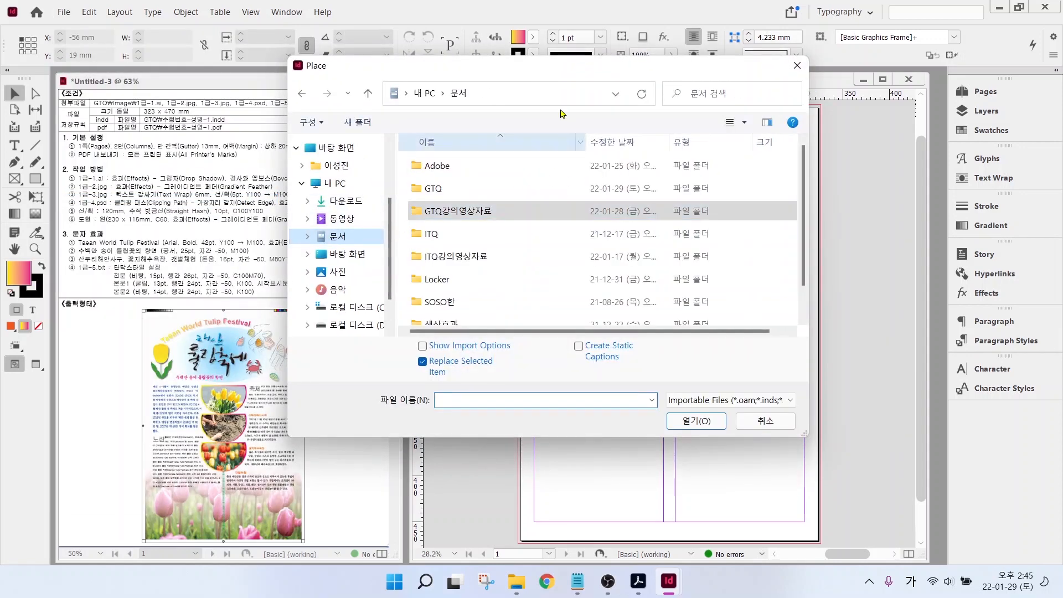
pyautogui.doubleClick(450, 191)
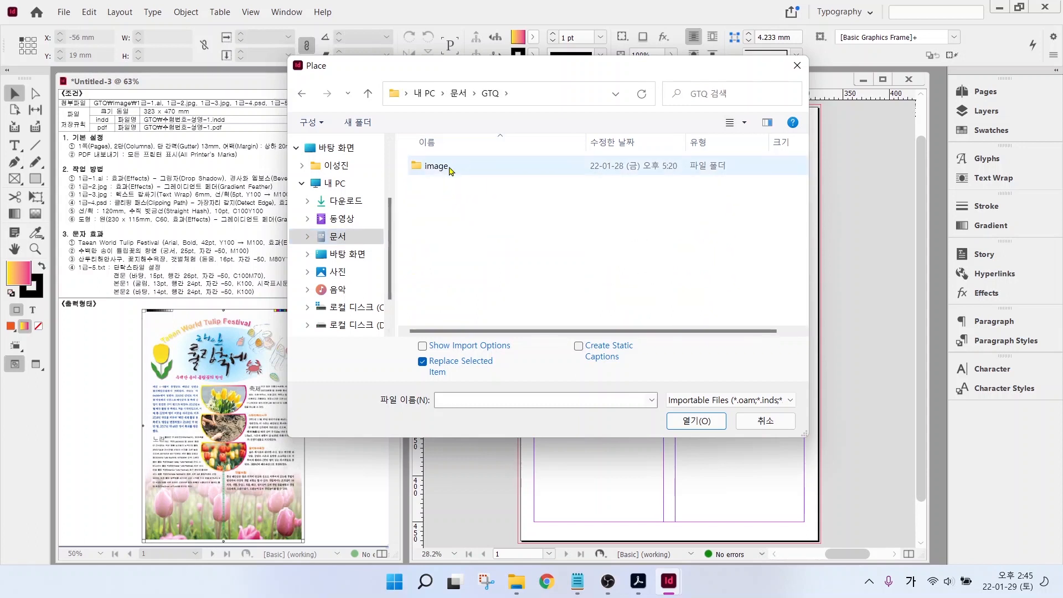
pyautogui.click(450, 169)
pyautogui.doubleClick(450, 169)
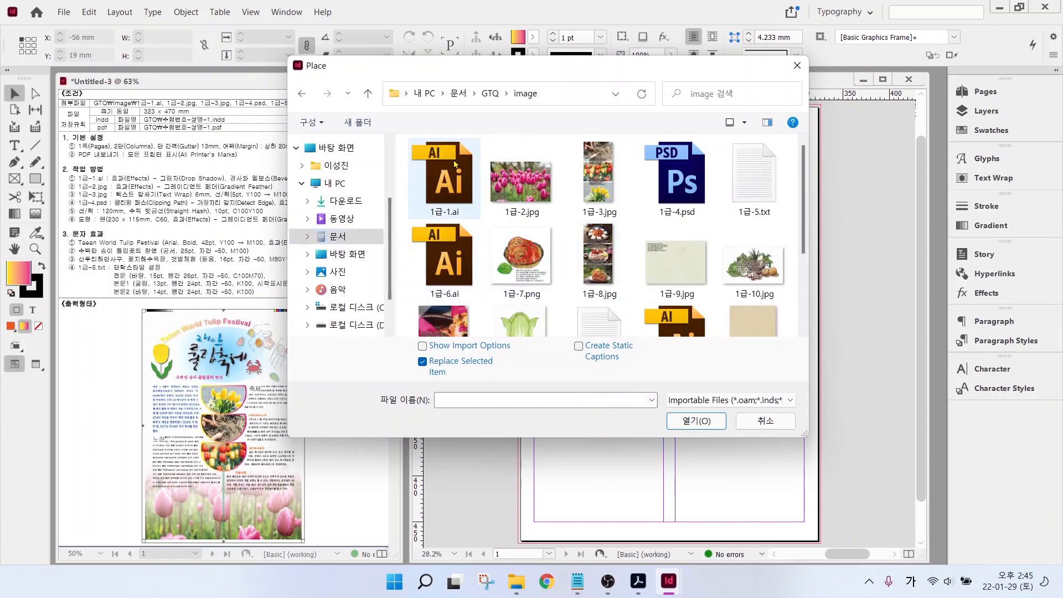
pyautogui.click(447, 177)
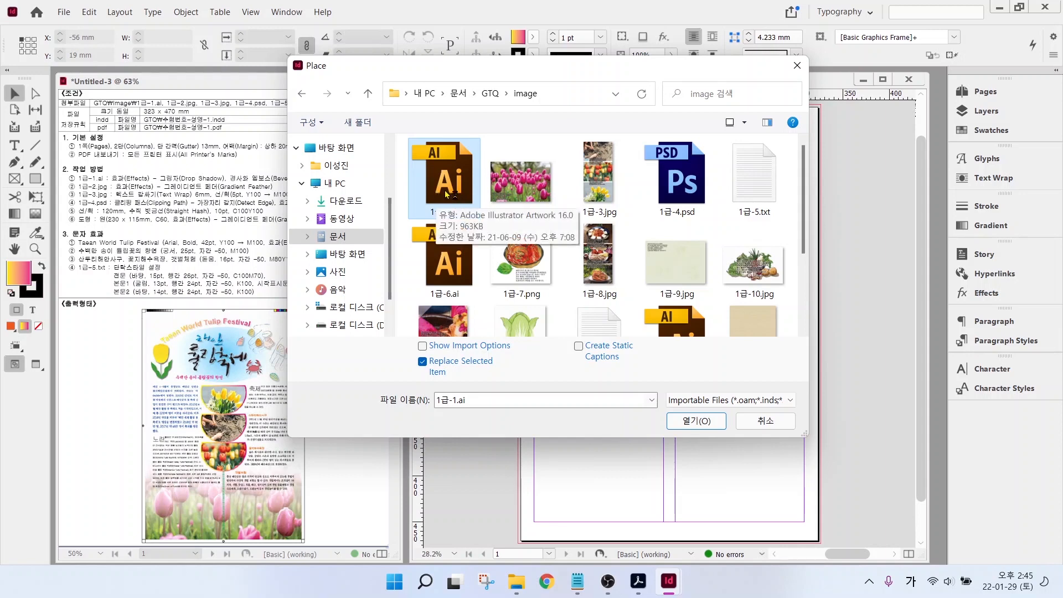
pyautogui.click(702, 423)
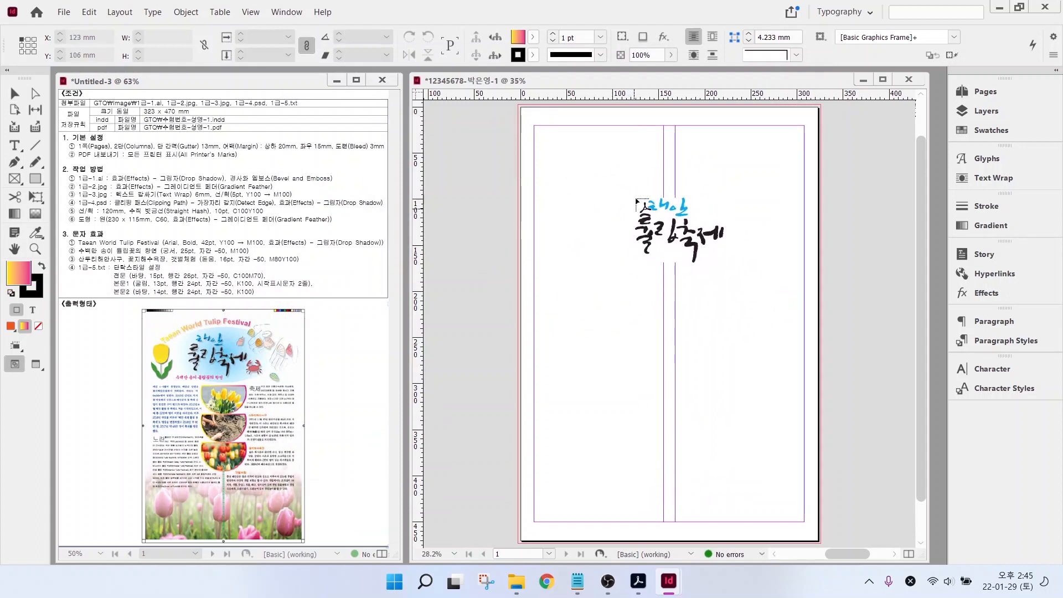
# - Place the title artwork at the page top and give it Drop Shadow and Bevel and Emboss
pyautogui.moveTo(620, 161); pyautogui.dragTo(729, 261)
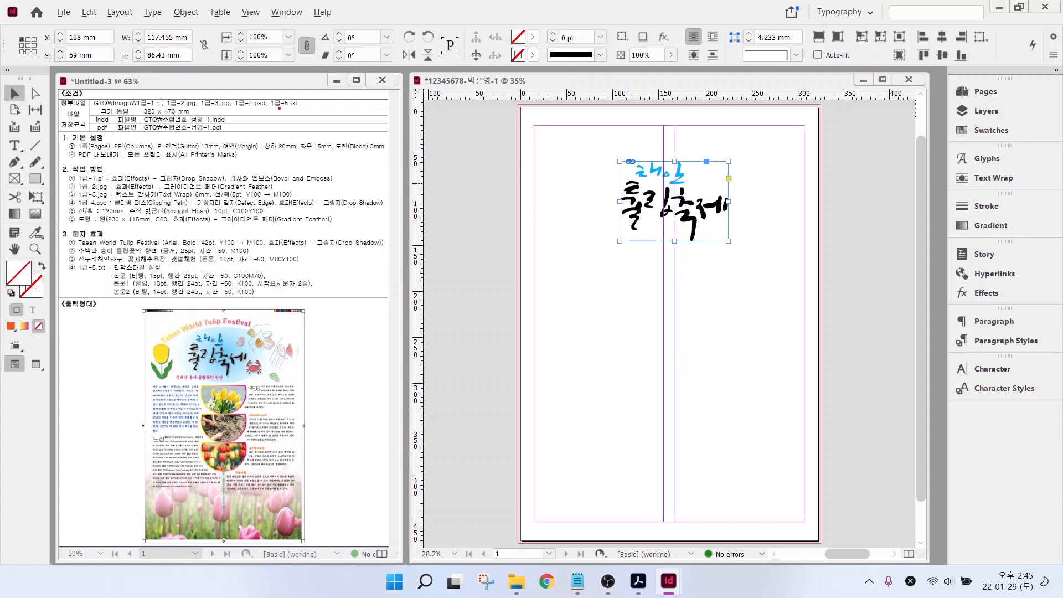
pyautogui.moveTo(116, 180); pyautogui.dragTo(343, 181)
pyautogui.rightClick(638, 207)
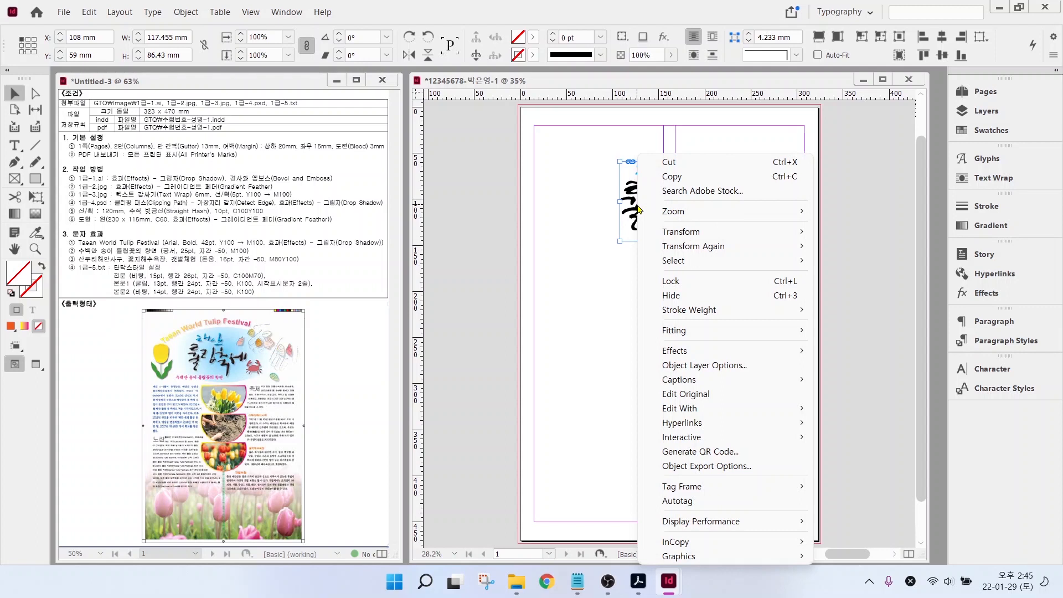
pyautogui.moveTo(696, 353)
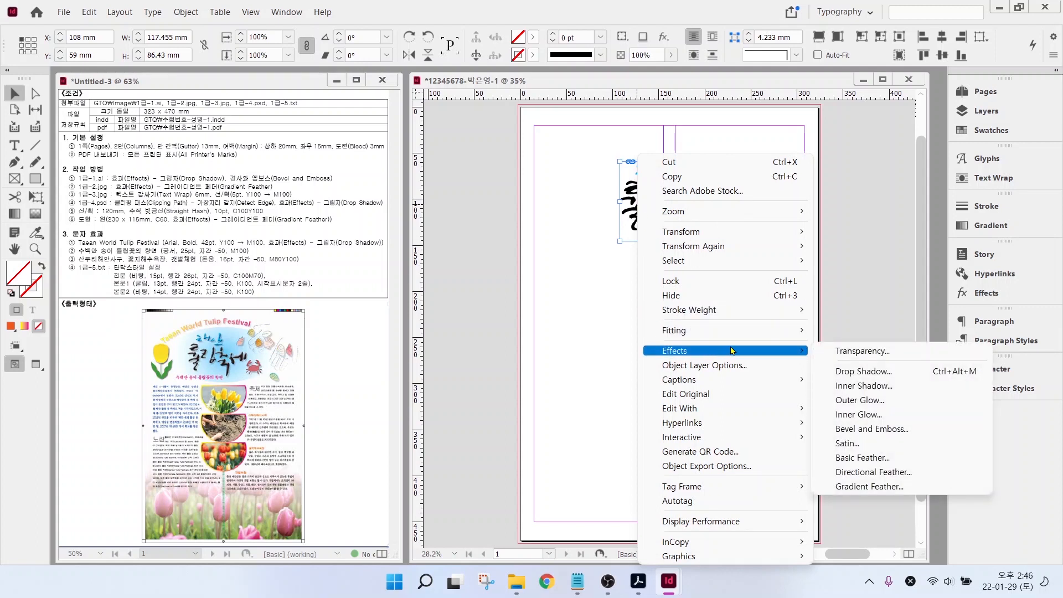
pyautogui.click(847, 373)
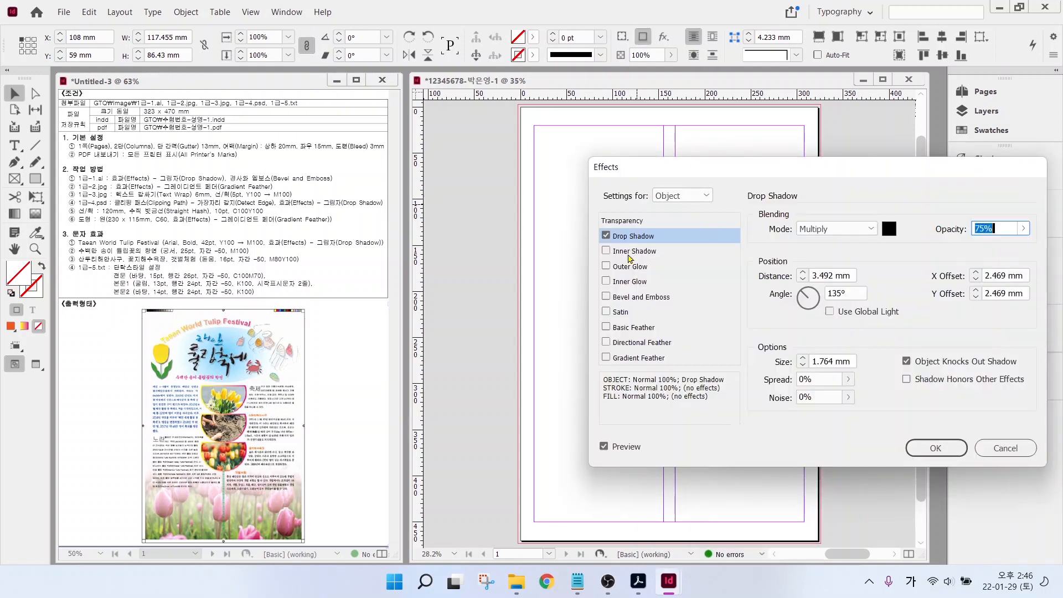
pyautogui.click(630, 299)
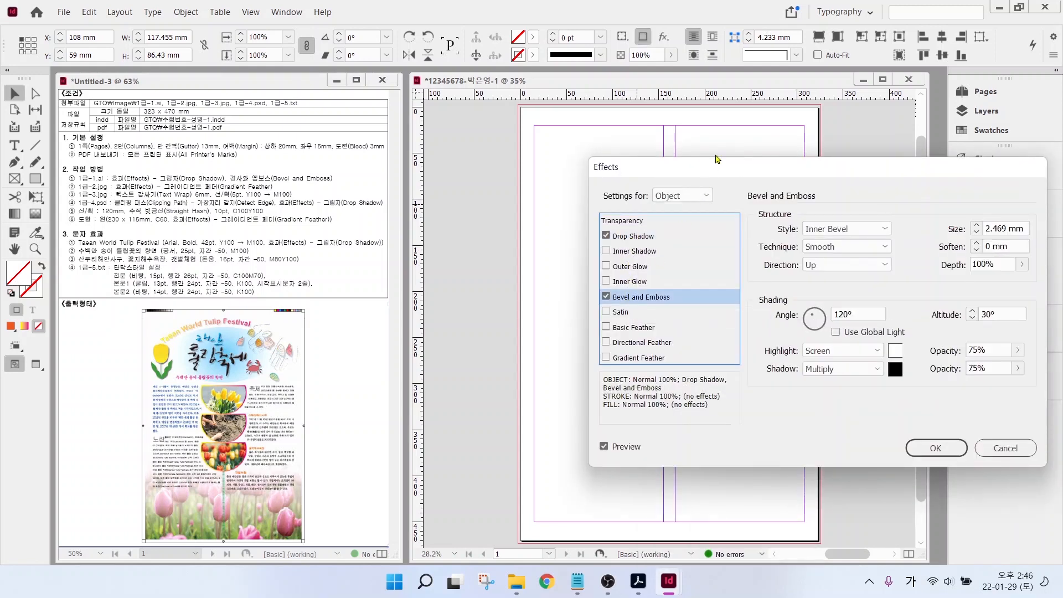
pyautogui.moveTo(706, 169); pyautogui.dragTo(634, 245)
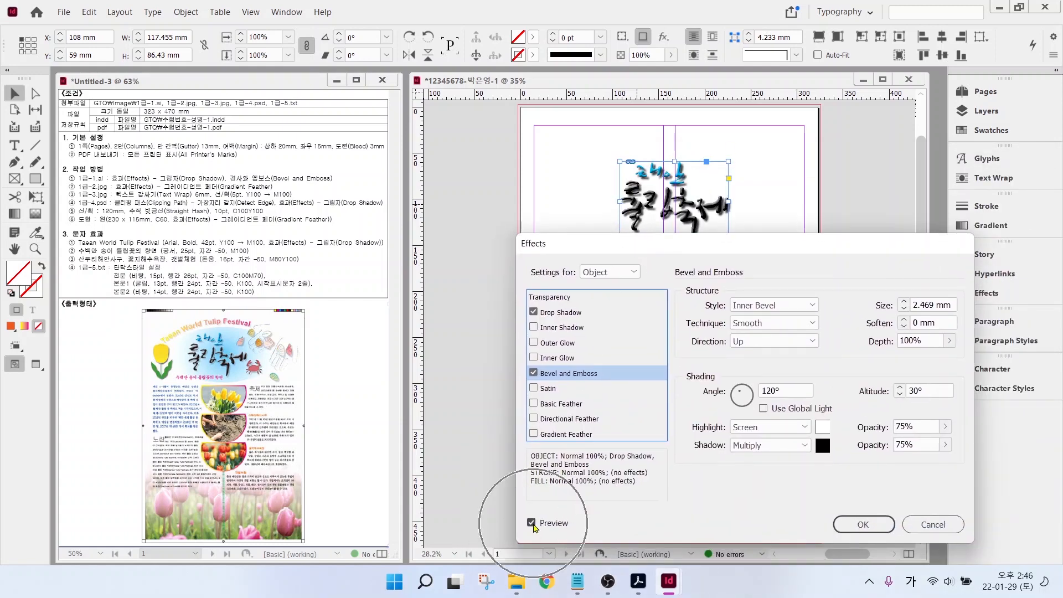
pyautogui.click(559, 313)
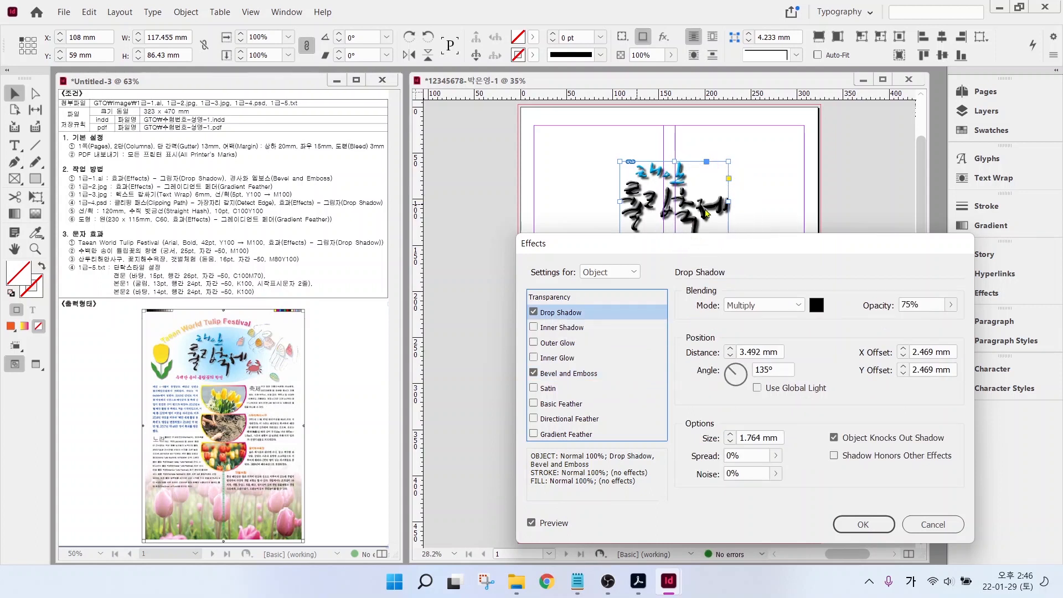
pyautogui.moveTo(924, 418)
pyautogui.mouseDown()
pyautogui.moveTo(739, 328)
pyautogui.moveTo(796, 264)
pyautogui.moveTo(931, 317)
pyautogui.moveTo(926, 405)
pyautogui.mouseUp()
pyautogui.doubleClick(911, 305)
pyautogui.press('Return')
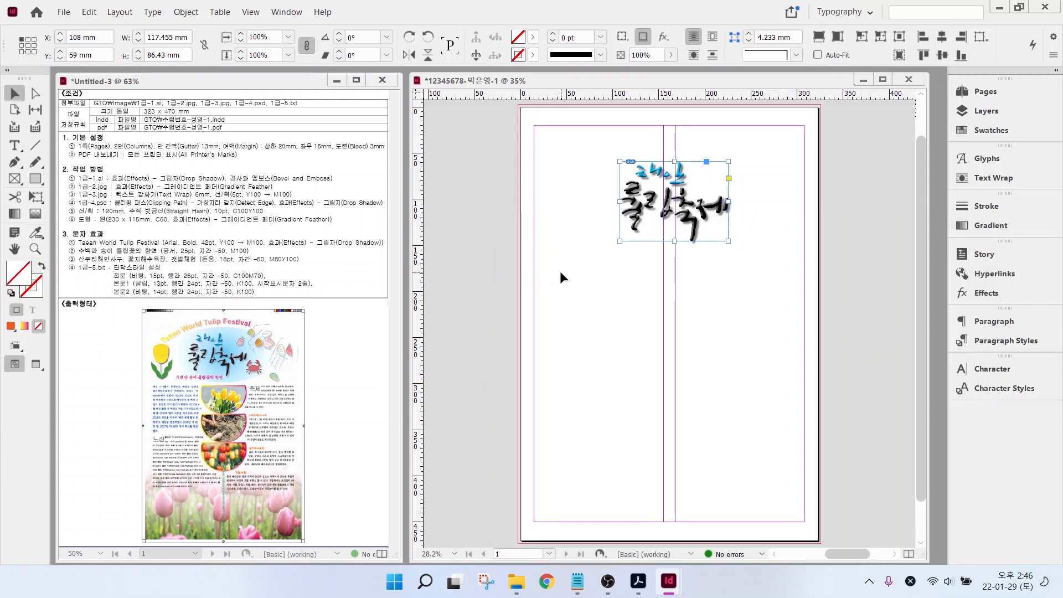
pyautogui.click(560, 271)
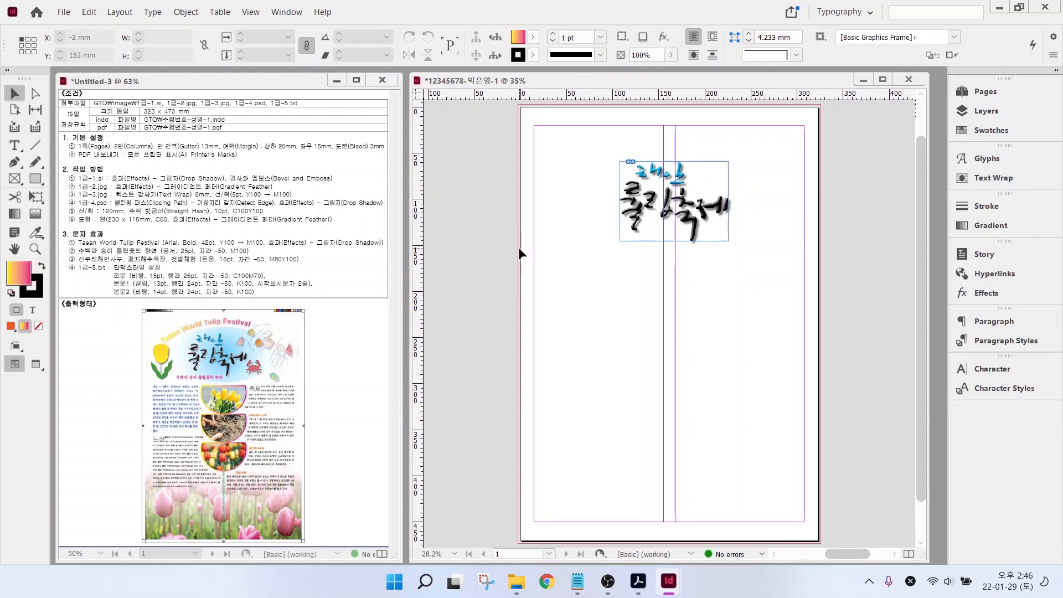
pyautogui.hotkey('ctrl', 'd')
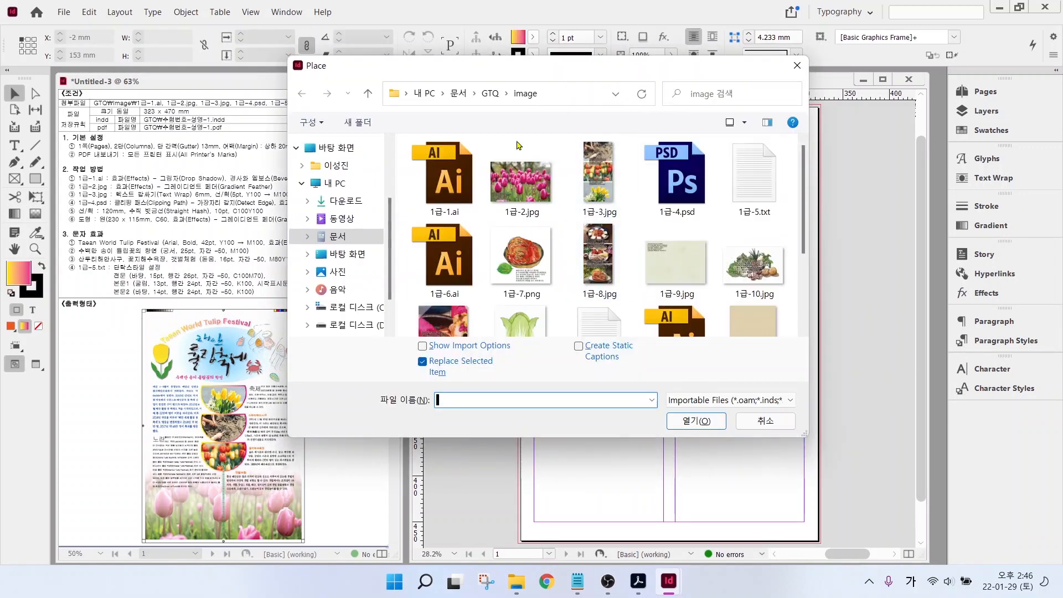
pyautogui.click(519, 190)
pyautogui.click(697, 421)
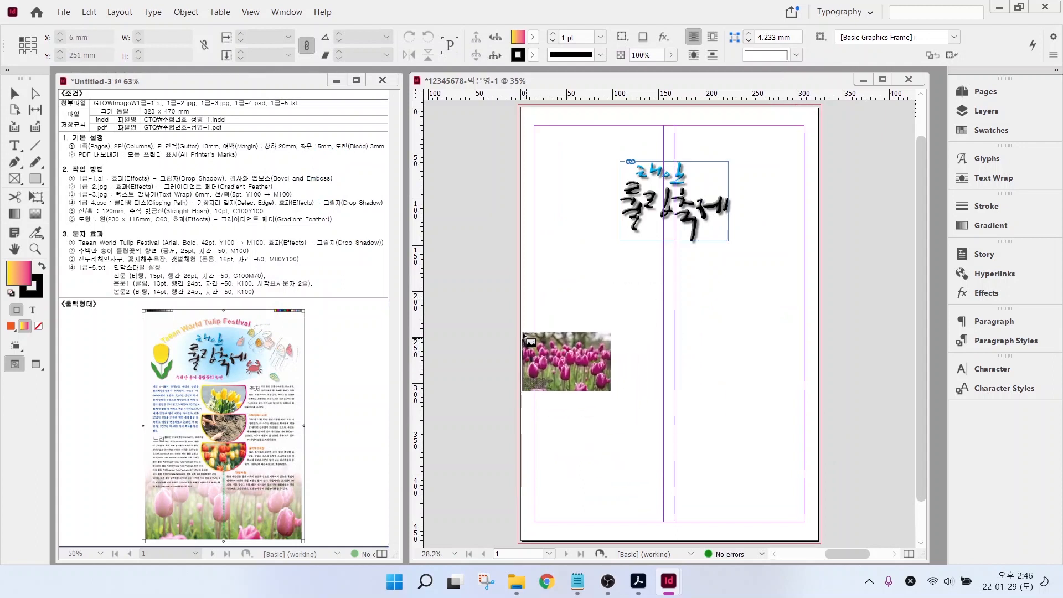
pyautogui.moveTo(521, 333); pyautogui.dragTo(823, 530)
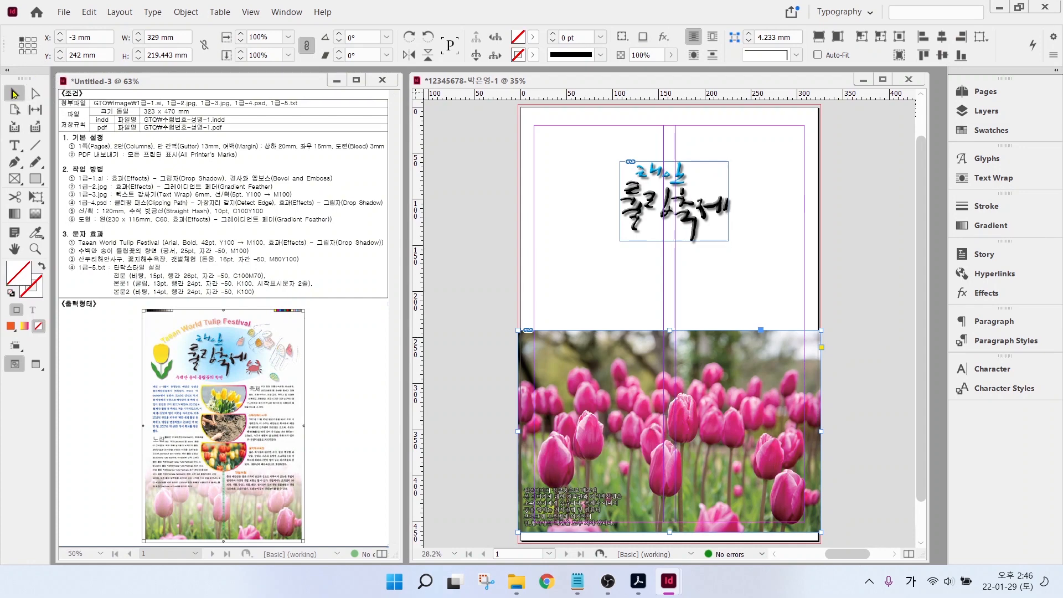
pyautogui.moveTo(616, 402); pyautogui.dragTo(619, 416)
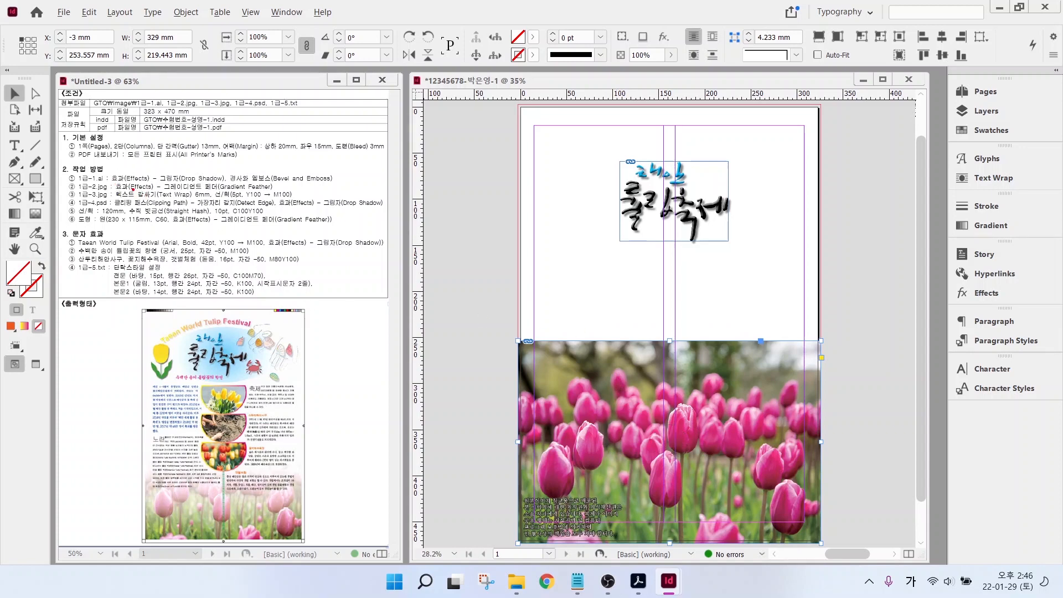
pyautogui.moveTo(133, 188); pyautogui.dragTo(311, 191)
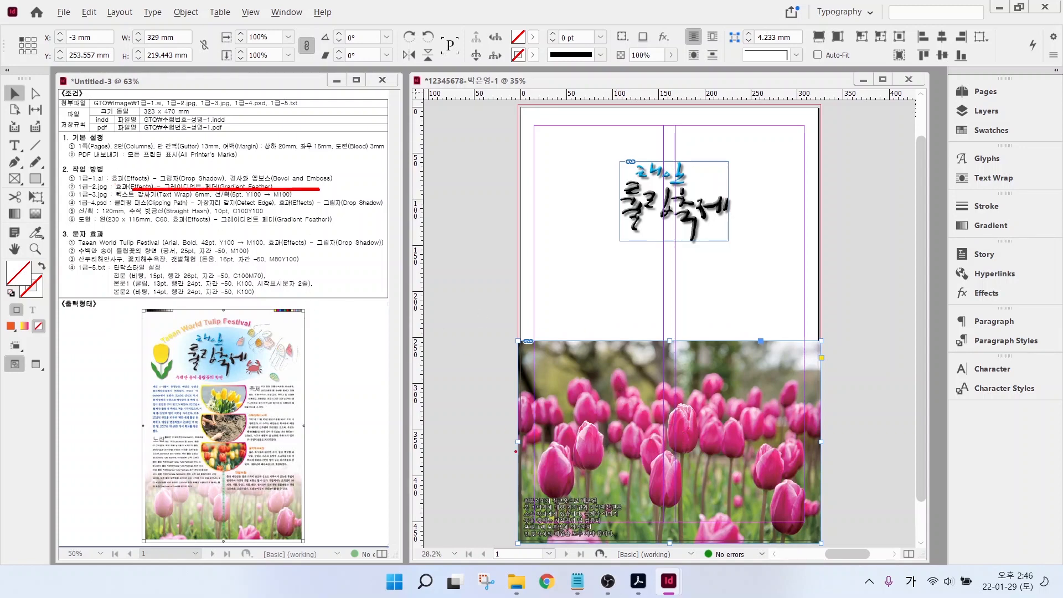
# - Apply a Gradient Feather at about 87° to the tulip photo so its top fades out
pyautogui.press('Escape')
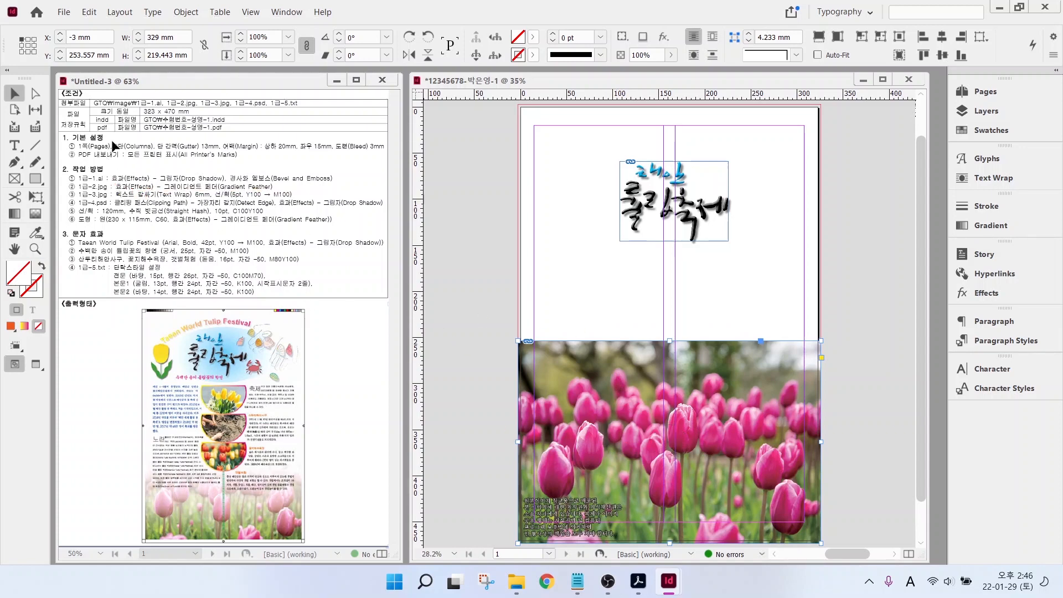
pyautogui.rightClick(603, 387)
pyautogui.moveTo(632, 370)
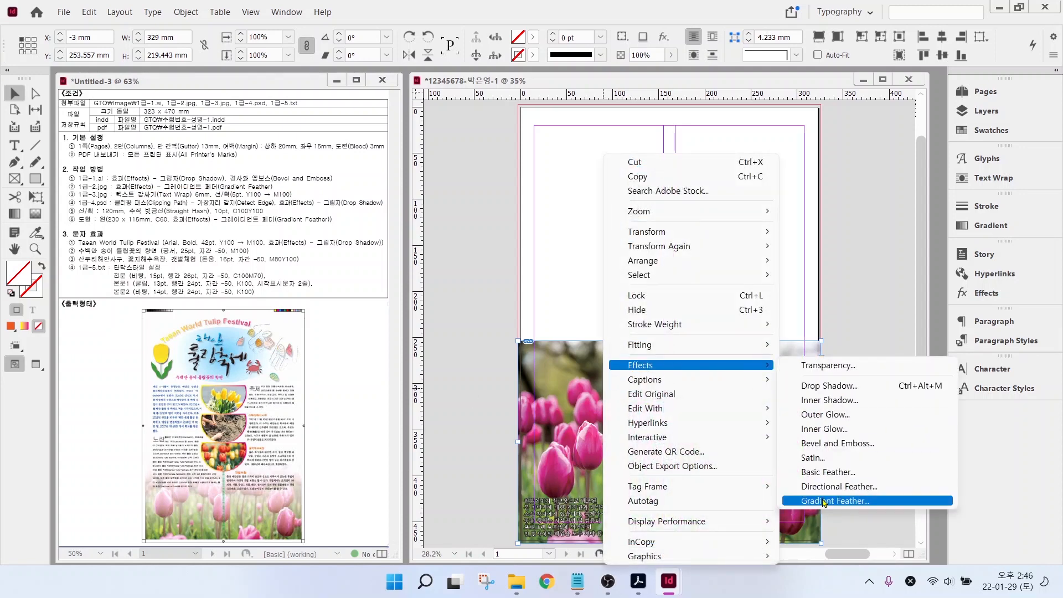
pyautogui.click(824, 502)
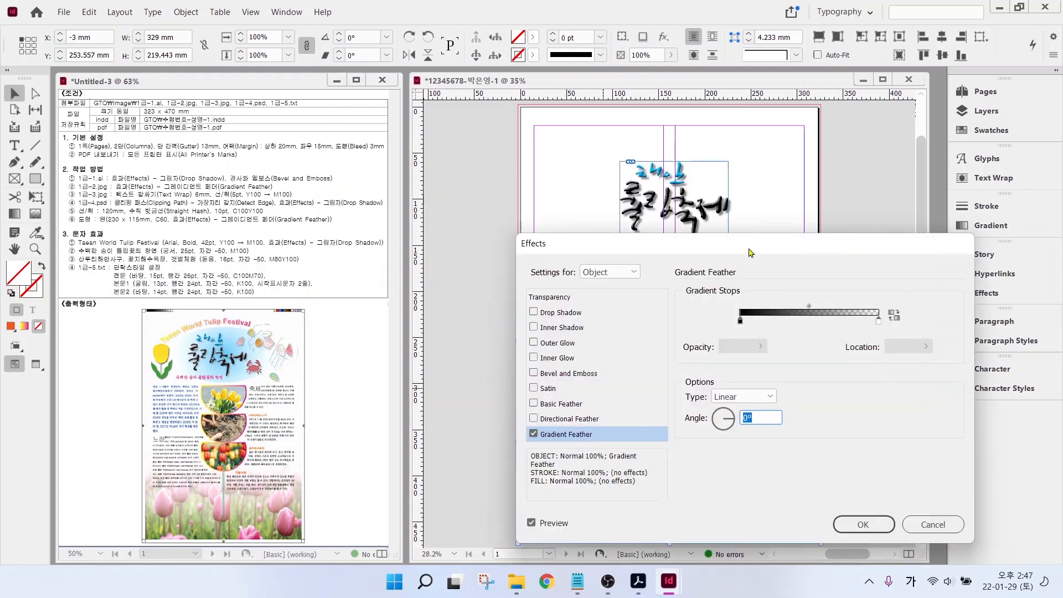
pyautogui.moveTo(750, 250); pyautogui.dragTo(746, 133)
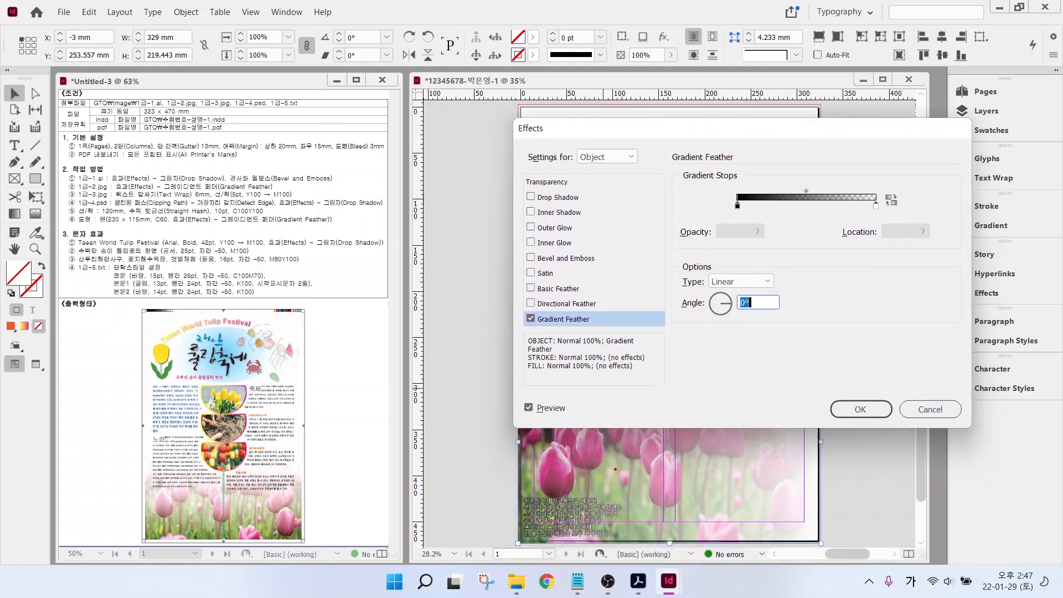
pyautogui.moveTo(615, 469)
pyautogui.mouseDown()
pyautogui.moveTo(764, 481)
pyautogui.moveTo(758, 470)
pyautogui.moveTo(740, 492)
pyautogui.mouseUp()
pyautogui.moveTo(637, 458); pyautogui.dragTo(630, 480)
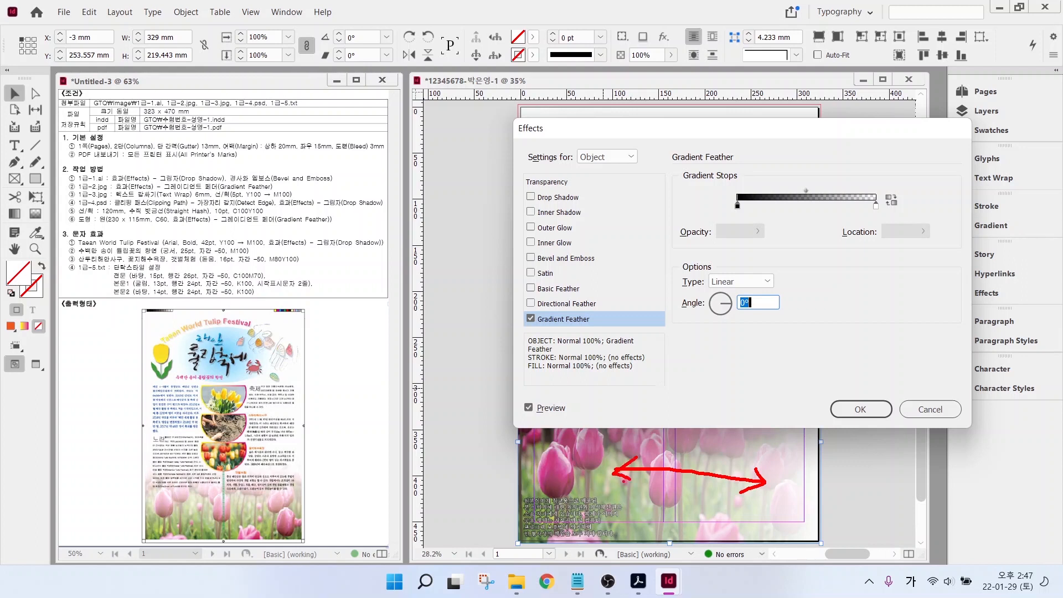
pyautogui.moveTo(169, 437)
pyautogui.mouseDown()
pyautogui.moveTo(169, 505)
pyautogui.moveTo(189, 482)
pyautogui.mouseUp()
pyautogui.moveTo(760, 311)
pyautogui.mouseDown()
pyautogui.moveTo(743, 330)
pyautogui.moveTo(694, 304)
pyautogui.moveTo(763, 291)
pyautogui.moveTo(747, 331)
pyautogui.mouseUp()
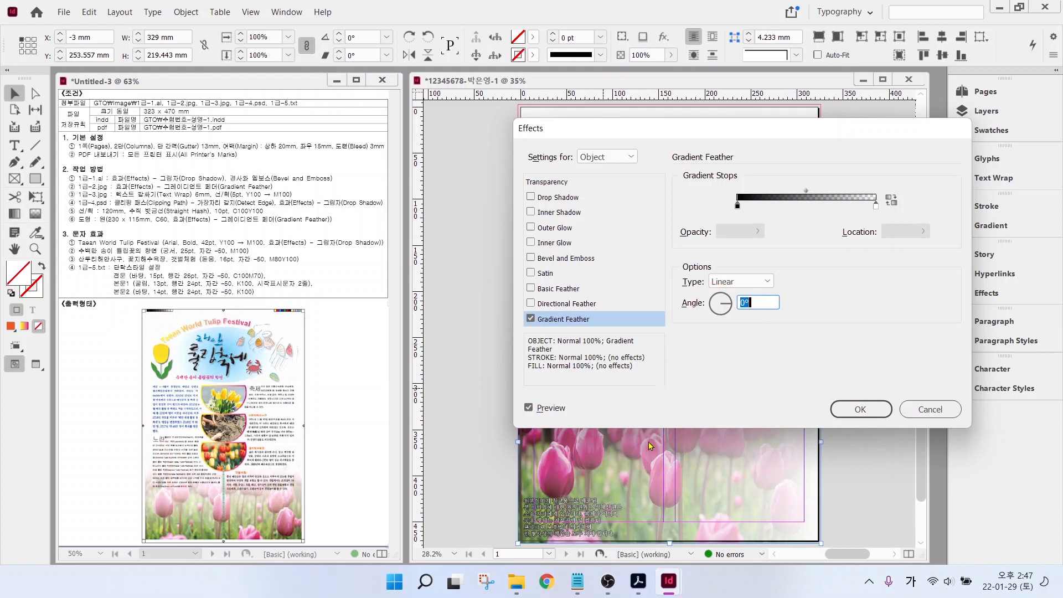
pyautogui.moveTo(733, 292); pyautogui.dragTo(722, 299)
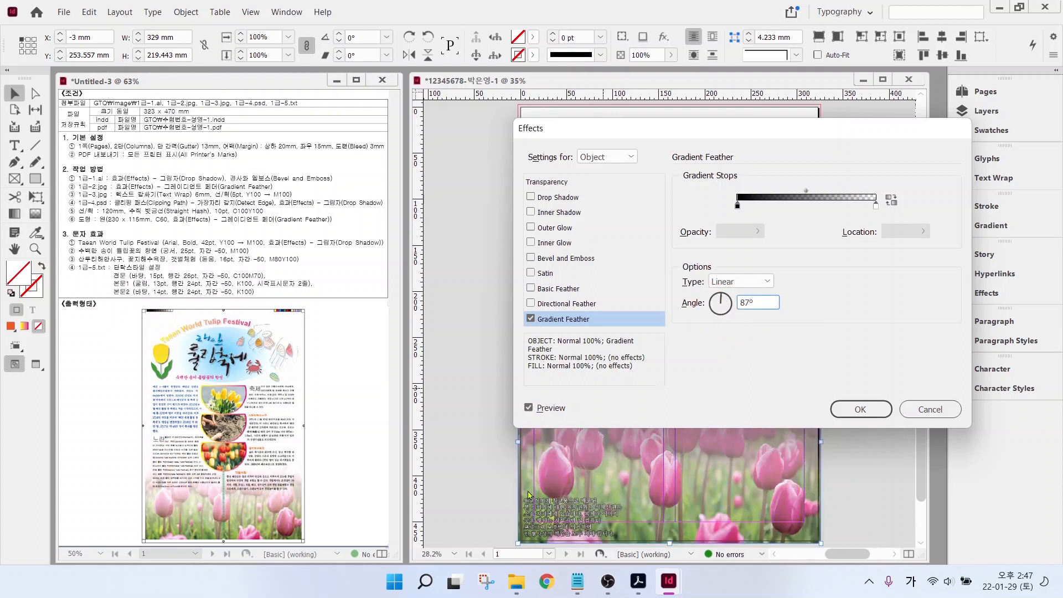
pyautogui.moveTo(719, 134); pyautogui.dragTo(642, 49)
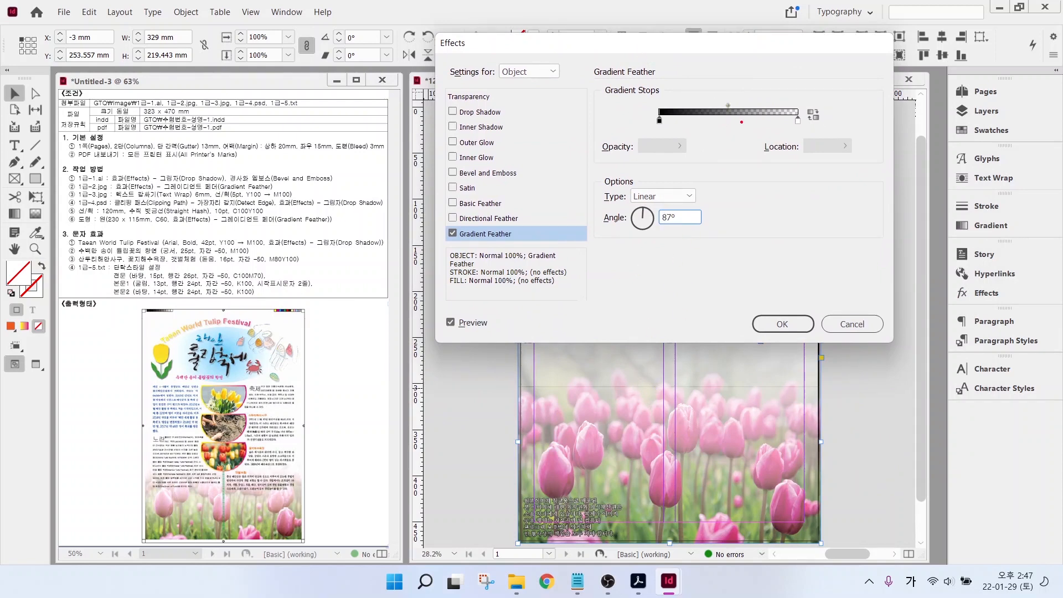
pyautogui.moveTo(741, 122)
pyautogui.mouseDown()
pyautogui.moveTo(720, 90)
pyautogui.moveTo(741, 132)
pyautogui.moveTo(727, 106)
pyautogui.moveTo(681, 105)
pyautogui.mouseUp()
pyautogui.click(782, 324)
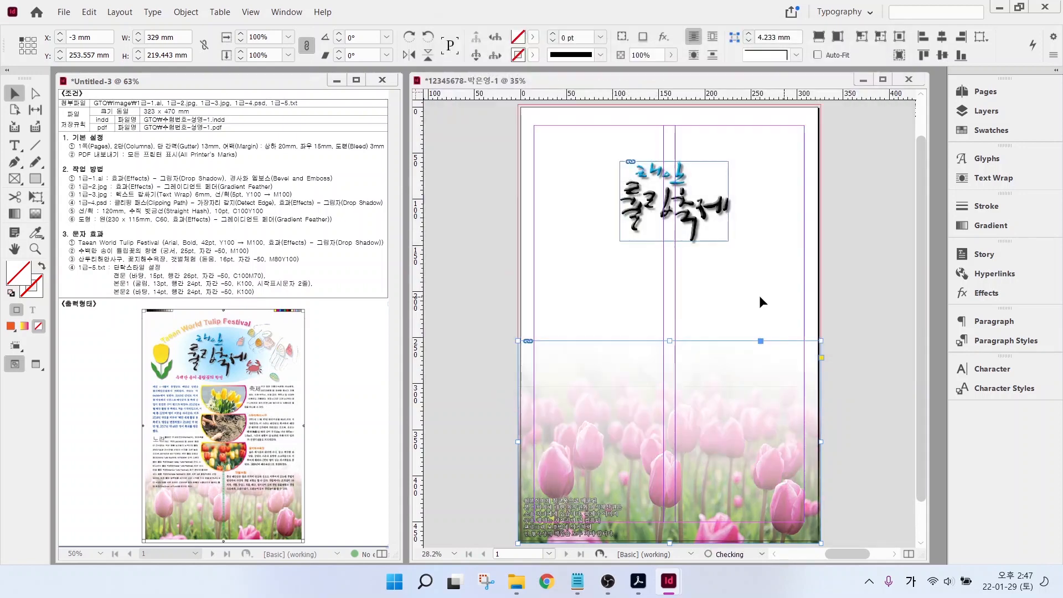
# - Lock the tulip photo with Object > Lock and check it can no longer be selected
pyautogui.click(762, 450)
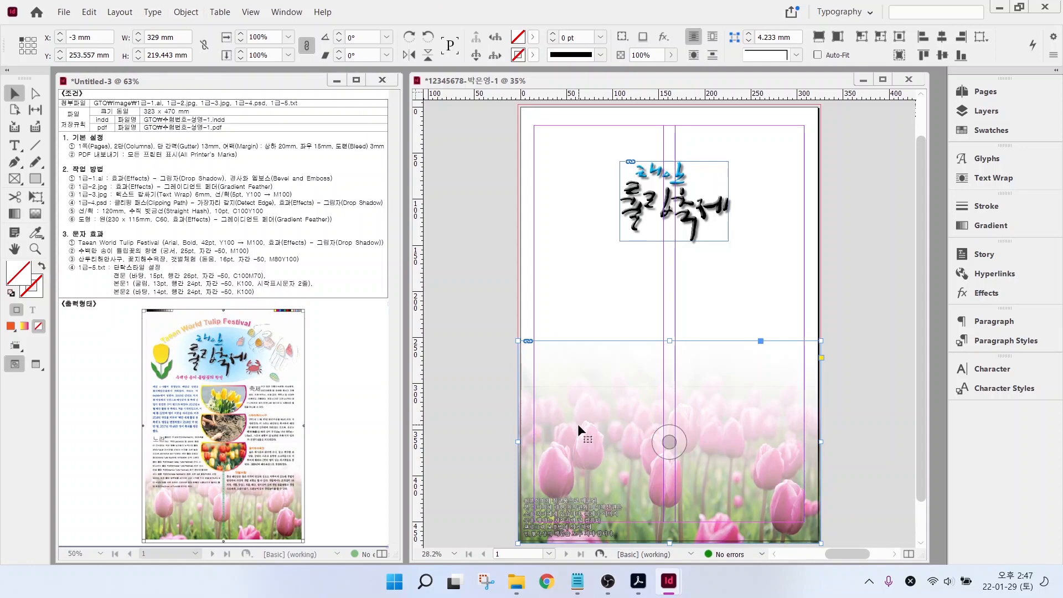
pyautogui.click(191, 11)
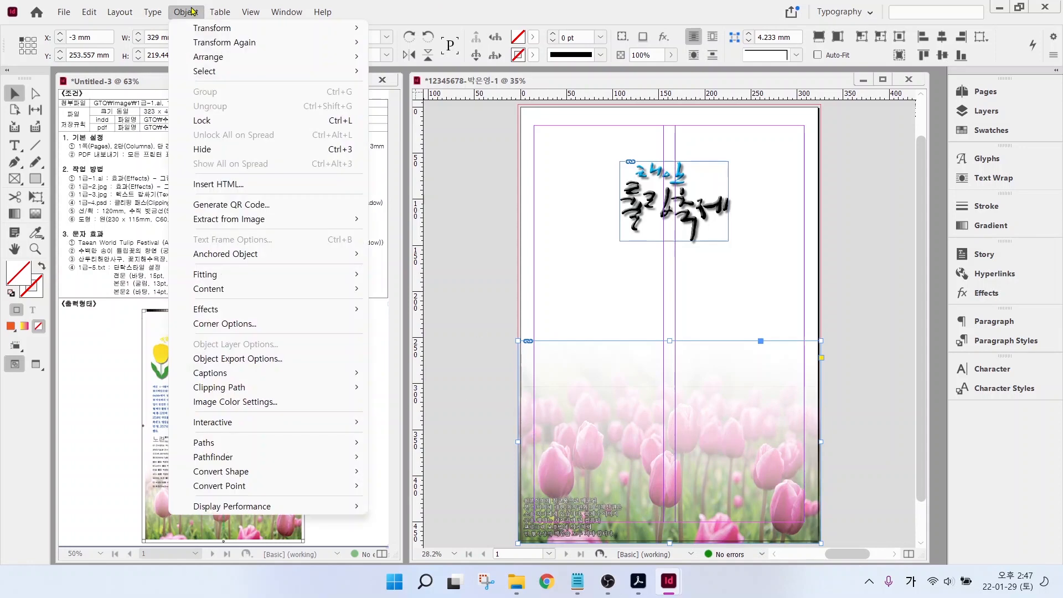
pyautogui.click(211, 121)
pyautogui.moveTo(729, 387); pyautogui.dragTo(688, 440)
pyautogui.moveTo(759, 394); pyautogui.dragTo(668, 447)
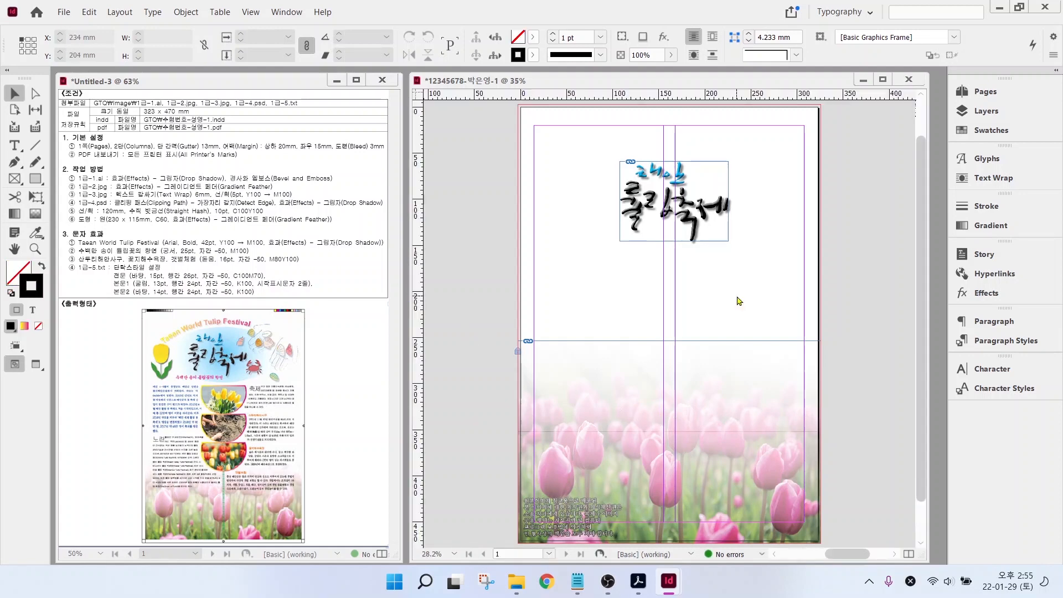
# - Start placing 1급-3.jpg, then cancel the Place dialog
pyautogui.hotkey('ctrl', 'd')
pyautogui.click(645, 208)
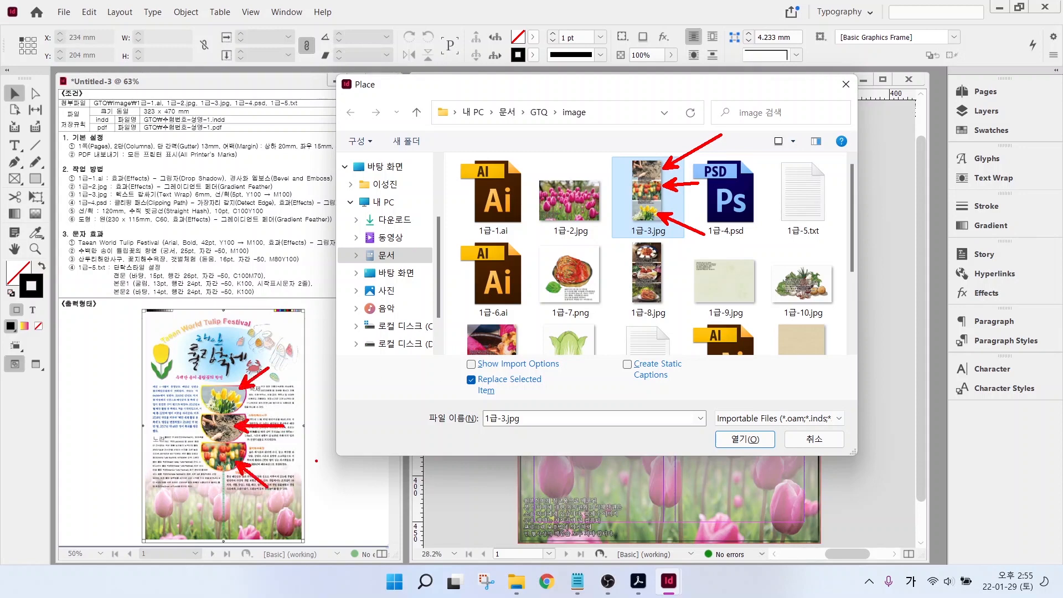
pyautogui.click(813, 439)
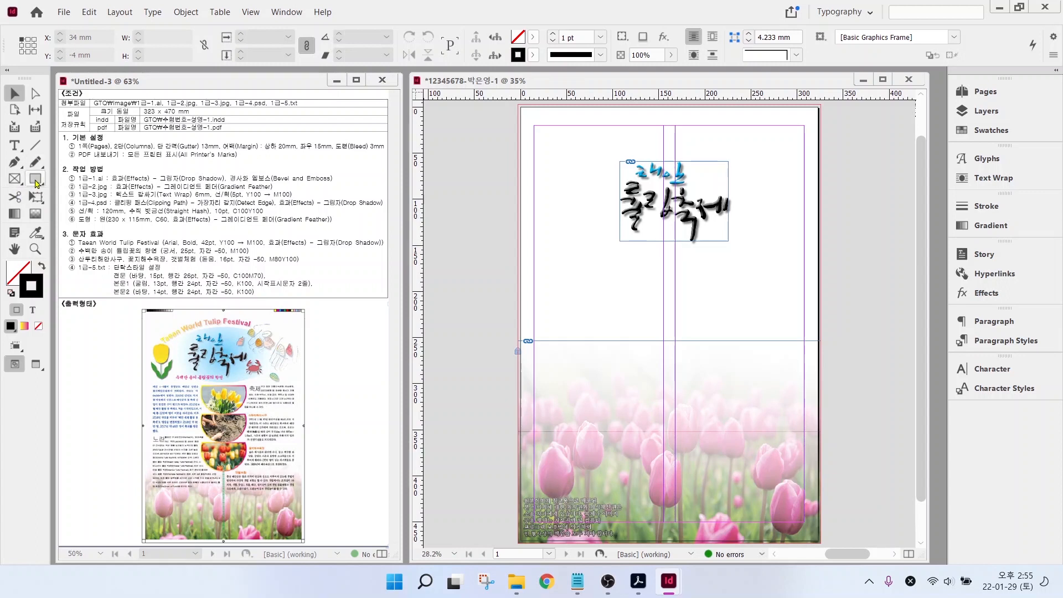
# - Draw an 88 × 80 mm ellipse frame below the title
pyautogui.moveTo(33, 185); pyautogui.dragTo(69, 208)
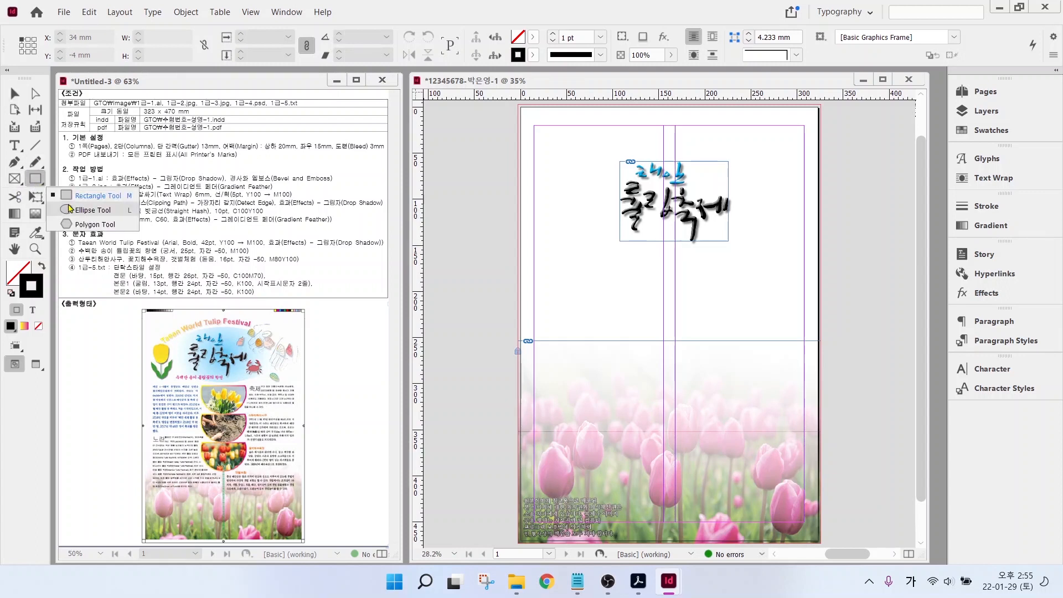
pyautogui.moveTo(16, 181); pyautogui.dragTo(60, 214)
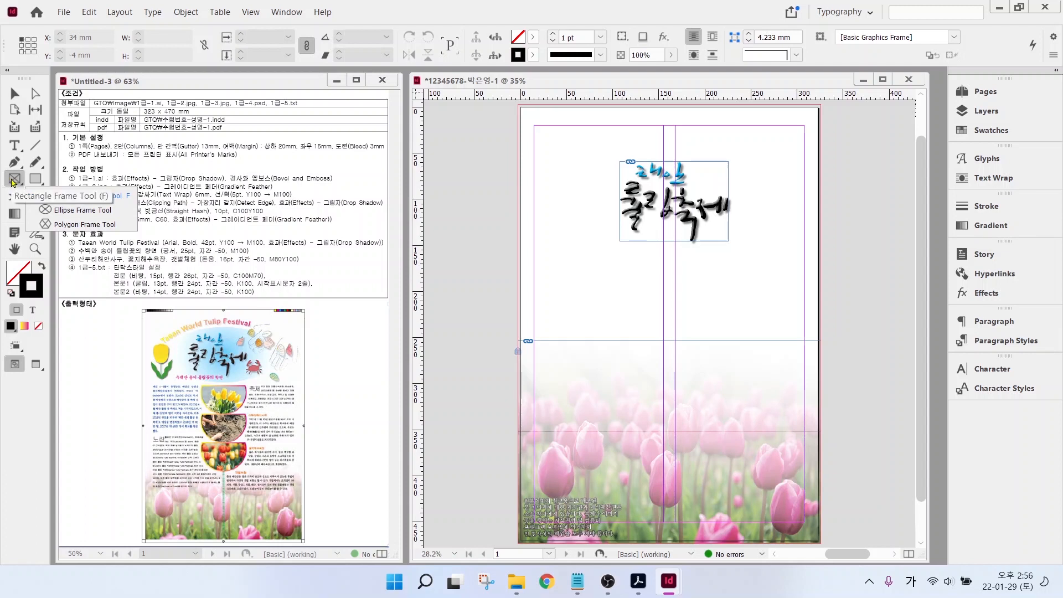
pyautogui.click(71, 213)
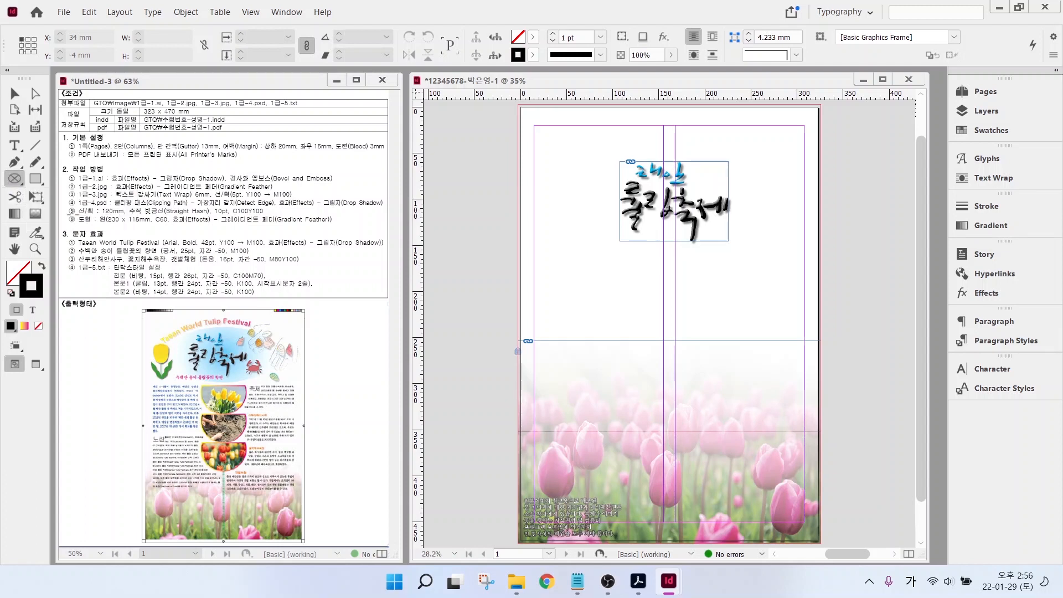
pyautogui.moveTo(626, 245); pyautogui.dragTo(710, 321)
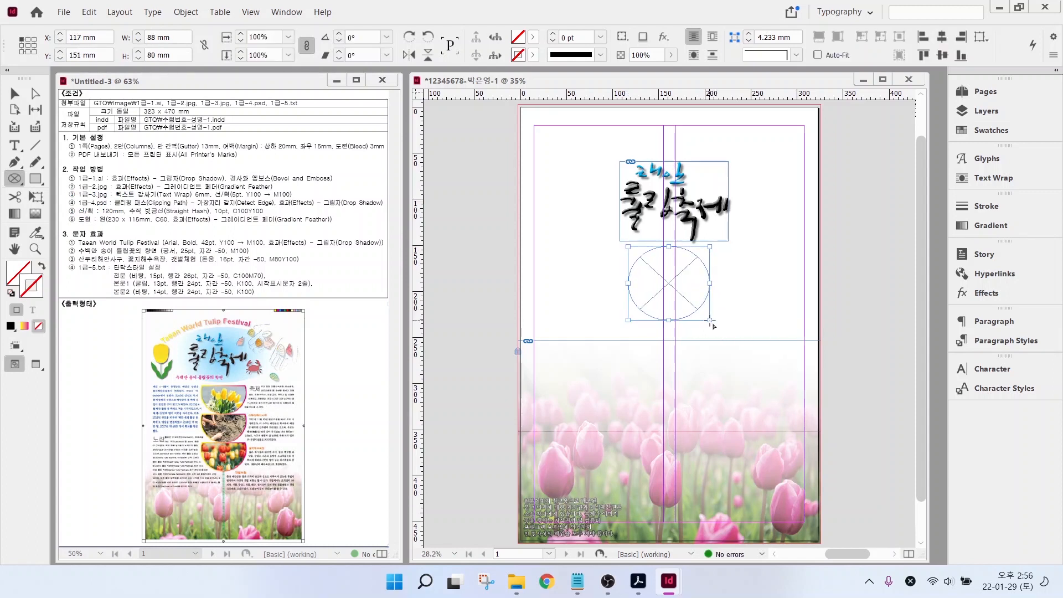
pyautogui.moveTo(602, 224); pyautogui.dragTo(736, 269)
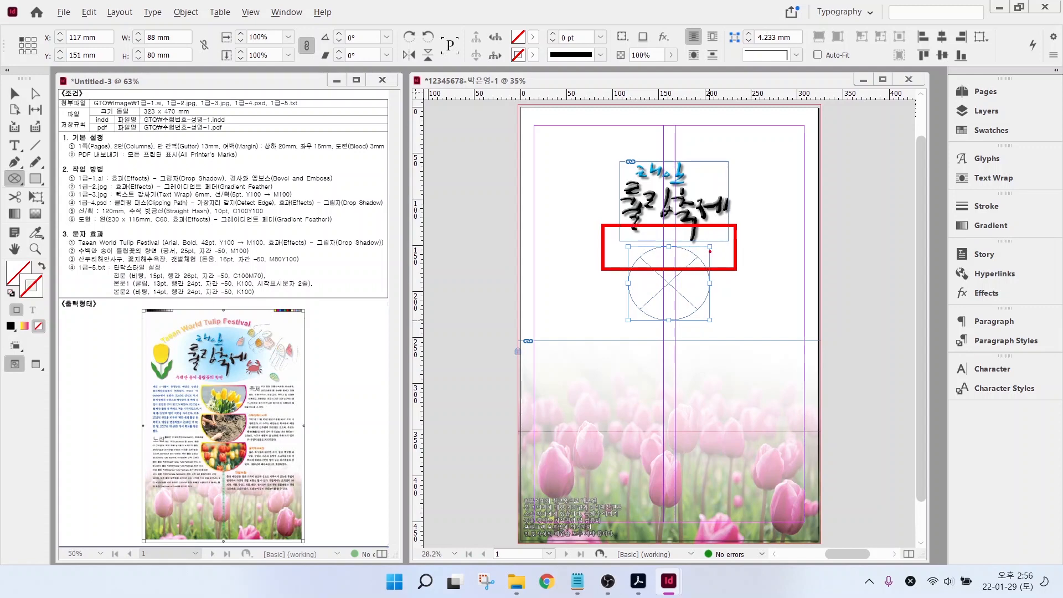
# - Draw a 159 × 46 mm rectangle frame over the ellipse's top half and select both frames
pyautogui.click(24, 181)
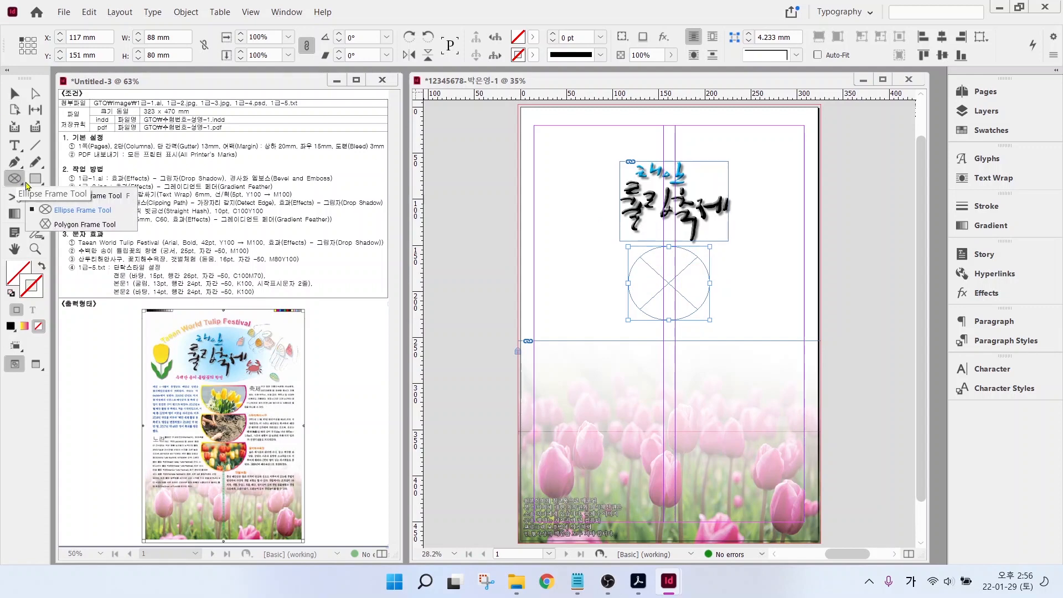
pyautogui.click(67, 195)
pyautogui.moveTo(598, 229); pyautogui.dragTo(746, 272)
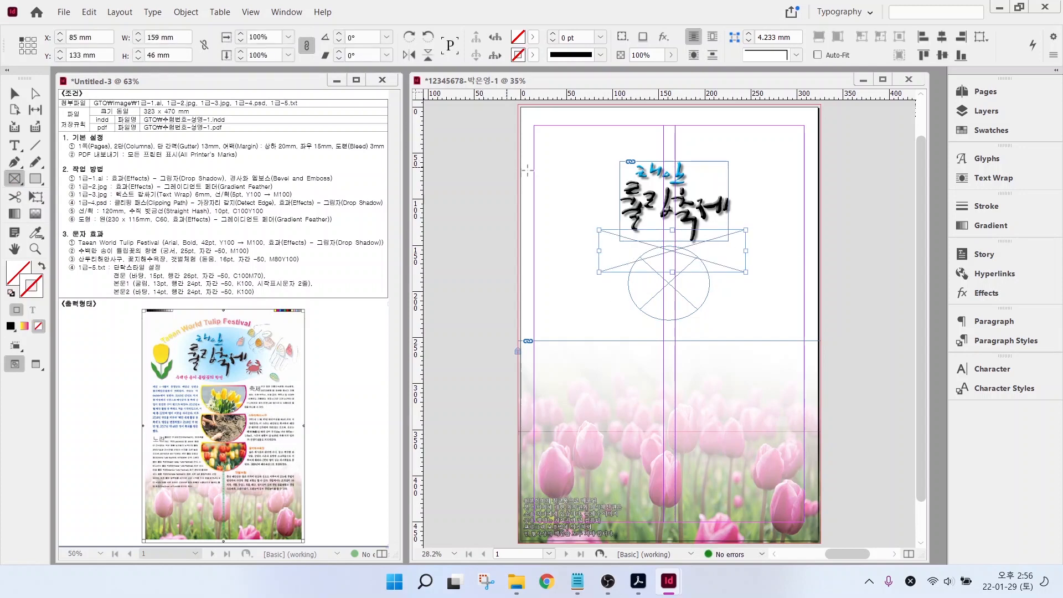
pyautogui.press('v')
pyautogui.moveTo(562, 252); pyautogui.dragTo(658, 300)
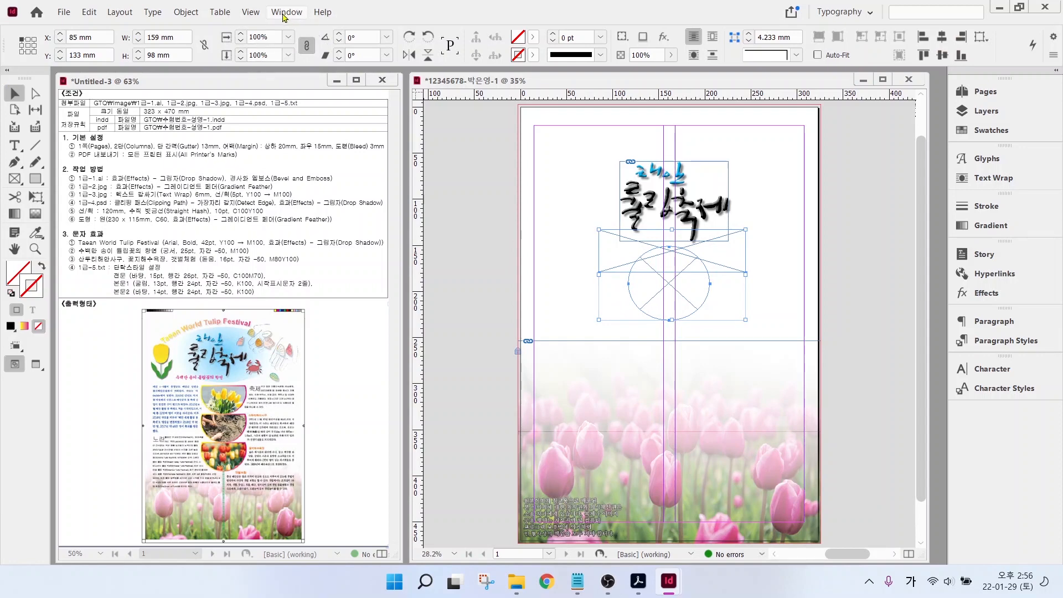
# - Subtract the rectangle from the ellipse with Pathfinder, leaving an 88 × 52 mm half-circle
pyautogui.click(285, 17)
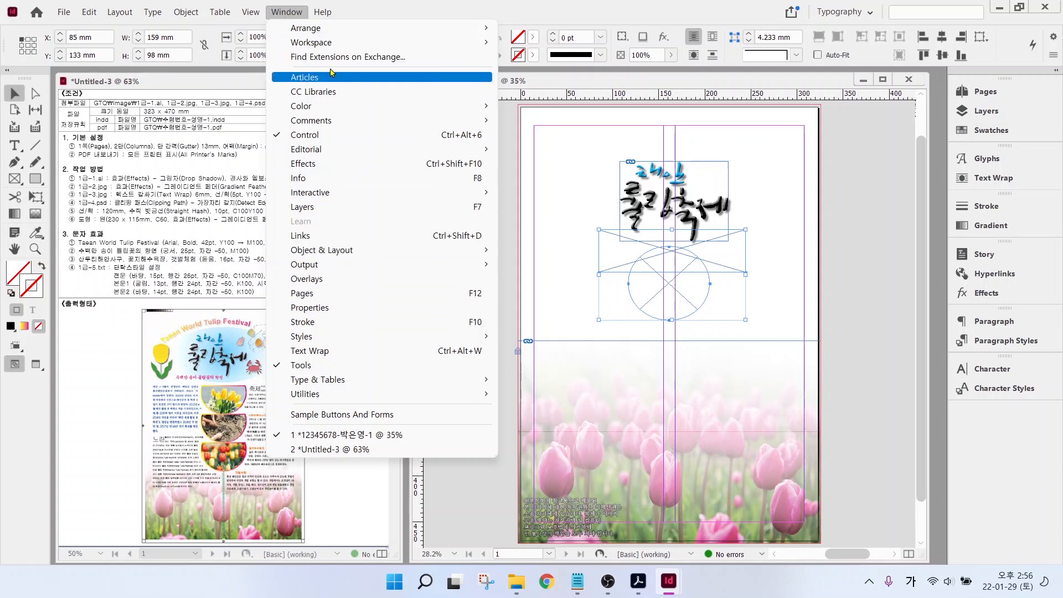
pyautogui.moveTo(323, 255)
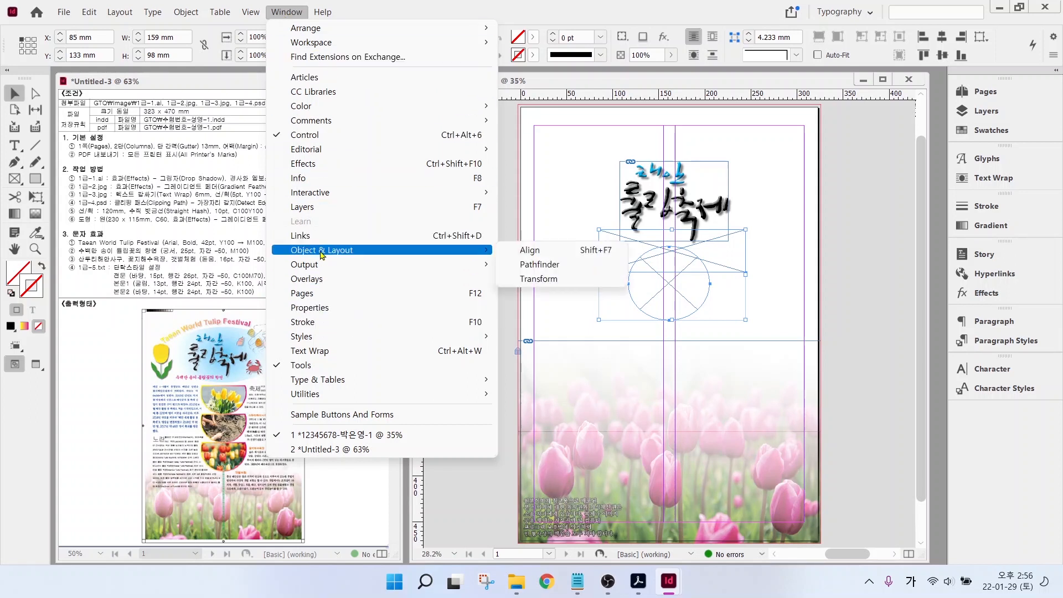
pyautogui.click(538, 265)
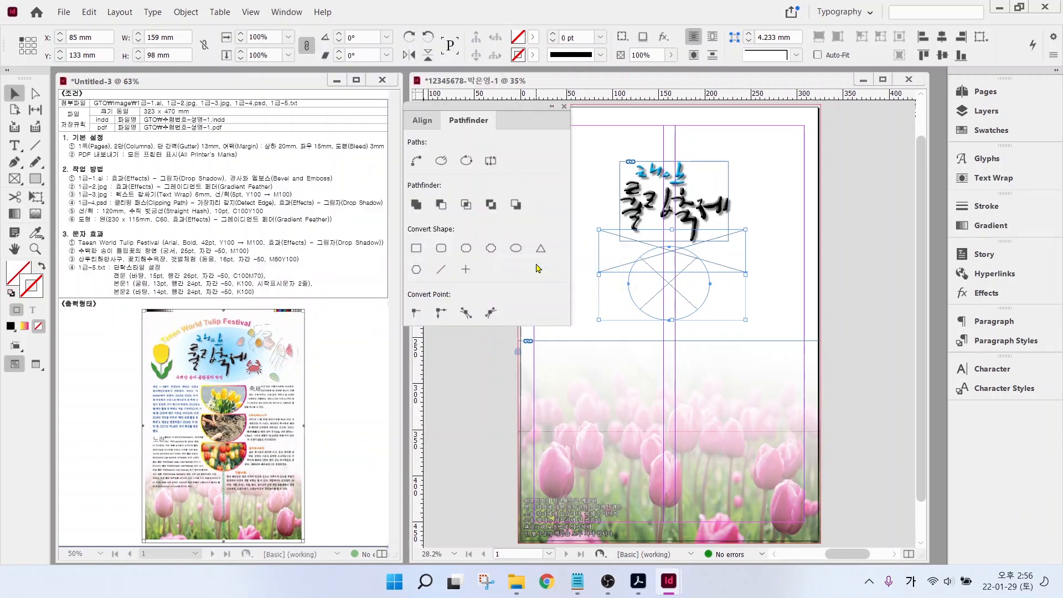
pyautogui.click(445, 209)
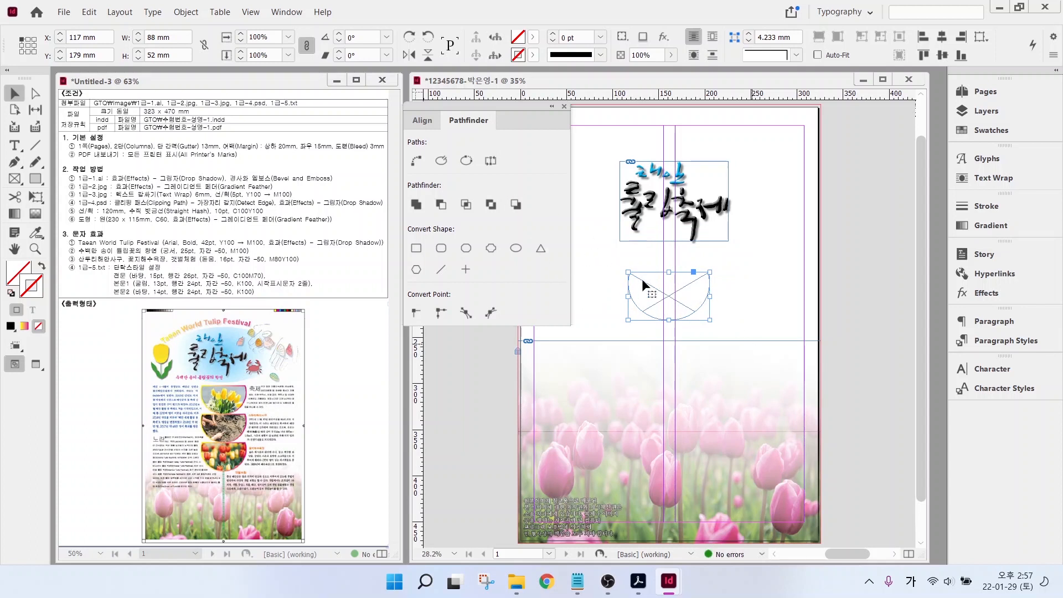
pyautogui.click(564, 106)
pyautogui.click(564, 106)
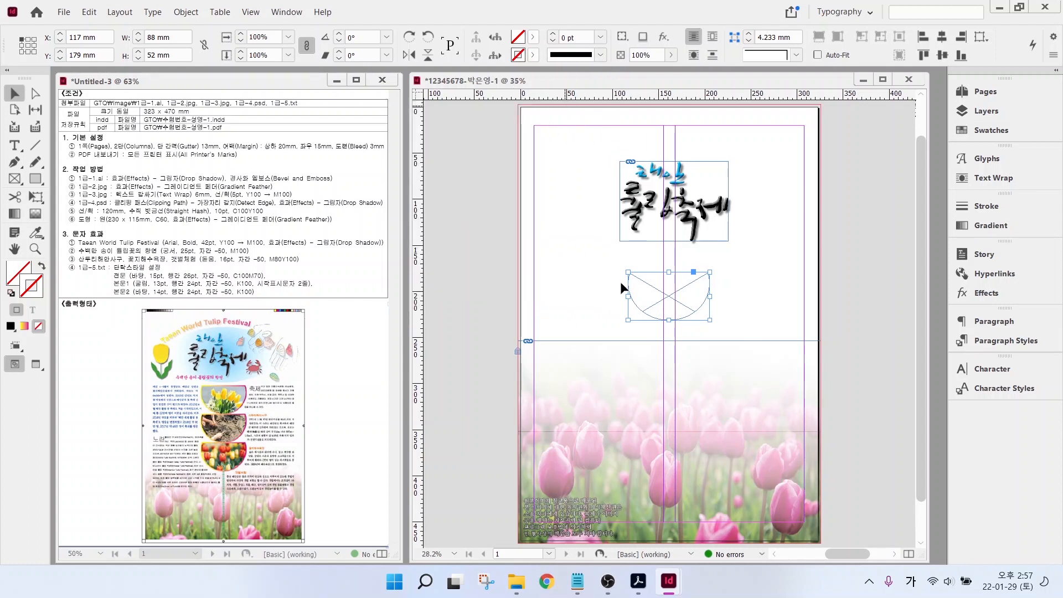
# - Move the half-circle up under the title and place 1급-3.jpg inside it
pyautogui.moveTo(660, 296); pyautogui.dragTo(655, 284)
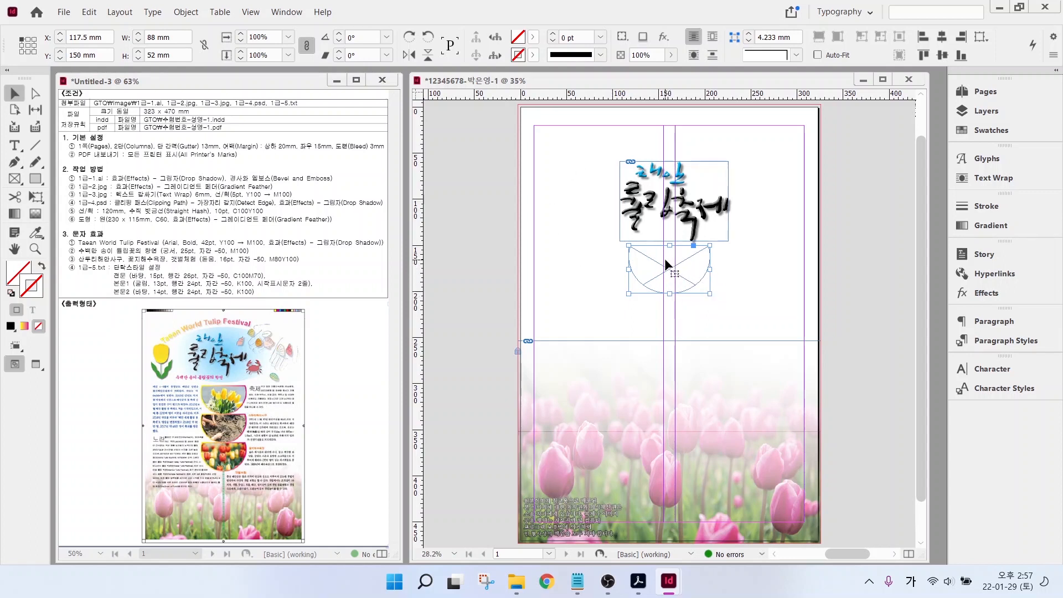
pyautogui.hotkey('ctrl', 'd')
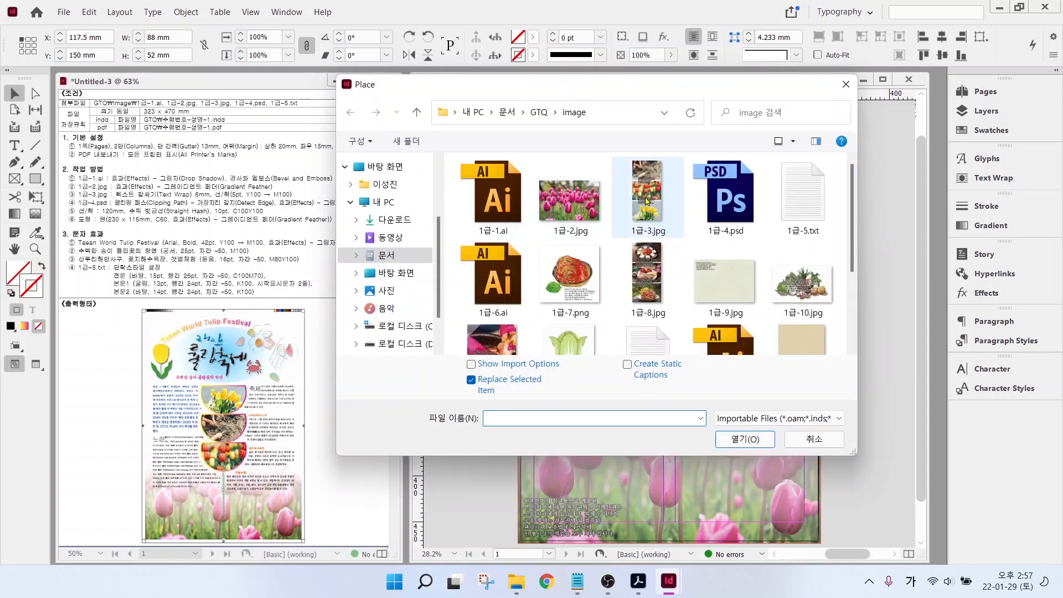
pyautogui.click(647, 200)
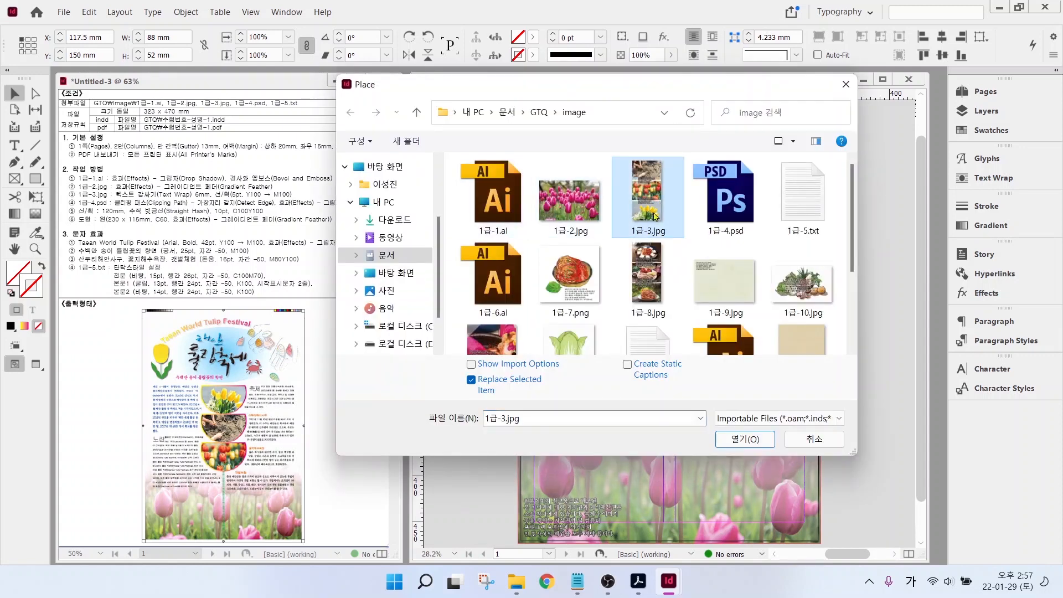
pyautogui.click(745, 440)
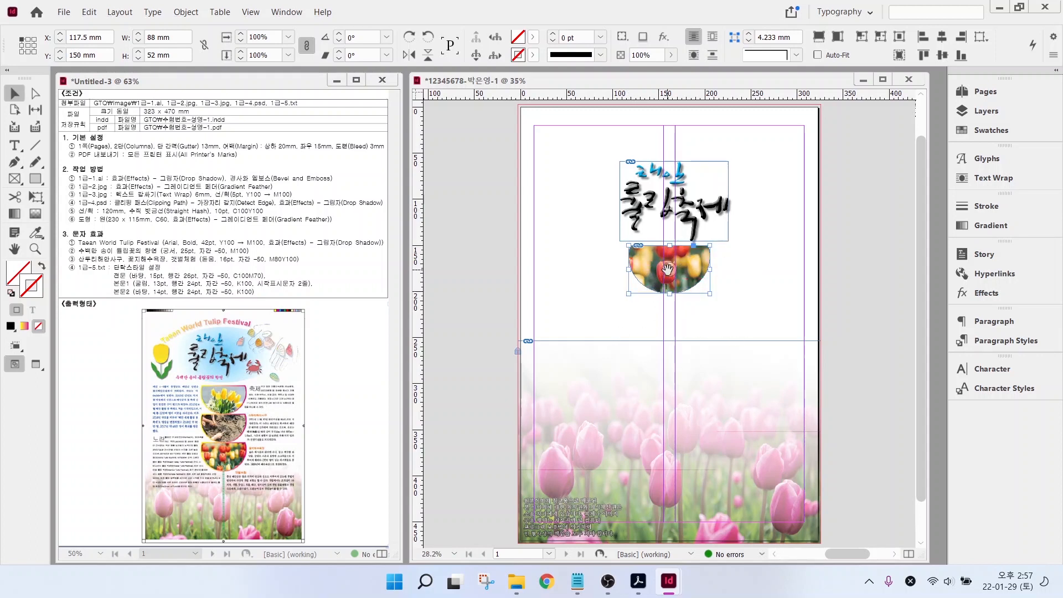
# - Shrink the tulip photo inside the semicircle frame to about 69% by dragging its edges inward
pyautogui.click(696, 266)
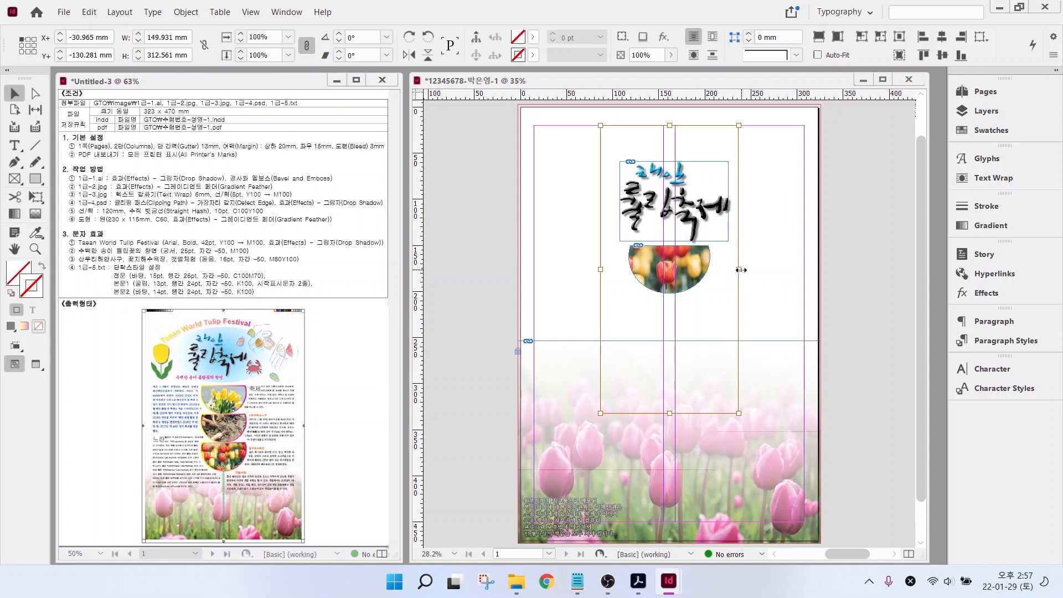
pyautogui.moveTo(738, 270); pyautogui.dragTo(716, 270)
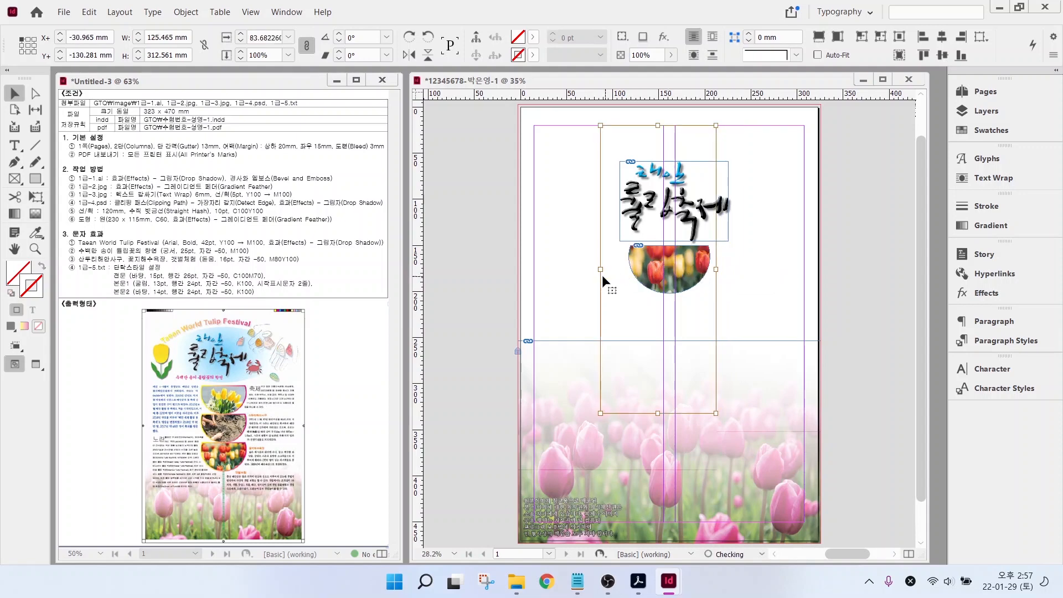
pyautogui.moveTo(598, 269); pyautogui.dragTo(619, 270)
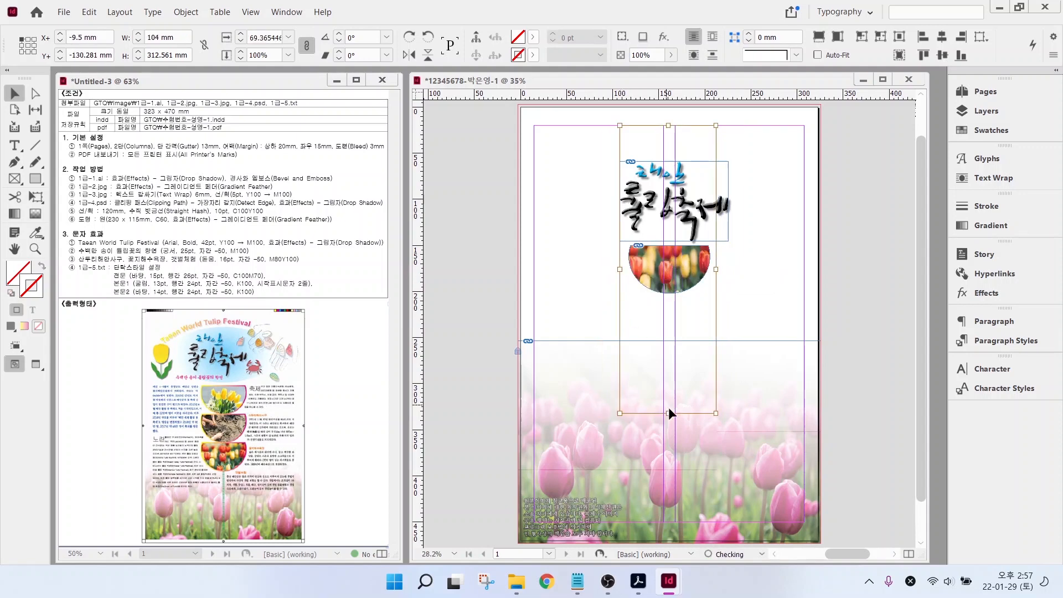
pyautogui.moveTo(670, 413); pyautogui.dragTo(669, 368)
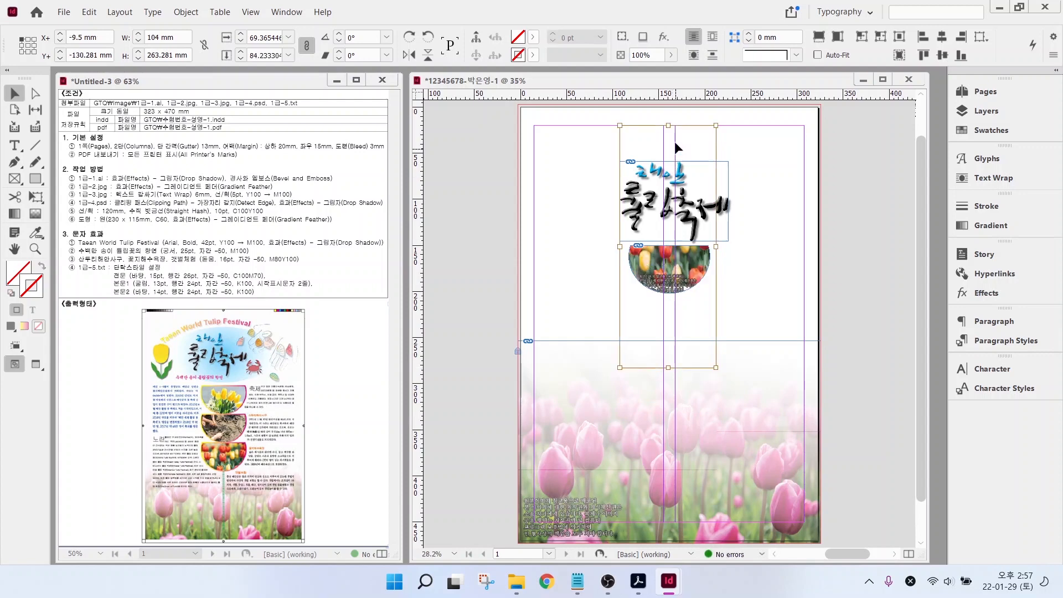
pyautogui.moveTo(669, 123); pyautogui.dragTo(669, 131)
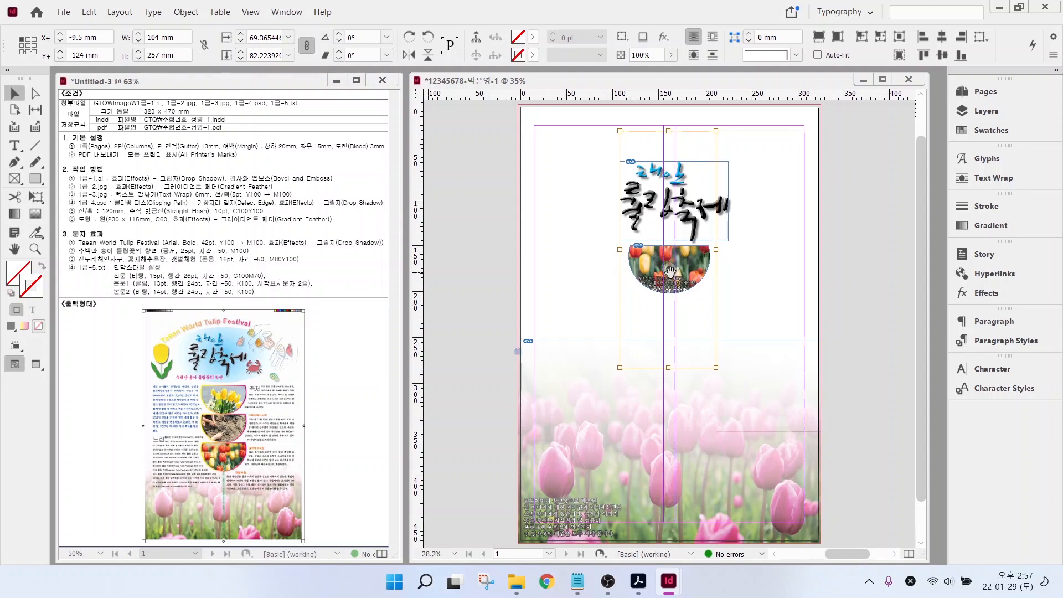
# - Shift the photo within the semicircle so the yellow tulips fill the half-circle
pyautogui.click(697, 276)
pyautogui.click(692, 265)
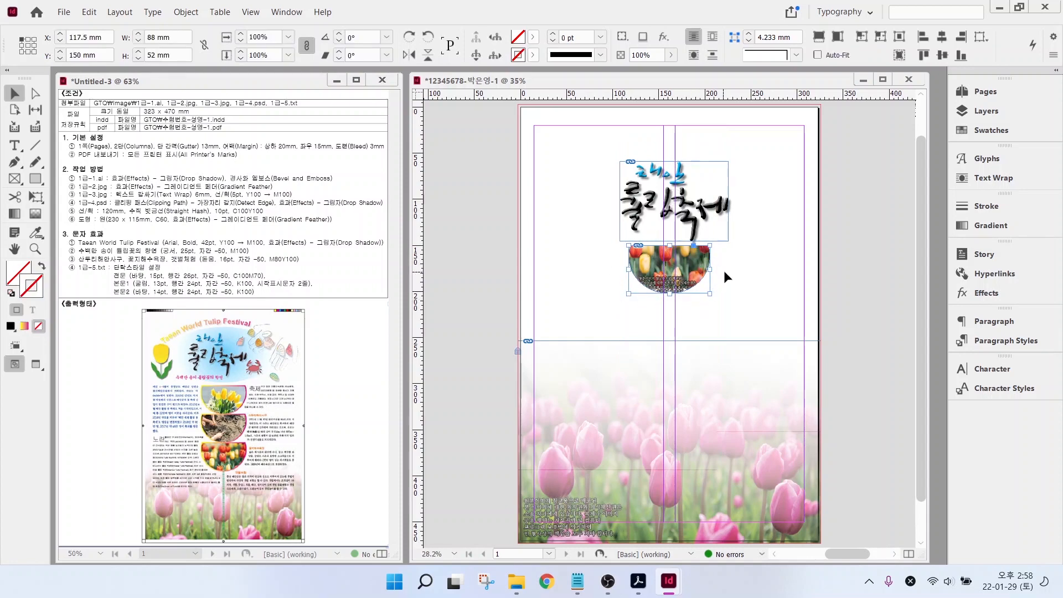
pyautogui.doubleClick(697, 265)
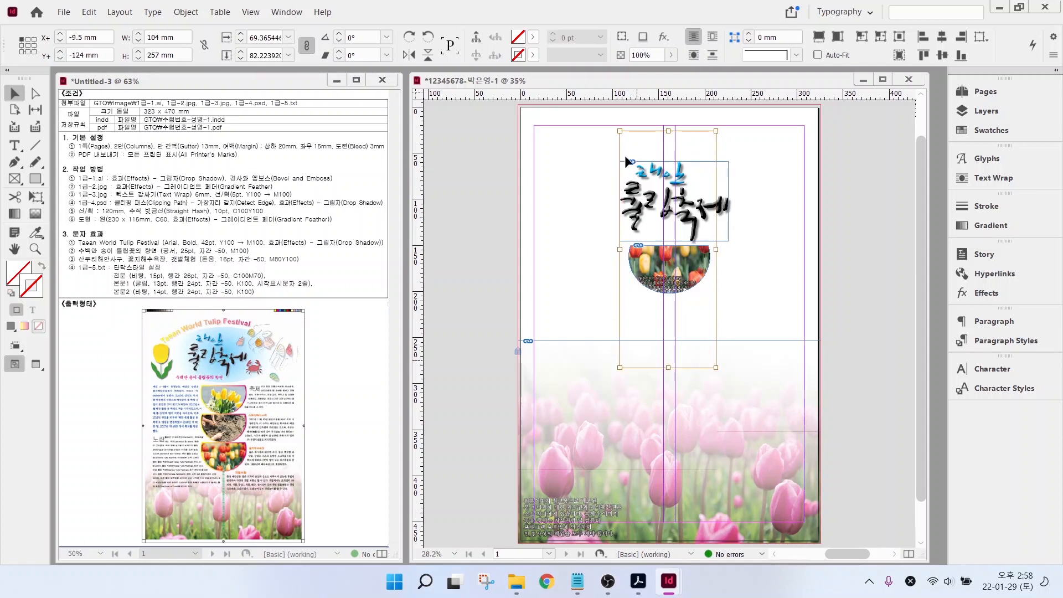
pyautogui.click(754, 282)
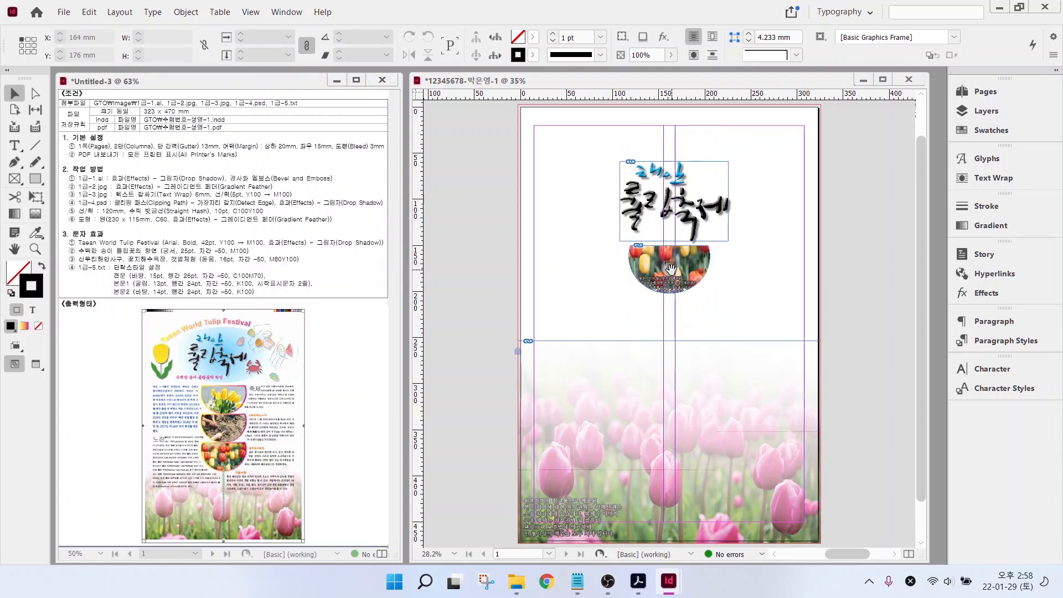
pyautogui.click(671, 269)
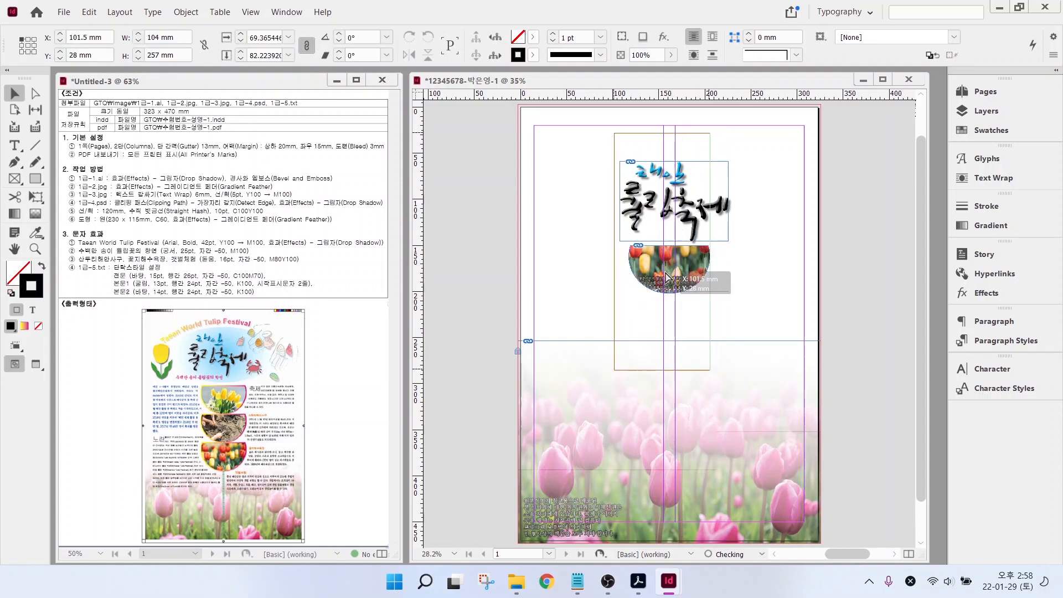
pyautogui.hotkey('ctrl', 'shift', 'a')
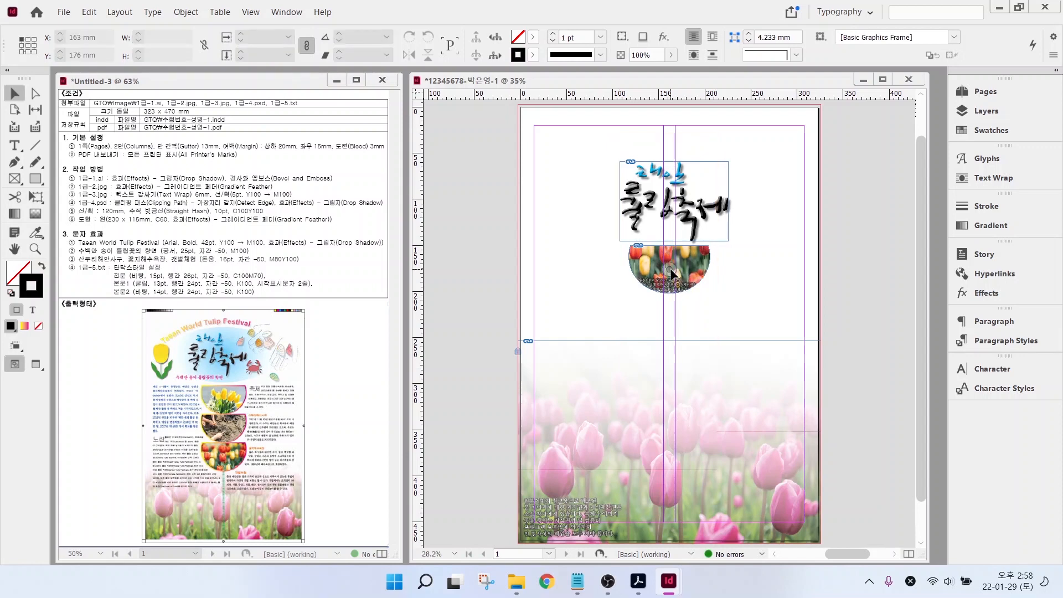
pyautogui.moveTo(670, 268); pyautogui.dragTo(664, 211)
pyautogui.click(726, 284)
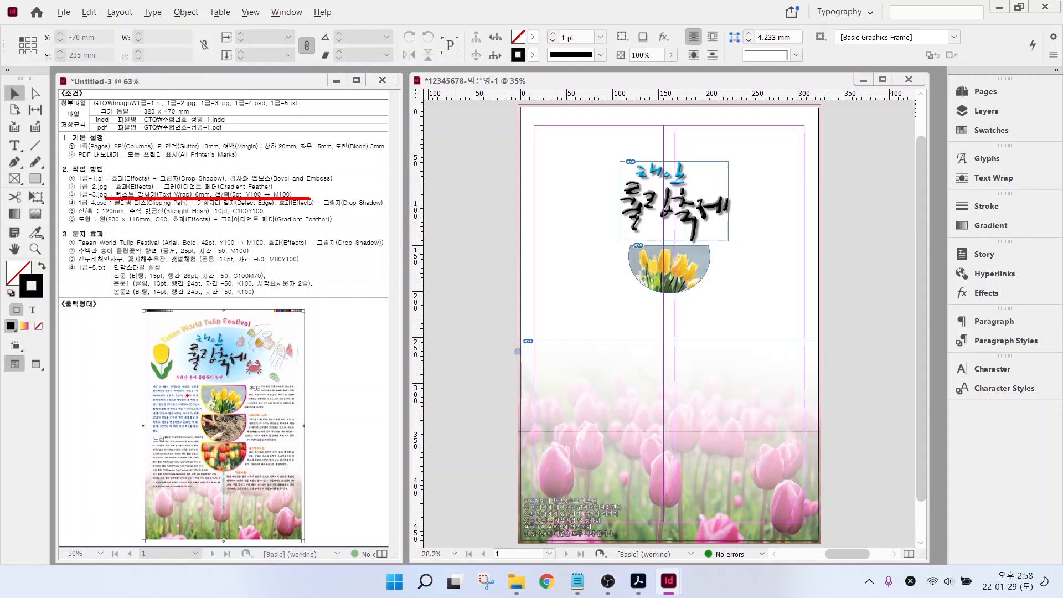
pyautogui.moveTo(197, 382); pyautogui.dragTo(198, 398)
# - Give the tulip semicircle frame a Wrap around object shape text wrap with a 6 mm offset
pyautogui.moveTo(238, 189)
pyautogui.mouseDown()
pyautogui.moveTo(251, 187)
pyautogui.moveTo(262, 161)
pyautogui.moveTo(307, 170)
pyautogui.mouseUp()
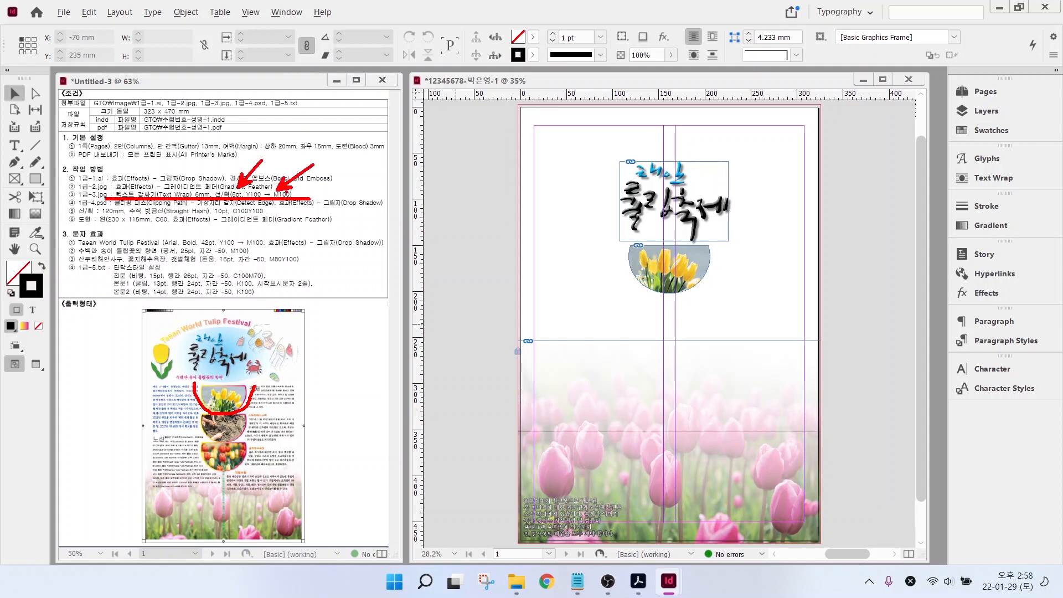
pyautogui.press('Escape')
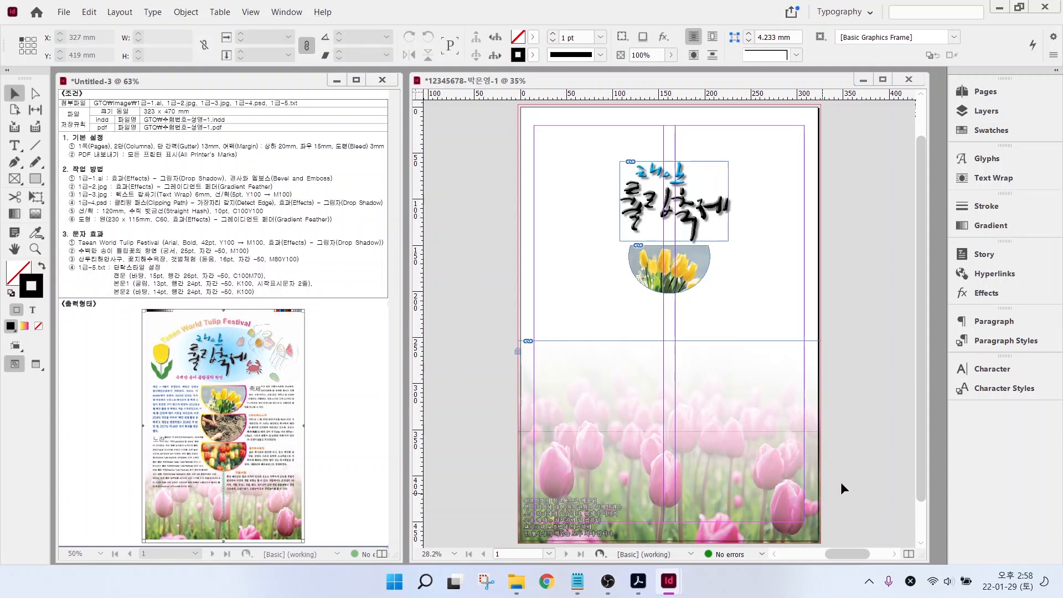
pyautogui.click(697, 264)
pyautogui.click(733, 263)
pyautogui.click(698, 258)
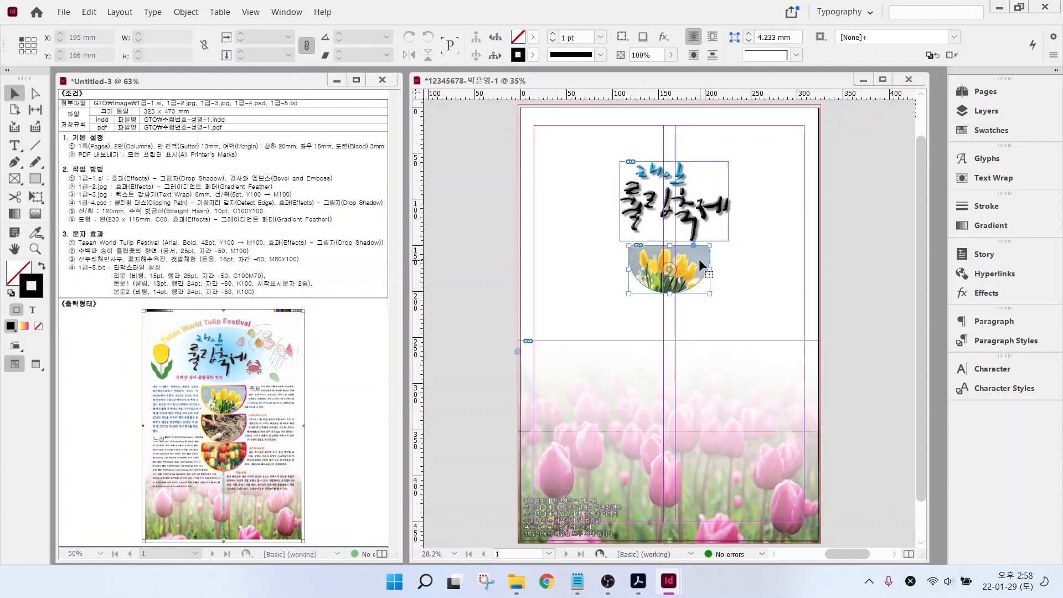
pyautogui.click(983, 180)
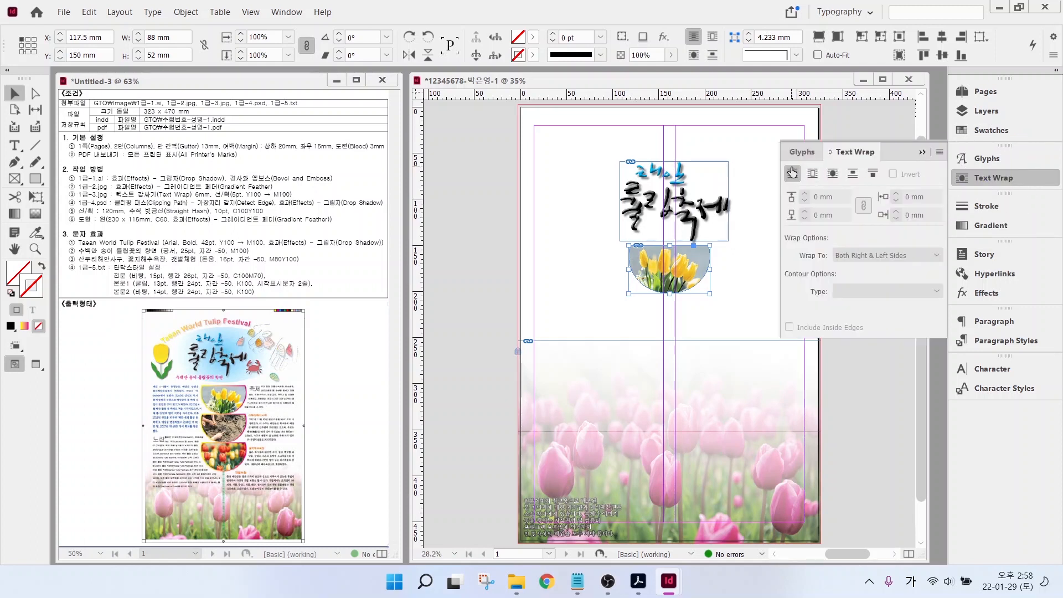
pyautogui.click(834, 175)
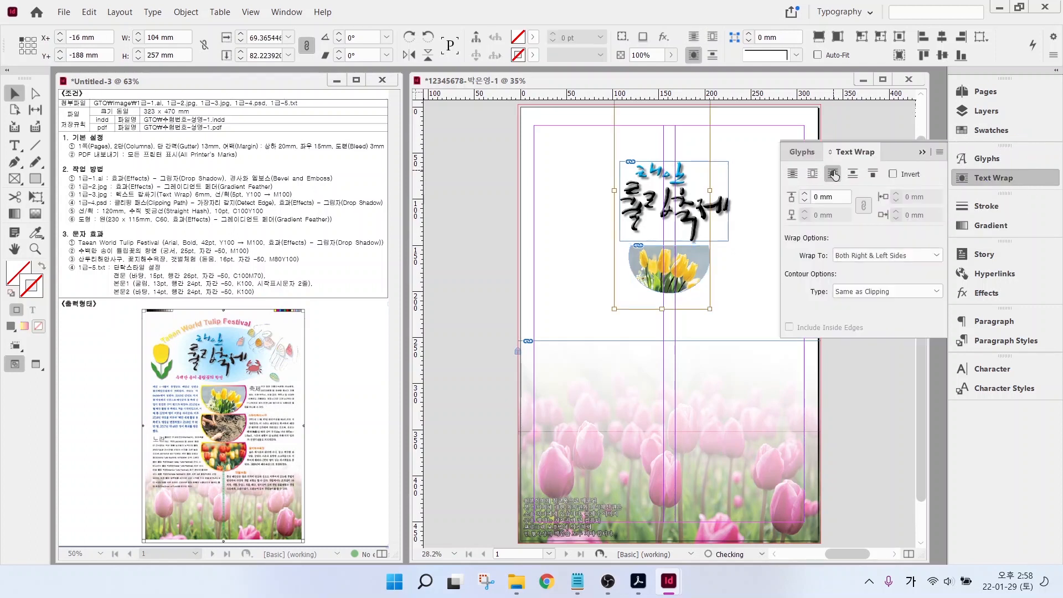
pyautogui.click(813, 197)
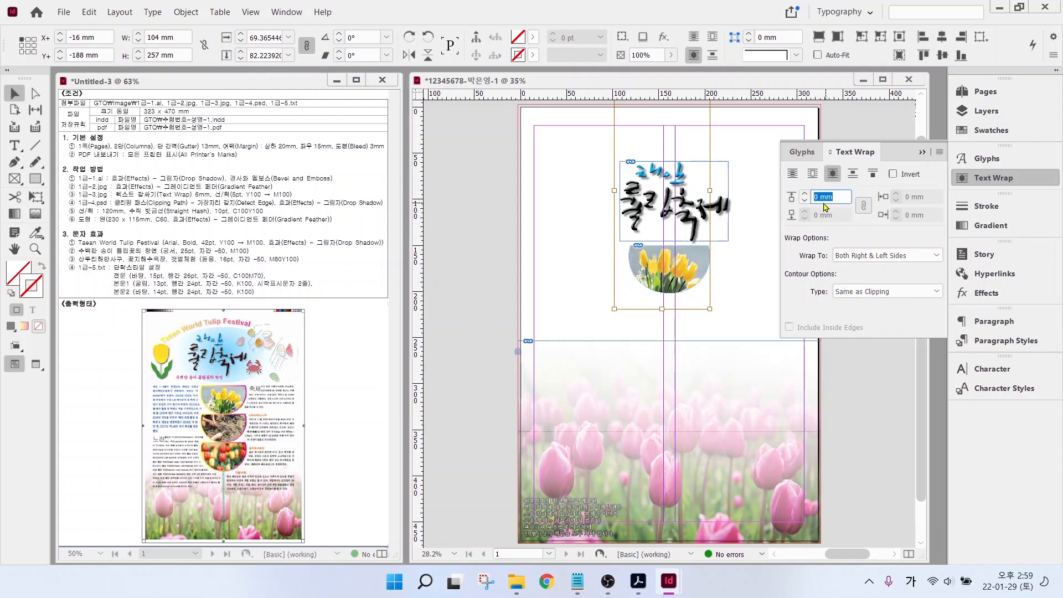
pyautogui.write('6')
pyautogui.press('Return')
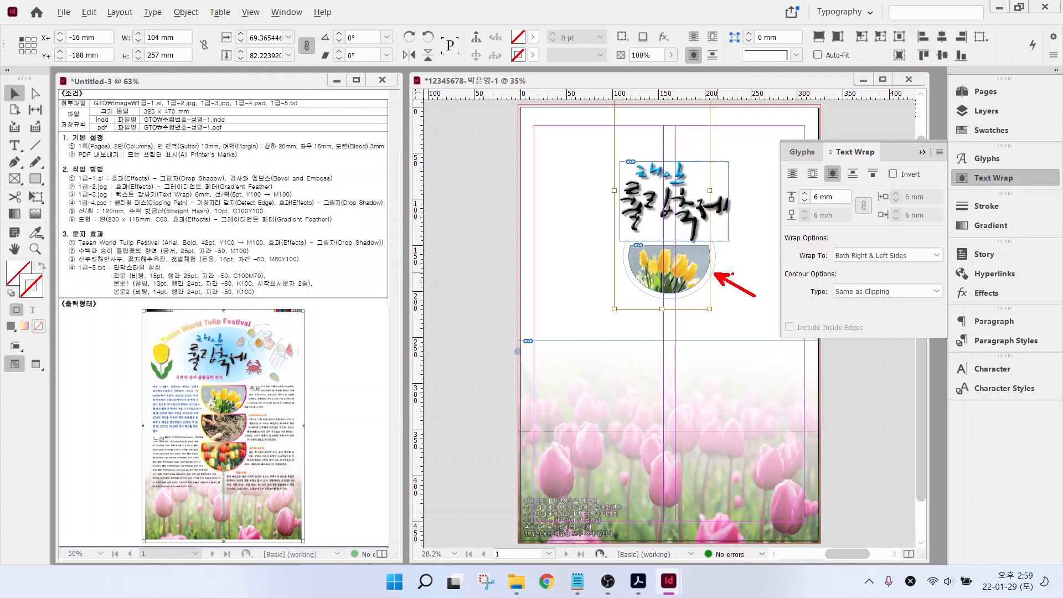
pyautogui.click(966, 178)
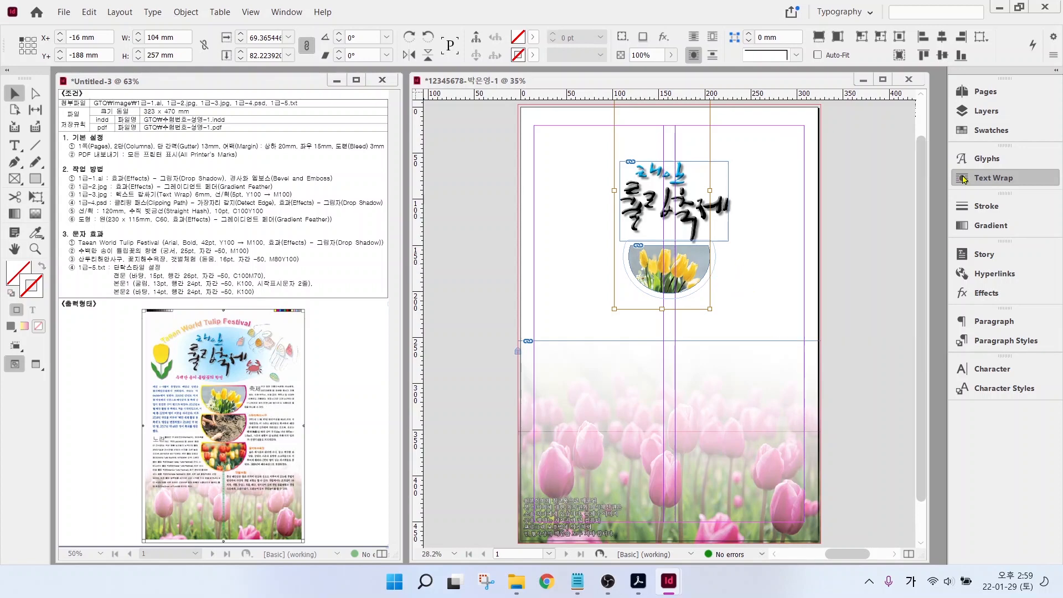
pyautogui.click(762, 281)
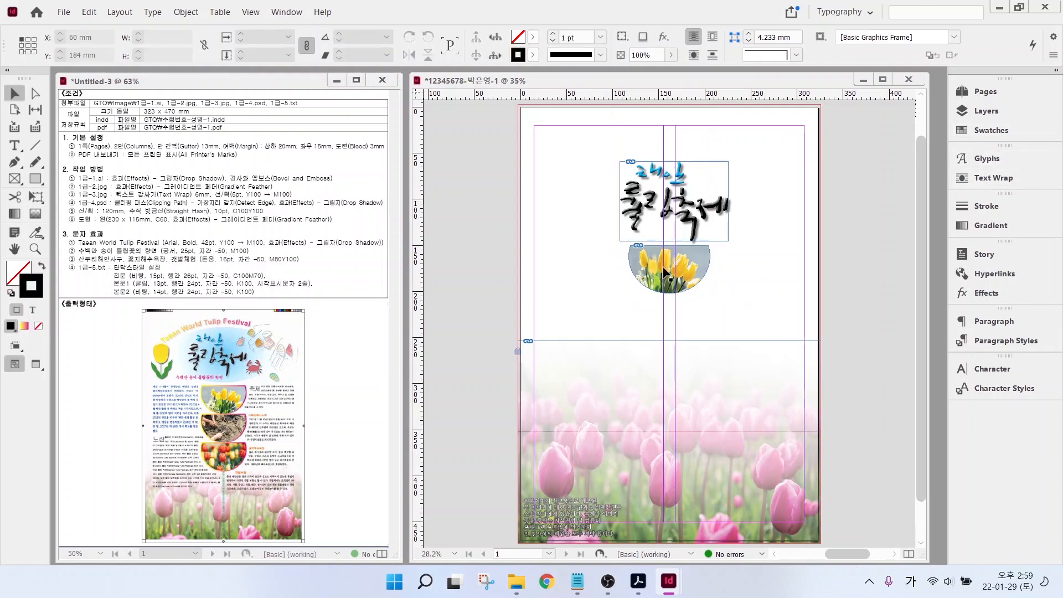
# - Apply the gradient swatch to the tulip semicircle frame's stroke
pyautogui.click(641, 277)
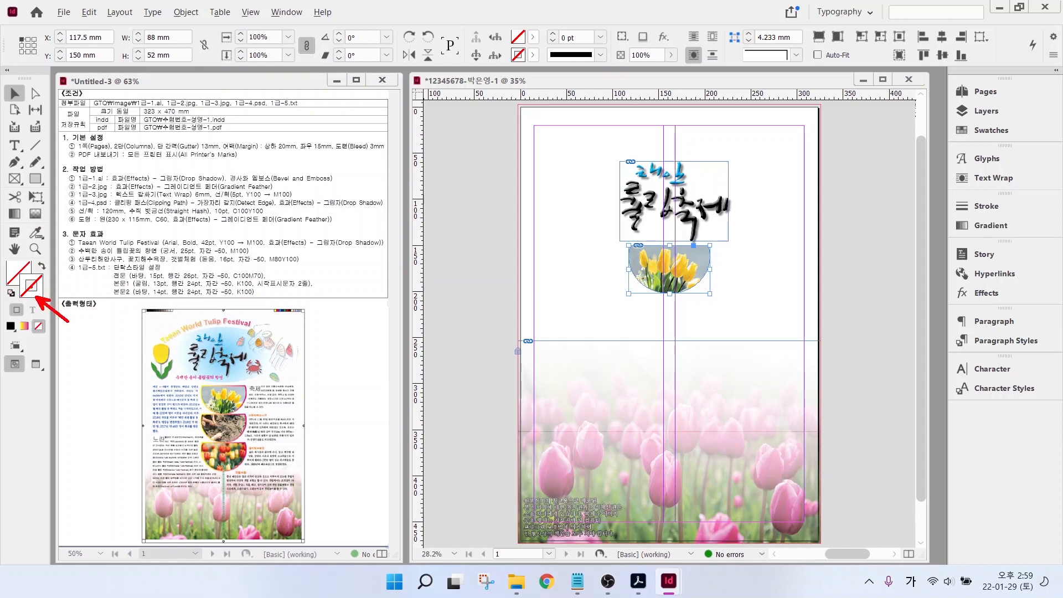
pyautogui.click(984, 132)
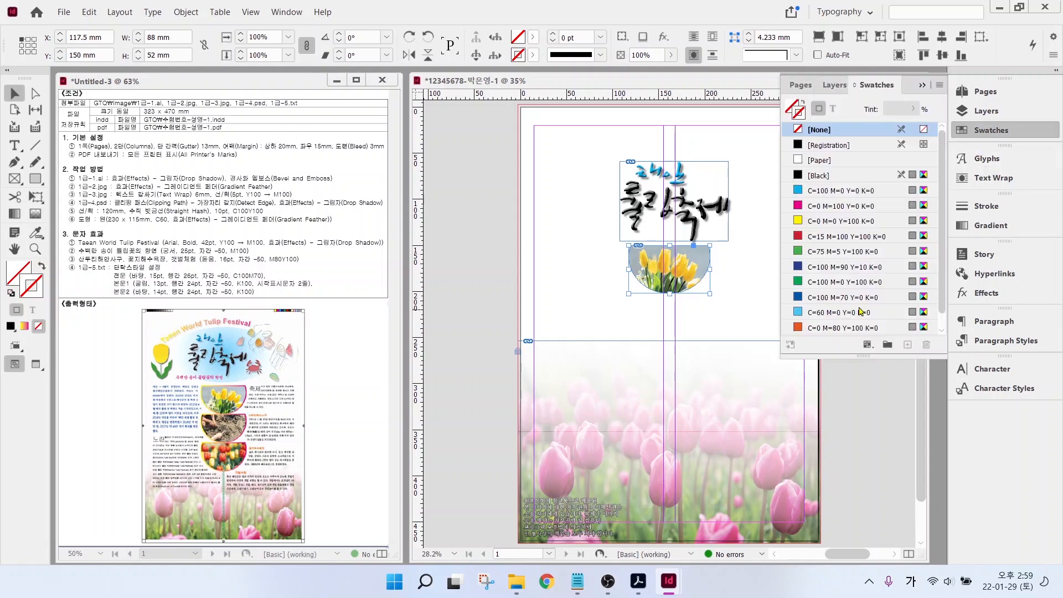
pyautogui.scroll(-1, 856, 318)
pyautogui.click(832, 327)
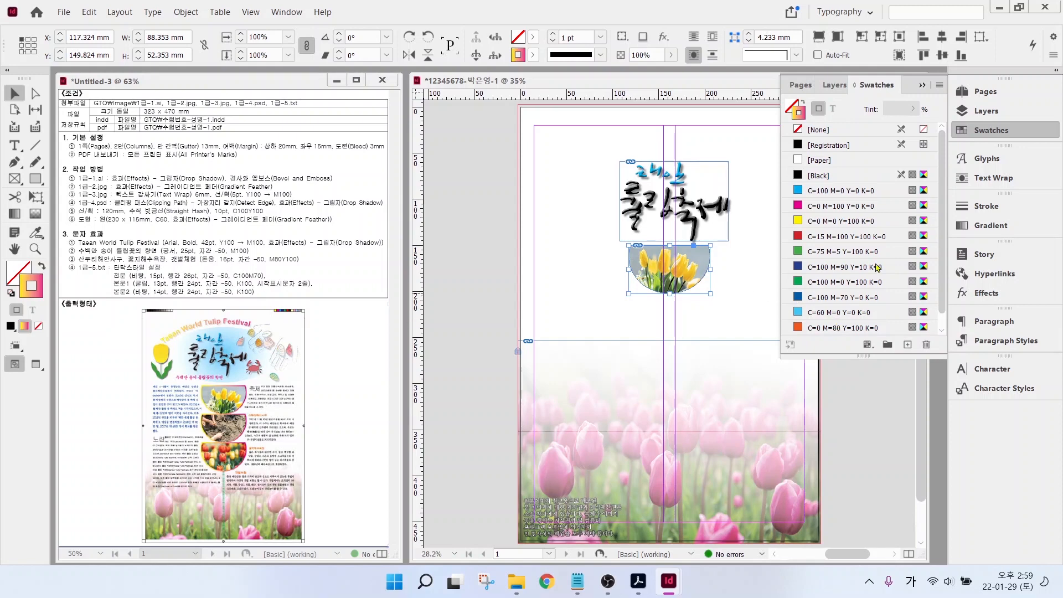
# - Set the semicircle outline's stroke weight to 5 pt
pyautogui.click(989, 207)
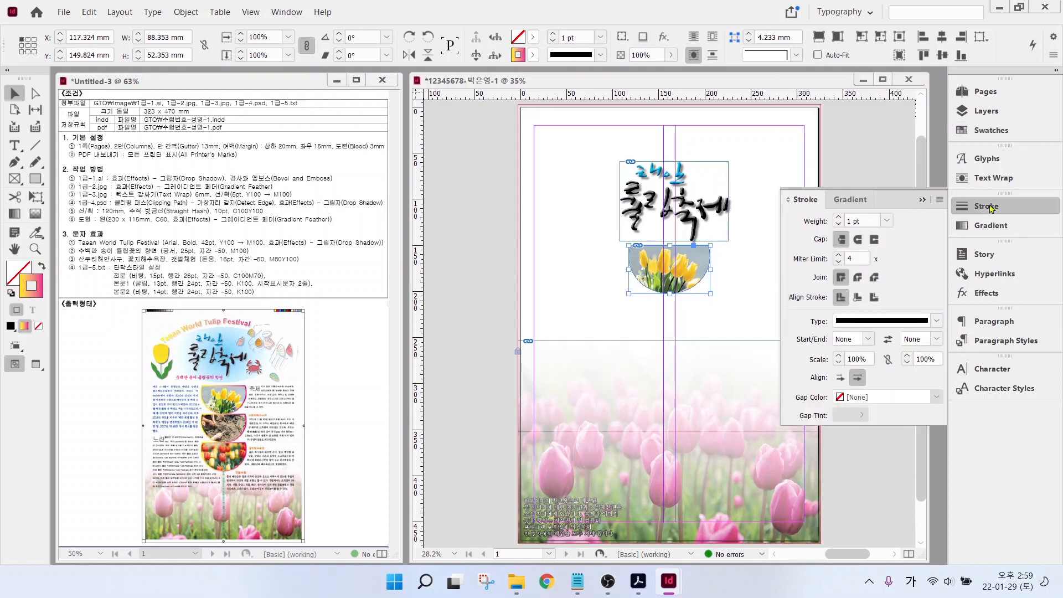
pyautogui.click(839, 217)
pyautogui.click(839, 217)
pyautogui.click(838, 217)
pyautogui.click(838, 217)
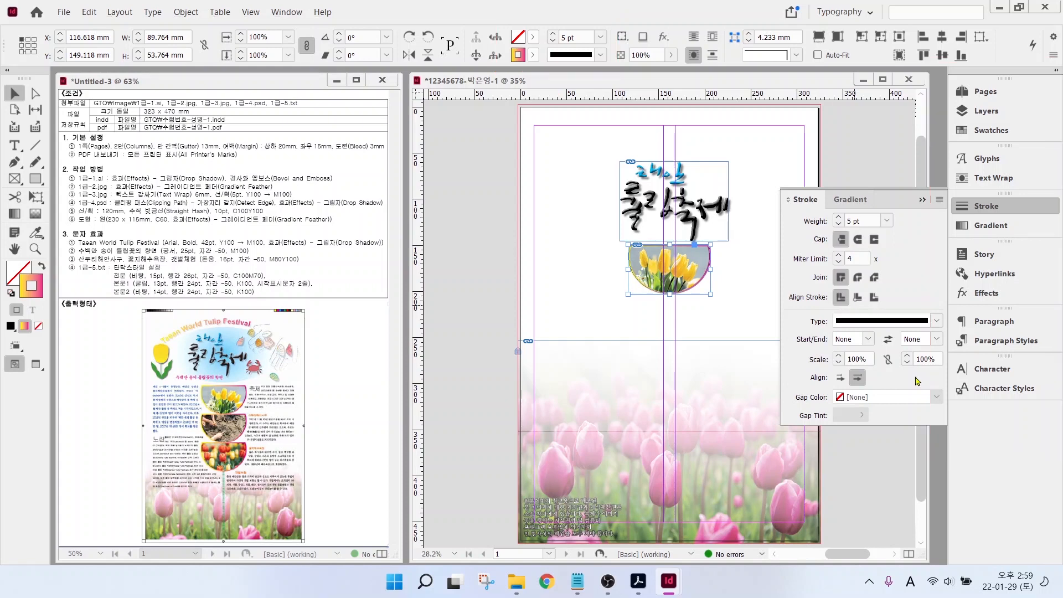
pyautogui.click(738, 268)
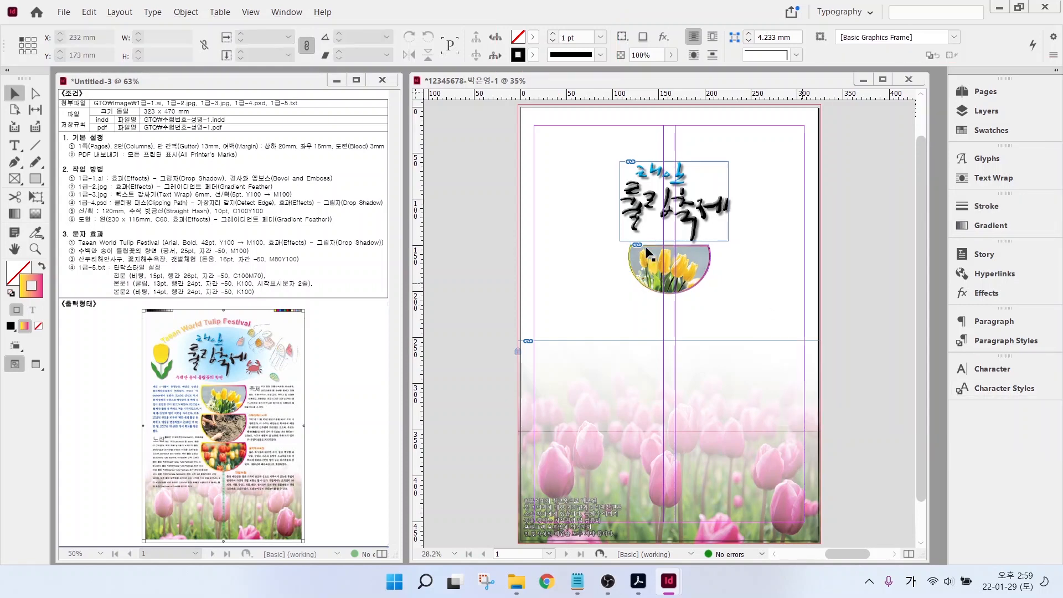
pyautogui.click(686, 264)
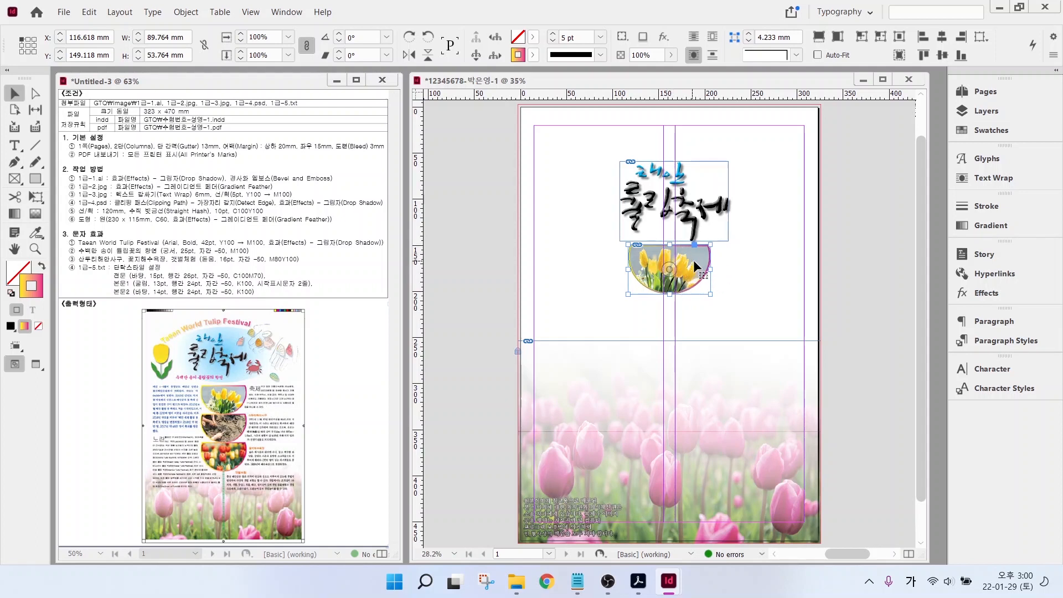
pyautogui.click(690, 259)
# - Duplicate the tulip semicircle below, revealing the soil photo in the middle and red tulips at the bottom
pyautogui.moveTo(691, 262); pyautogui.dragTo(690, 361)
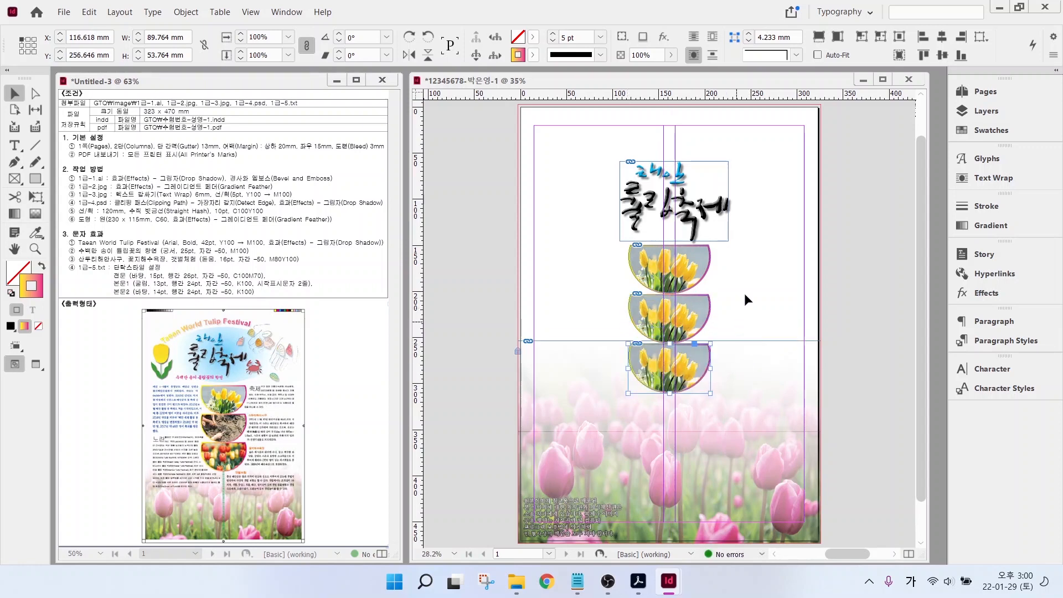
pyautogui.hotkey('ctrl', 'shift', 'a')
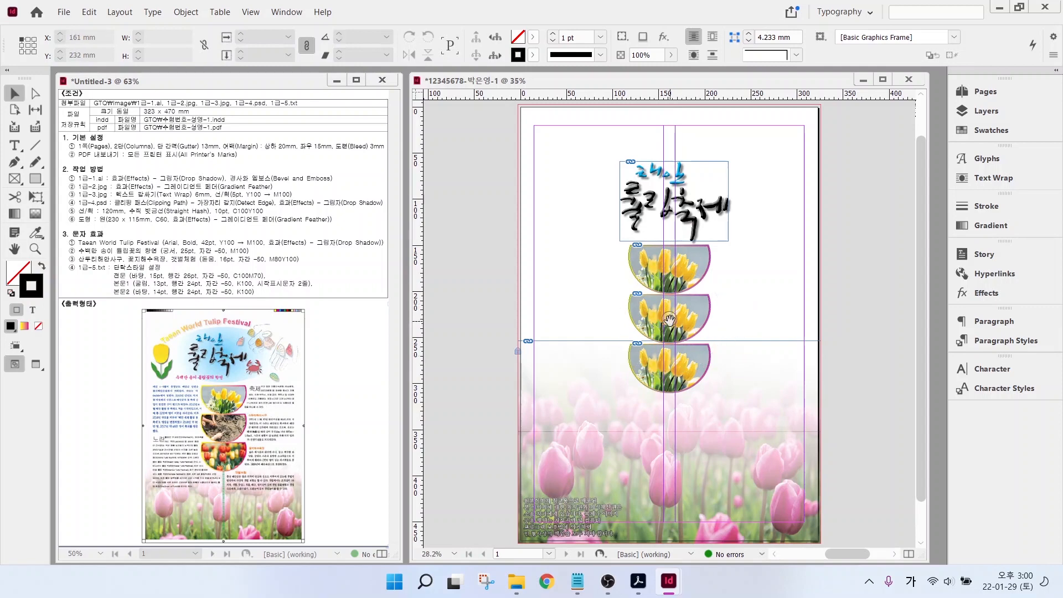
pyautogui.moveTo(670, 320); pyautogui.dragTo(680, 478)
pyautogui.click(735, 499)
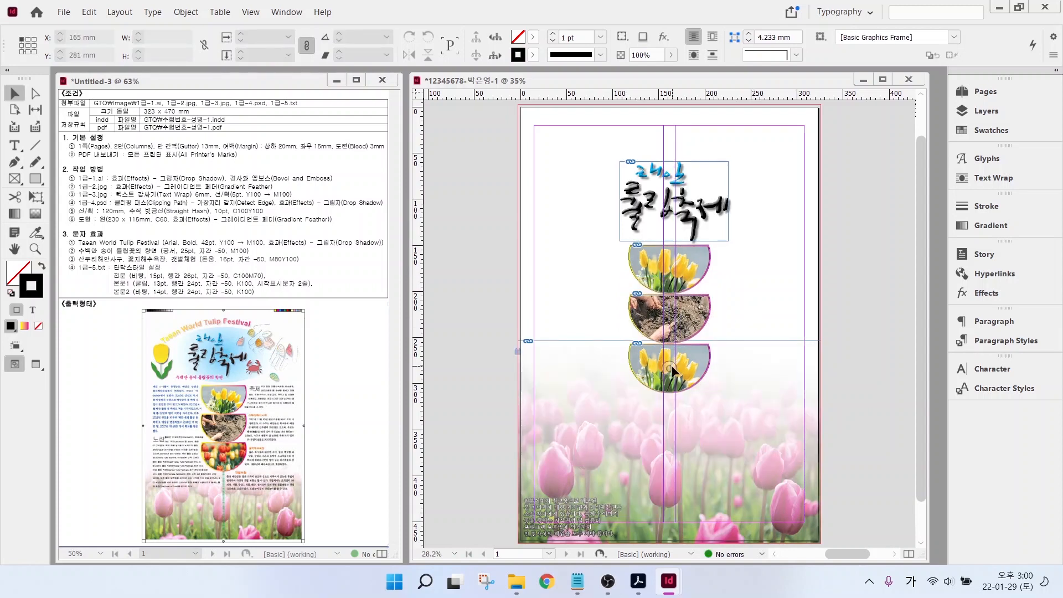
pyautogui.moveTo(672, 366); pyautogui.dragTo(665, 451)
pyautogui.click(765, 357)
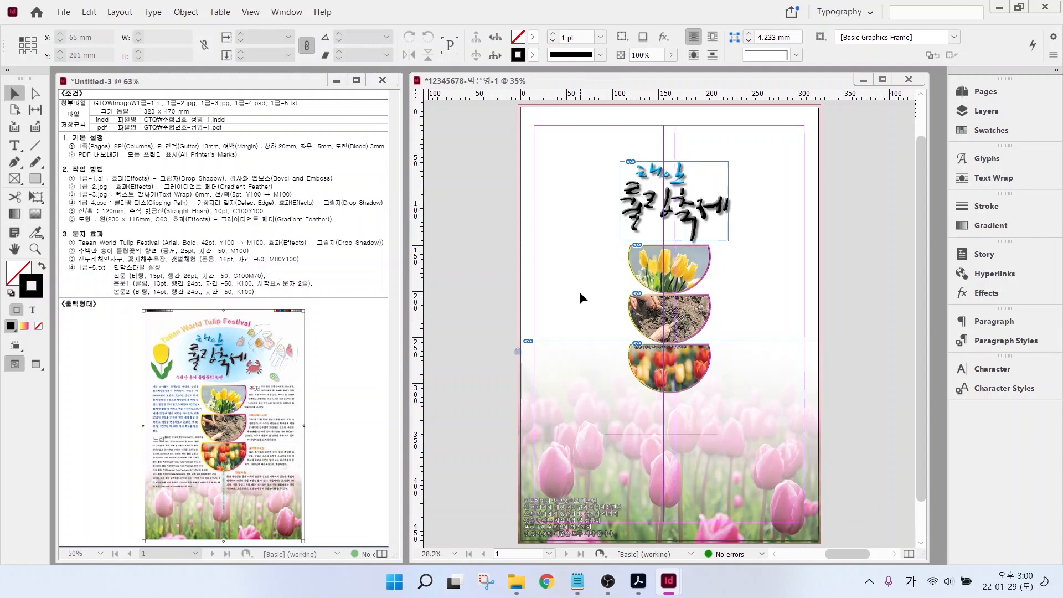
# - Place the 1급-4.psd image as a new frame on the page
pyautogui.hotkey('ctrl', 'd')
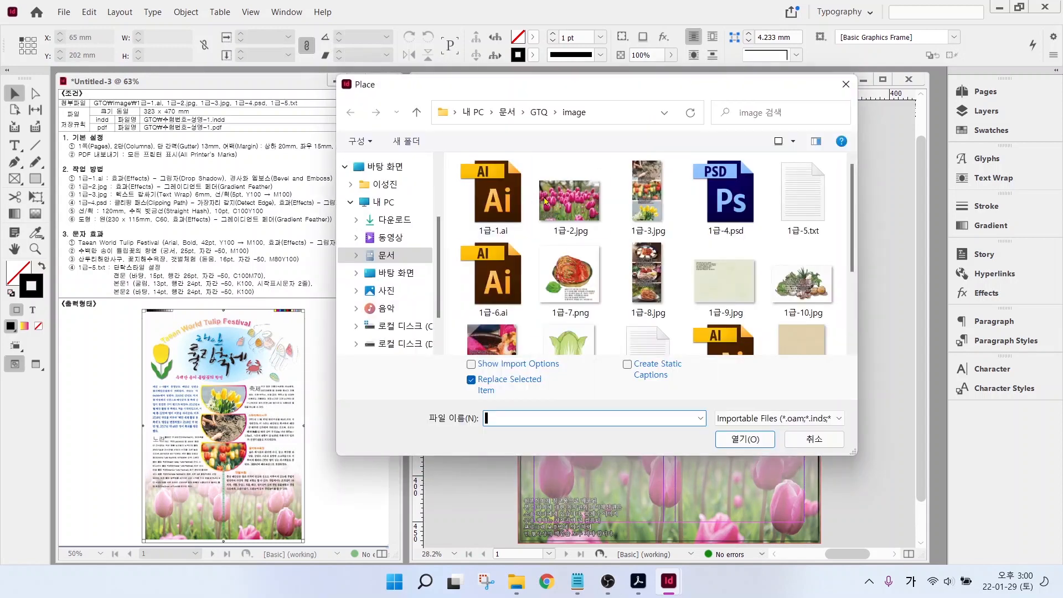
pyautogui.click(732, 202)
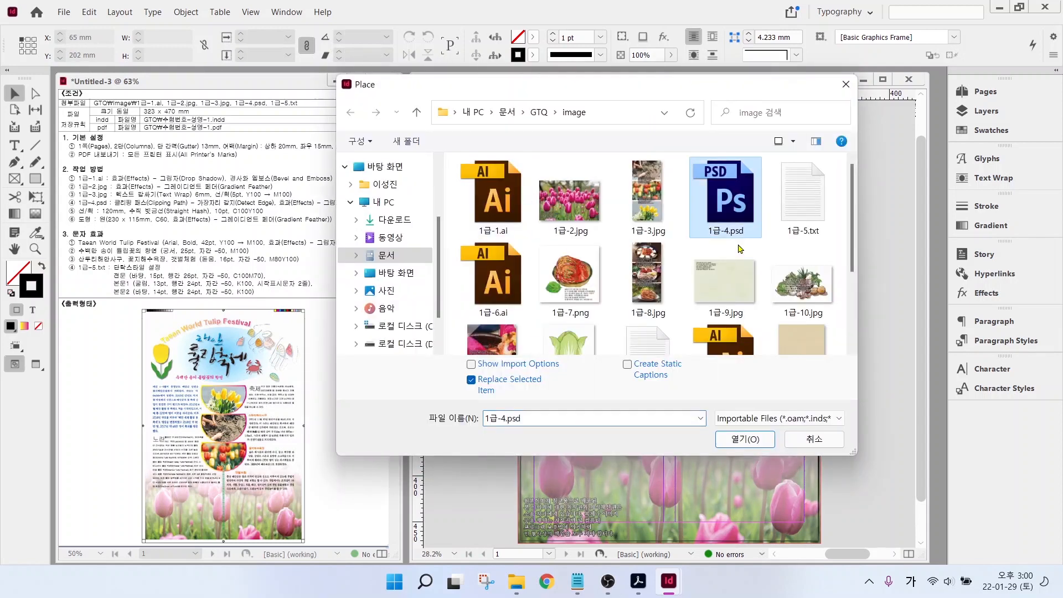
pyautogui.click(744, 438)
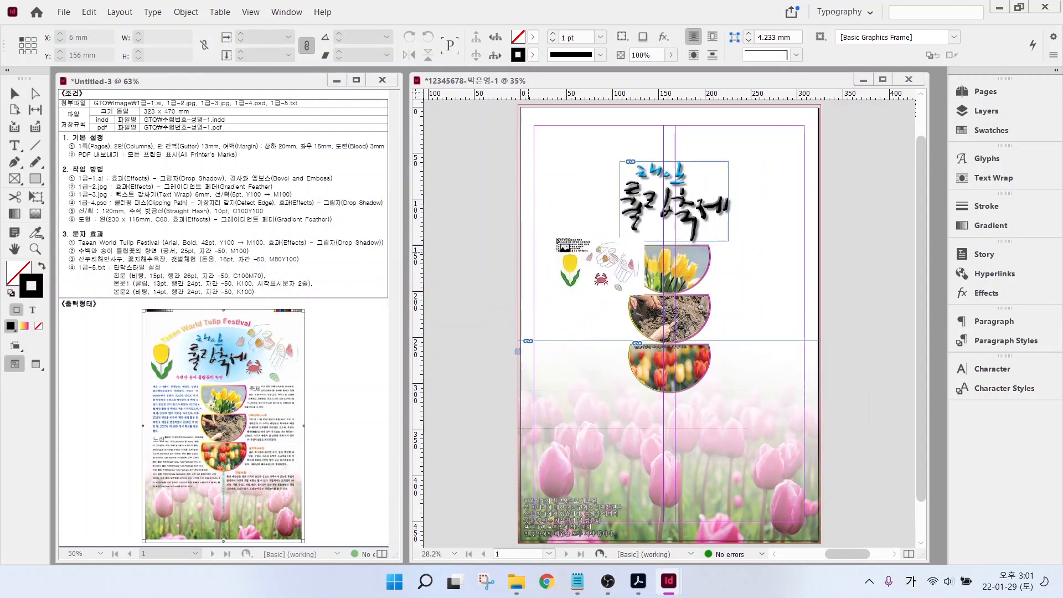
pyautogui.moveTo(545, 209); pyautogui.dragTo(620, 321)
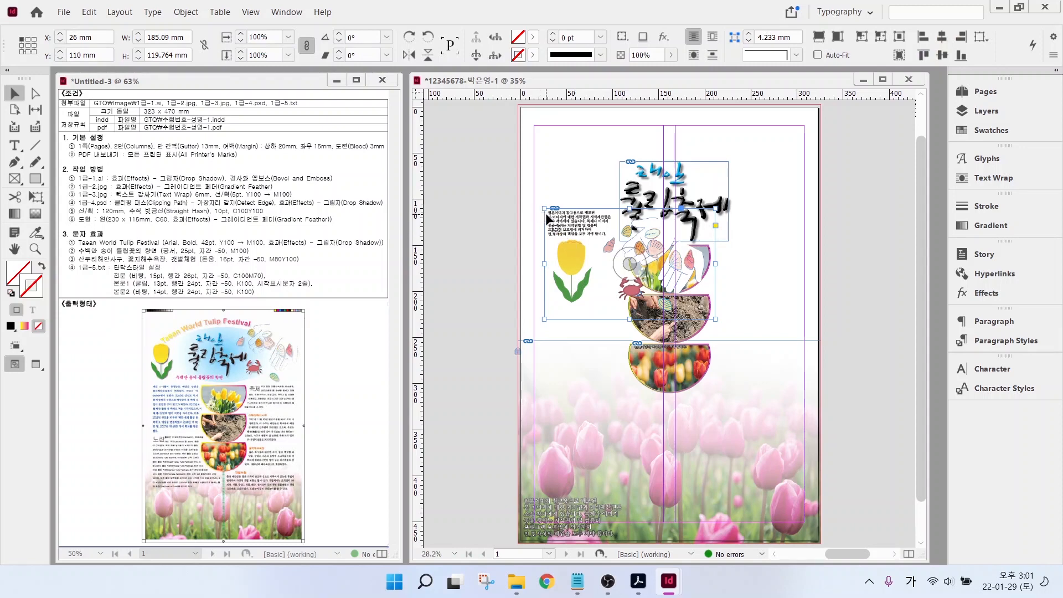
# - Narrow the frame to about 63 mm around the yellow tulip and move it to the upper left
pyautogui.click(568, 244)
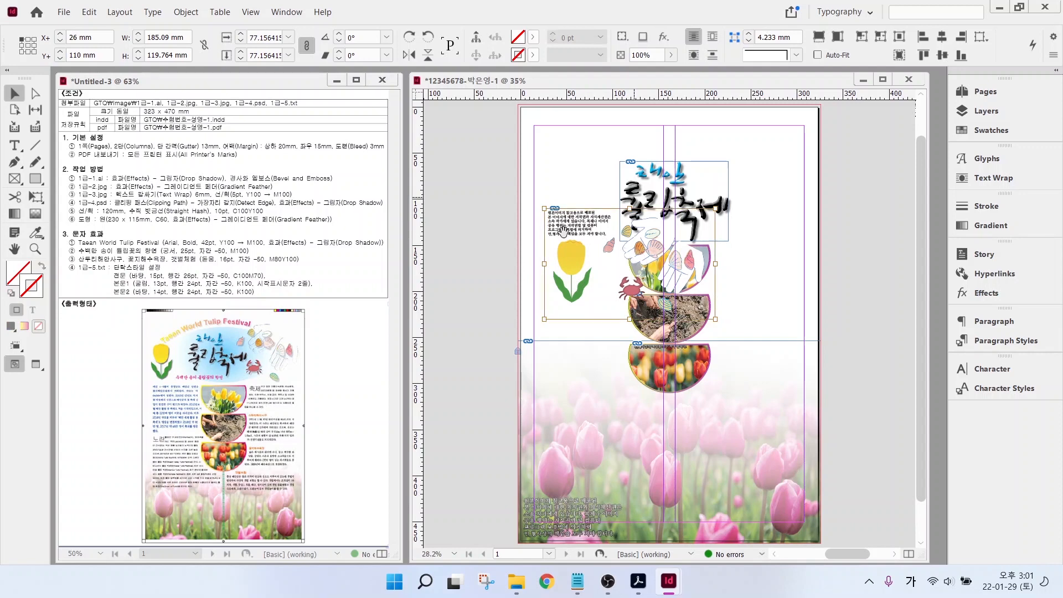
pyautogui.click(477, 259)
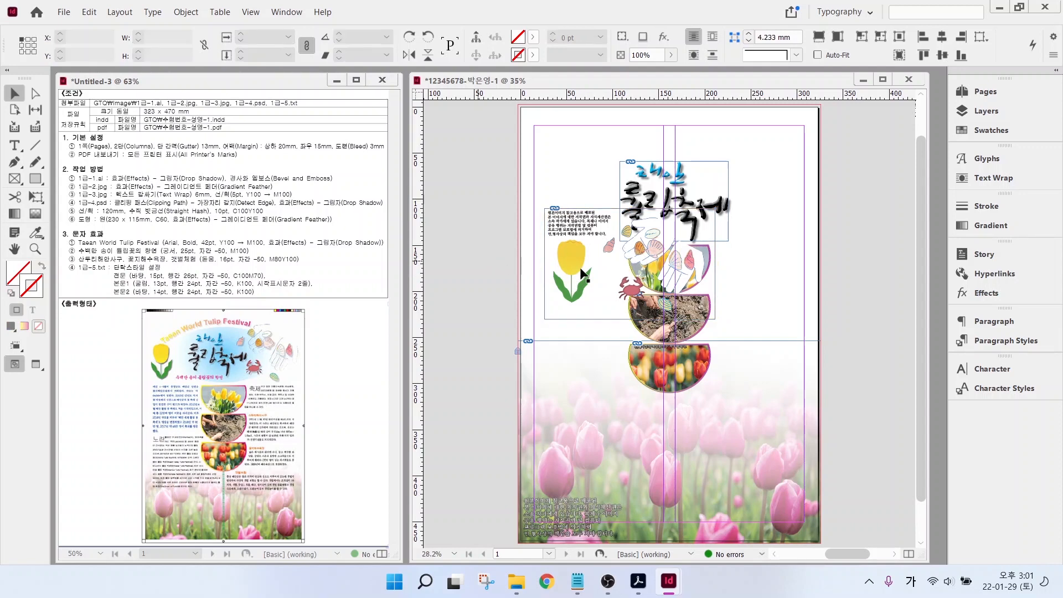
pyautogui.click(630, 263)
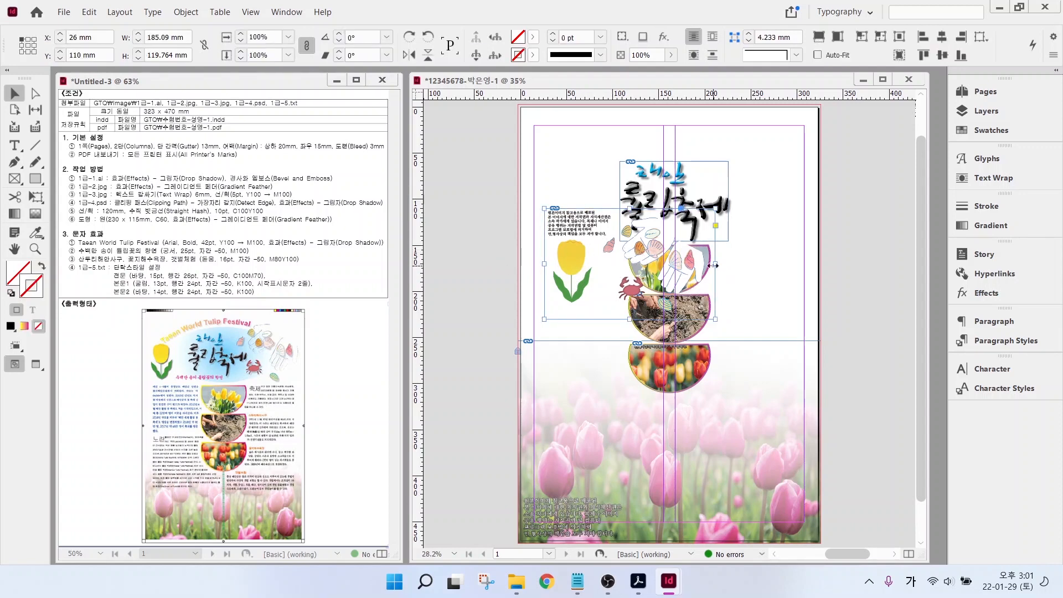
pyautogui.moveTo(713, 266); pyautogui.dragTo(599, 275)
pyautogui.click(576, 285)
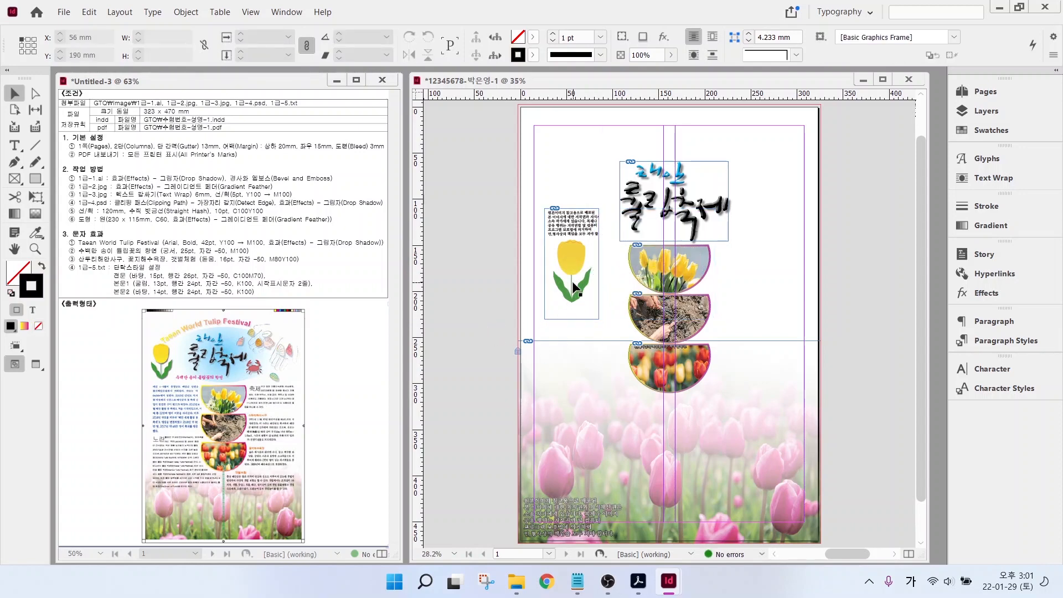
pyautogui.moveTo(576, 287); pyautogui.dragTo(569, 241)
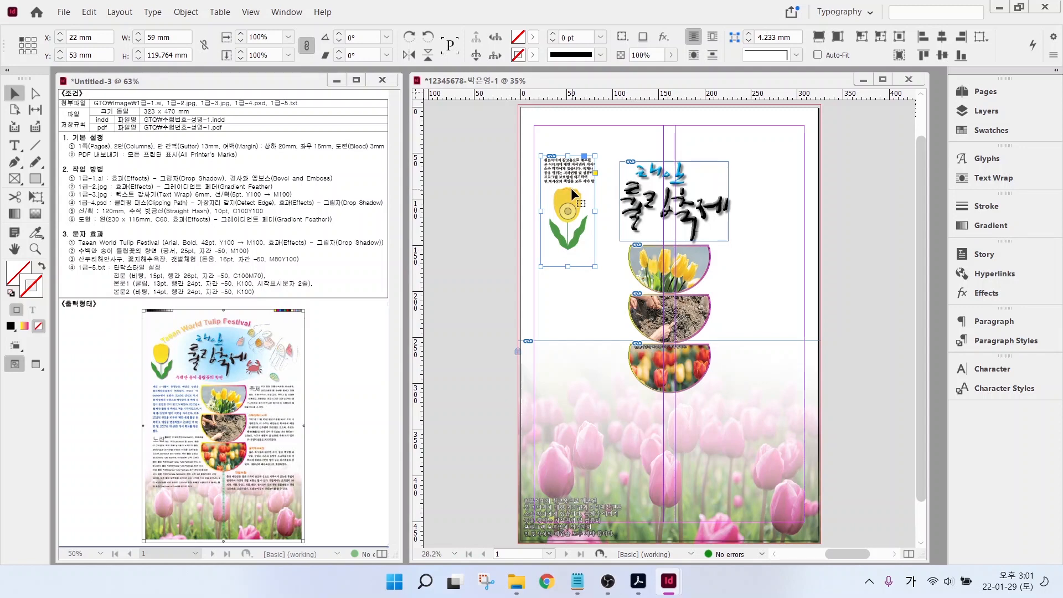
# - Apply a Detect Edges clipping path with threshold 25 and tolerance 2 to the tulip image
pyautogui.click(187, 13)
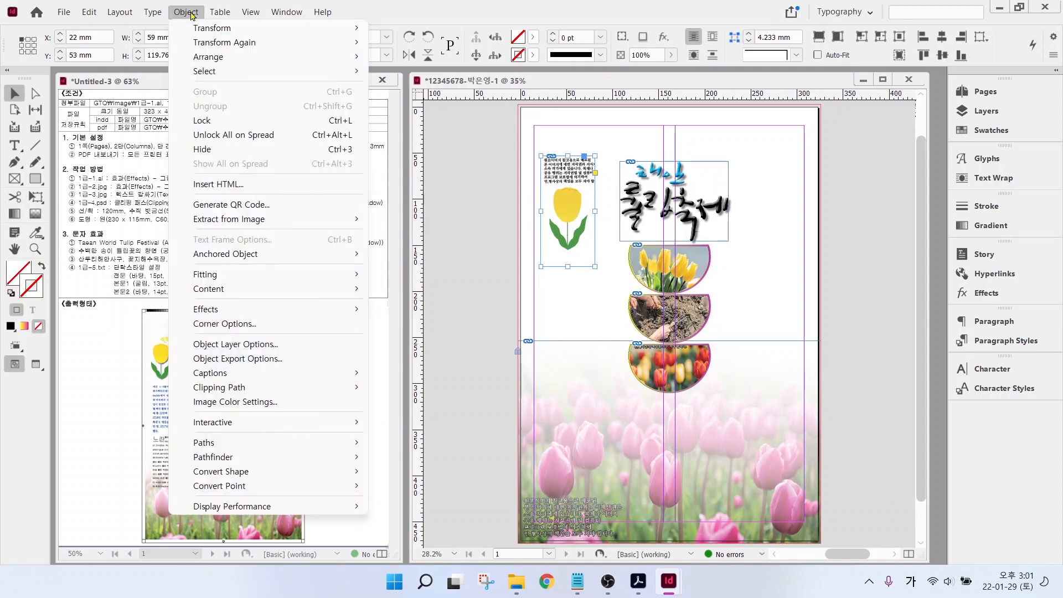
pyautogui.click(233, 388)
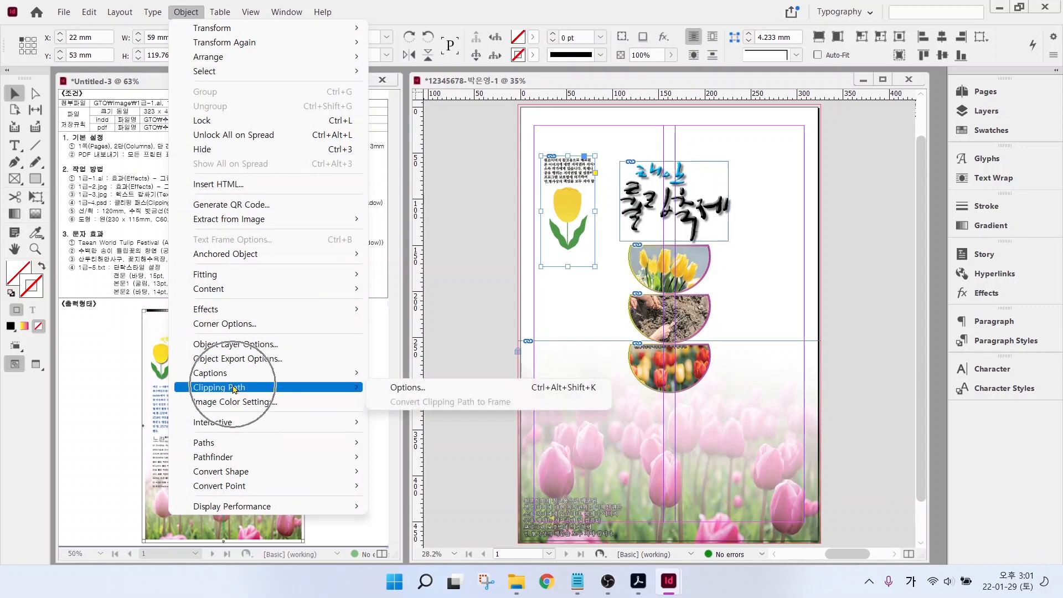
pyautogui.click(401, 389)
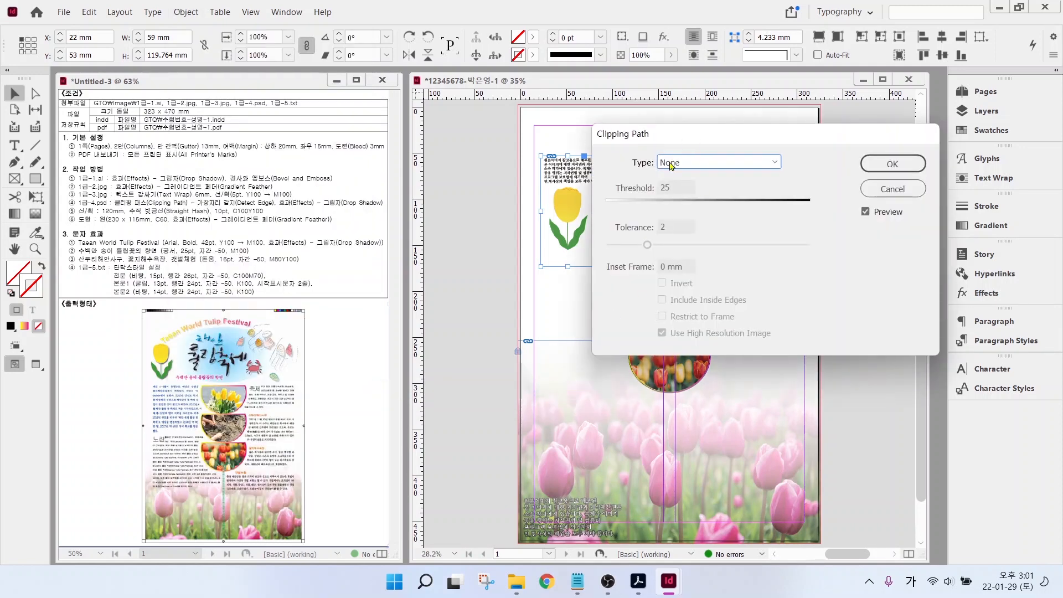
pyautogui.click(673, 163)
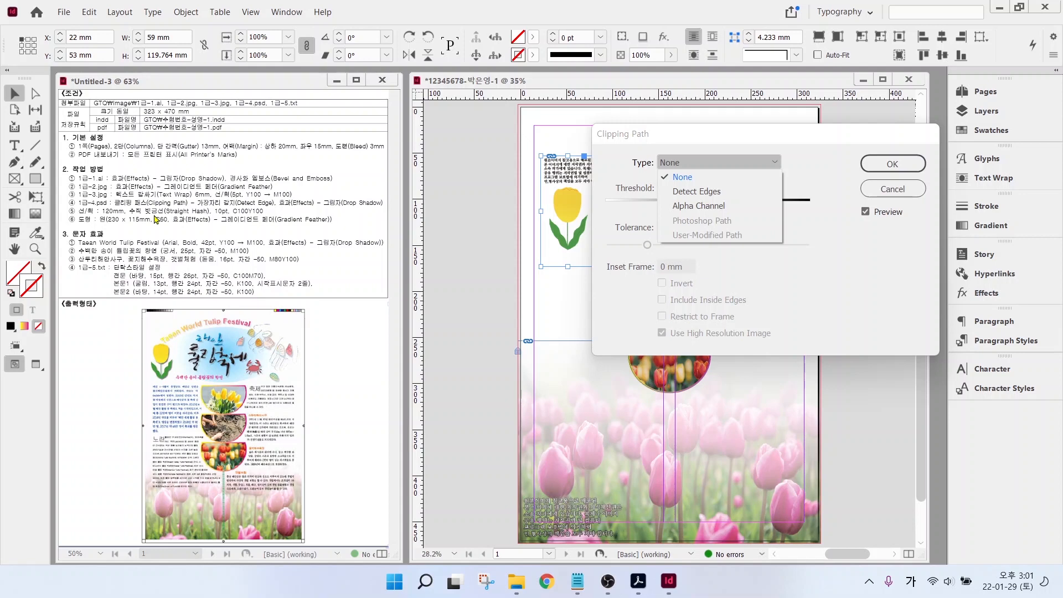
pyautogui.moveTo(198, 208); pyautogui.dragTo(293, 209)
pyautogui.moveTo(666, 200); pyautogui.dragTo(744, 199)
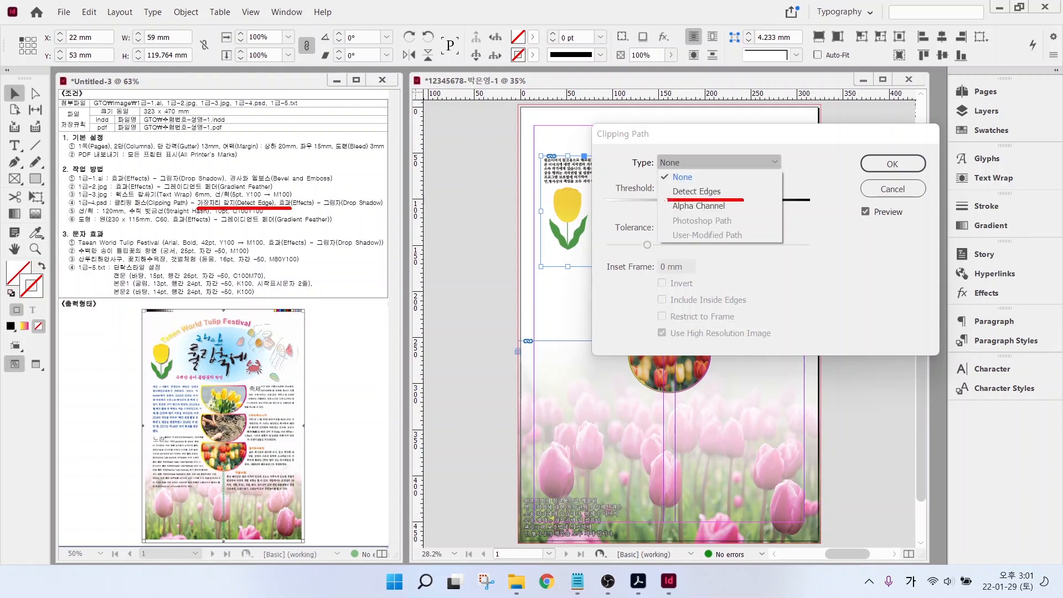
pyautogui.click(736, 193)
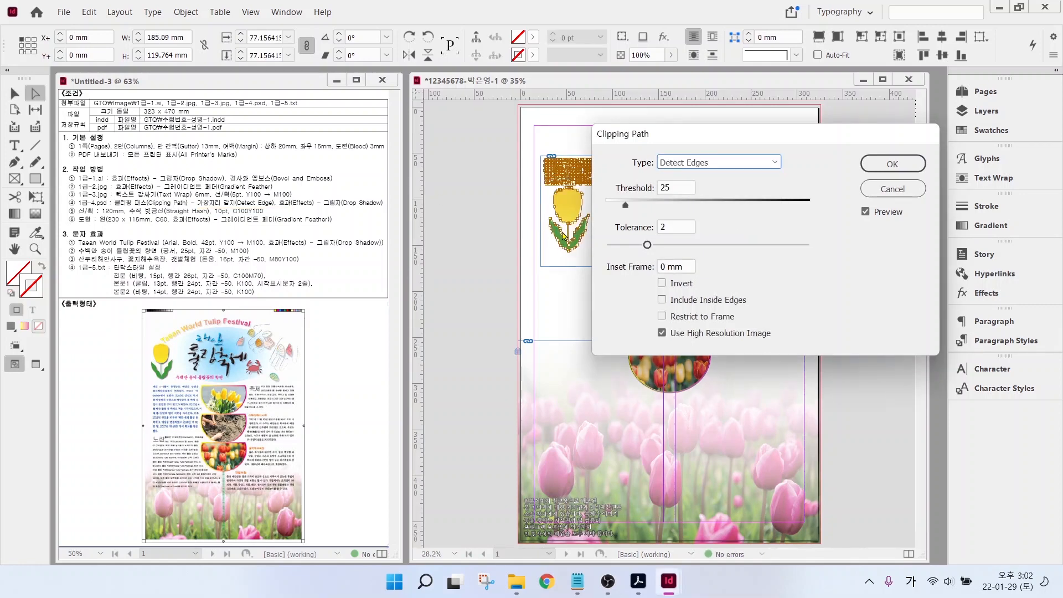
pyautogui.click(892, 164)
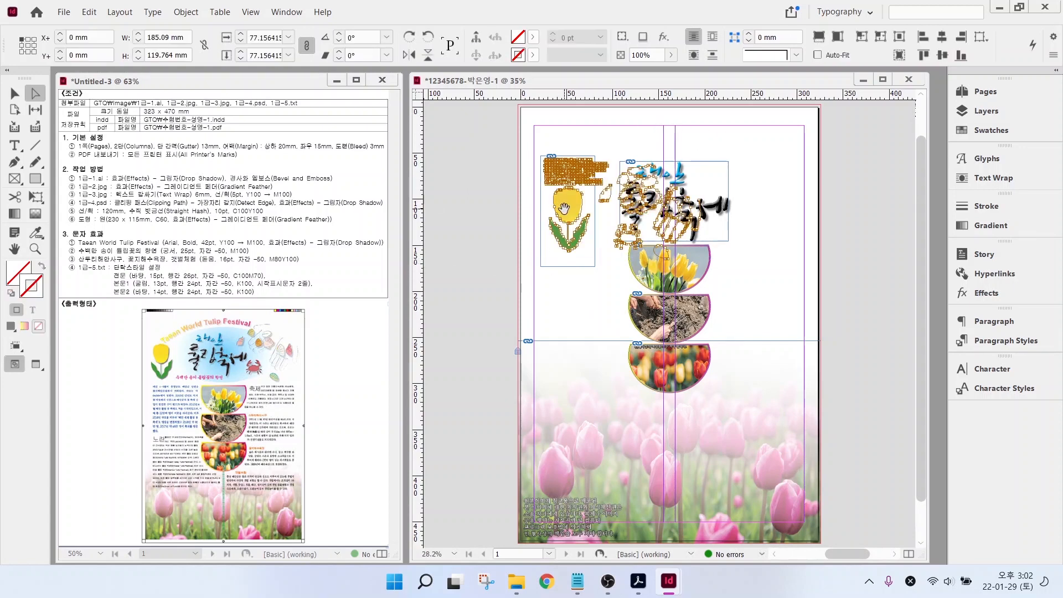
# - Add a drop shadow at 50% opacity to the tulip image
pyautogui.rightClick(564, 210)
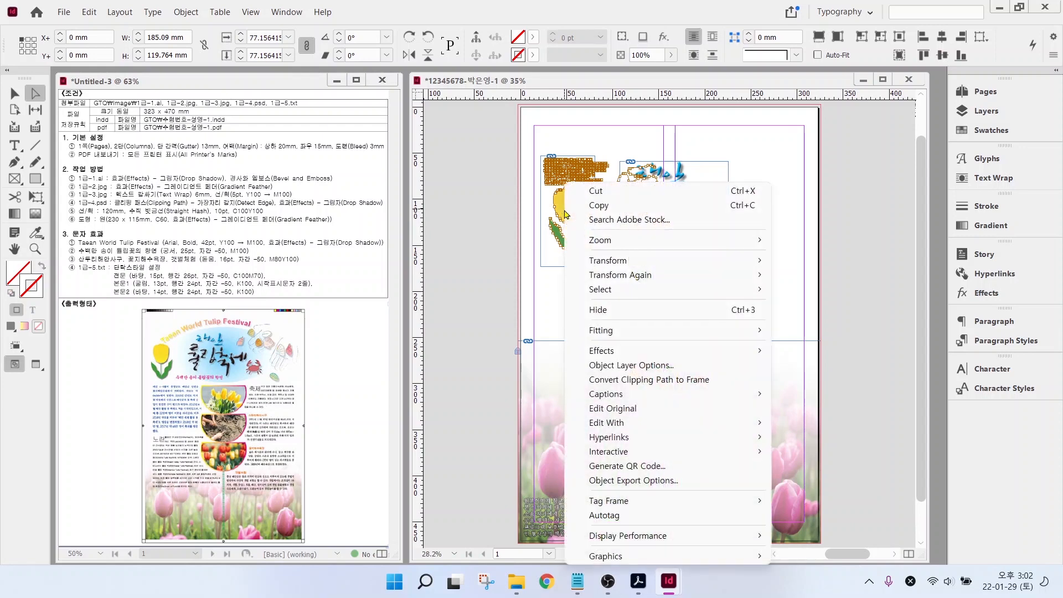
pyautogui.moveTo(603, 355)
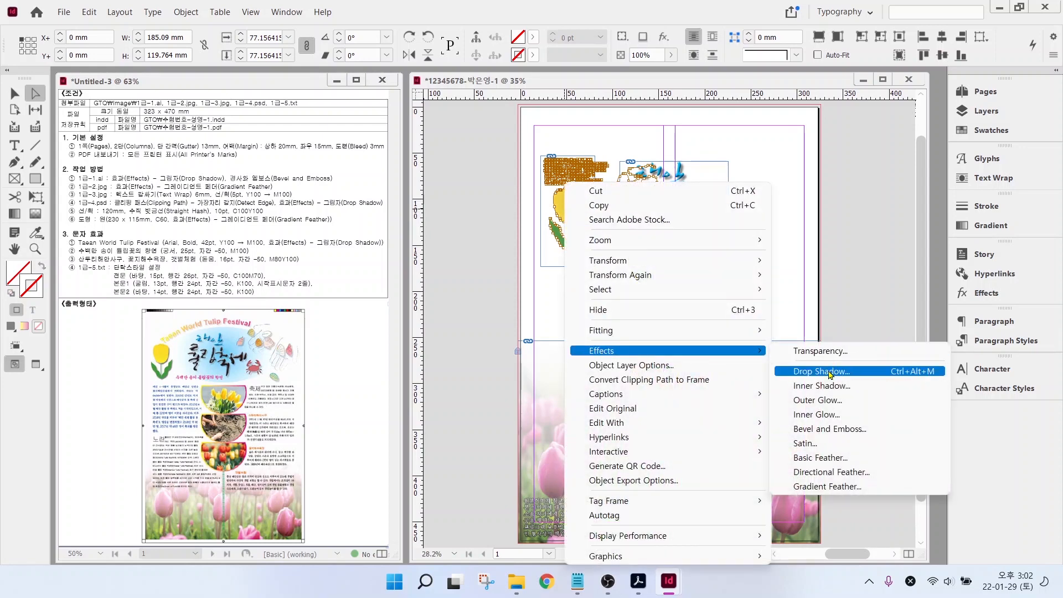
pyautogui.click(830, 372)
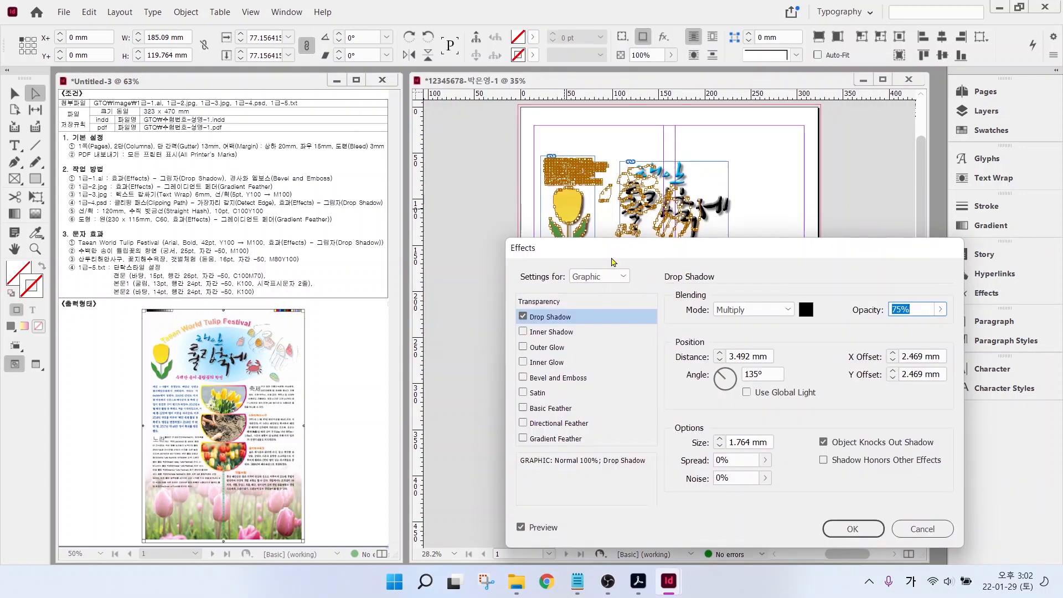
pyautogui.write('50')
pyautogui.press('Return')
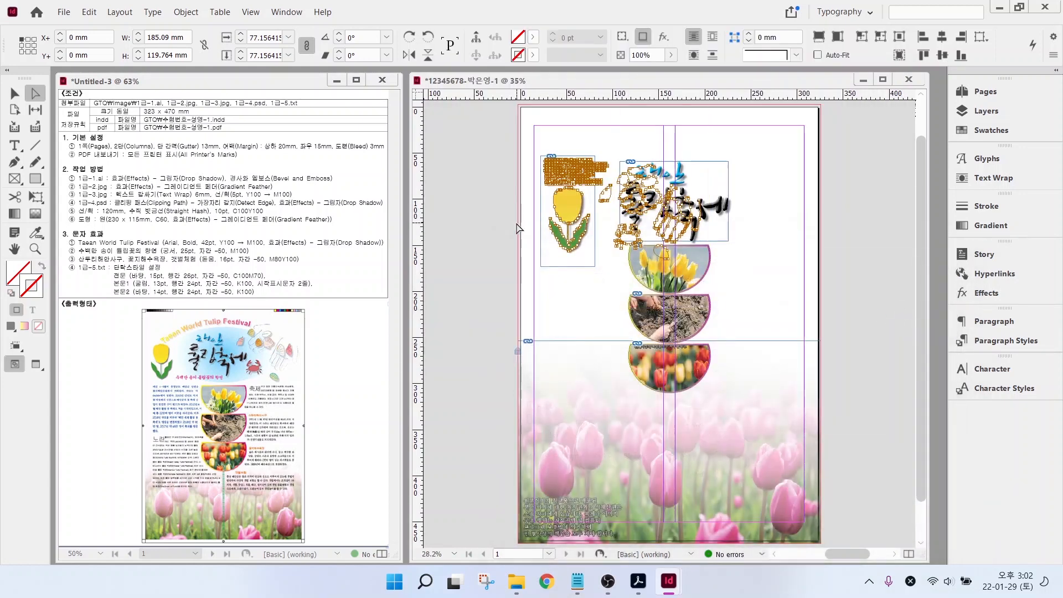
pyautogui.click(518, 228)
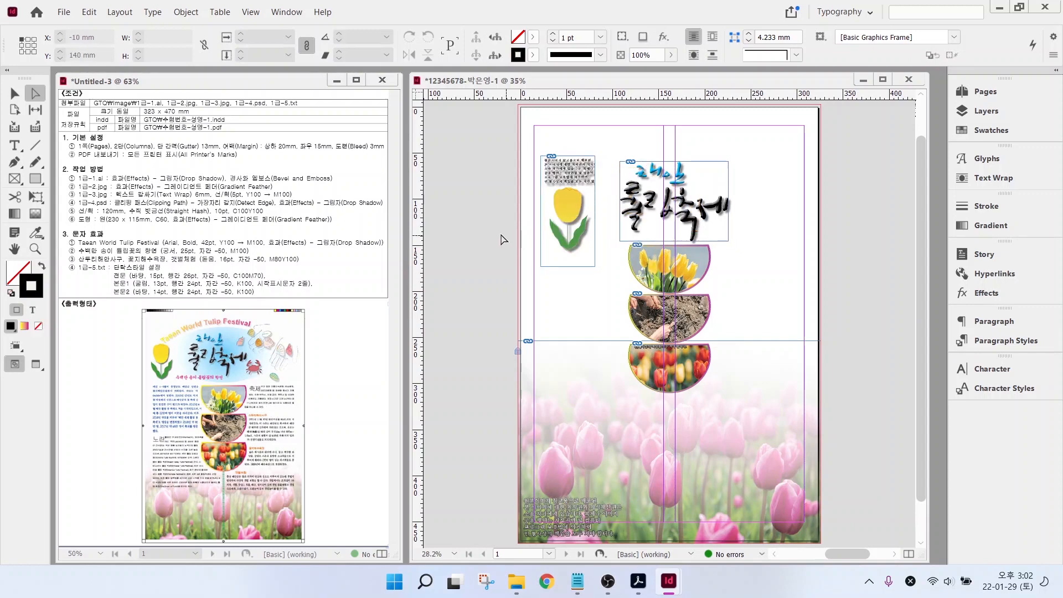
# - Alt-drag a copy of the tulip frame to the upper right and widen it to 130.545 mm
pyautogui.click(549, 212)
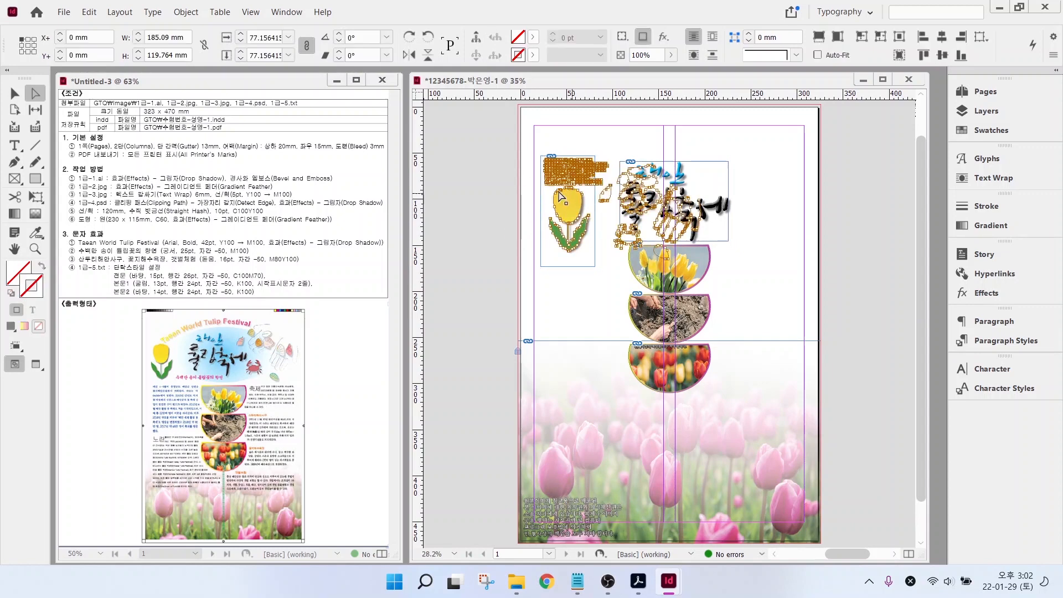
pyautogui.click(14, 93)
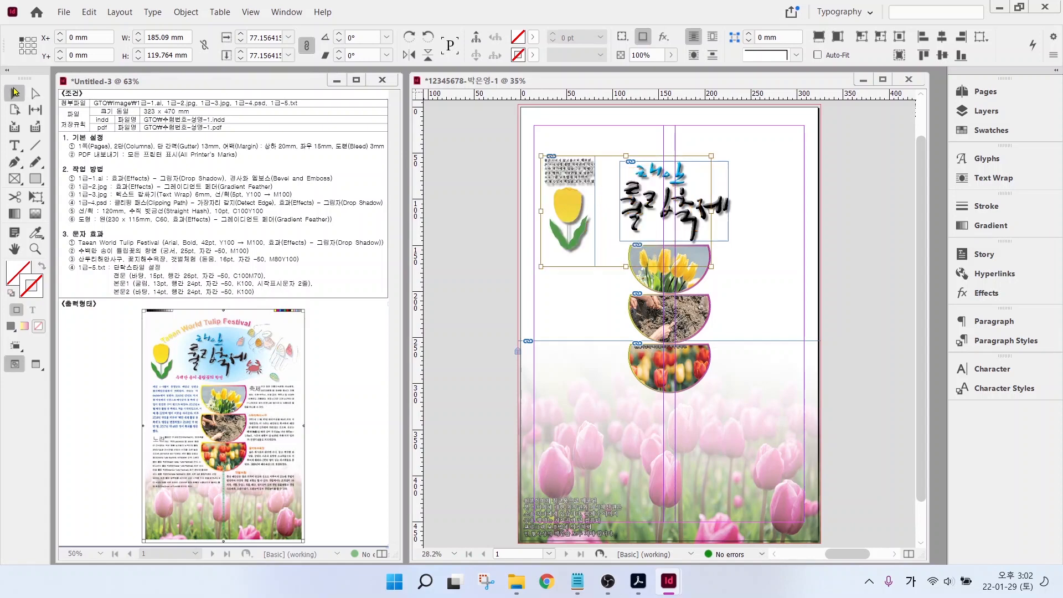
pyautogui.click(457, 223)
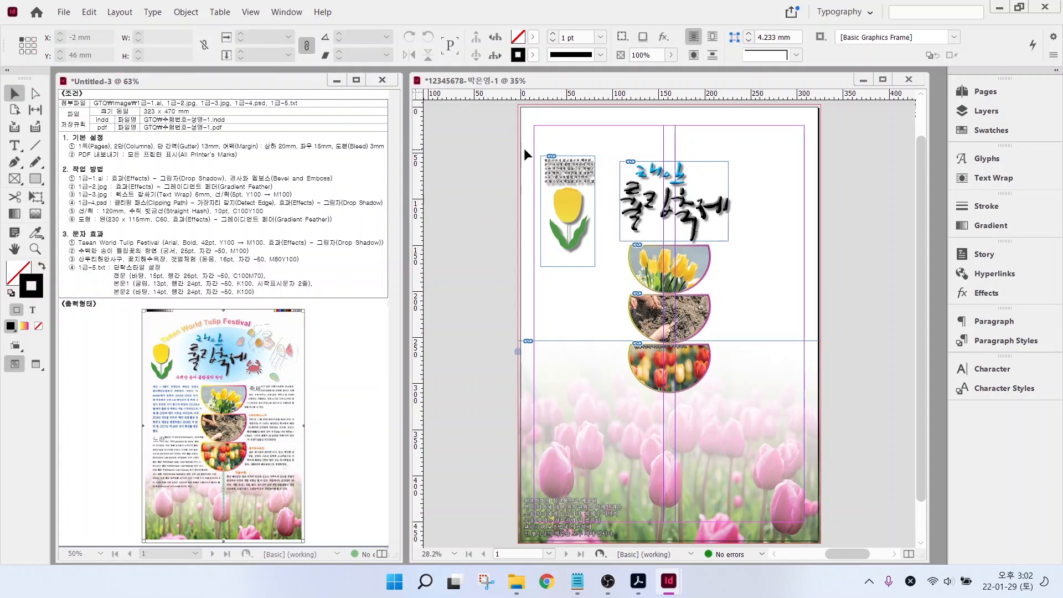
pyautogui.click(570, 176)
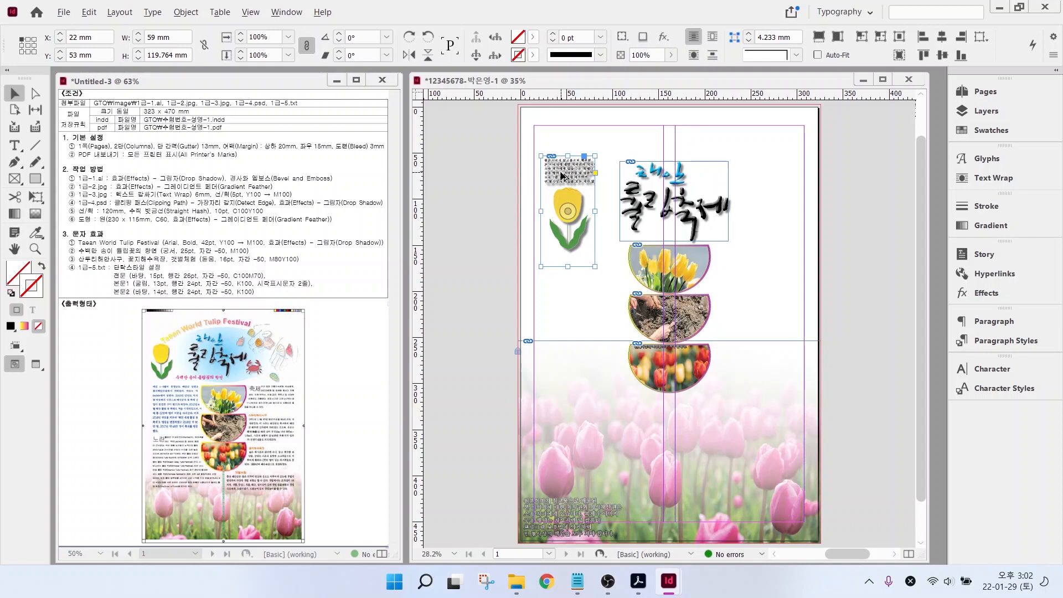
pyautogui.moveTo(560, 176); pyautogui.dragTo(753, 155)
pyautogui.moveTo(783, 189); pyautogui.dragTo(849, 202)
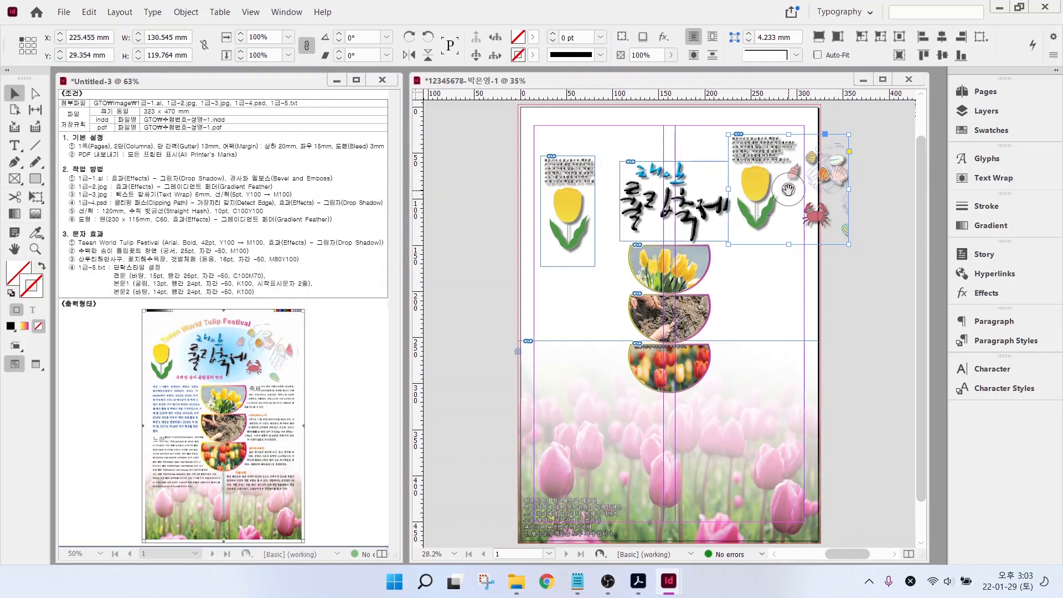
# - Shift the image within the upper-right frame to reveal the crab and seashells
pyautogui.moveTo(788, 190); pyautogui.dragTo(745, 198)
pyautogui.click(823, 279)
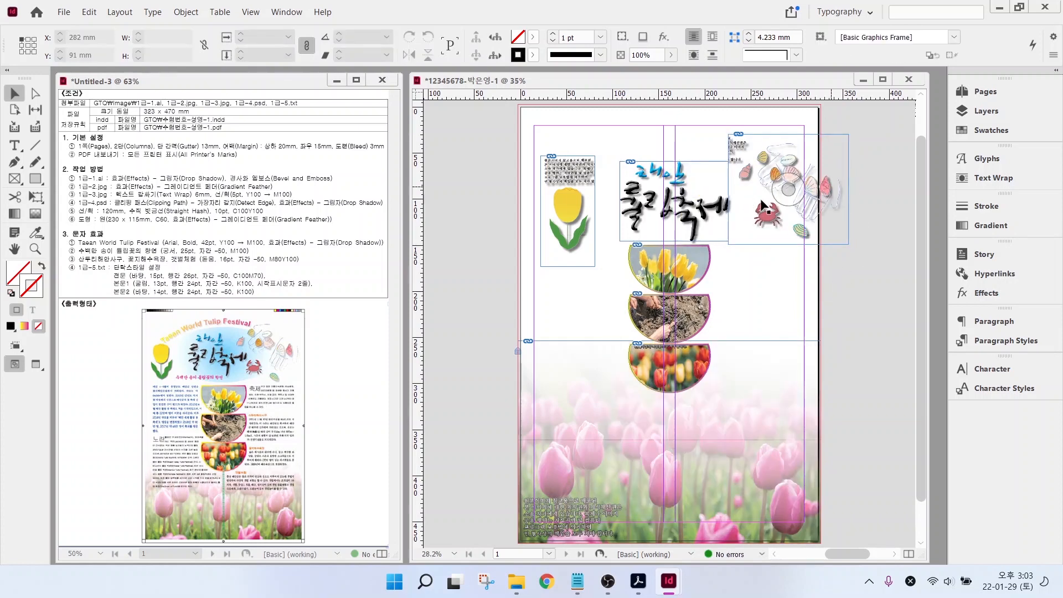
pyautogui.moveTo(782, 146); pyautogui.dragTo(754, 154)
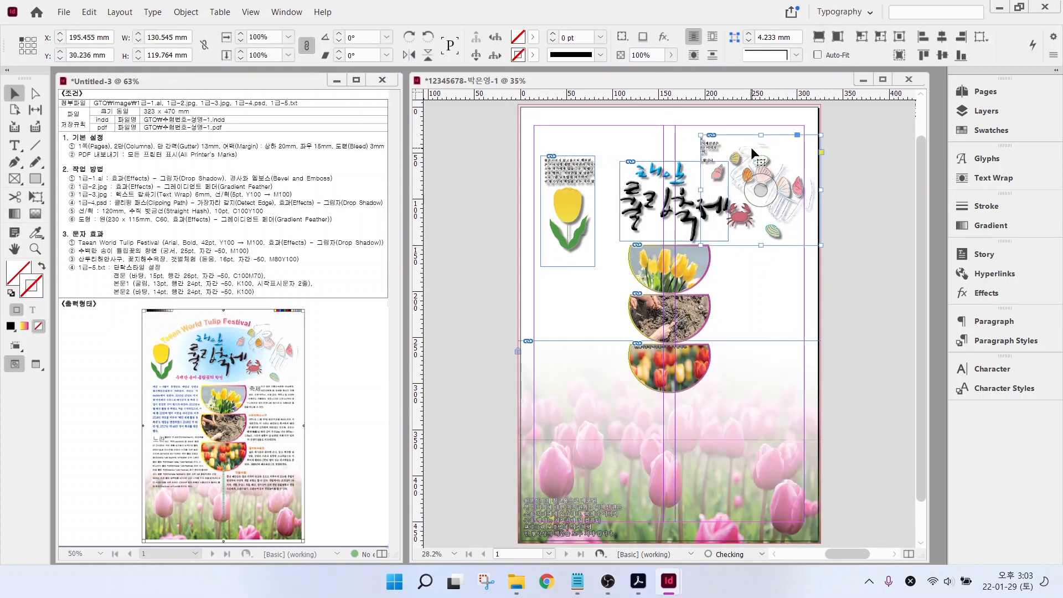
# - Trim the text off the tulip frame's top and crop the seashell frame to 124 × 119.764 mm
pyautogui.moveTo(566, 157); pyautogui.dragTo(574, 188)
pyautogui.click(761, 274)
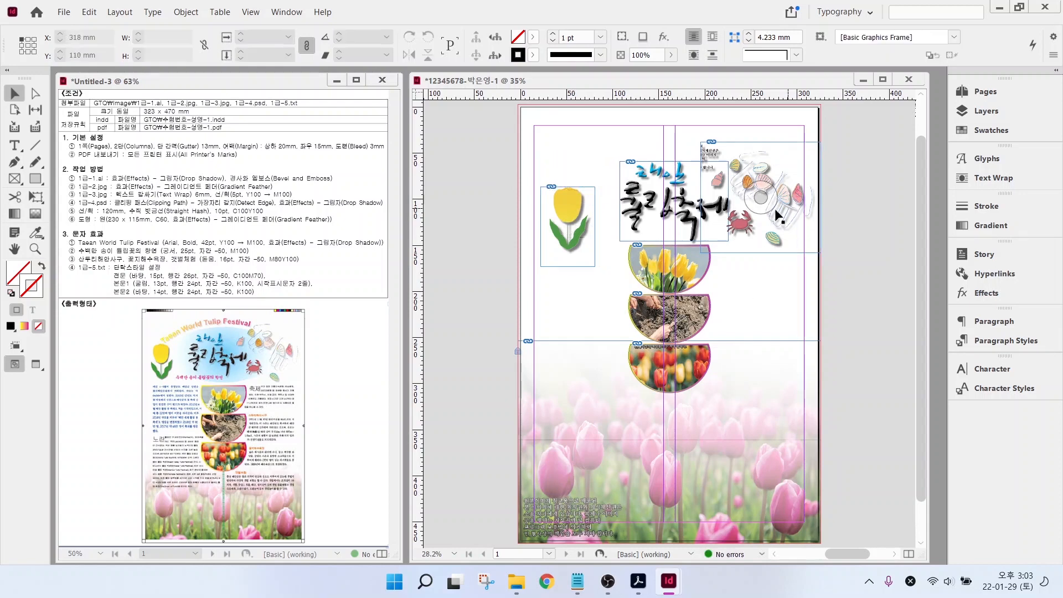
pyautogui.click(785, 170)
pyautogui.moveTo(701, 198); pyautogui.dragTo(706, 198)
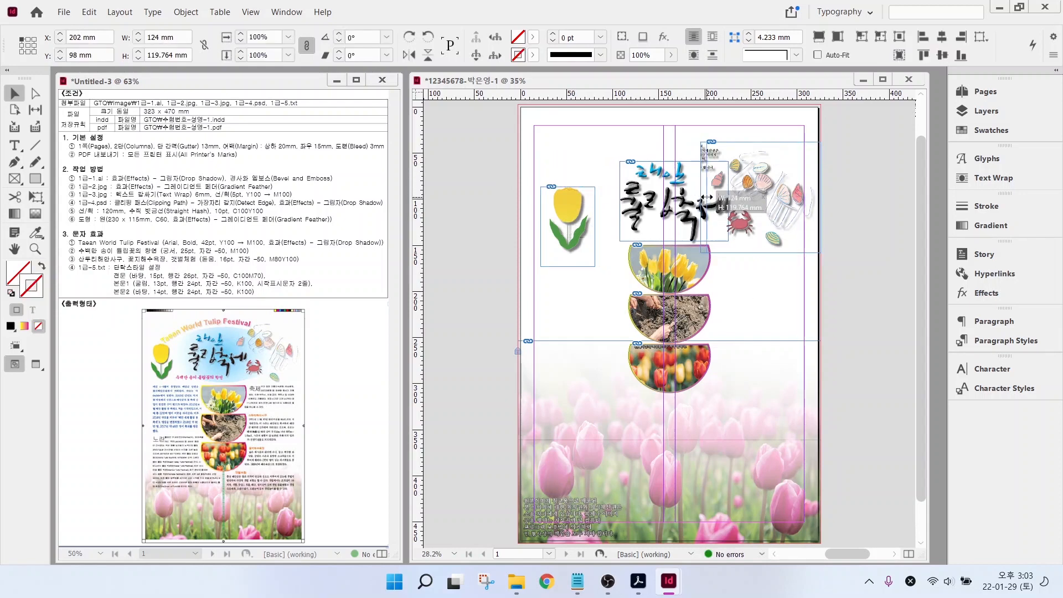
pyautogui.click(742, 297)
pyautogui.click(757, 162)
pyautogui.press('Down')
pyautogui.press('Down')
pyautogui.press('Down')
pyautogui.press('Down')
pyautogui.click(435, 167)
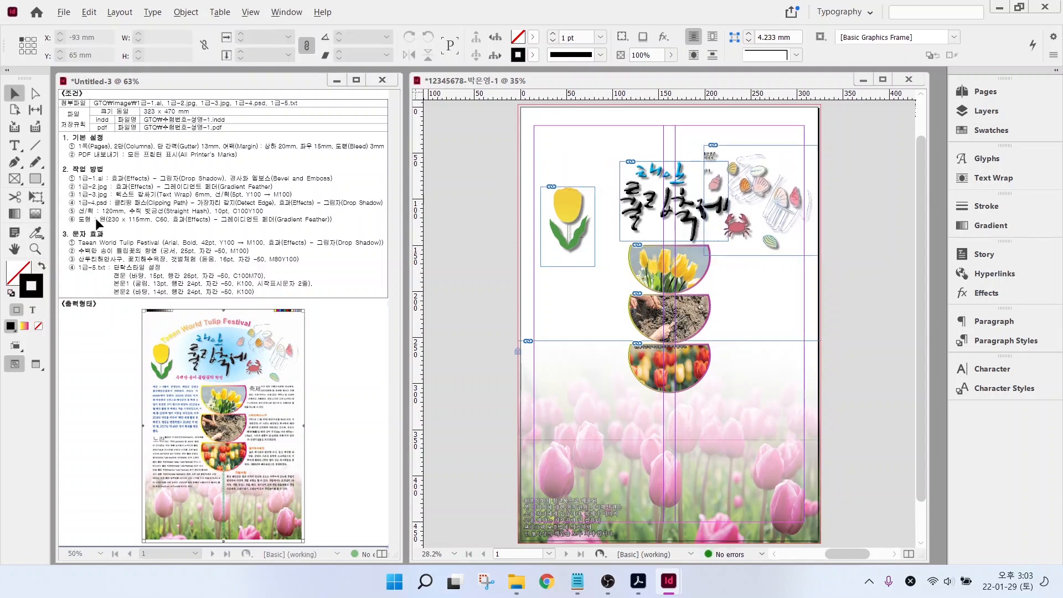
# - Mark up the task sheet's text-effect and dashed vertical line requirements
pyautogui.moveTo(94, 211); pyautogui.dragTo(143, 193)
pyautogui.moveTo(105, 235); pyautogui.dragTo(159, 269)
pyautogui.press('Escape')
pyautogui.hotkey('alt', '2')
pyautogui.moveTo(216, 463); pyautogui.dragTo(240, 552)
pyautogui.press('Escape')
pyautogui.click(36, 145)
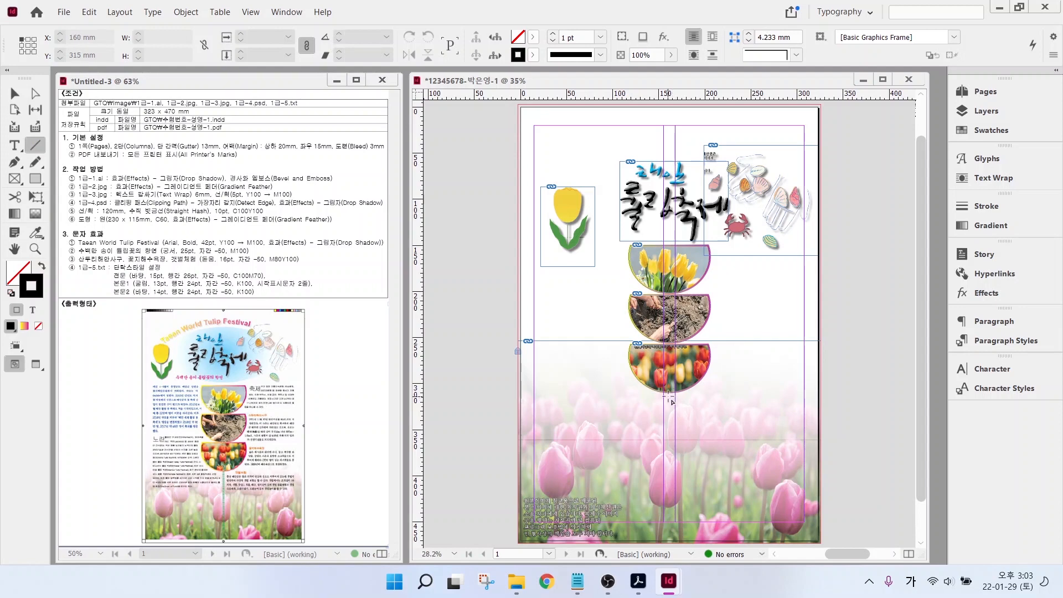
# - Draw a vertical line below the half-circle photos and set its length to 120 mm
pyautogui.moveTo(670, 395); pyautogui.dragTo(671, 537)
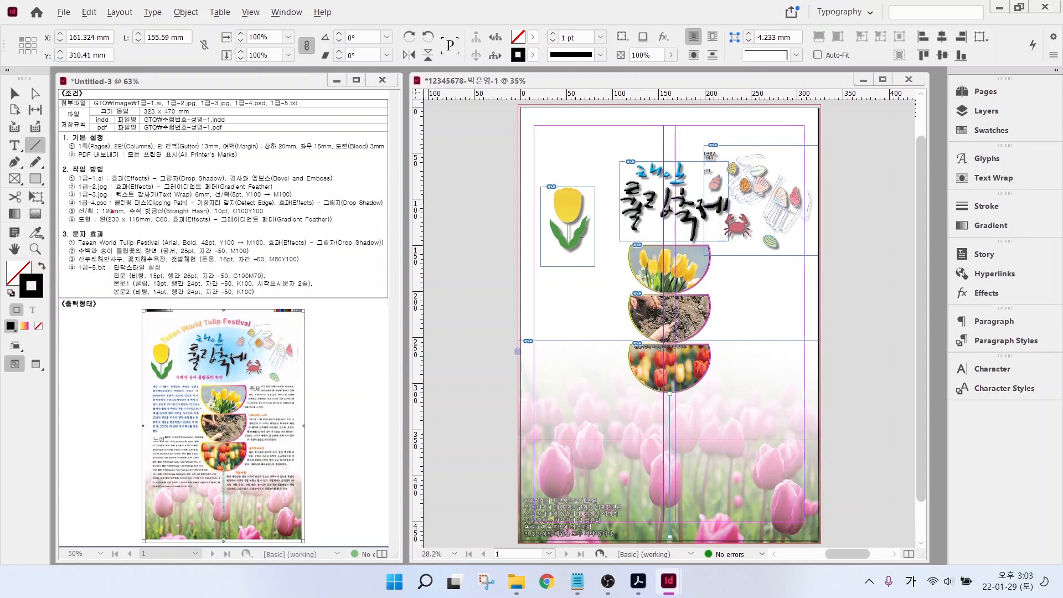
pyautogui.moveTo(112, 212); pyautogui.dragTo(229, 212)
pyautogui.doubleClick(153, 37)
pyautogui.write('123')
pyautogui.press('Return')
# - Give the line a 10 pt green Straight Hash stroke
pyautogui.click(601, 55)
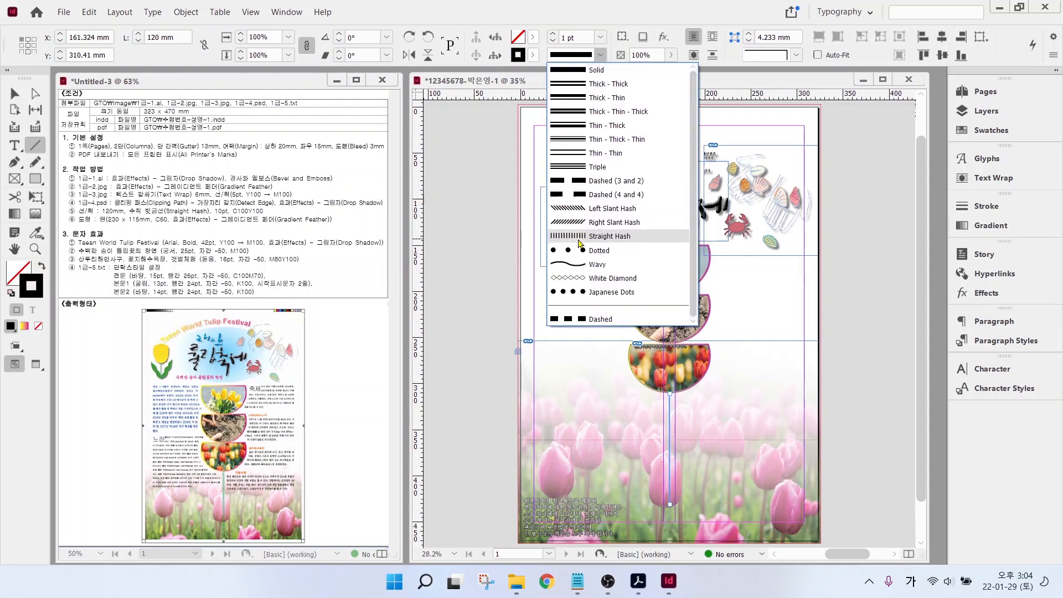
pyautogui.click(580, 238)
pyautogui.click(600, 37)
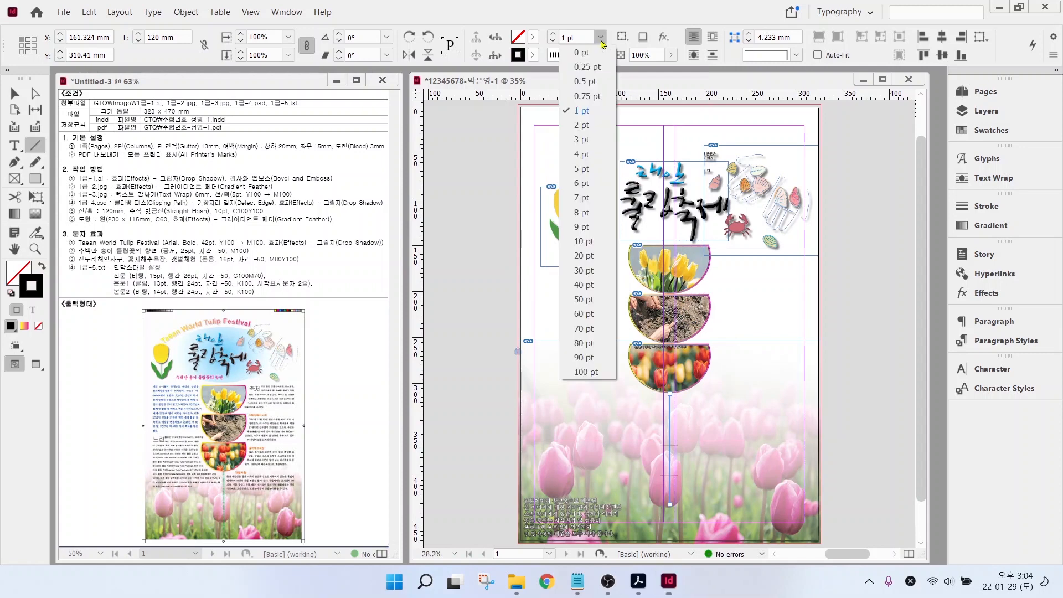
pyautogui.click(601, 39)
pyautogui.click(601, 38)
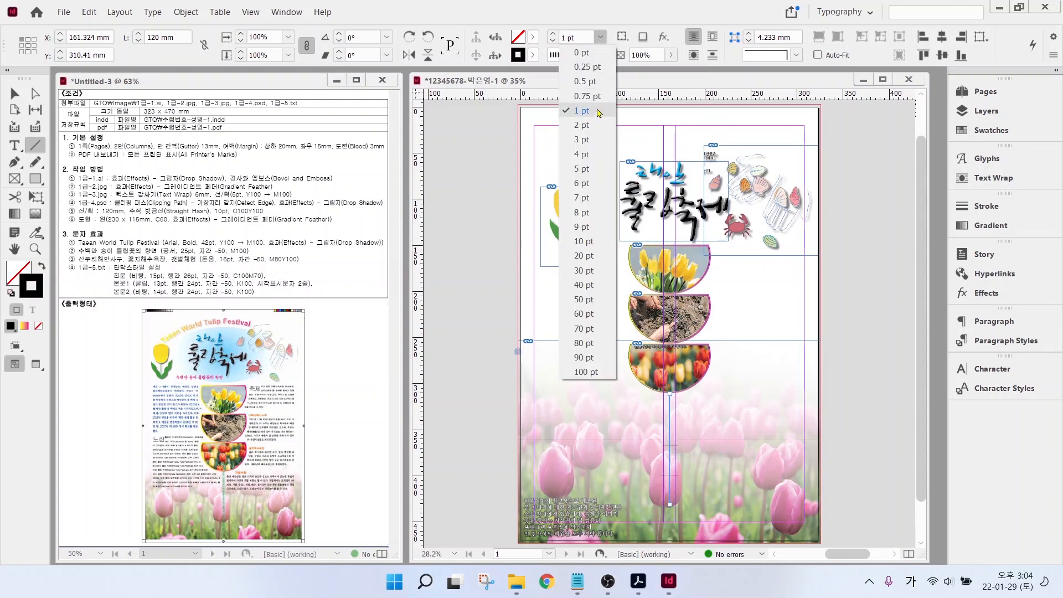
pyautogui.click(592, 242)
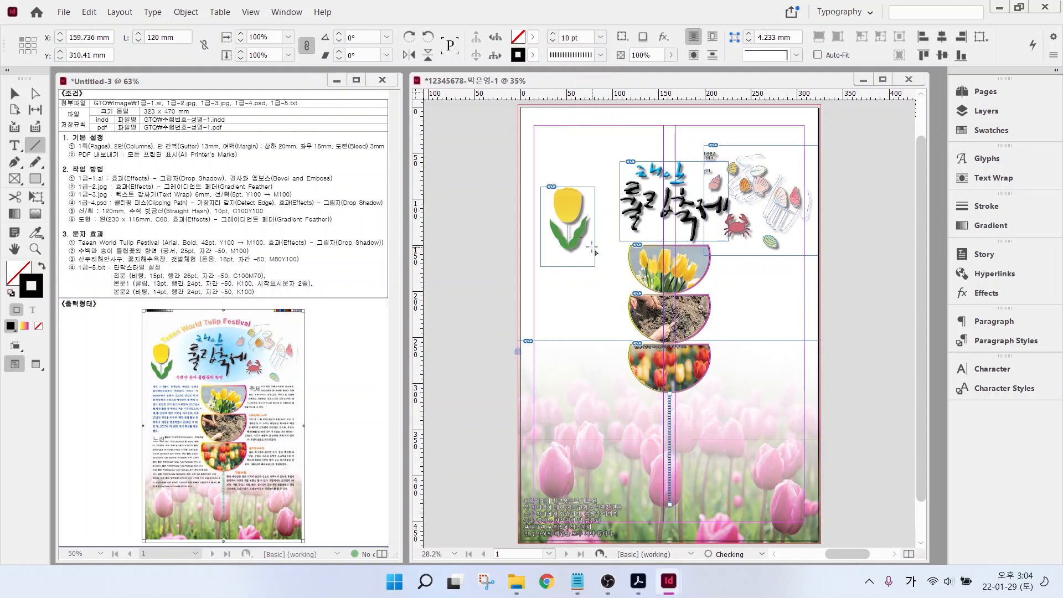
pyautogui.click(533, 55)
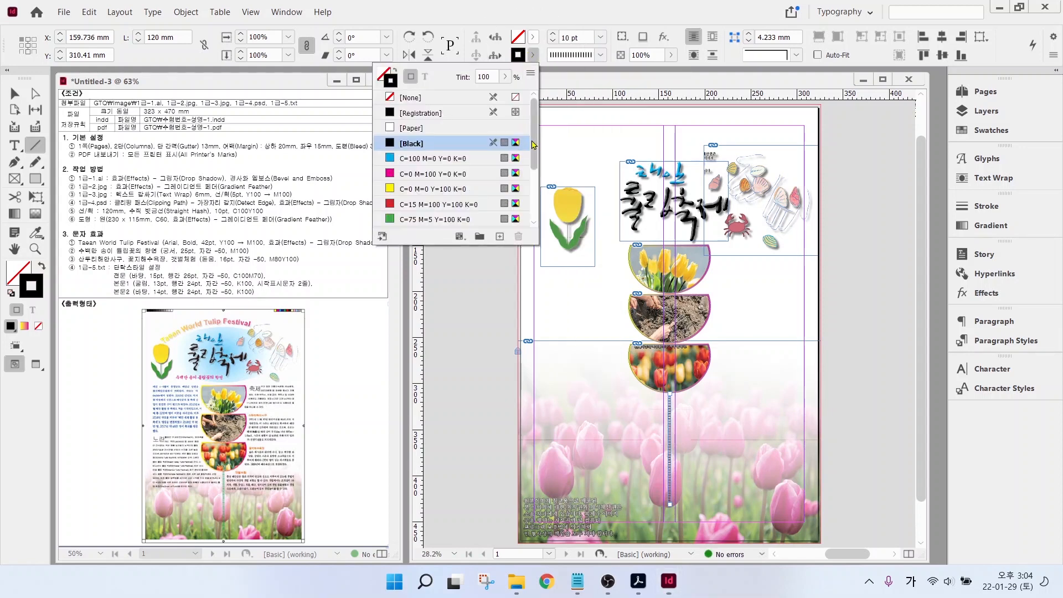
pyautogui.moveTo(535, 145); pyautogui.dragTo(537, 205)
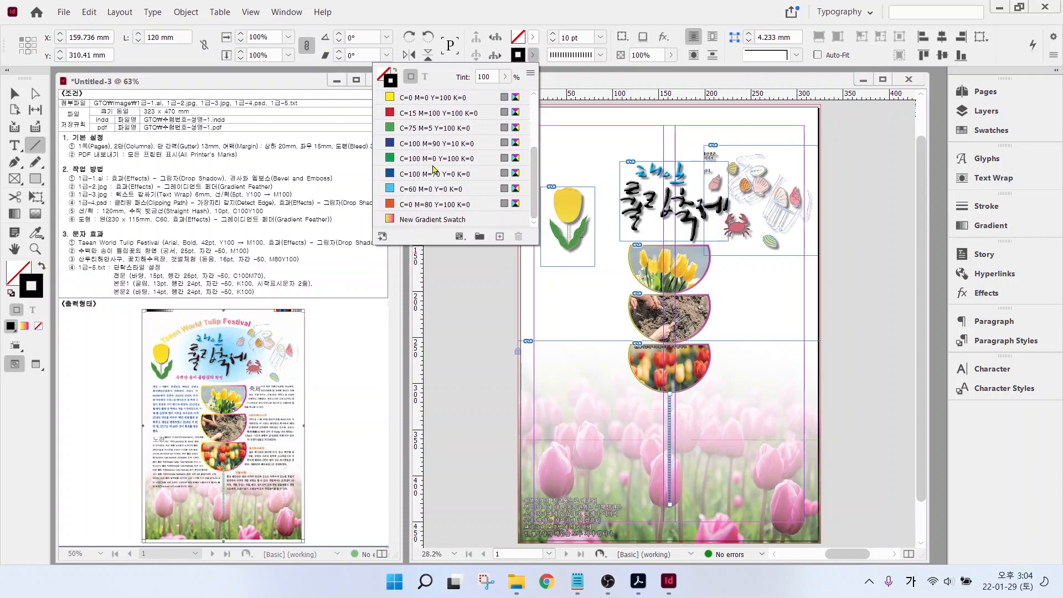
pyautogui.click(398, 158)
# - Nudge the stacked half-circle photo group downward
pyautogui.press('v')
pyautogui.click(692, 433)
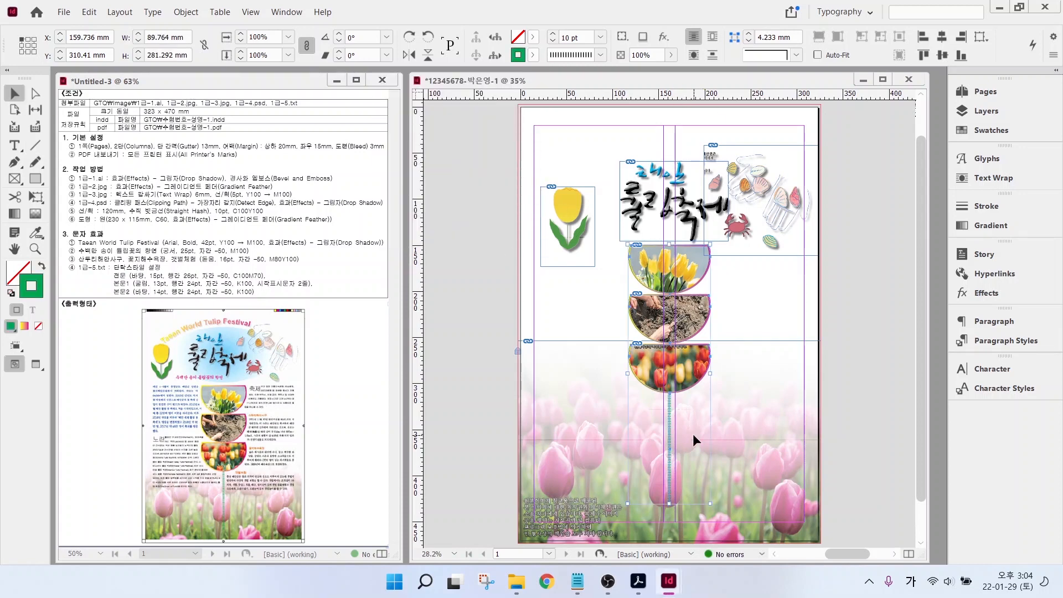
pyautogui.press('Down')
pyautogui.press('Down')
pyautogui.press('Down')
pyautogui.press('Down')
pyautogui.press('Down')
pyautogui.press('Down')
pyautogui.press('Down')
pyautogui.press('Down')
pyautogui.press('Down')
pyautogui.press('Down')
pyautogui.press('Down')
pyautogui.press('Down')
pyautogui.press('Down')
pyautogui.press('Down')
pyautogui.press('Down')
pyautogui.press('Down')
pyautogui.press('Down')
pyautogui.press('Down')
pyautogui.press('Down')
pyautogui.press('Down')
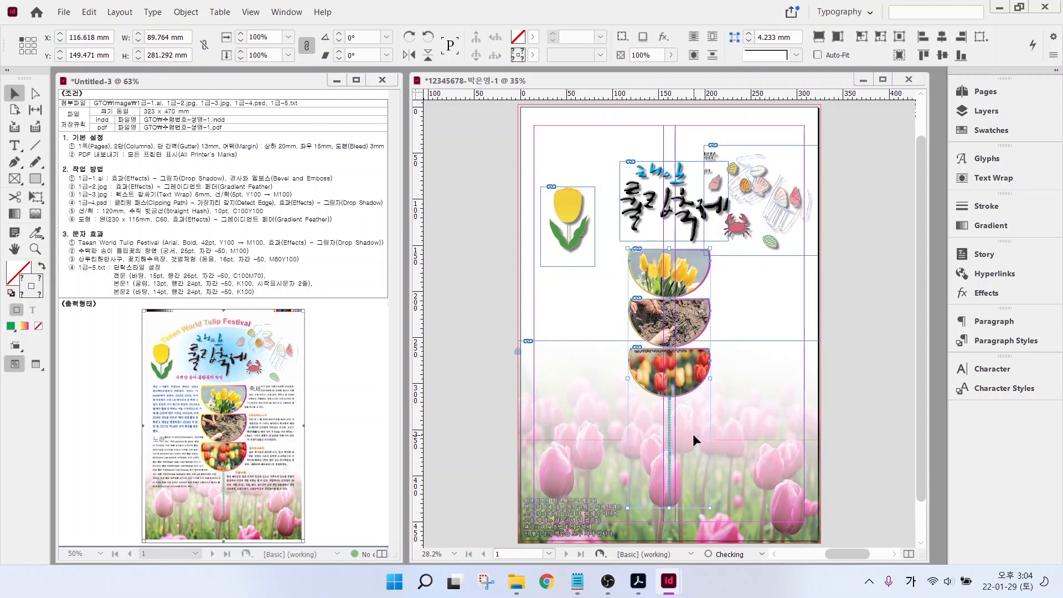
# - Draw an ellipse over the poster title with fill and stroke swapped so it has no stroke
pyautogui.click(447, 327)
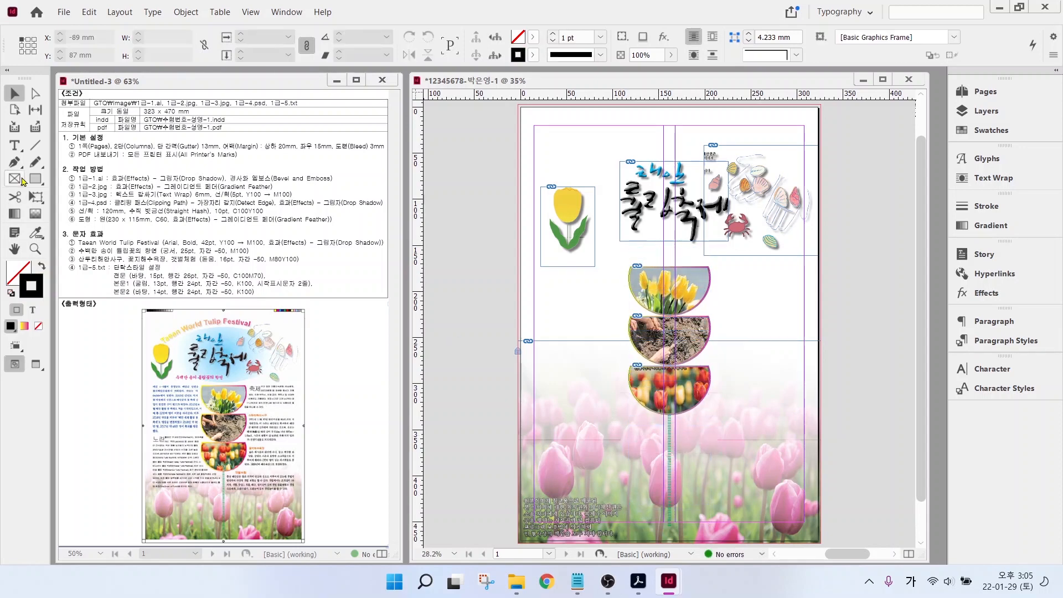
pyautogui.rightClick(36, 179)
pyautogui.click(73, 206)
pyautogui.moveTo(589, 176); pyautogui.dragTo(791, 301)
pyautogui.click(41, 268)
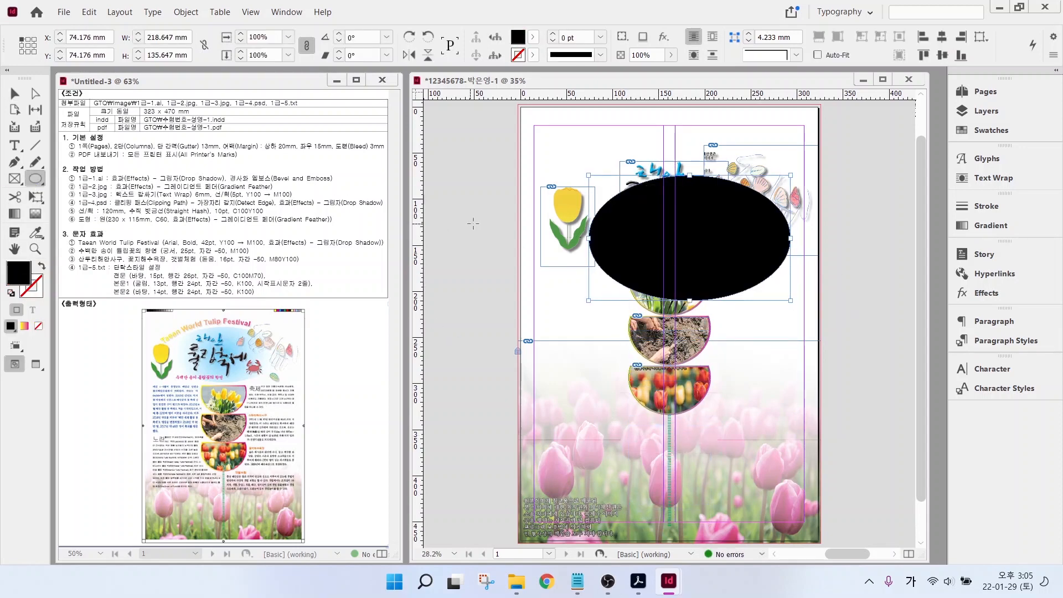
pyautogui.moveTo(85, 224); pyautogui.dragTo(217, 225)
pyautogui.press('Escape')
pyautogui.click(617, 229)
pyautogui.click(635, 236)
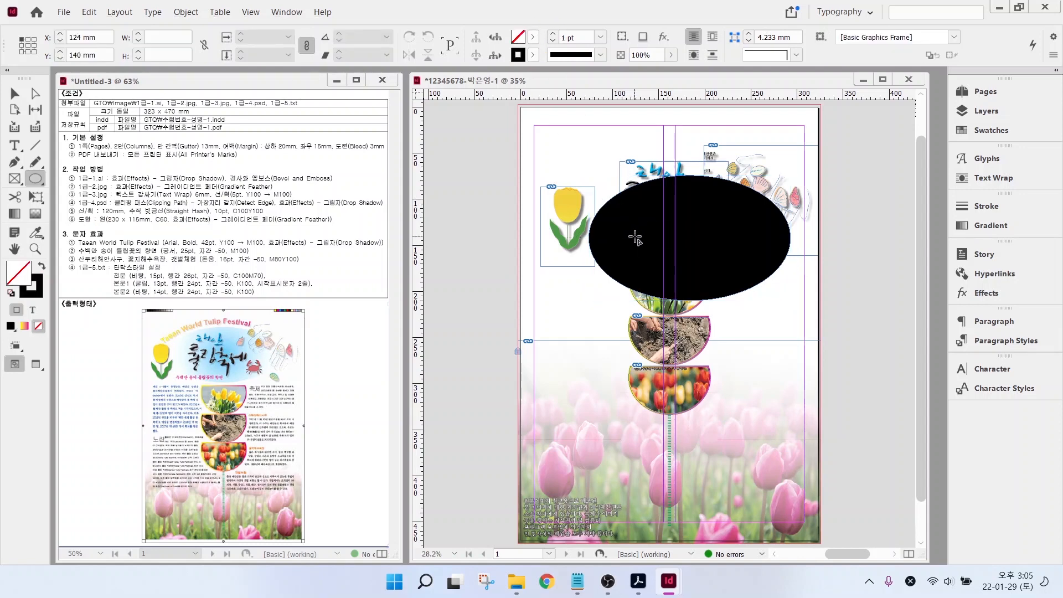
pyautogui.press('Escape')
pyautogui.click(15, 93)
pyautogui.click(632, 241)
# - Fill the ellipse with light cyan C=60 M=0 Y=0 K=0
pyautogui.click(533, 38)
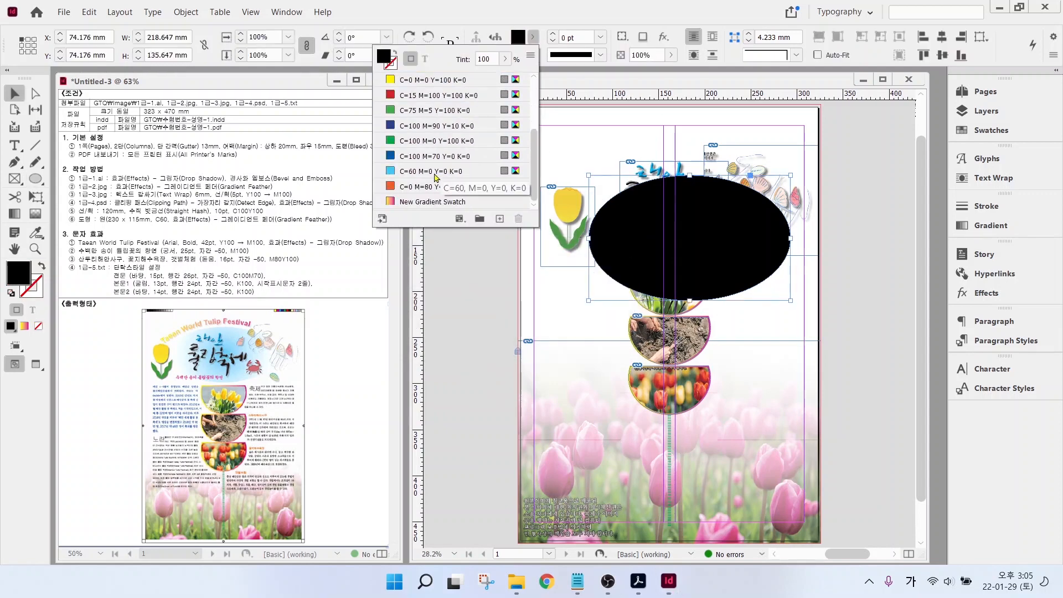
pyautogui.click(433, 140)
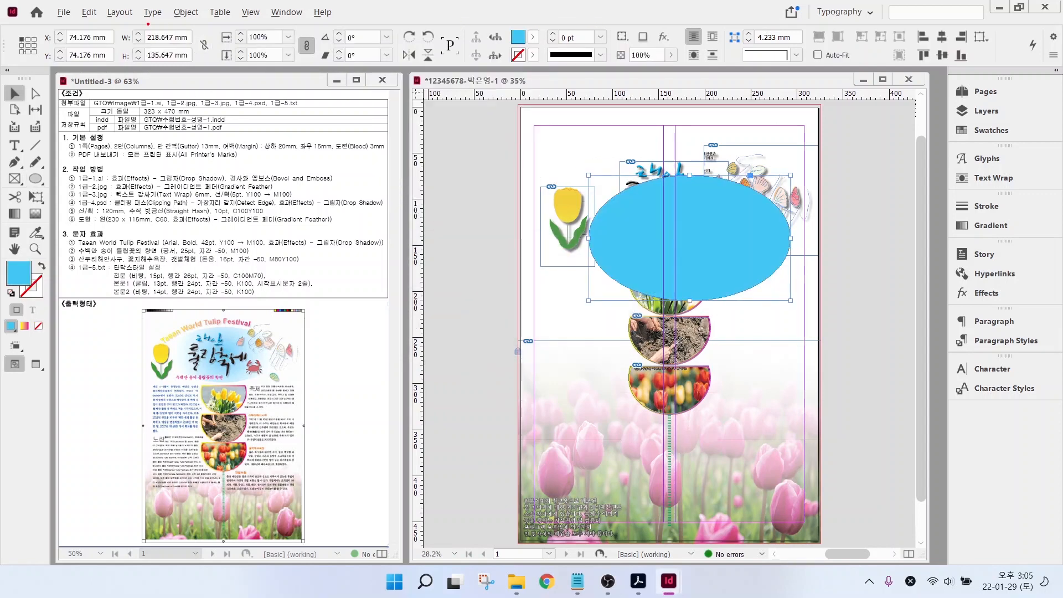
pyautogui.moveTo(148, 24); pyautogui.dragTo(199, 0)
pyautogui.moveTo(151, 66); pyautogui.dragTo(198, 101)
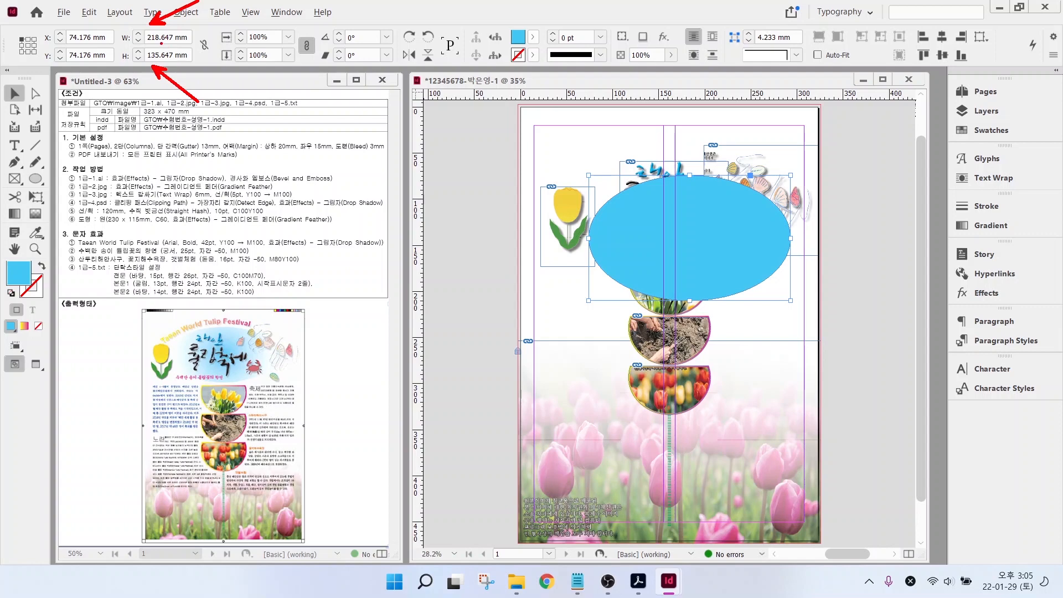
# - Size the ellipse to 230 mm wide by 115 mm high
pyautogui.tripleClick(166, 37)
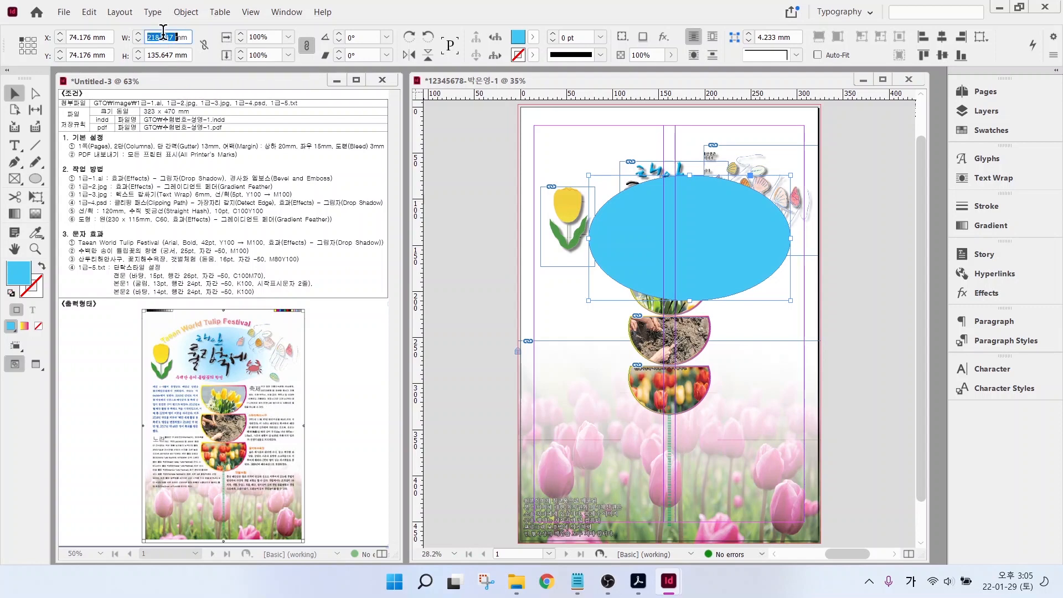
pyautogui.write('230')
pyautogui.press('Return')
pyautogui.tripleClick(167, 54)
pyautogui.write('115')
pyautogui.press('Return')
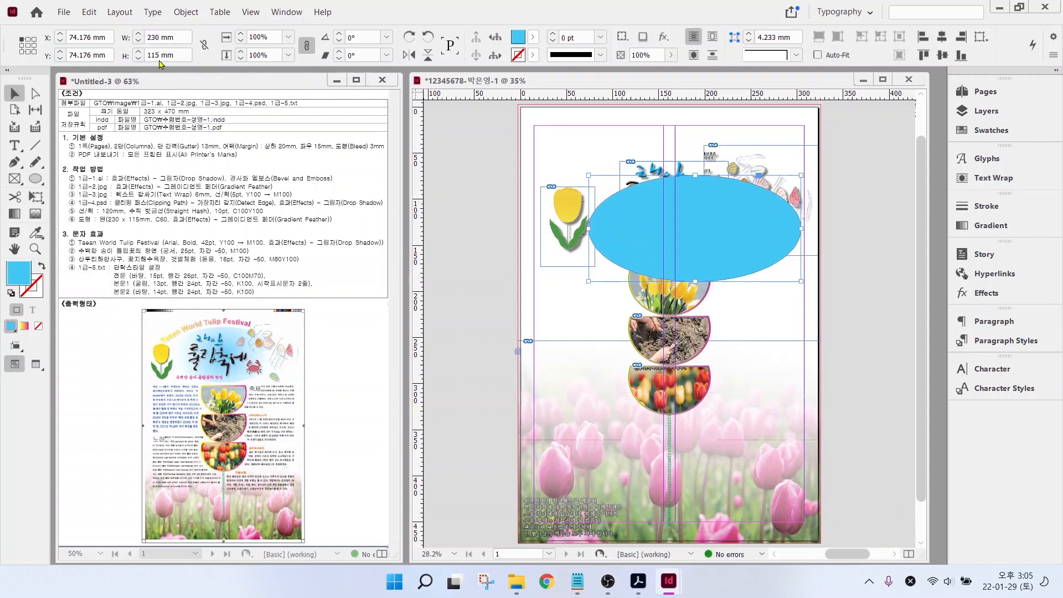
# - Open the Gradient Feather effect settings for the cyan ellipse
pyautogui.rightClick(629, 229)
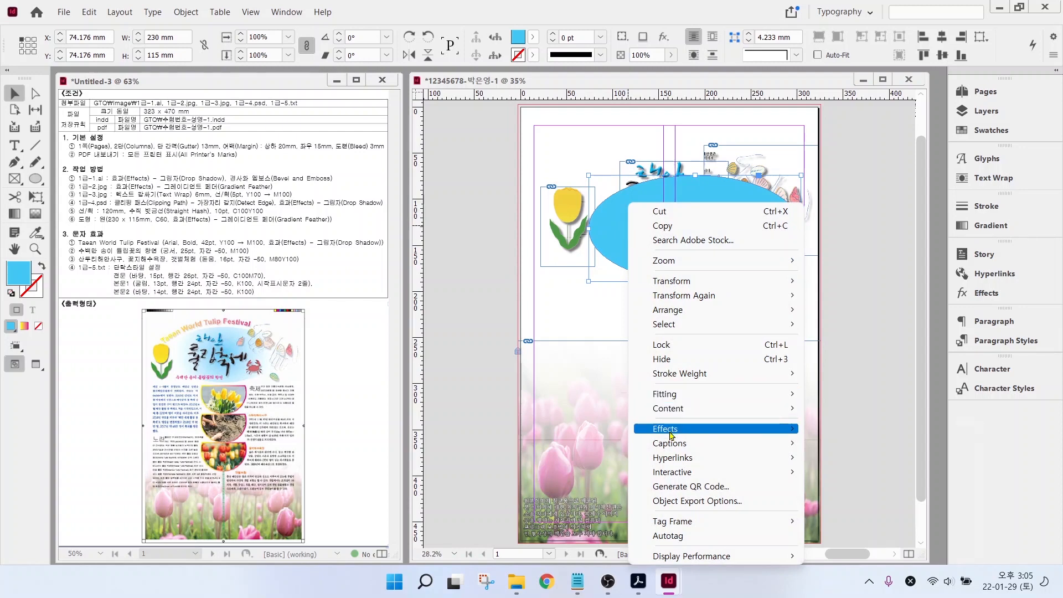
pyautogui.moveTo(671, 433)
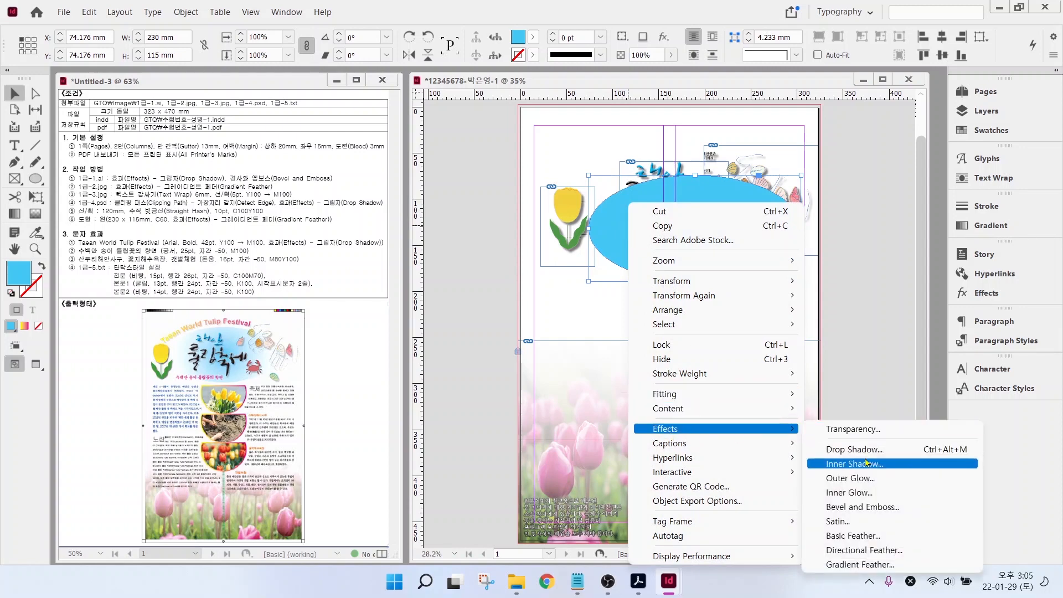
pyautogui.click(873, 565)
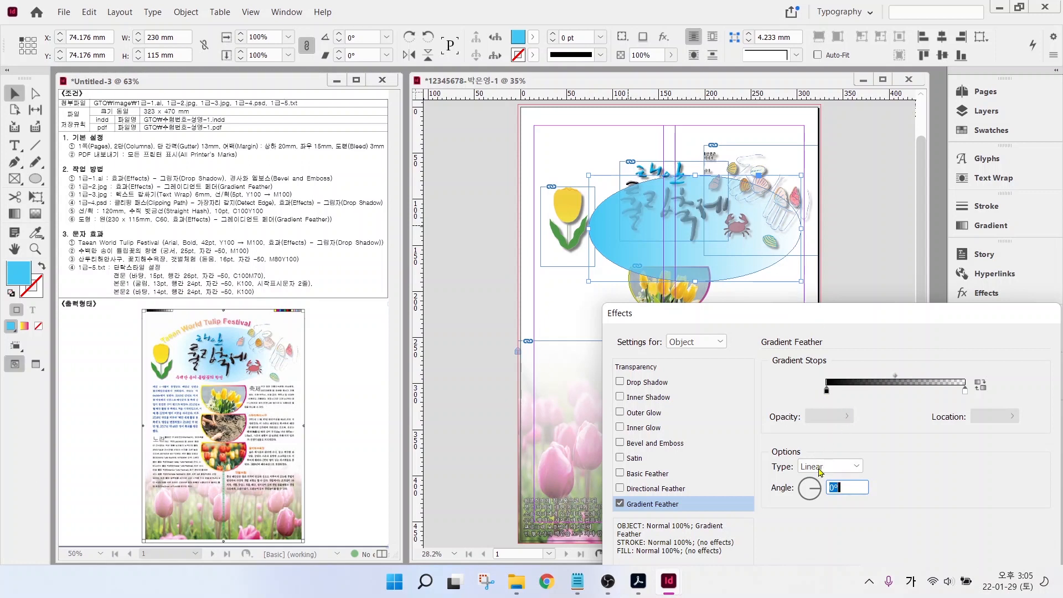
pyautogui.moveTo(833, 467)
pyautogui.mouseDown()
pyautogui.moveTo(783, 470)
pyautogui.moveTo(828, 475)
pyautogui.mouseUp()
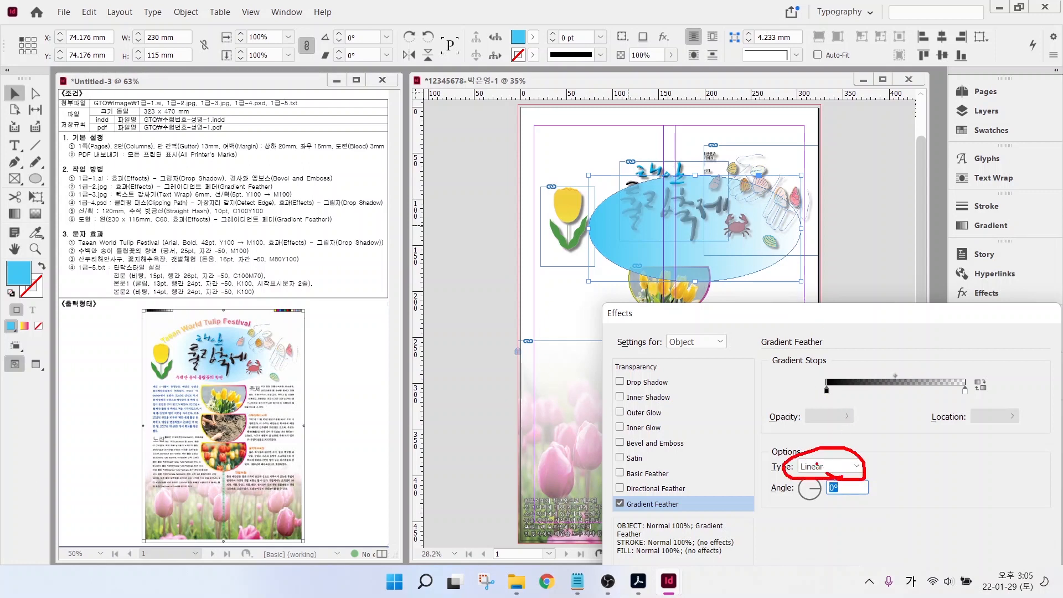
pyautogui.moveTo(619, 257)
pyautogui.mouseDown()
pyautogui.moveTo(770, 262)
pyautogui.moveTo(754, 254)
pyautogui.moveTo(761, 278)
pyautogui.mouseUp()
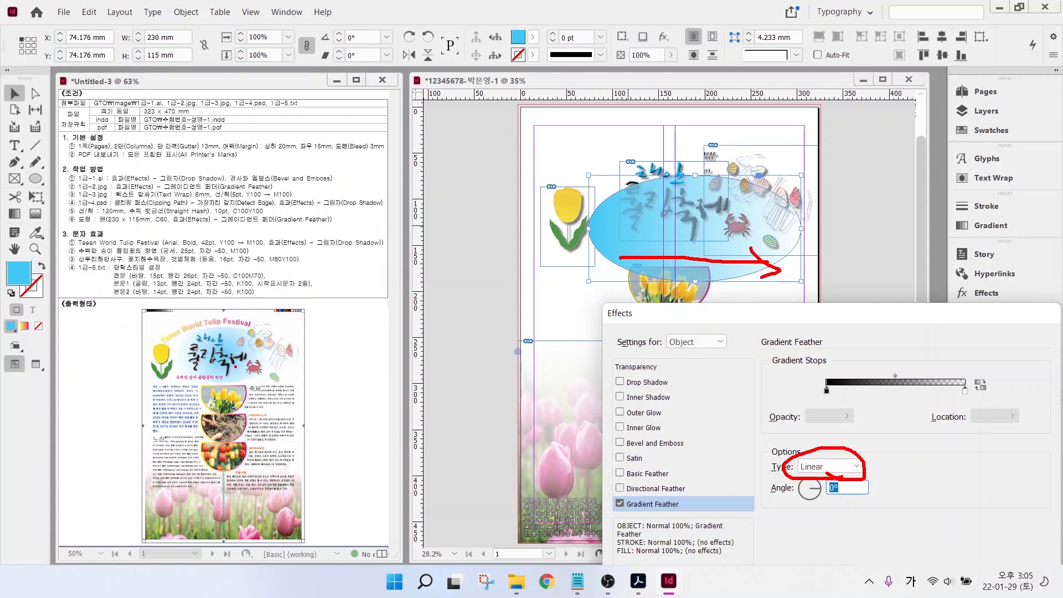
pyautogui.moveTo(237, 369)
pyautogui.mouseDown()
pyautogui.moveTo(203, 354)
pyautogui.moveTo(200, 370)
pyautogui.moveTo(243, 385)
pyautogui.mouseUp()
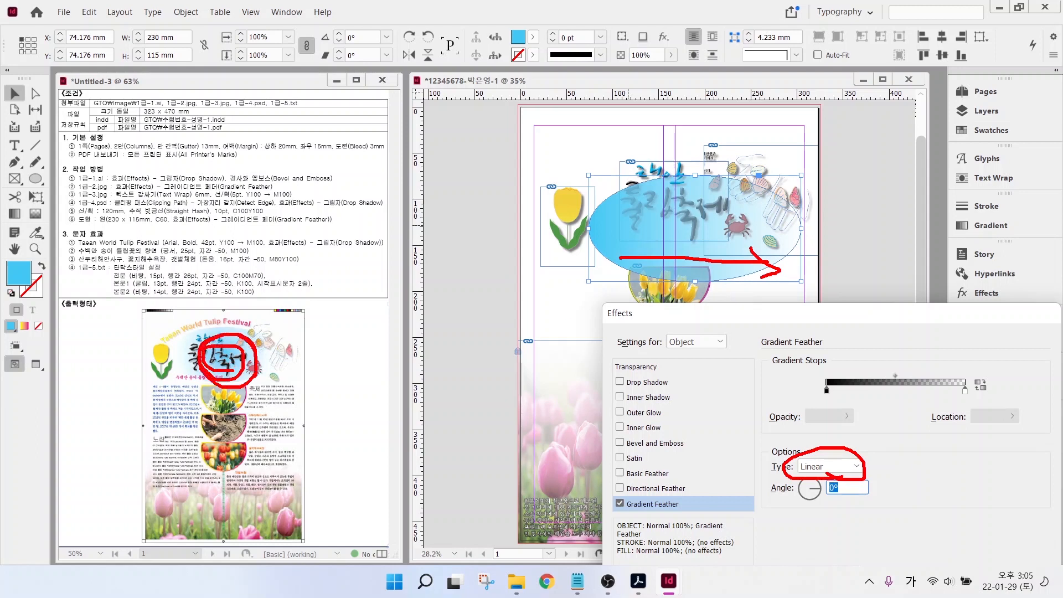
pyautogui.moveTo(872, 435); pyautogui.dragTo(825, 459)
pyautogui.press('Escape')
# - Apply a Radial gradient feather, then move the ellipse up-left around the title
pyautogui.click(847, 468)
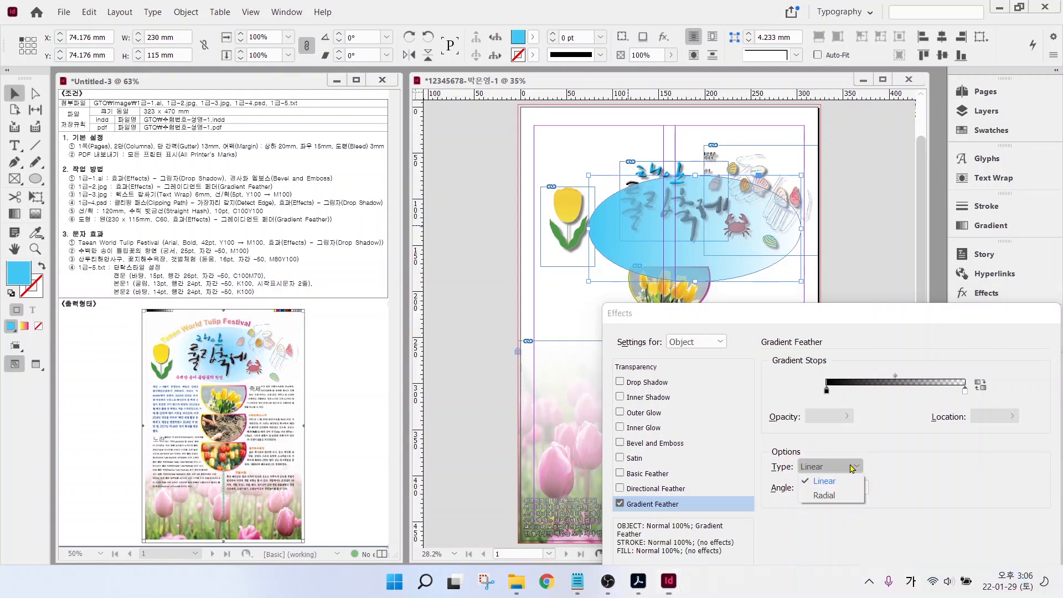
pyautogui.click(830, 495)
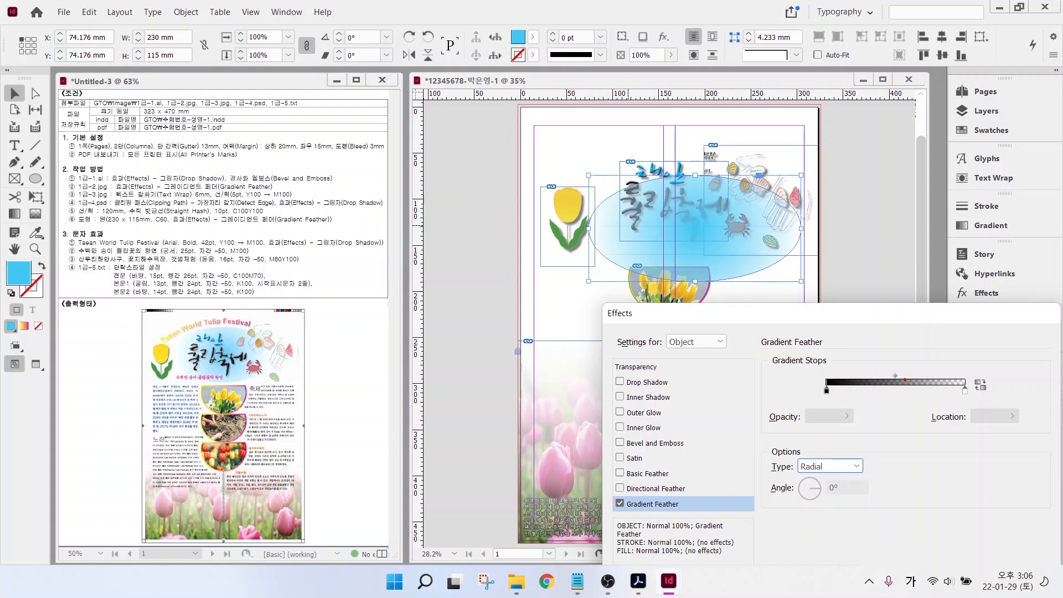
pyautogui.moveTo(906, 383)
pyautogui.mouseDown()
pyautogui.moveTo(883, 357)
pyautogui.moveTo(909, 382)
pyautogui.moveTo(868, 378)
pyautogui.mouseUp()
pyautogui.moveTo(829, 322); pyautogui.dragTo(786, 221)
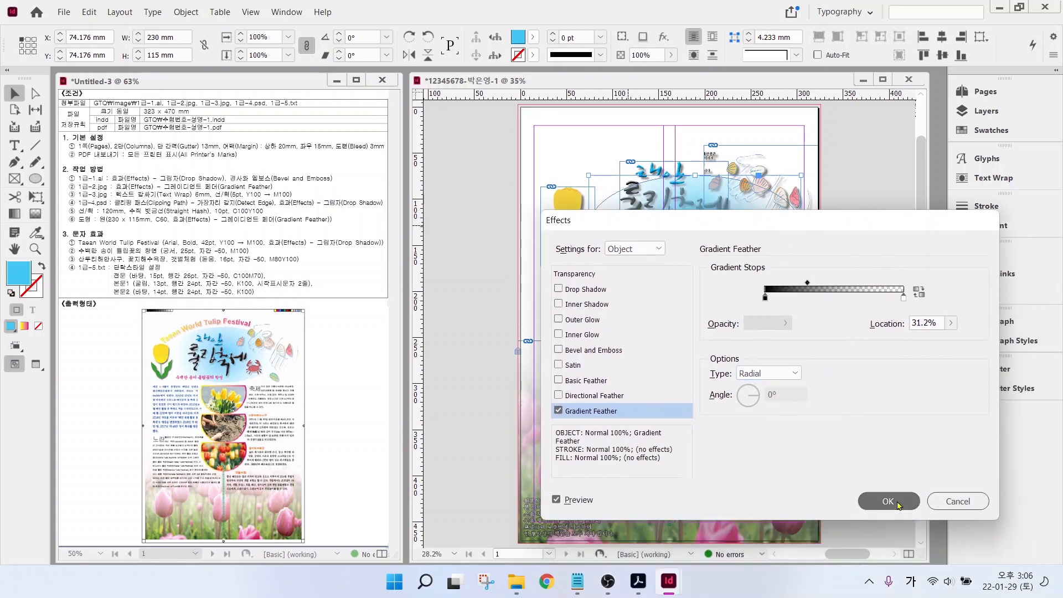
pyautogui.click(883, 499)
pyautogui.moveTo(686, 243); pyautogui.dragTo(659, 221)
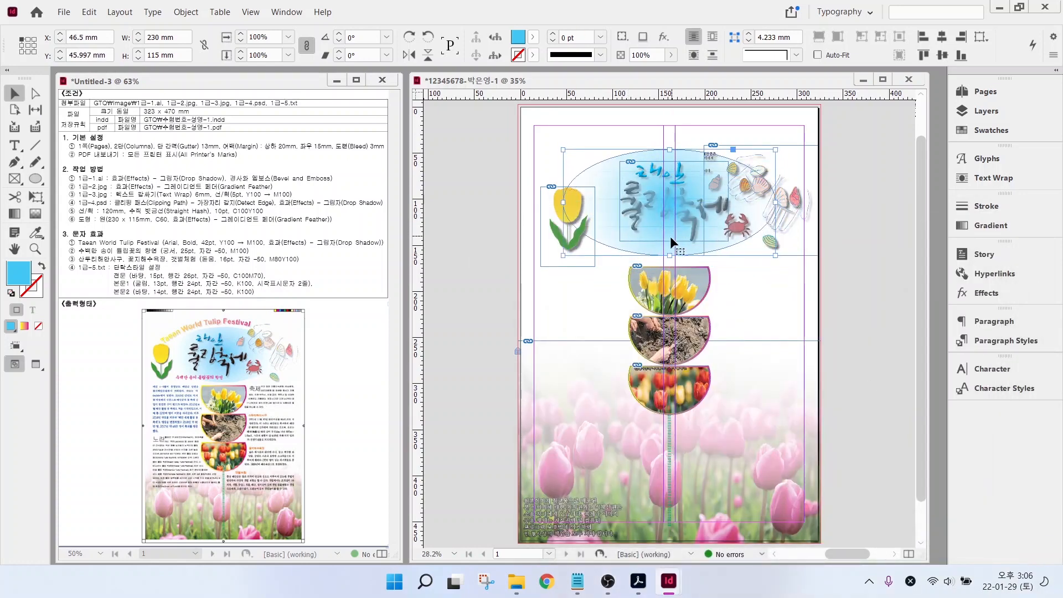
# - Send the feathered cyan ellipse to the back so the title, tulip and crab sit on top
pyautogui.click(590, 155)
pyautogui.click(604, 176)
pyautogui.rightClick(605, 177)
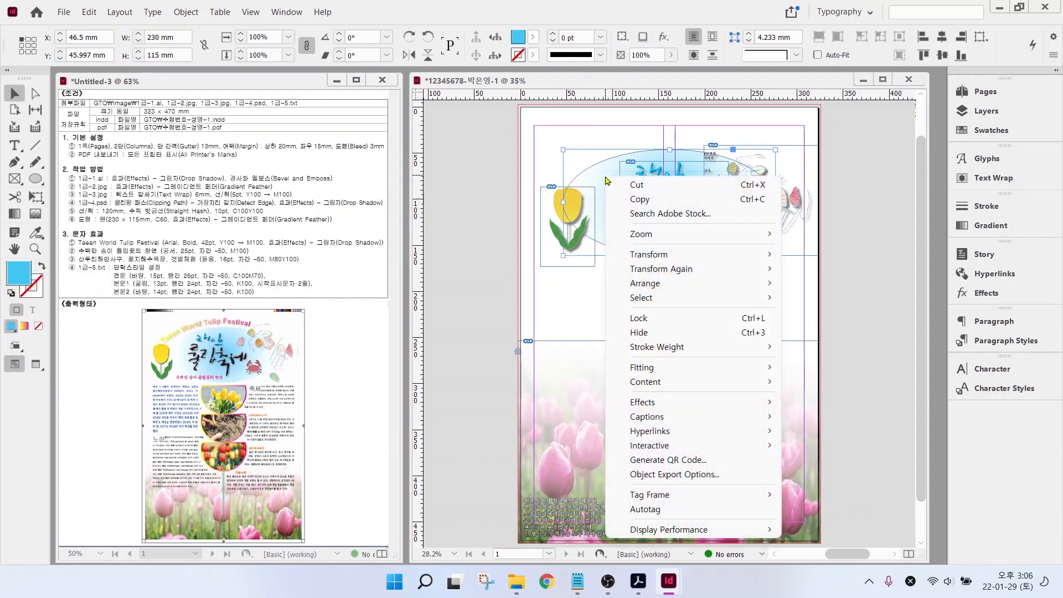
pyautogui.moveTo(664, 291)
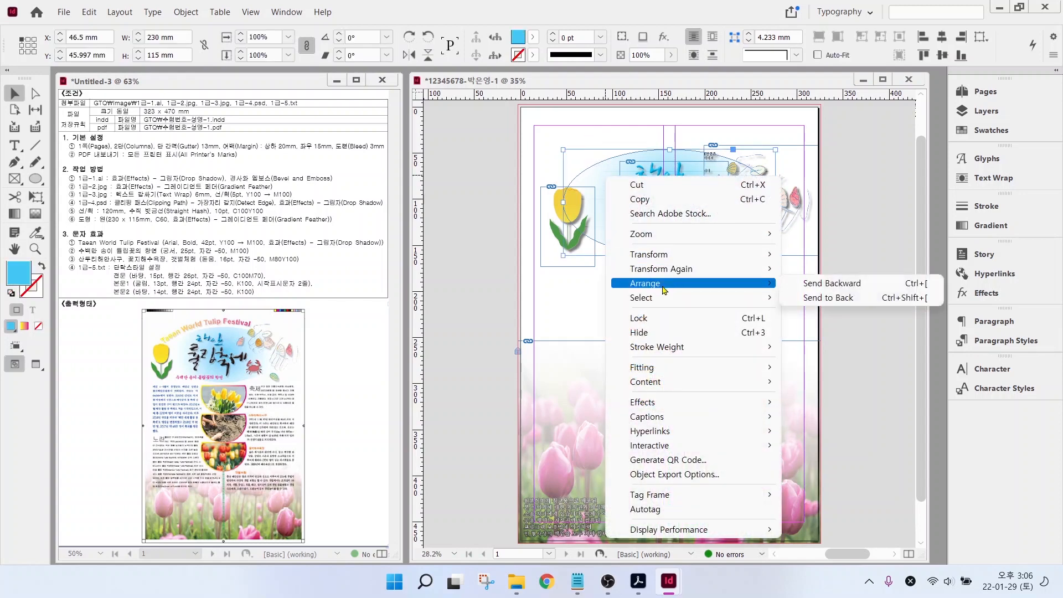
pyautogui.click(839, 300)
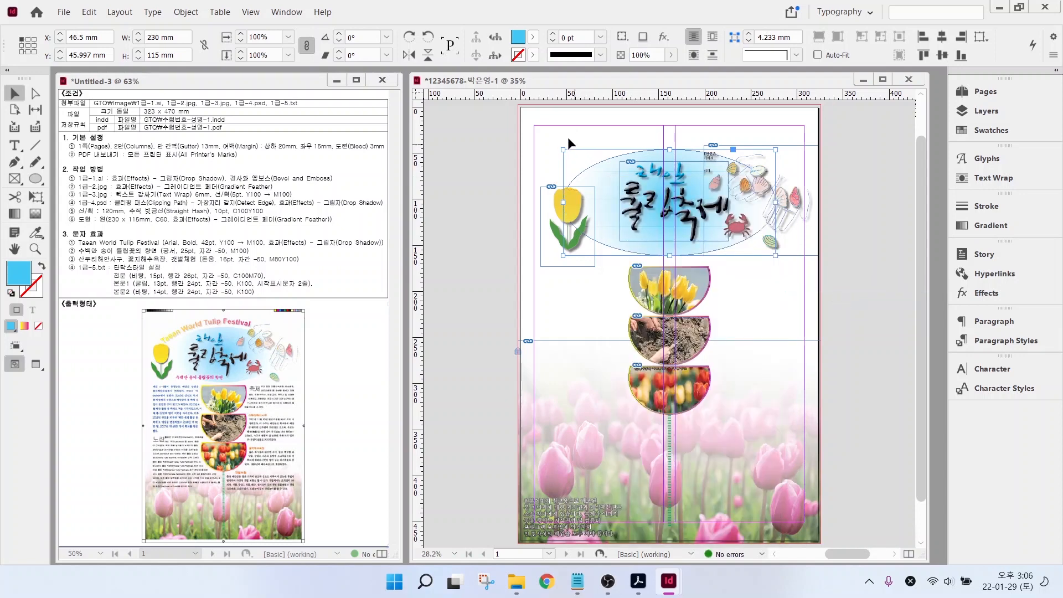
pyautogui.click(715, 275)
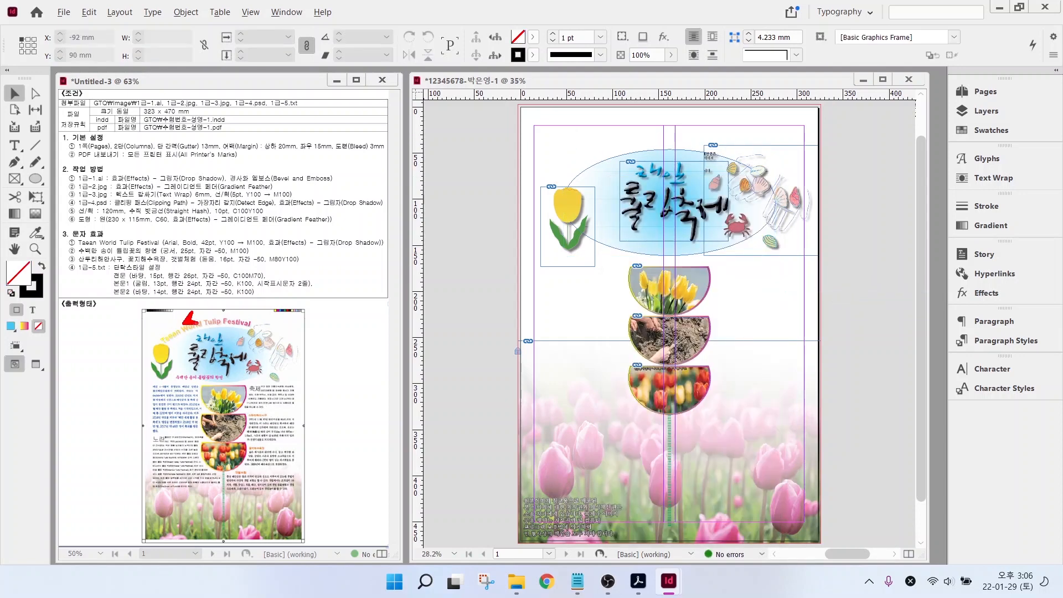
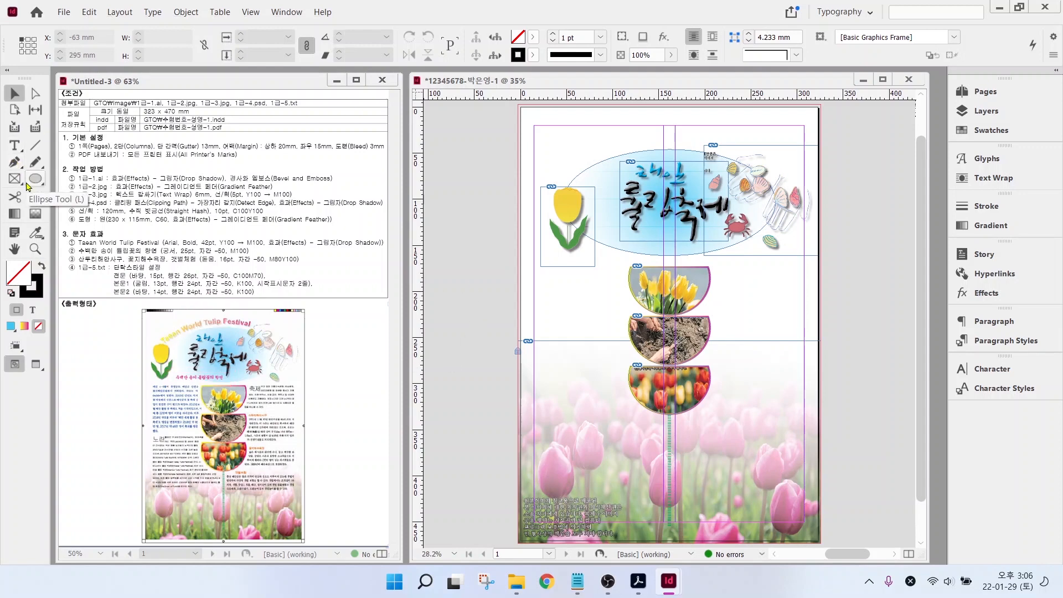
# - Draw a curved pen path from the tulip frame, arcing over the title ellipse to its right side
pyautogui.click(17, 162)
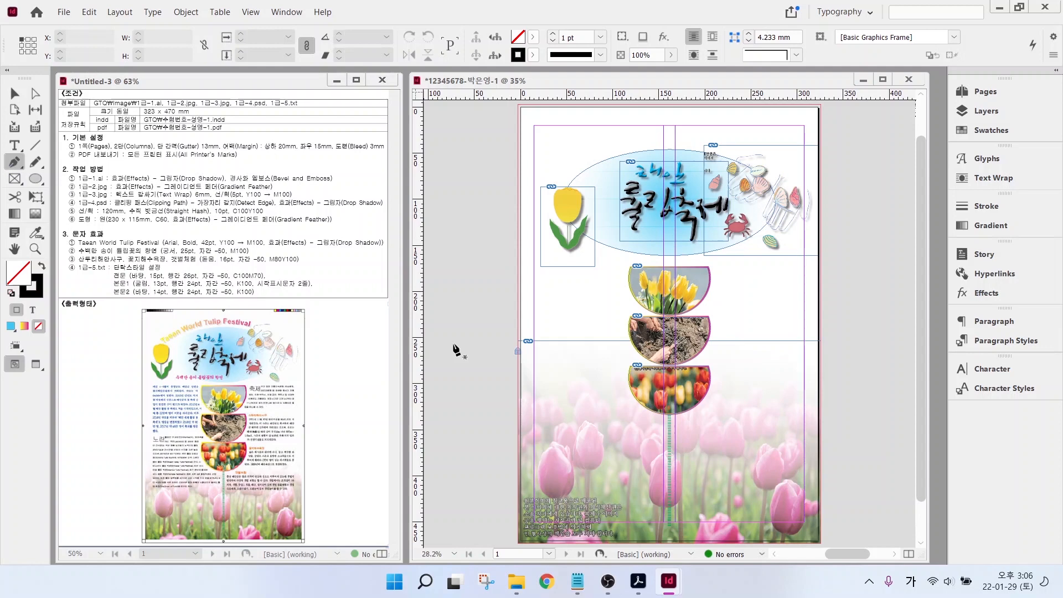
pyautogui.click(566, 190)
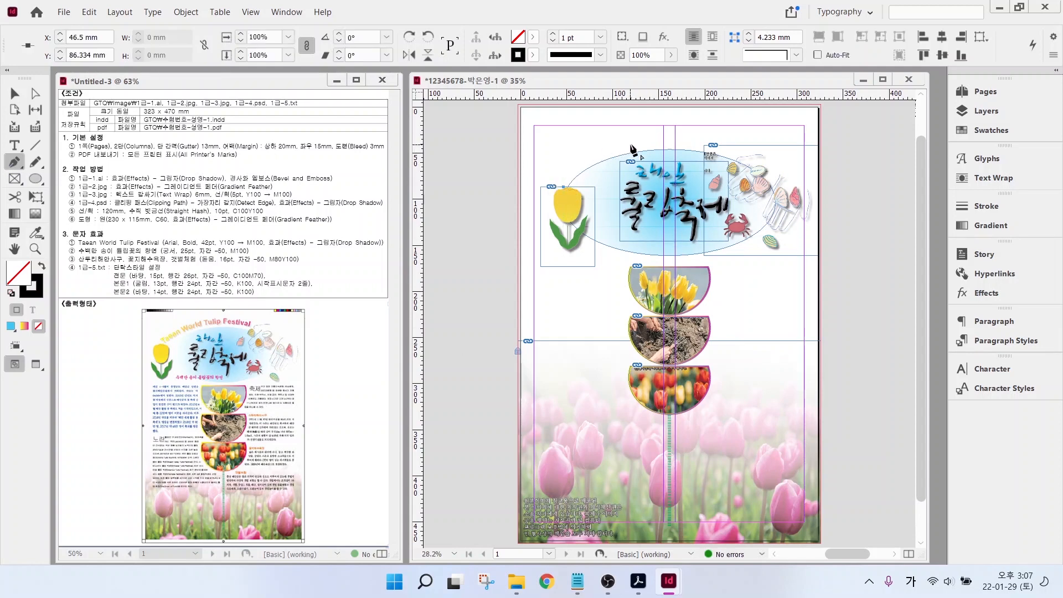
pyautogui.moveTo(642, 146); pyautogui.dragTo(703, 138)
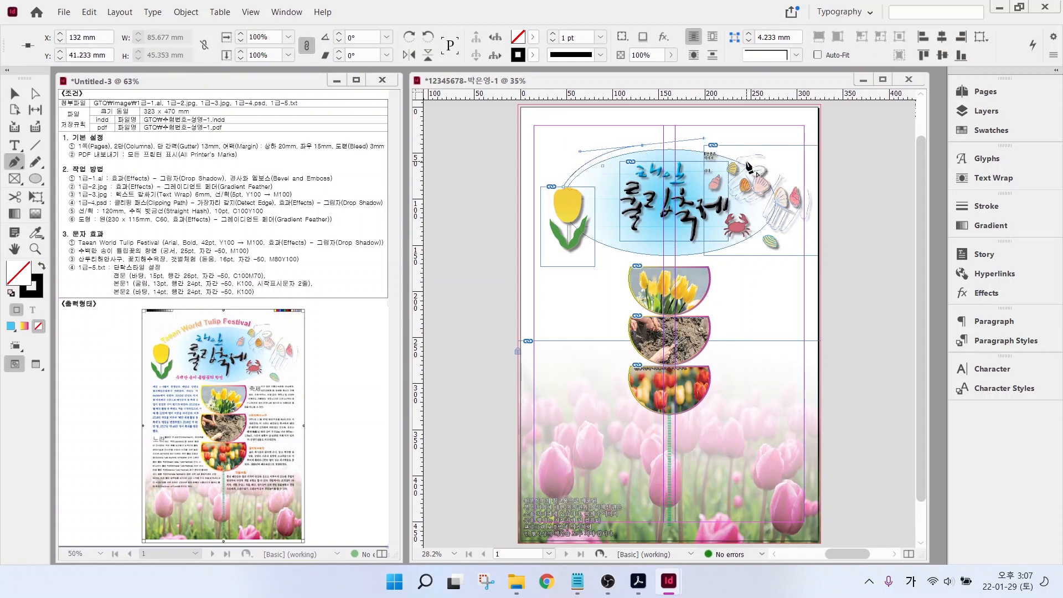
pyautogui.click(747, 163)
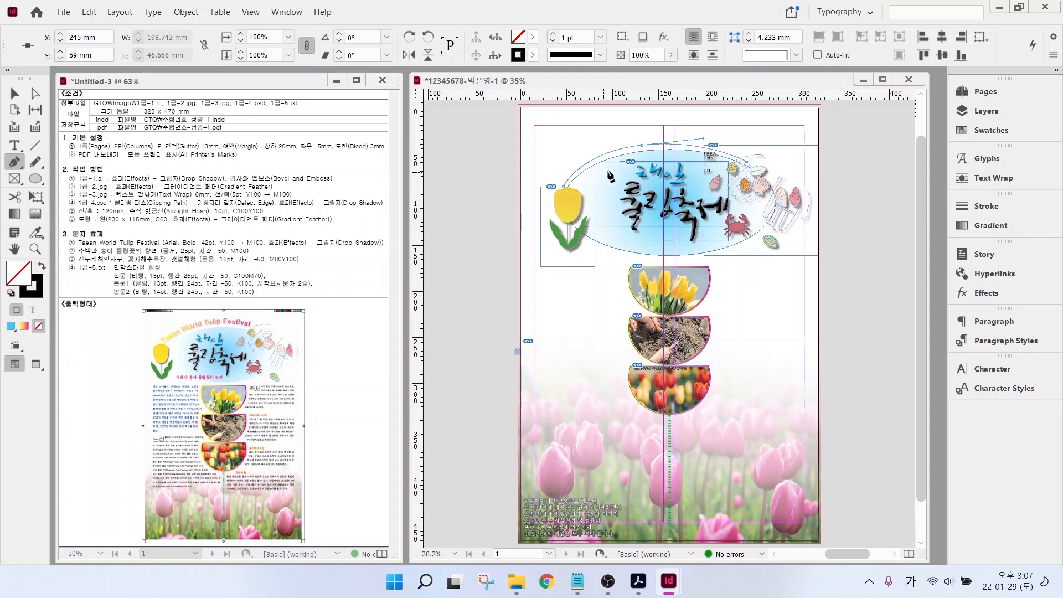
pyautogui.hotkey('ctrl', '=')
pyautogui.hotkey('ctrl', '=')
pyautogui.press('t')
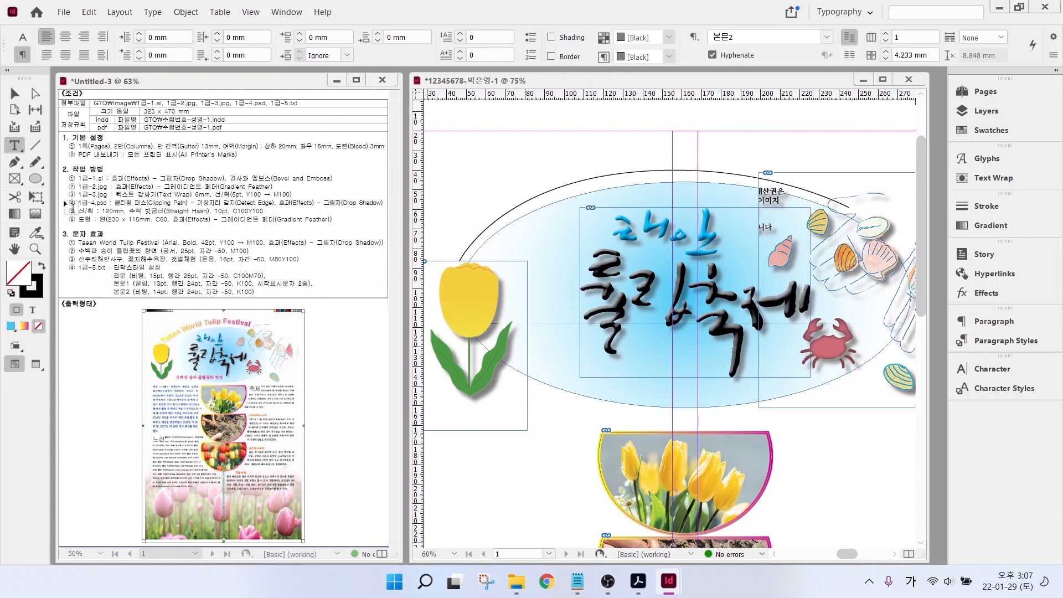
# - Type 'Taean World Tulip Festival' along the arc with Type on a Path, then select it
pyautogui.click(14, 145)
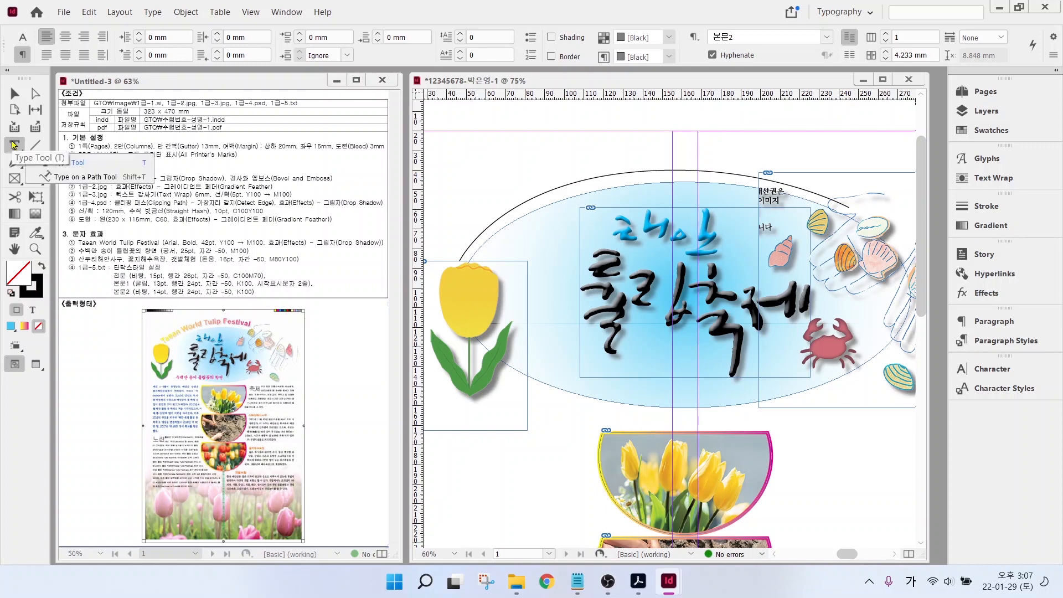
pyautogui.click(88, 177)
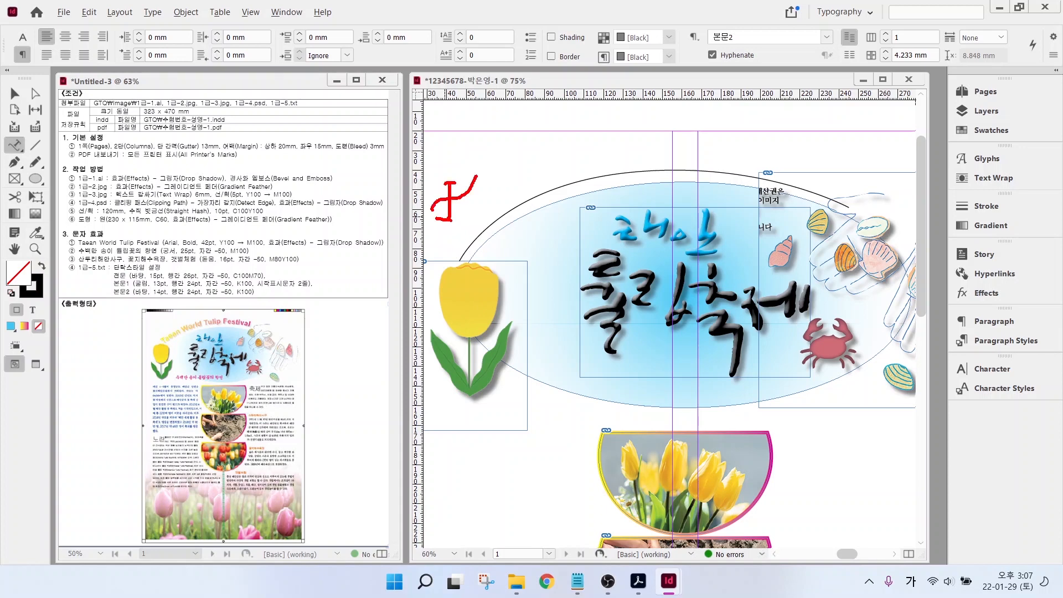
pyautogui.press('Escape')
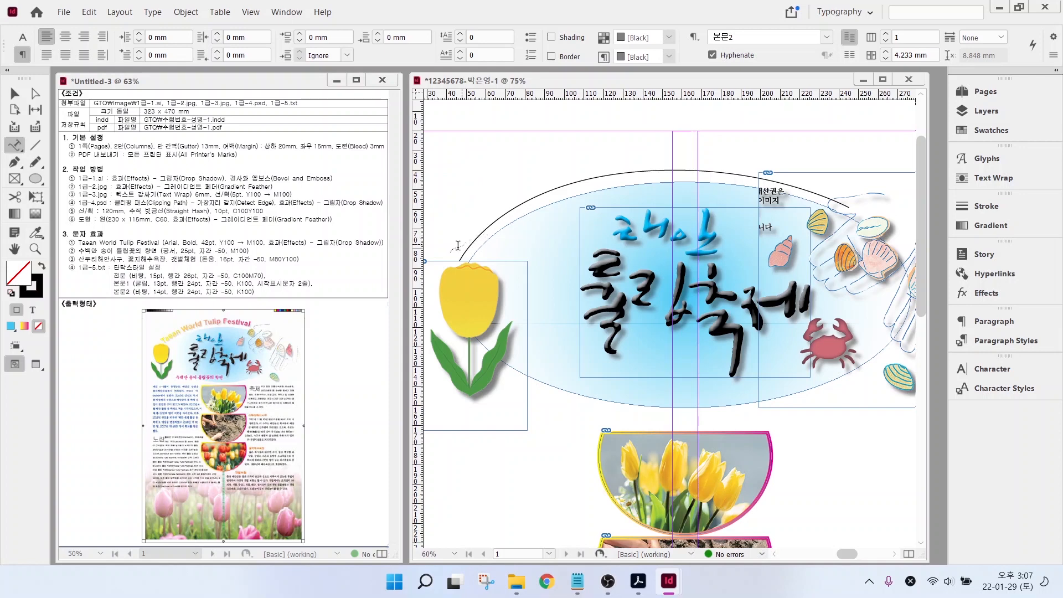
pyautogui.click(475, 238)
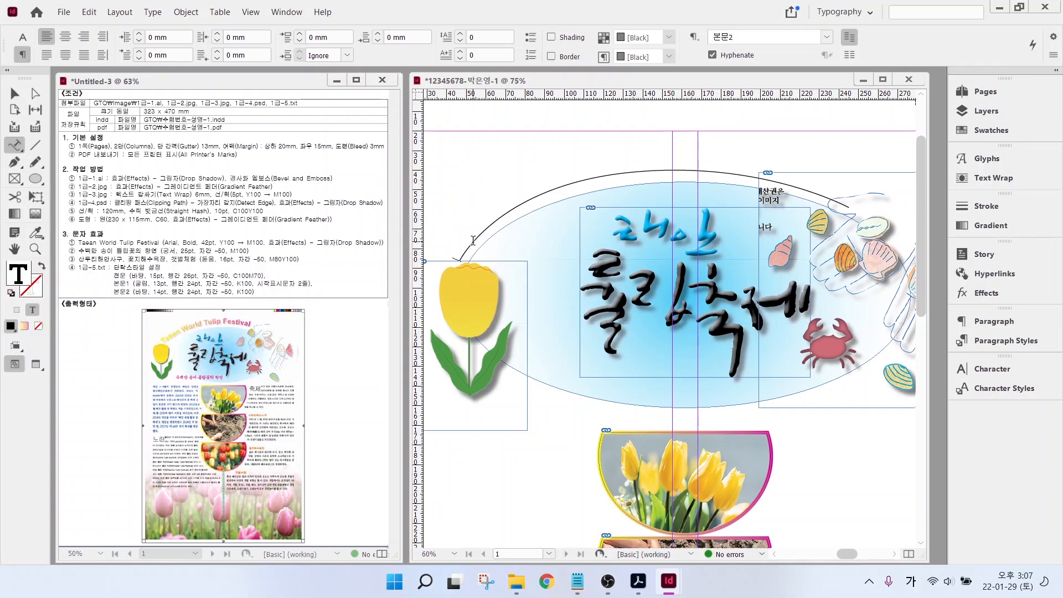
pyautogui.press('Hangul')
pyautogui.write('Taean World Tulip Festival')
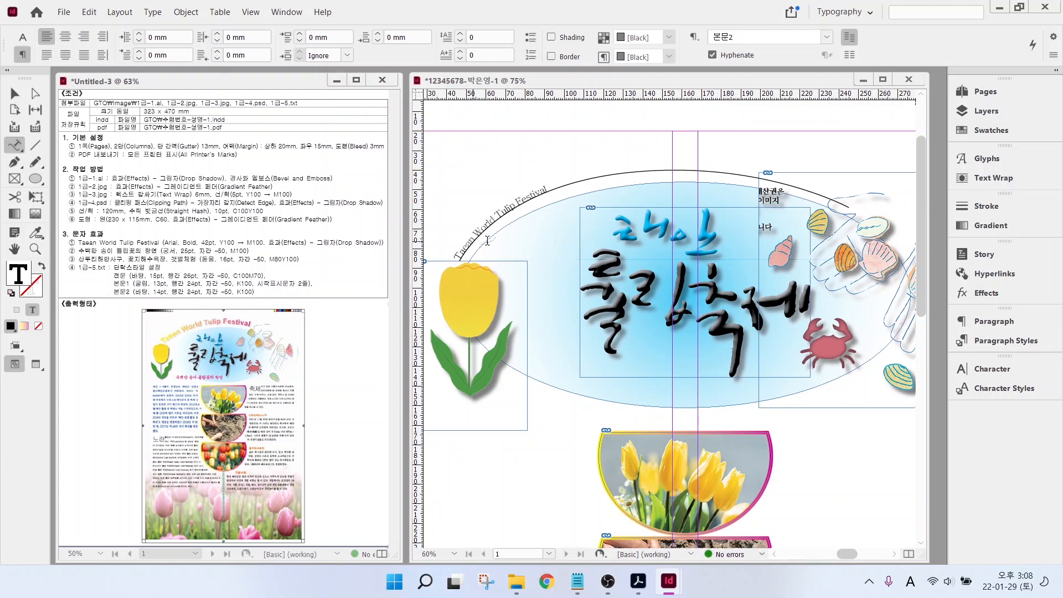
pyautogui.moveTo(549, 185); pyautogui.dragTo(455, 258)
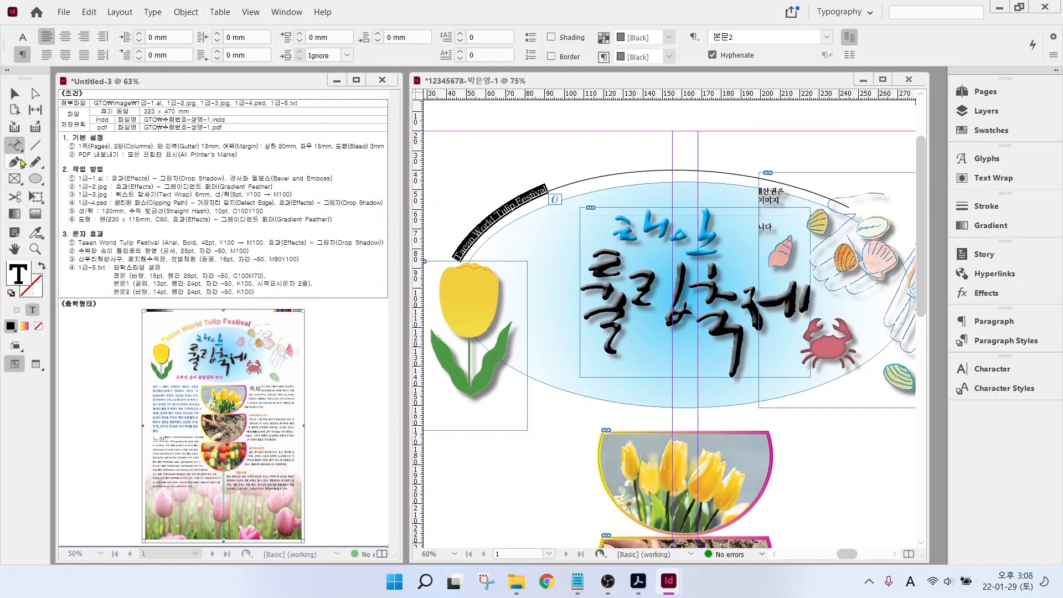
# - Set the arc title to Arial Bold 42 pt
pyautogui.click(22, 37)
pyautogui.click(143, 37)
pyautogui.click(83, 119)
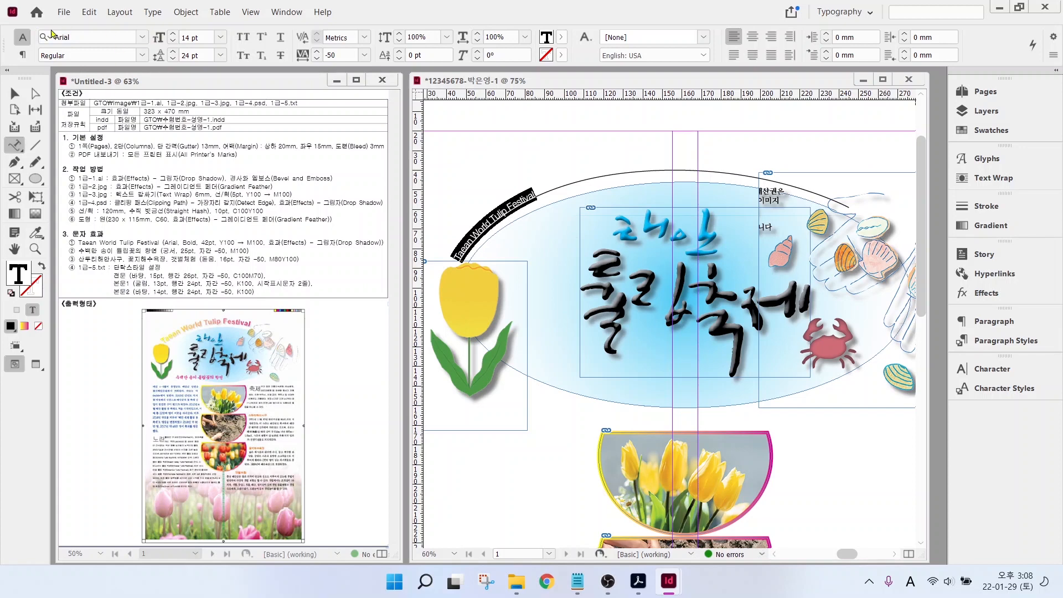
pyautogui.click(143, 56)
pyautogui.click(61, 157)
pyautogui.click(220, 37)
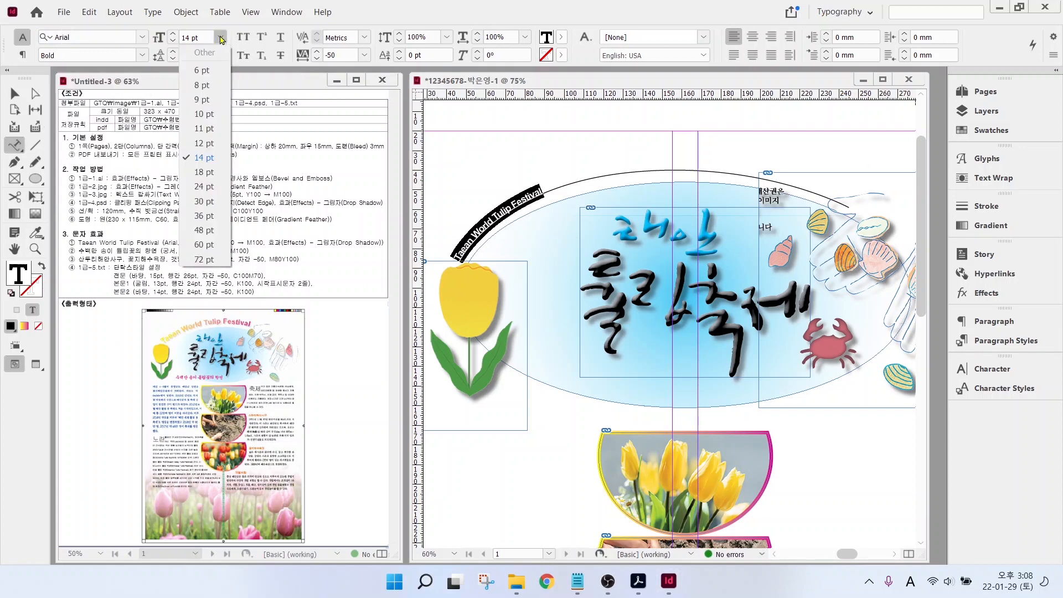
pyautogui.click(196, 217)
pyautogui.click(173, 34)
pyautogui.click(173, 34)
pyautogui.click(172, 34)
pyautogui.click(173, 34)
pyautogui.click(173, 34)
pyautogui.click(172, 34)
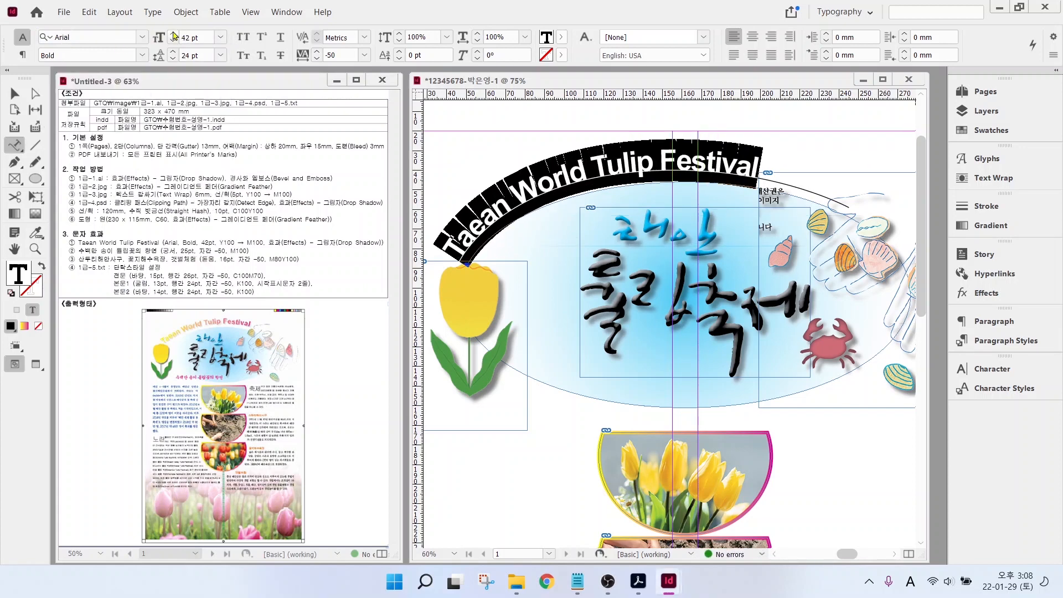
# - Fill the arc title with the New Gradient Swatch
pyautogui.click(562, 38)
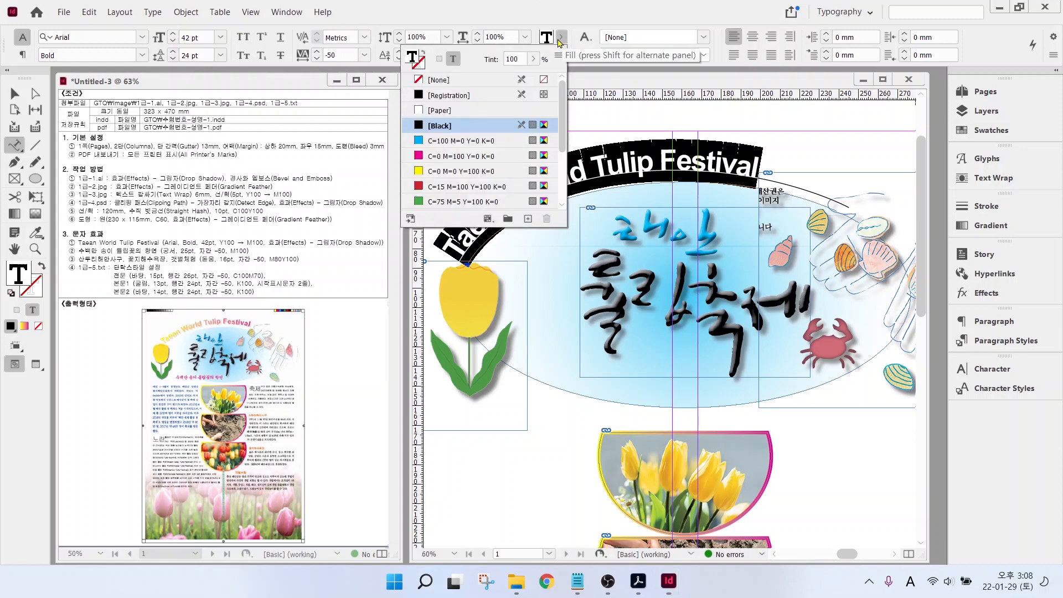
pyautogui.moveTo(563, 131); pyautogui.dragTo(565, 185)
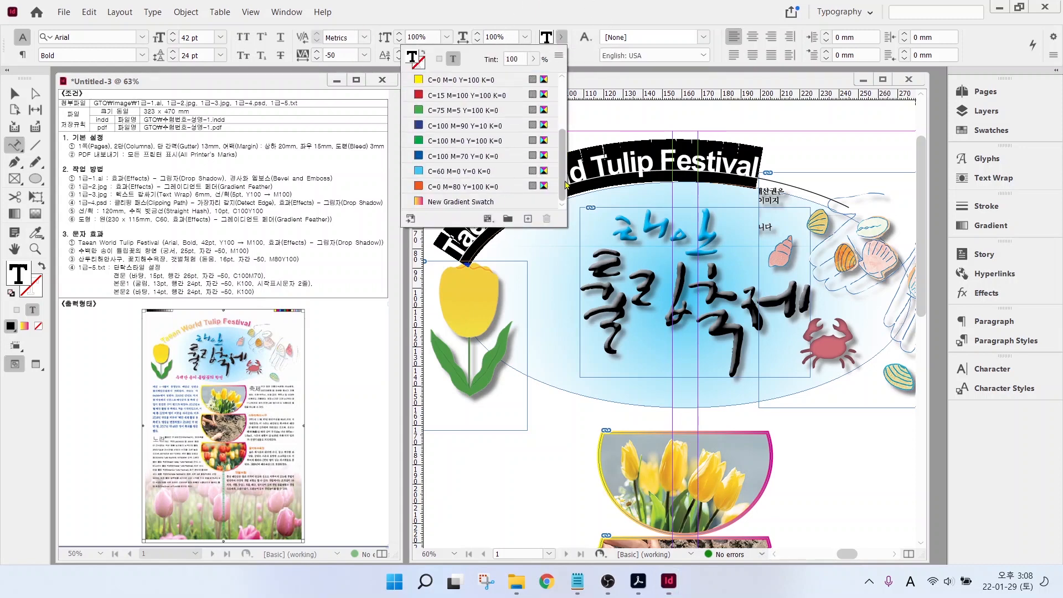
pyautogui.click(468, 203)
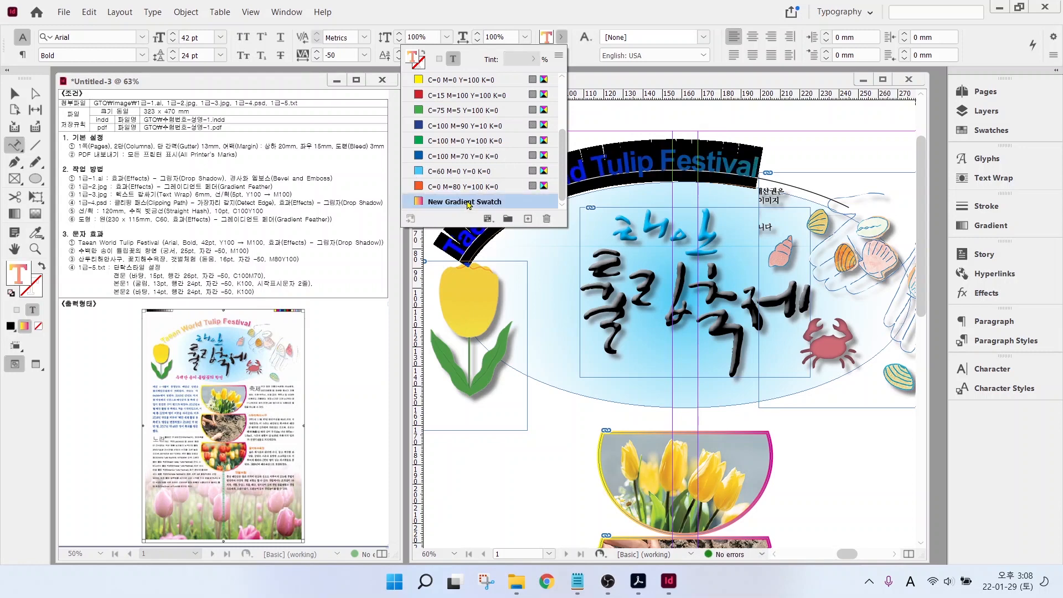
pyautogui.click(622, 82)
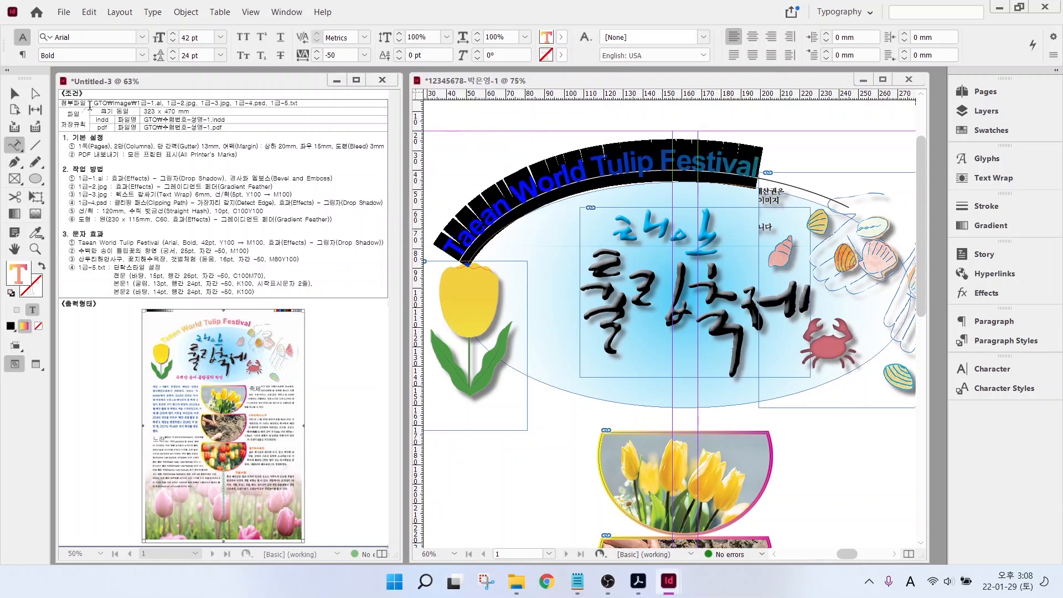
# - Set the arc path's stroke to None and nudge the heading to X 43.5 mm
pyautogui.click(14, 93)
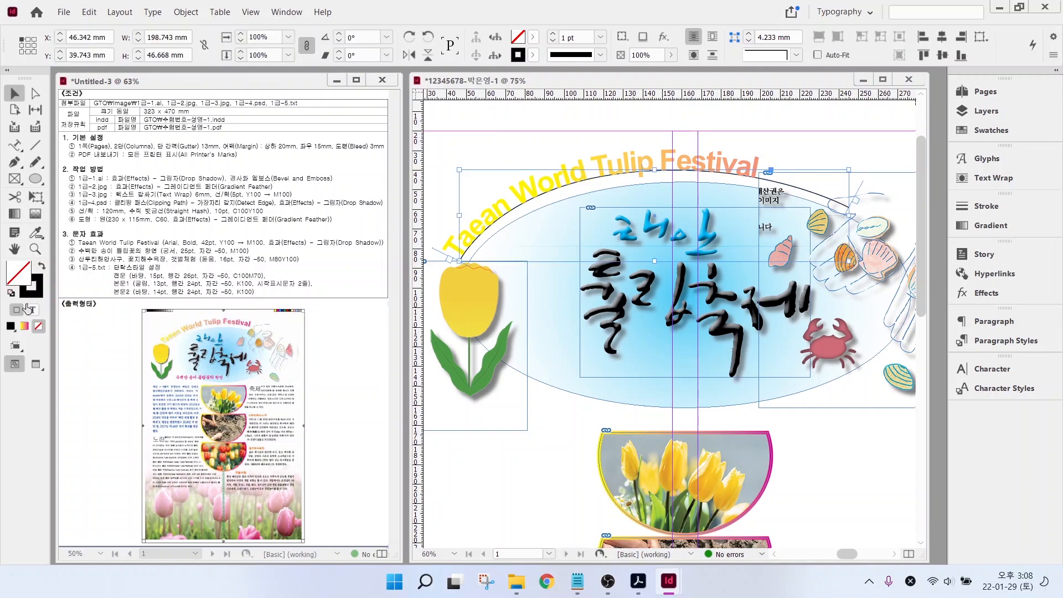
pyautogui.click(34, 287)
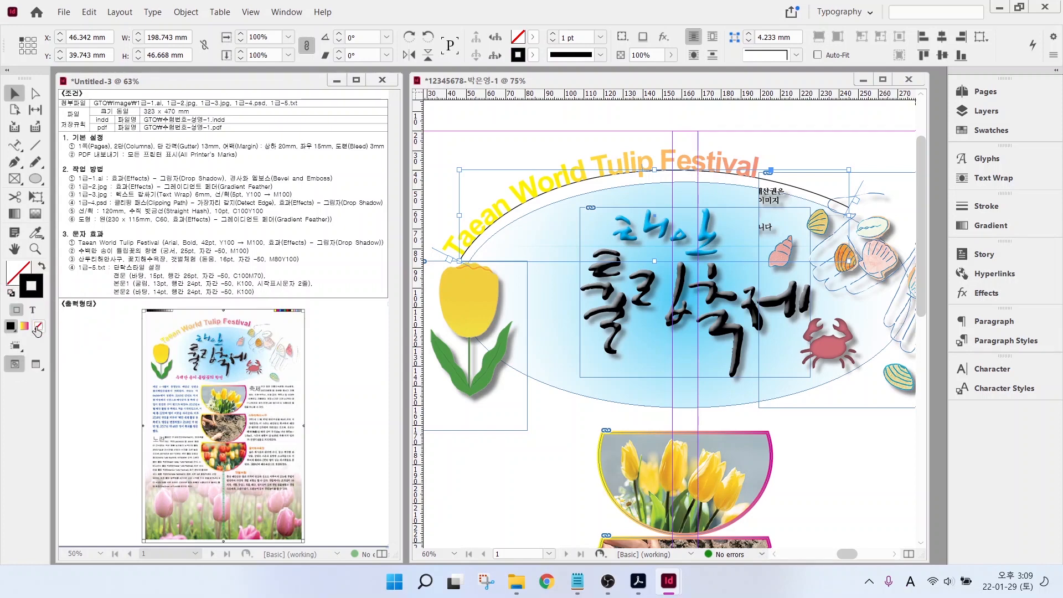
pyautogui.click(37, 329)
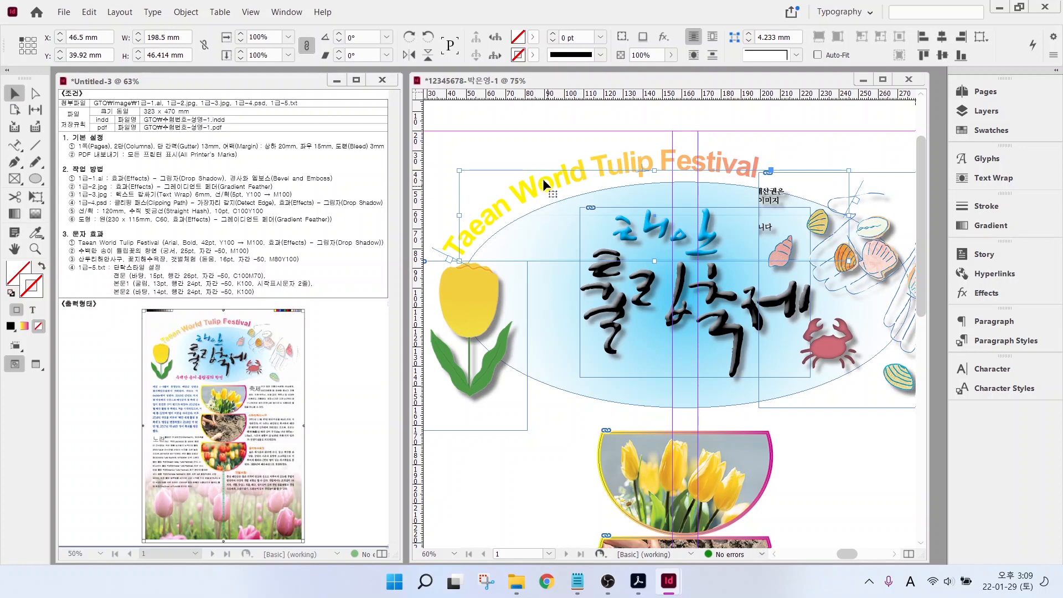
pyautogui.moveTo(549, 181); pyautogui.dragTo(541, 181)
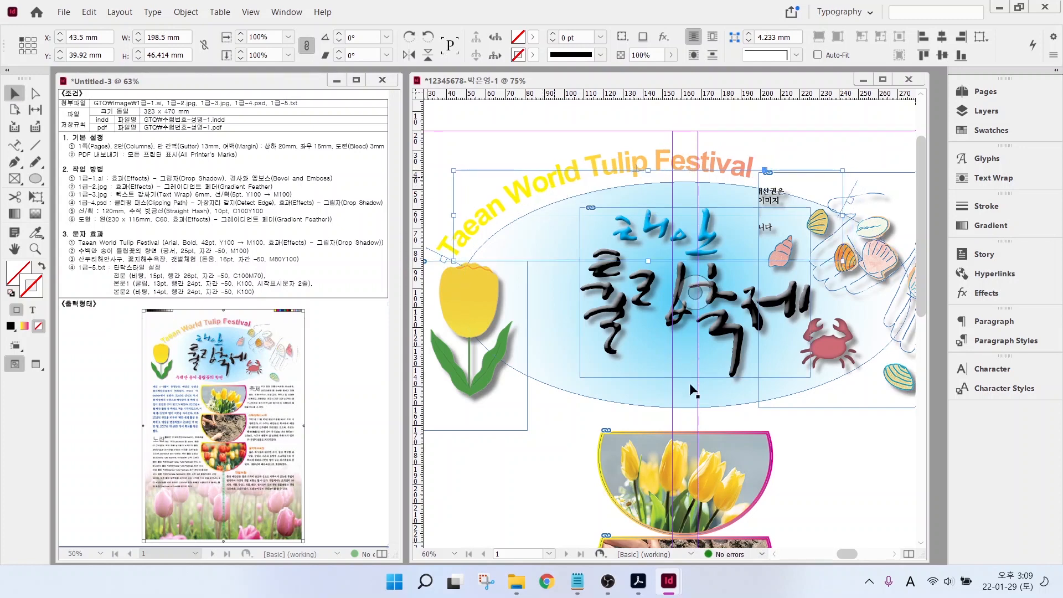
pyautogui.scroll(-3, 695, 391)
pyautogui.moveTo(15, 145); pyautogui.dragTo(51, 165)
pyautogui.click(49, 163)
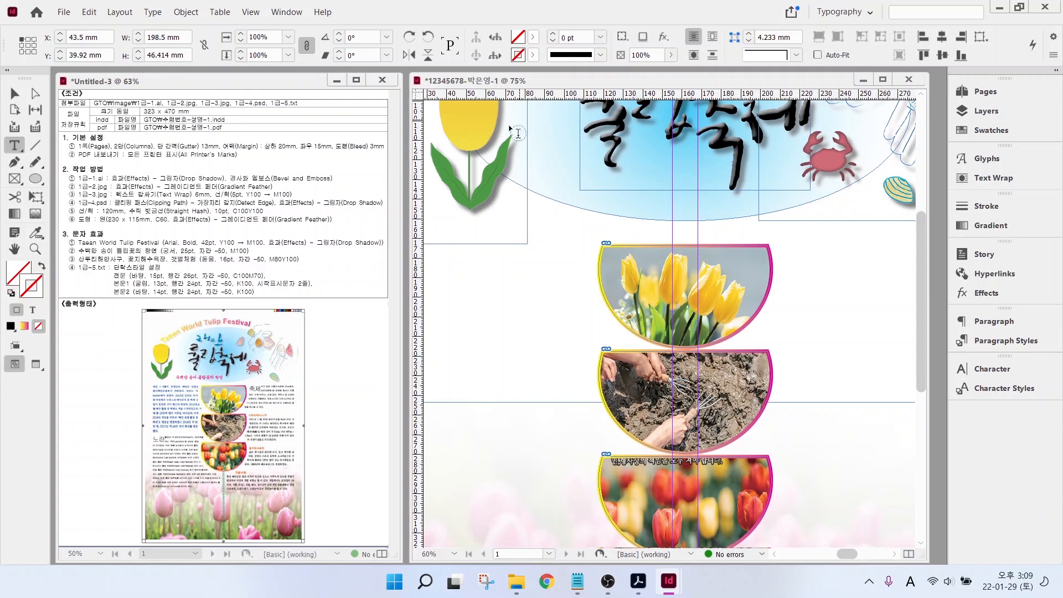
# - Add a text frame below the title containing '수백만 송이 튤립꽃의 향연'
pyautogui.moveTo(510, 186); pyautogui.dragTo(781, 229)
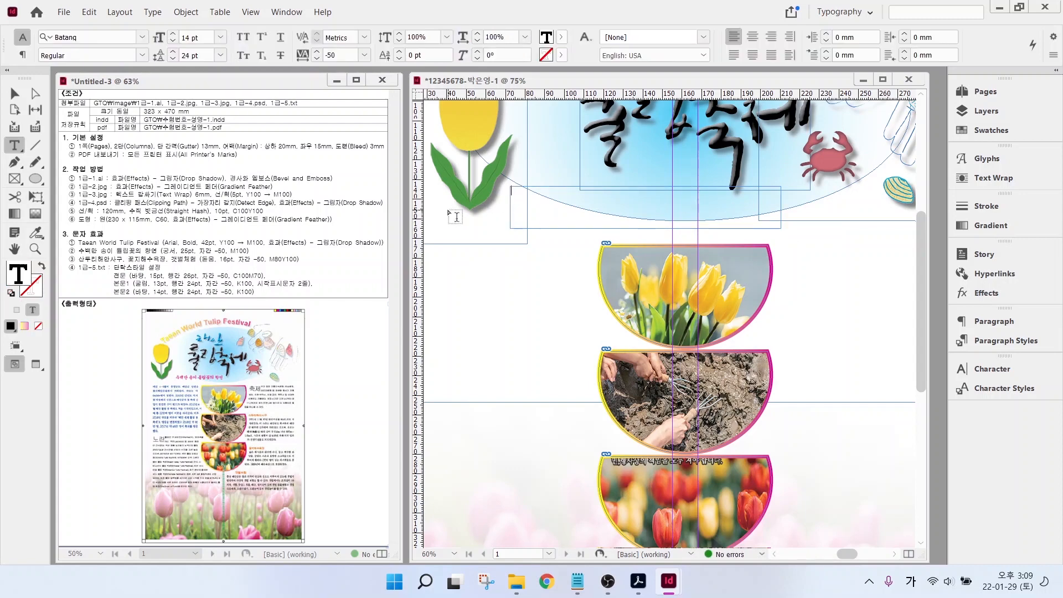
pyautogui.write('수백만 송이 튤립꽃의 향연')
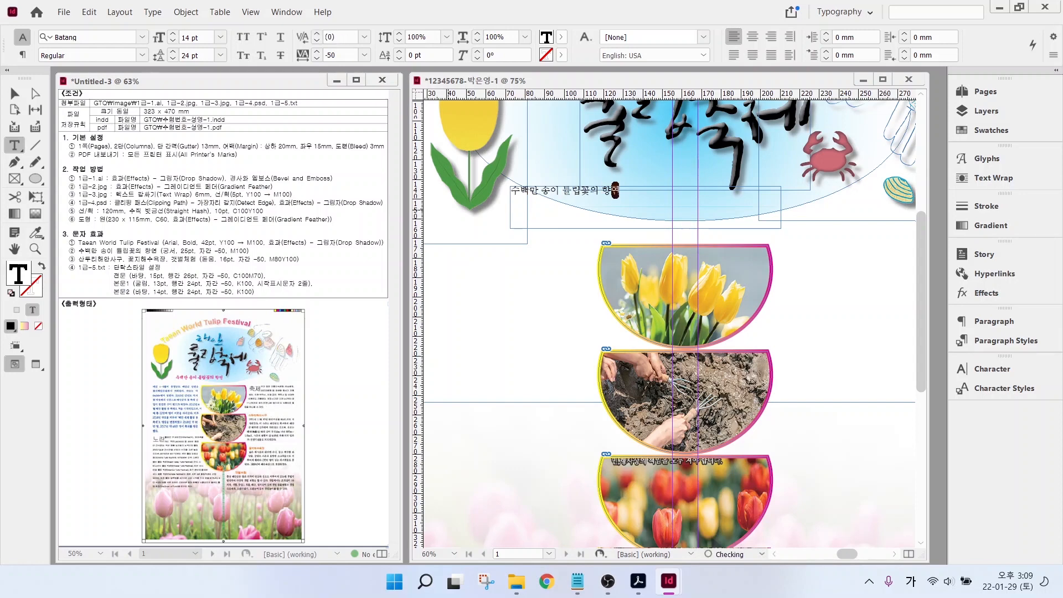
pyautogui.hotkey('ctrl', 'a')
# - Format the subtitle as Gungsuh 25 pt in magenta C=0 M=100 Y=0 K=0
pyautogui.click(142, 37)
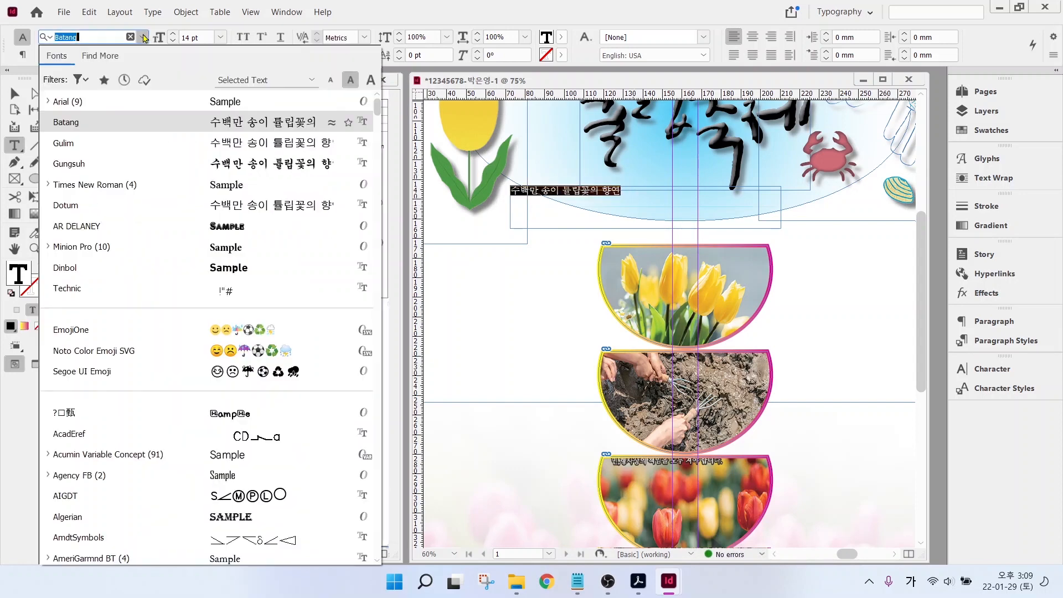
pyautogui.click(69, 163)
pyautogui.click(220, 37)
pyautogui.click(195, 182)
pyautogui.click(173, 34)
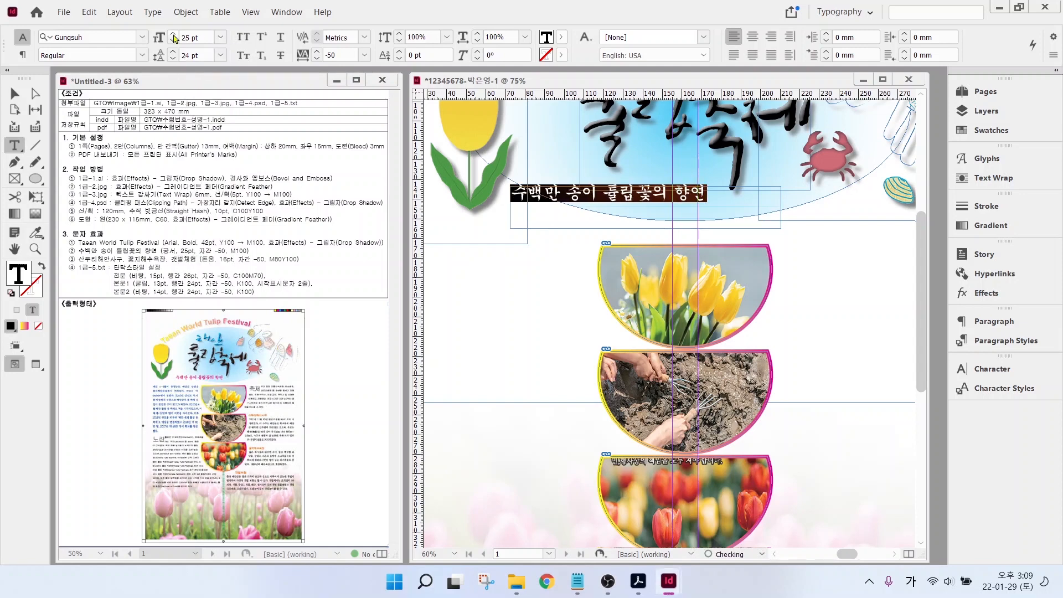
pyautogui.click(561, 36)
pyautogui.click(466, 156)
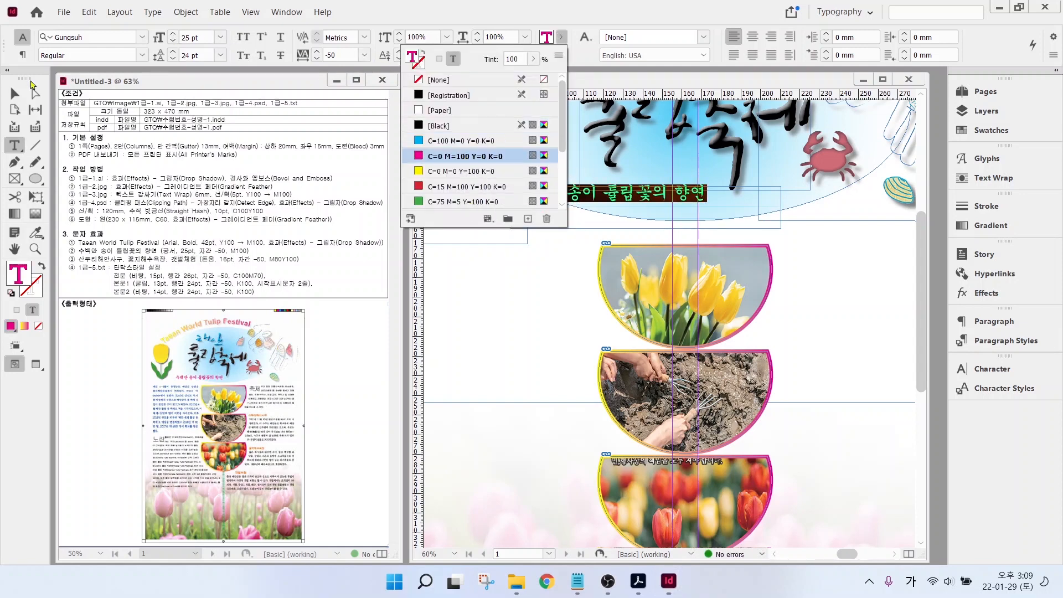
# - Nudge the subtitle frame slightly right and down, then fit the whole page in the window
pyautogui.click(15, 93)
pyautogui.moveTo(551, 198)
pyautogui.mouseDown()
pyautogui.moveTo(575, 221)
pyautogui.moveTo(540, 213)
pyautogui.mouseUp()
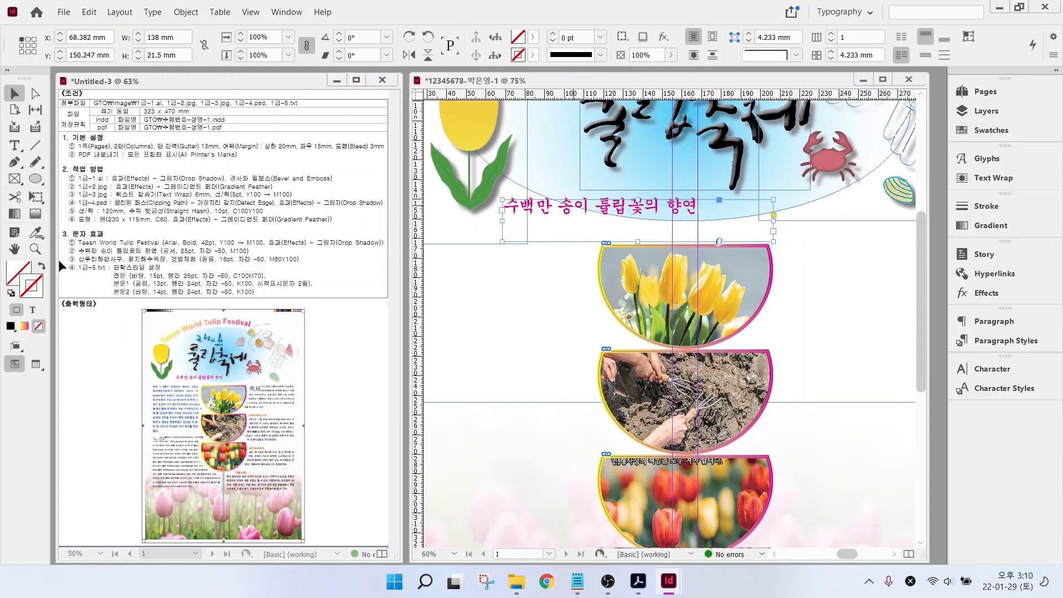
pyautogui.press('h')
pyautogui.hotkey('ctrl', '0')
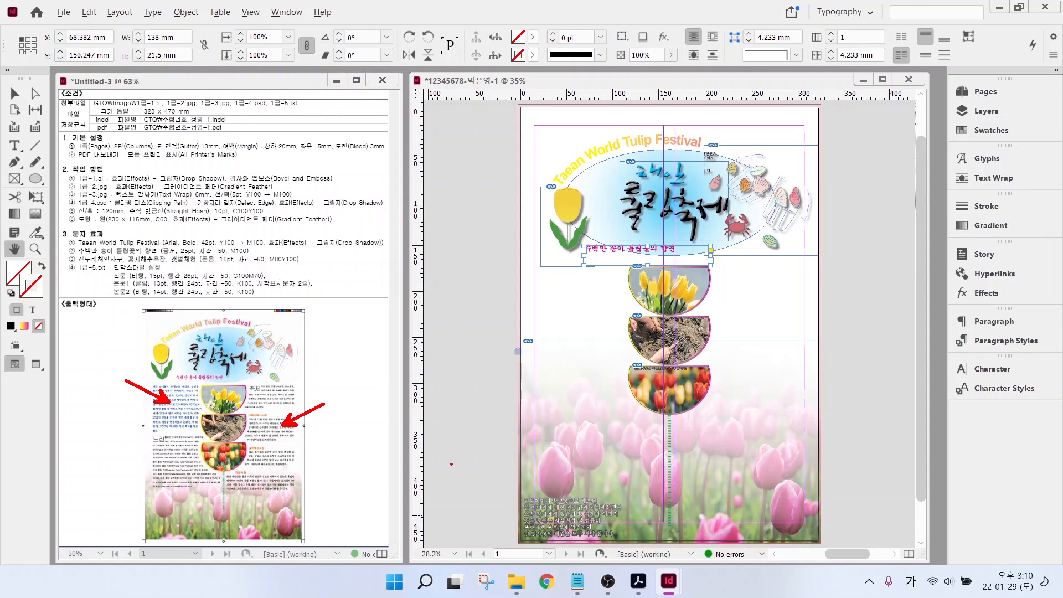
# - Copy the festival article paragraphs from 1급-5.txt in Notepad and return to InDesign
pyautogui.click(571, 586)
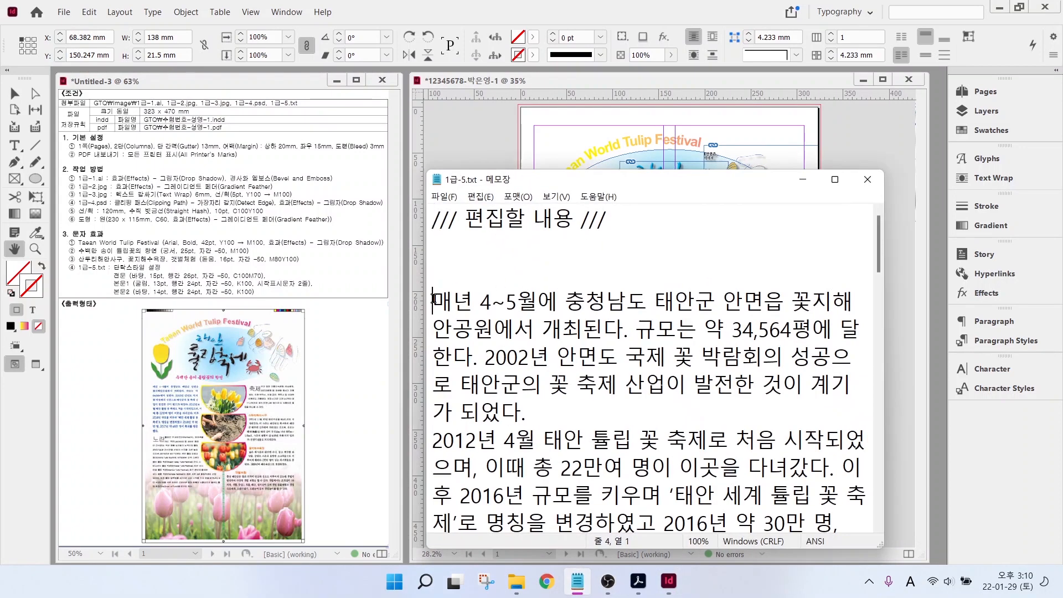
pyautogui.moveTo(434, 302); pyautogui.dragTo(580, 410)
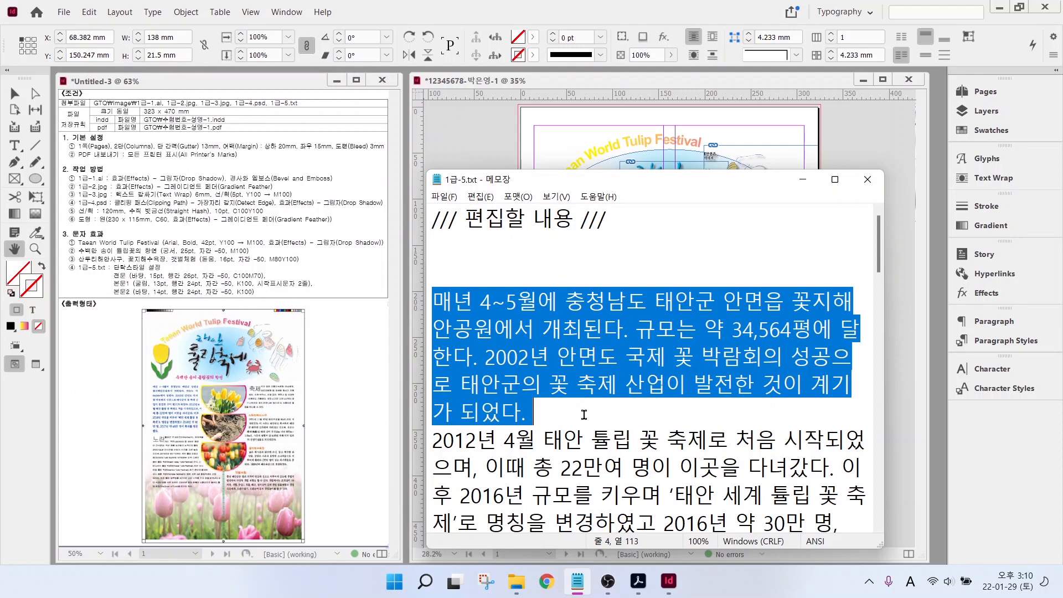
pyautogui.scroll(-8, 584, 414)
pyautogui.moveTo(584, 415); pyautogui.dragTo(757, 366)
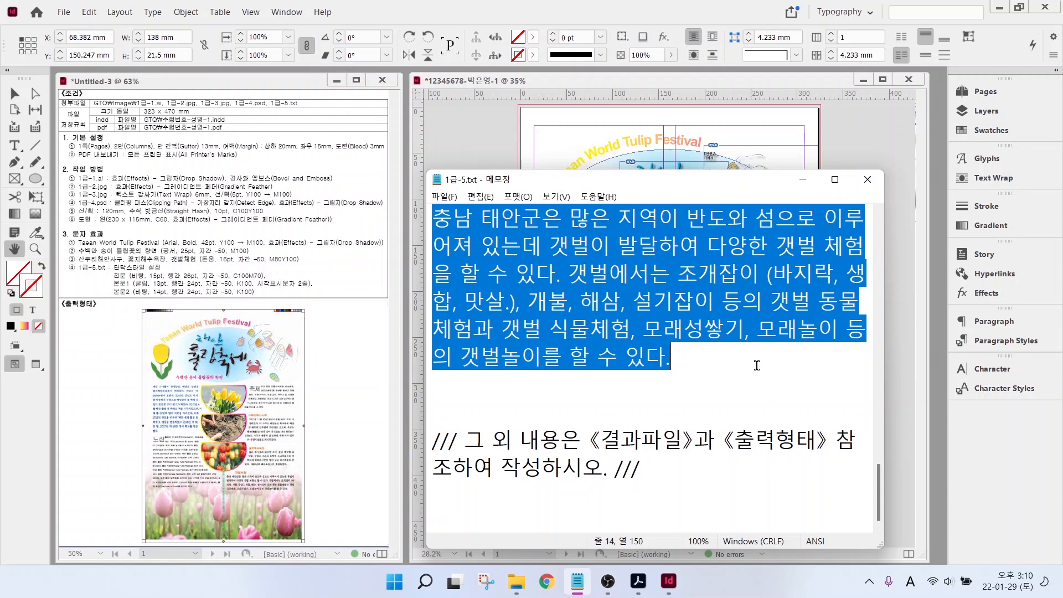
pyautogui.click(491, 133)
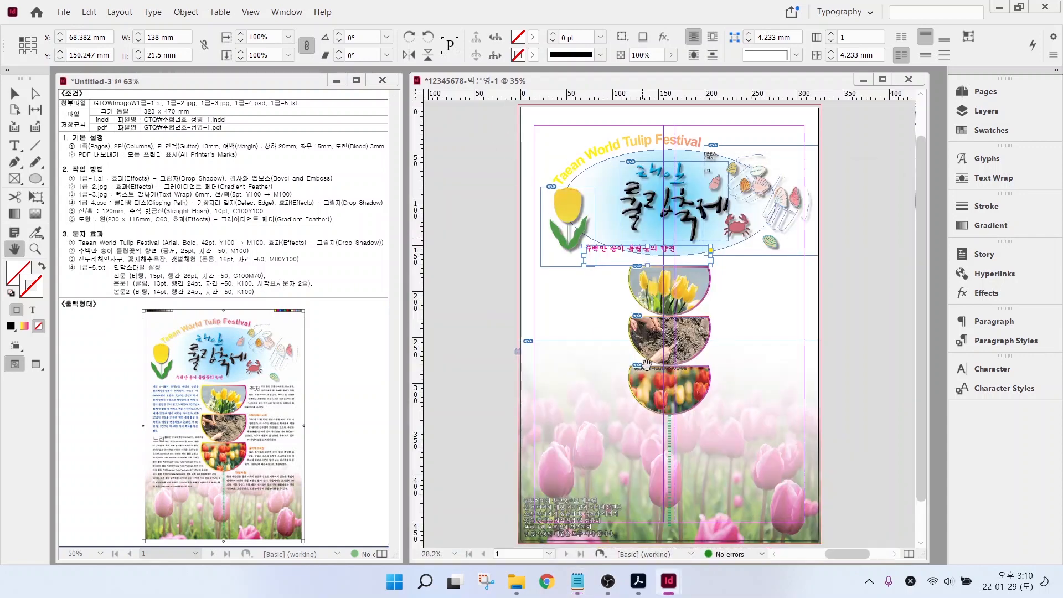
# - Draw a 293 × 187.279 mm text frame across the lower page and paste the article into it
pyautogui.click(13, 147)
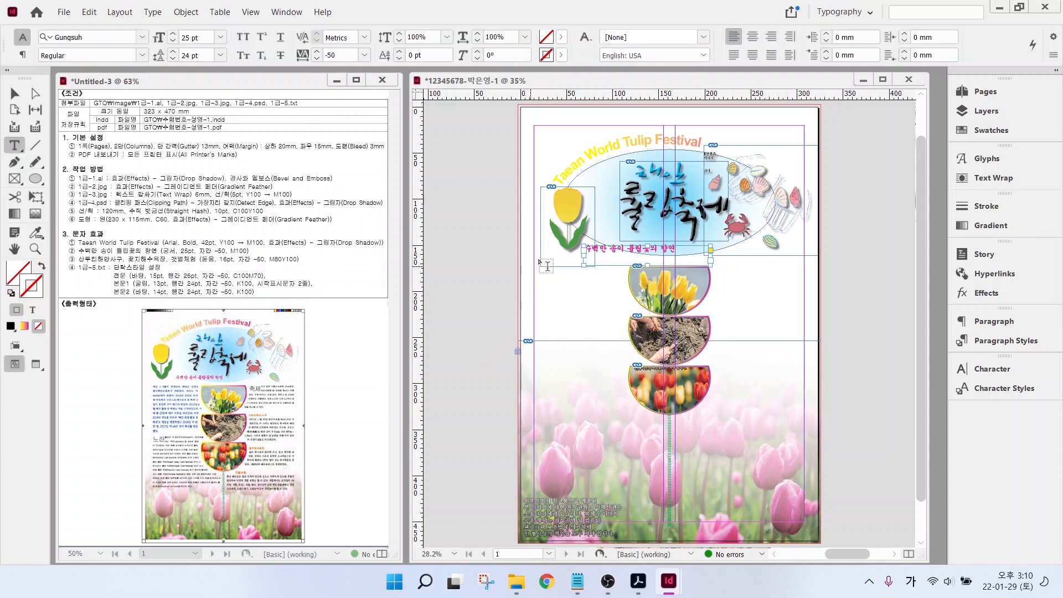
pyautogui.moveTo(534, 270); pyautogui.dragTo(806, 443)
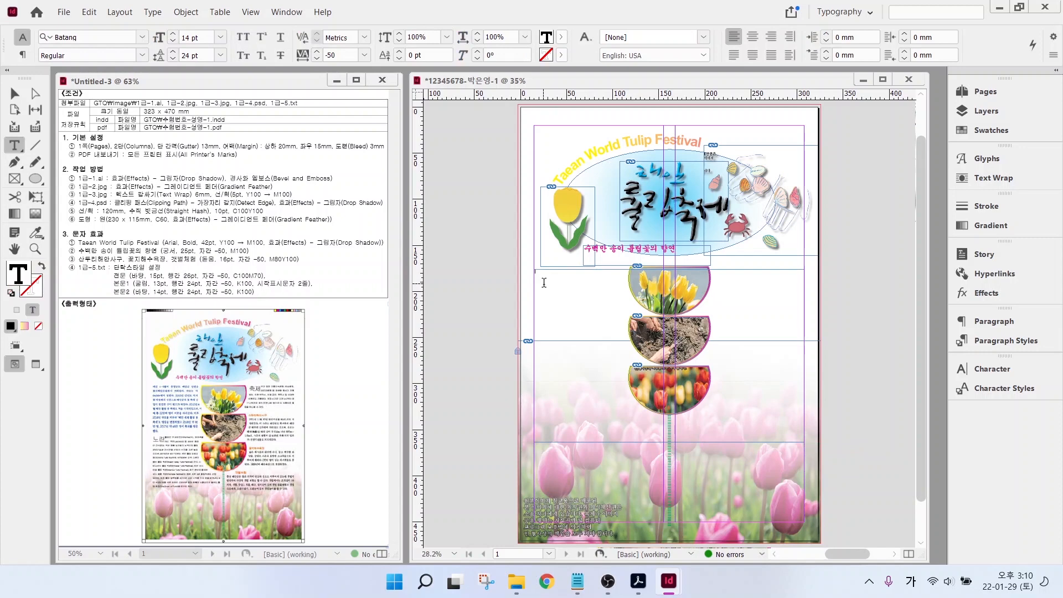
pyautogui.scroll(3, 543, 277)
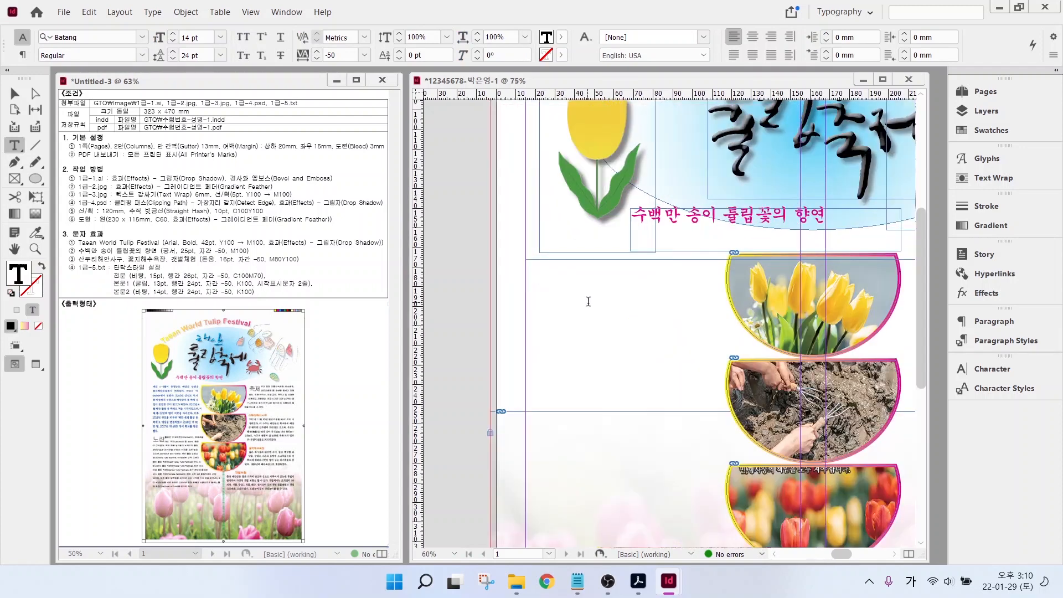
pyautogui.hotkey('ctrl', 'v')
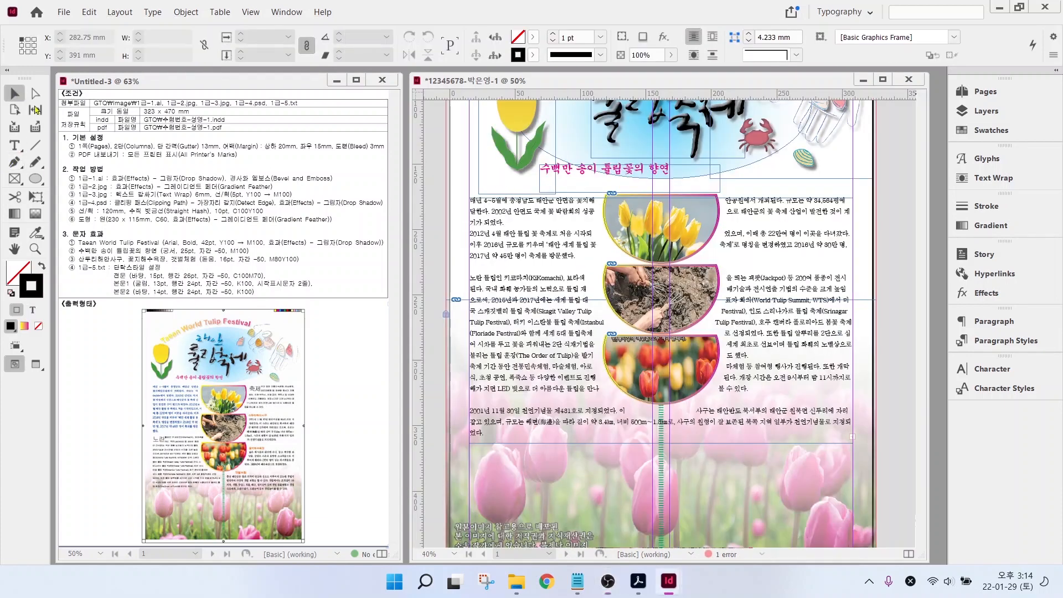
pyautogui.click(486, 233)
pyautogui.click(537, 281)
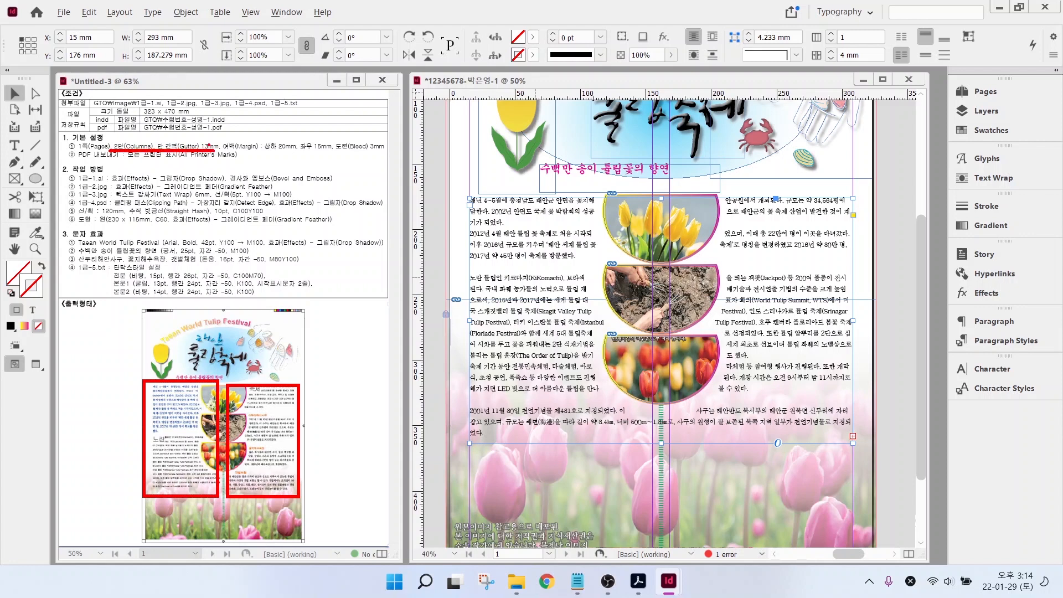
# - Give the article frame 2 columns with a 13 mm gutter
pyautogui.press('Escape')
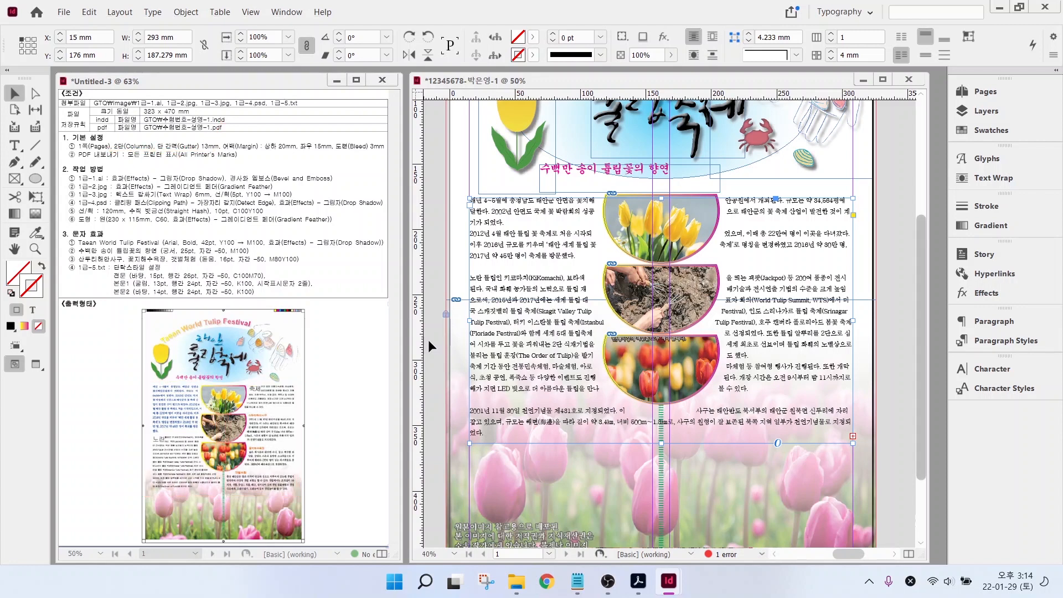
pyautogui.press('alt')
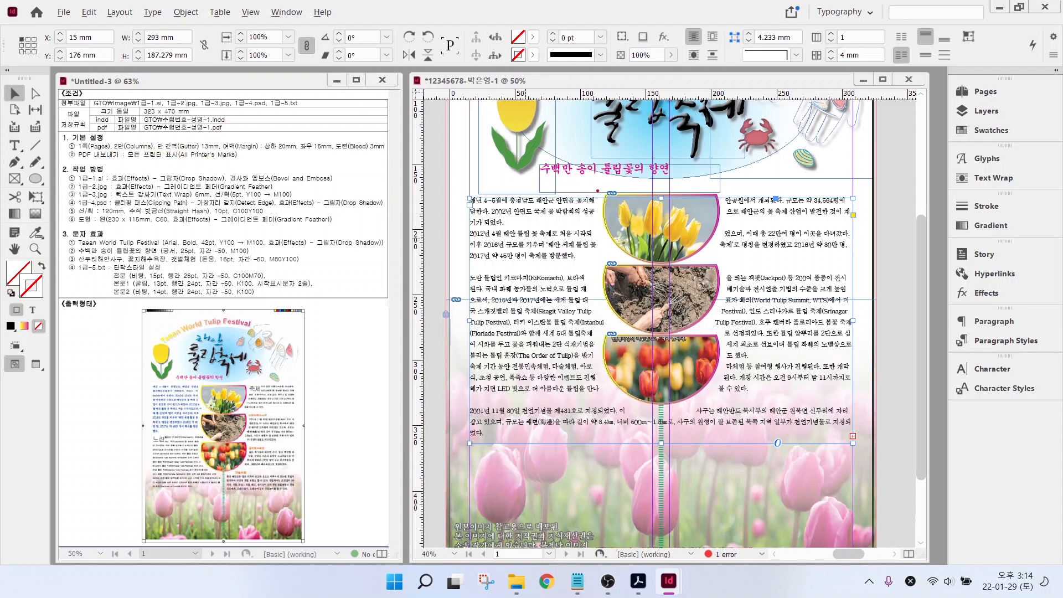
pyautogui.moveTo(729, 24); pyautogui.dragTo(936, 74)
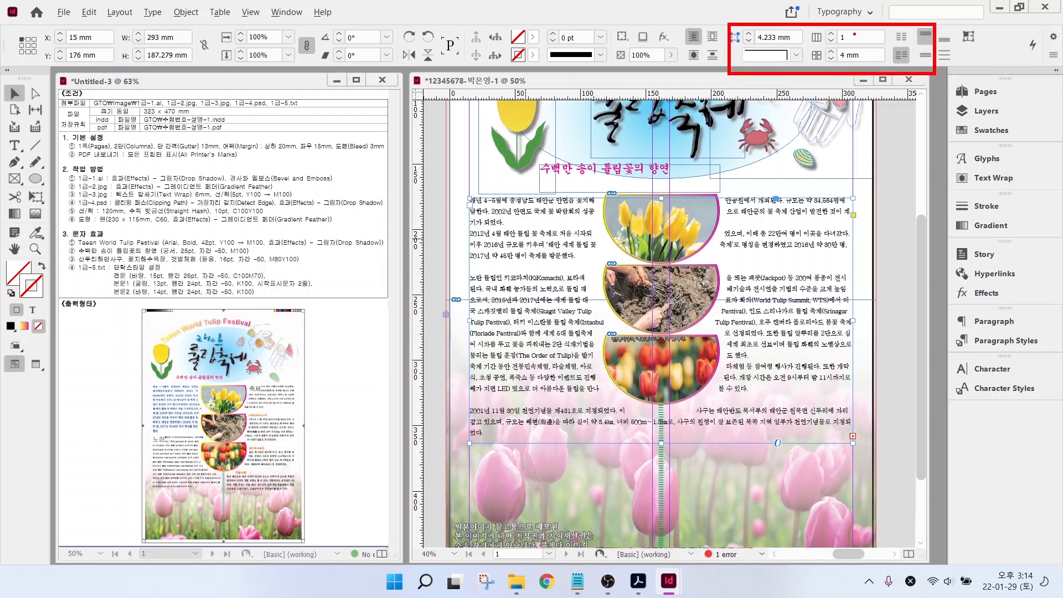
pyautogui.moveTo(855, 33); pyautogui.dragTo(899, 4)
pyautogui.moveTo(844, 62); pyautogui.dragTo(872, 90)
pyautogui.press('Escape')
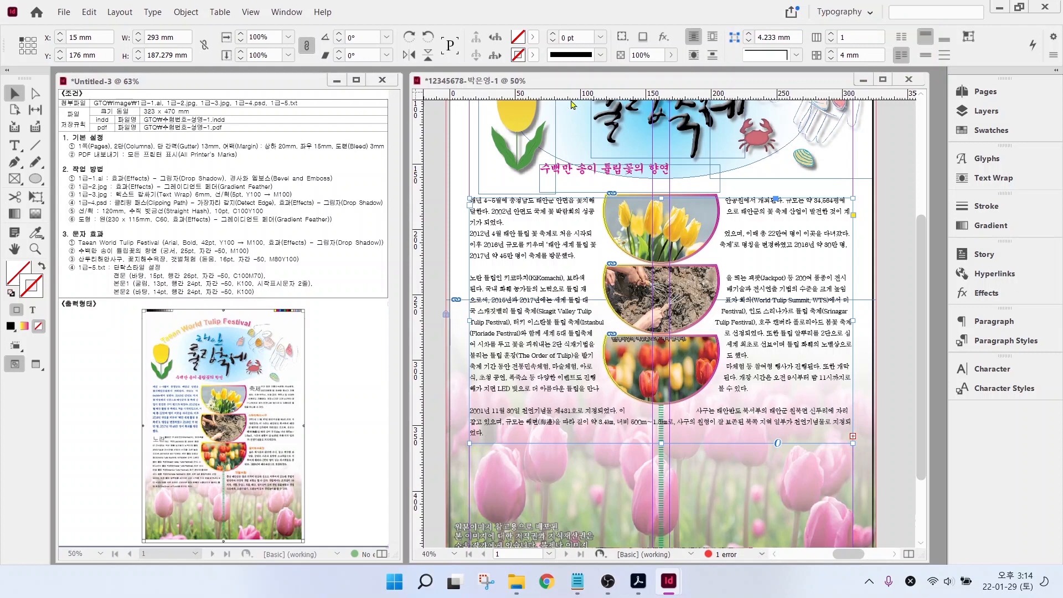
pyautogui.click(831, 34)
pyautogui.moveTo(868, 55); pyautogui.dragTo(812, 63)
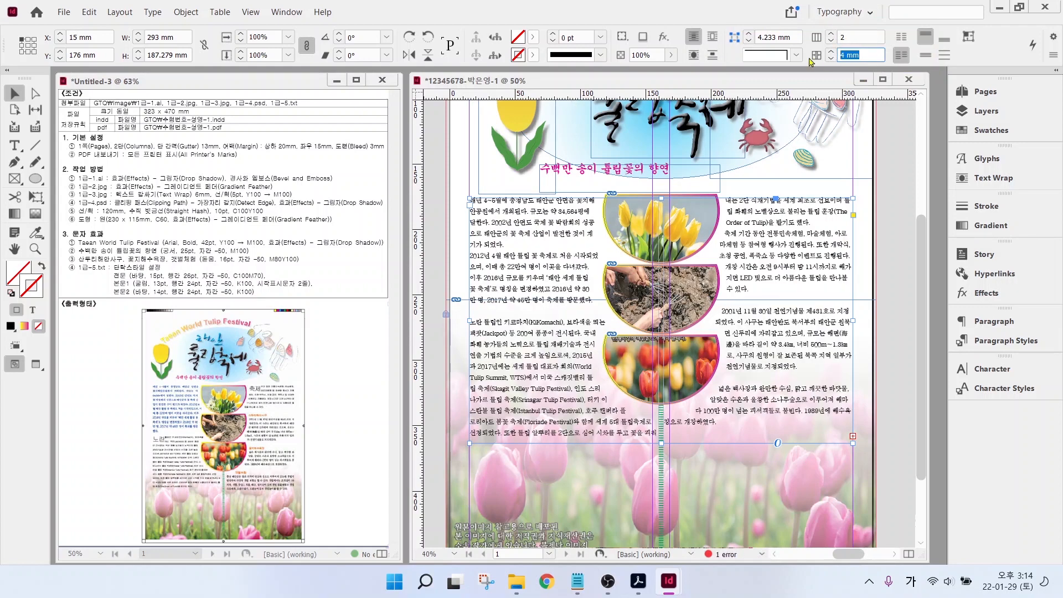
pyautogui.write('13')
pyautogui.press('Return')
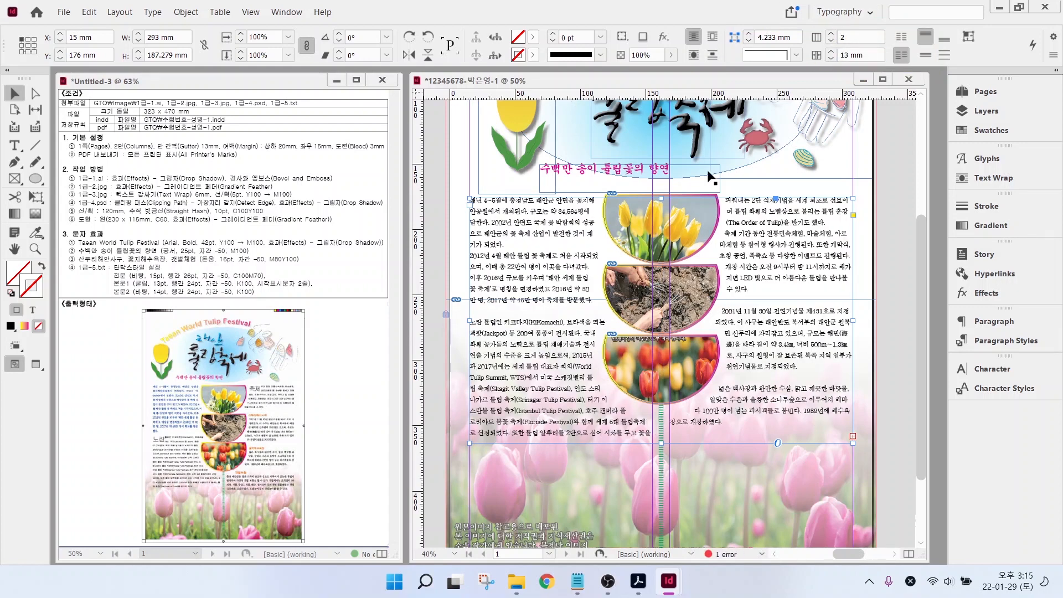
# - Apply the 전문 paragraph style to the entire article text
pyautogui.doubleClick(515, 227)
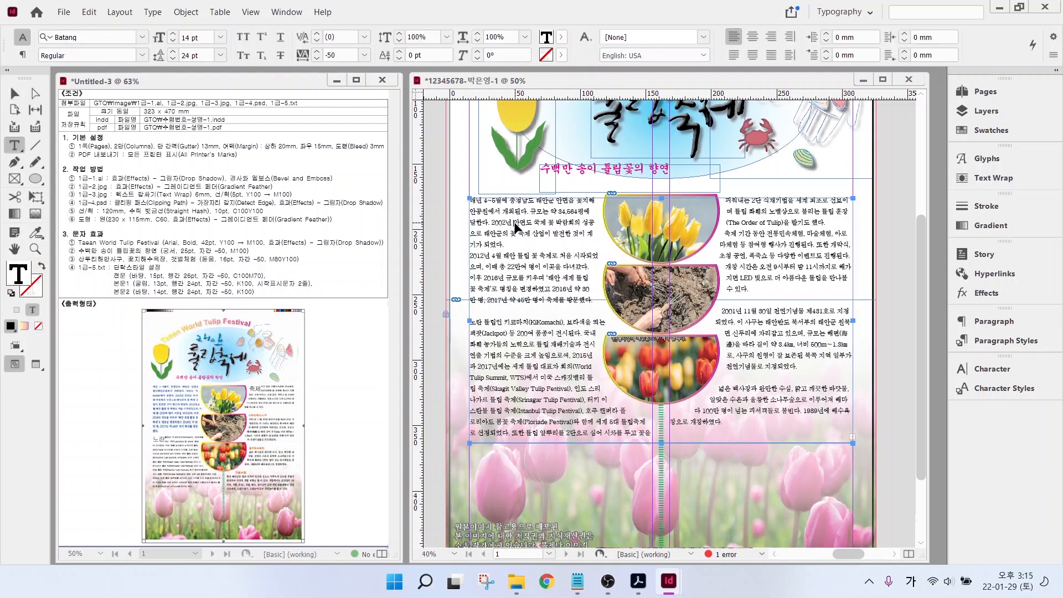
pyautogui.hotkey('ctrl', 'a')
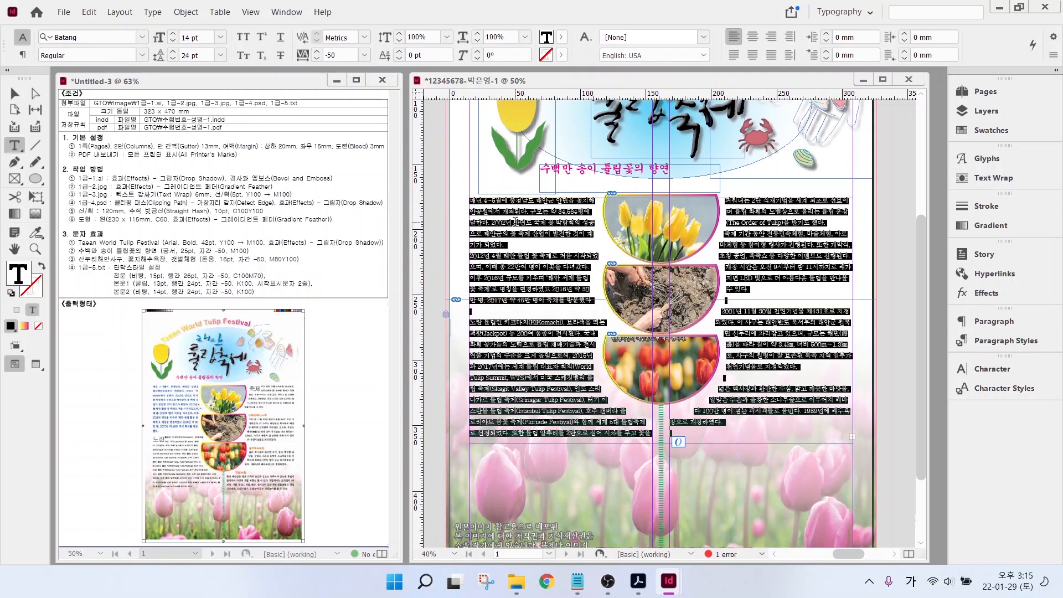
pyautogui.click(989, 345)
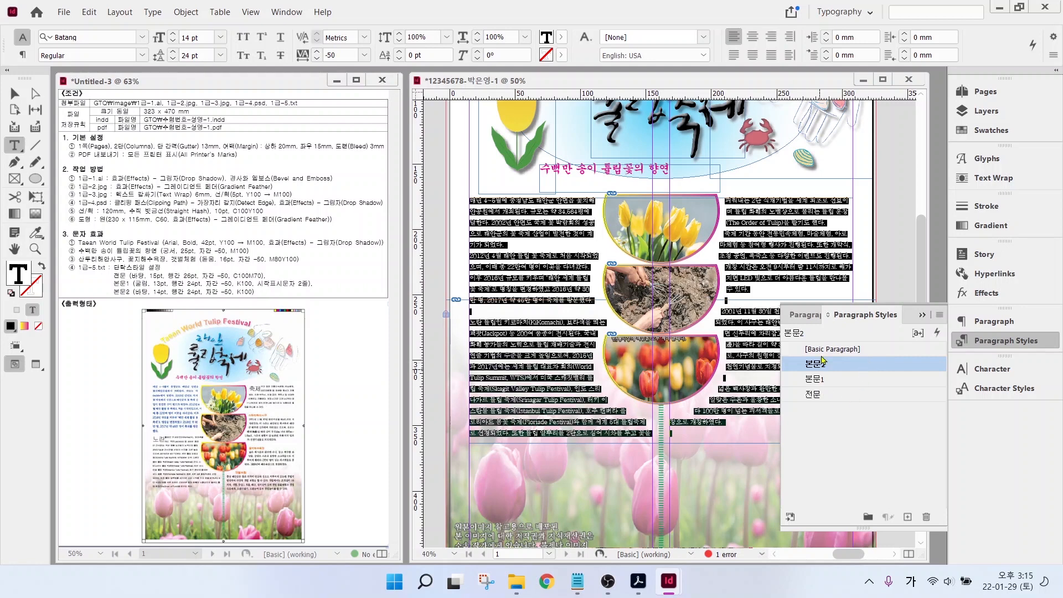
pyautogui.click(813, 395)
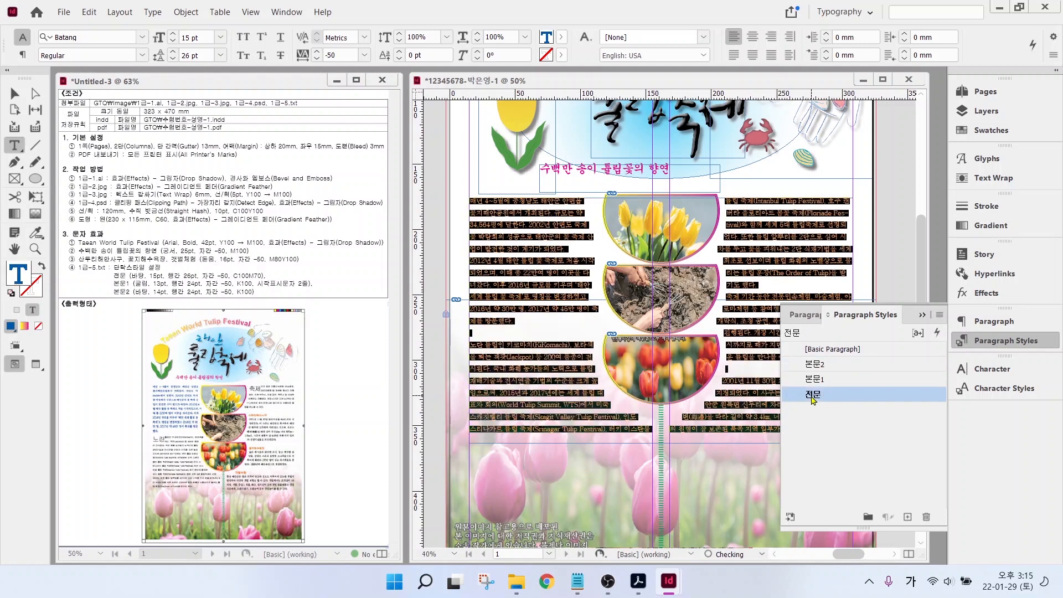
pyautogui.click(525, 270)
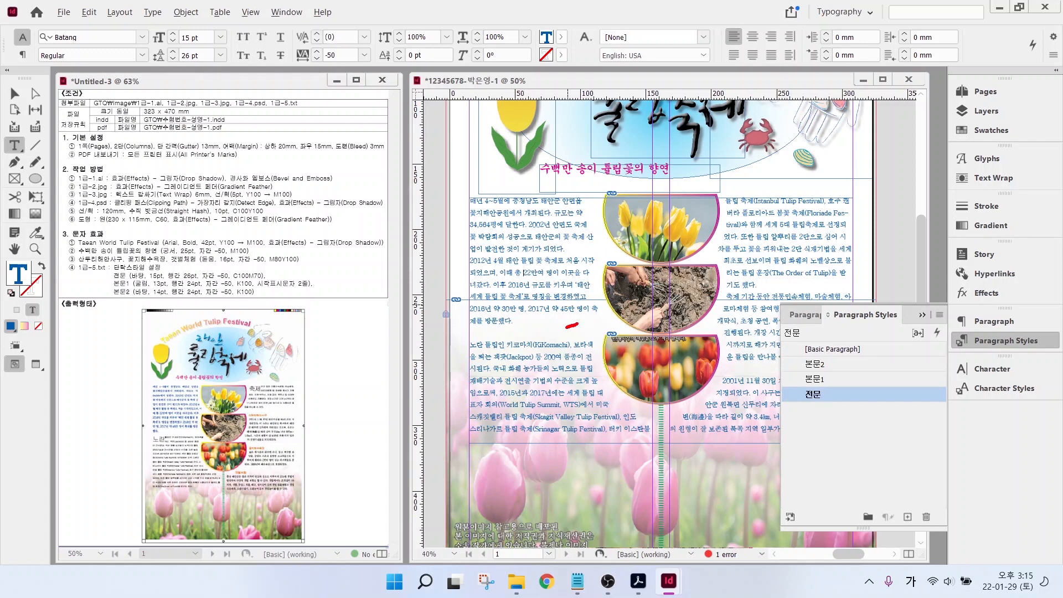
pyautogui.moveTo(566, 327)
pyautogui.mouseDown()
pyautogui.moveTo(481, 226)
pyautogui.moveTo(538, 189)
pyautogui.moveTo(605, 263)
pyautogui.moveTo(591, 324)
pyautogui.moveTo(571, 334)
pyautogui.mouseUp()
# - Apply the 본문1 paragraph style to the selected article paragraphs
pyautogui.moveTo(505, 346)
pyautogui.mouseDown()
pyautogui.moveTo(670, 415)
pyautogui.moveTo(747, 431)
pyautogui.mouseUp()
pyautogui.click(823, 381)
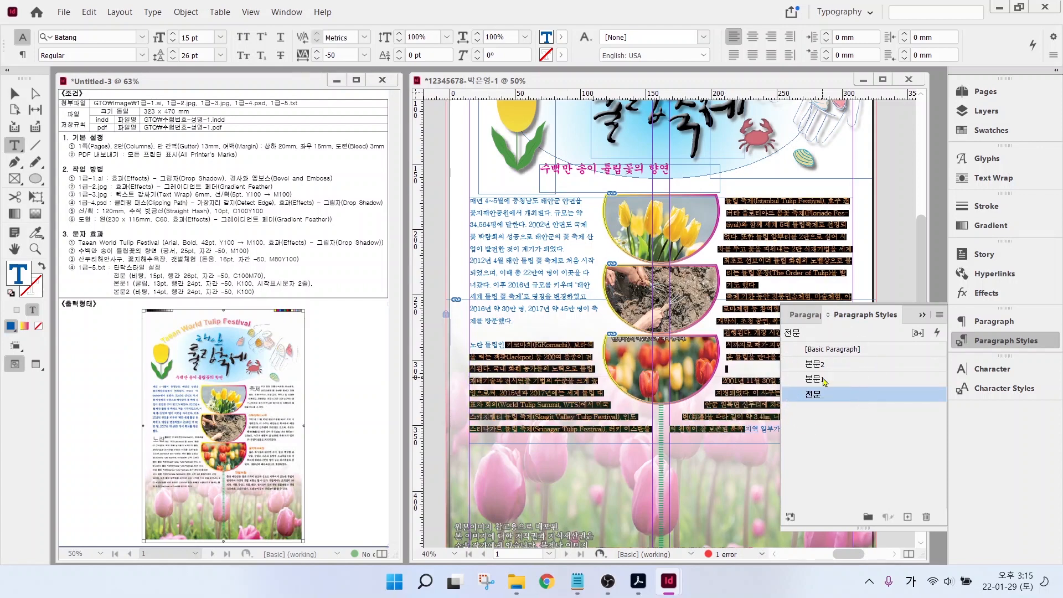
pyautogui.click(824, 381)
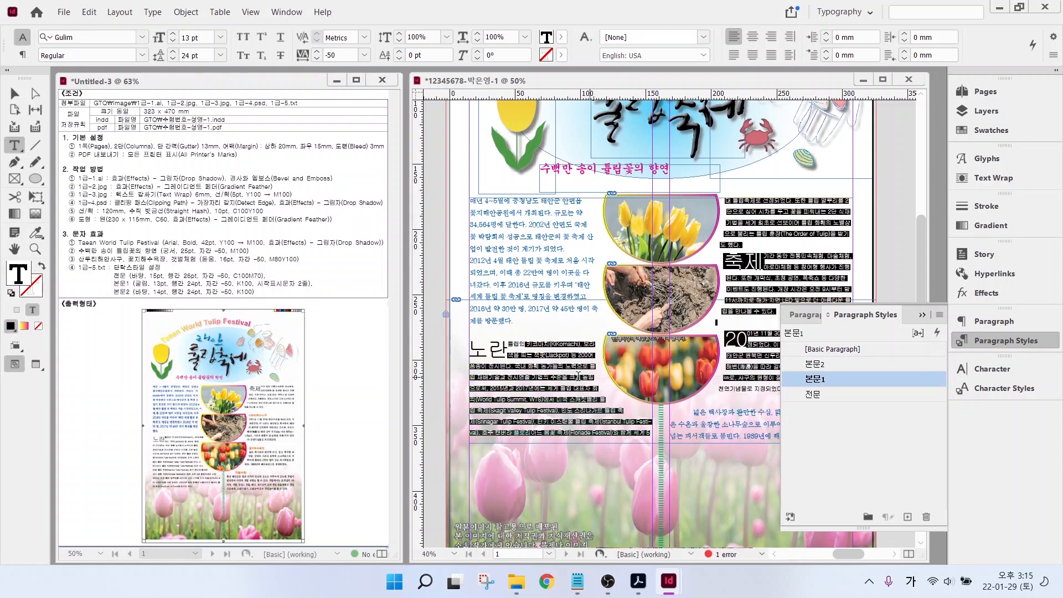
pyautogui.click(595, 374)
# - Apply the 본문2 paragraph style to the last section's text in the right column
pyautogui.click(586, 383)
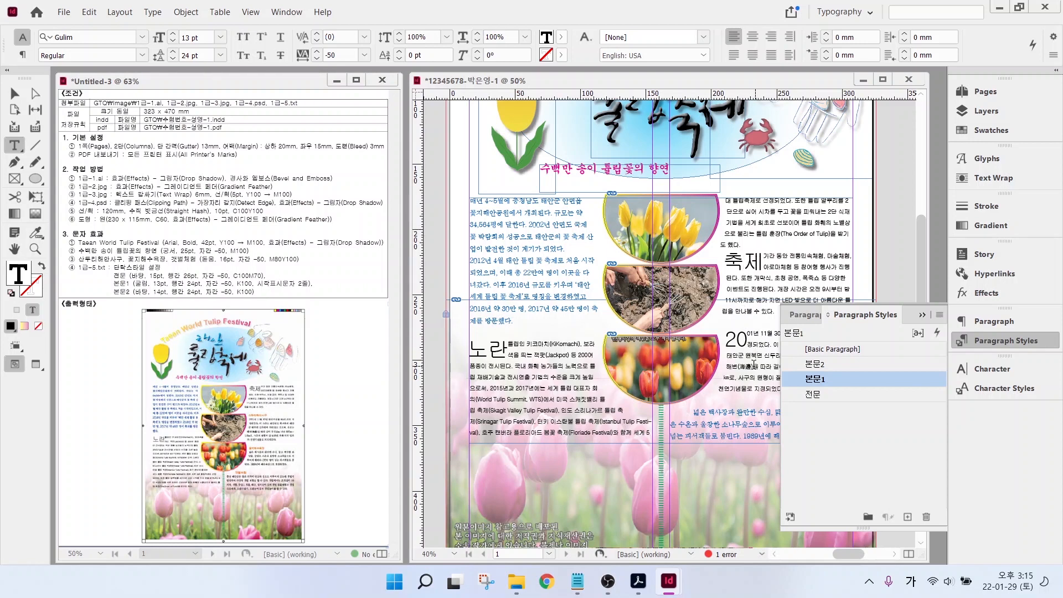
pyautogui.moveTo(754, 365); pyautogui.dragTo(778, 437)
pyautogui.click(812, 367)
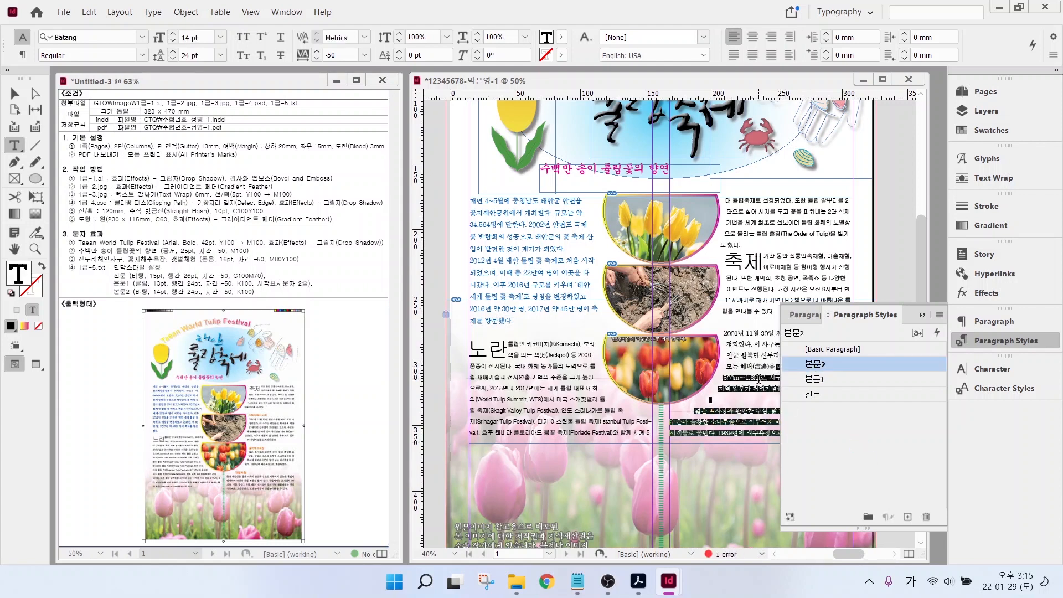
pyautogui.click(735, 423)
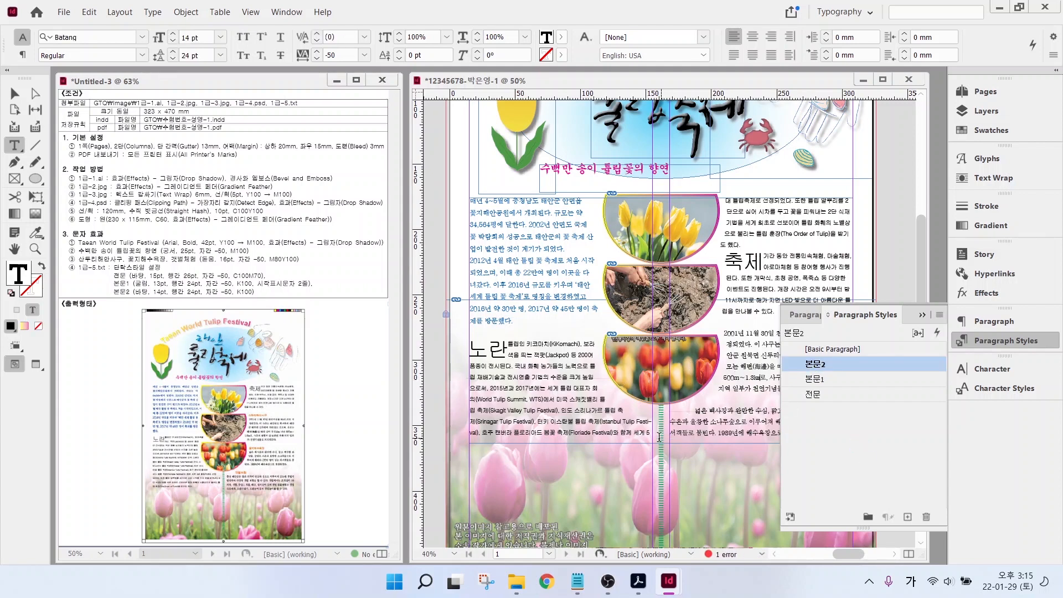
pyautogui.click(15, 93)
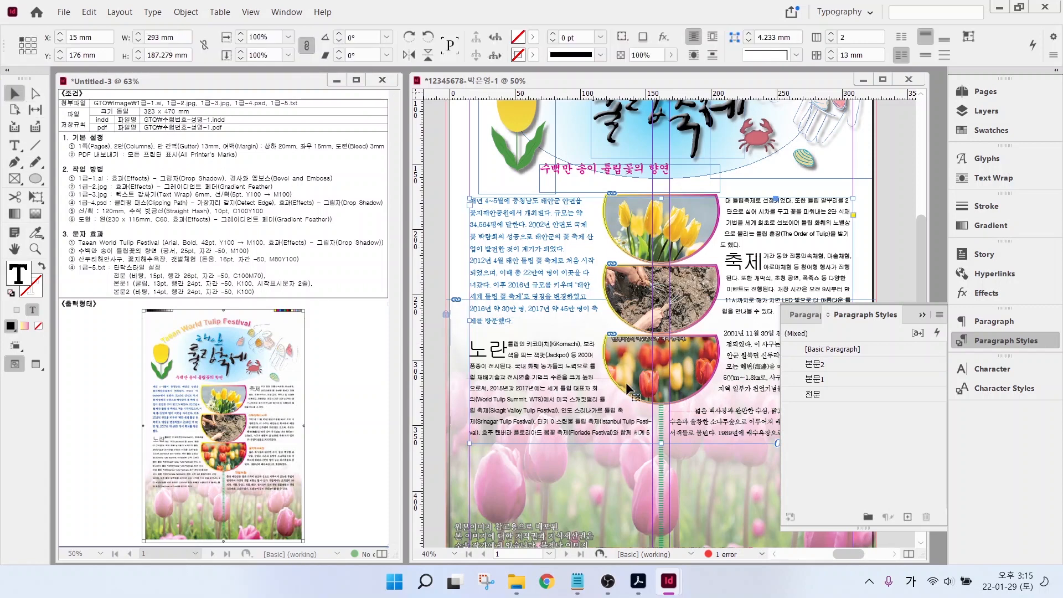
# - Apply 본문2 to the right-column text and lengthen its frame beyond 206 mm so none is overset
pyautogui.press('j')
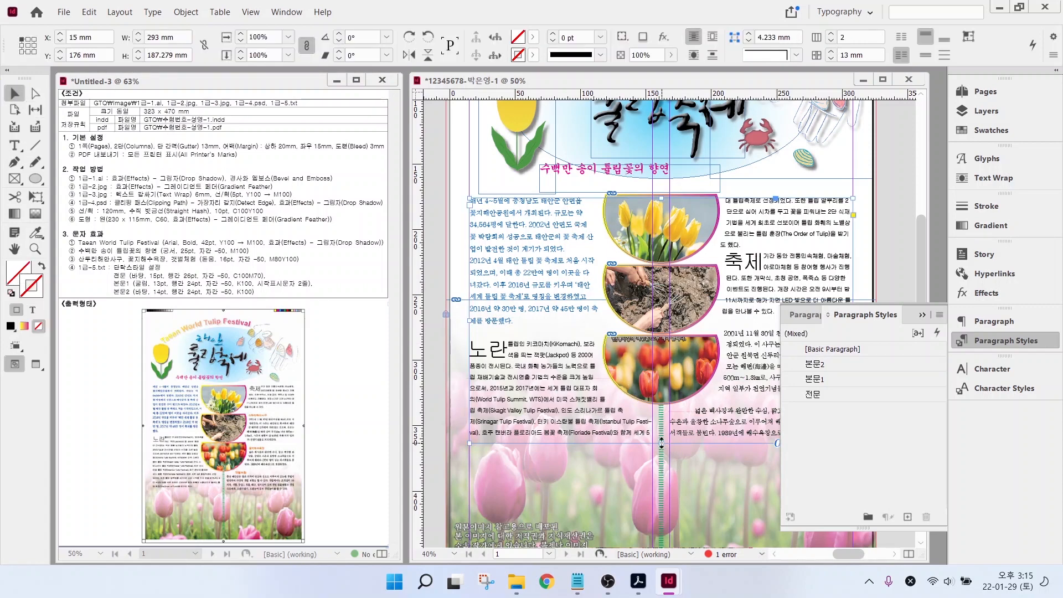
pyautogui.moveTo(661, 441); pyautogui.dragTo(662, 468)
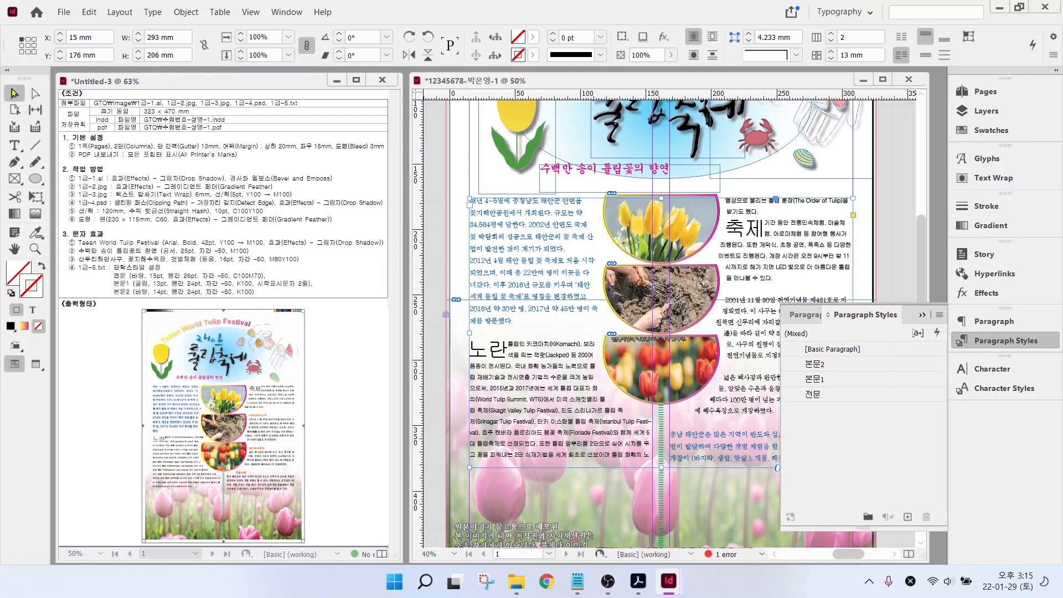
pyautogui.click(14, 145)
pyautogui.click(815, 364)
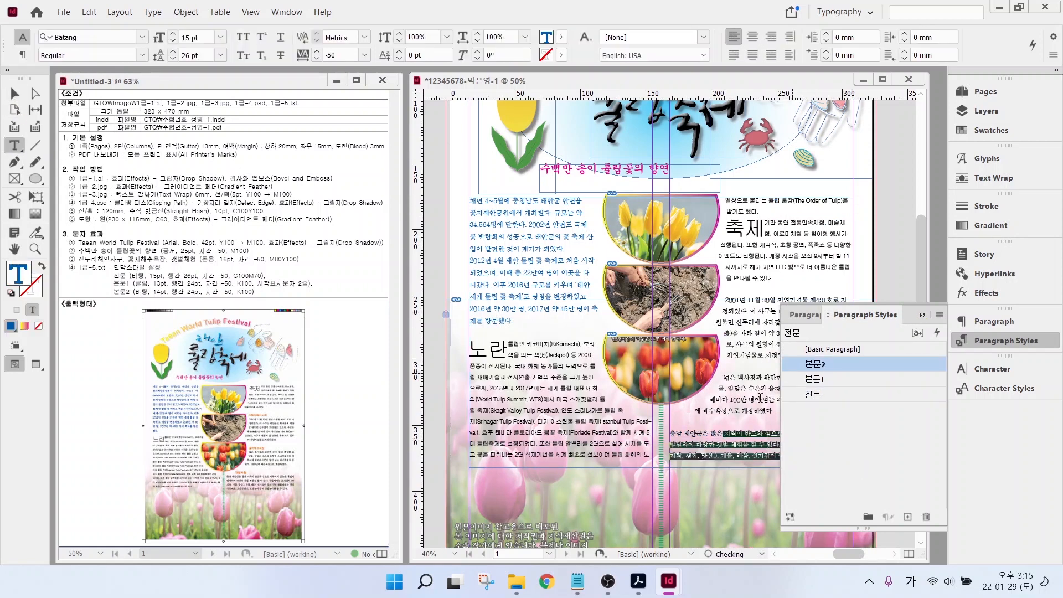
pyautogui.click(983, 345)
pyautogui.click(14, 93)
pyautogui.moveTo(662, 468); pyautogui.dragTo(661, 481)
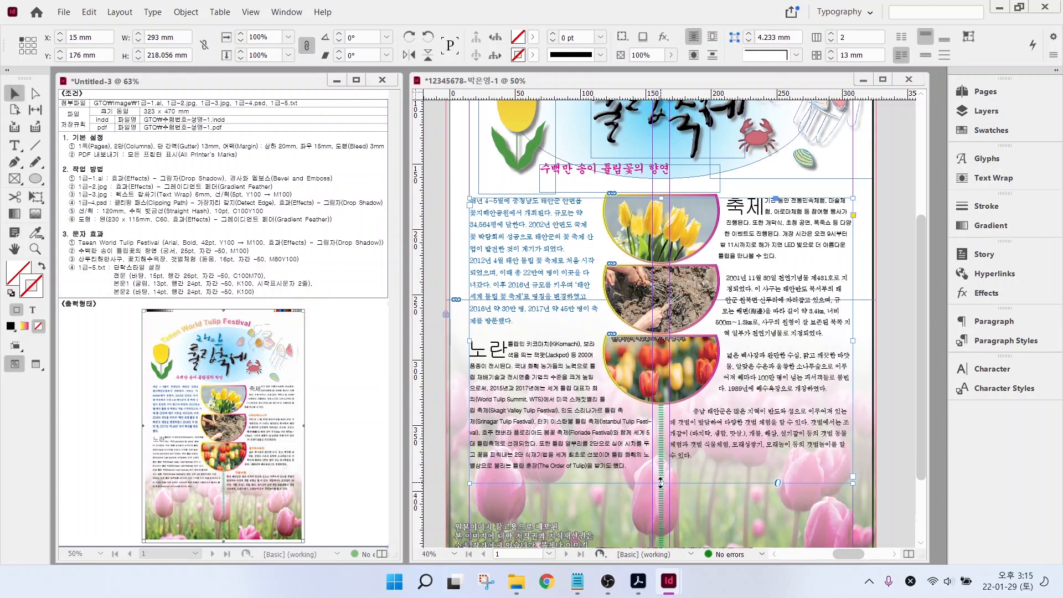
pyautogui.press('alt')
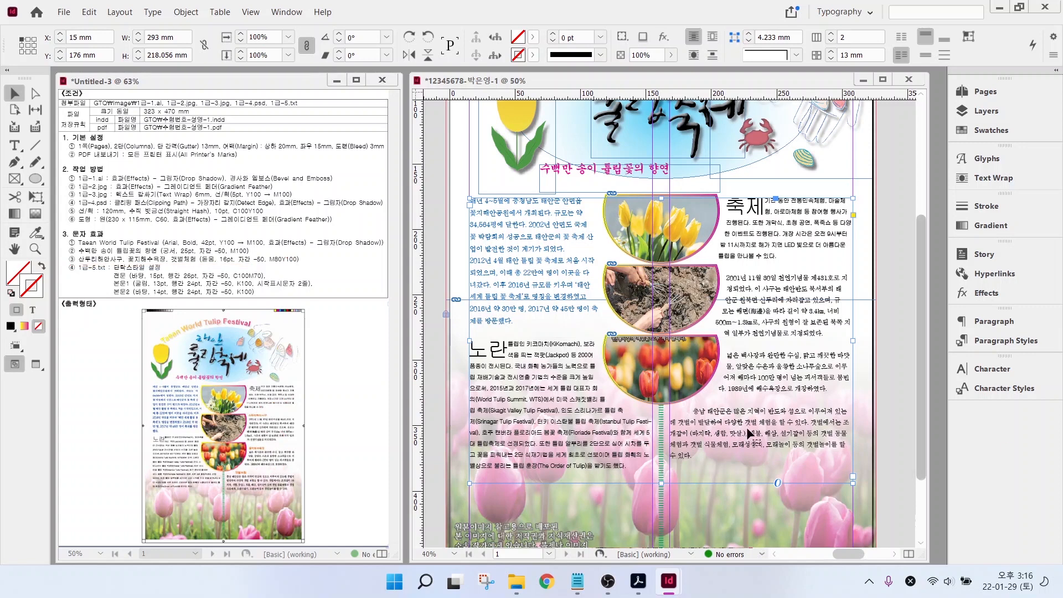
pyautogui.click(14, 145)
pyautogui.click(724, 278)
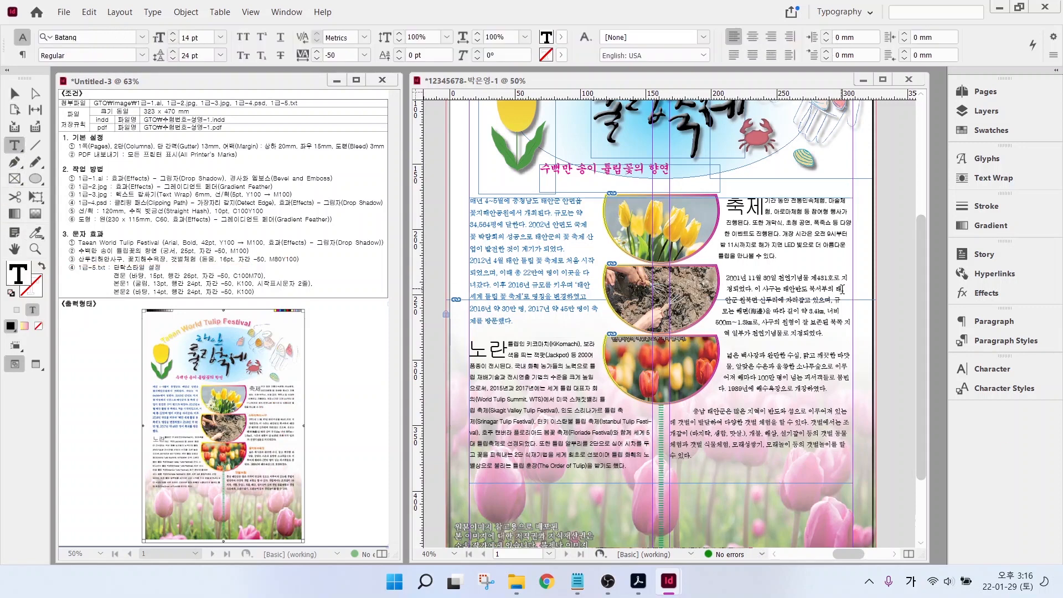
# - Type the subheading 산두리해안사구 on a new line above the right-column paragraph
pyautogui.press('Return')
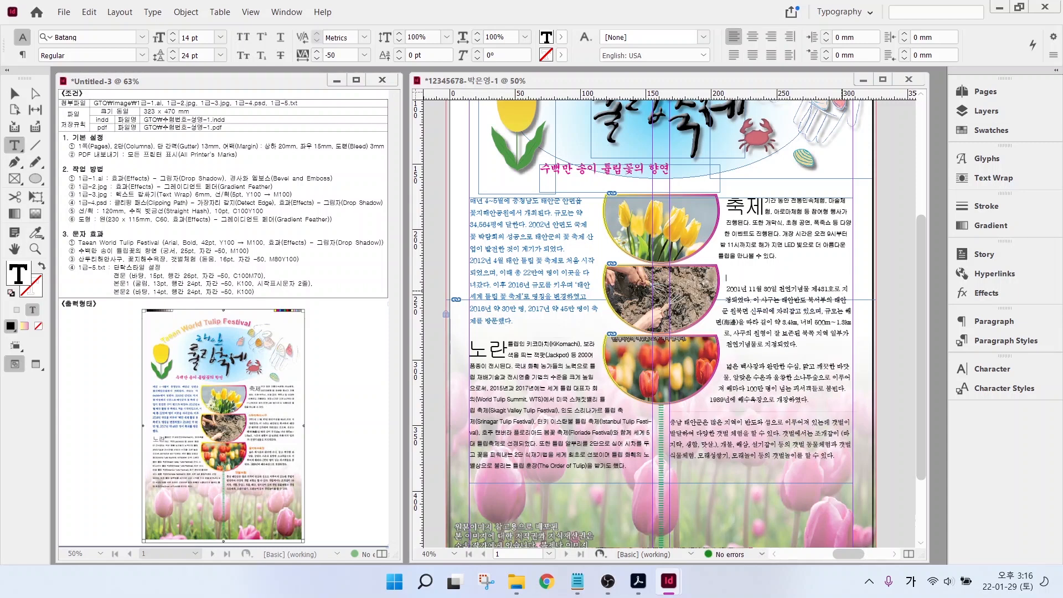
pyautogui.press('Up')
pyautogui.write('산두리해안사구')
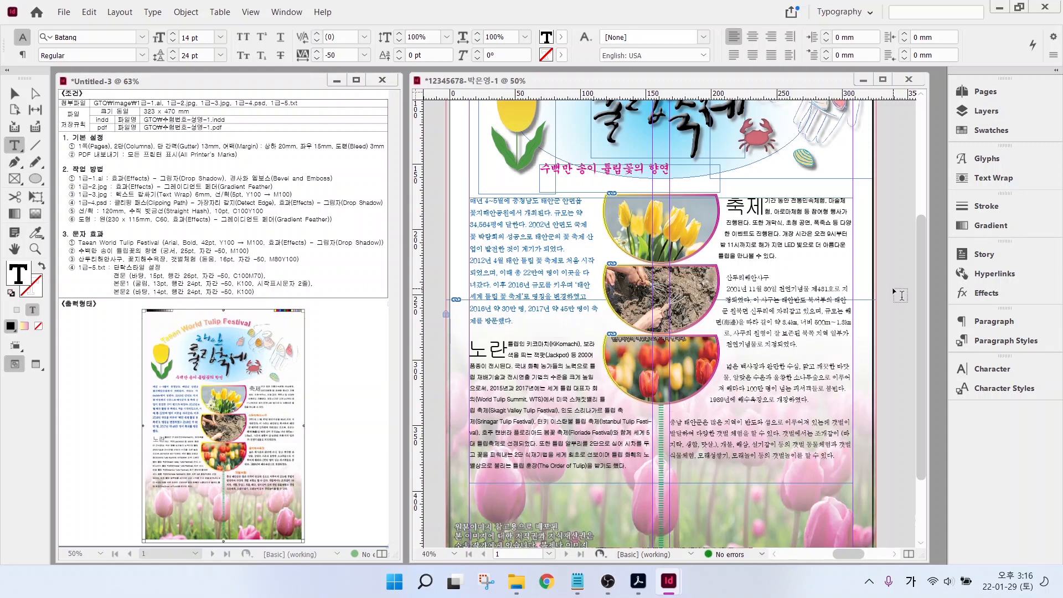
pyautogui.hotkey('shift', 'Home')
# - Format the 산두리해안사구 heading as Dotum 16 pt with an orange fill
pyautogui.click(145, 38)
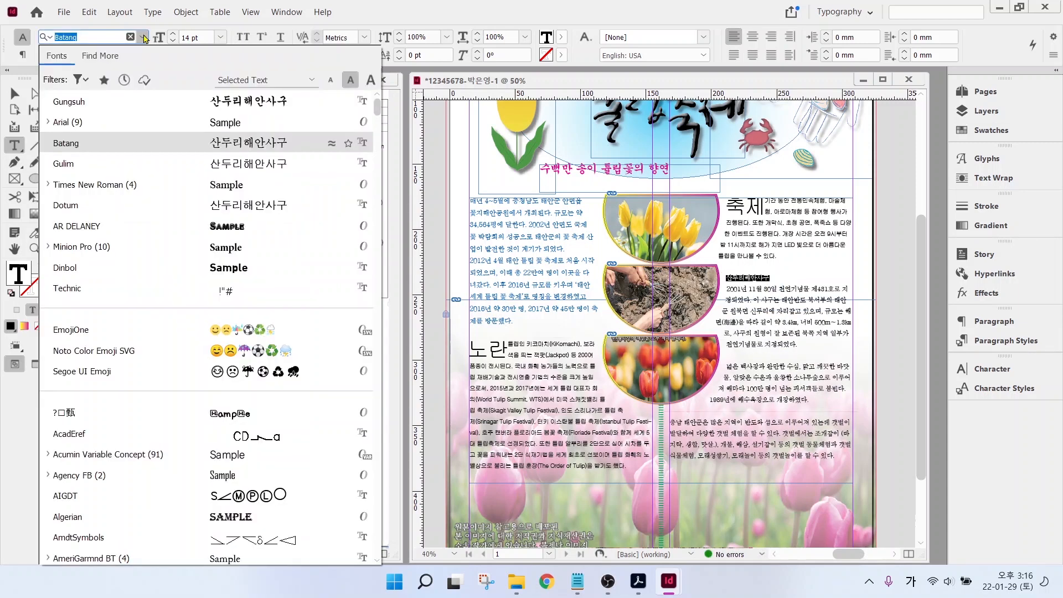
pyautogui.click(105, 142)
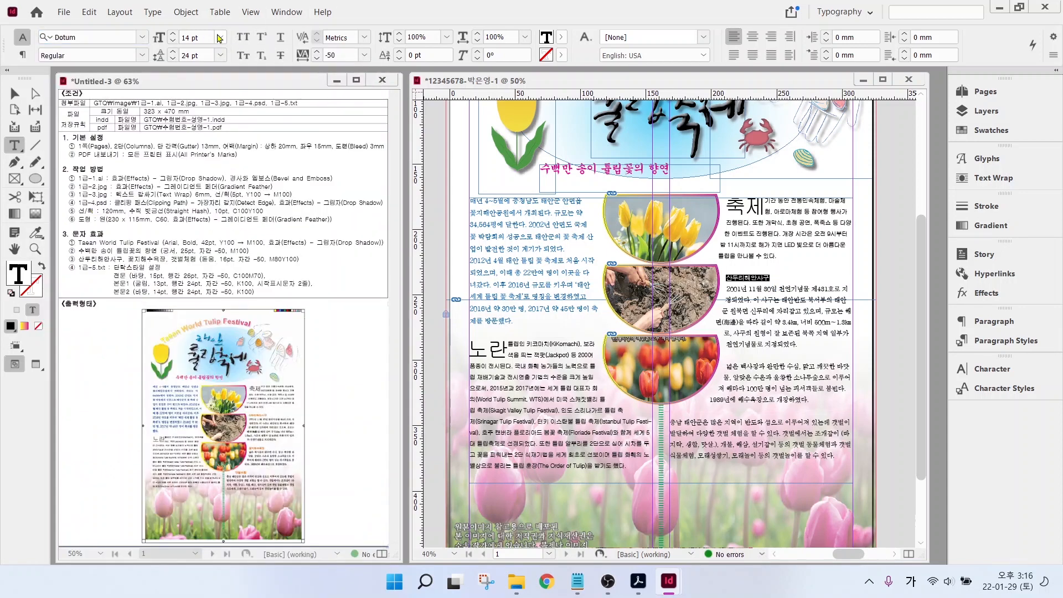
pyautogui.hotkey('ctrl', 'shift', '.')
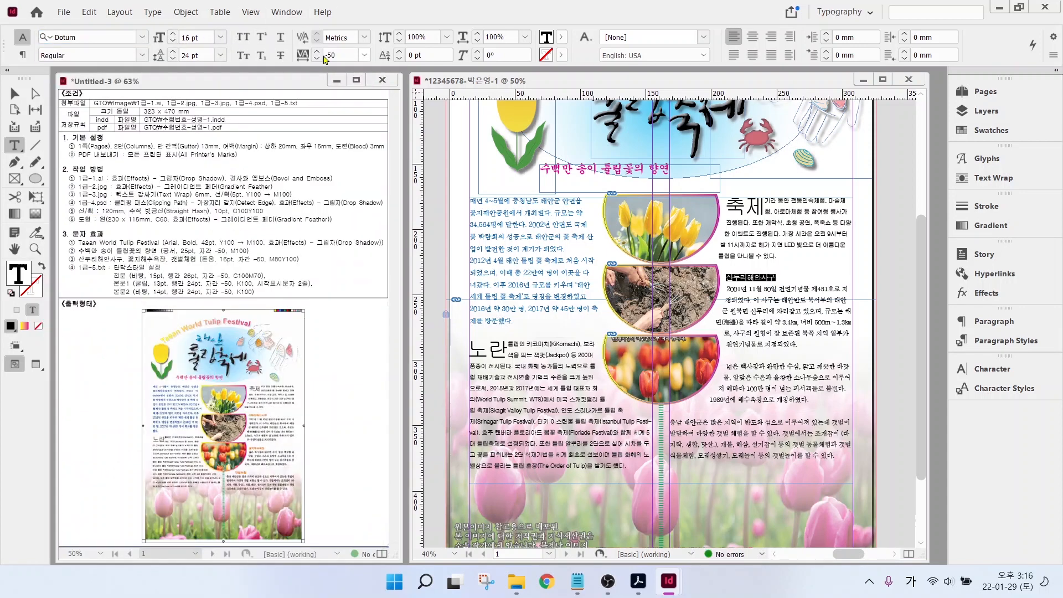
pyautogui.click(560, 37)
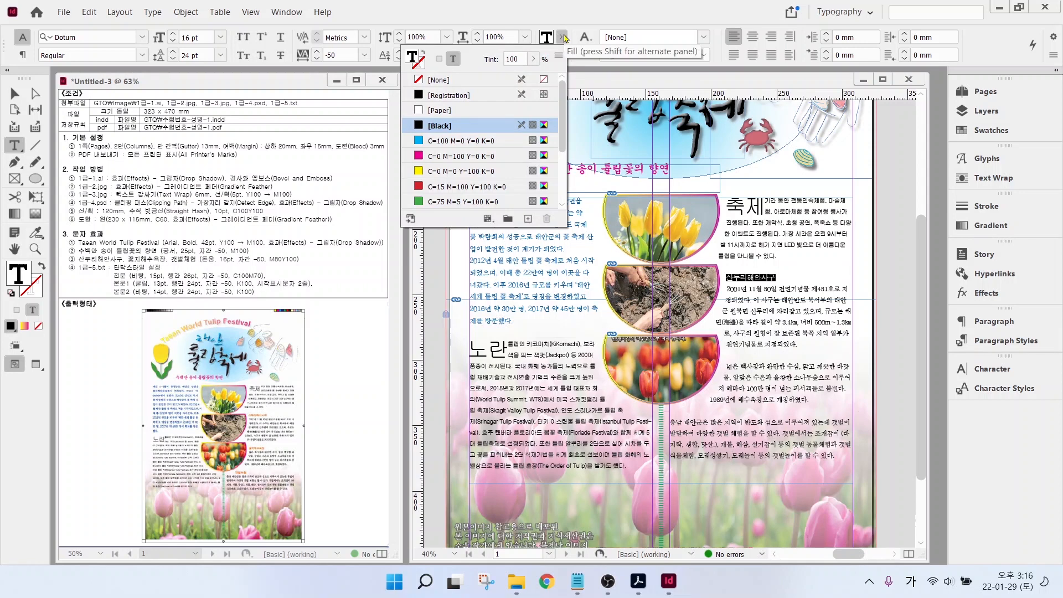
pyautogui.scroll(-3, 484, 185)
pyautogui.scroll(-2, 483, 185)
pyautogui.click(459, 198)
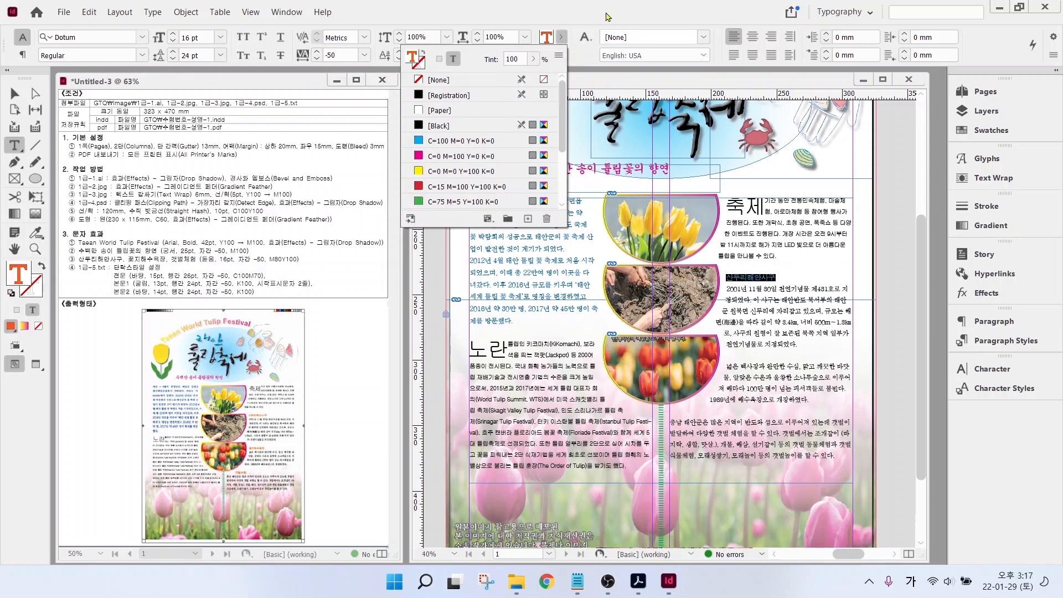
pyautogui.click(607, 17)
# - Copy the heading below and retype the copy as 꽃지해수욕장
pyautogui.click(745, 355)
pyautogui.tripleClick(728, 278)
pyautogui.hotkey('ctrl', 'c')
pyautogui.click(734, 355)
pyautogui.hotkey('ctrl', 'v')
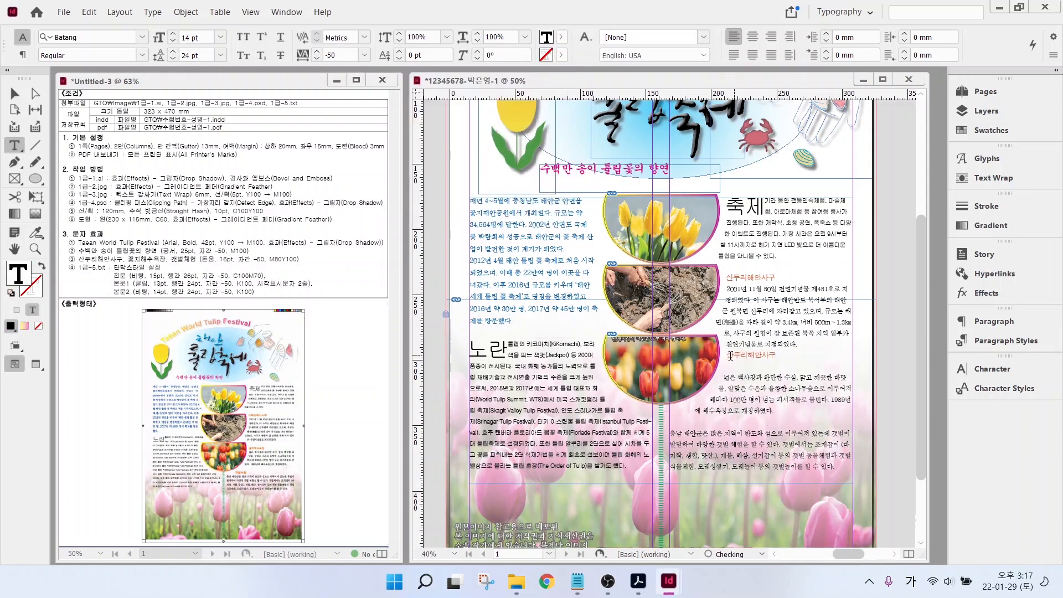
pyautogui.click(812, 344)
pyautogui.press('Return')
pyautogui.press('Down')
pyautogui.press('Down')
pyautogui.press('Delete')
pyautogui.press('Up')
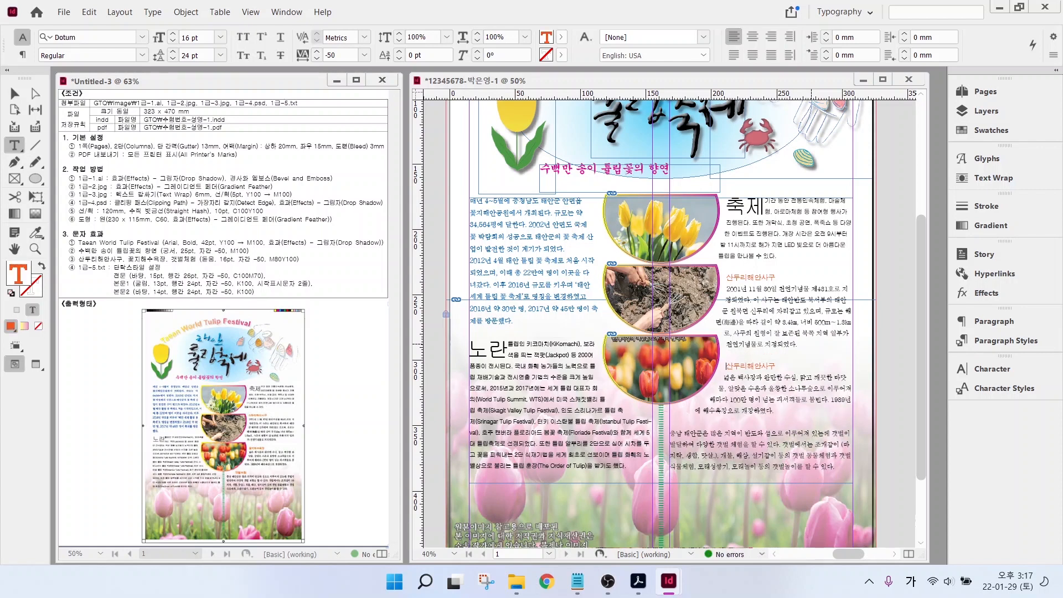
pyautogui.write('꽃지해수욕장')
pyautogui.press('Delete')
pyautogui.press('Delete')
pyautogui.press('Delete')
pyautogui.press('Delete')
pyautogui.press('Delete')
pyautogui.press('Delete')
pyautogui.press('Delete')
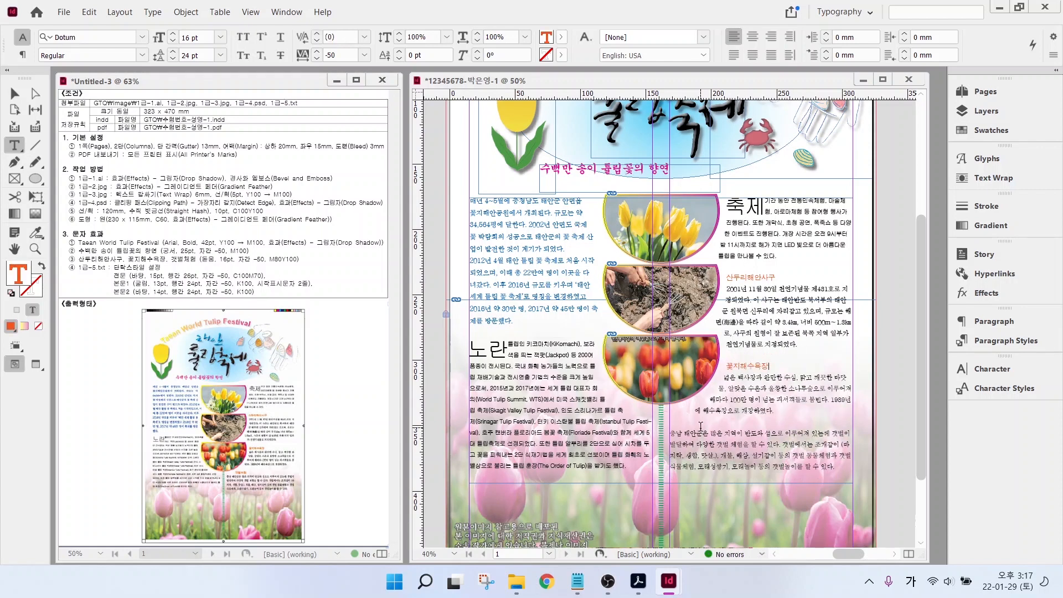
# - Paste a third heading further down, retype it as 갯벌체험, and fit the page
pyautogui.click(702, 425)
pyautogui.hotkey('ctrl', 'v')
pyautogui.click(793, 411)
pyautogui.press('Return')
pyautogui.press('Down')
pyautogui.press('Down')
pyautogui.press('Delete')
pyautogui.press('Up')
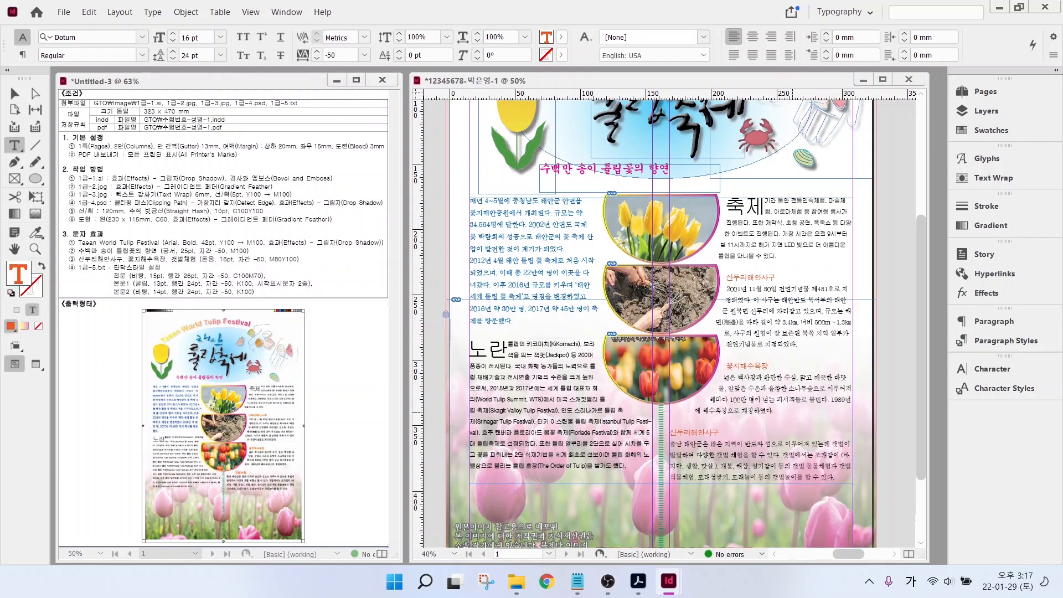
pyautogui.write('갯벌체험')
pyautogui.press('Delete')
pyautogui.press('Delete')
pyautogui.press('Delete')
pyautogui.press('Delete')
pyautogui.press('Delete')
pyautogui.press('Delete')
pyautogui.press('Delete')
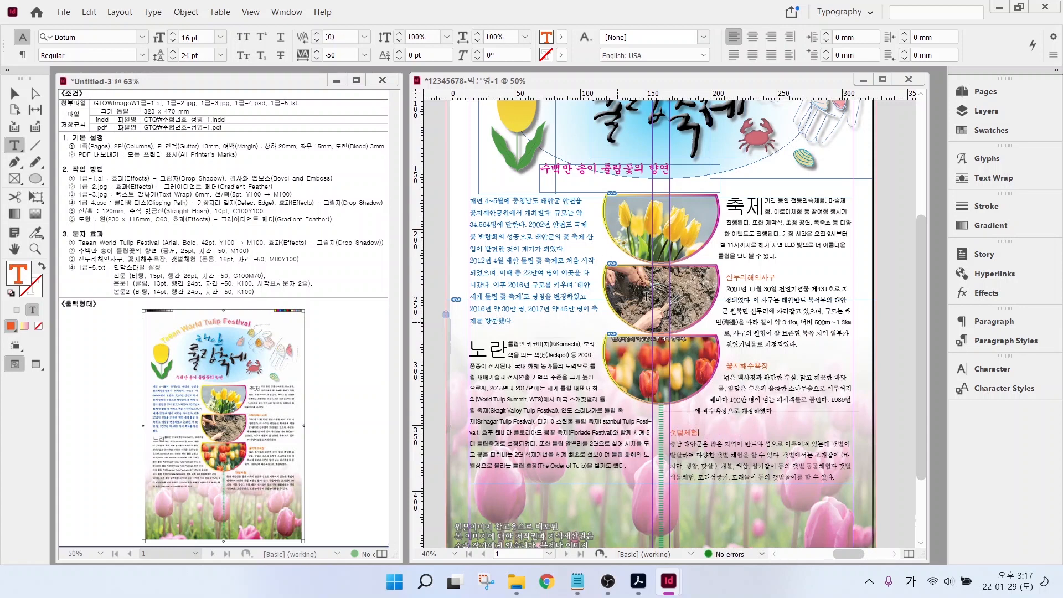
pyautogui.hotkey('ctrl', '0')
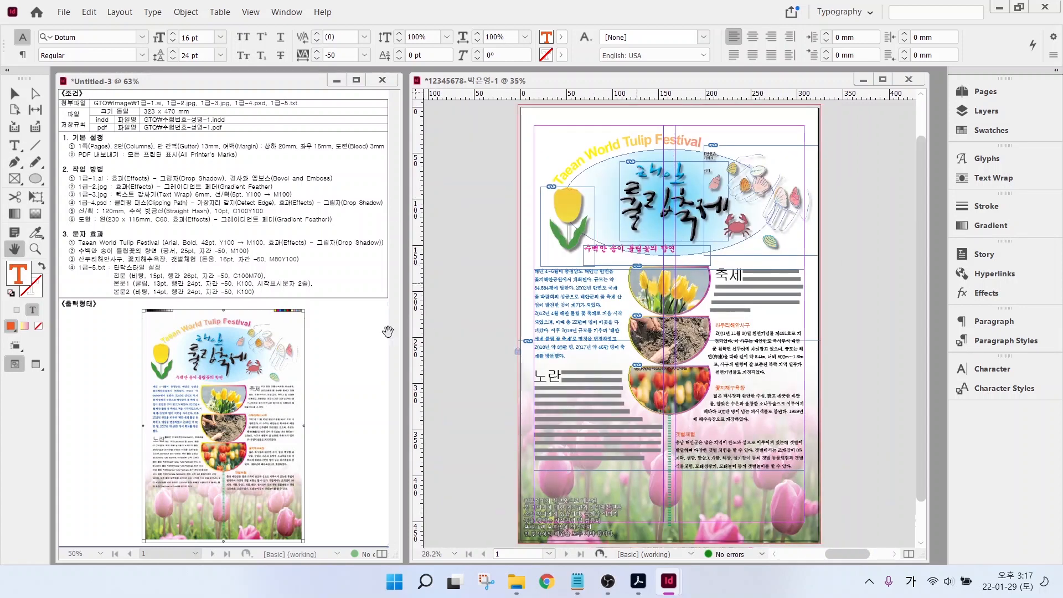
# - View the finished tulip poster in Preview mode, without guides or frame edges
pyautogui.click(39, 368)
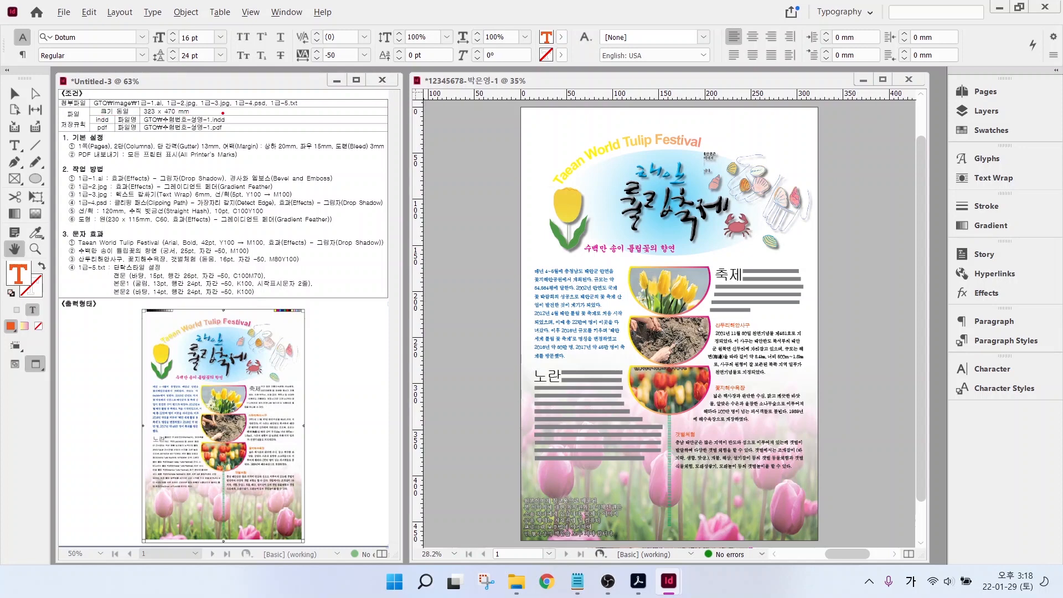
pyautogui.moveTo(223, 113); pyautogui.dragTo(275, 82)
pyautogui.moveTo(212, 136); pyautogui.dragTo(258, 165)
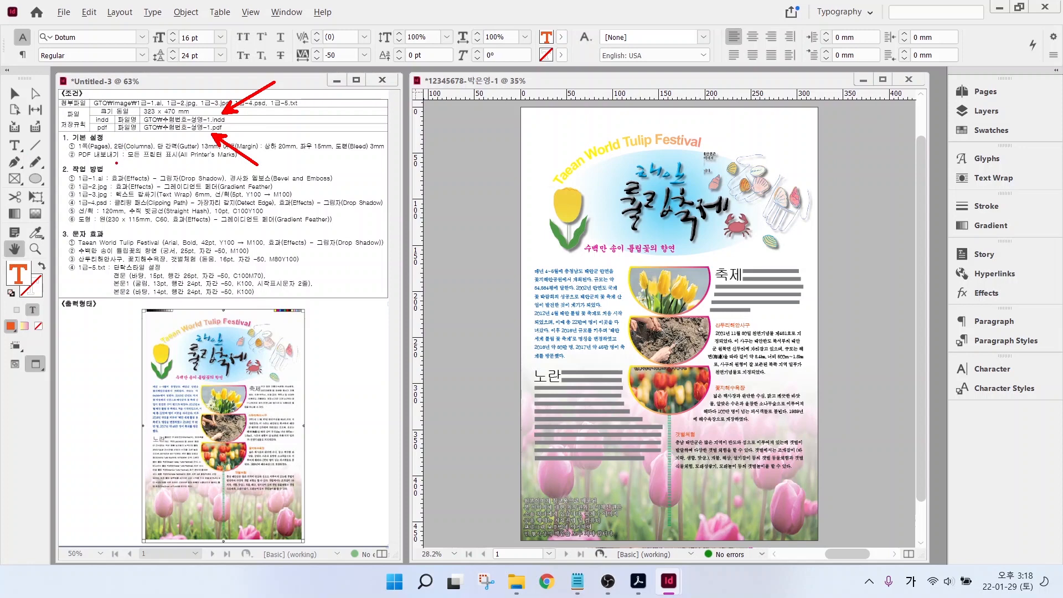
pyautogui.moveTo(109, 165); pyautogui.dragTo(234, 163)
pyautogui.press('Escape')
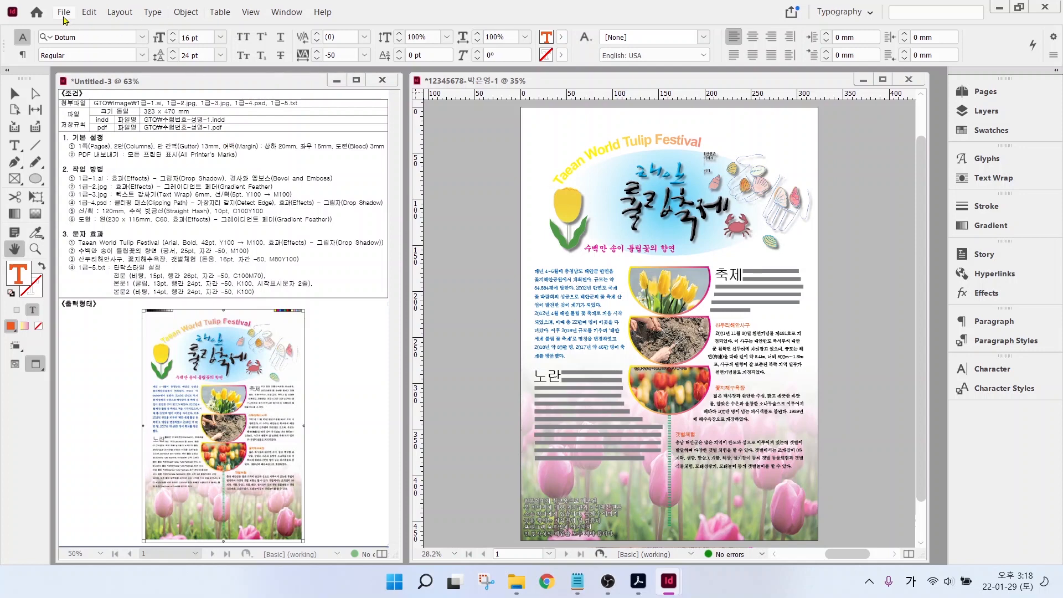
# - Save the poster as an .indd document in the GTQ folder under Documents
pyautogui.click(64, 13)
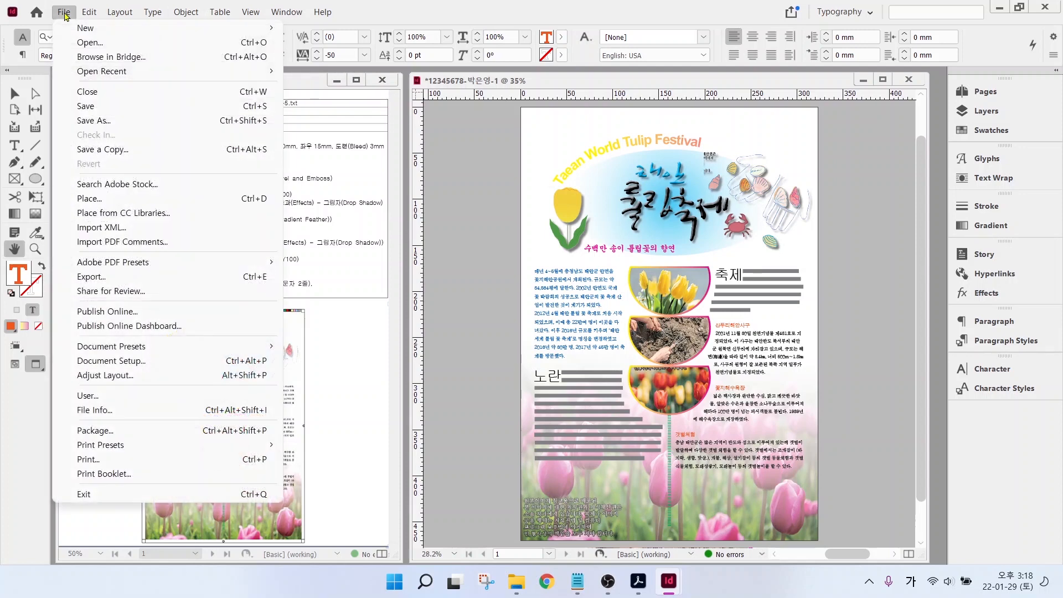
pyautogui.click(88, 106)
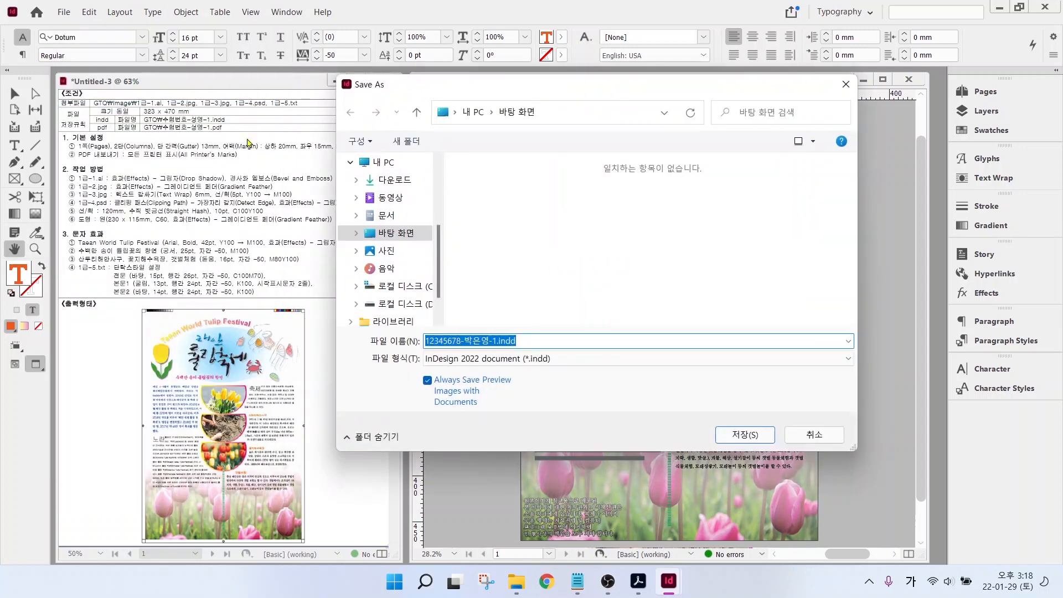
pyautogui.click(384, 218)
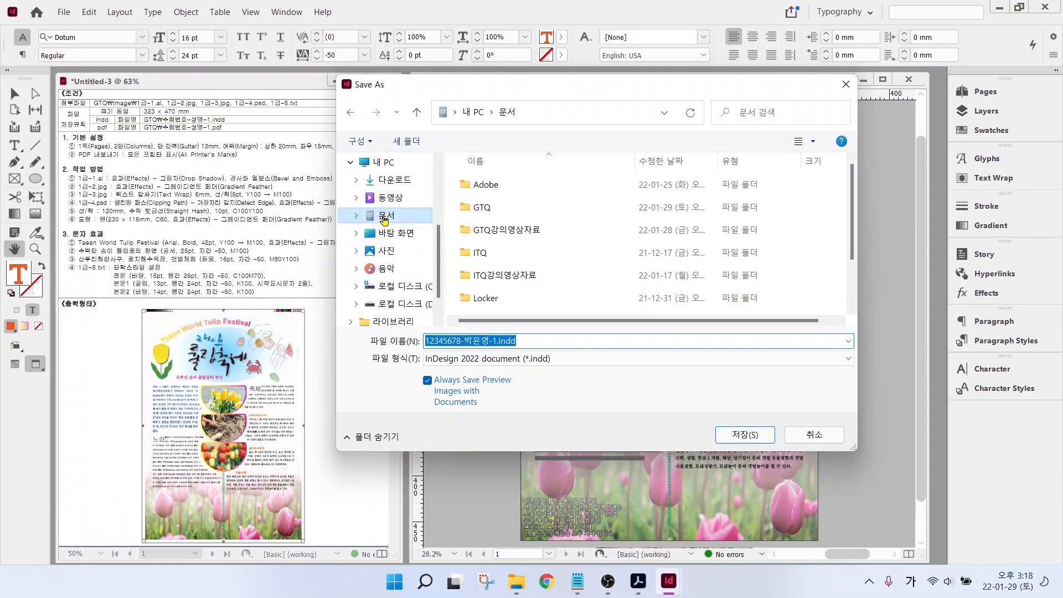
pyautogui.doubleClick(482, 208)
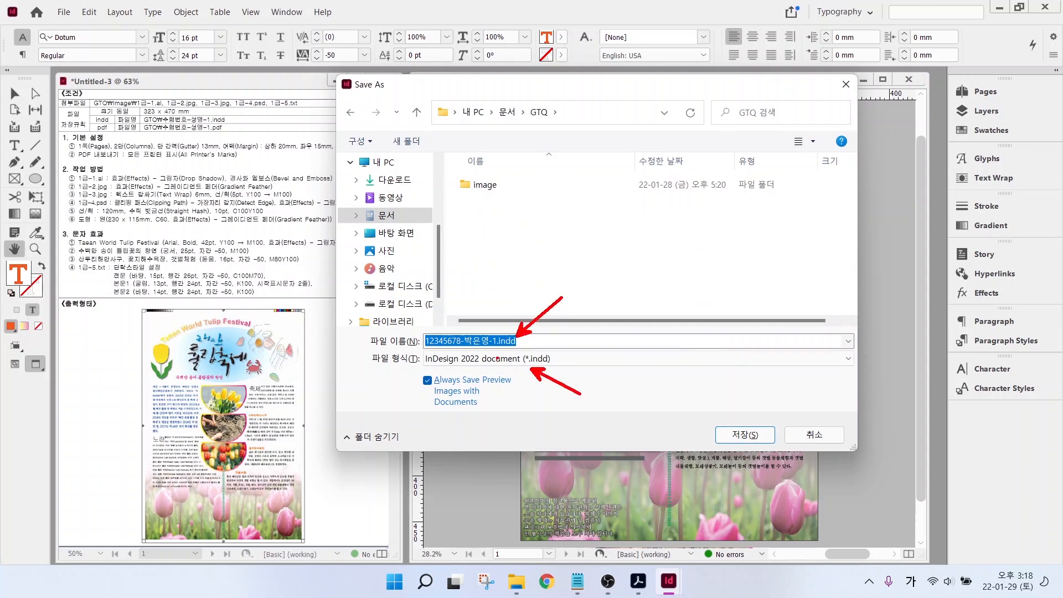
pyautogui.click(744, 434)
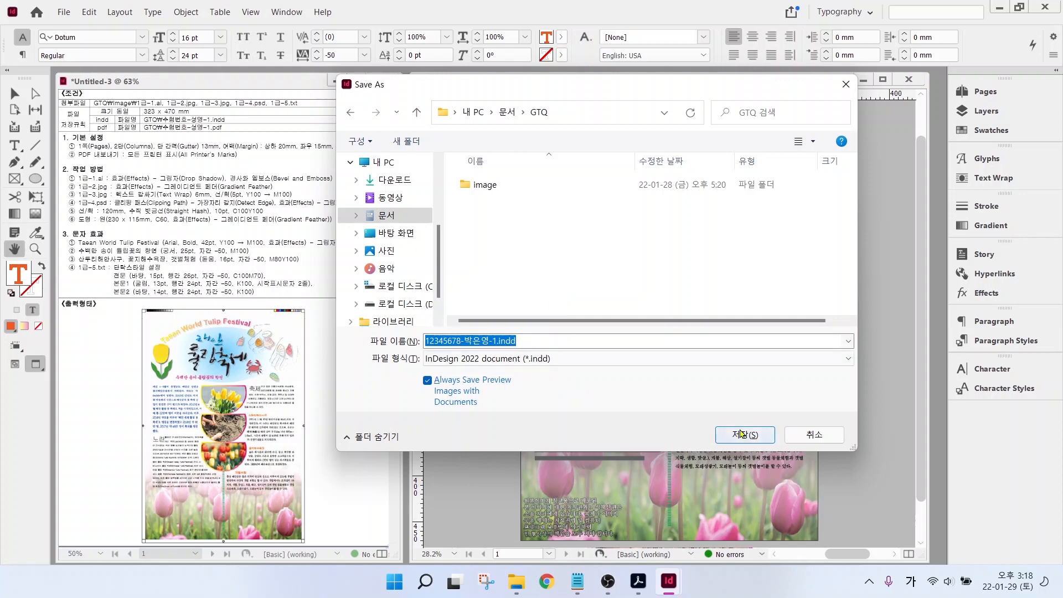
pyautogui.click(64, 12)
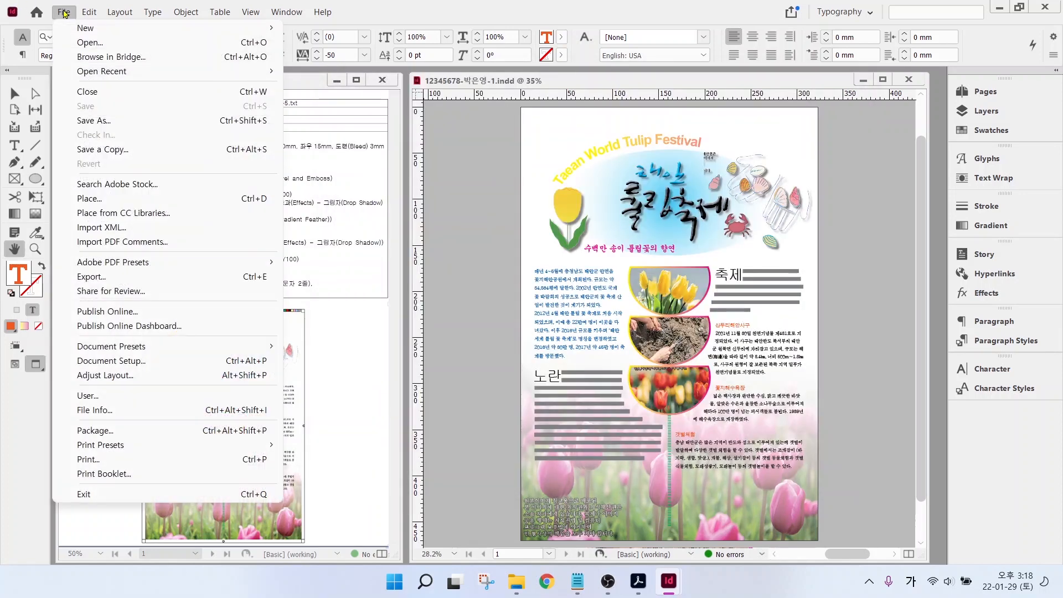
# - Export the page as an Adobe PDF (Print) file with All Printer's Marks enabled
pyautogui.click(117, 277)
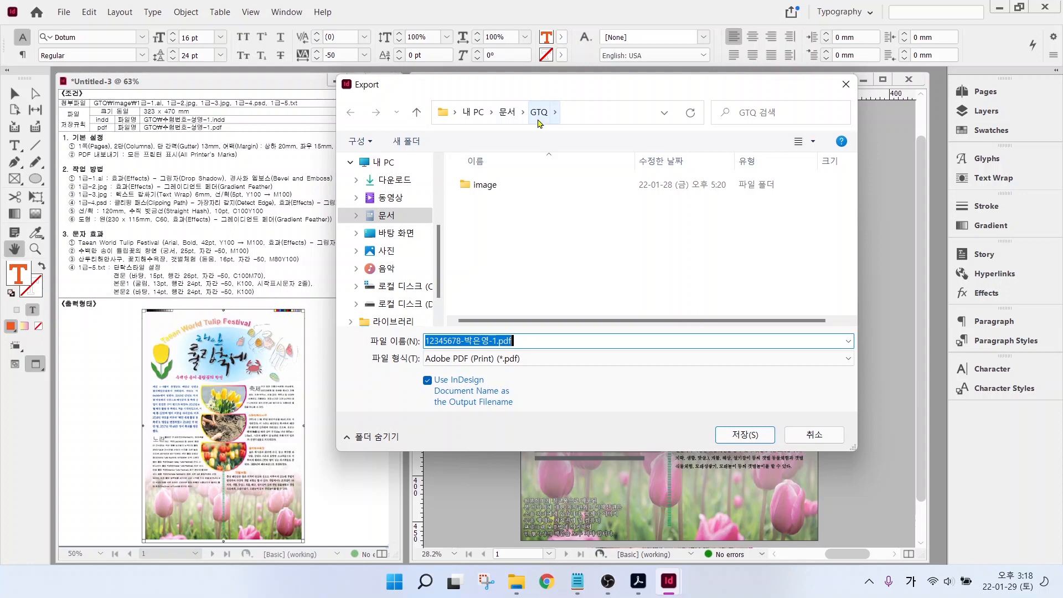
pyautogui.press('ctrl')
pyautogui.press('ctrl')
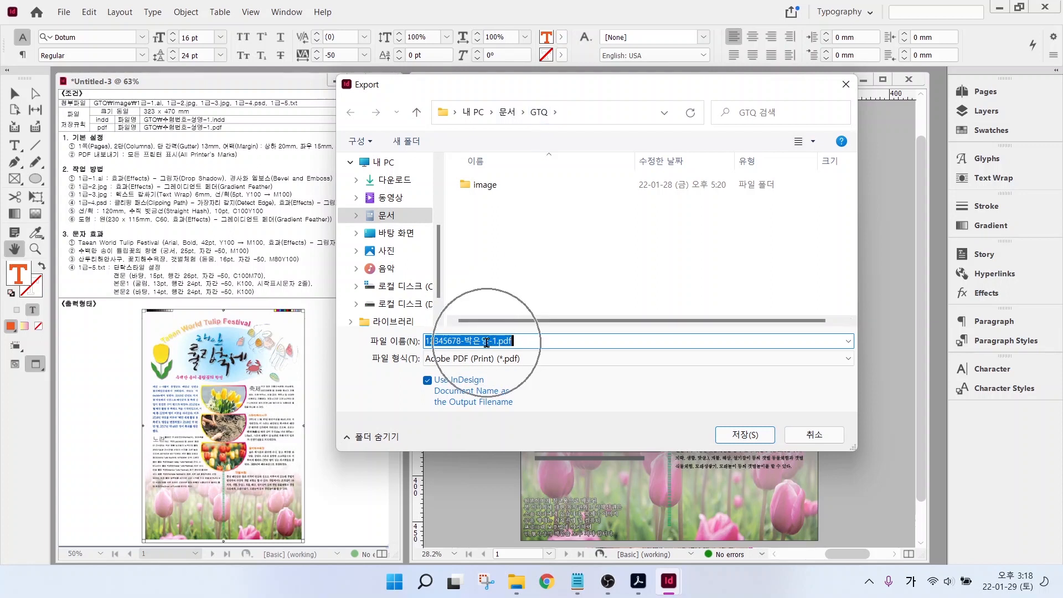
pyautogui.click(488, 354)
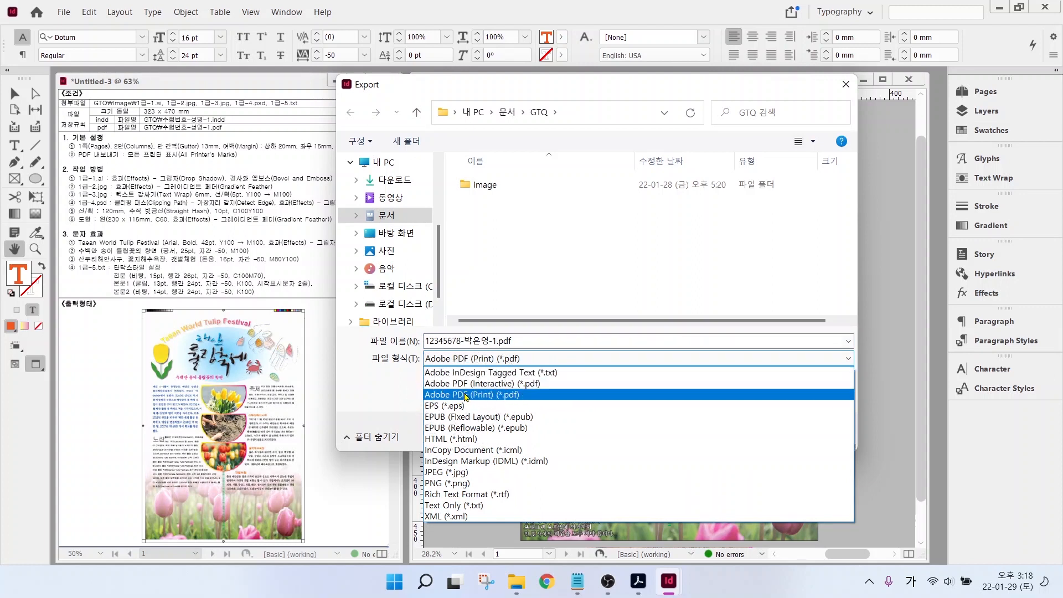
pyautogui.click(466, 394)
pyautogui.click(723, 429)
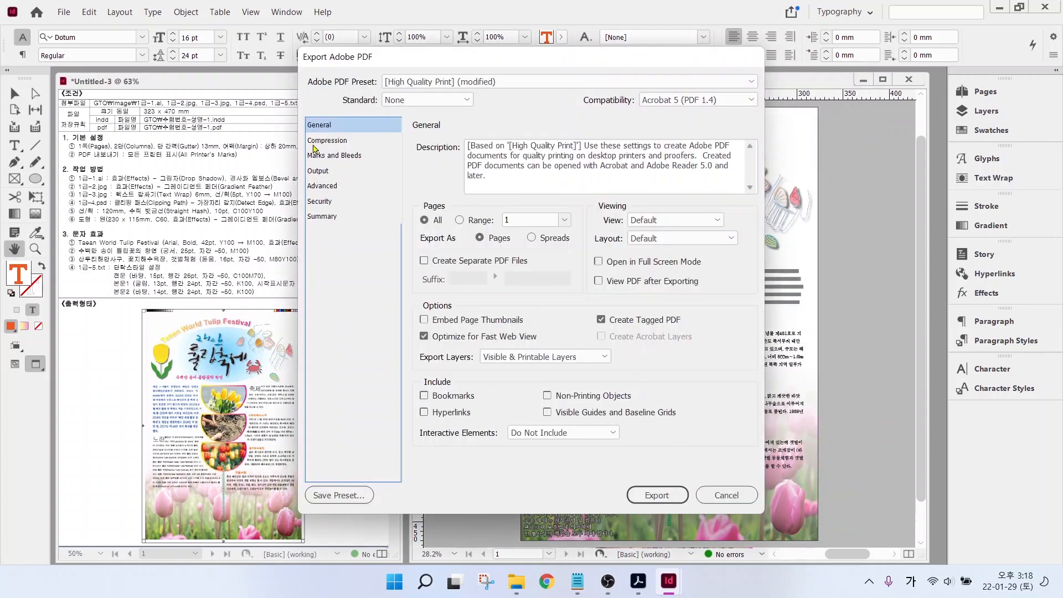
pyautogui.click(323, 156)
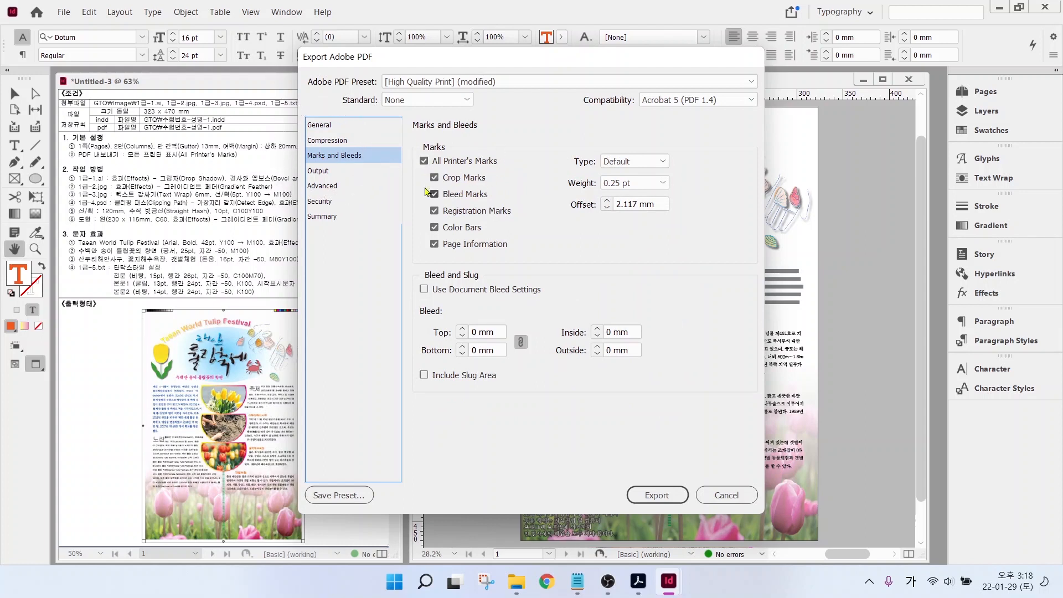
pyautogui.click(652, 496)
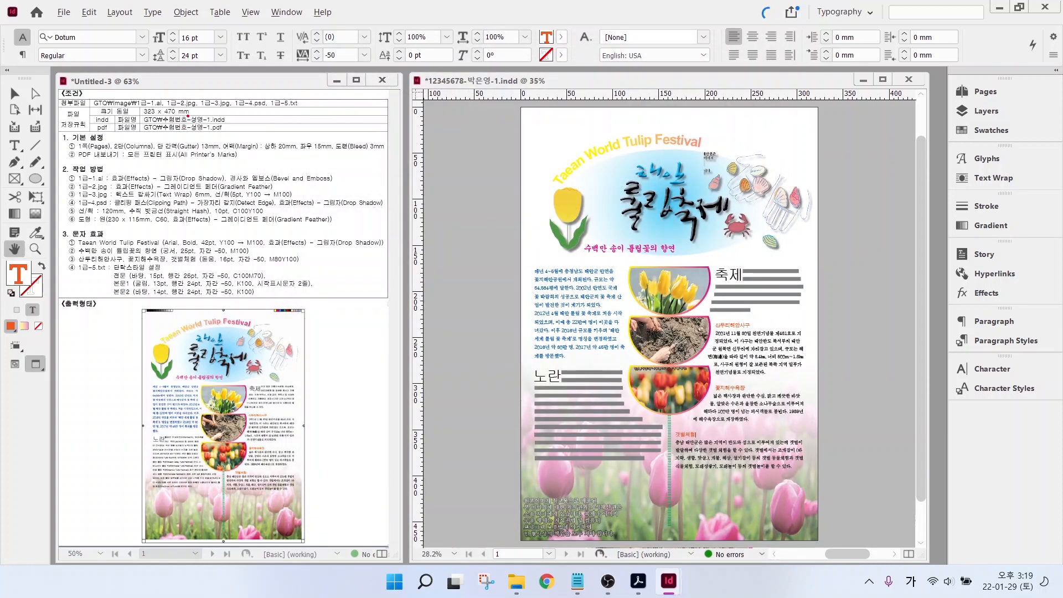
# - Begin a Save As of the tulip festival document from the File menu
pyautogui.moveTo(188, 115); pyautogui.dragTo(234, 95)
pyautogui.moveTo(190, 136); pyautogui.dragTo(237, 162)
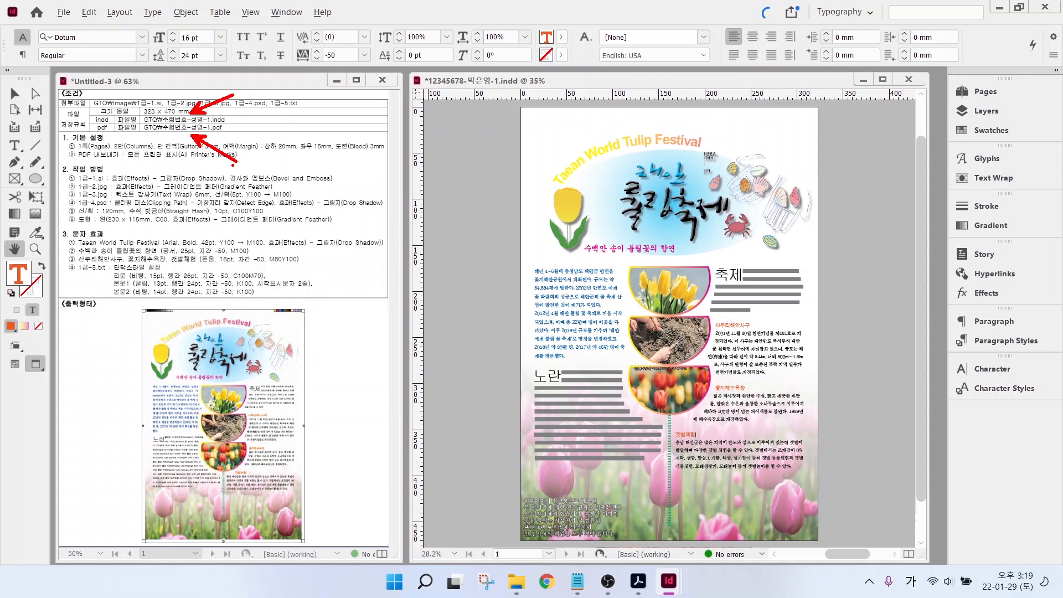
pyautogui.click(69, 13)
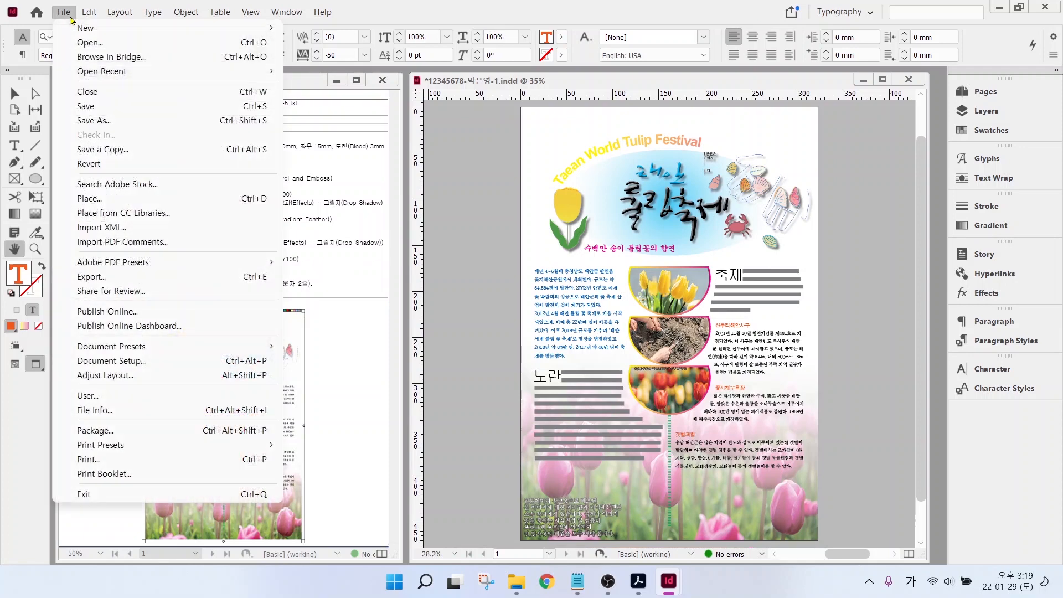
pyautogui.click(97, 121)
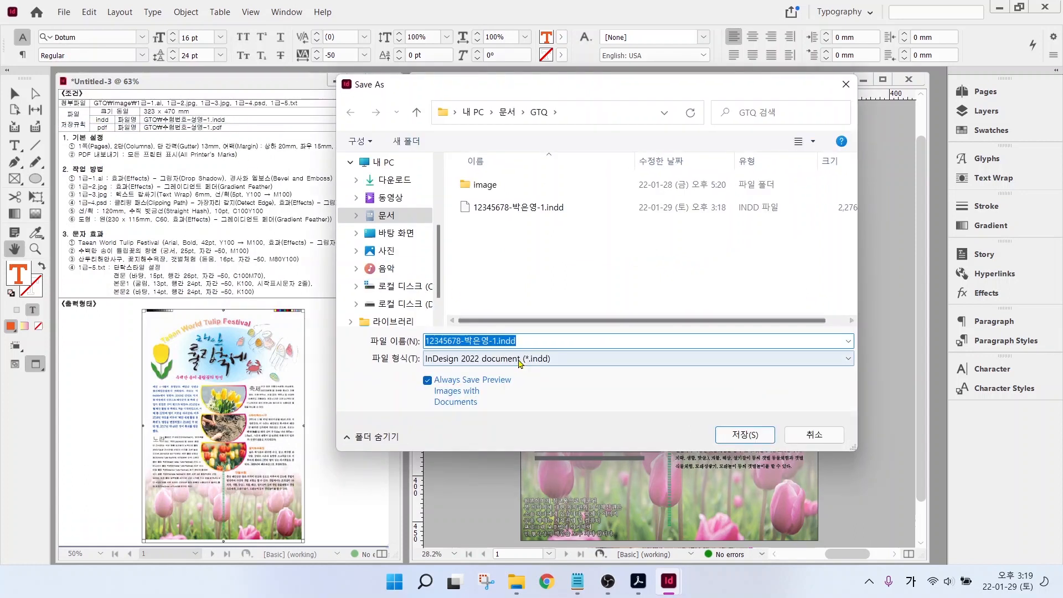
# - Save the tulip poster as an InDesign CS4 or later (IDML) file
pyautogui.click(536, 359)
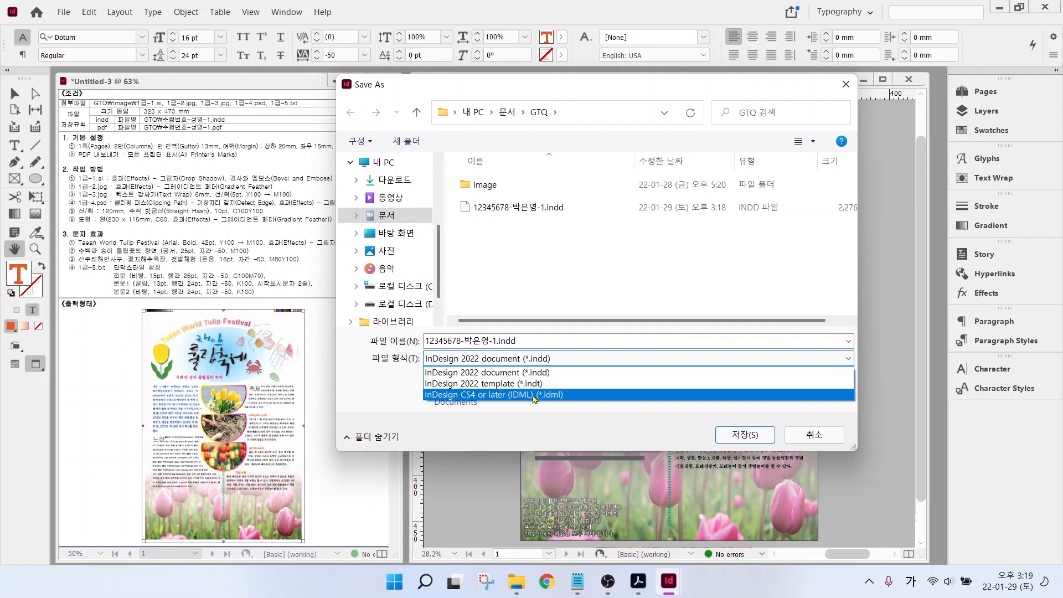
pyautogui.click(533, 395)
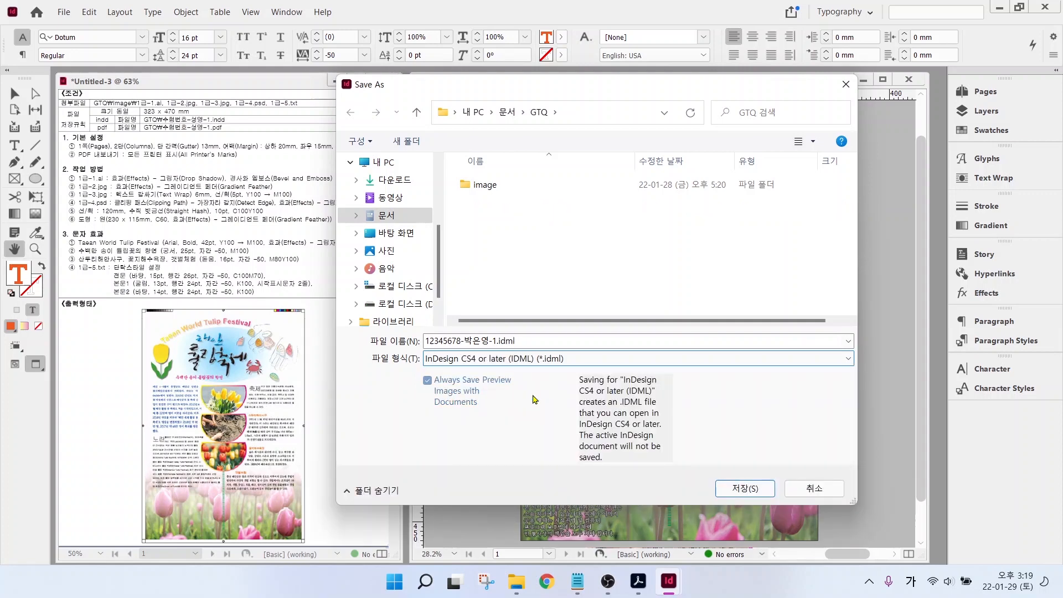
pyautogui.click(744, 488)
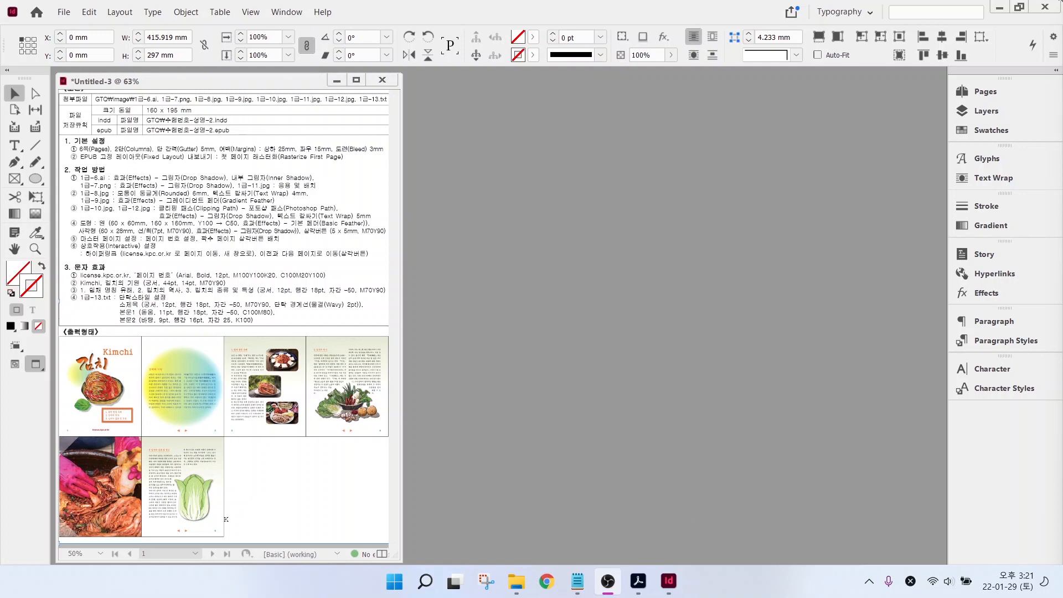
# - Start a new document named with the examinee's ID number and name
pyautogui.click(62, 12)
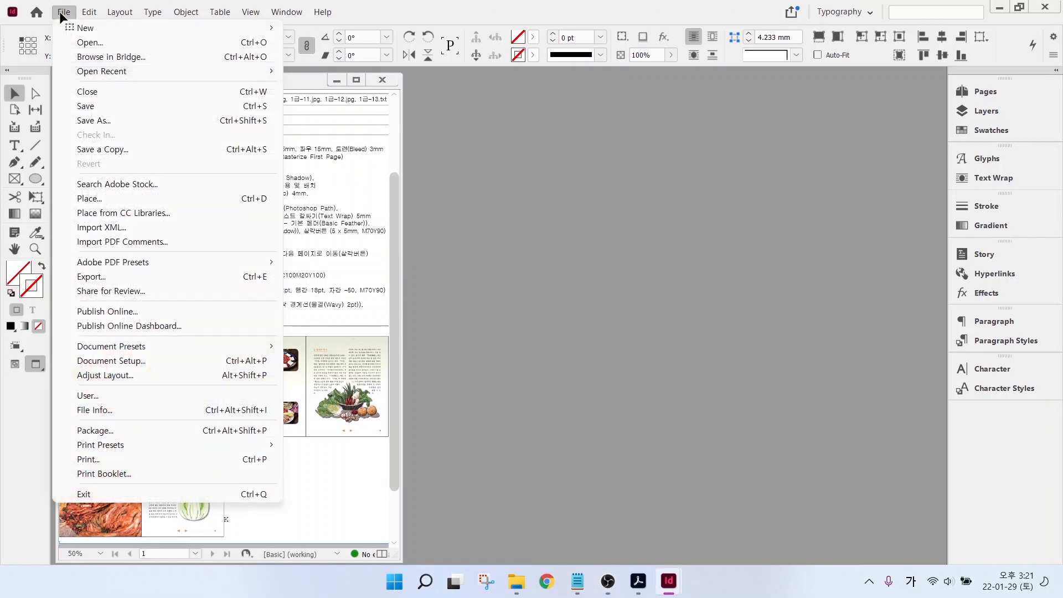
pyautogui.moveTo(81, 27)
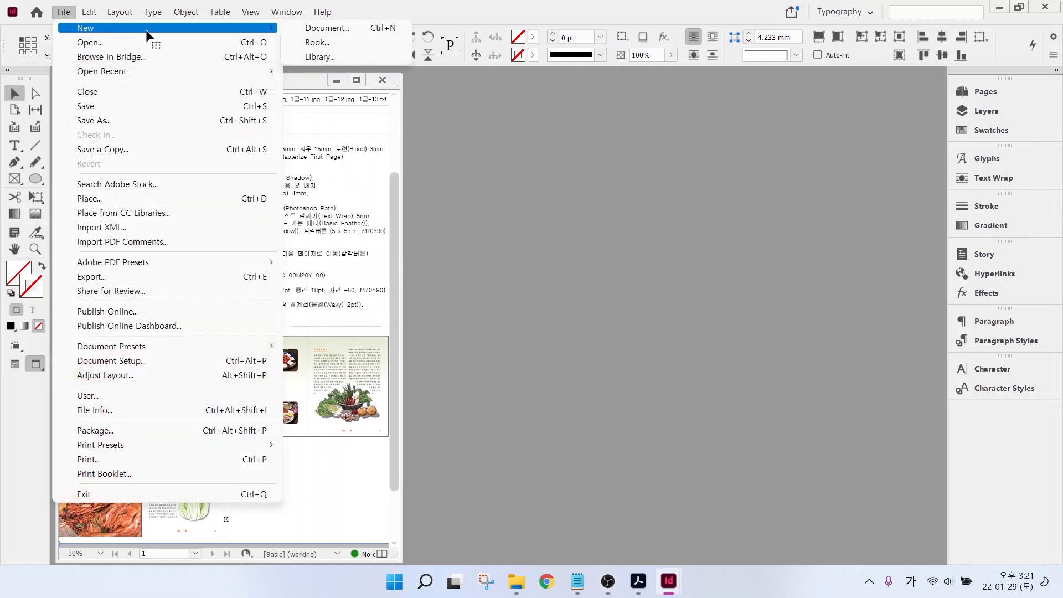
pyautogui.click(323, 28)
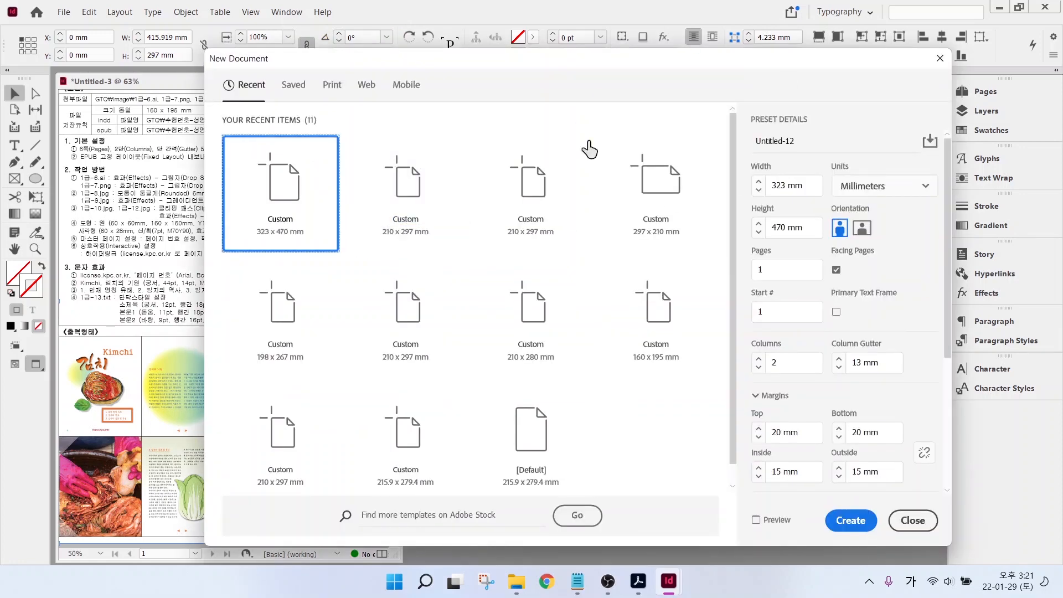
pyautogui.doubleClick(800, 141)
pyautogui.write('12')
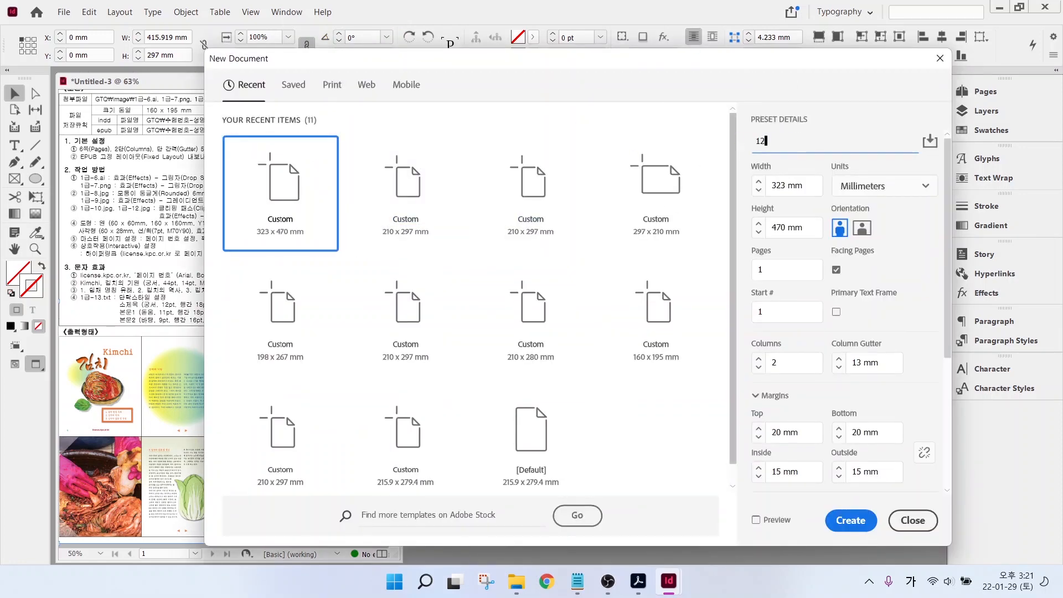
pyautogui.write('345678')
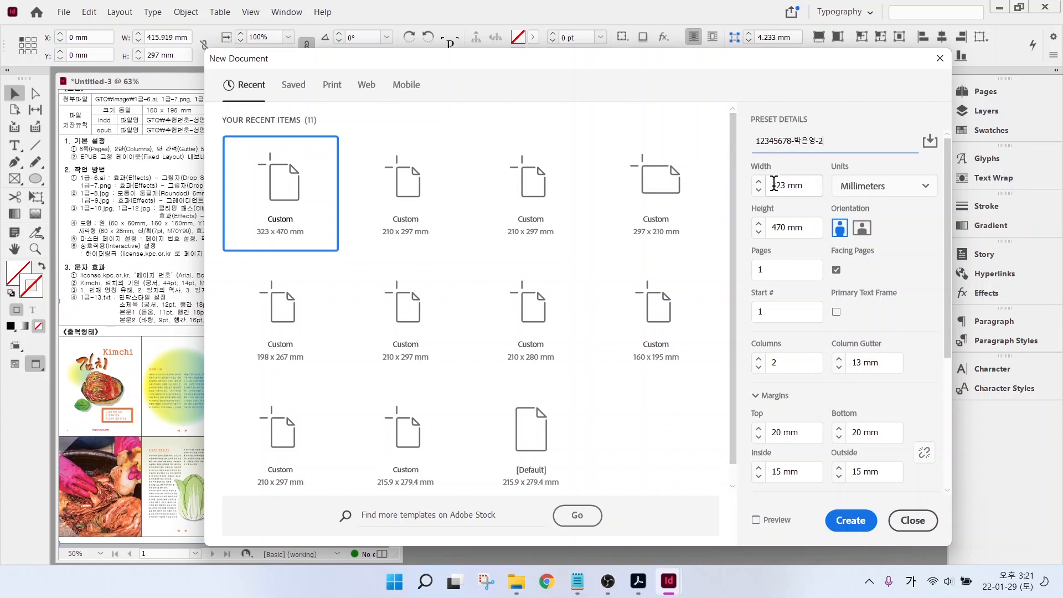
# - Set the page size to 160 × 195 mm with 6 pages
pyautogui.click(790, 185)
pyautogui.doubleClick(790, 185)
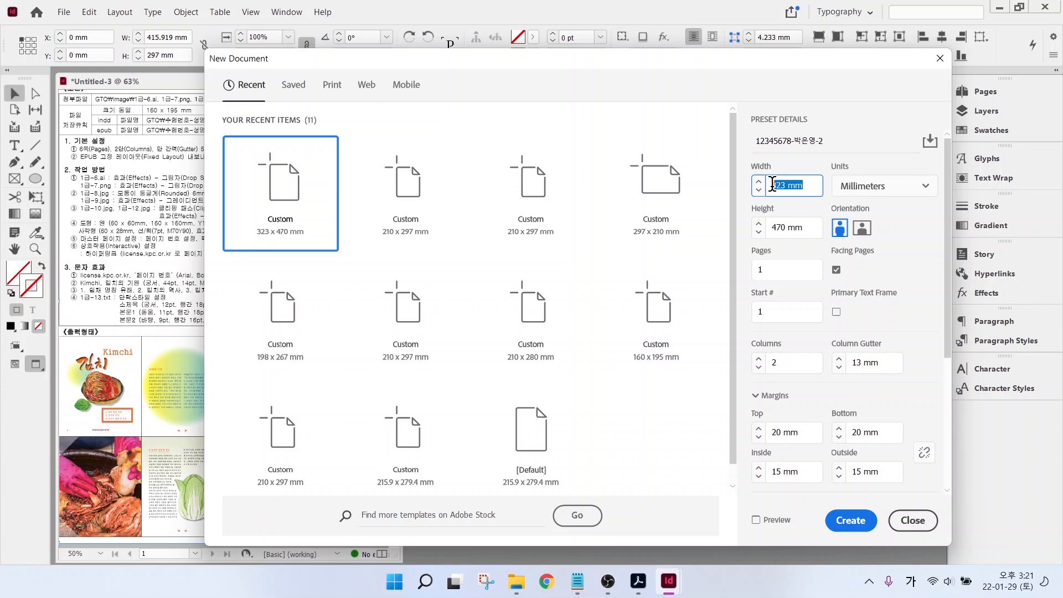
pyautogui.write('160')
pyautogui.doubleClick(804, 228)
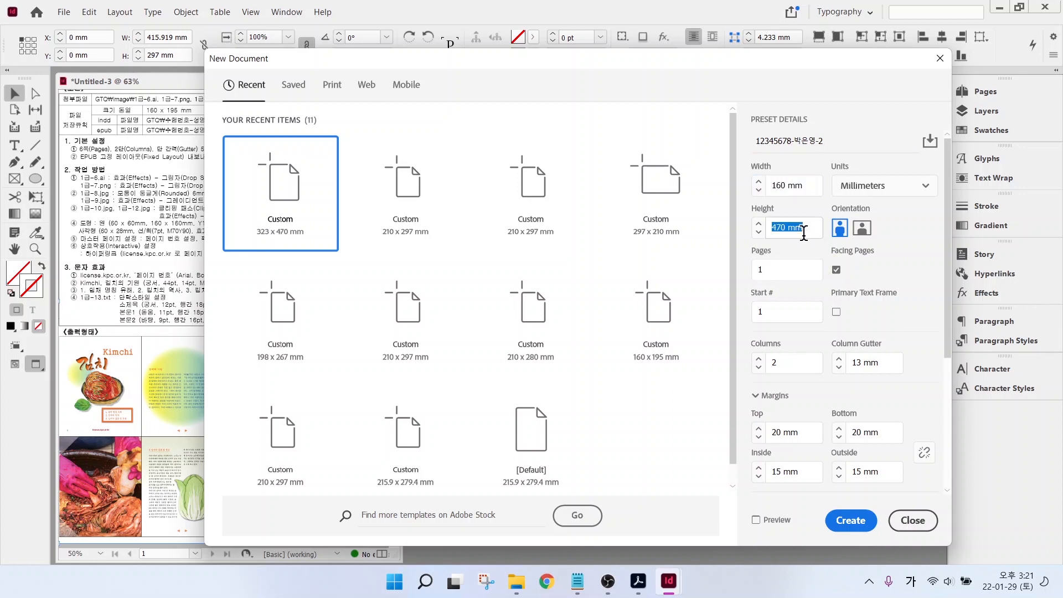
pyautogui.write('195')
pyautogui.doubleClick(767, 270)
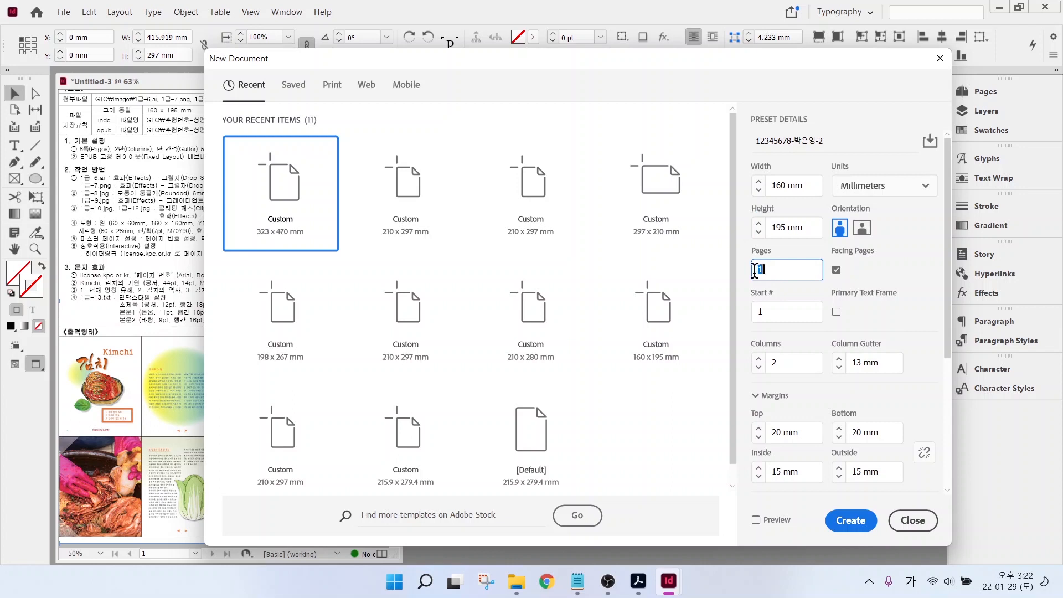
pyautogui.write('6')
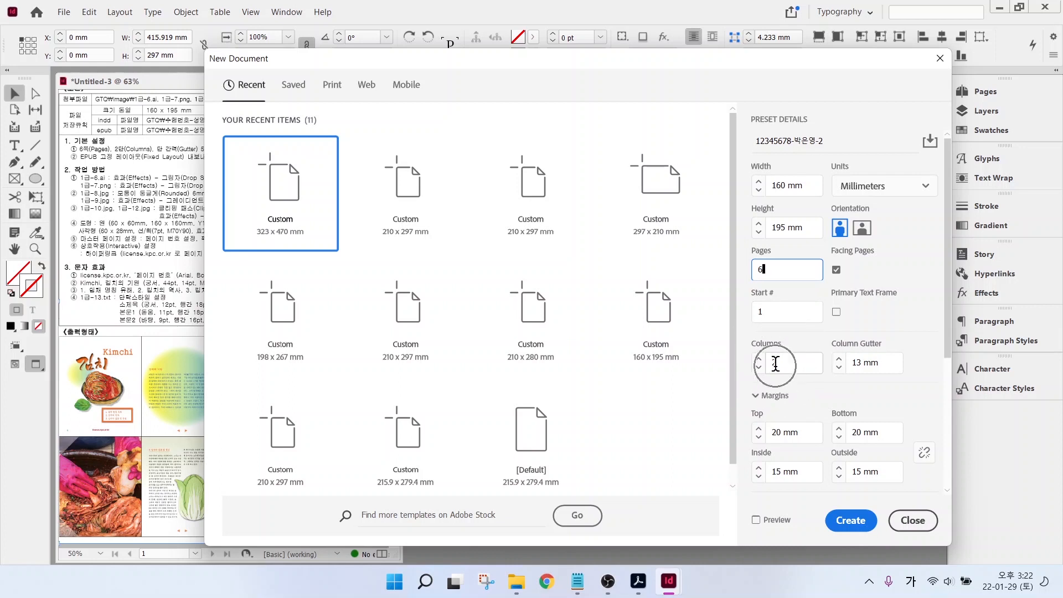
# - Reduce the column gutter to 5 mm
pyautogui.click(839, 367)
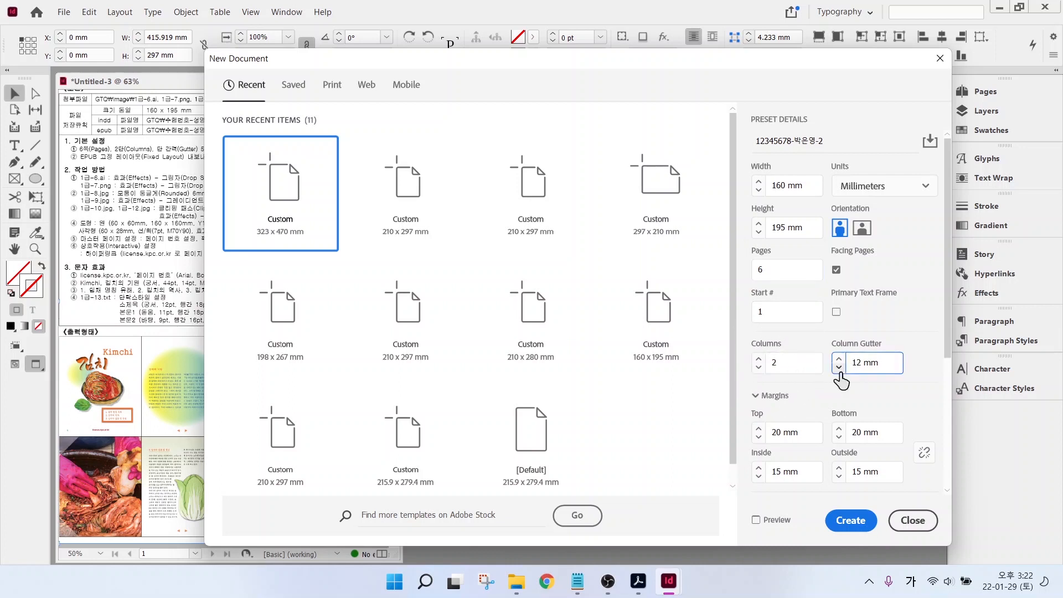
pyautogui.click(839, 367)
pyautogui.click(839, 368)
pyautogui.click(839, 367)
pyautogui.click(839, 367)
pyautogui.click(839, 367)
pyautogui.click(839, 367)
pyautogui.click(839, 367)
# - Set margins to 20/25/15/15 mm (top, bottom, inside, outside) and create the document
pyautogui.scroll(-4, 842, 379)
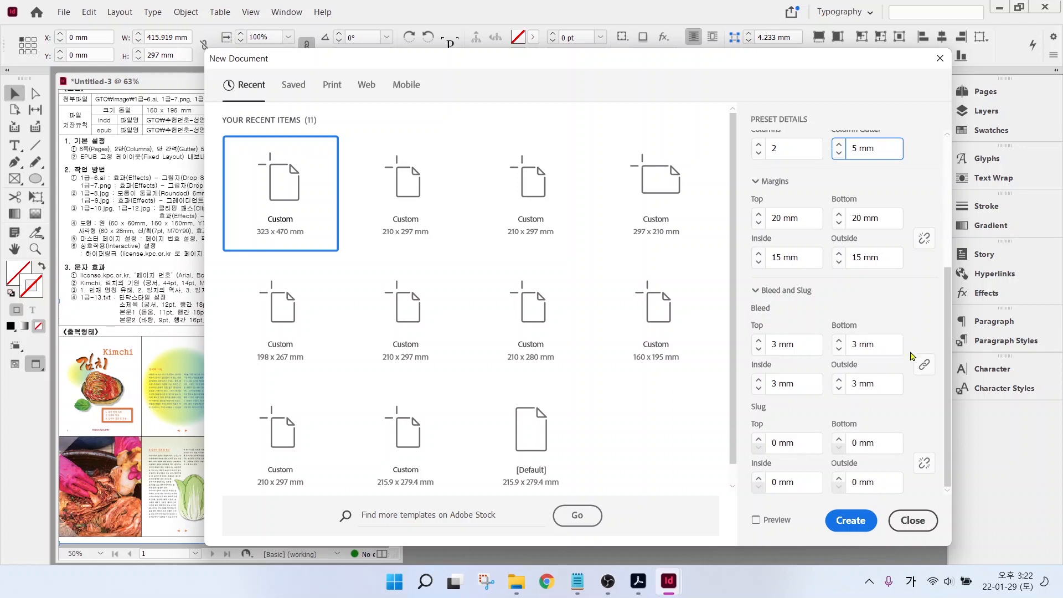
pyautogui.scroll(5, 914, 310)
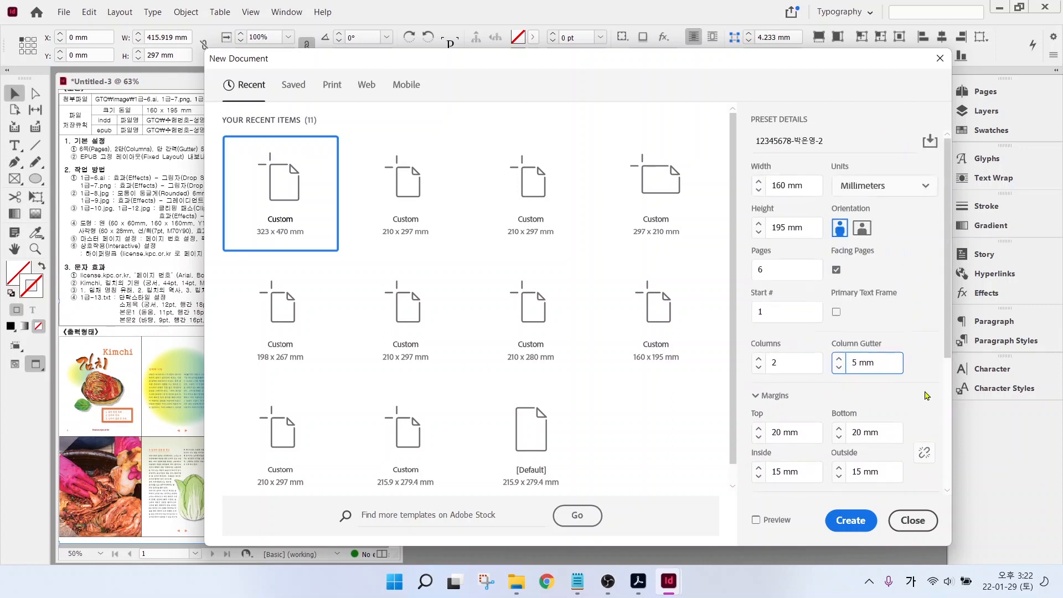
pyautogui.scroll(-5, 925, 342)
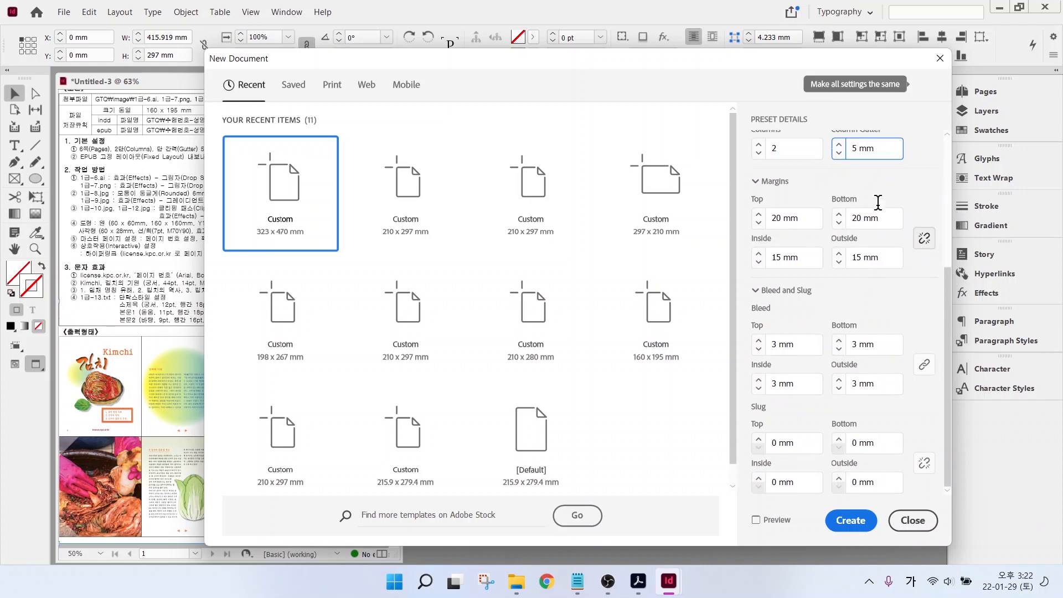
pyautogui.click(812, 214)
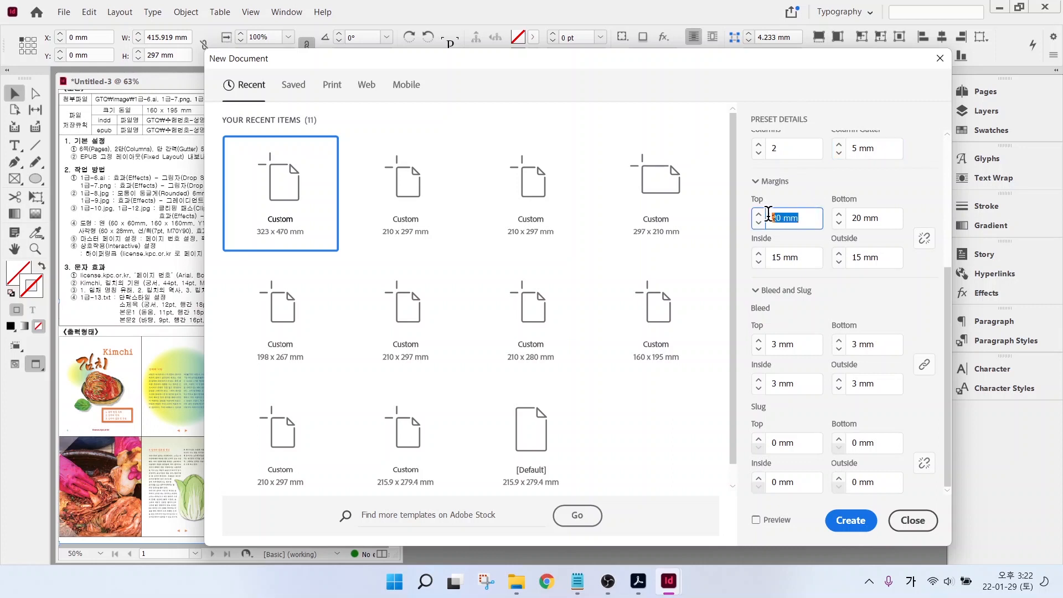
pyautogui.press('Tab')
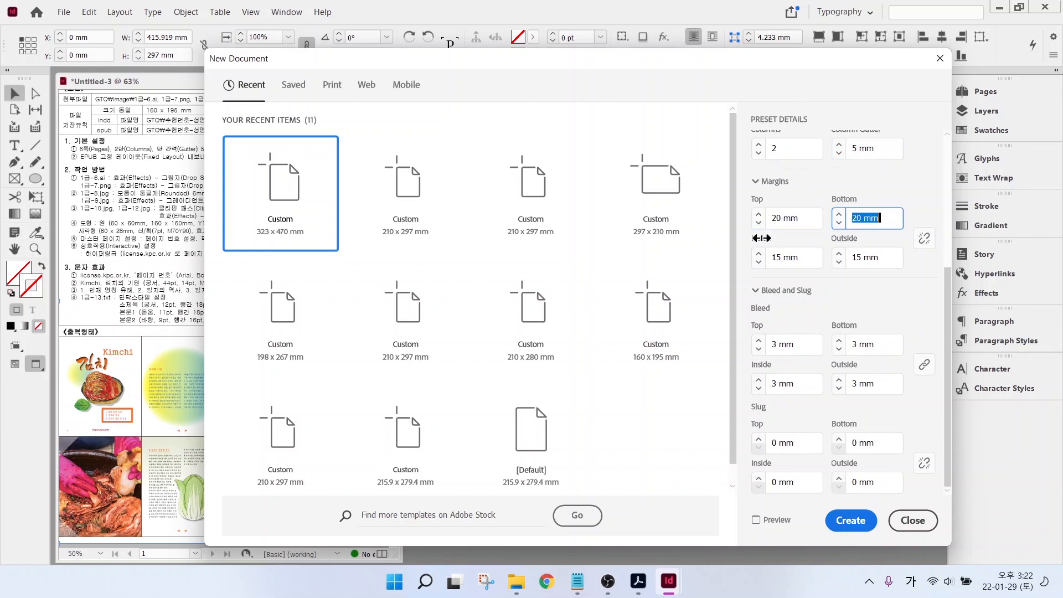
pyautogui.write('25')
pyautogui.press('Tab')
pyautogui.write('15')
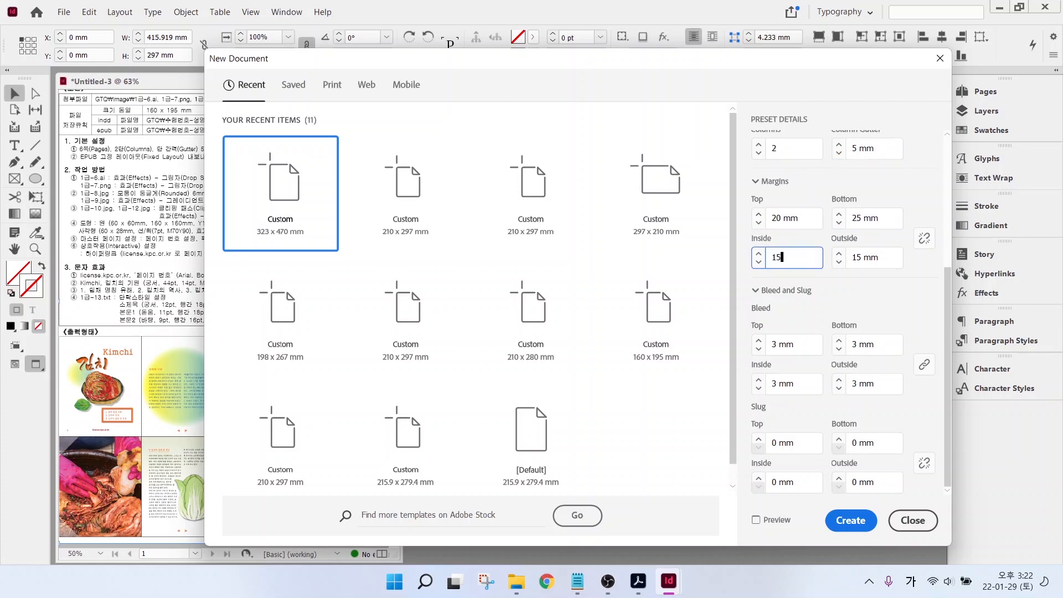
pyautogui.press('Tab')
pyautogui.write('1')
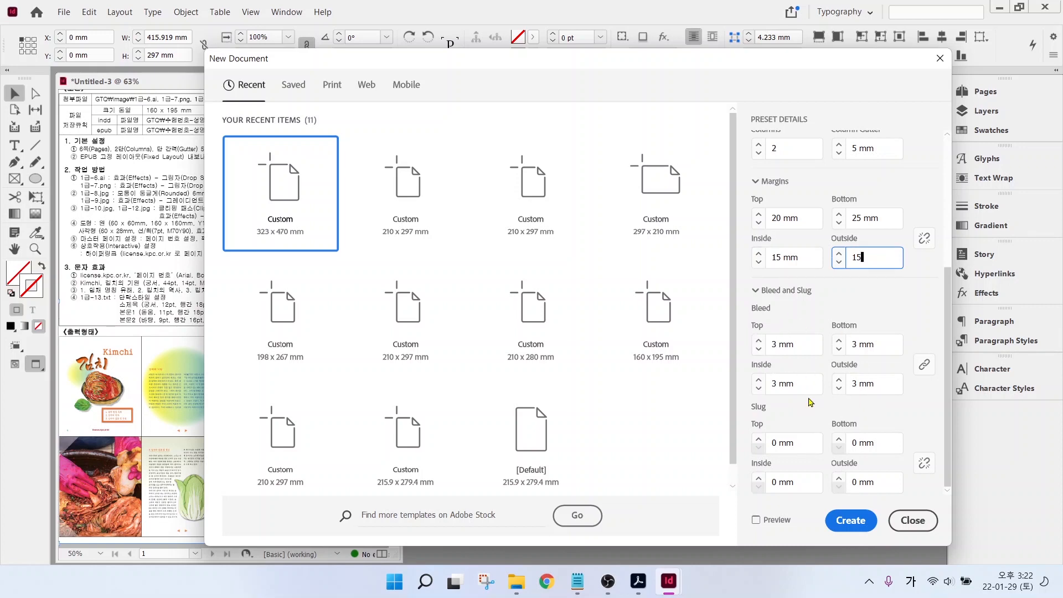
pyautogui.click(859, 525)
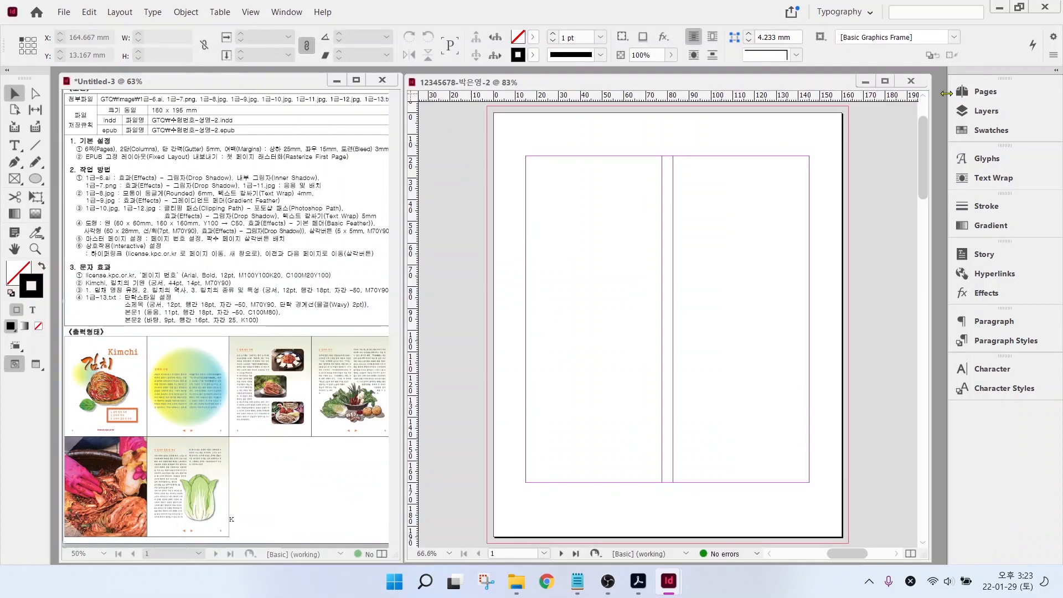
# - Allow page shuffling and move page 6 so the pages form spreads 1-2, 3-4, 5-6
pyautogui.click(984, 92)
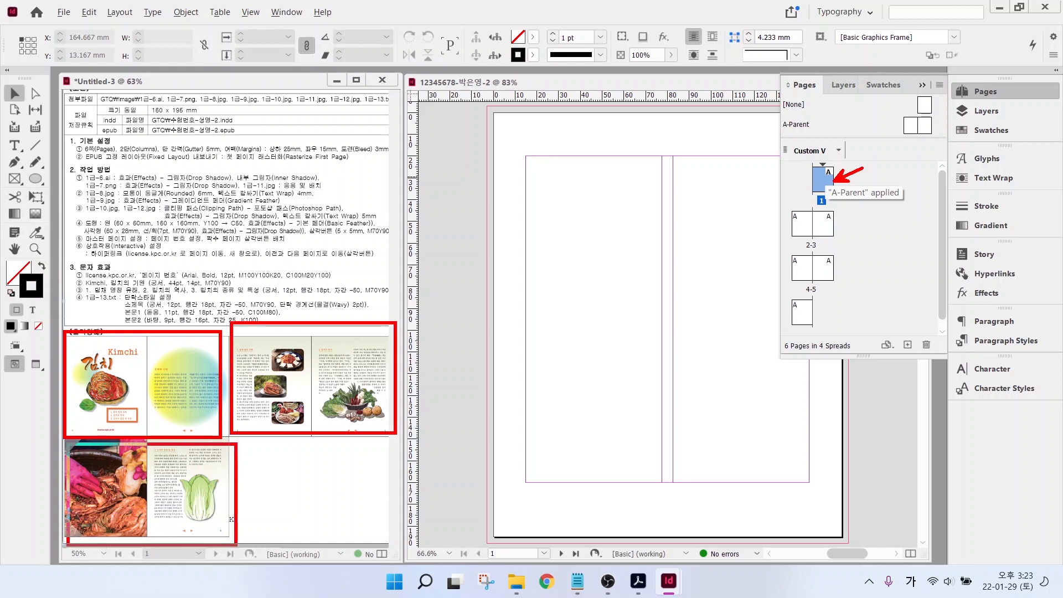
pyautogui.rightClick(826, 185)
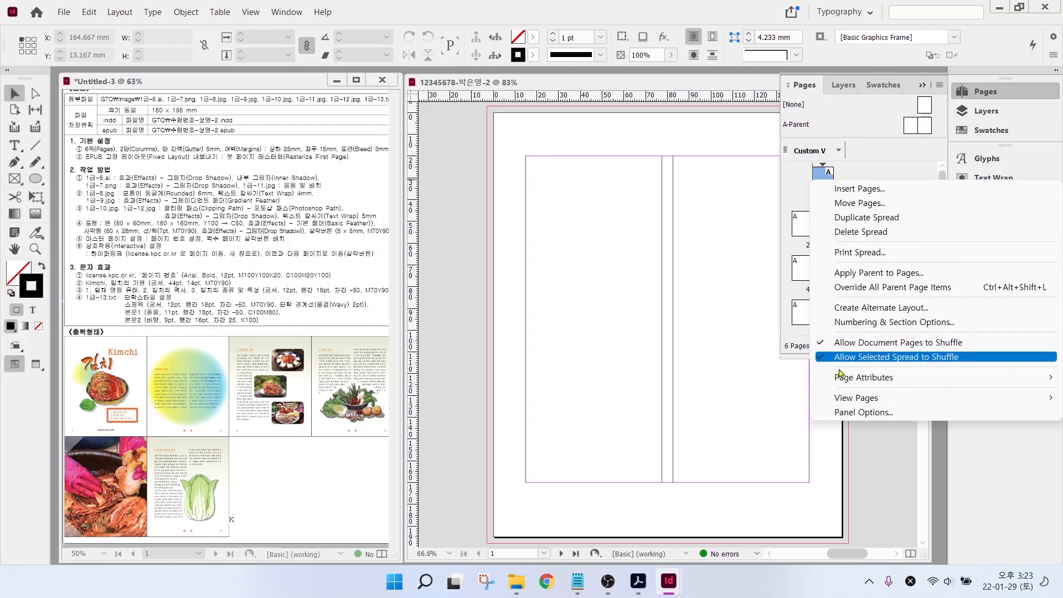
pyautogui.click(828, 347)
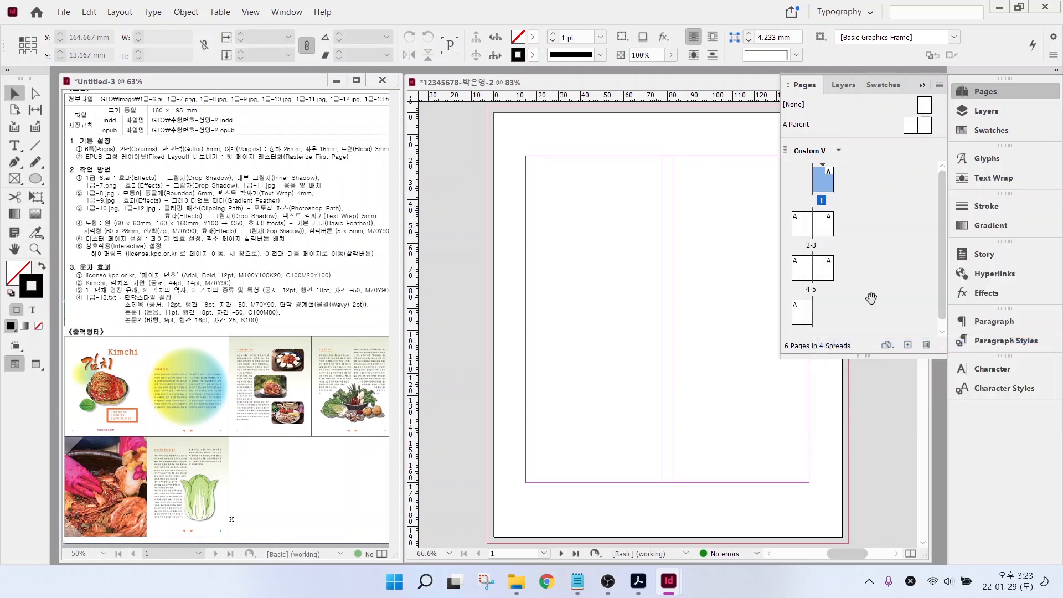
pyautogui.click(806, 318)
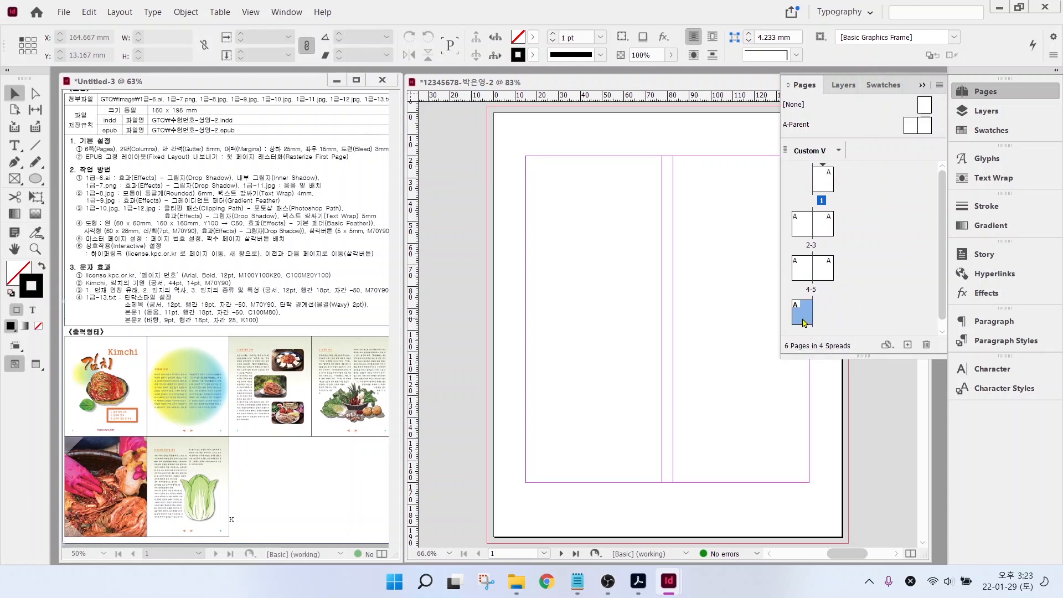
pyautogui.moveTo(801, 315)
pyautogui.mouseDown()
pyautogui.moveTo(784, 249)
pyautogui.moveTo(795, 193)
pyautogui.mouseUp()
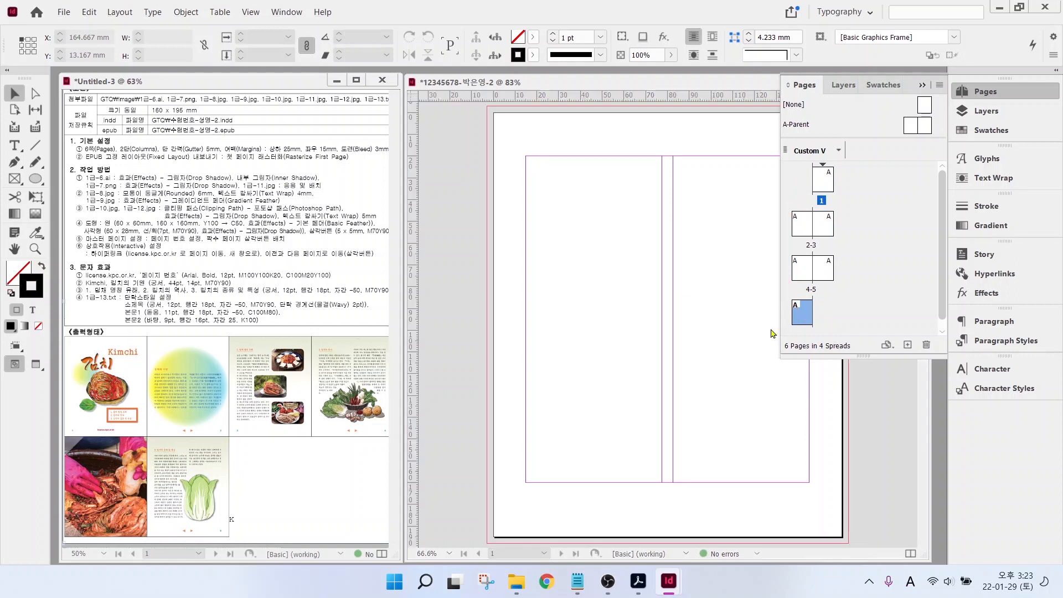
pyautogui.moveTo(804, 320); pyautogui.dragTo(808, 192)
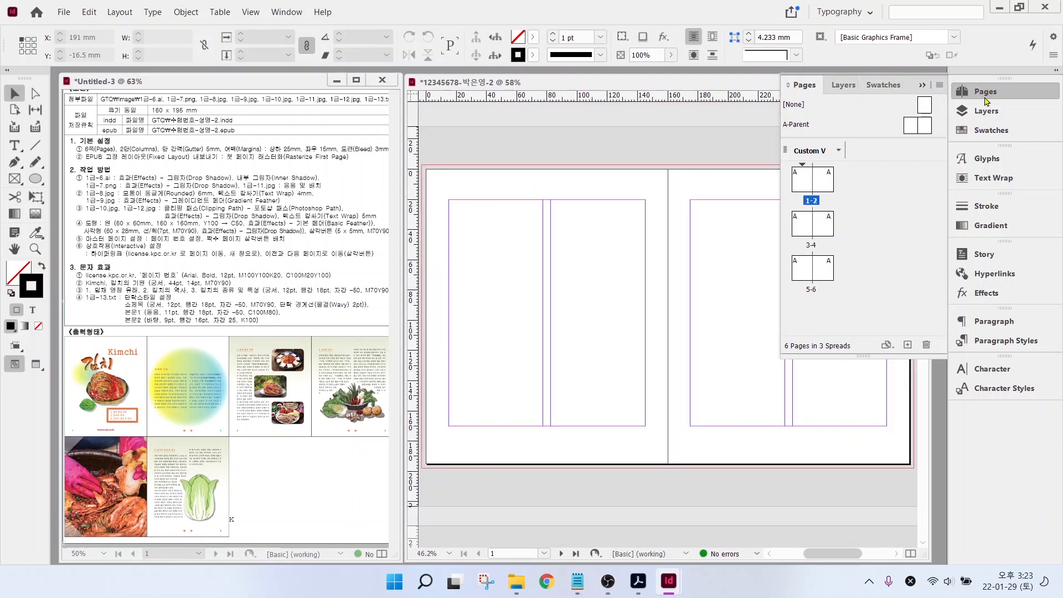
# - Open the A-Parent spread for editing
pyautogui.moveTo(91, 244); pyautogui.dragTo(308, 244)
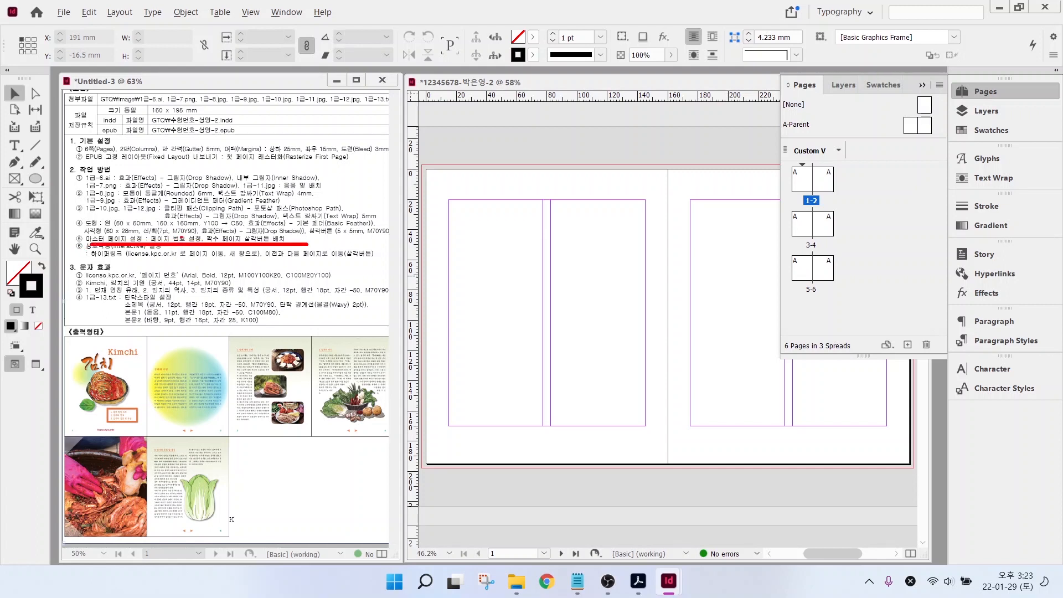
pyautogui.moveTo(183, 233); pyautogui.dragTo(211, 204)
pyautogui.moveTo(302, 194); pyautogui.dragTo(256, 234)
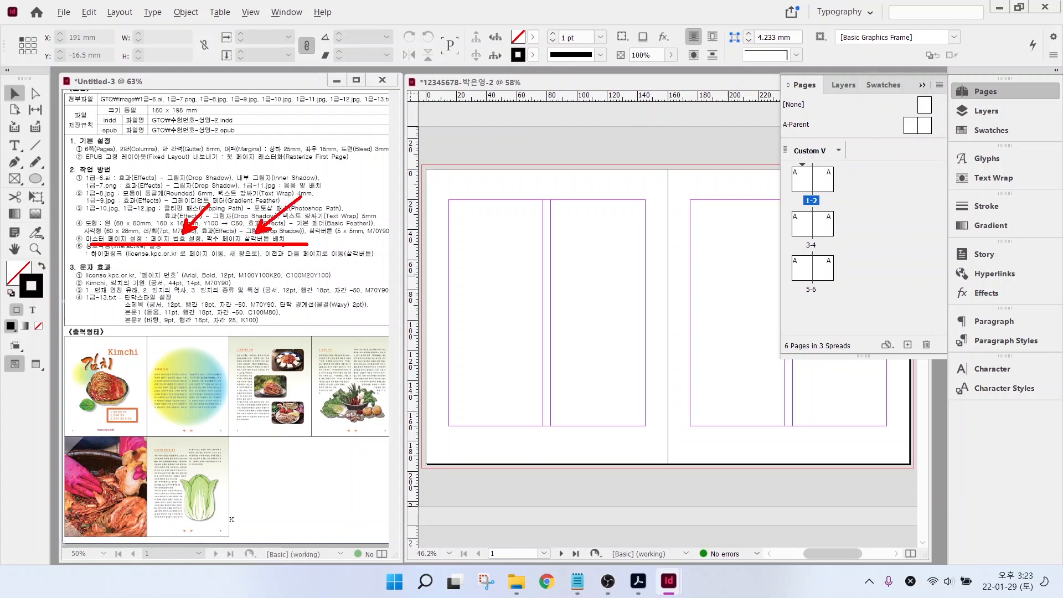
pyautogui.press('Escape')
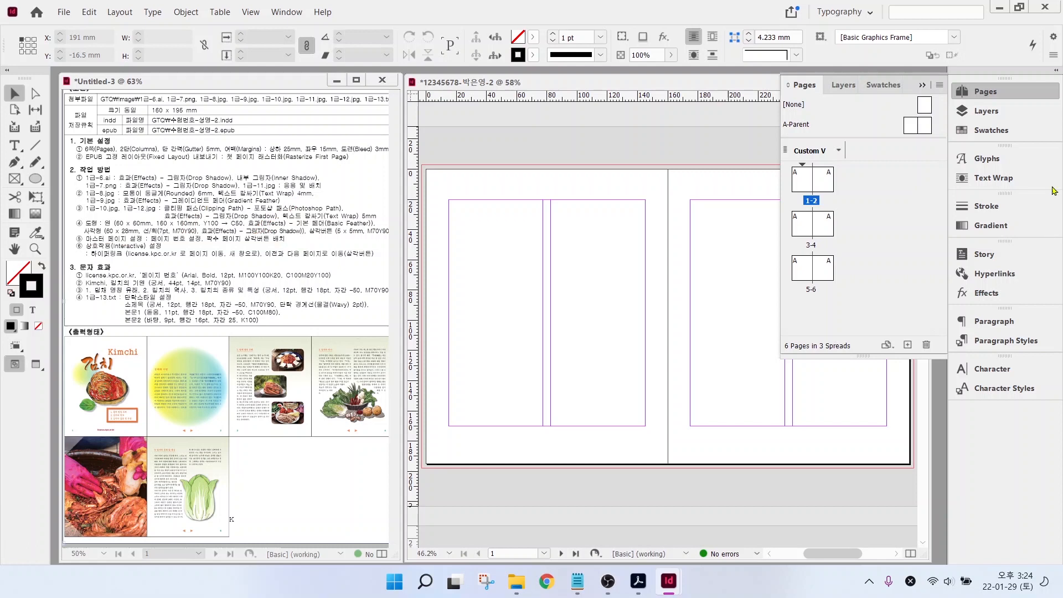
pyautogui.click(804, 127)
pyautogui.press('ctrl')
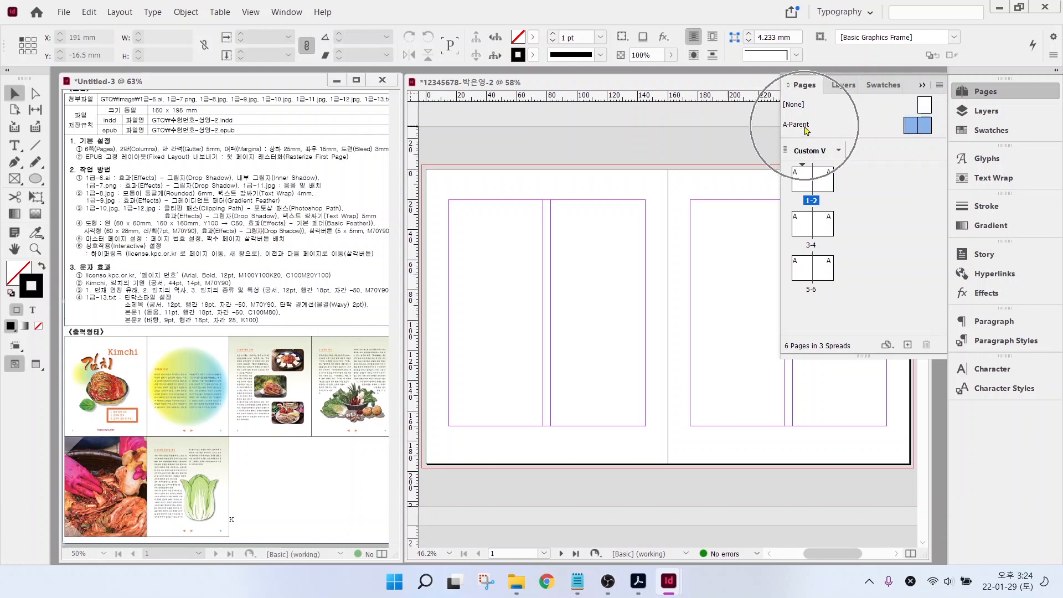
pyautogui.press('ctrl')
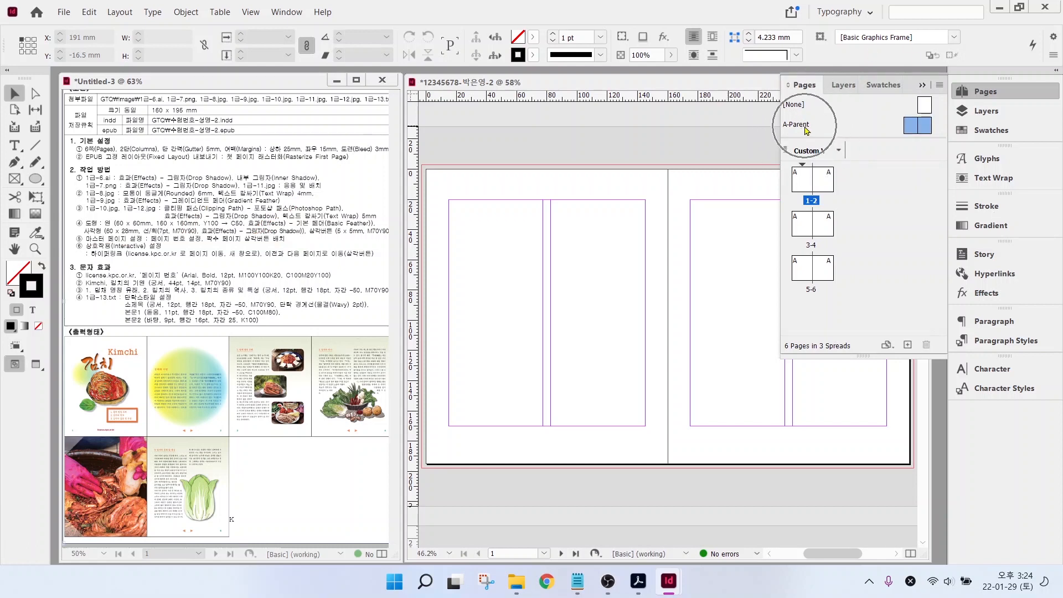
pyautogui.doubleClick(801, 124)
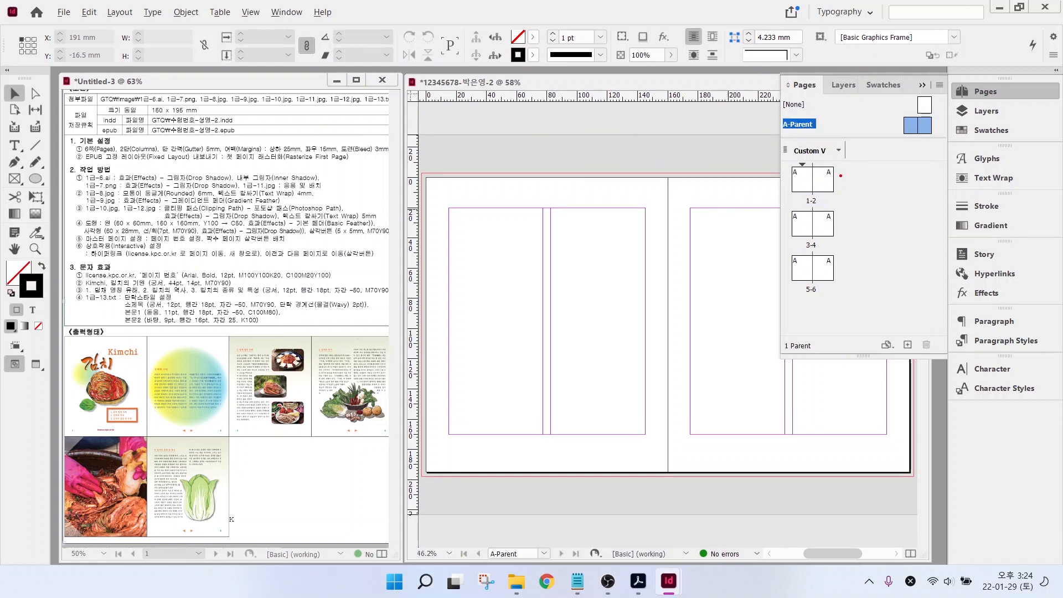
pyautogui.moveTo(841, 175); pyautogui.dragTo(789, 281)
pyautogui.moveTo(791, 155); pyautogui.dragTo(831, 238)
pyautogui.moveTo(791, 106); pyautogui.dragTo(935, 140)
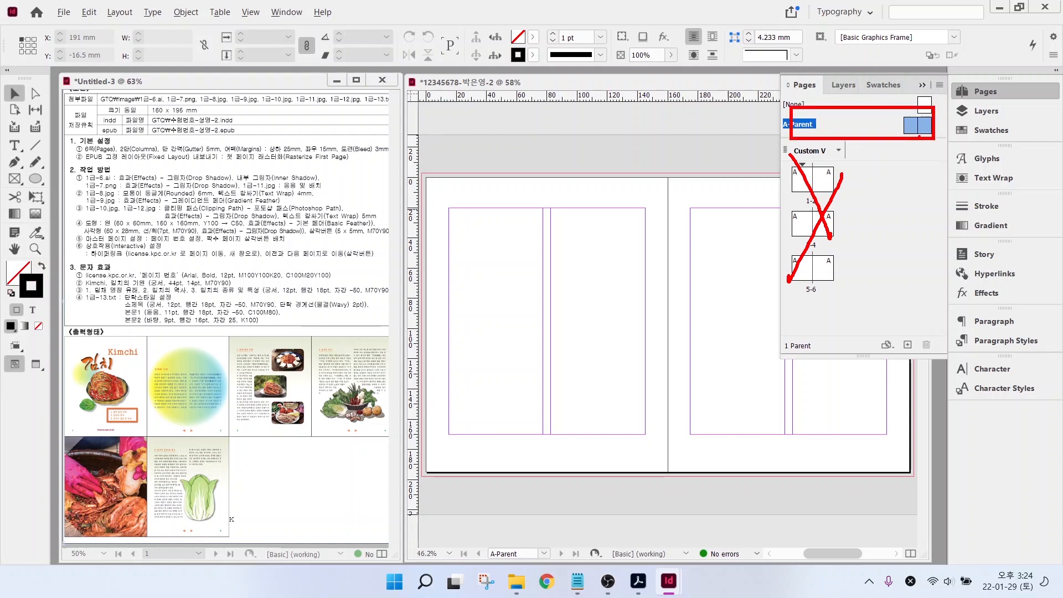
pyautogui.press('Escape')
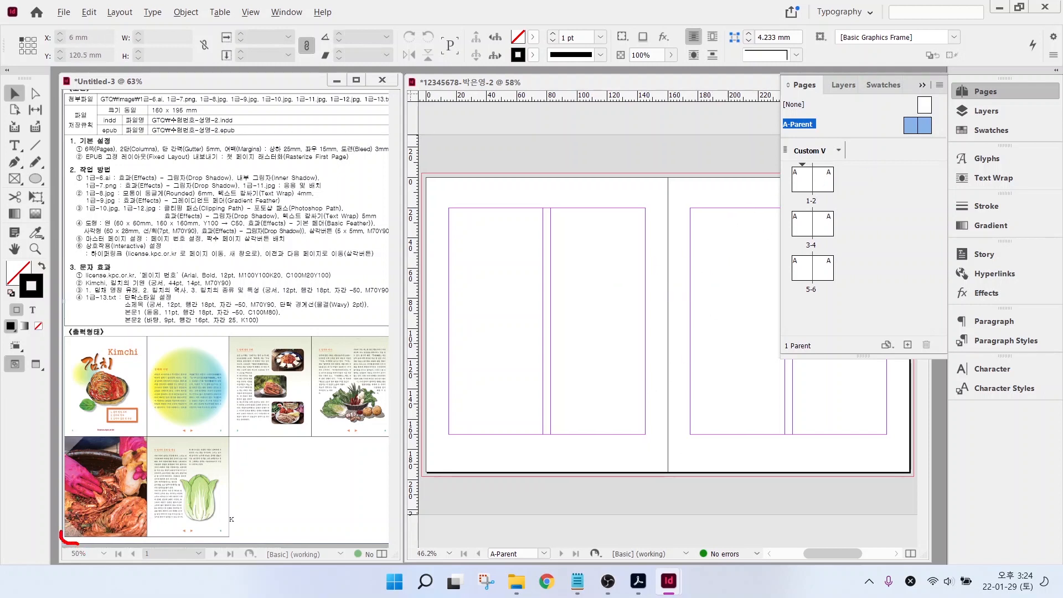
# - Add a new layer, Layer 2, above Layer 1
pyautogui.moveTo(60, 532)
pyautogui.mouseDown()
pyautogui.moveTo(75, 521)
pyautogui.moveTo(80, 540)
pyautogui.mouseUp()
pyautogui.click(985, 113)
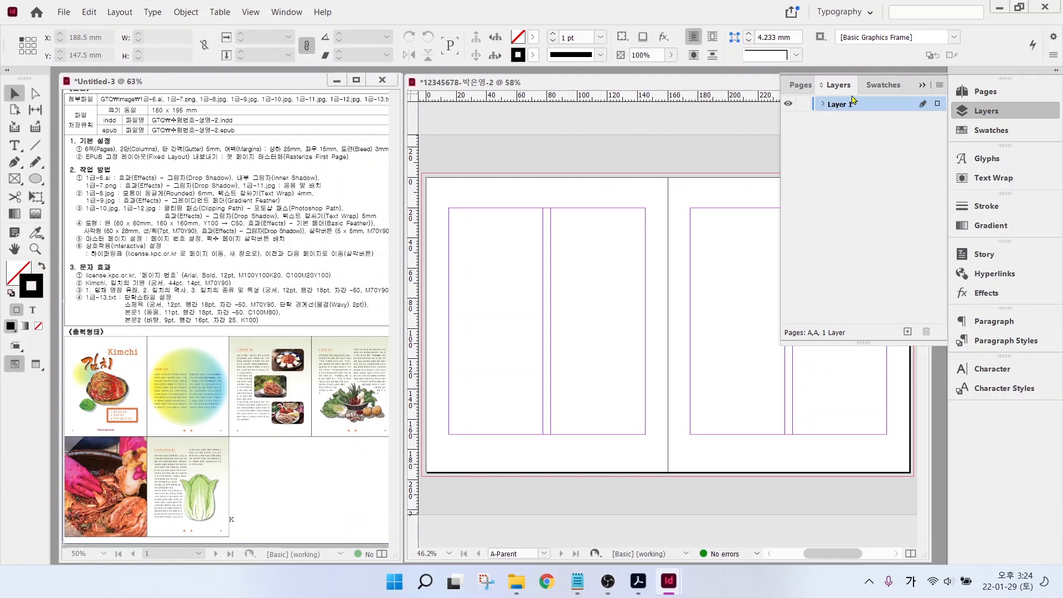
pyautogui.click(907, 332)
pyautogui.click(801, 85)
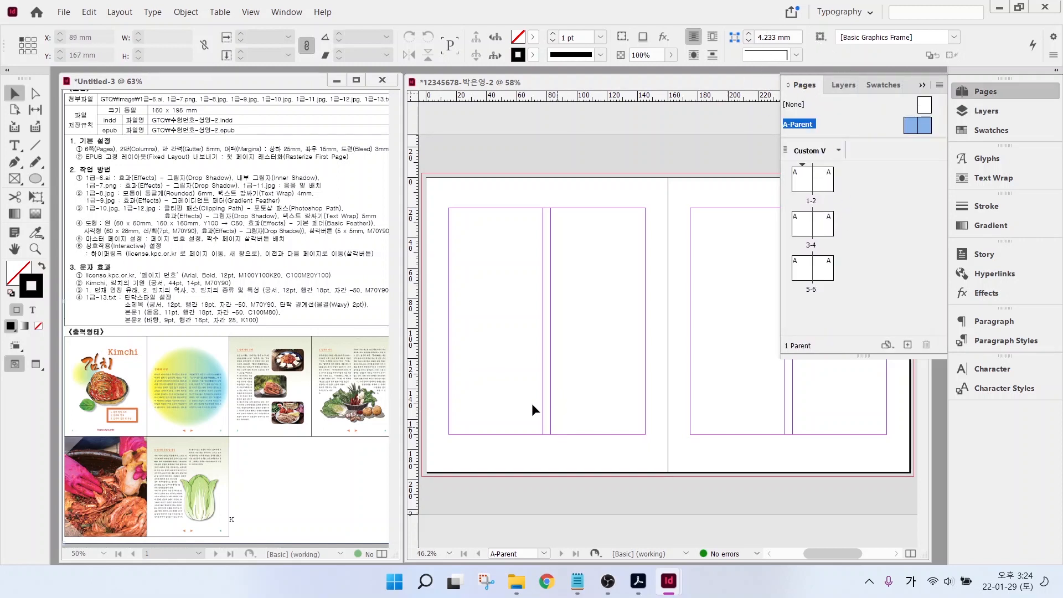
# - Draw a small text frame at A-Parent's bottom-left and insert a Current Page Number marker
pyautogui.click(15, 145)
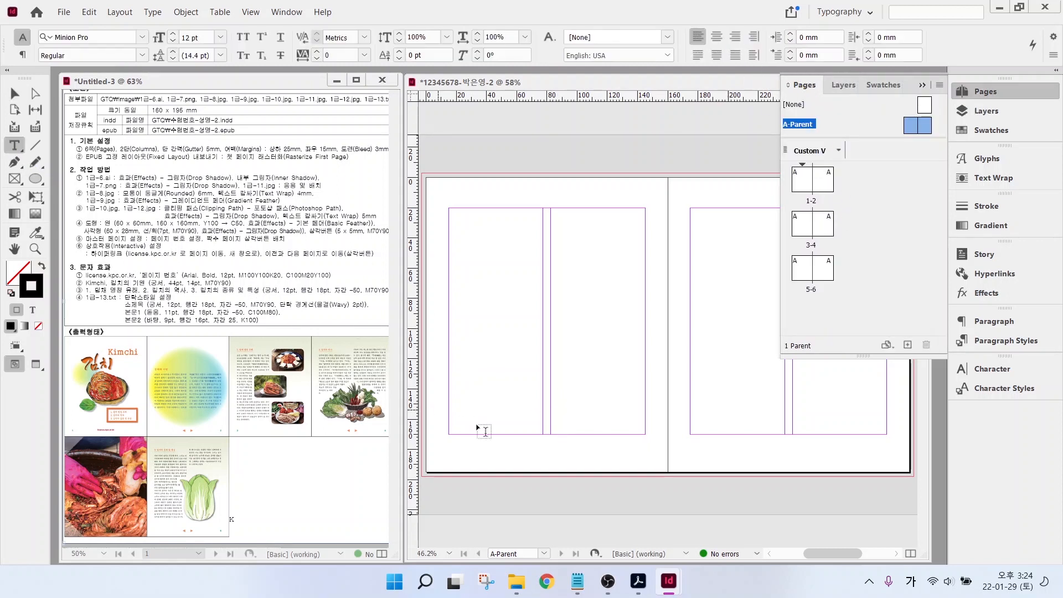
pyautogui.moveTo(449, 437); pyautogui.dragTo(466, 454)
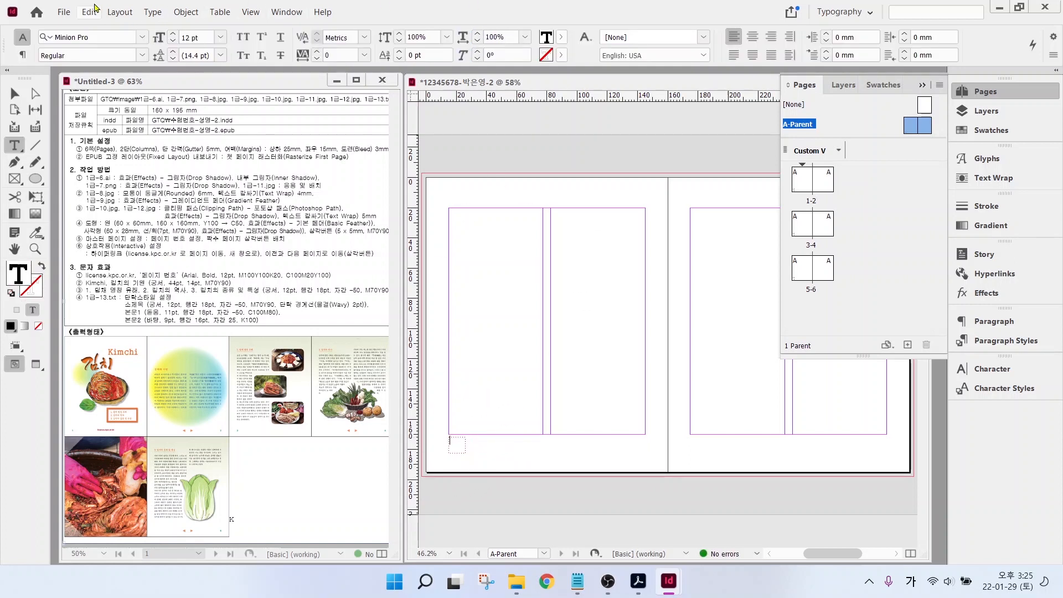
pyautogui.click(153, 13)
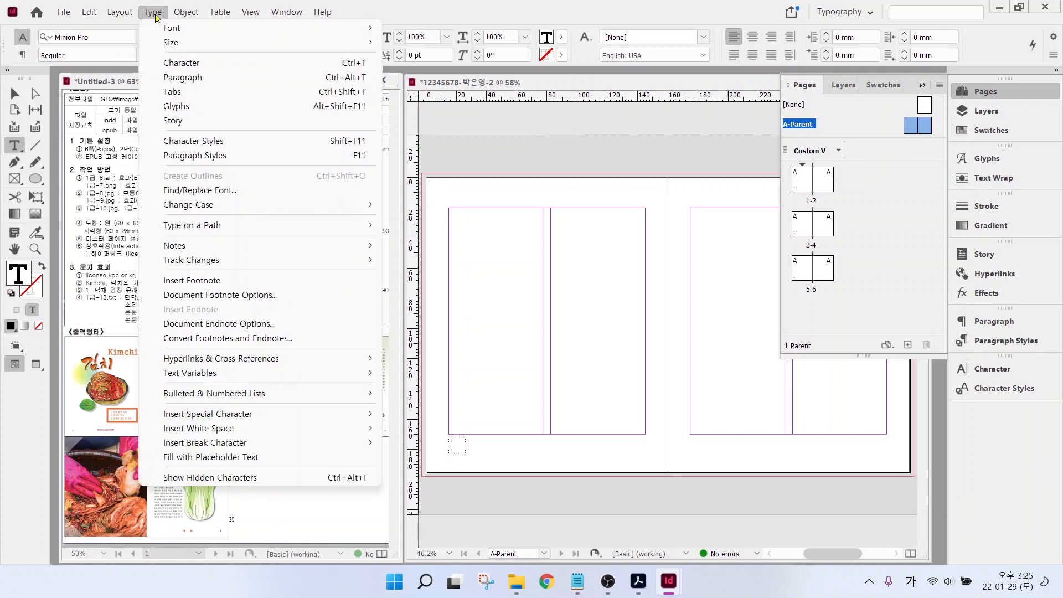
pyautogui.click(210, 417)
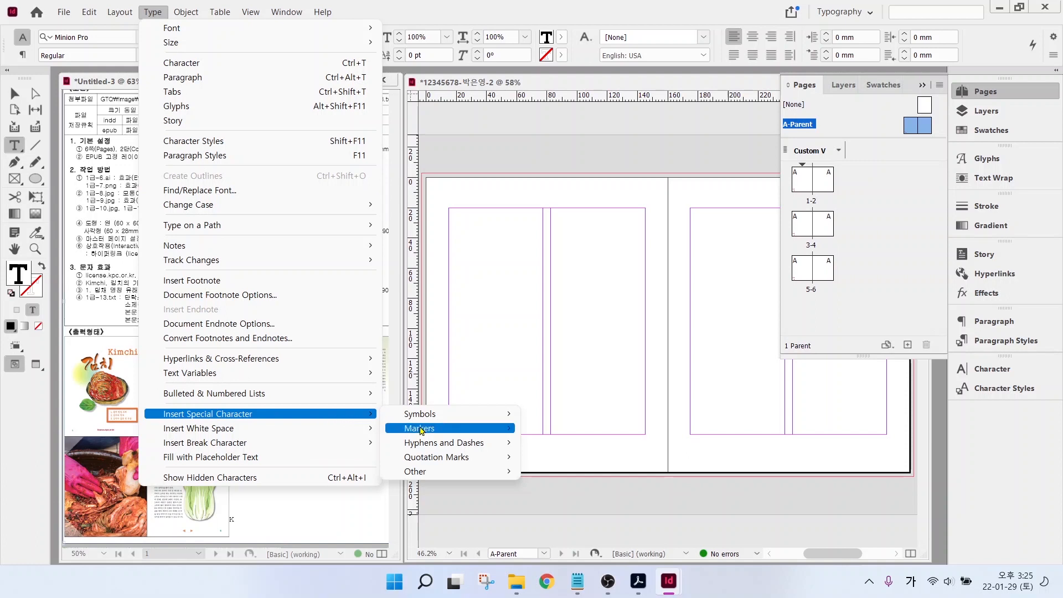
pyautogui.moveTo(422, 431)
pyautogui.click(566, 434)
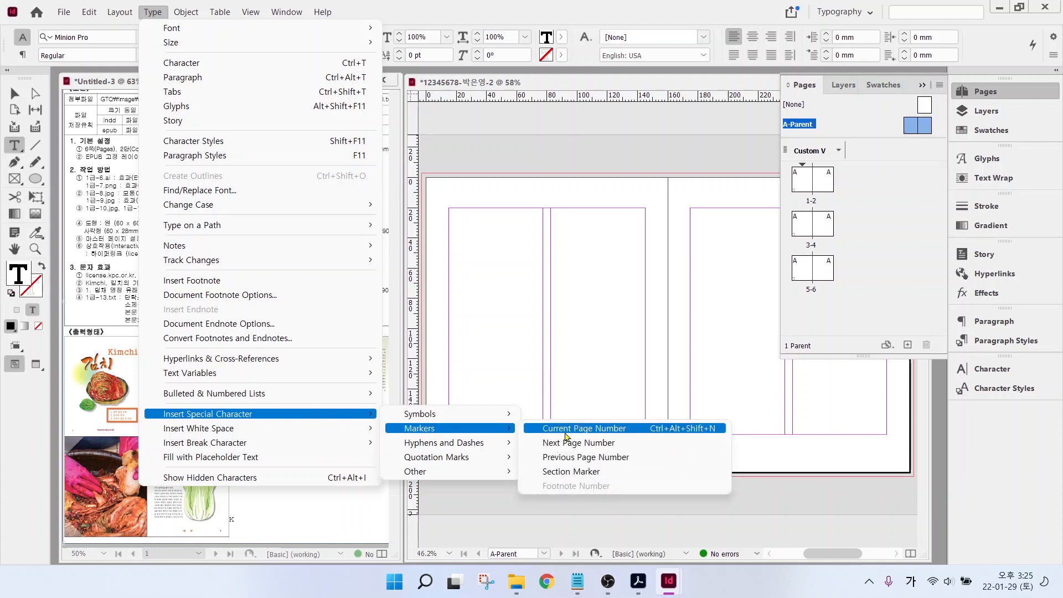
pyautogui.click(567, 435)
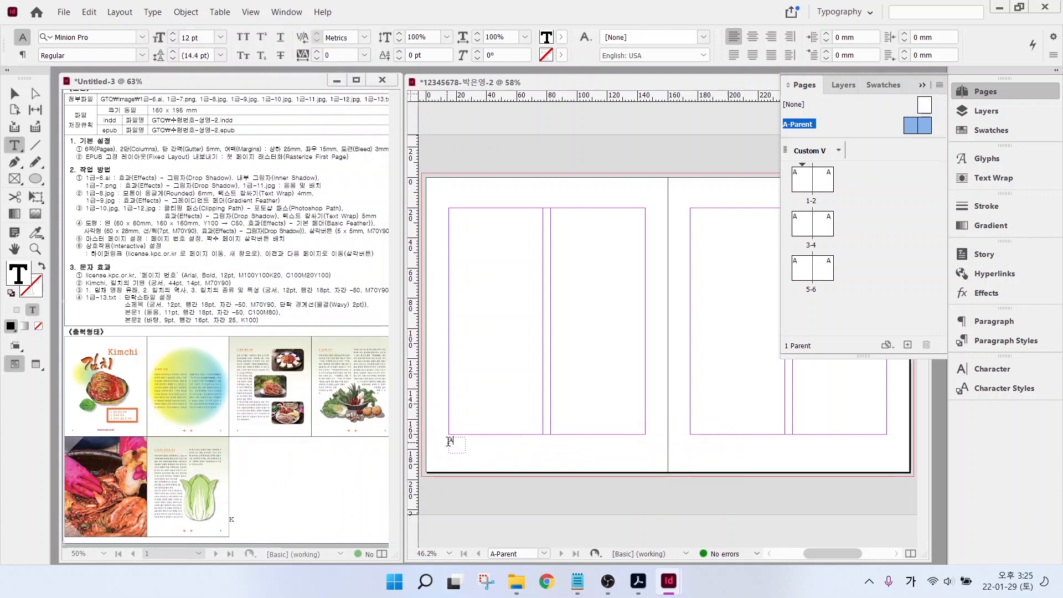
pyautogui.moveTo(472, 448)
pyautogui.mouseDown()
pyautogui.moveTo(429, 447)
pyautogui.moveTo(450, 420)
pyautogui.moveTo(478, 438)
pyautogui.moveTo(472, 464)
pyautogui.moveTo(497, 495)
pyautogui.mouseUp()
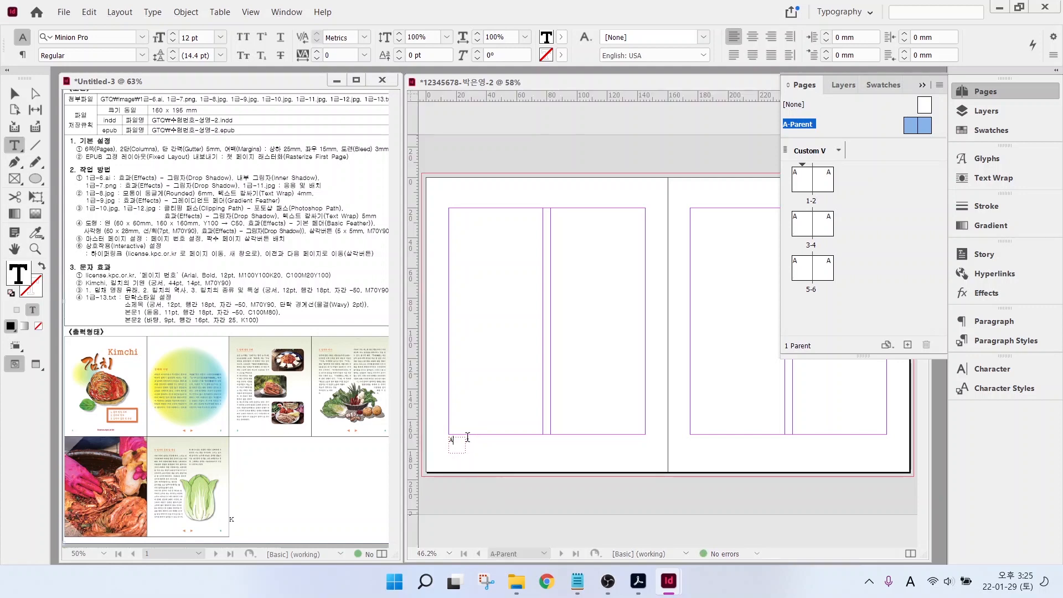
pyautogui.scroll(3, 474, 458)
# - Set the page-number marker A to Arial Bold
pyautogui.click(495, 472)
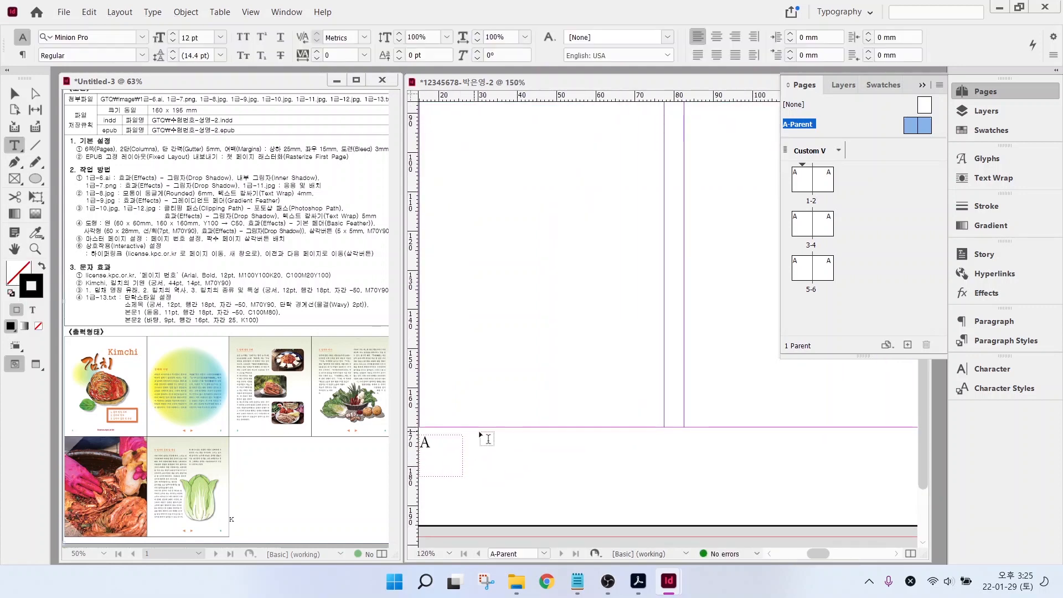
pyautogui.hscroll(-3, 436, 451)
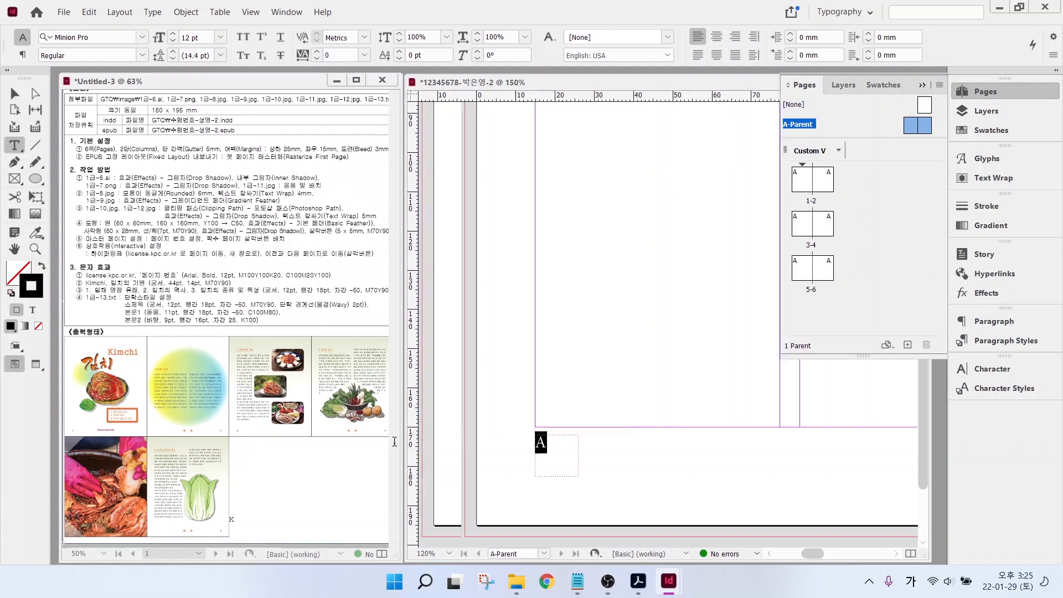
pyautogui.doubleClick(632, 441)
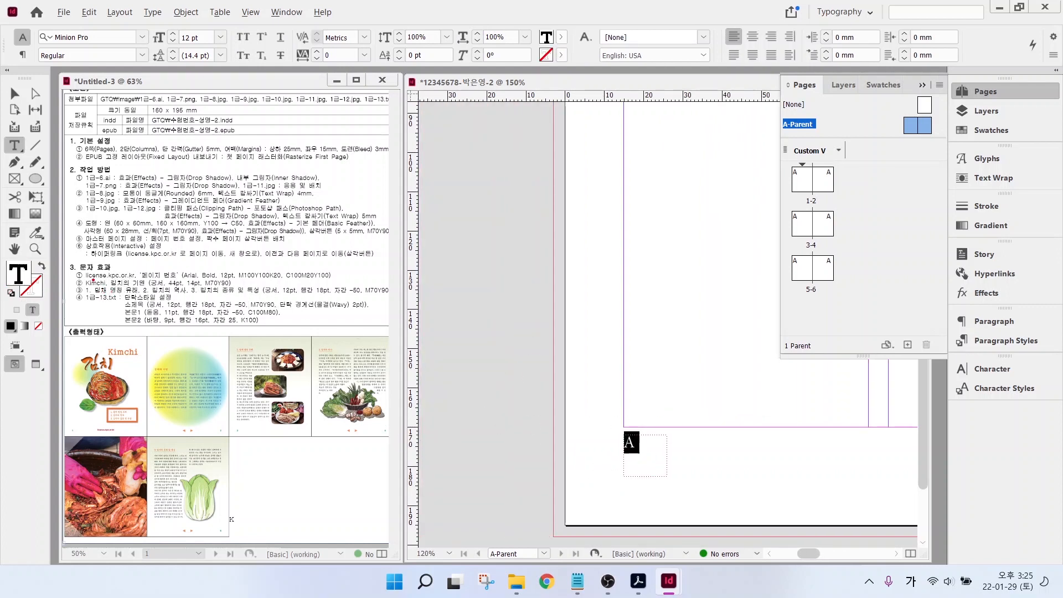
pyautogui.moveTo(110, 277); pyautogui.dragTo(333, 279)
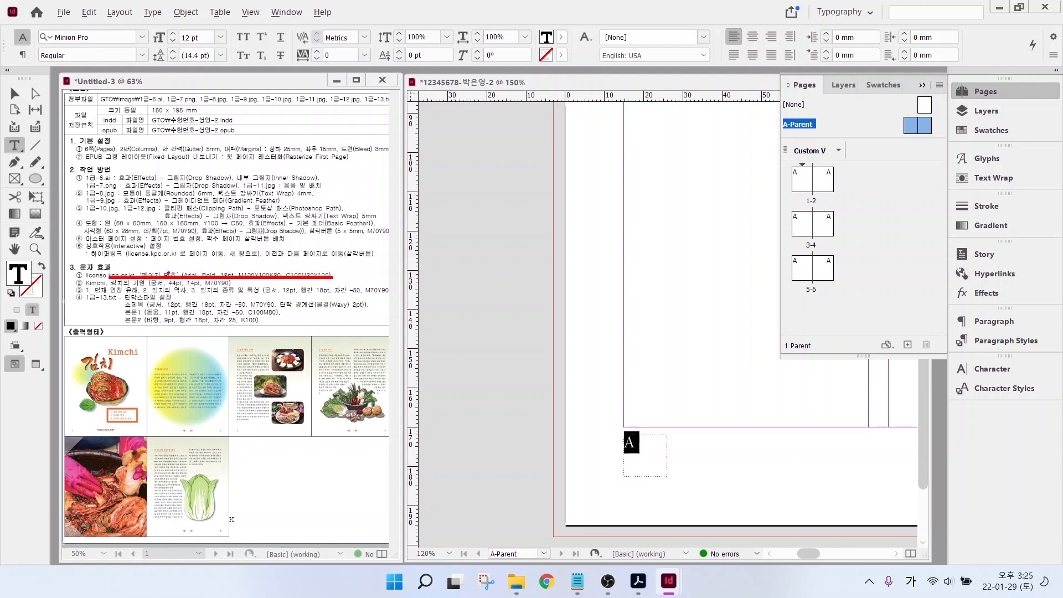
pyautogui.moveTo(202, 267)
pyautogui.mouseDown()
pyautogui.moveTo(221, 246)
pyautogui.moveTo(270, 246)
pyautogui.mouseUp()
pyautogui.press('Escape')
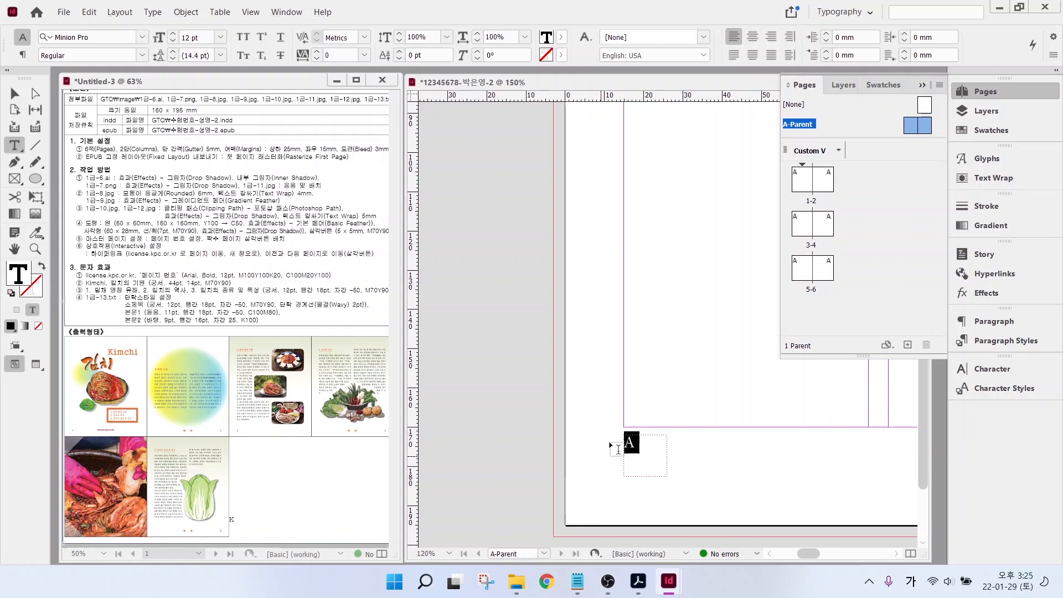
pyautogui.click(142, 37)
pyautogui.click(81, 140)
pyautogui.click(142, 55)
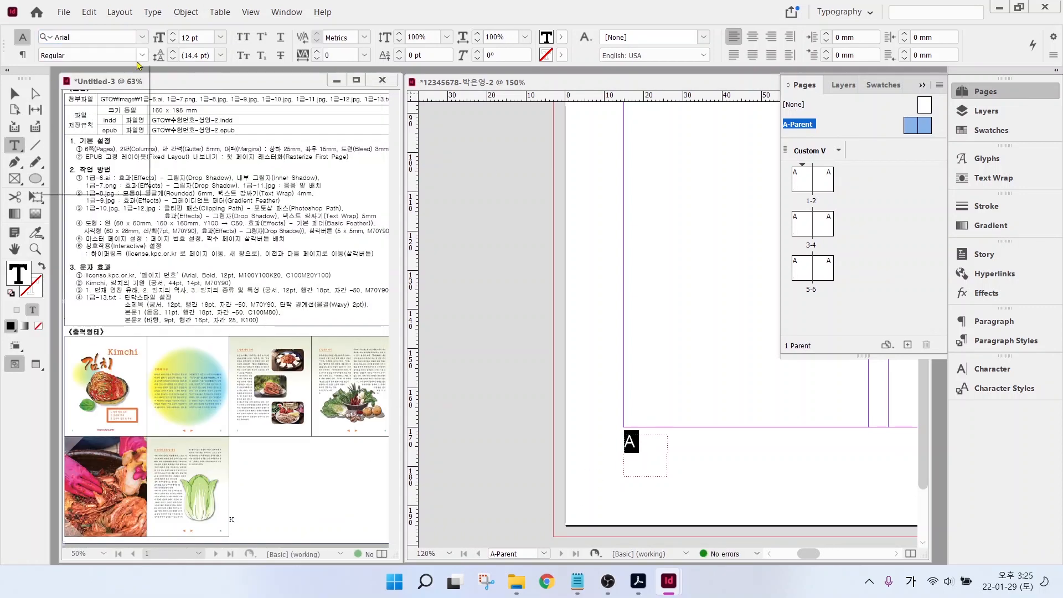
pyautogui.click(60, 86)
# - Fill the marker with the green swatch edited to C=100 M=20 Y=100 K=0
pyautogui.click(562, 39)
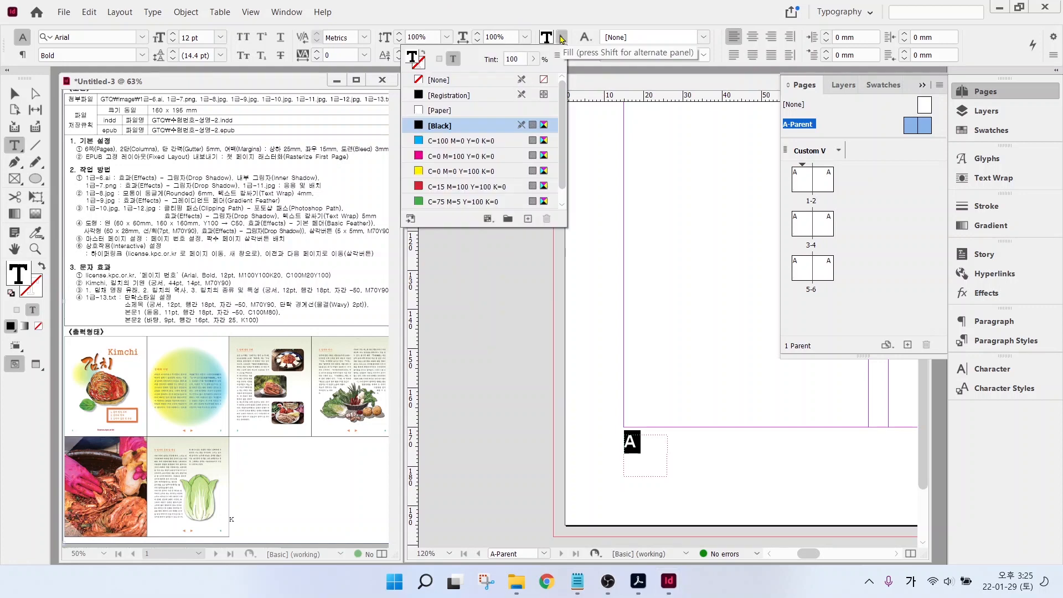
pyautogui.click(457, 206)
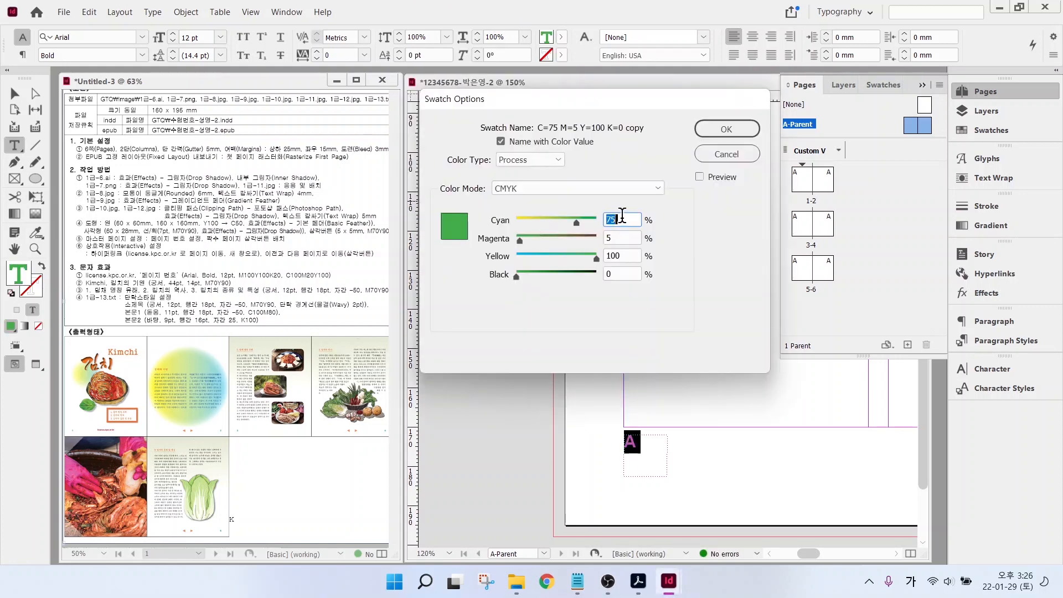
pyautogui.write('100')
pyautogui.press('Tab')
pyautogui.write('20')
pyautogui.press('Tab')
pyautogui.press('Tab')
pyautogui.press('Return')
pyautogui.press('Escape')
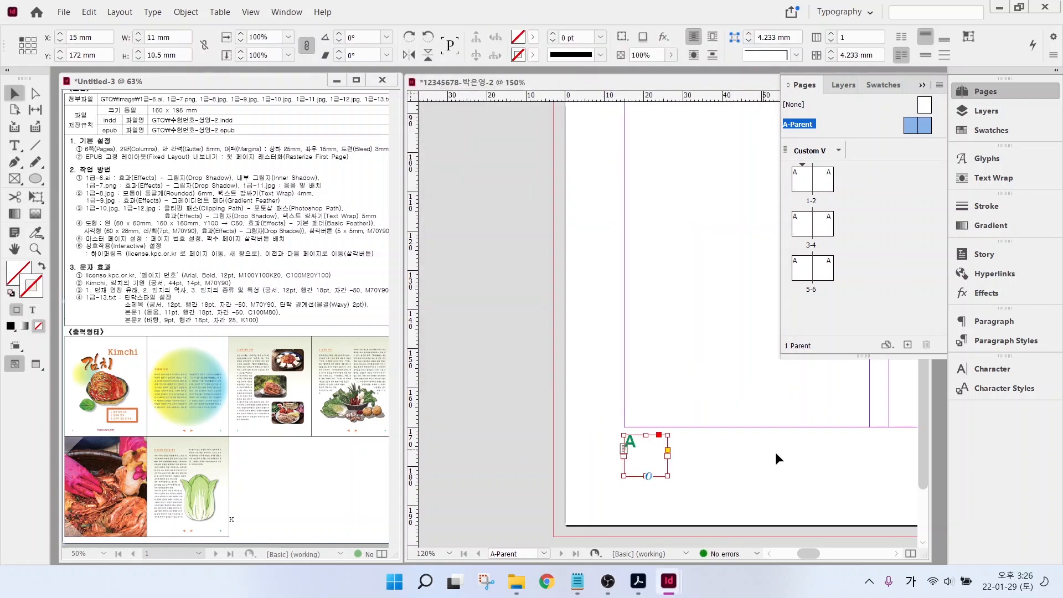
pyautogui.scroll(-2, 775, 451)
pyautogui.moveTo(835, 451); pyautogui.dragTo(583, 460)
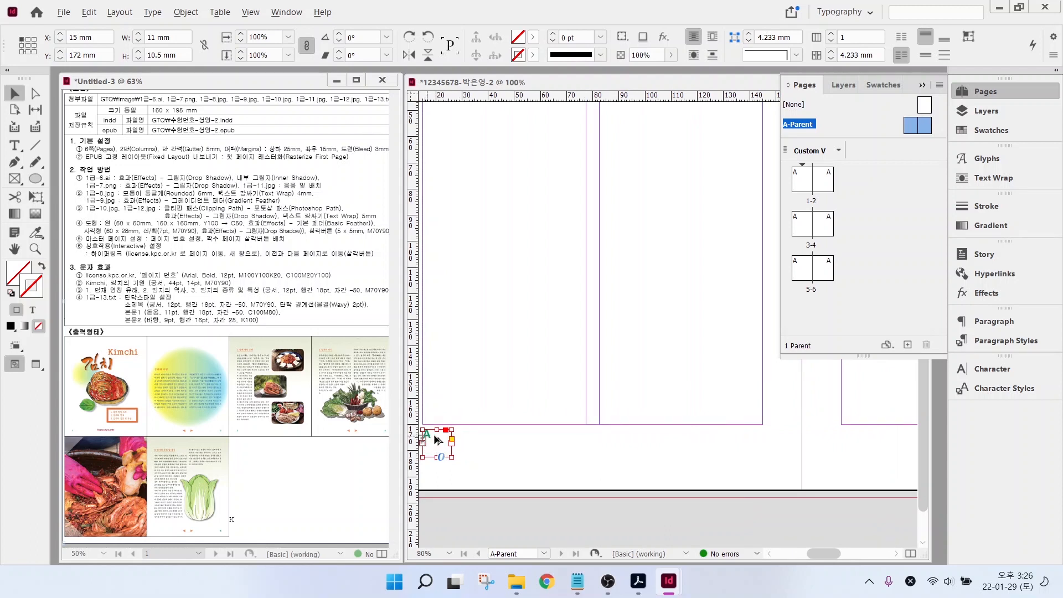
# - Move the page-number frame to the right page's bottom outer corner (X 293.333 mm) and right-align its A
pyautogui.click(12, 94)
pyautogui.moveTo(437, 443); pyautogui.dragTo(891, 445)
pyautogui.moveTo(795, 409); pyautogui.dragTo(522, 396)
pyautogui.moveTo(604, 428); pyautogui.dragTo(876, 428)
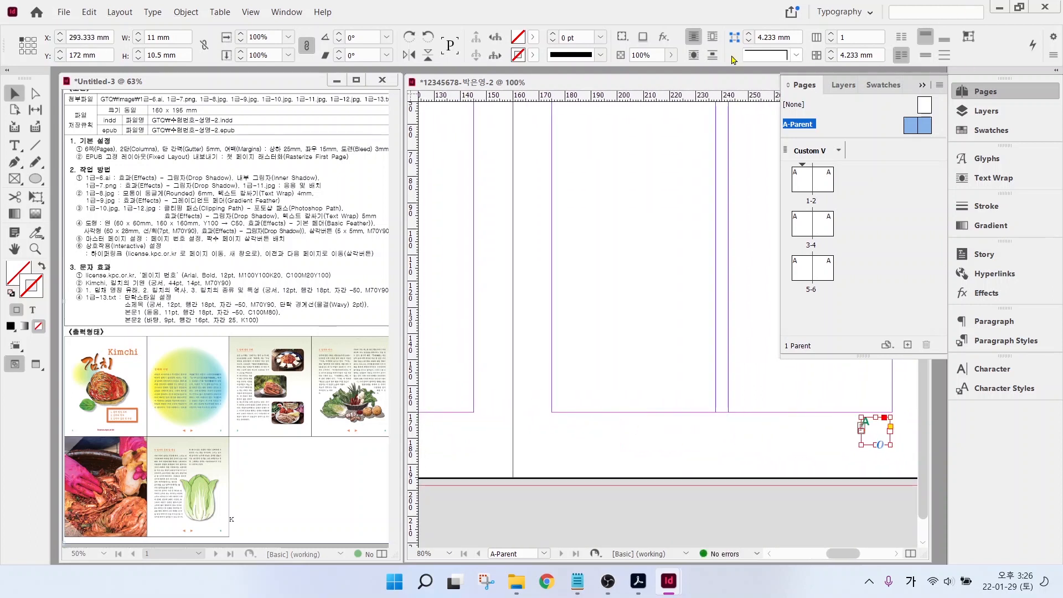
pyautogui.click(13, 146)
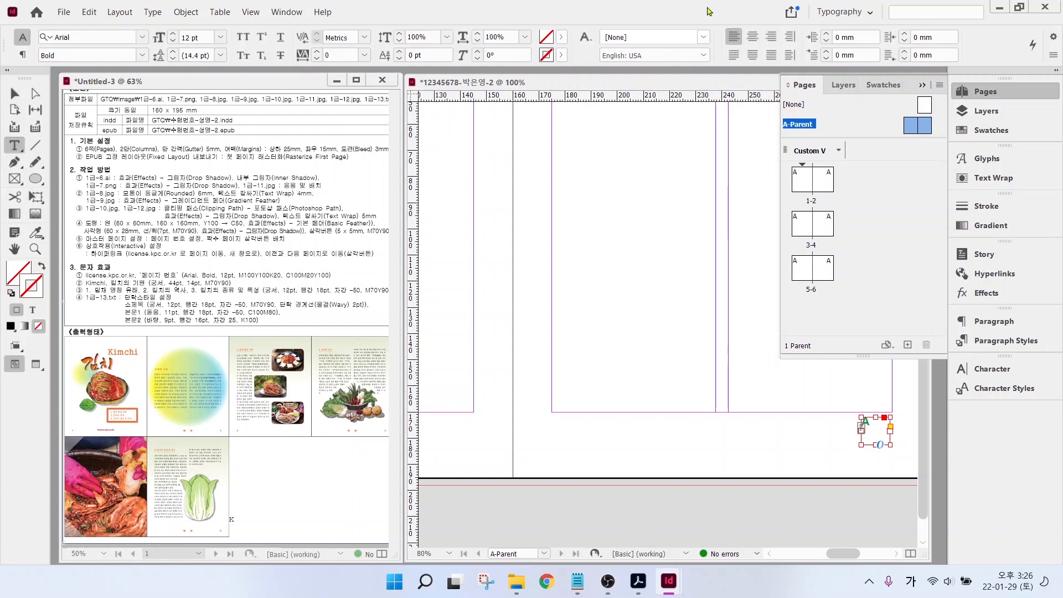
pyautogui.click(772, 37)
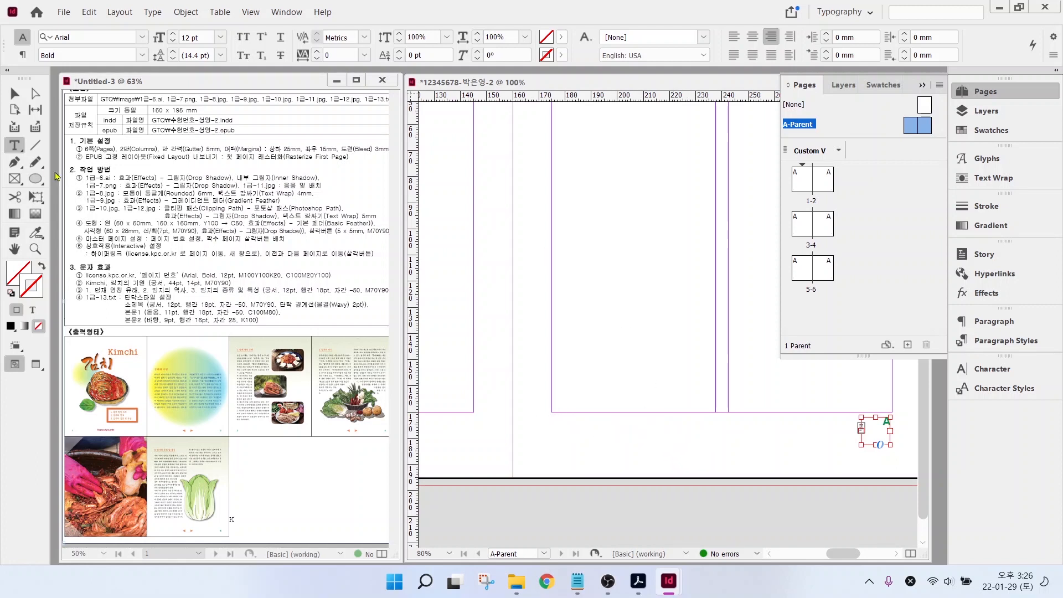
pyautogui.click(36, 178)
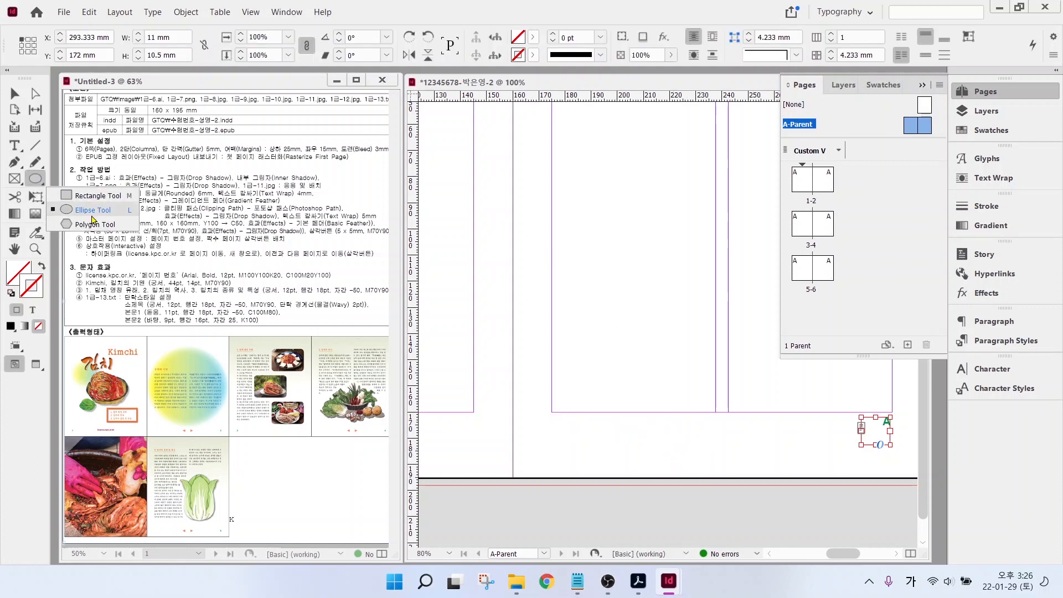
# - Create an exact 5 mm by 5 mm three-sided polygon with the Polygon tool
pyautogui.click(93, 224)
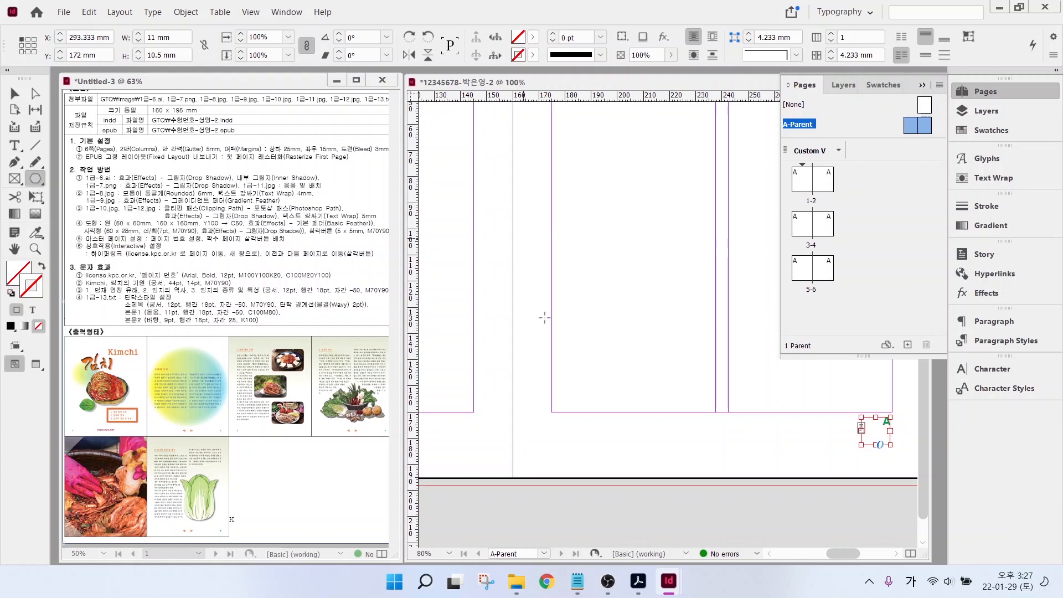
pyautogui.moveTo(607, 349); pyautogui.dragTo(661, 404)
pyautogui.press('Delete')
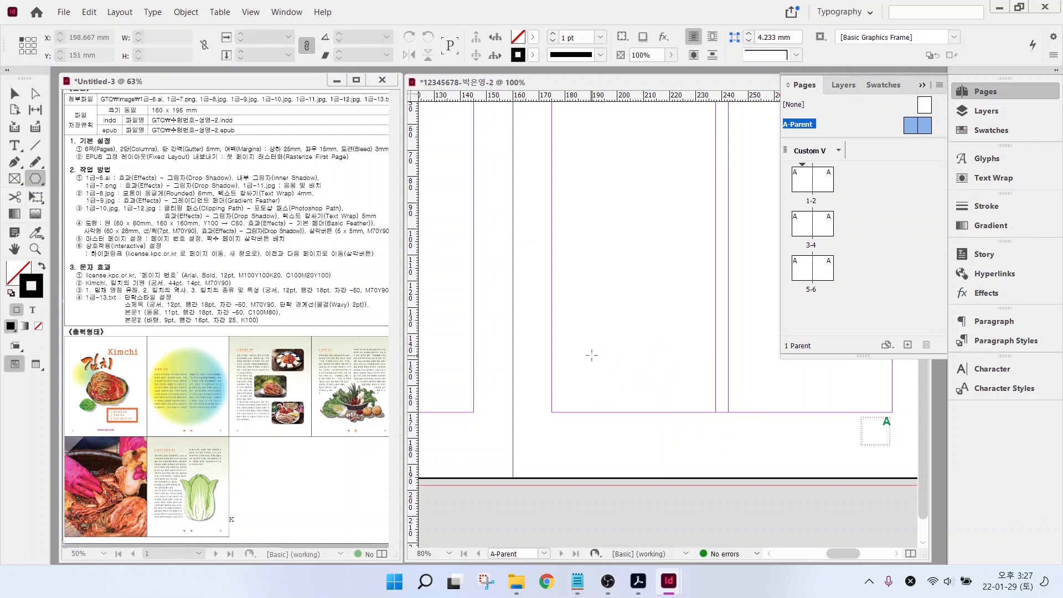
pyautogui.click(589, 351)
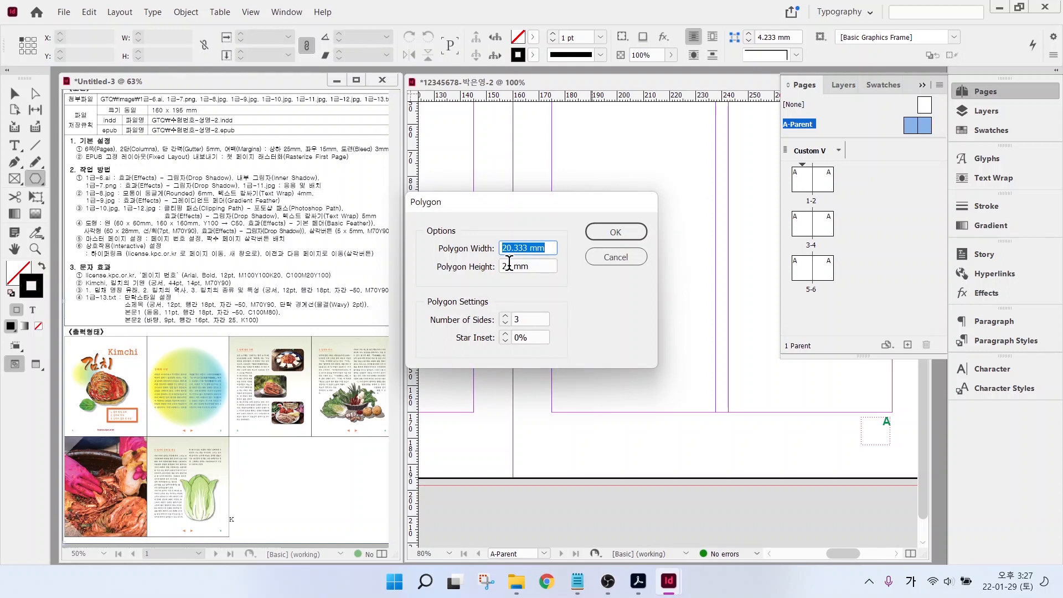
pyautogui.write('5')
pyautogui.press('Tab')
pyautogui.write('5')
pyautogui.press('Tab')
pyautogui.click(616, 231)
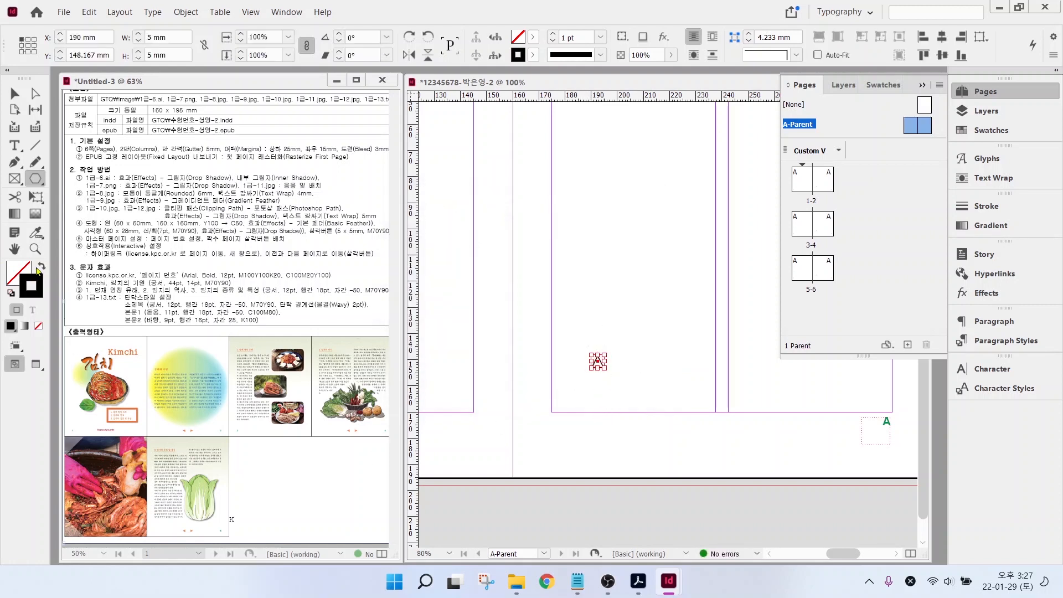
# - Give the triangle a solid orange fill of C0 M70 Y90 K0
pyautogui.click(40, 267)
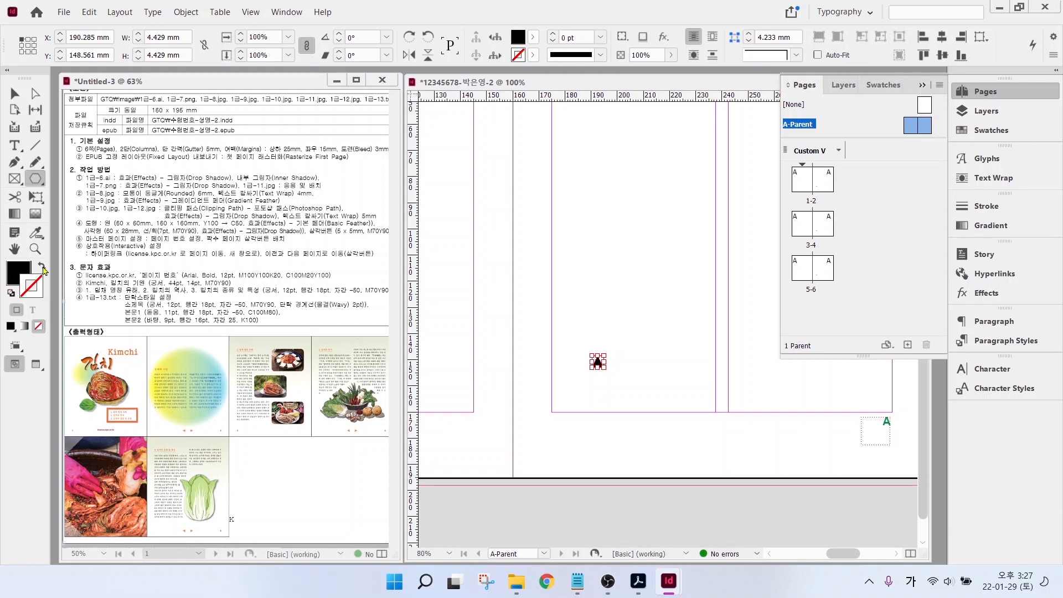
pyautogui.click(16, 269)
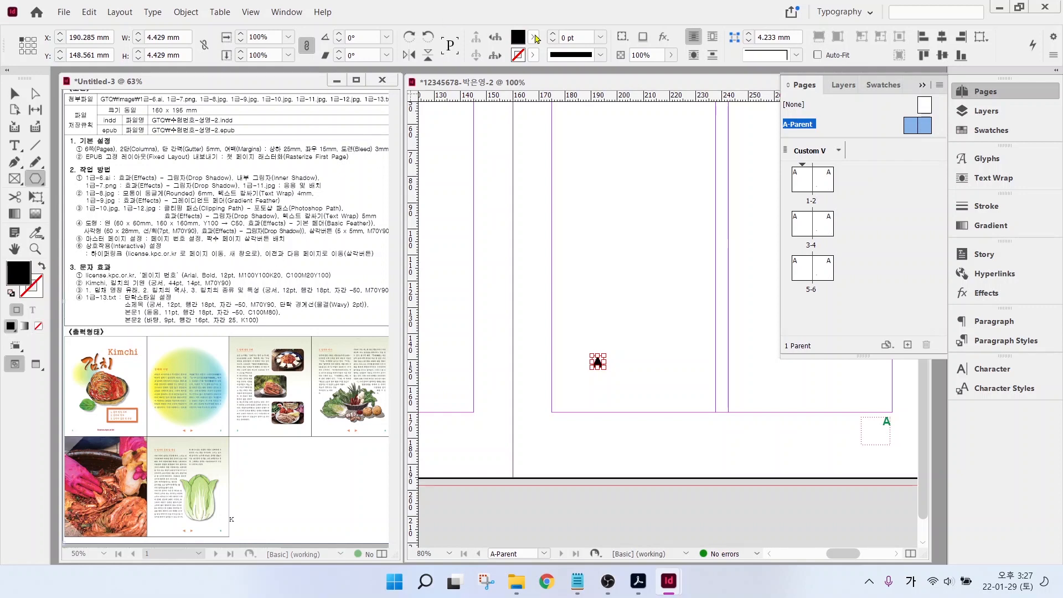
pyautogui.click(534, 38)
pyautogui.doubleClick(434, 202)
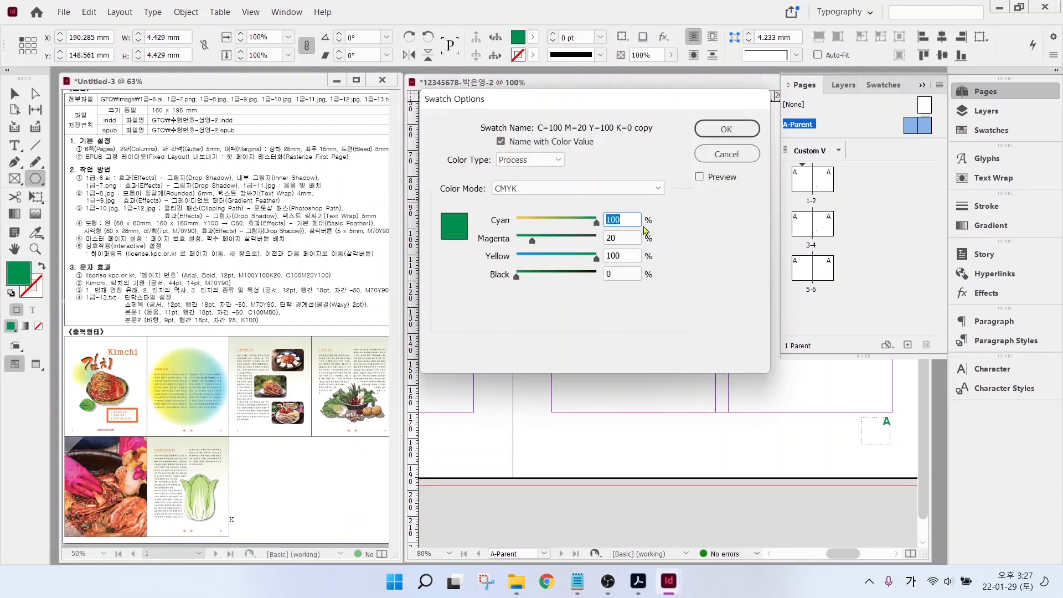
pyautogui.write('0')
pyautogui.press('Tab')
pyautogui.write('70')
pyautogui.press('Tab')
pyautogui.write('90')
pyautogui.press('Tab')
pyautogui.press('Return')
# - Place the triangle below the page, then rotate it and a copy to point left and right
pyautogui.press('v')
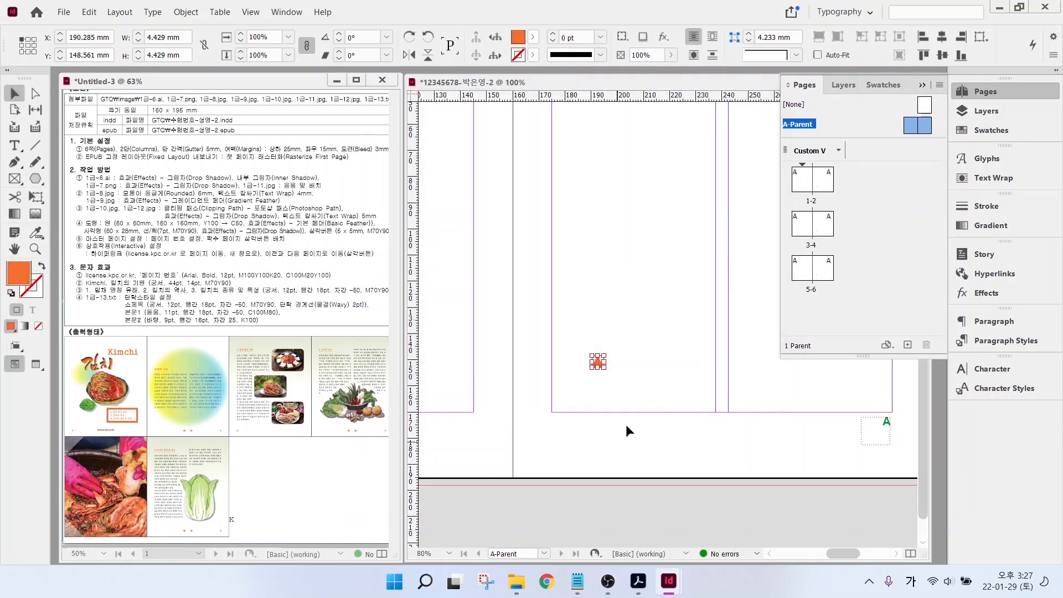
pyautogui.scroll(2, 722, 398)
pyautogui.moveTo(538, 345); pyautogui.dragTo(659, 476)
pyautogui.moveTo(699, 446)
pyautogui.mouseDown()
pyautogui.moveTo(746, 447)
pyautogui.moveTo(715, 466)
pyautogui.moveTo(704, 446)
pyautogui.mouseUp()
pyautogui.click(792, 472)
pyautogui.click(662, 446)
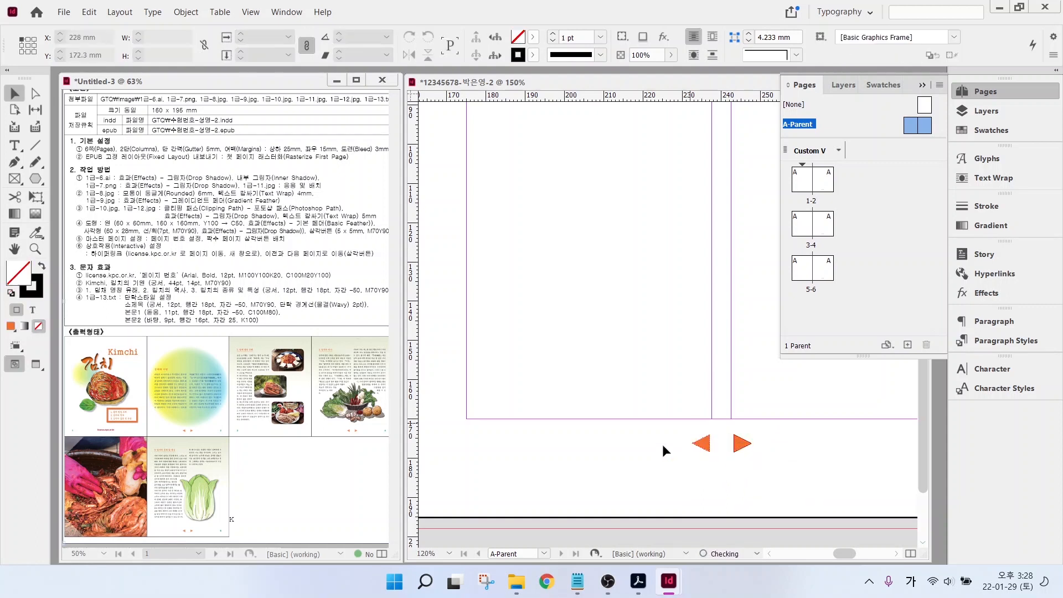
pyautogui.moveTo(269, 261); pyautogui.dragTo(385, 260)
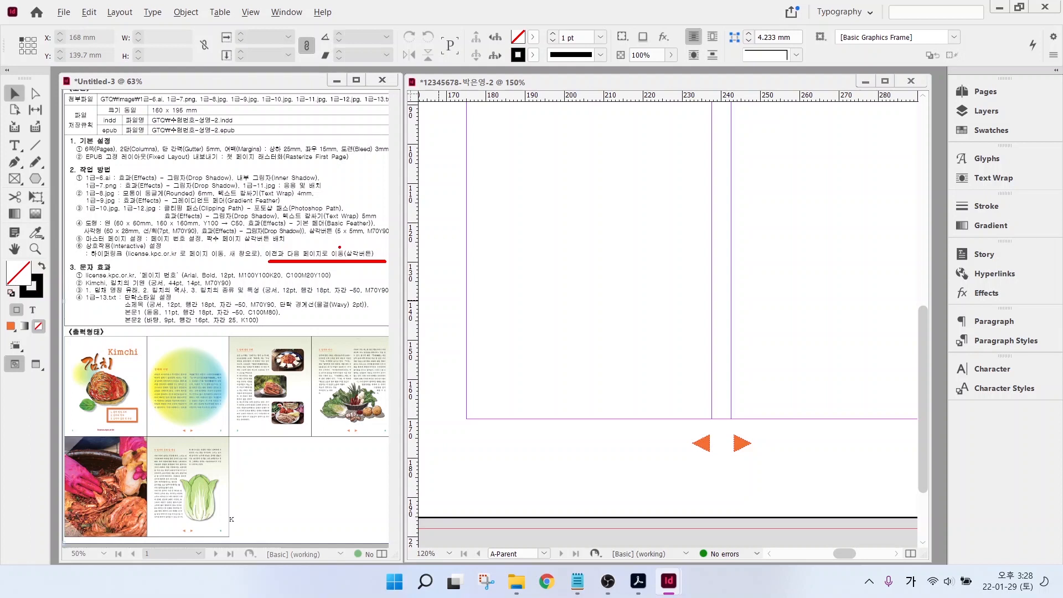
# - Switch to the Interactive for PDF workspace
pyautogui.press('Escape')
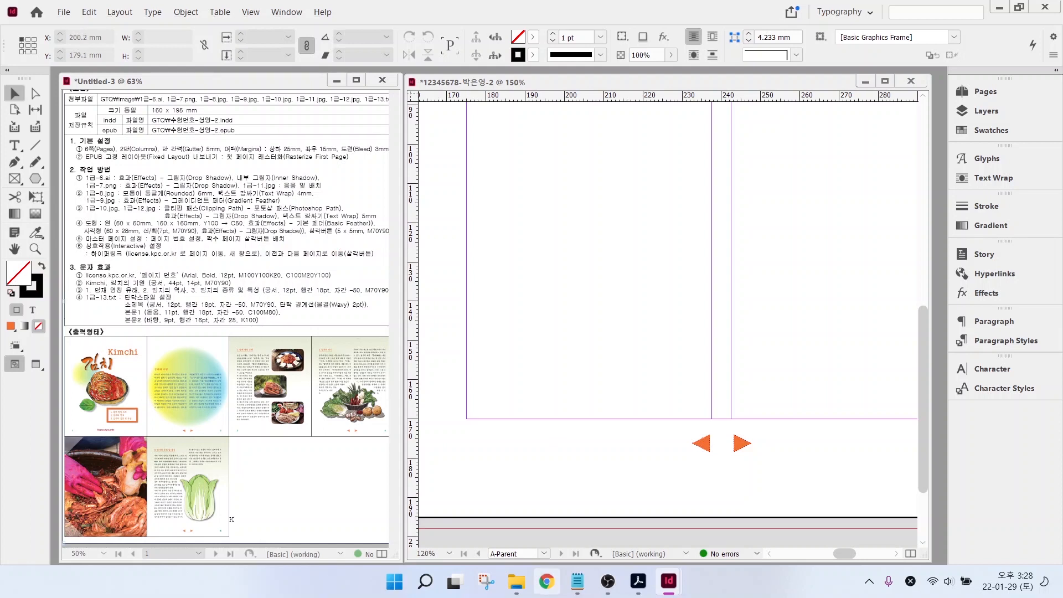
pyautogui.click(842, 11)
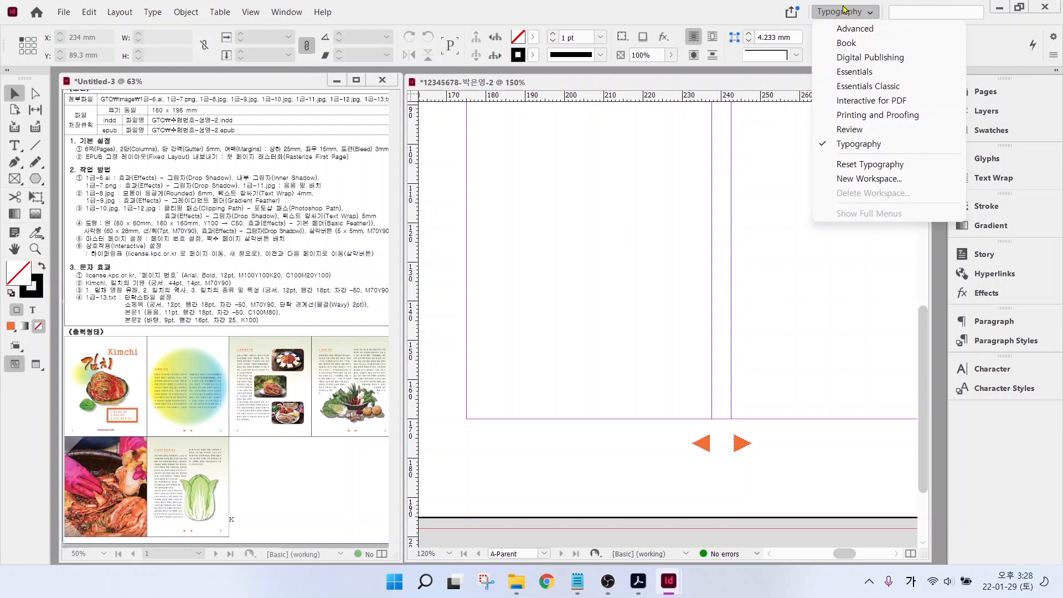
pyautogui.click(861, 102)
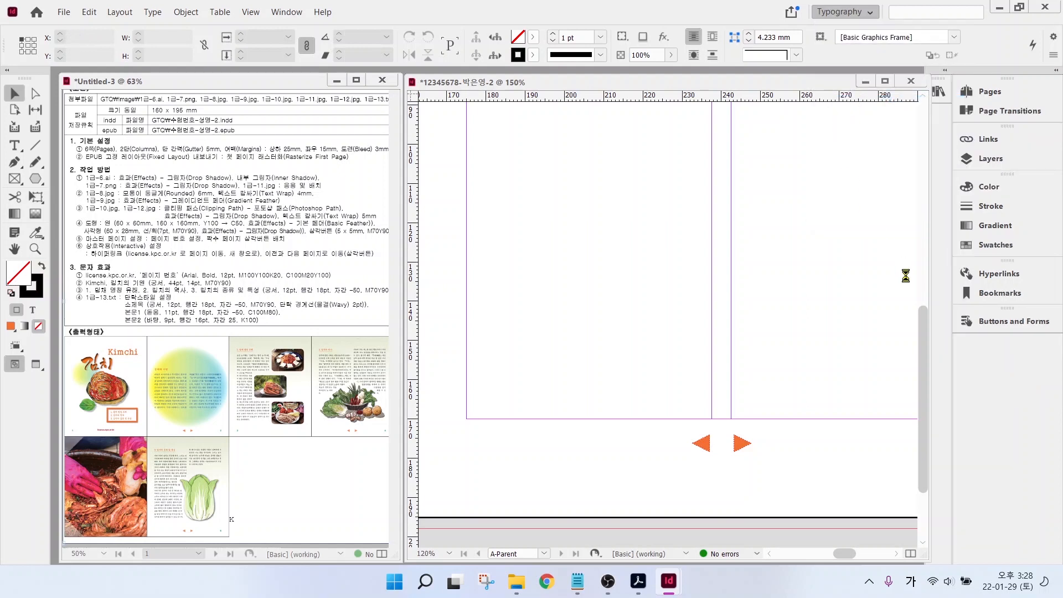
# - Set the left arrow to Type Button, Event On Click, with the Go To Previous Page action
pyautogui.click(704, 447)
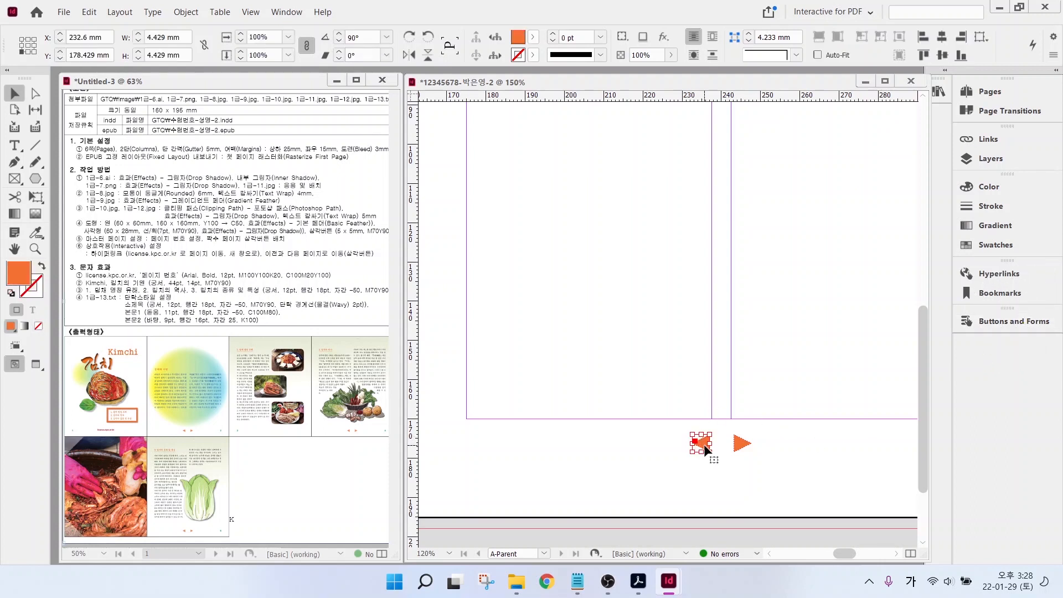
pyautogui.click(996, 322)
pyautogui.click(839, 327)
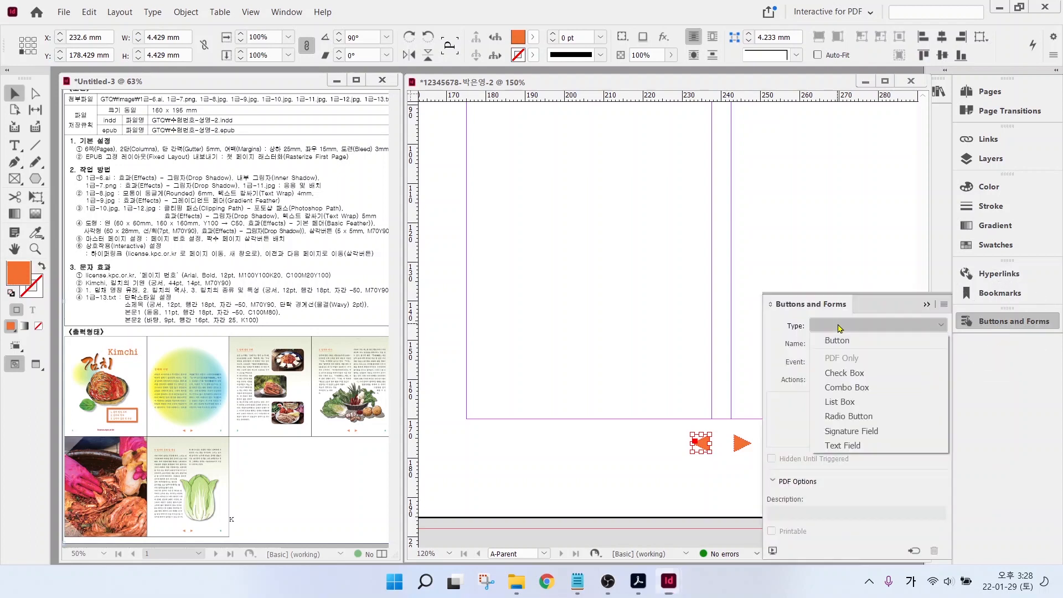
pyautogui.click(840, 342)
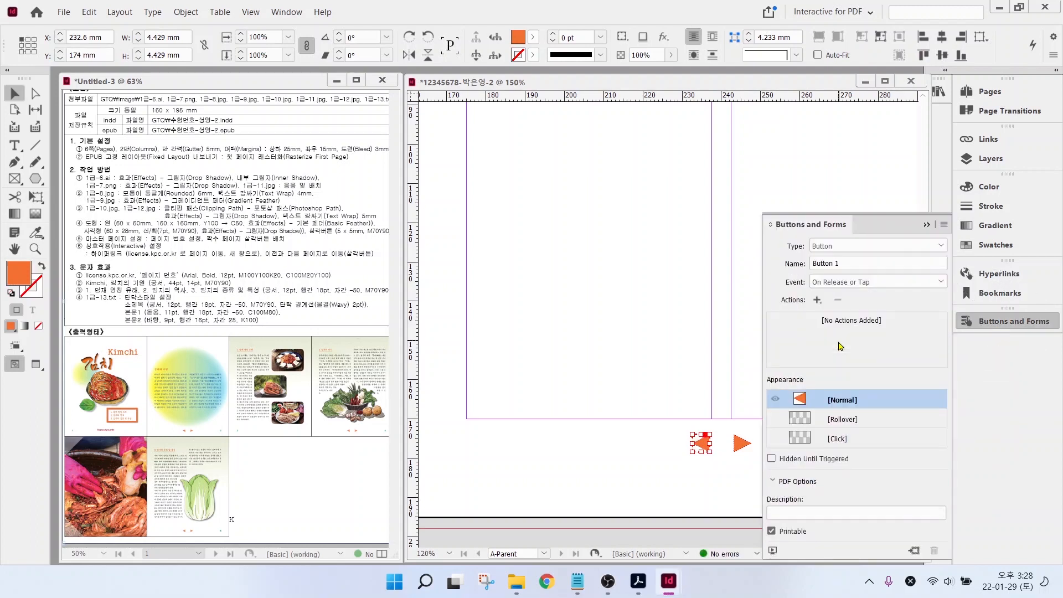
pyautogui.click(841, 283)
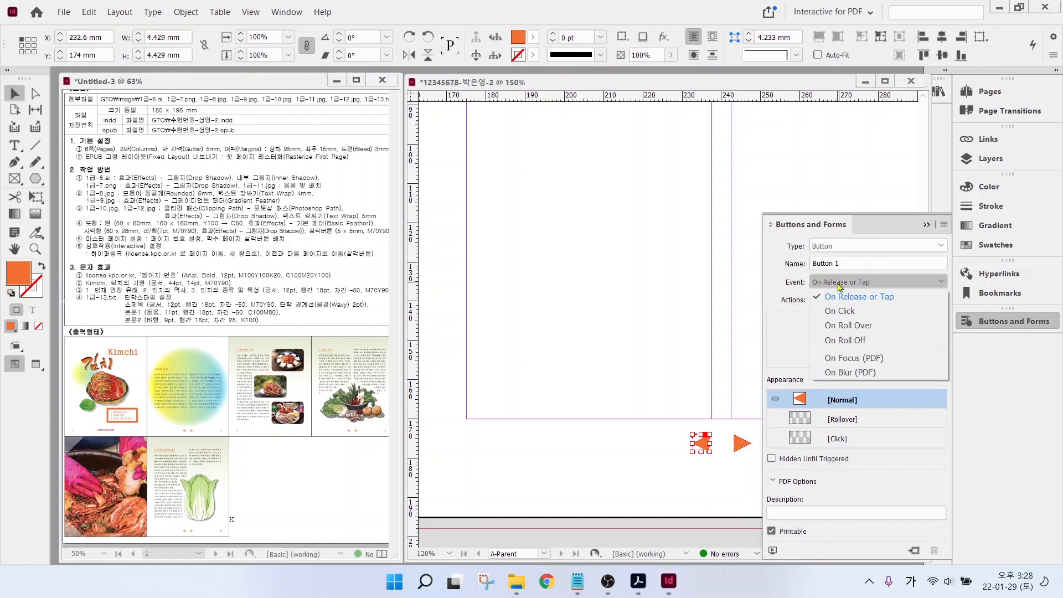
pyautogui.click(840, 312)
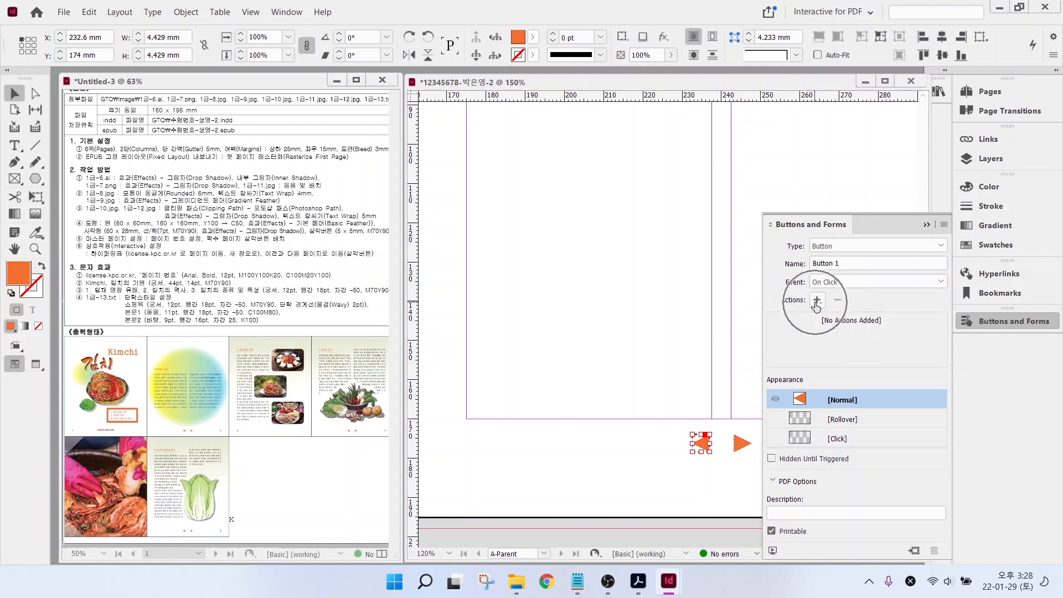
pyautogui.click(816, 300)
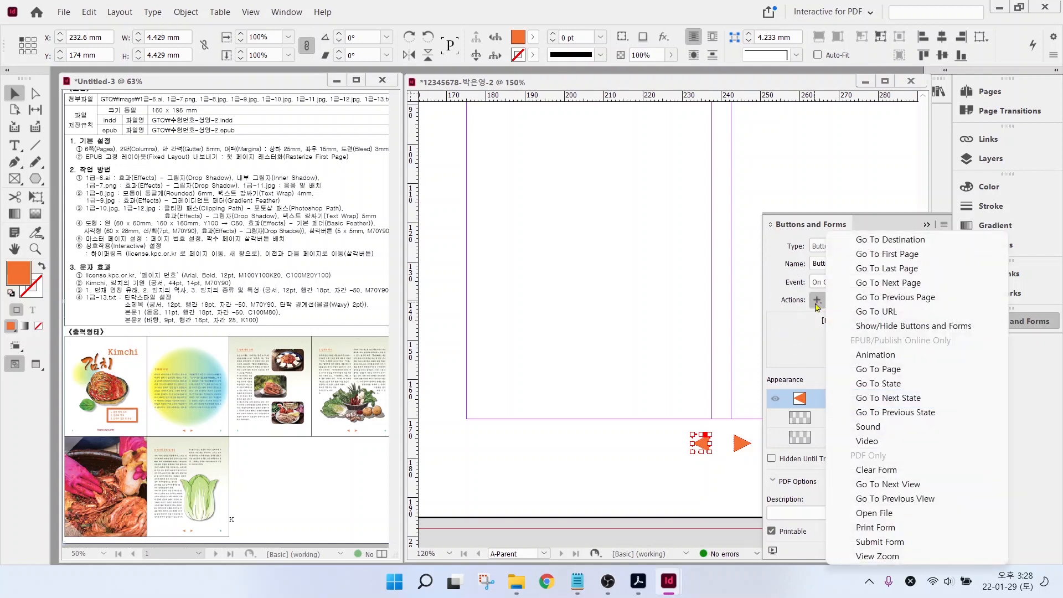
pyautogui.click(895, 297)
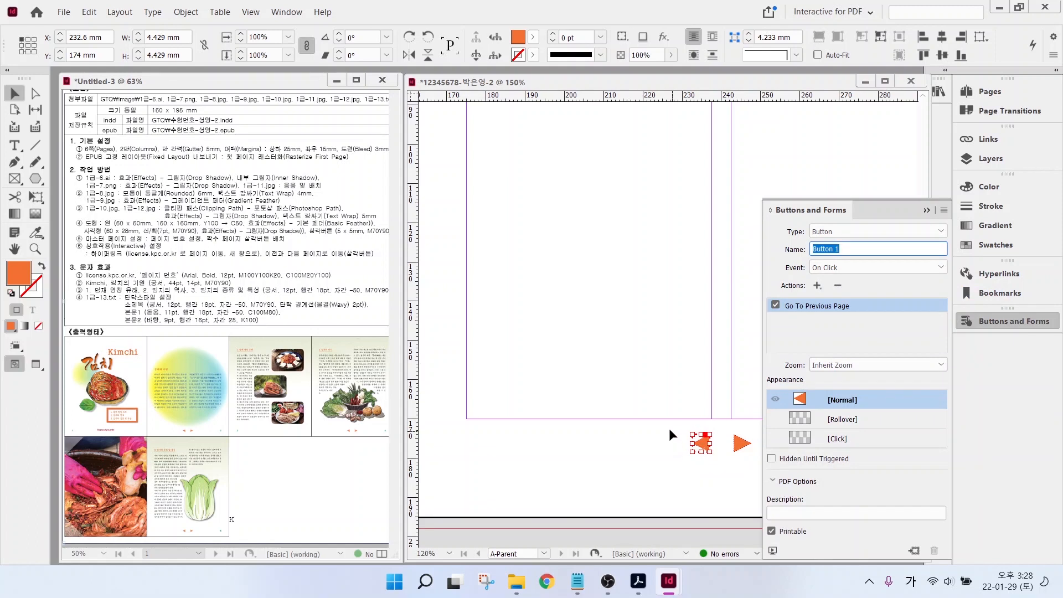
pyautogui.click(699, 471)
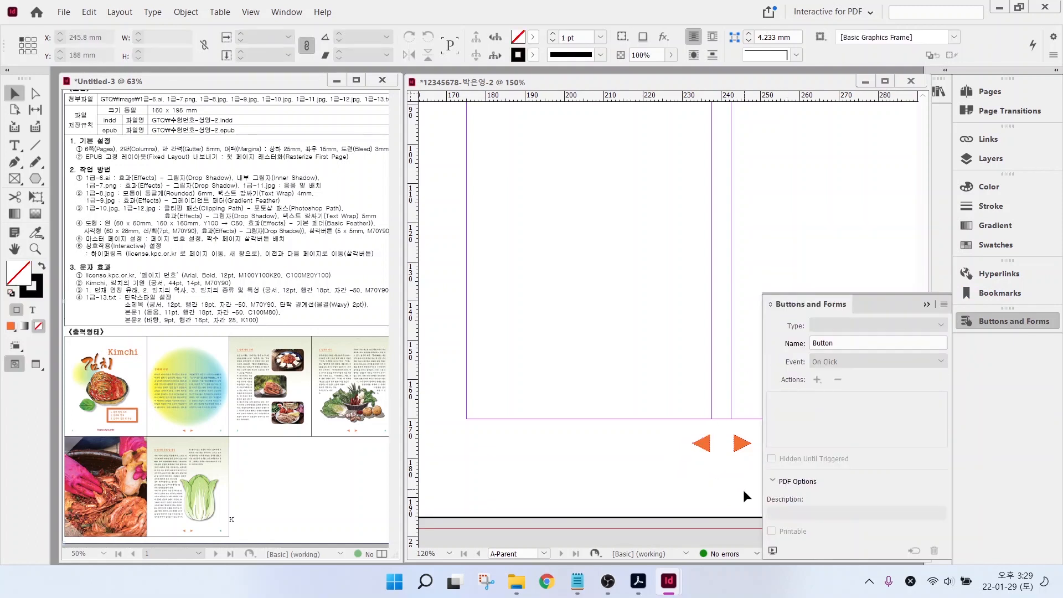
# - Set the right arrow to Type Button, Event On Click, with the Go To Next Page action
pyautogui.click(742, 446)
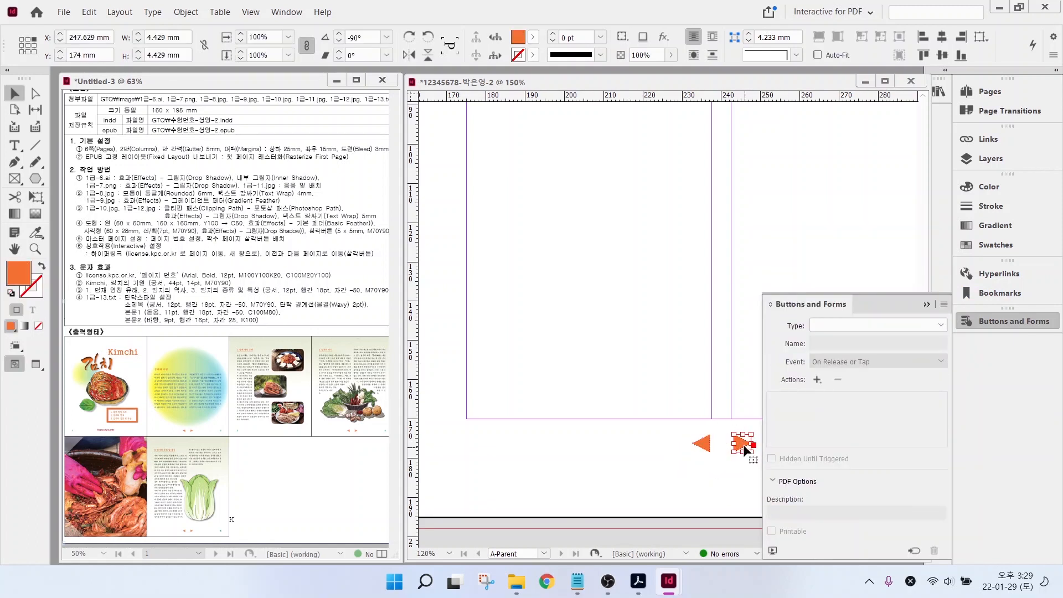
pyautogui.click(865, 327)
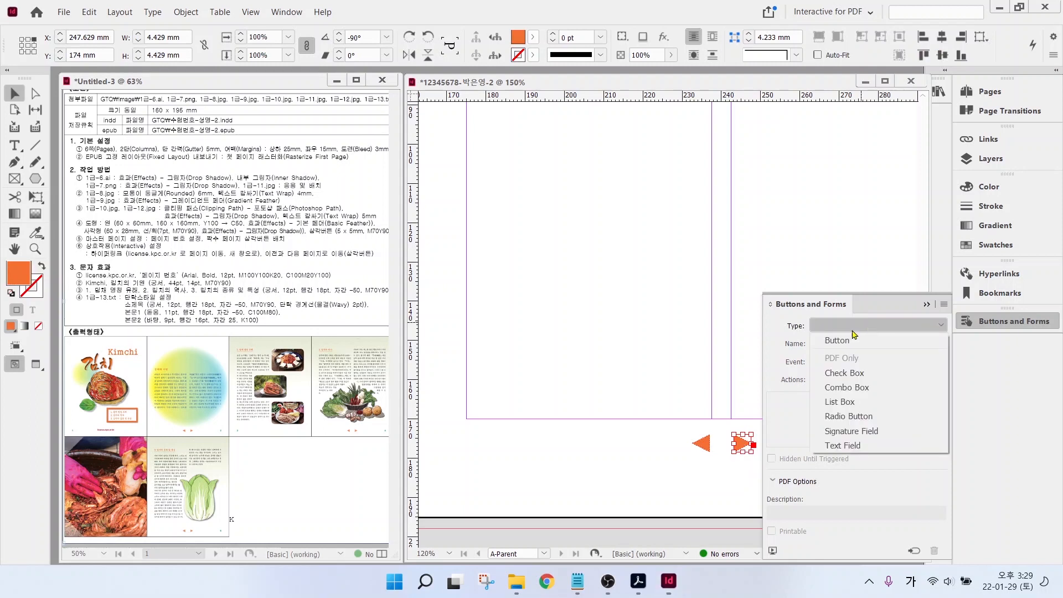
pyautogui.click(833, 340)
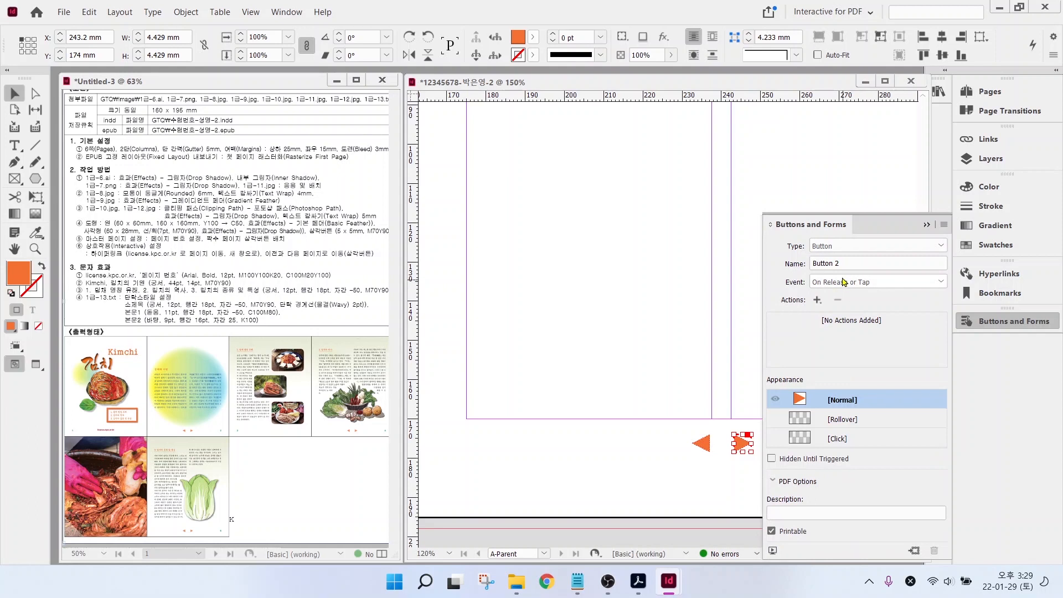
pyautogui.click(844, 283)
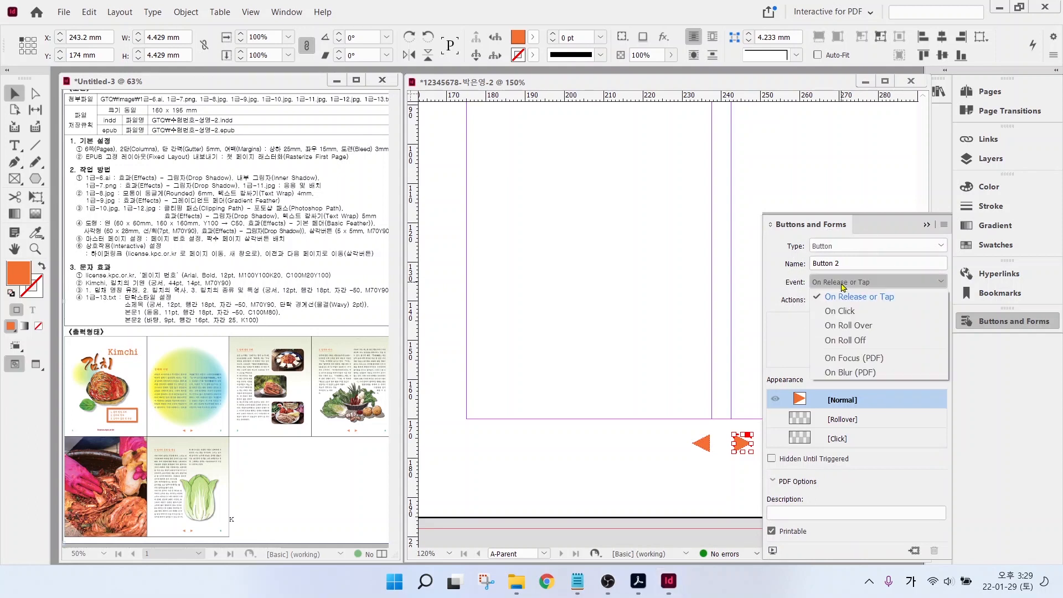
pyautogui.click(843, 313)
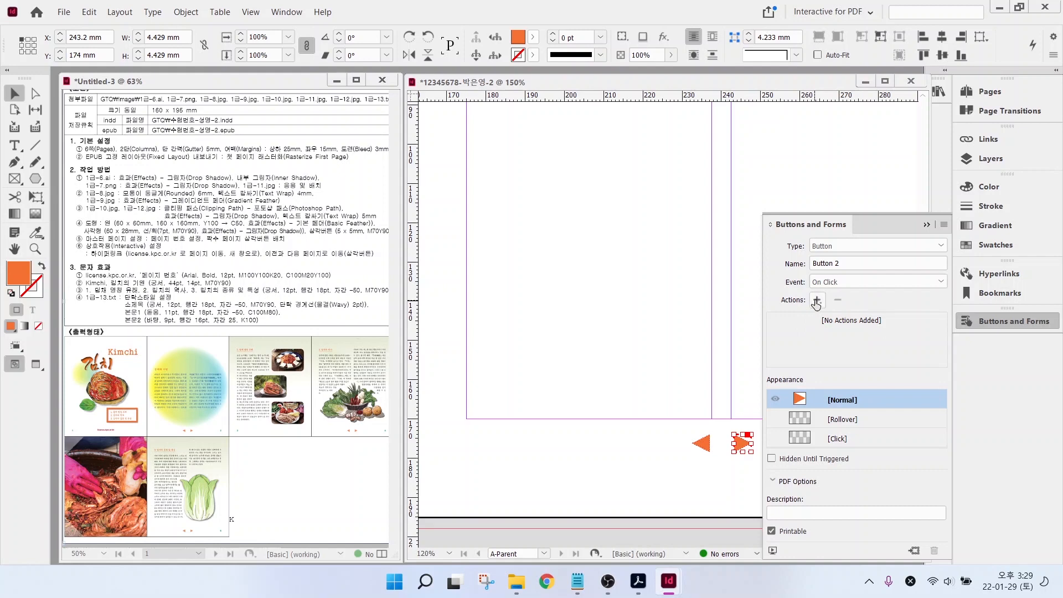
pyautogui.click(817, 302)
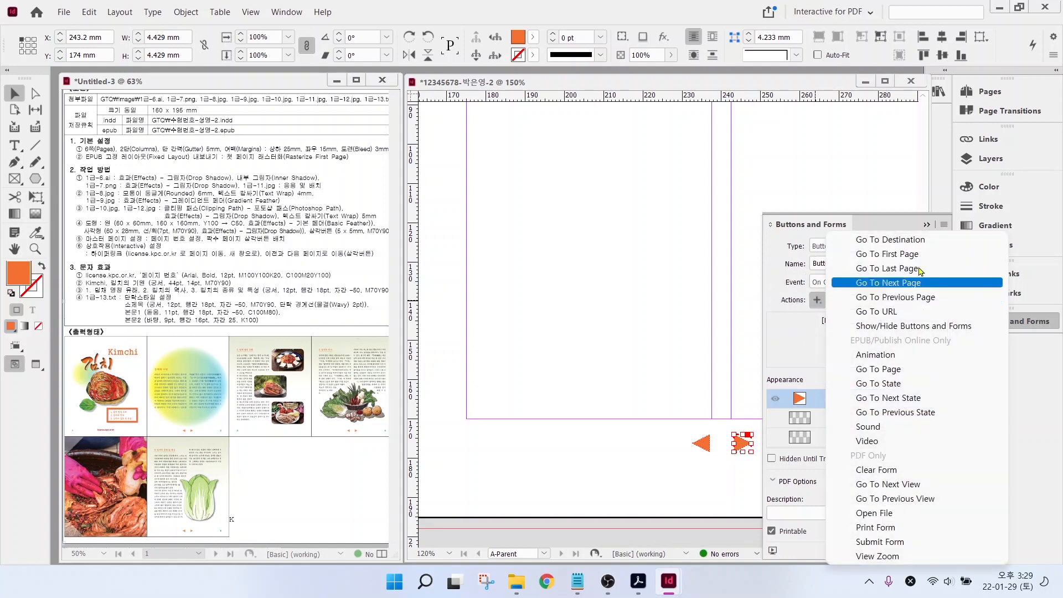
pyautogui.click(888, 283)
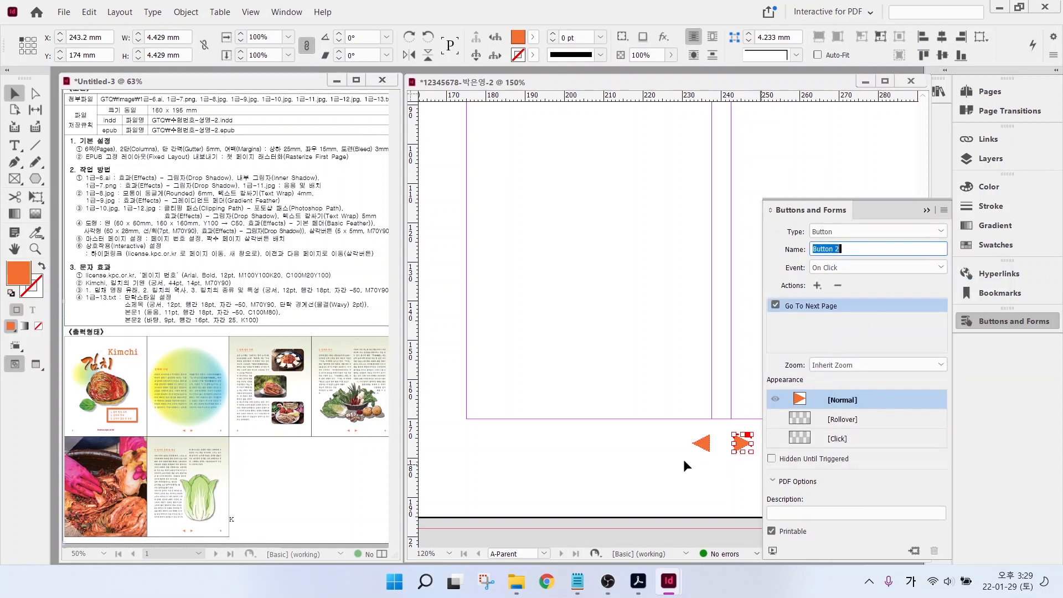
pyautogui.click(702, 445)
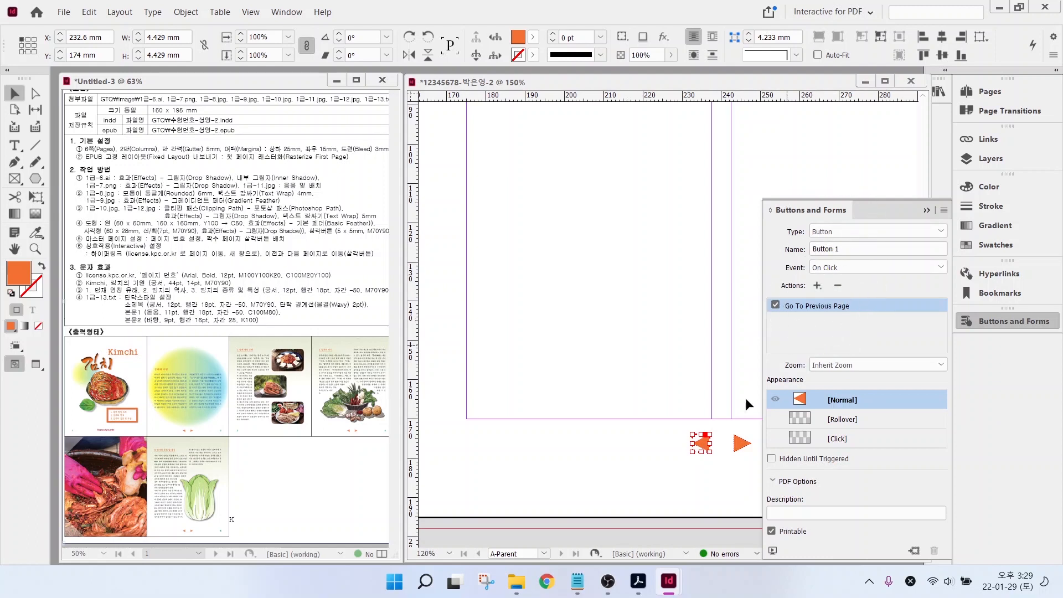
pyautogui.click(742, 443)
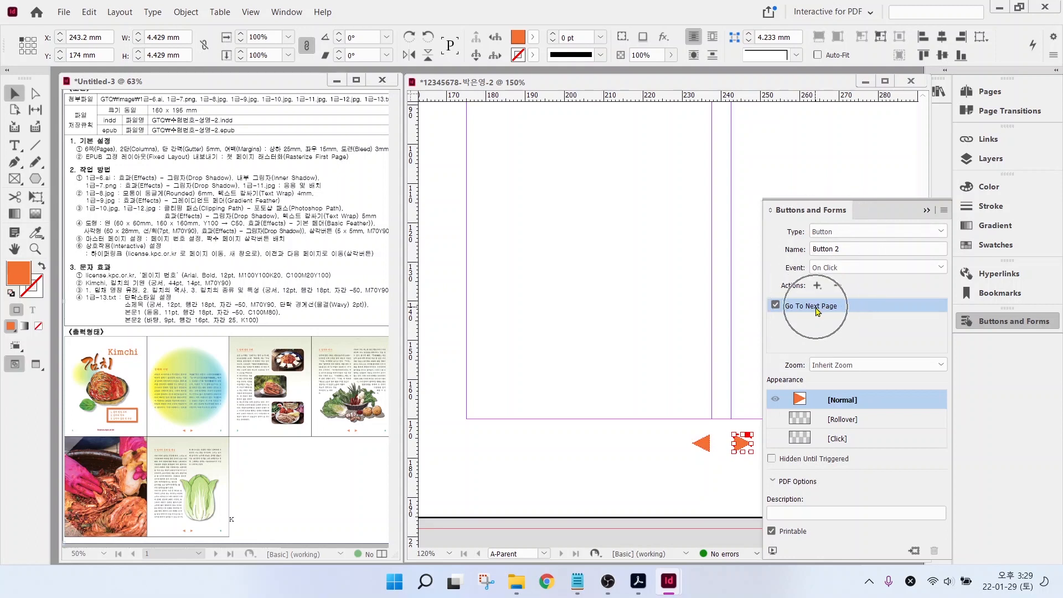
# - Close Buttons and Forms, fit the parent spread in view, and show the Pages panel
pyautogui.click(990, 325)
pyautogui.click(819, 310)
pyautogui.hotkey('ctrl', 'alt', '0')
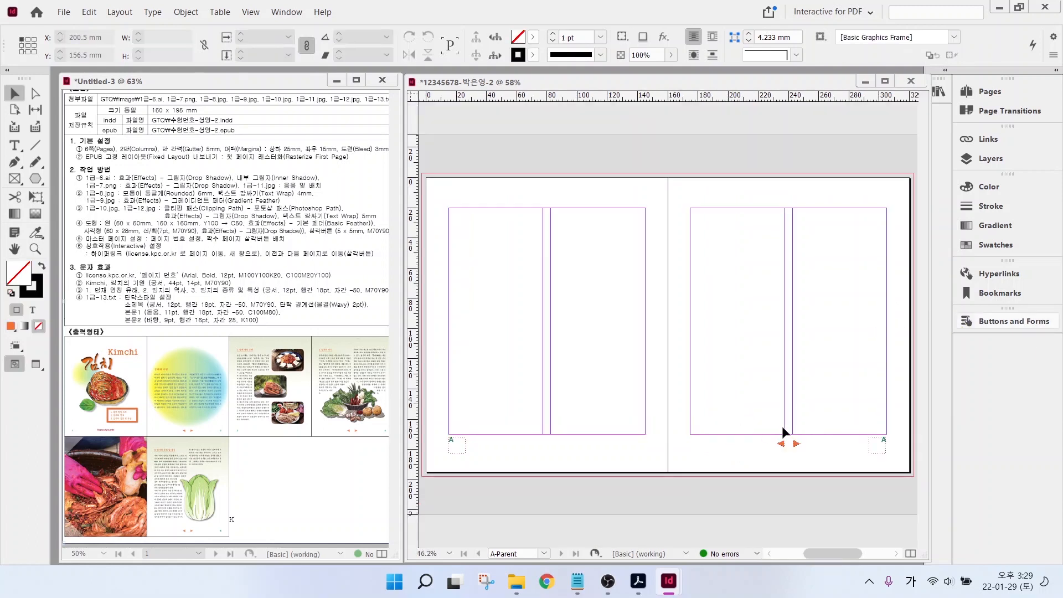
pyautogui.click(990, 91)
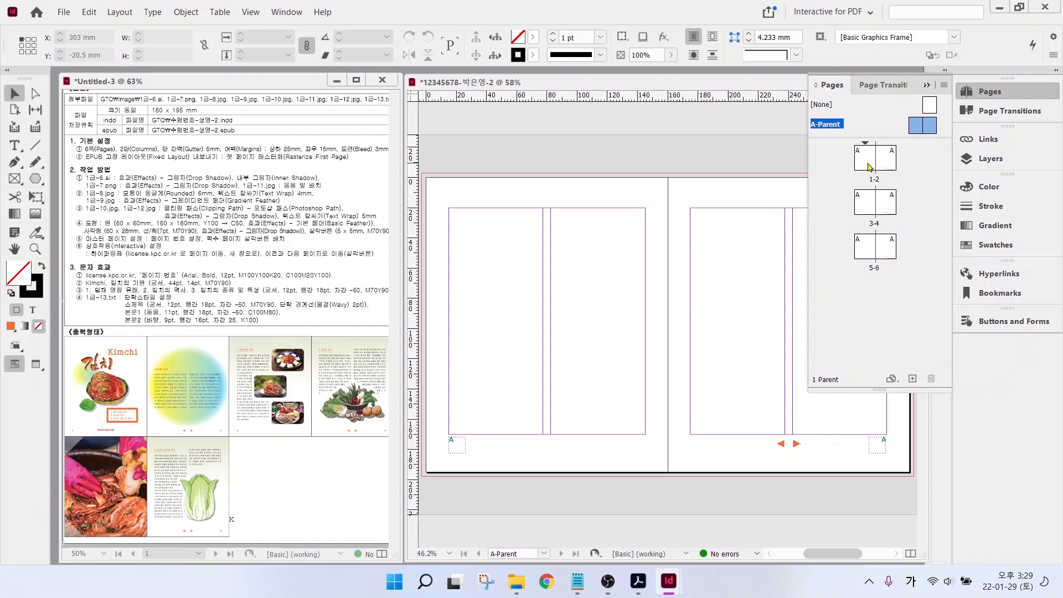
pyautogui.press('ctrl')
pyautogui.press('ctrl')
# - Open spread 1–2 from the Pages panel, select Layer 1, and choose the Typography workspace
pyautogui.doubleClick(871, 164)
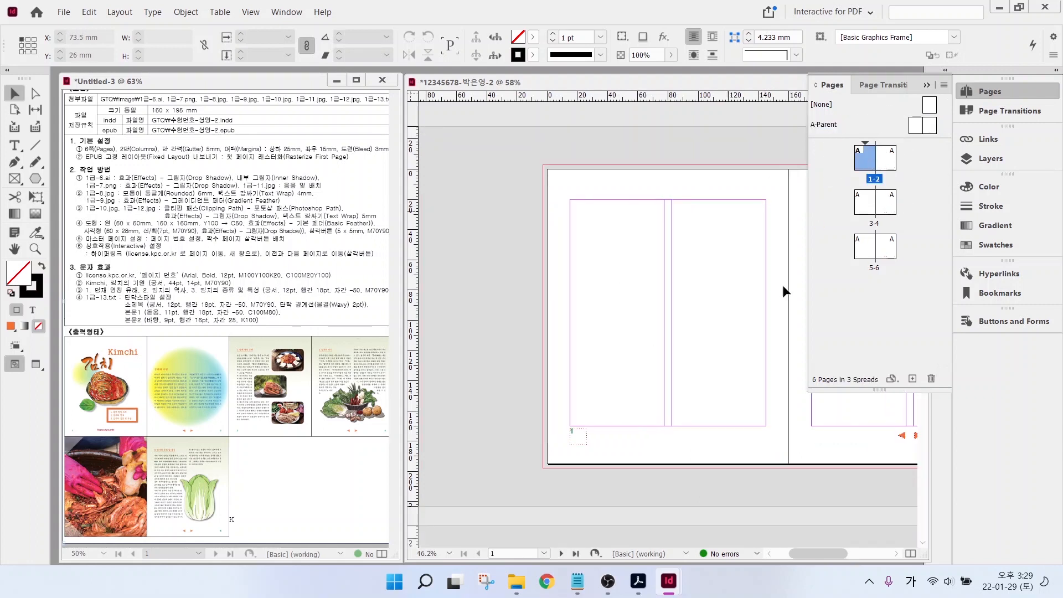
pyautogui.doubleClick(14, 250)
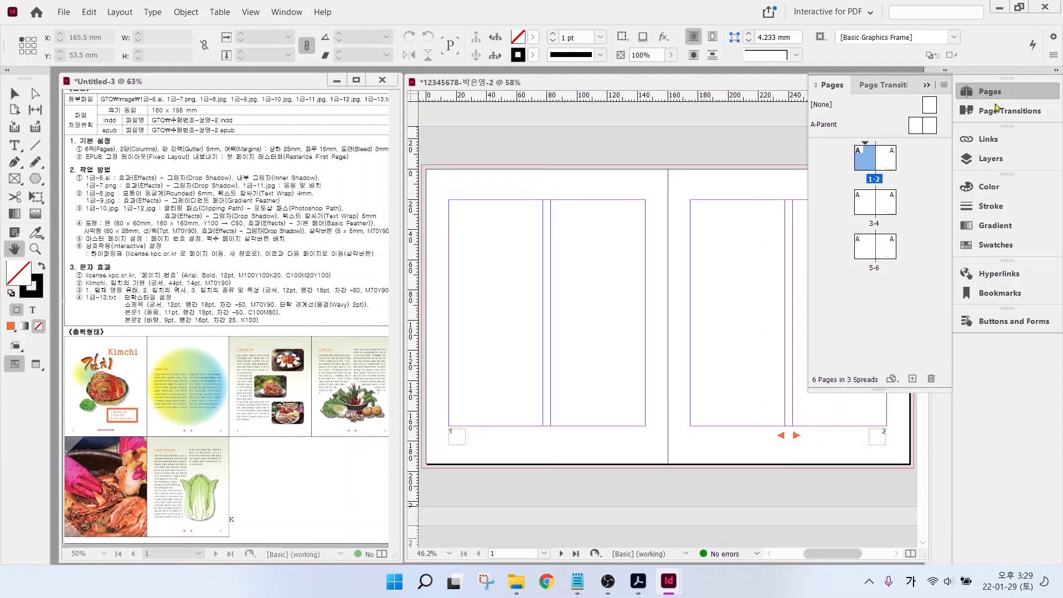
pyautogui.click(991, 158)
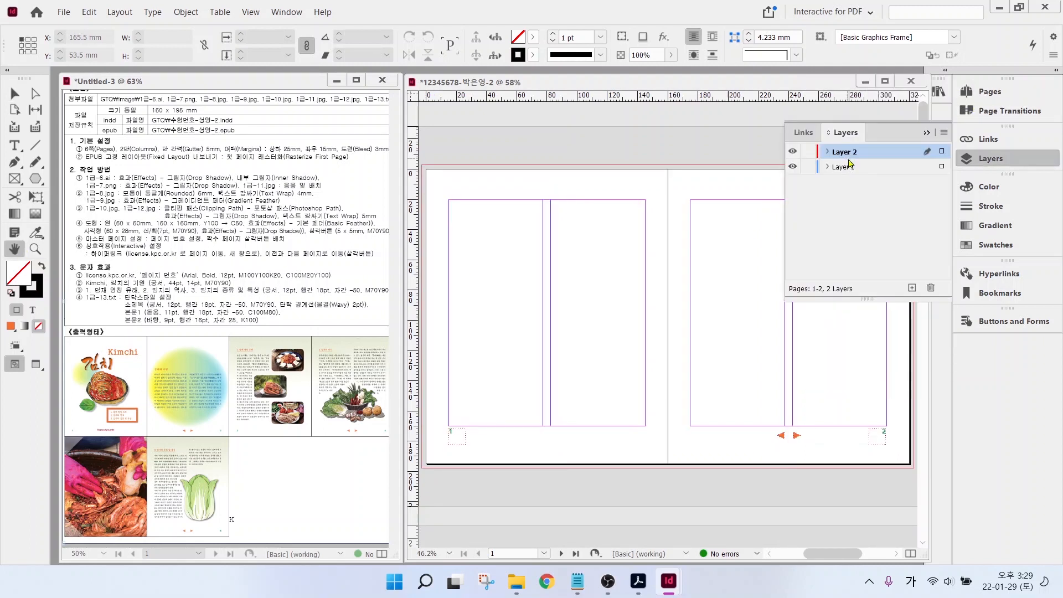
pyautogui.click(839, 168)
pyautogui.click(839, 175)
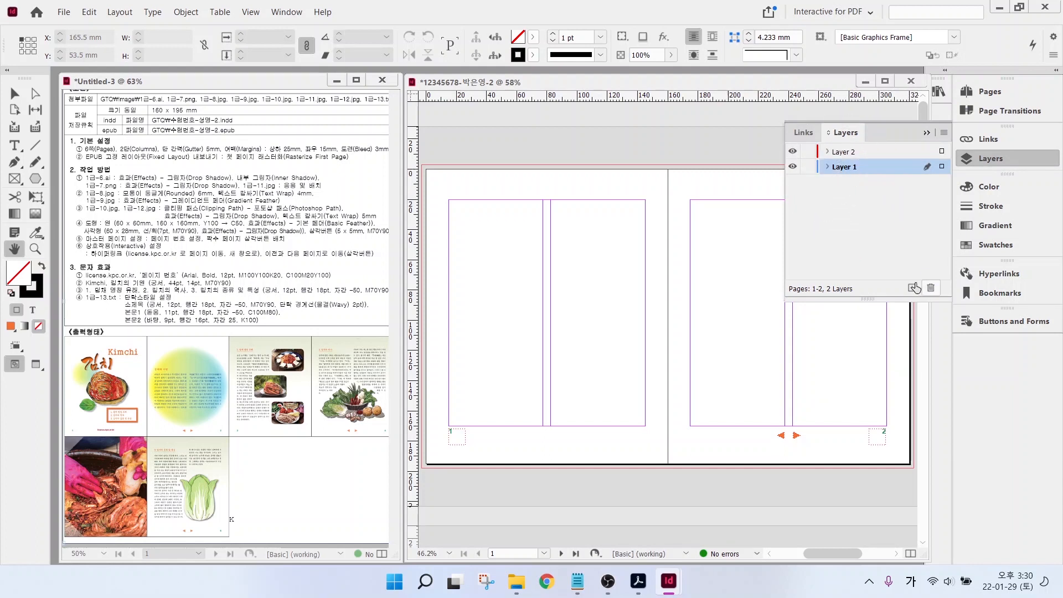
pyautogui.click(824, 12)
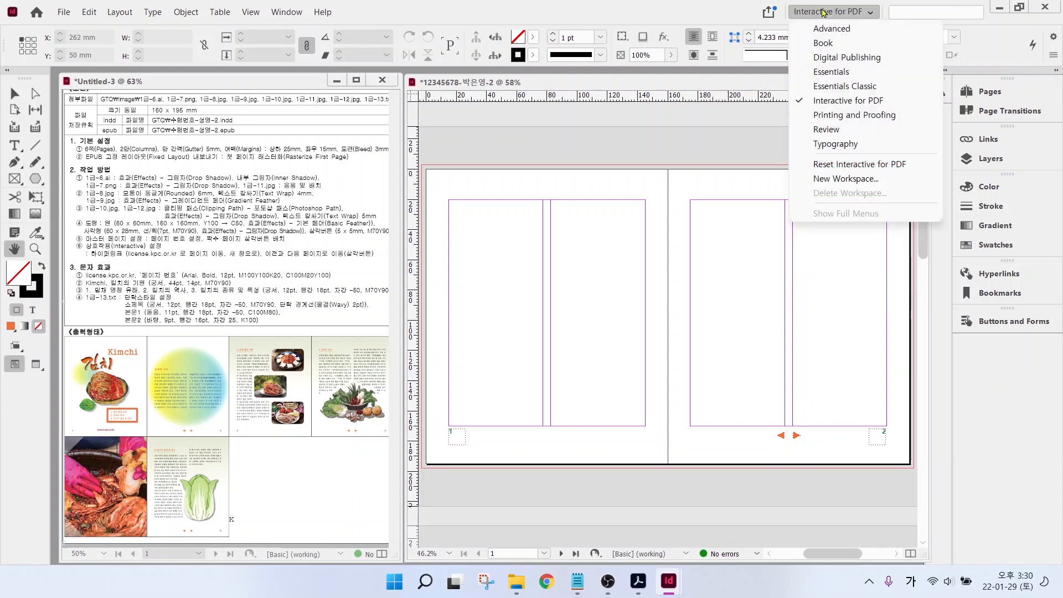
pyautogui.click(840, 144)
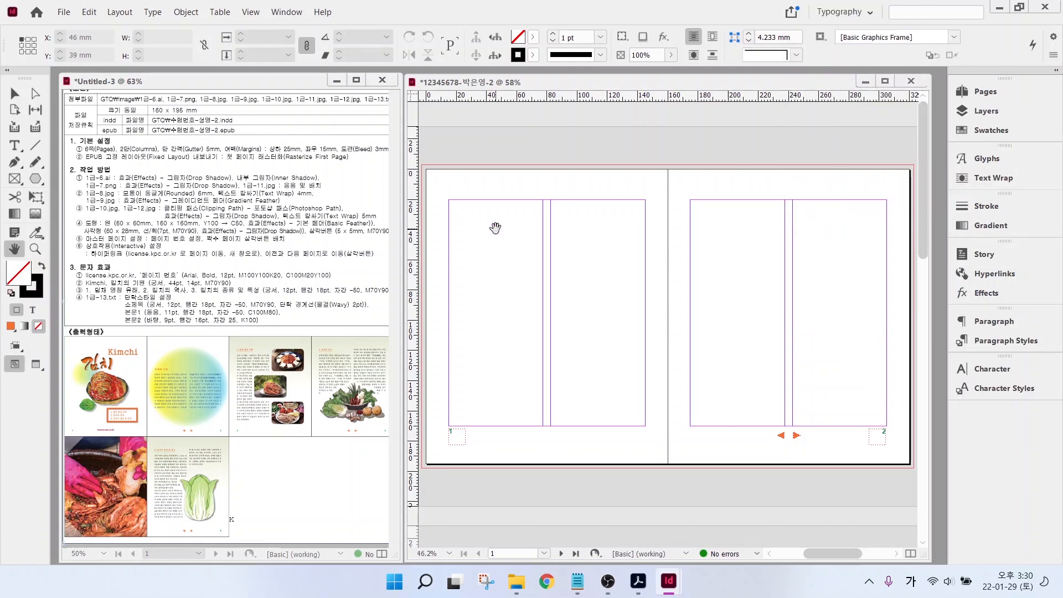
# - Duplicate the orange swatch and change the copy to dark red C=0 M=100 Y=100 K=20
pyautogui.click(991, 131)
pyautogui.click(851, 299)
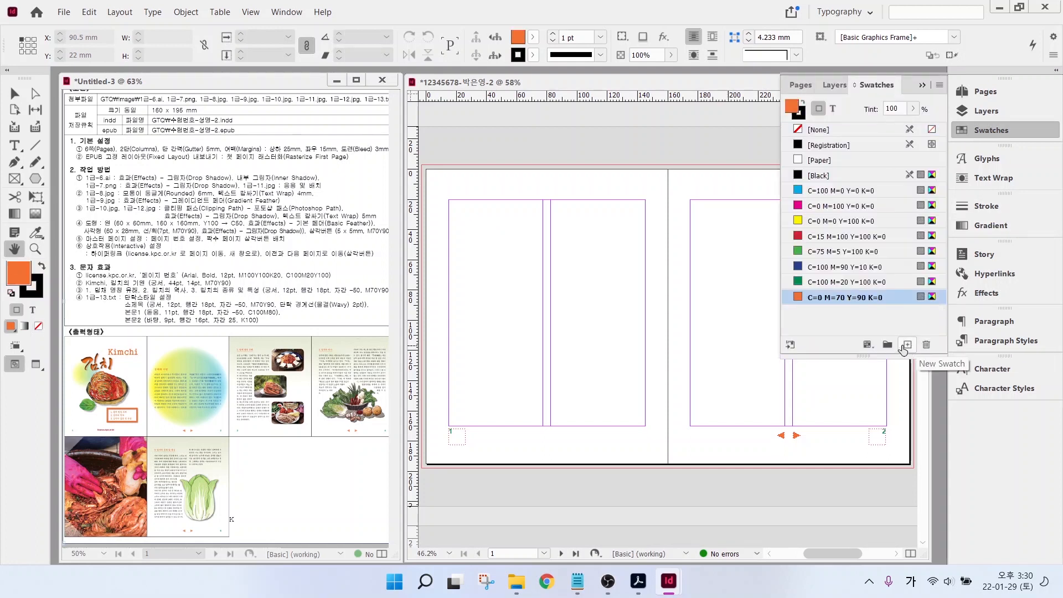
pyautogui.click(906, 348)
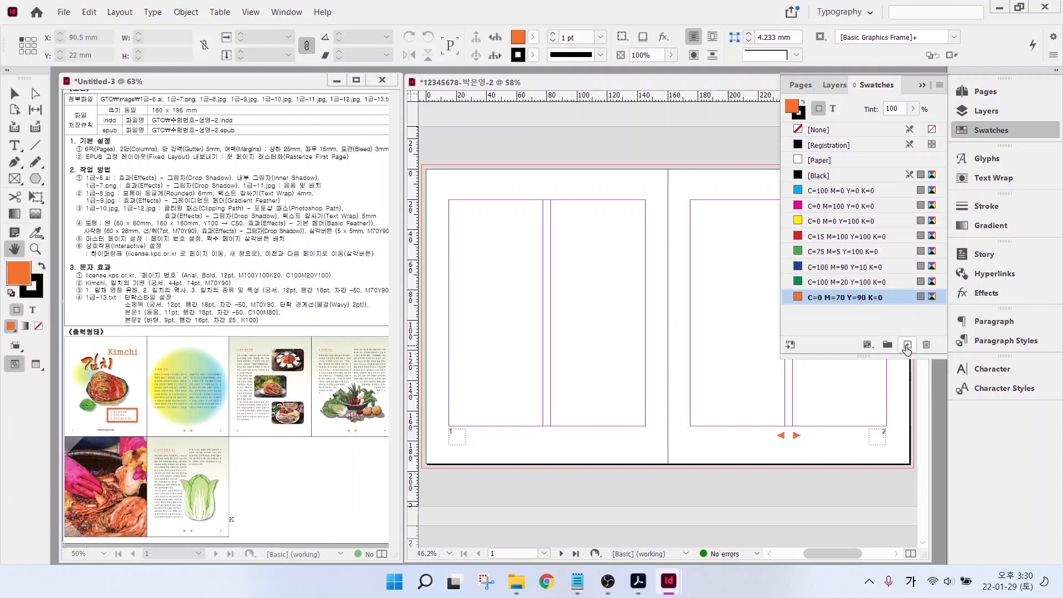
pyautogui.click(908, 345)
pyautogui.click(844, 312)
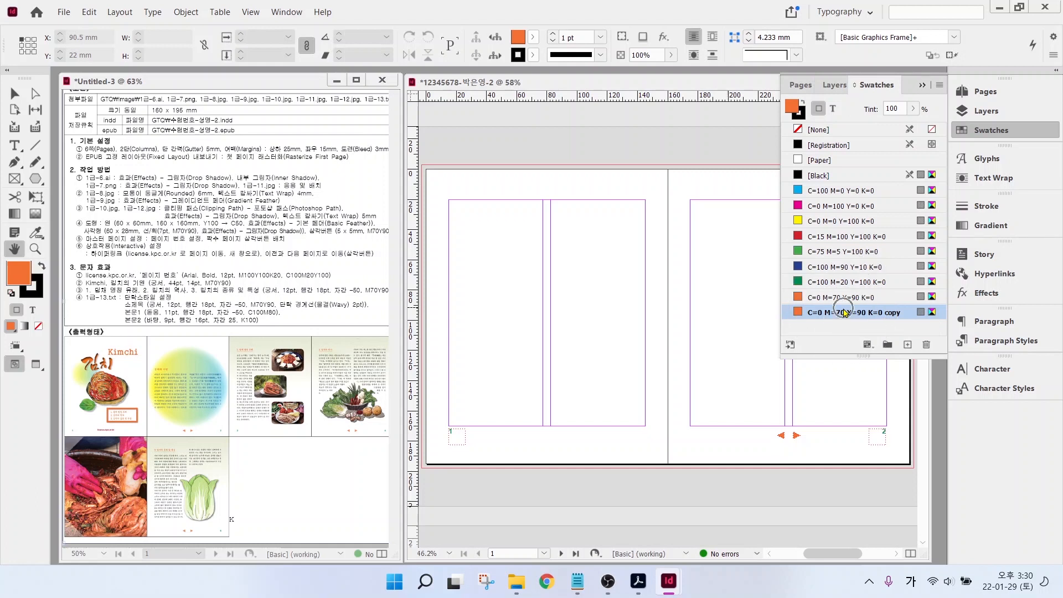
pyautogui.doubleClick(844, 312)
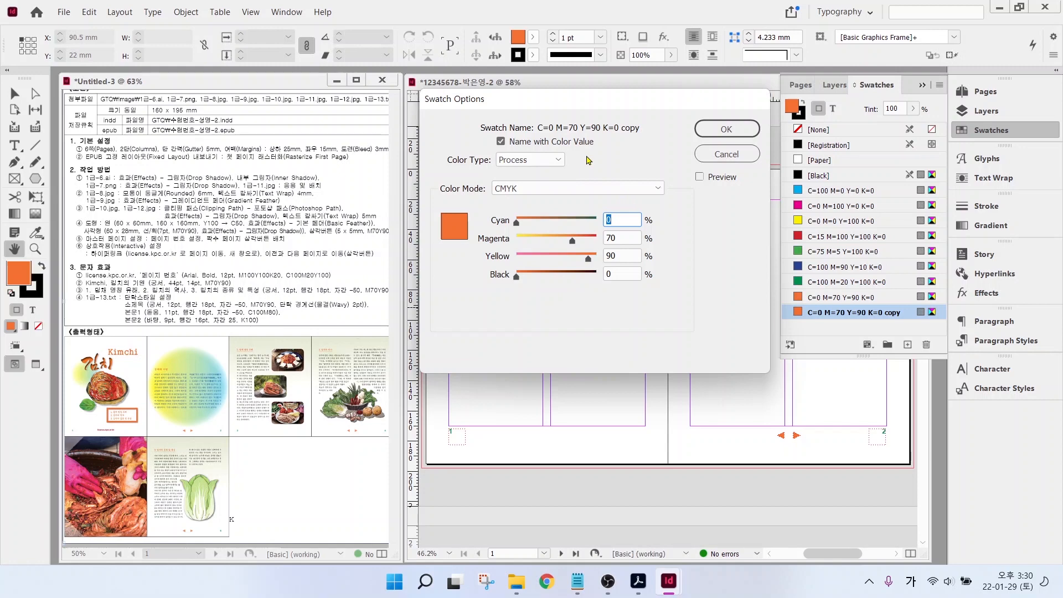
pyautogui.write('0')
pyautogui.press('Tab')
pyautogui.write('100')
pyautogui.press('Tab')
# - Duplicate the dark red swatch and start editing the new swatch's ink values
pyautogui.write('100')
pyautogui.press('Tab')
pyautogui.write('20')
pyautogui.press('Return')
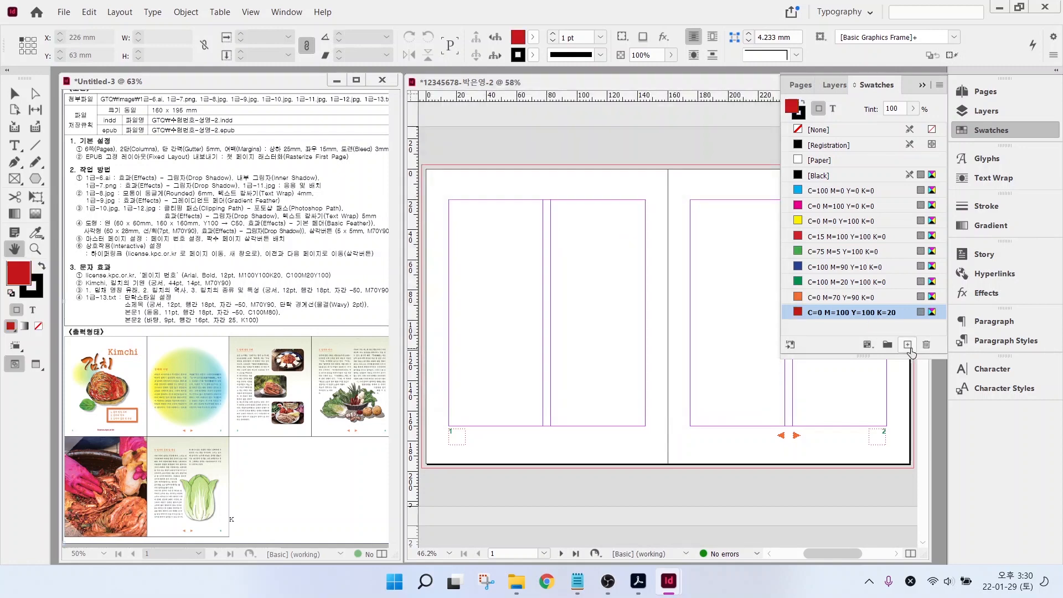
pyautogui.click(908, 345)
pyautogui.doubleClick(850, 328)
pyautogui.write('100')
pyautogui.press('Tab')
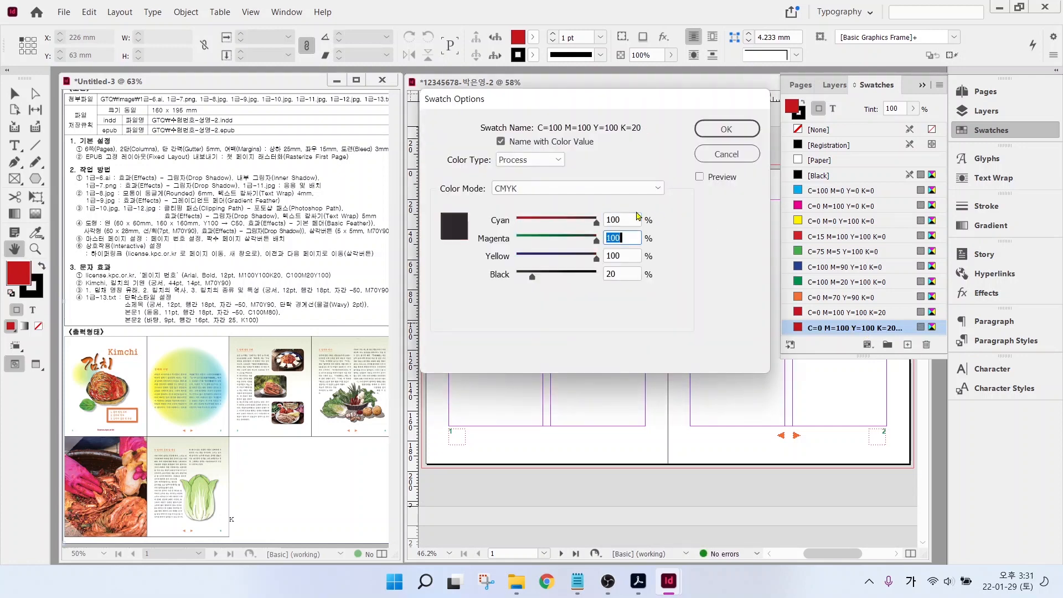
pyautogui.write('20')
pyautogui.press('Tab')
pyautogui.press('Tab')
pyautogui.write('0')
pyautogui.press('Tab')
pyautogui.press('Return')
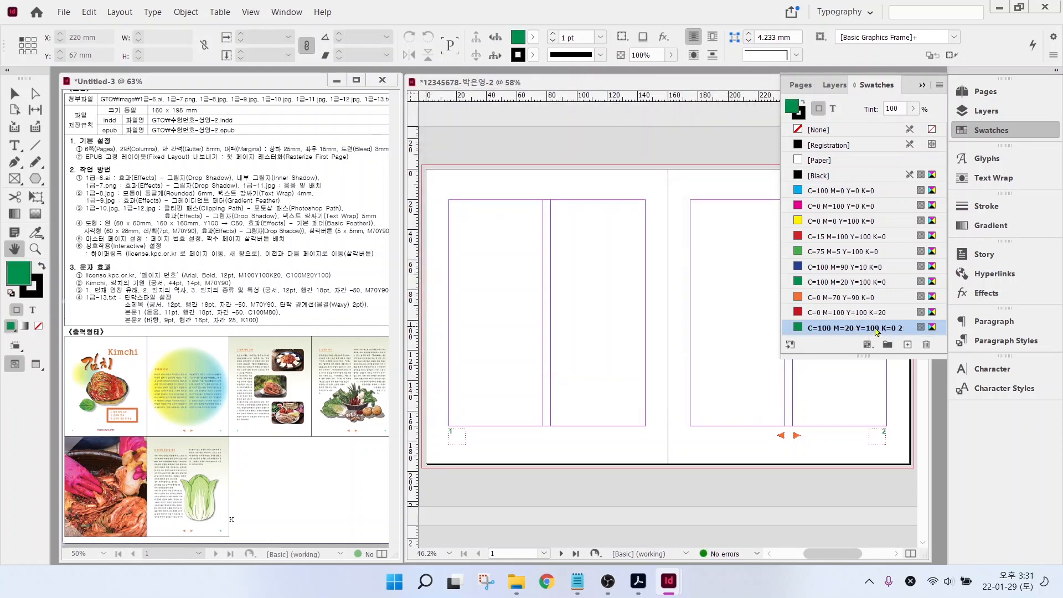
# - Set the new swatch to blue C=100 M=80 Y=0 K=0 as the fill colour
pyautogui.doubleClick(877, 327)
pyautogui.write('100')
pyautogui.press('Tab')
pyautogui.write('80')
pyautogui.press('Tab')
pyautogui.write('0')
pyautogui.press('Tab')
pyautogui.press('Return')
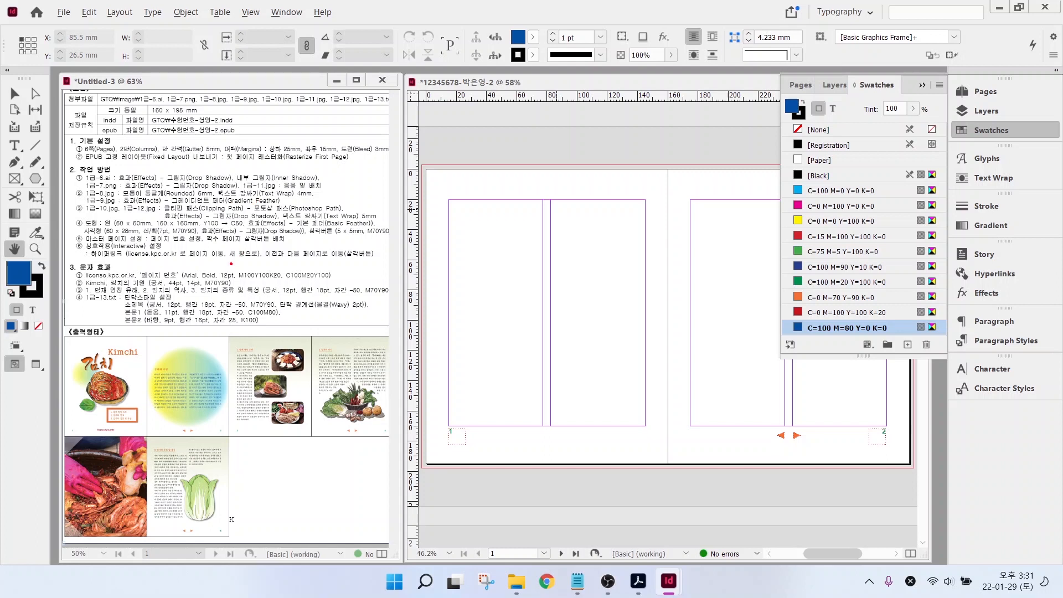
pyautogui.moveTo(198, 216); pyautogui.dragTo(254, 226)
pyautogui.moveTo(947, 210); pyautogui.dragTo(1021, 238)
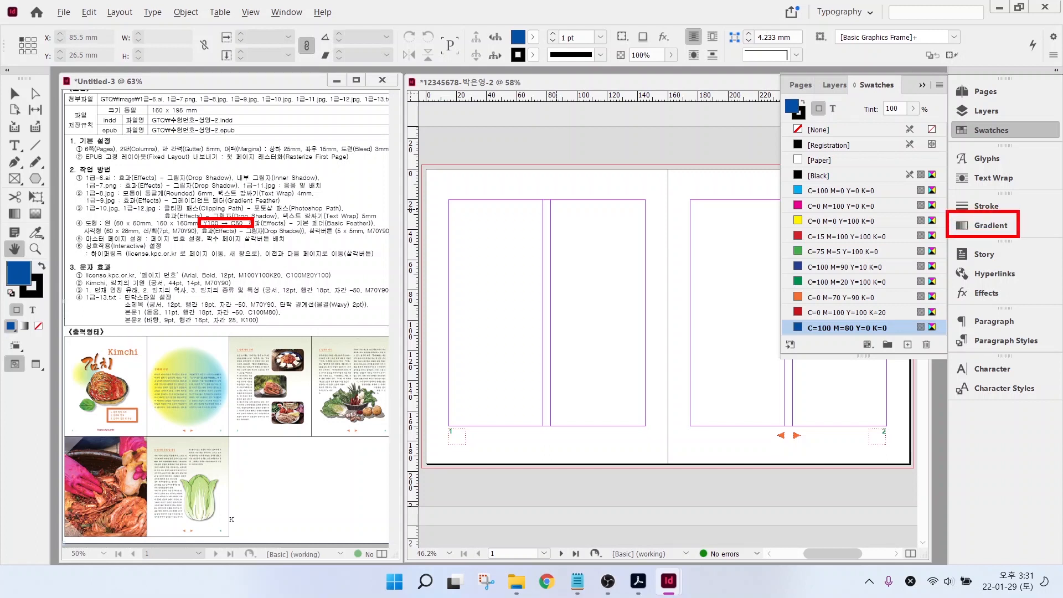
pyautogui.press('Escape')
# - Apply a default linear gradient fill and save it as a new gradient swatch
pyautogui.click(990, 225)
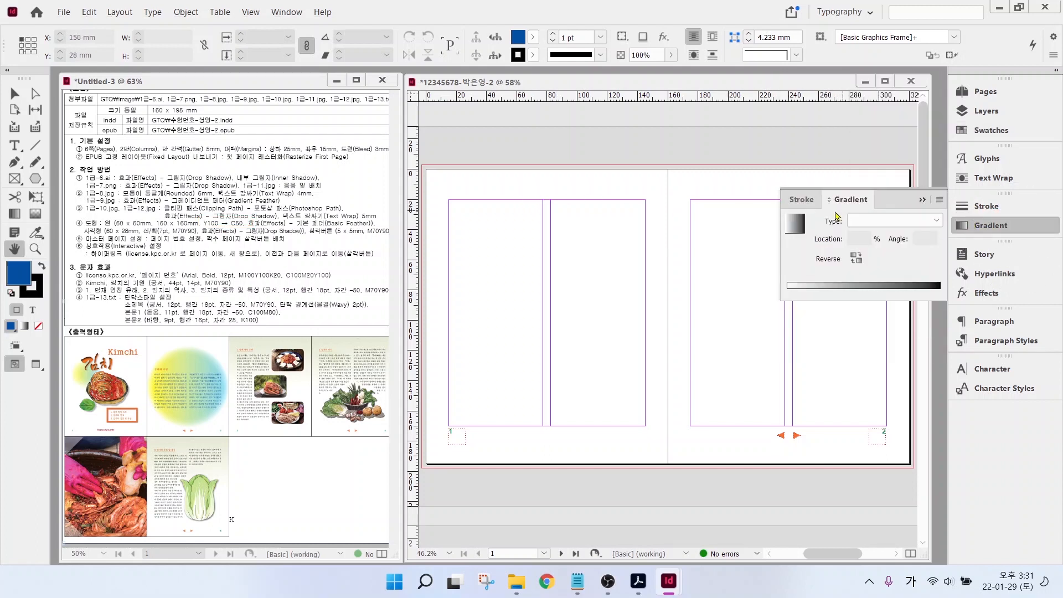
pyautogui.click(800, 229)
pyautogui.rightClick(798, 228)
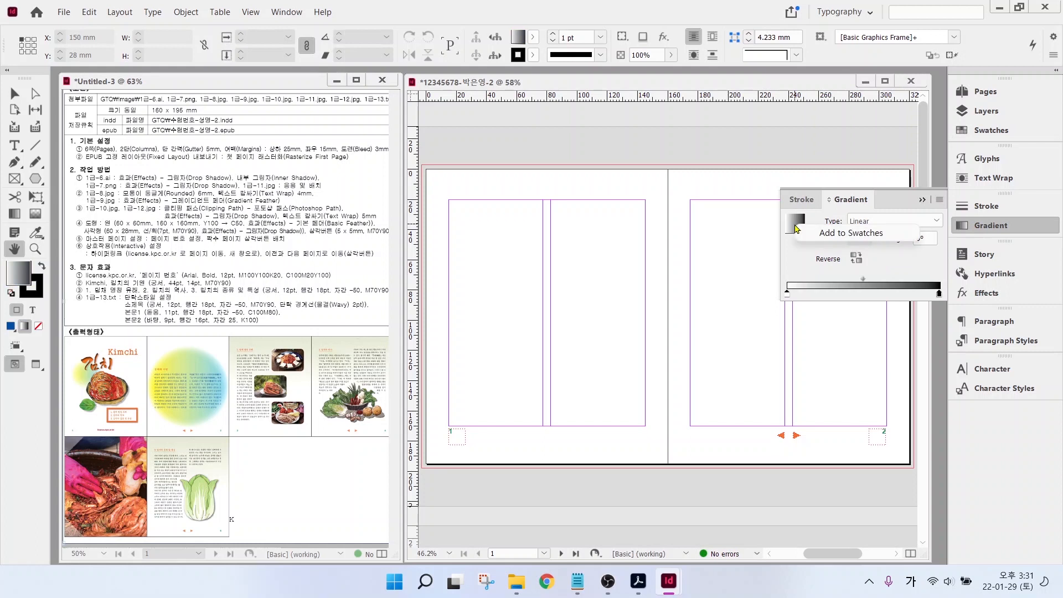
pyautogui.click(843, 233)
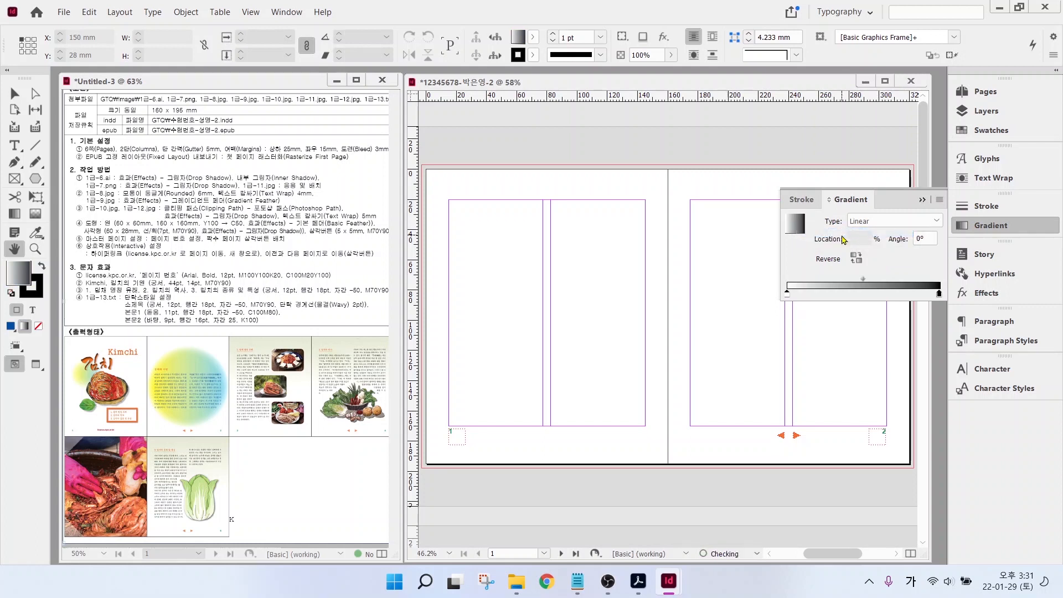
pyautogui.click(980, 133)
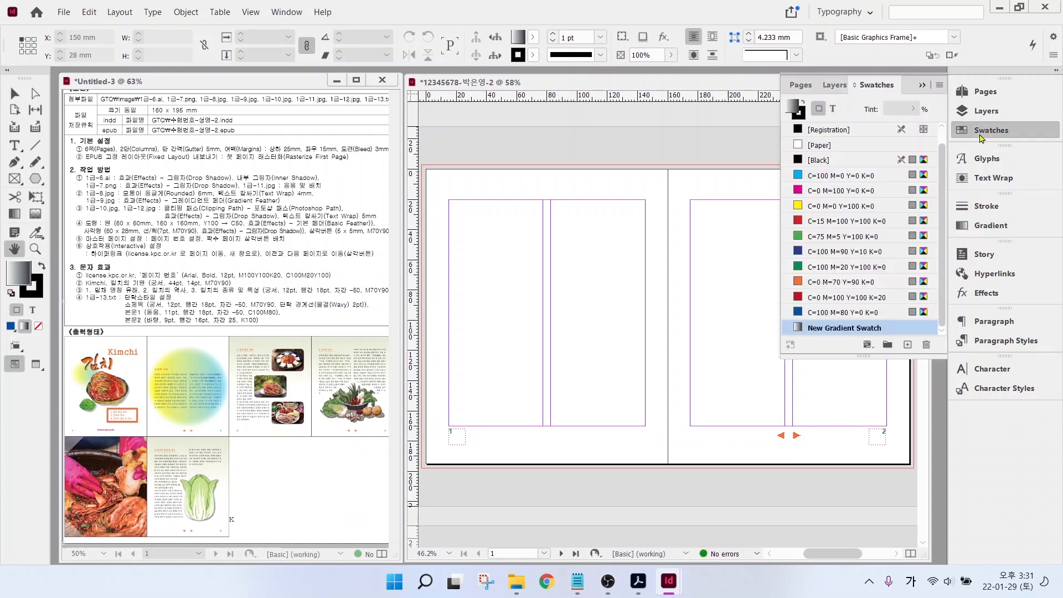
pyautogui.click(842, 331)
pyautogui.doubleClick(839, 329)
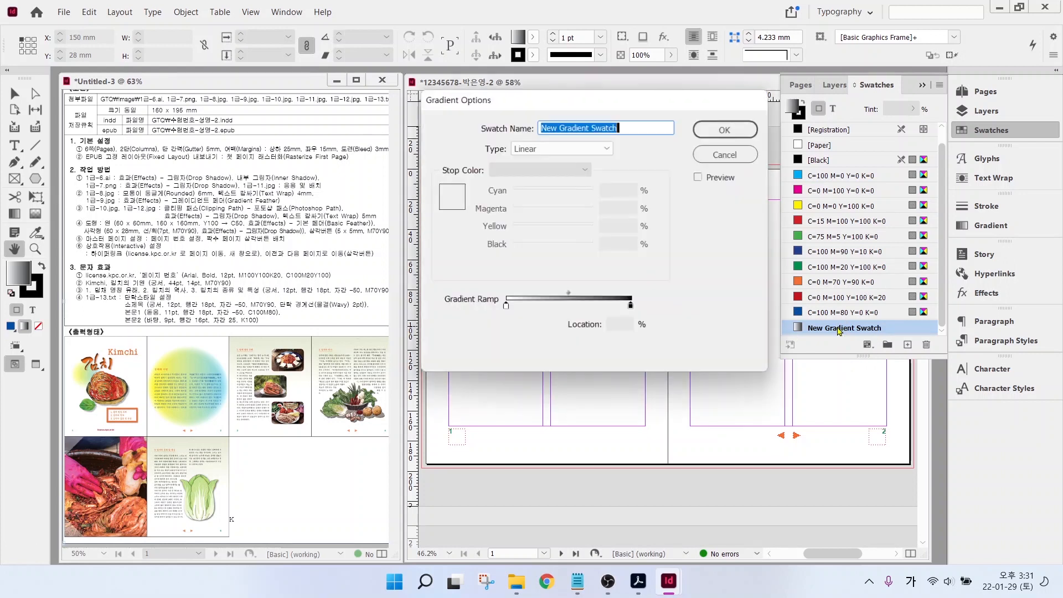
# - Set the gradient's start stop to Yellow 100 and its end stop to CMYK Cyan 50, Black 0
pyautogui.click(505, 306)
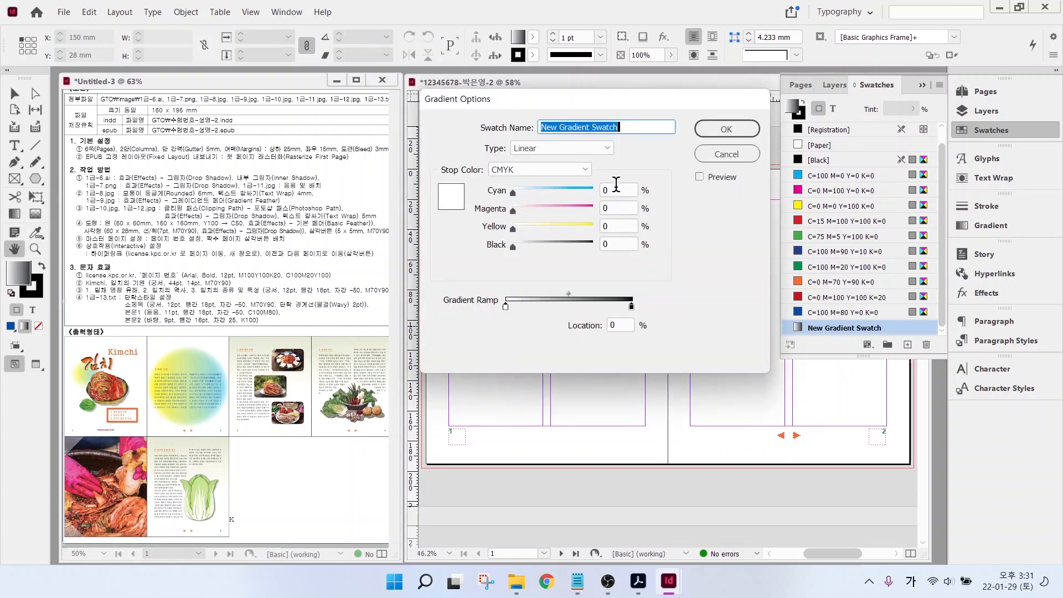
pyautogui.click(605, 226)
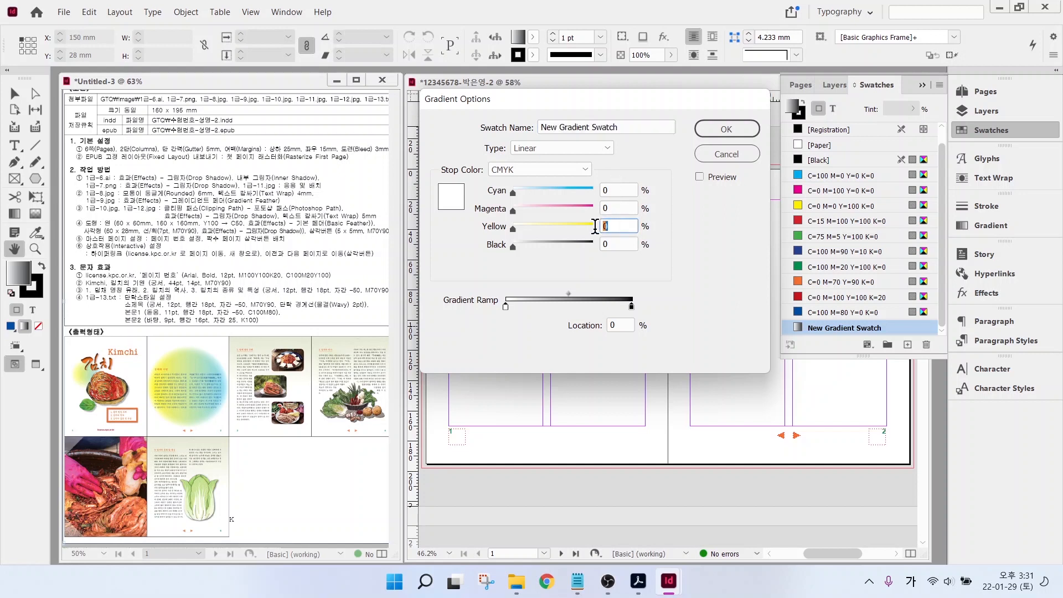
pyautogui.write('100')
pyautogui.click(632, 306)
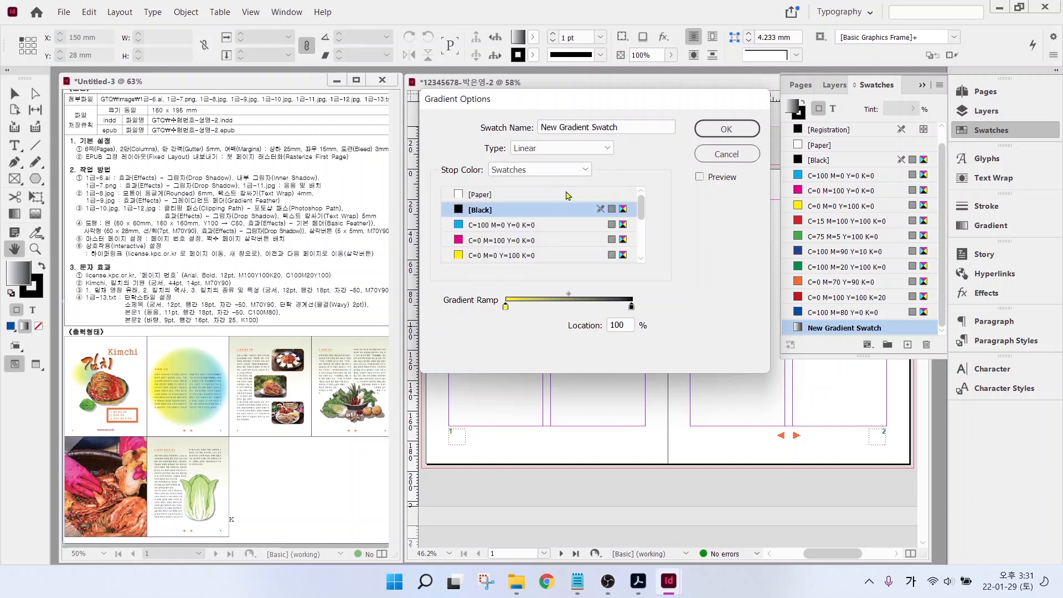
pyautogui.click(565, 170)
pyautogui.click(547, 211)
pyautogui.moveTo(618, 189); pyautogui.dragTo(559, 187)
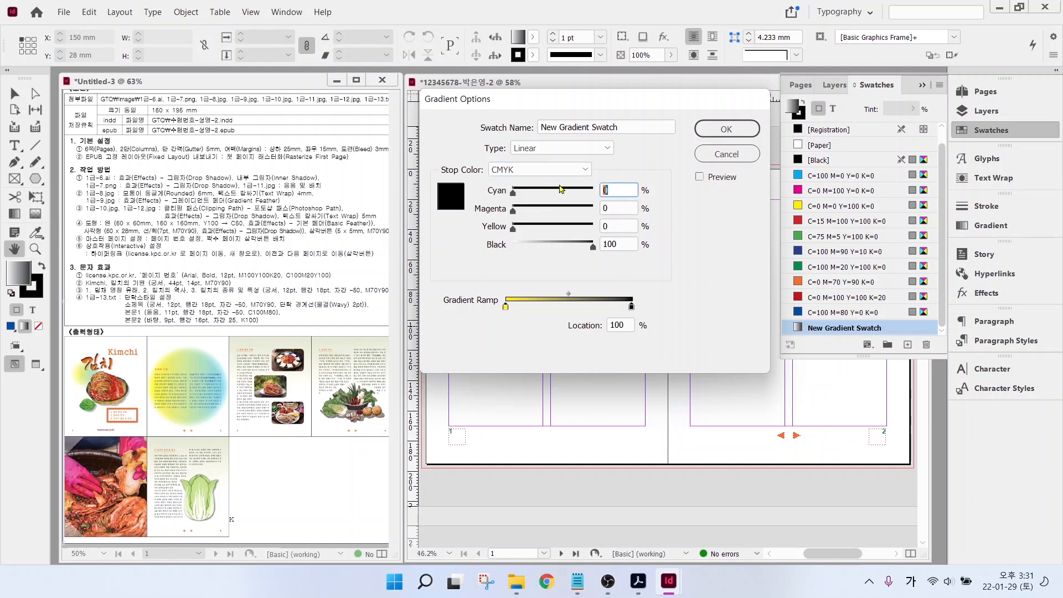
pyautogui.write('50')
pyautogui.press('Tab')
pyautogui.press('Tab')
pyautogui.press('Tab')
pyautogui.write('0')
pyautogui.press('Tab')
pyautogui.press('Return')
pyautogui.click(990, 130)
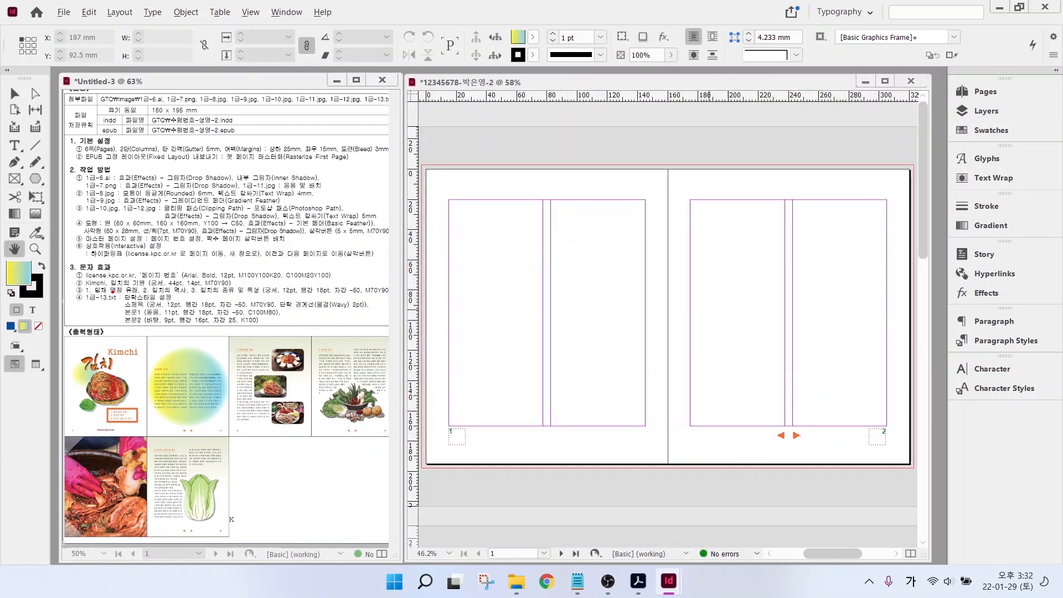
# - In [Basic Paragraph] Basic Character Formats, set the Font Family to Batang
pyautogui.moveTo(113, 292)
pyautogui.mouseDown()
pyautogui.moveTo(234, 328)
pyautogui.moveTo(300, 330)
pyautogui.mouseUp()
pyautogui.click(990, 342)
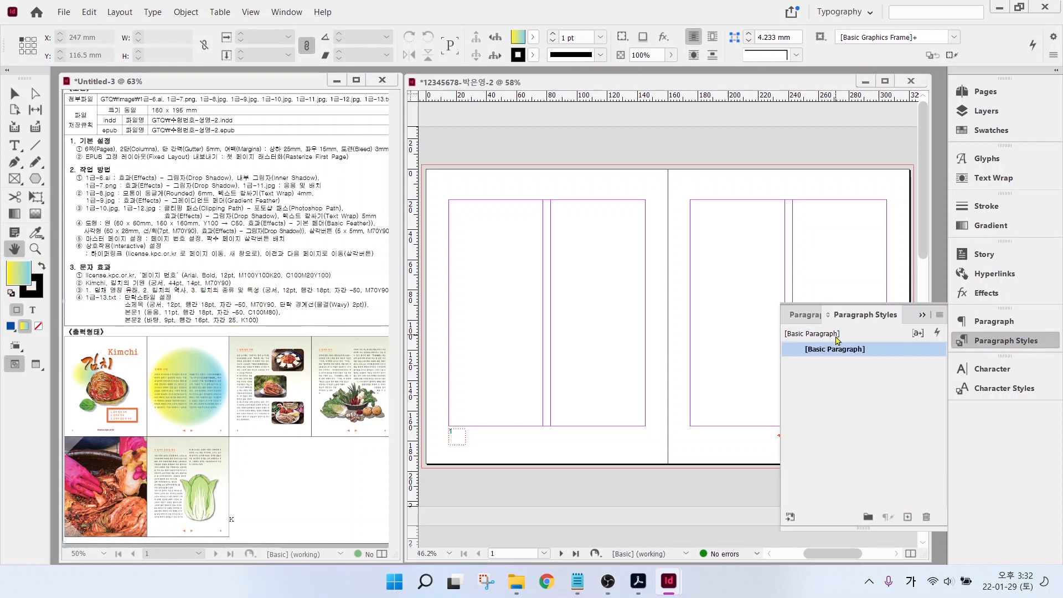
pyautogui.click(847, 351)
pyautogui.doubleClick(882, 350)
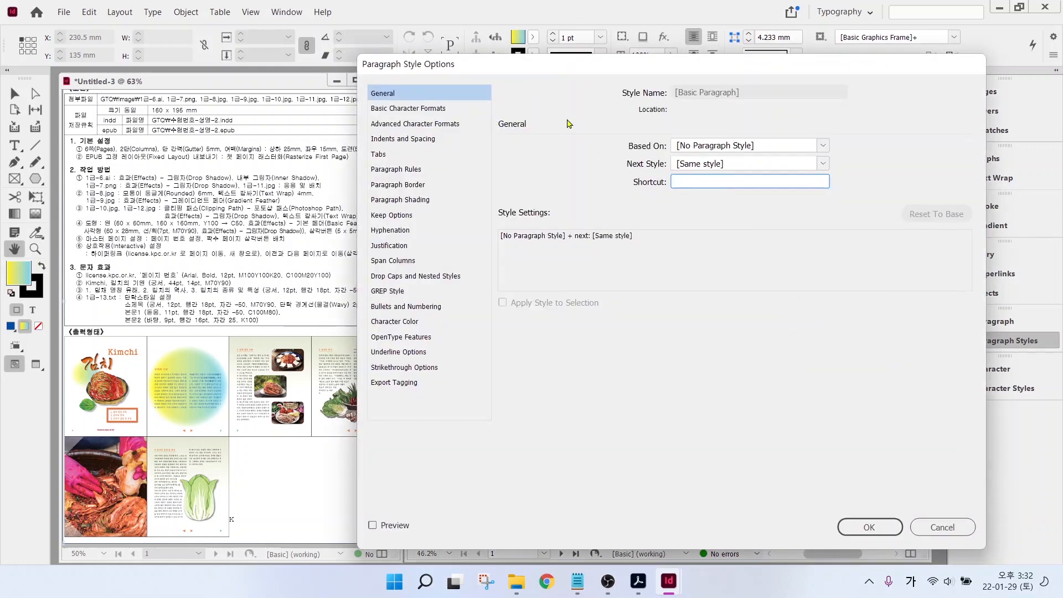
pyautogui.click(426, 109)
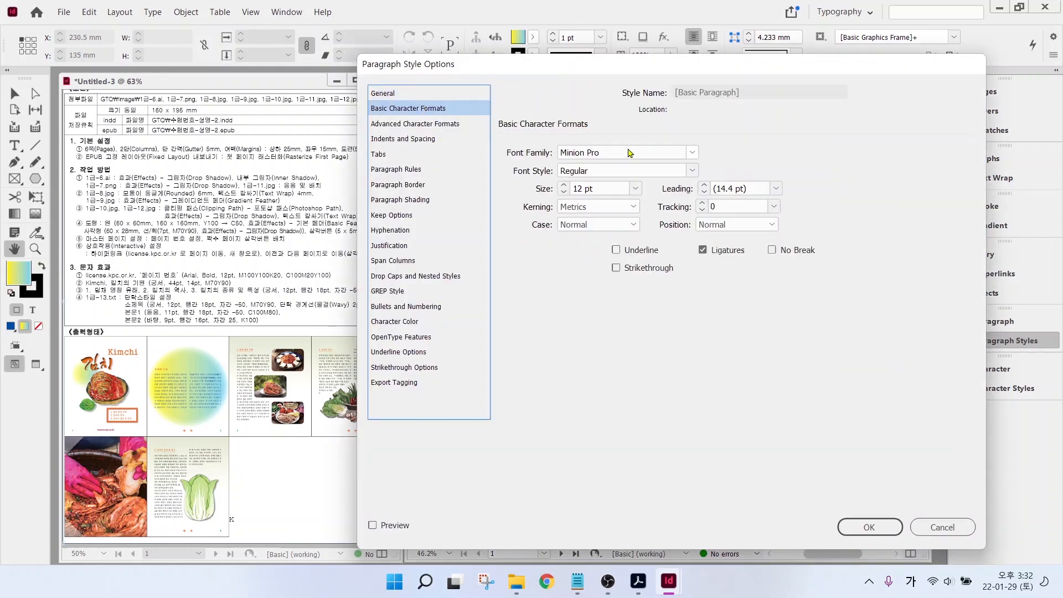
pyautogui.click(692, 153)
pyautogui.scroll(20, 703, 309)
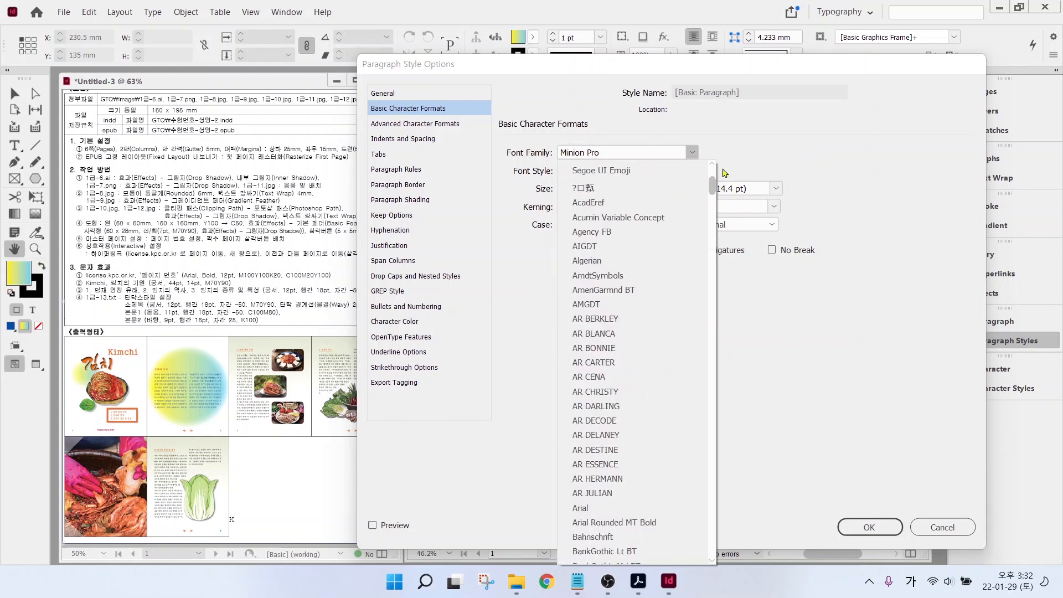
pyautogui.click(617, 201)
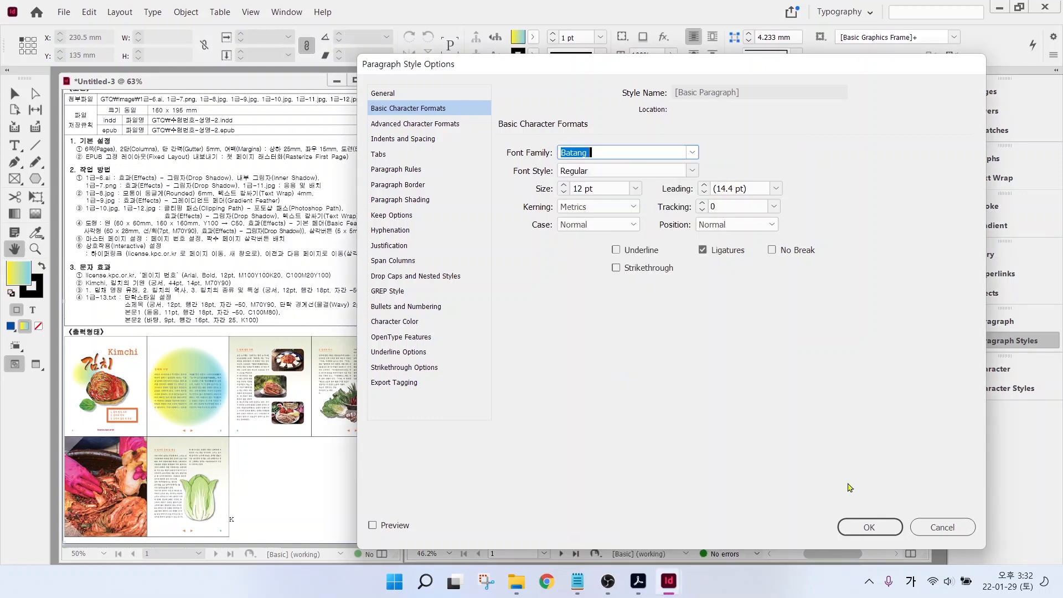
pyautogui.click(869, 527)
pyautogui.click(868, 350)
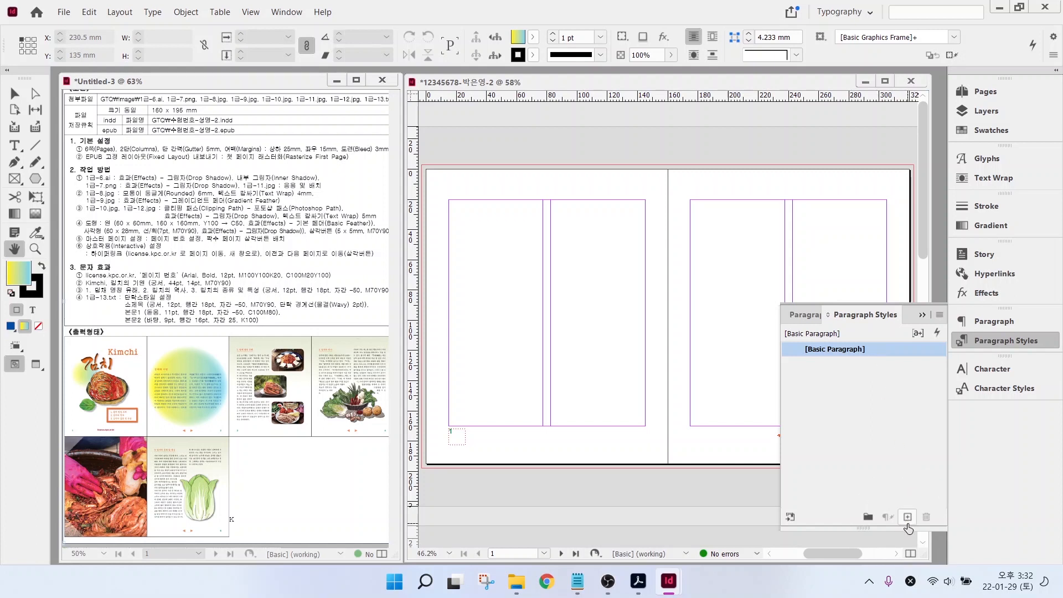
# - Create a new paragraph style and rename it 소제목
pyautogui.click(907, 518)
pyautogui.press('ctrl')
pyautogui.press('ctrl')
pyautogui.click(818, 369)
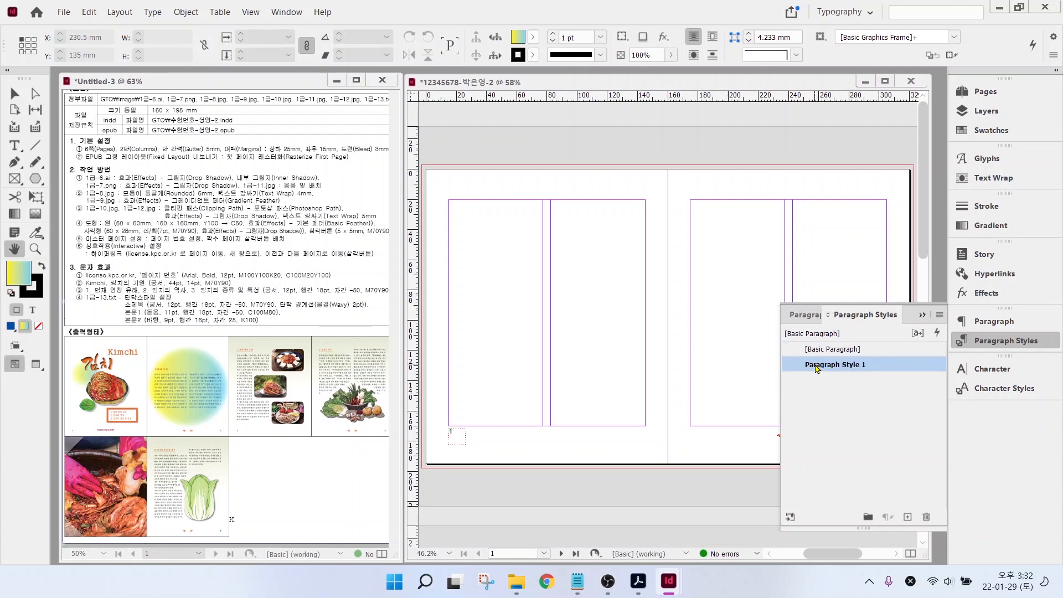
pyautogui.doubleClick(817, 369)
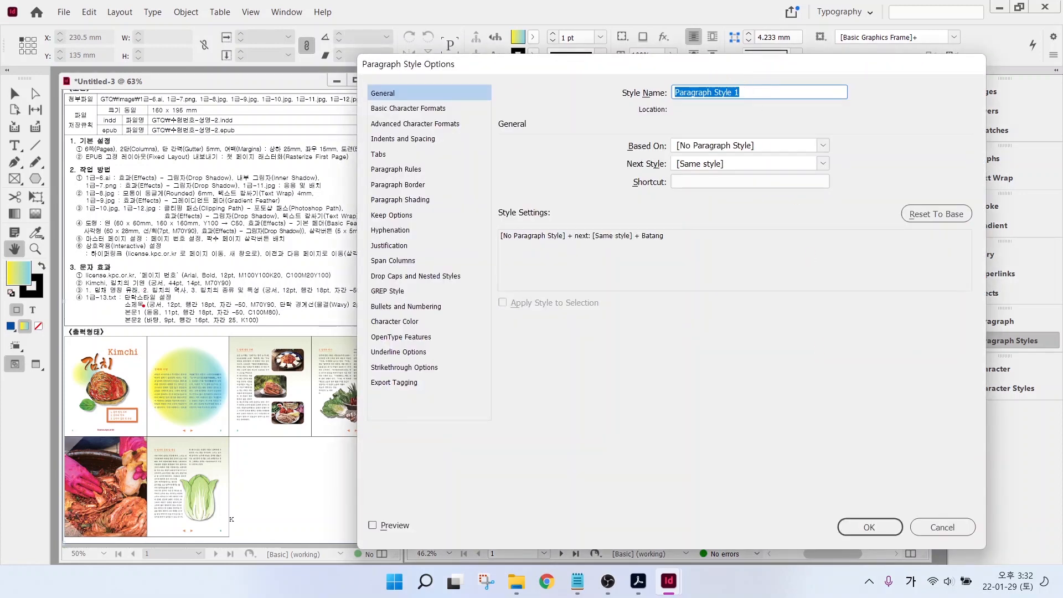
pyautogui.moveTo(143, 305); pyautogui.dragTo(176, 263)
pyautogui.write('소제목')
# - Give 소제목 the Gungsuh font, 18 pt leading and -50 tracking
pyautogui.click(427, 108)
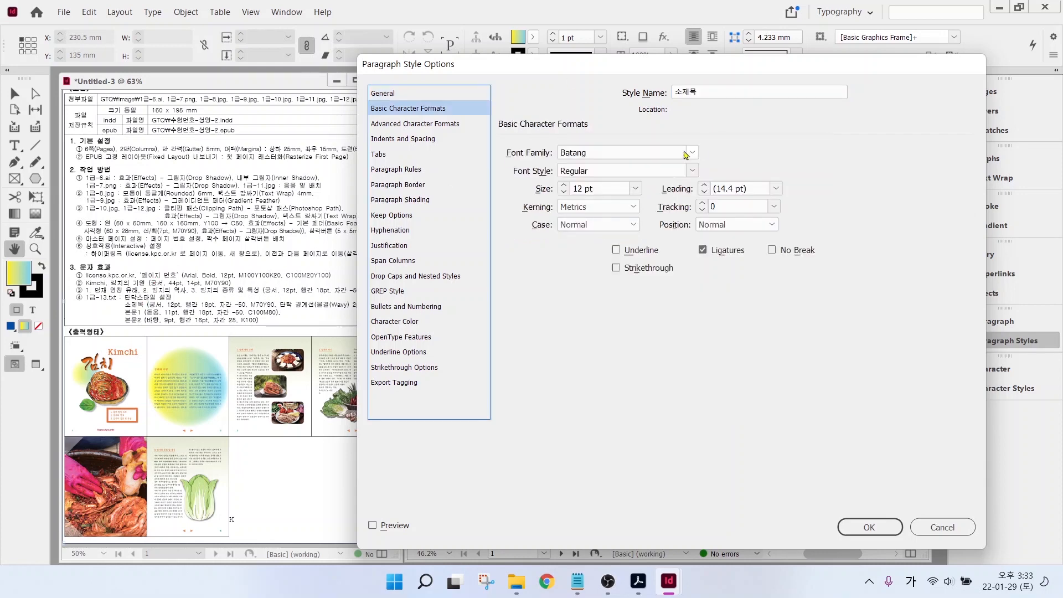
pyautogui.click(692, 152)
pyautogui.scroll(2, 645, 196)
pyautogui.click(643, 196)
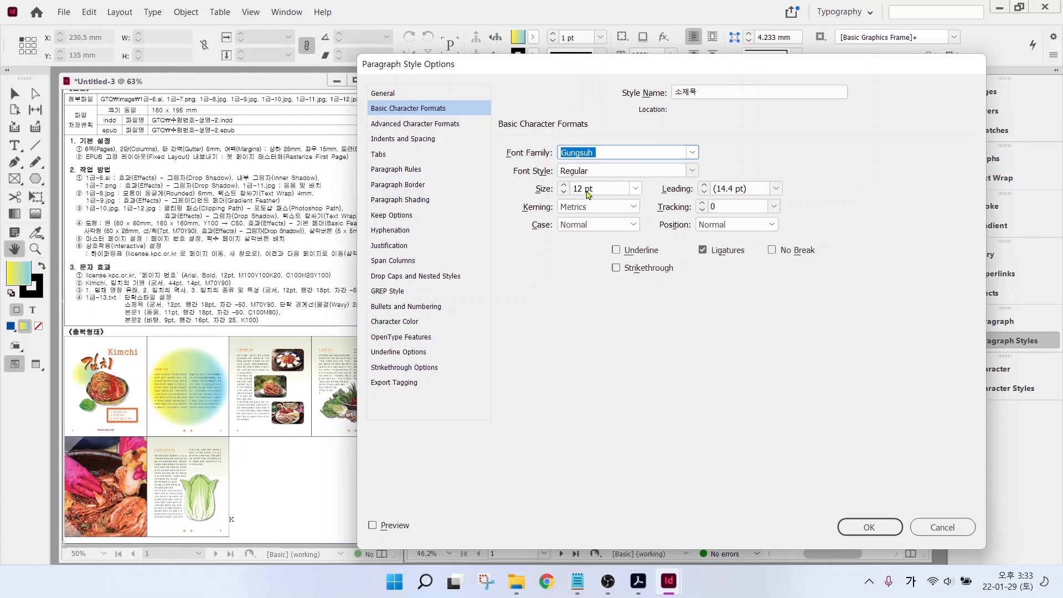
pyautogui.click(775, 189)
pyautogui.click(723, 183)
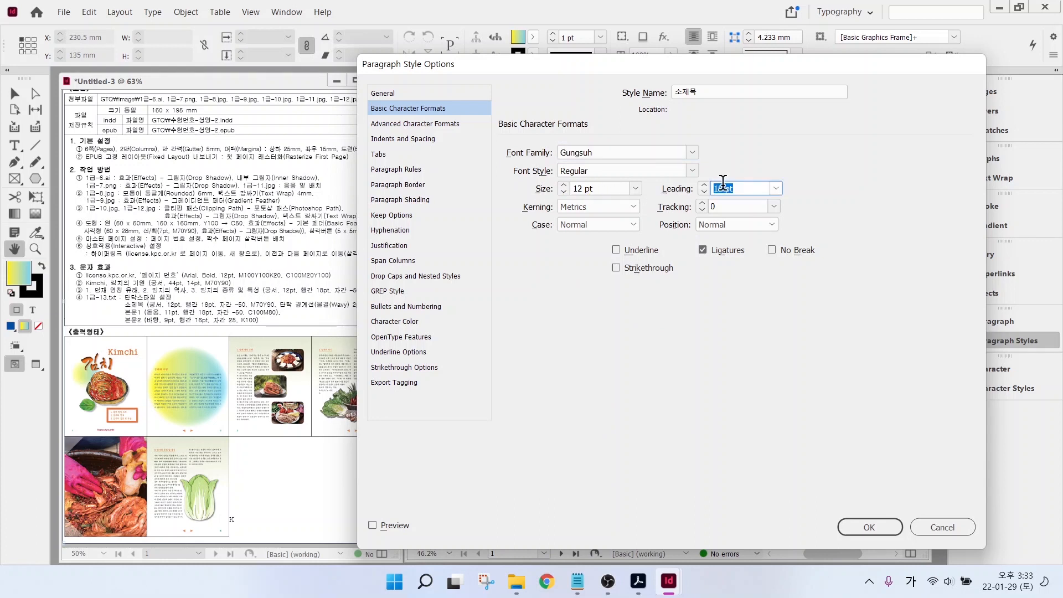
pyautogui.click(774, 207)
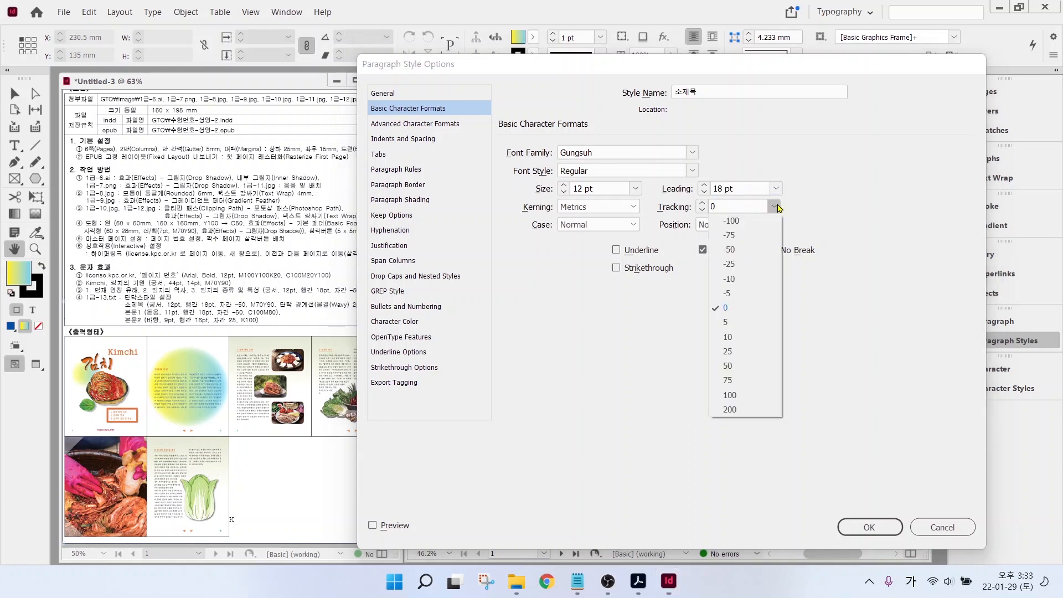
pyautogui.click(738, 249)
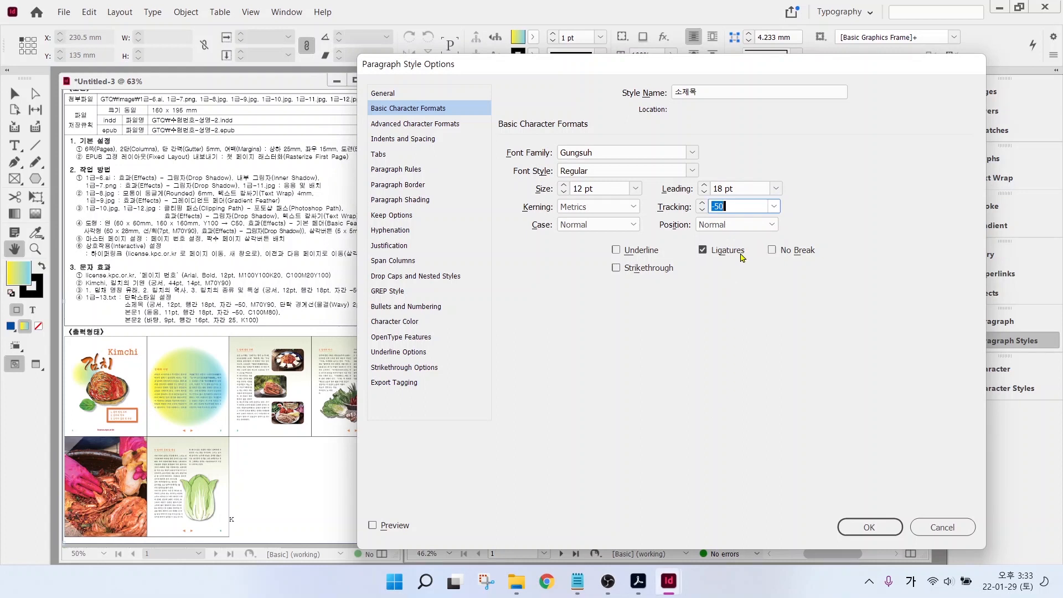
pyautogui.click(394, 321)
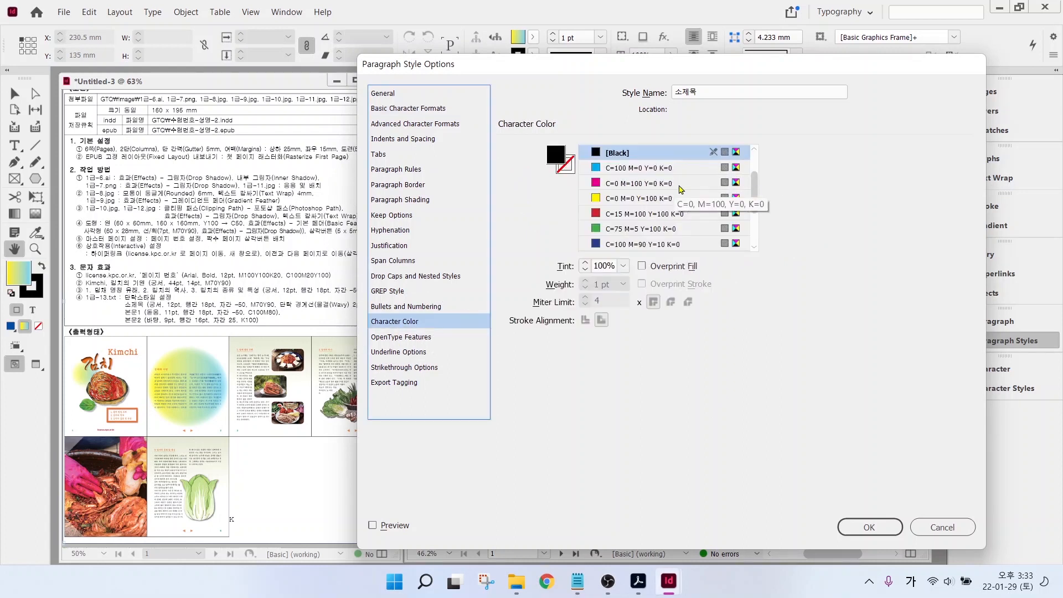
# - Set the 소제목 character colour to the orange C=0 M=70 Y=90 K=0 swatch
pyautogui.scroll(-2, 755, 191)
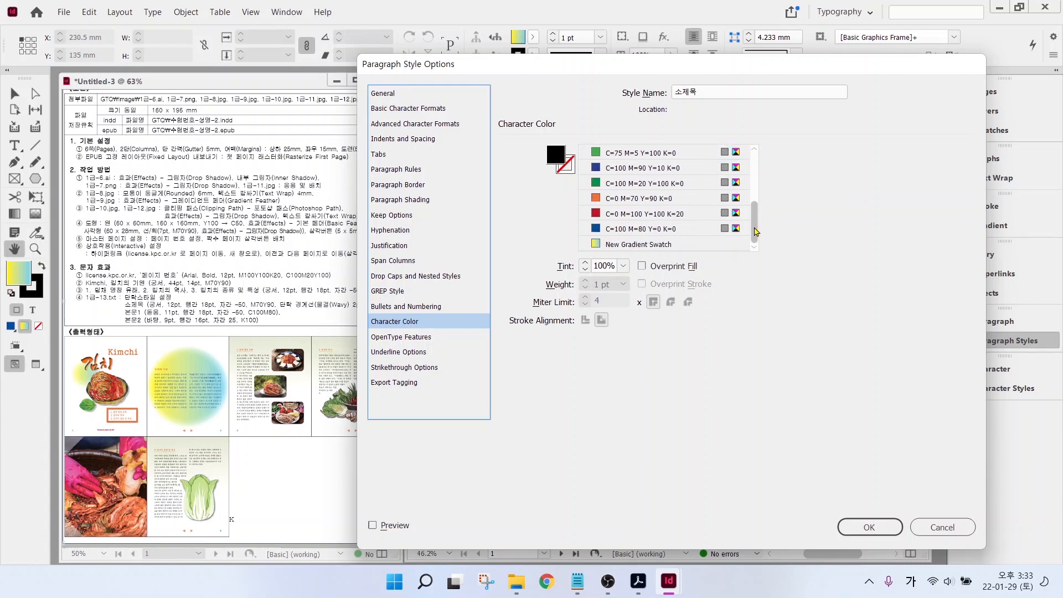
pyautogui.click(639, 202)
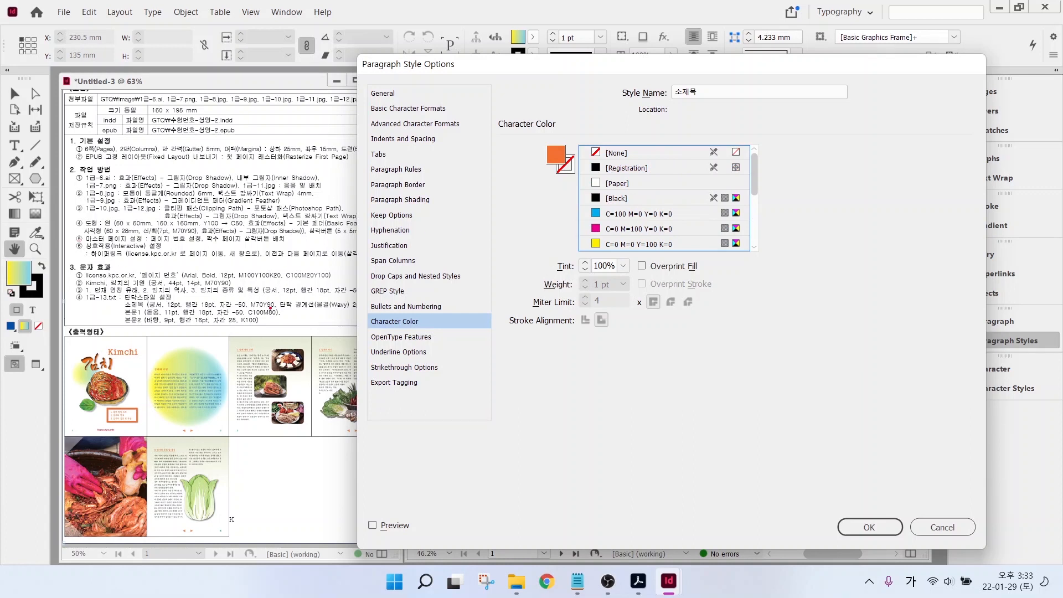
pyautogui.moveTo(290, 308); pyautogui.dragTo(362, 309)
# - Switch on a Rule Below for 소제목 paragraphs
pyautogui.click(396, 171)
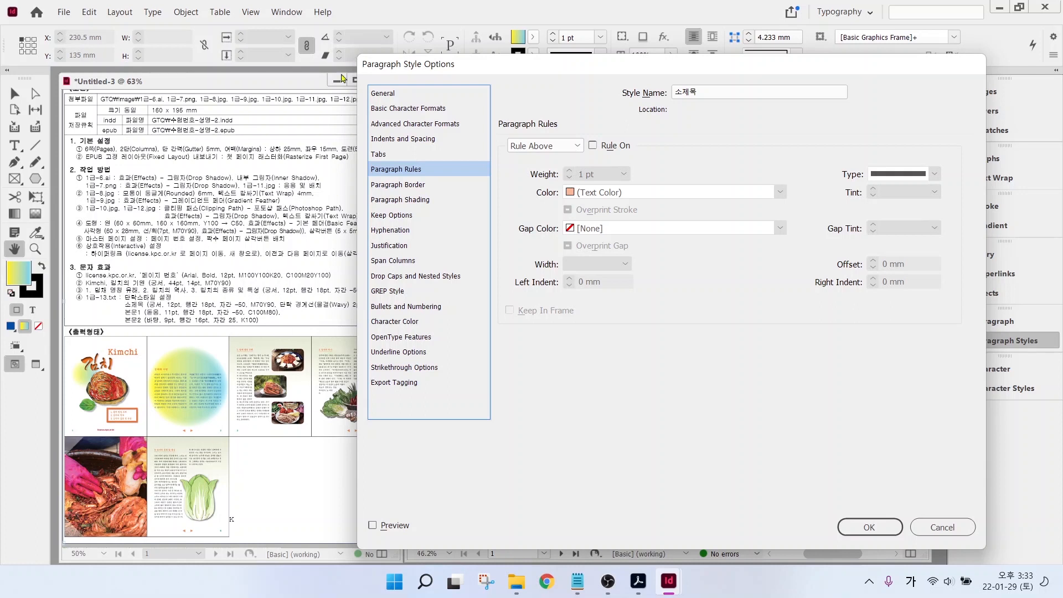
pyautogui.click(576, 147)
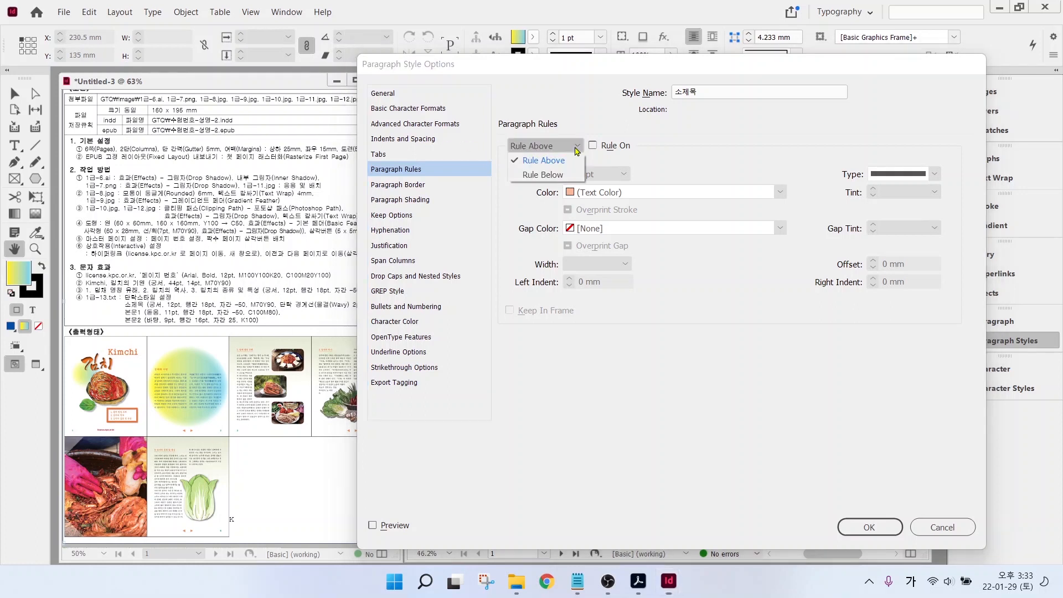
pyautogui.click(557, 178)
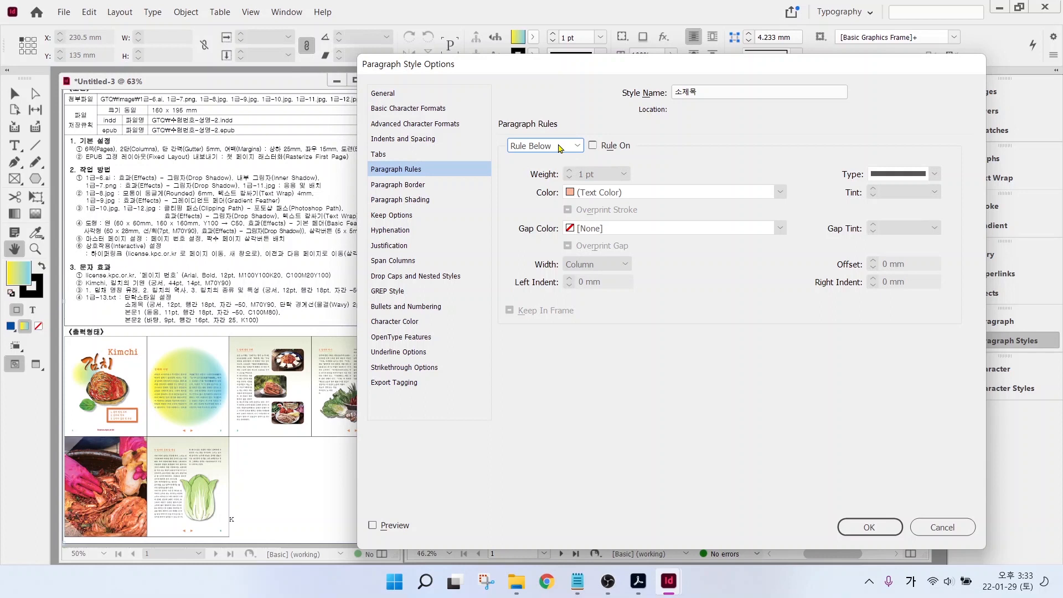
pyautogui.click(593, 146)
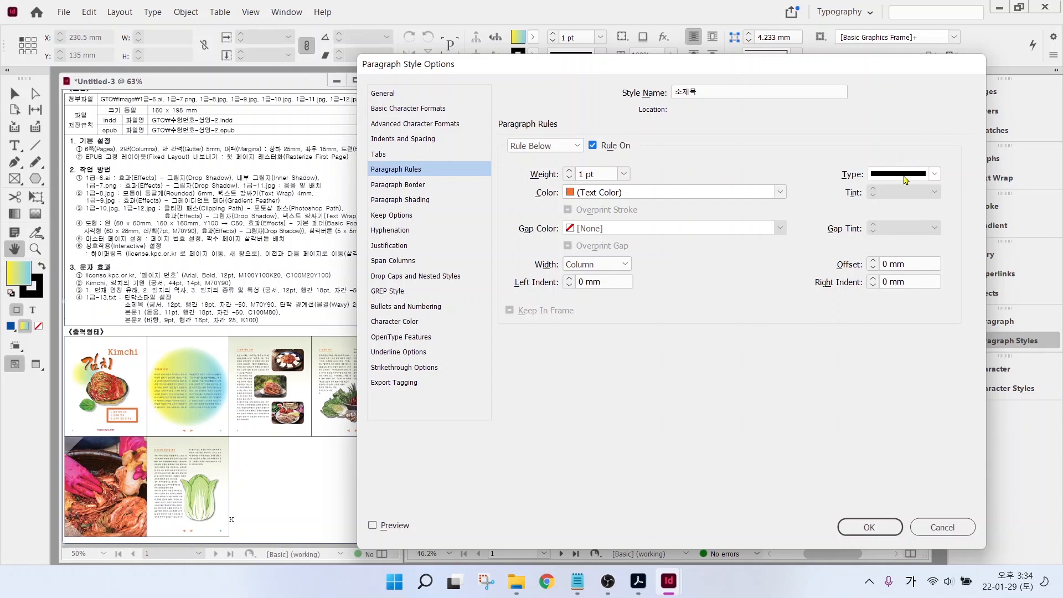
# - Make the 소제목 rule below a 2 pt wavy line that spans only the text width
pyautogui.click(924, 176)
pyautogui.click(921, 384)
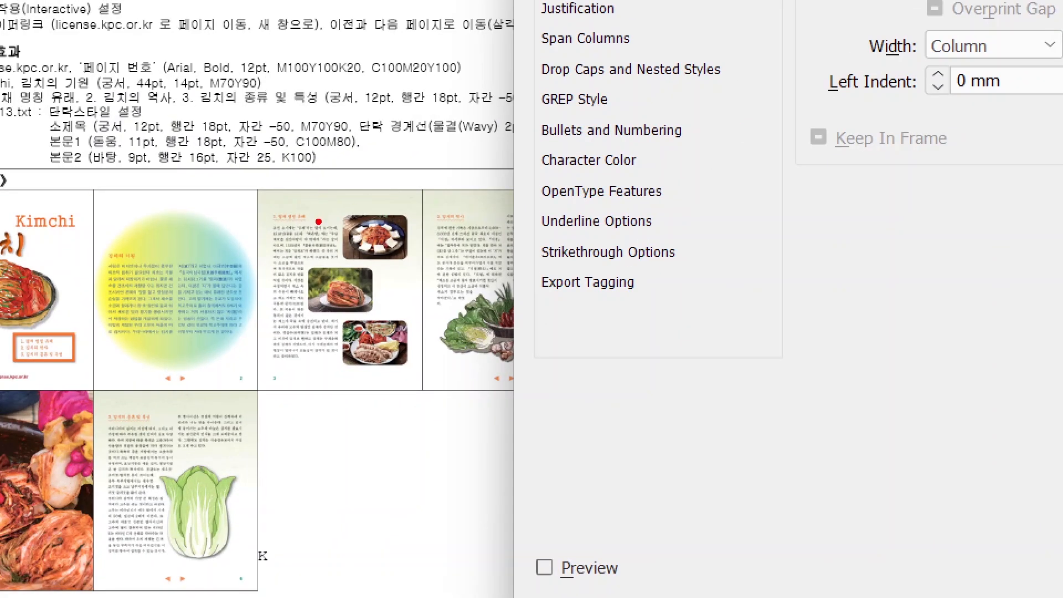
pyautogui.moveTo(320, 222)
pyautogui.mouseDown()
pyautogui.moveTo(268, 231)
pyautogui.moveTo(265, 216)
pyautogui.moveTo(275, 197)
pyautogui.moveTo(296, 194)
pyautogui.moveTo(320, 212)
pyautogui.mouseUp()
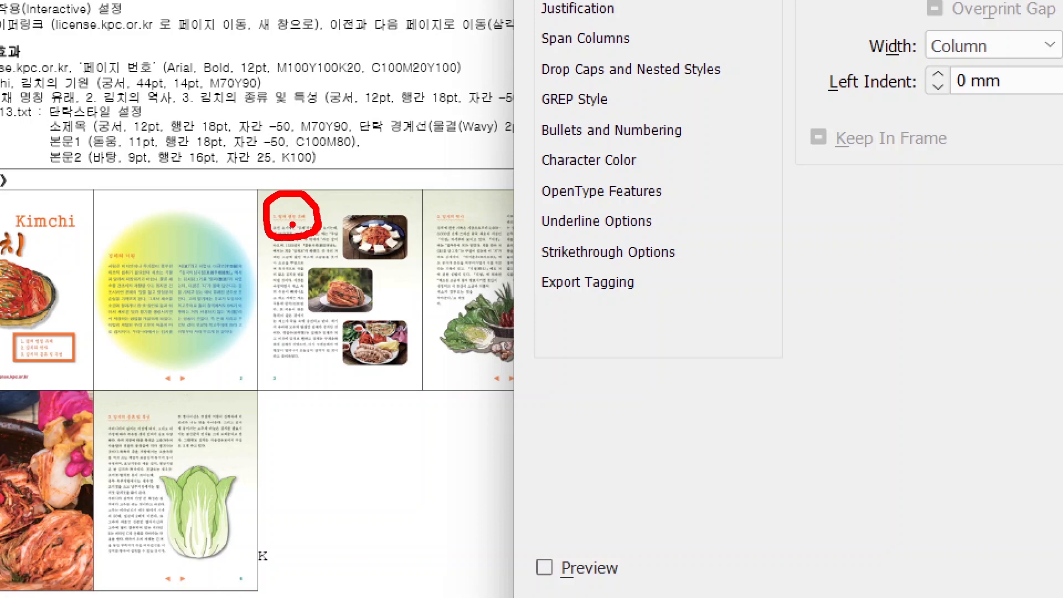
pyautogui.press('Escape')
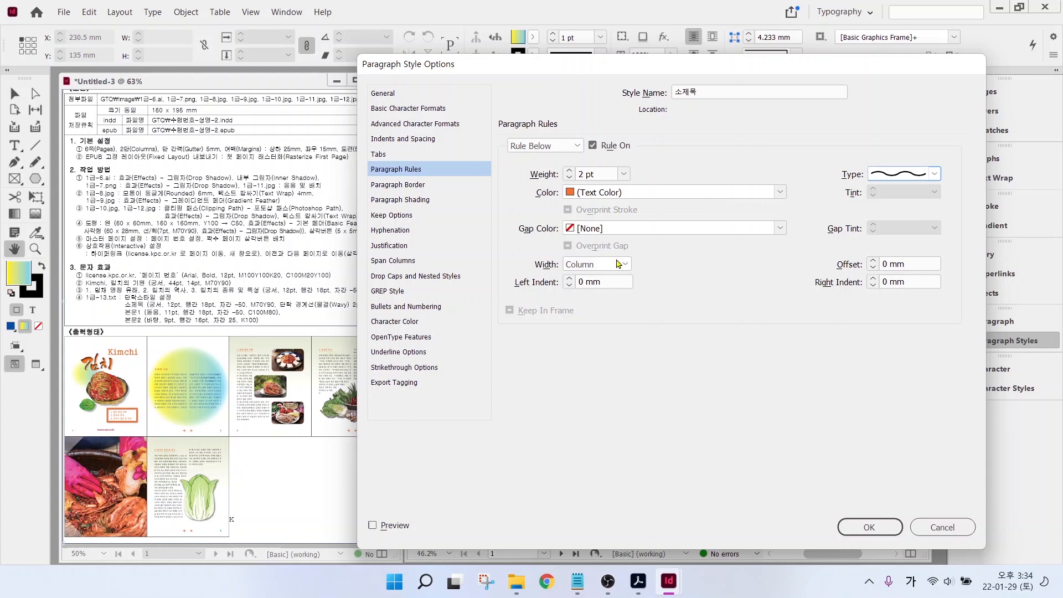
pyautogui.click(619, 263)
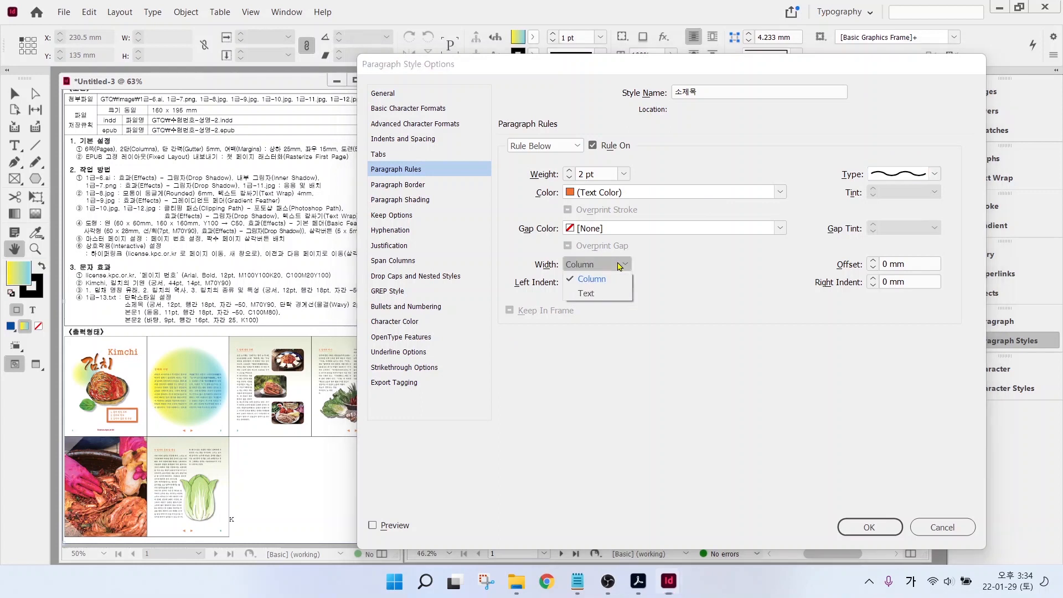
pyautogui.click(602, 298)
pyautogui.click(602, 299)
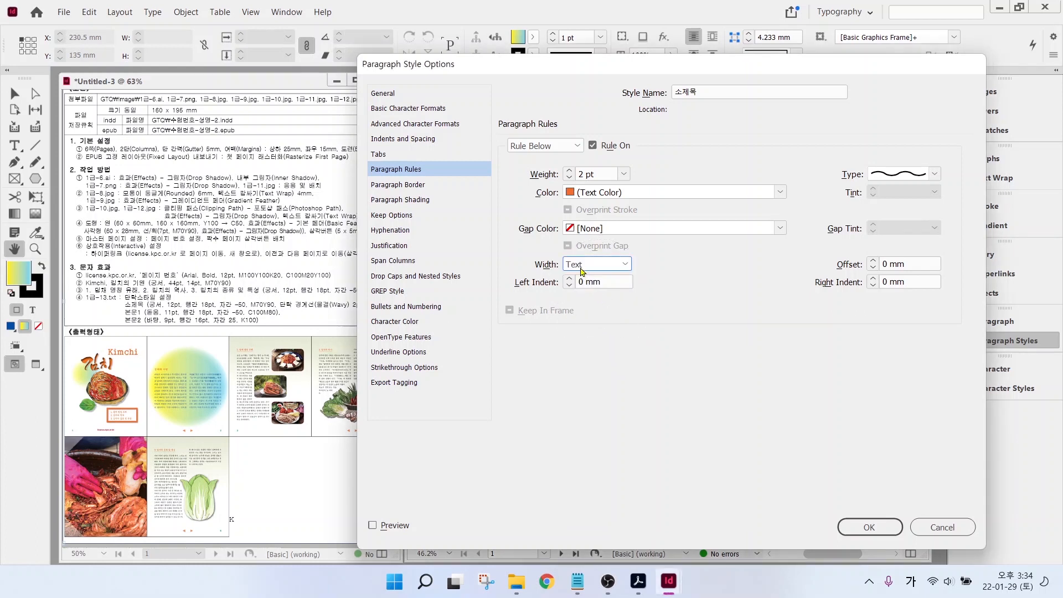
pyautogui.click(874, 262)
pyautogui.click(866, 528)
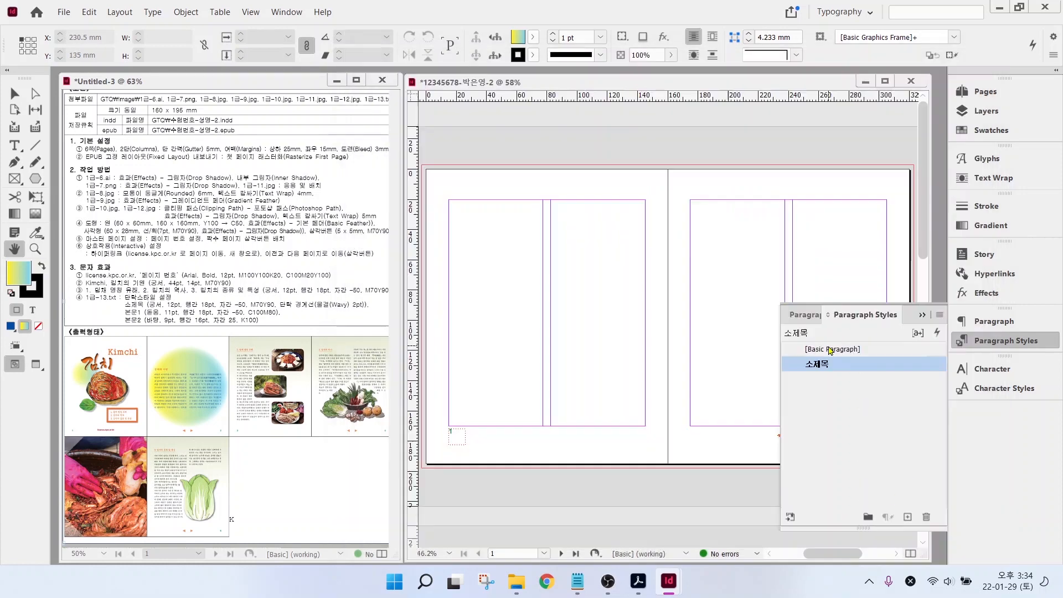
# - Create paragraph style 본문1 in Dotum 11 pt on 18 pt leading with -50 tracking
pyautogui.click(834, 350)
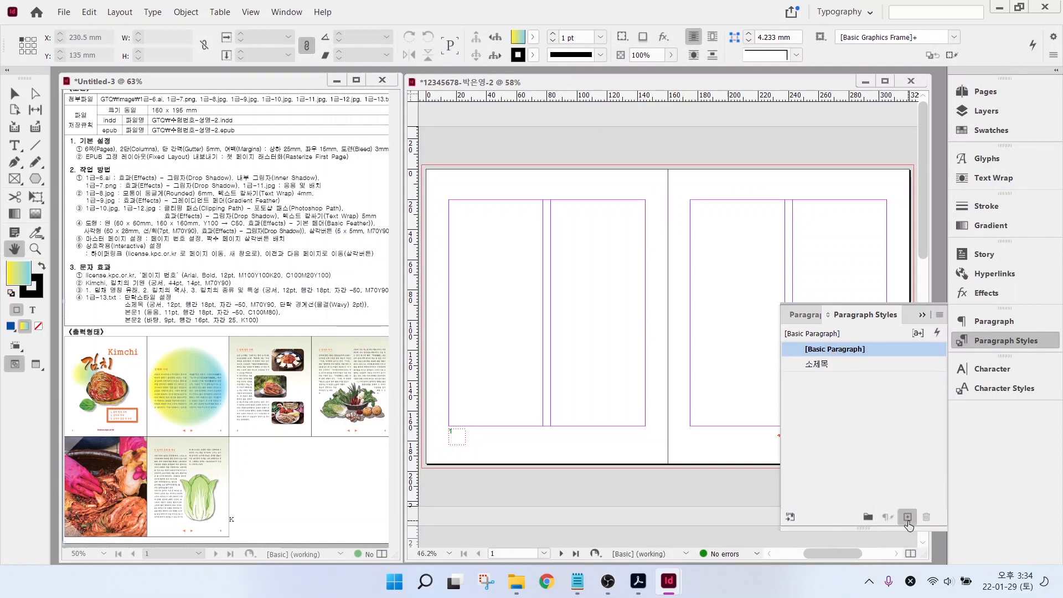
pyautogui.click(908, 518)
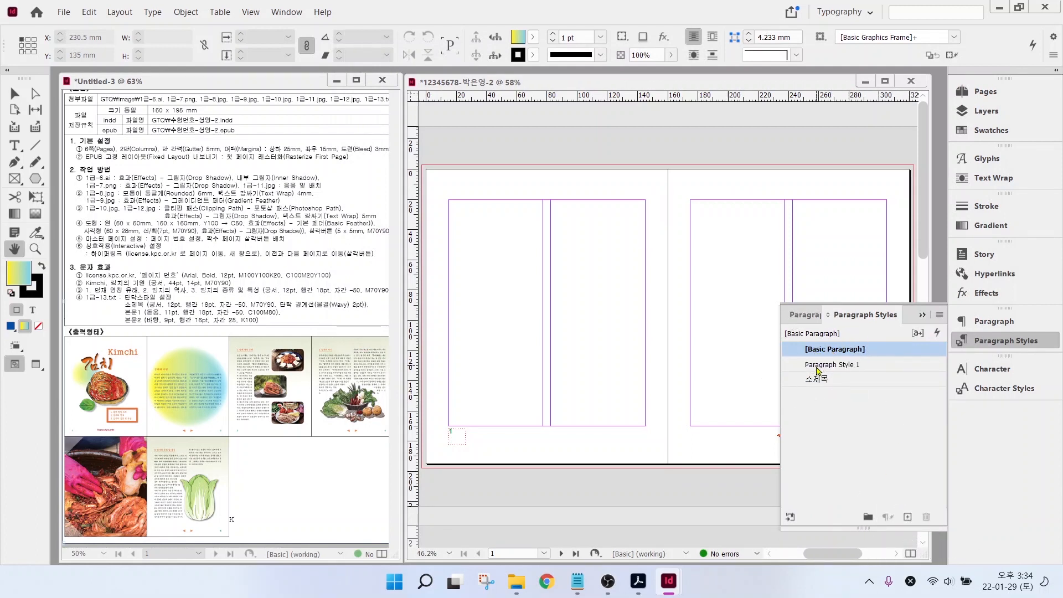
pyautogui.click(818, 367)
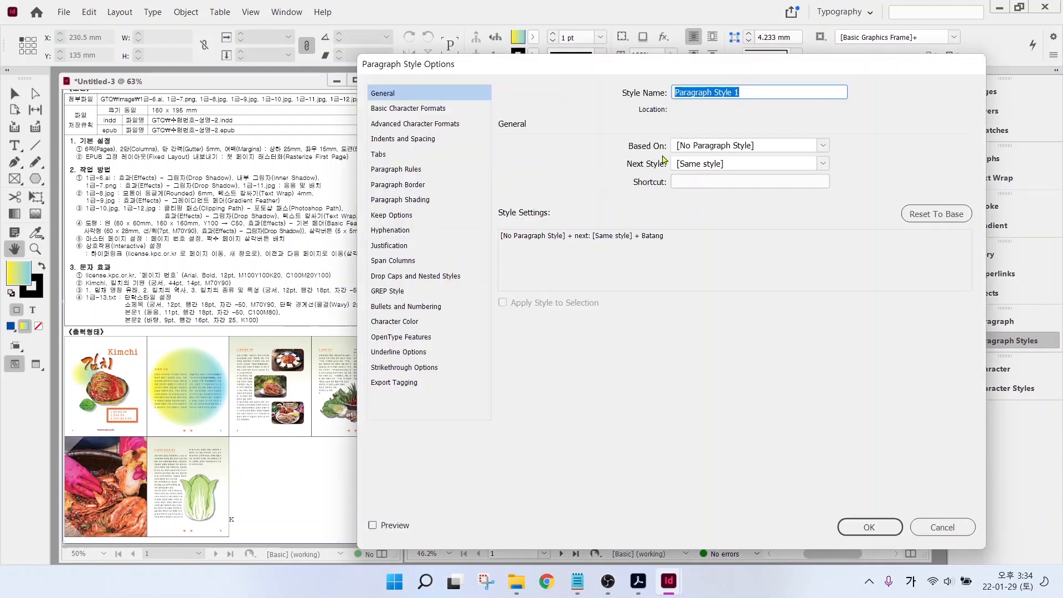
pyautogui.write('ㅂ')
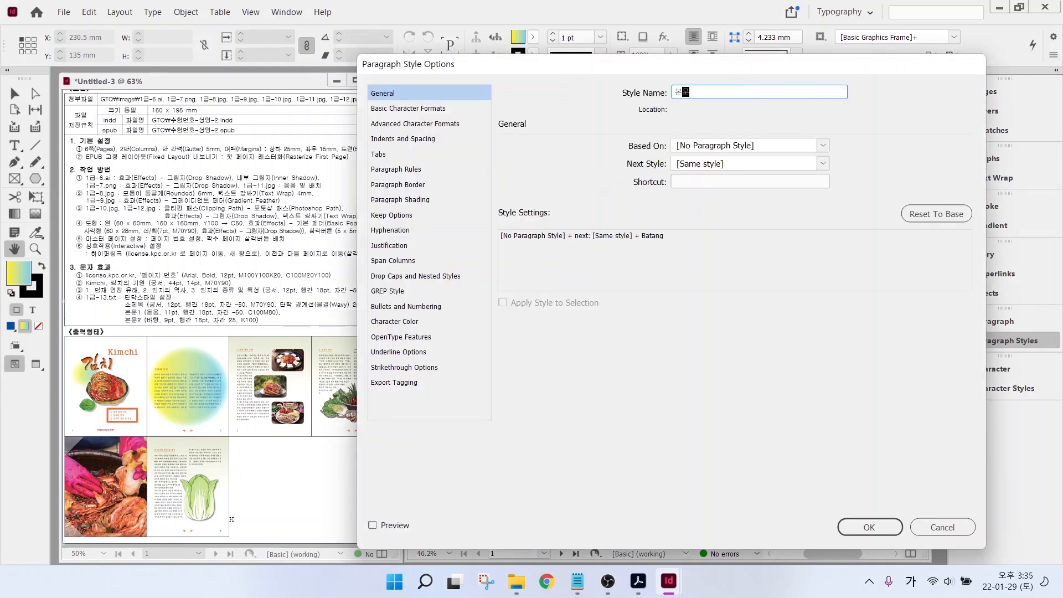
pyautogui.click(402, 110)
pyautogui.click(693, 153)
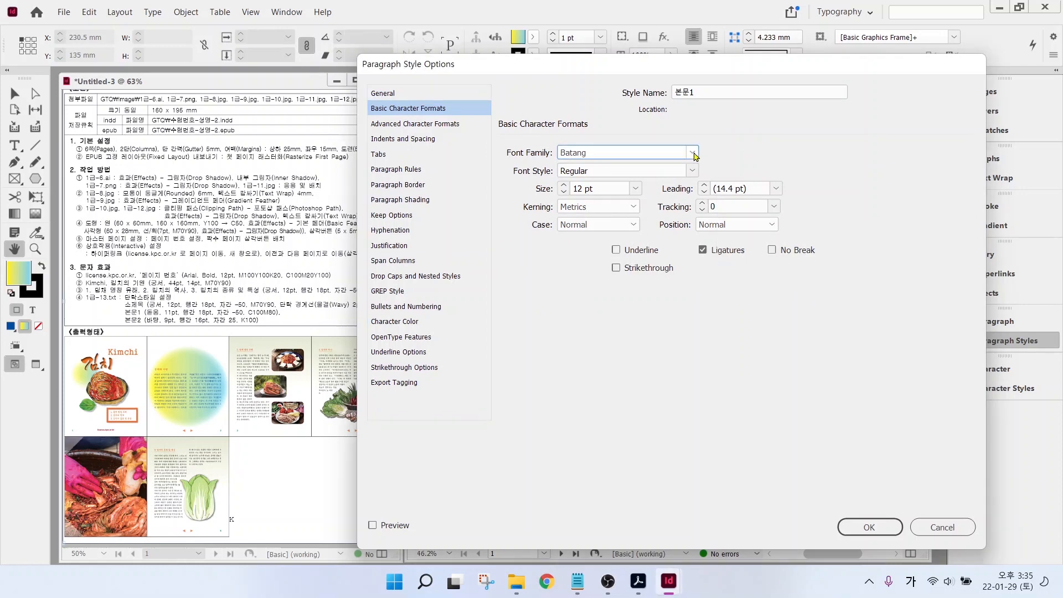
pyautogui.click(637, 182)
pyautogui.click(776, 188)
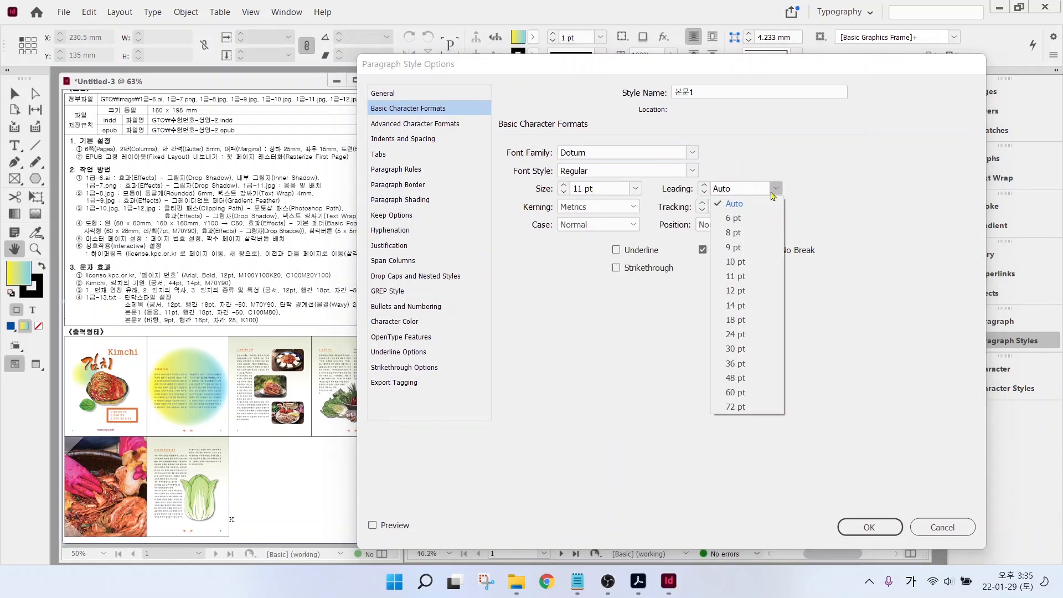
pyautogui.click(731, 321)
pyautogui.click(774, 206)
pyautogui.click(731, 252)
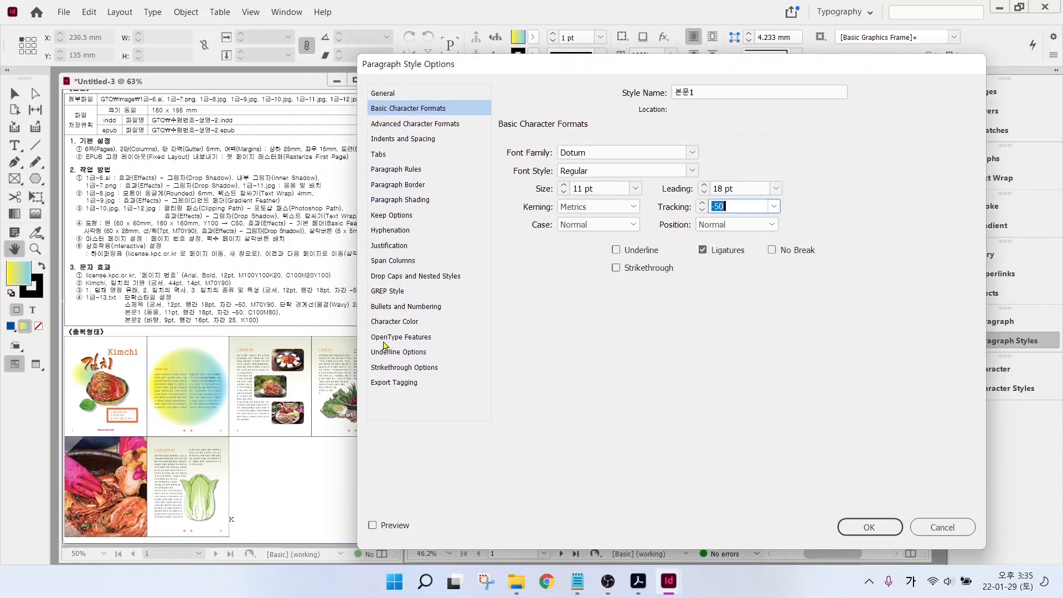
# - Colour the 본문1 text blue and save the style
pyautogui.click(394, 321)
pyautogui.scroll(-3, 755, 183)
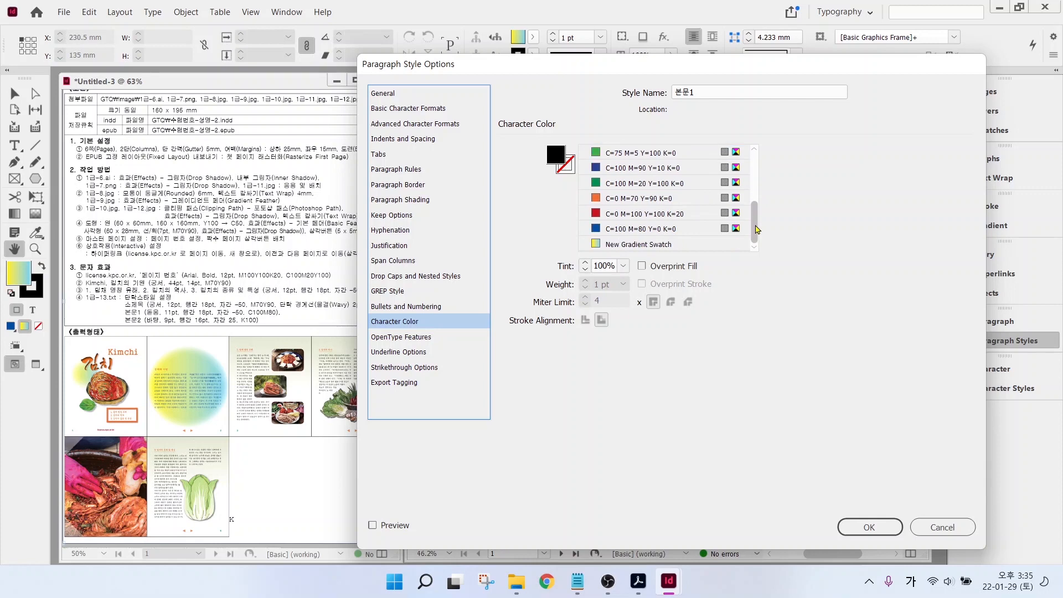
pyautogui.click(630, 229)
pyautogui.click(869, 527)
# - Create a second paragraph style named 본문2 in Batang at 9 pt
pyautogui.click(908, 516)
pyautogui.click(832, 364)
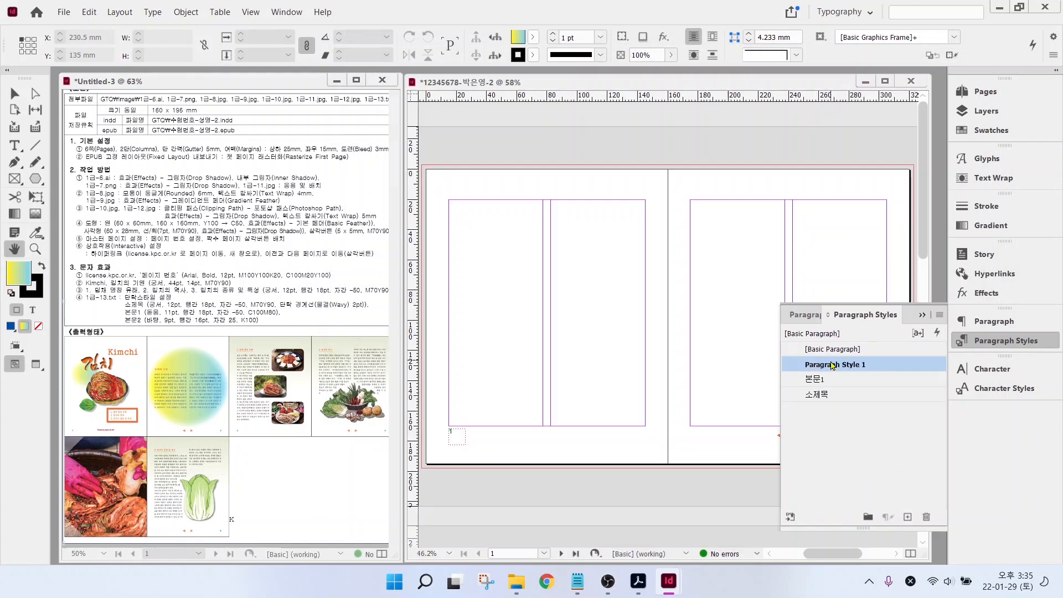
pyautogui.doubleClick(832, 364)
pyautogui.write('본문2')
pyautogui.click(408, 109)
pyautogui.doubleClick(564, 185)
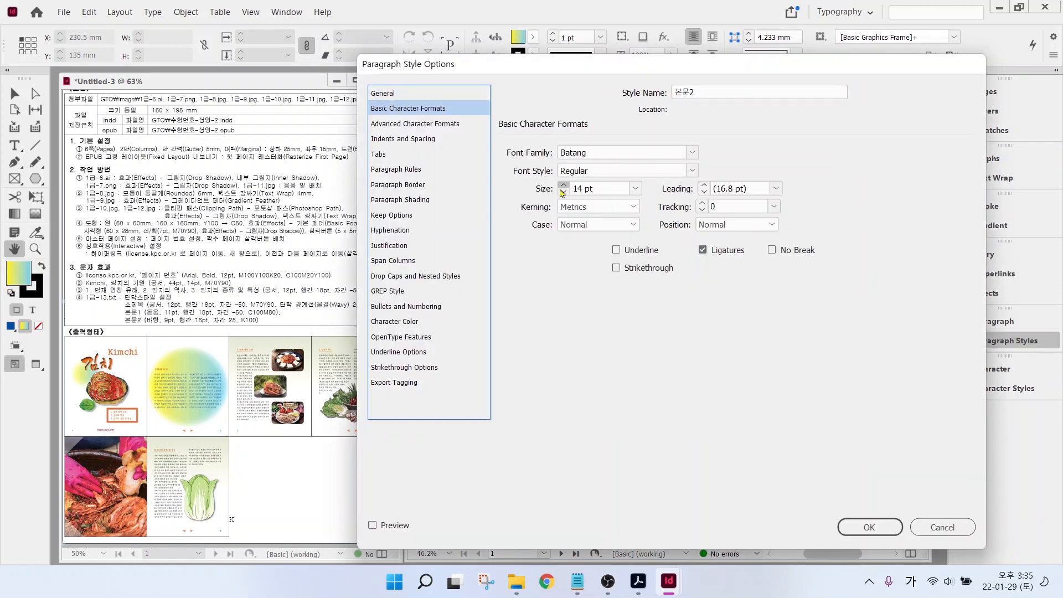
pyautogui.click(564, 185)
pyautogui.click(564, 192)
pyautogui.click(564, 192)
pyautogui.click(563, 192)
pyautogui.click(564, 192)
pyautogui.click(563, 192)
pyautogui.click(564, 192)
pyautogui.click(775, 188)
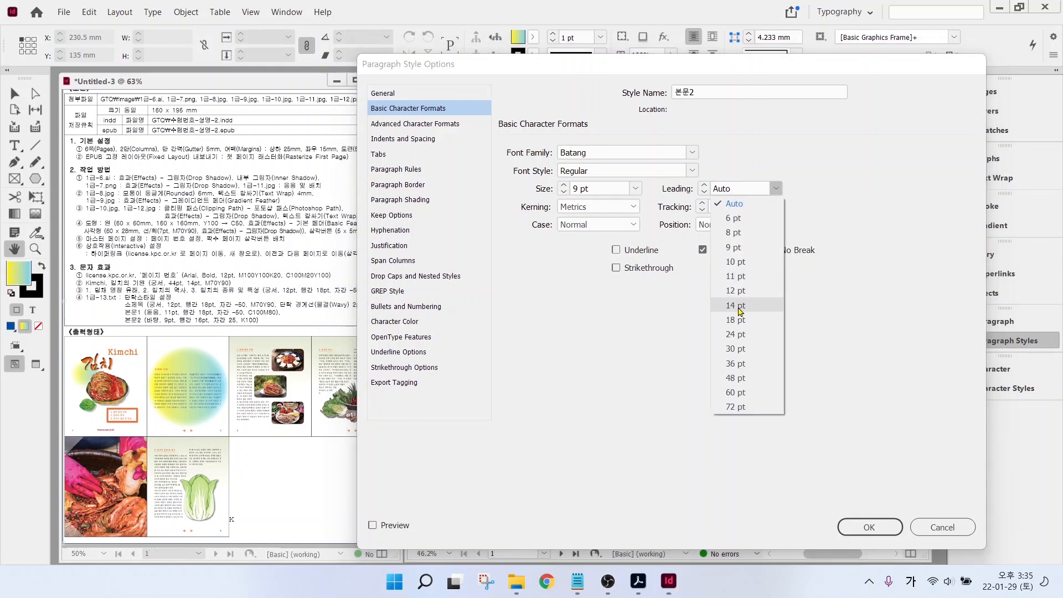
# - Give 본문2 16 pt leading and 25 tracking, then reselect [Basic Paragraph]
pyautogui.click(737, 306)
pyautogui.click(704, 185)
pyautogui.click(774, 206)
pyautogui.click(736, 360)
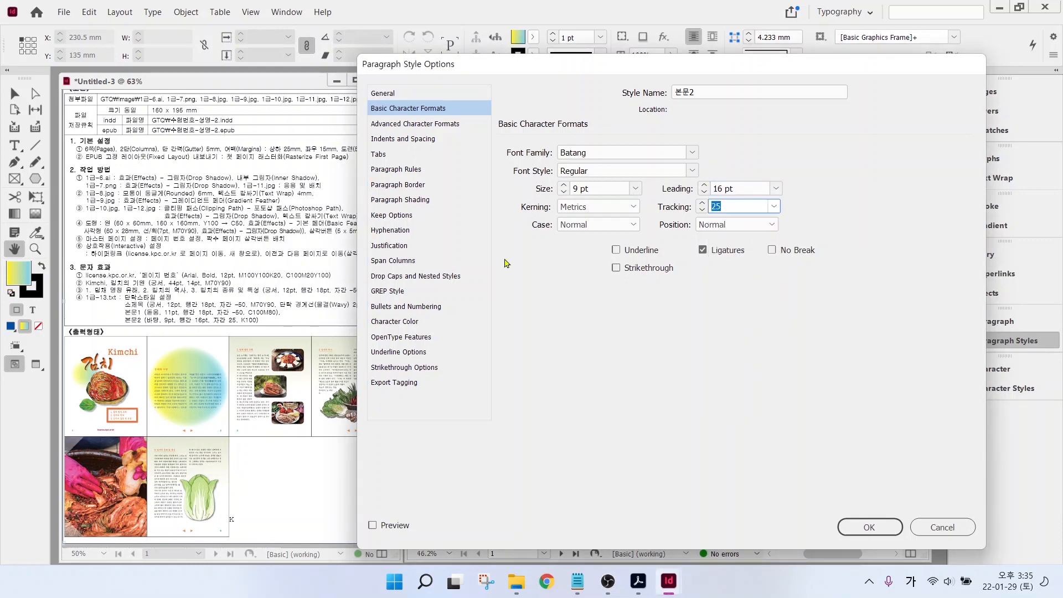
pyautogui.click(862, 530)
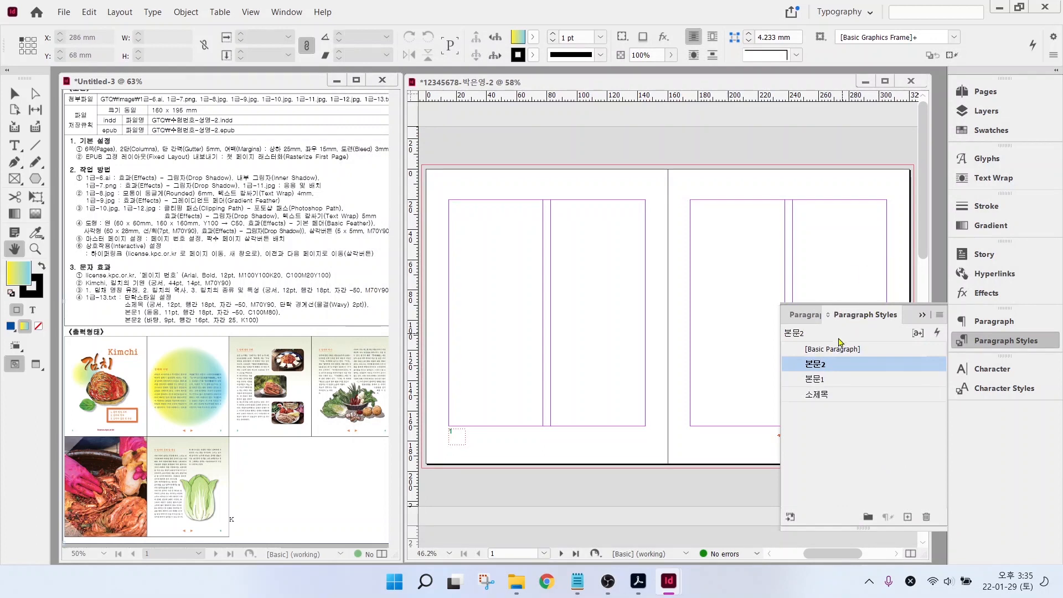
pyautogui.click(836, 351)
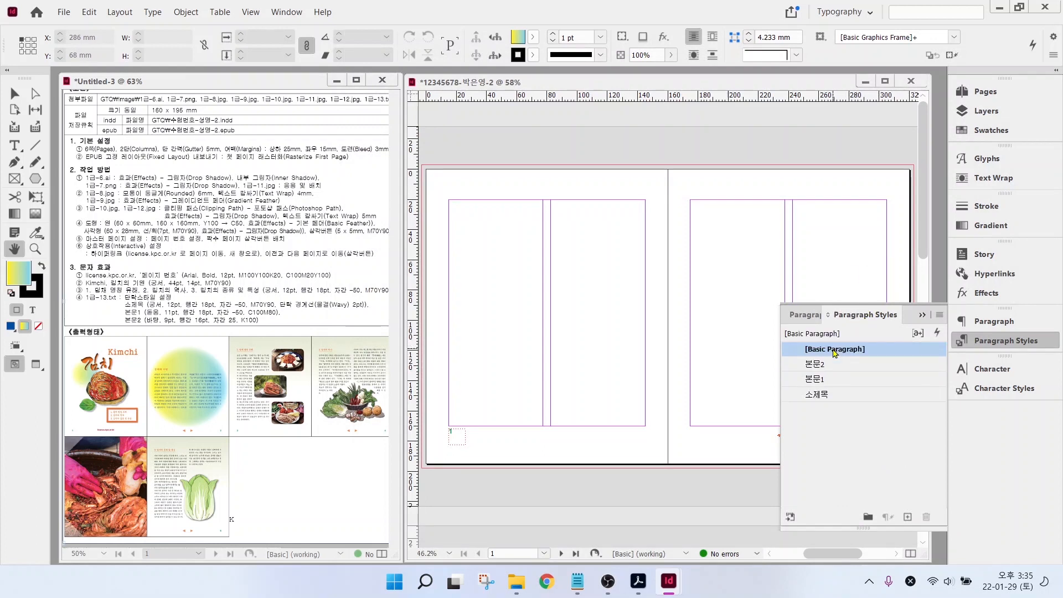
# - Load 1급-6.ai from Documents > GTQ > image for placing, without import options
pyautogui.click(835, 353)
pyautogui.click(477, 225)
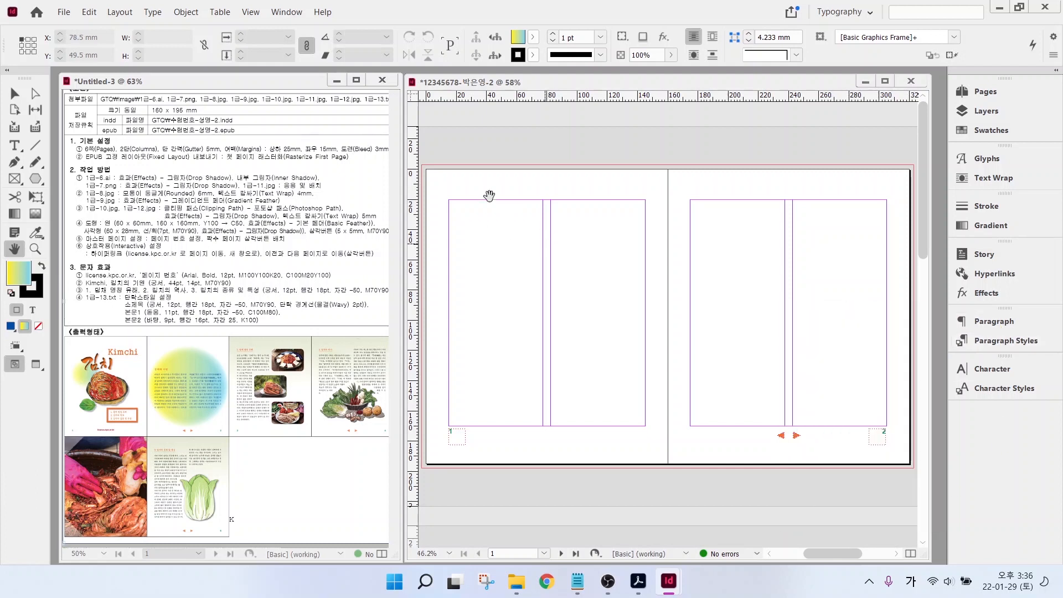
pyautogui.click(64, 14)
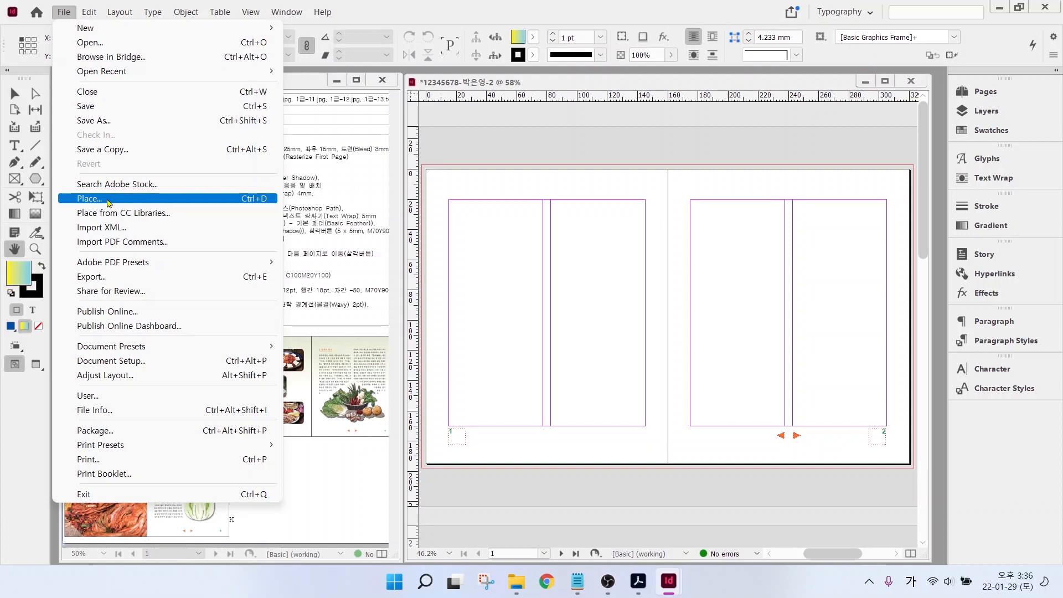
pyautogui.click(233, 200)
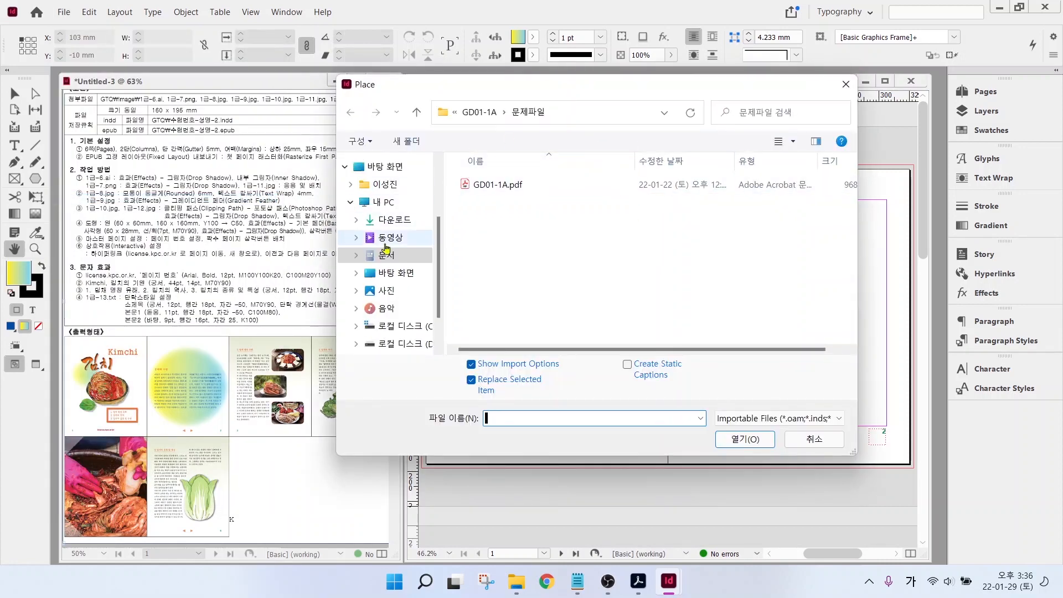
pyautogui.click(390, 255)
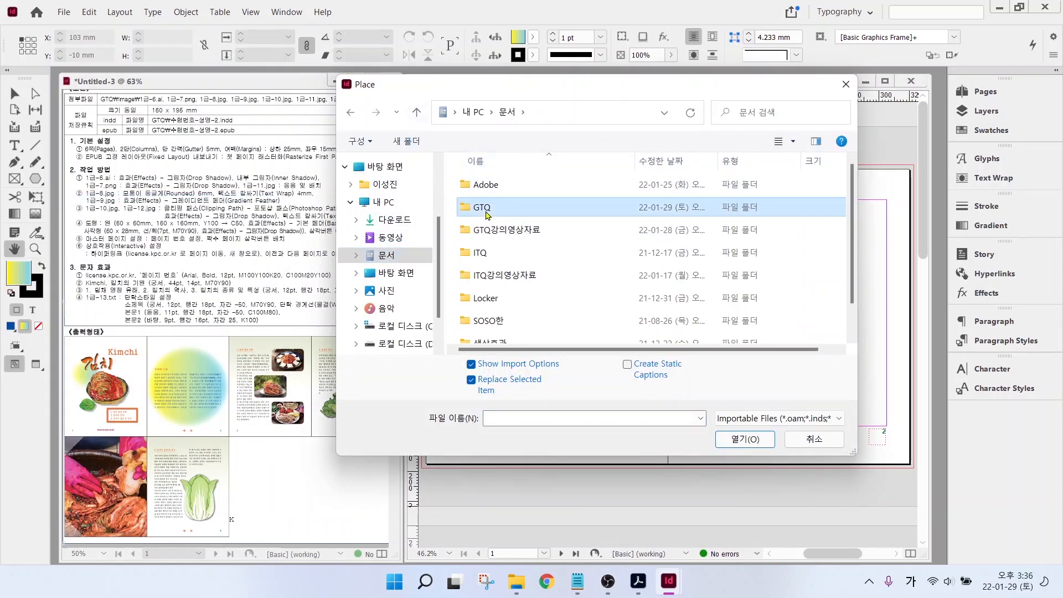
pyautogui.doubleClick(510, 207)
pyautogui.doubleClick(509, 183)
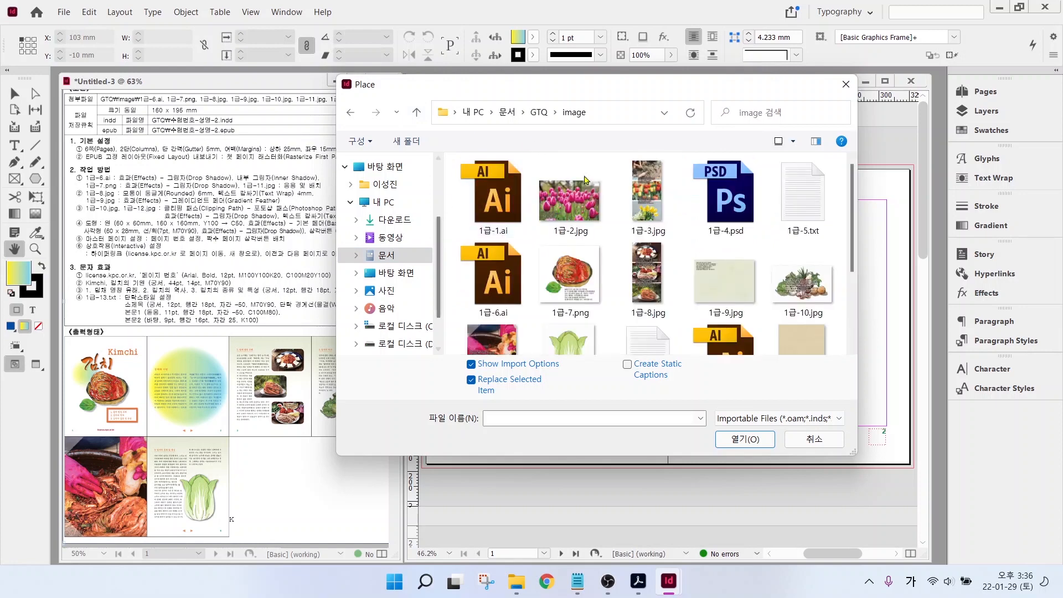
pyautogui.click(500, 276)
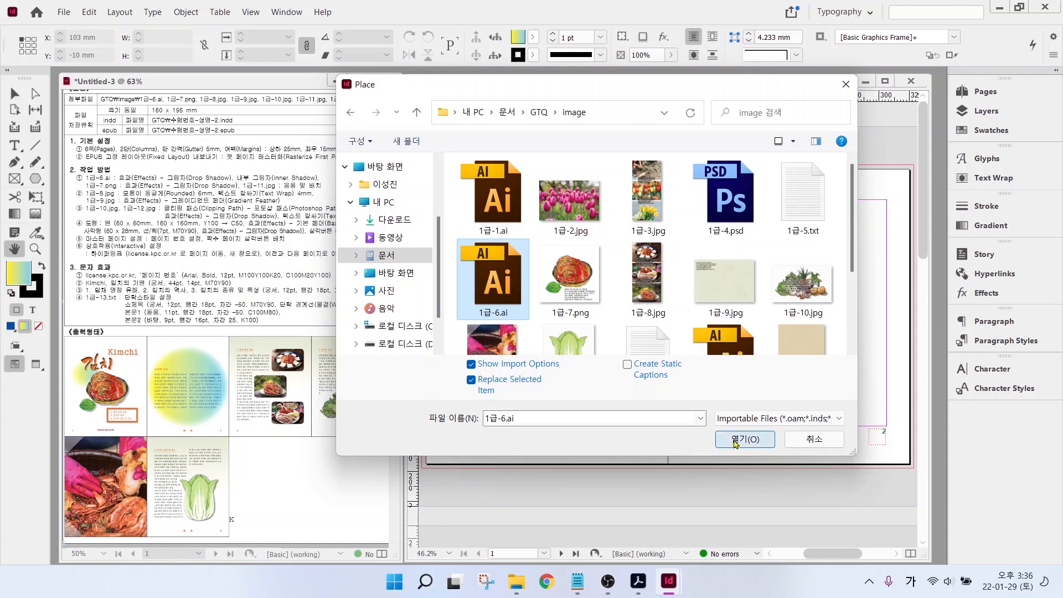
pyautogui.click(472, 364)
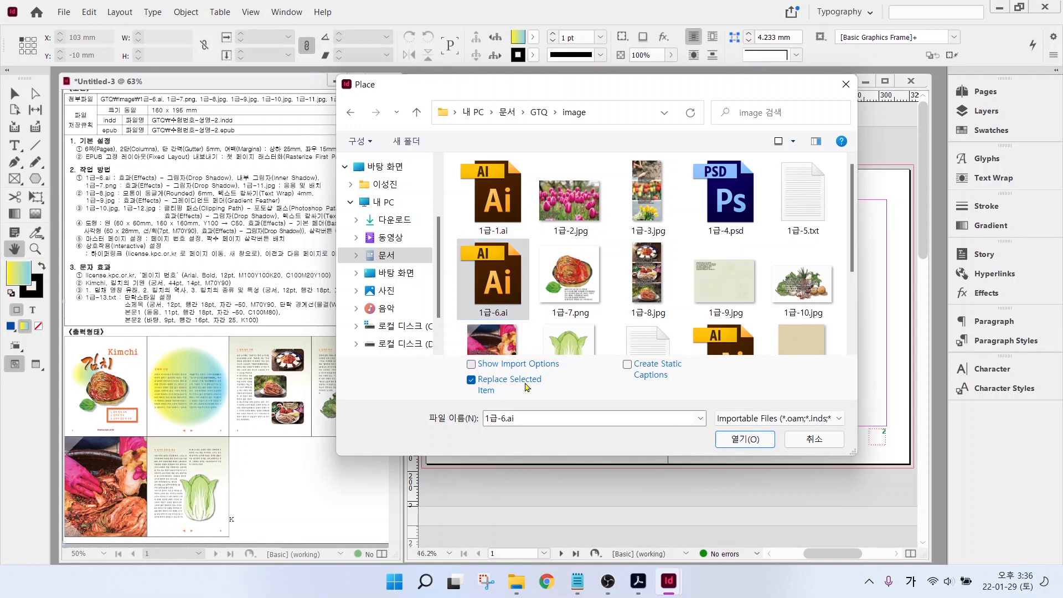
pyautogui.click(745, 439)
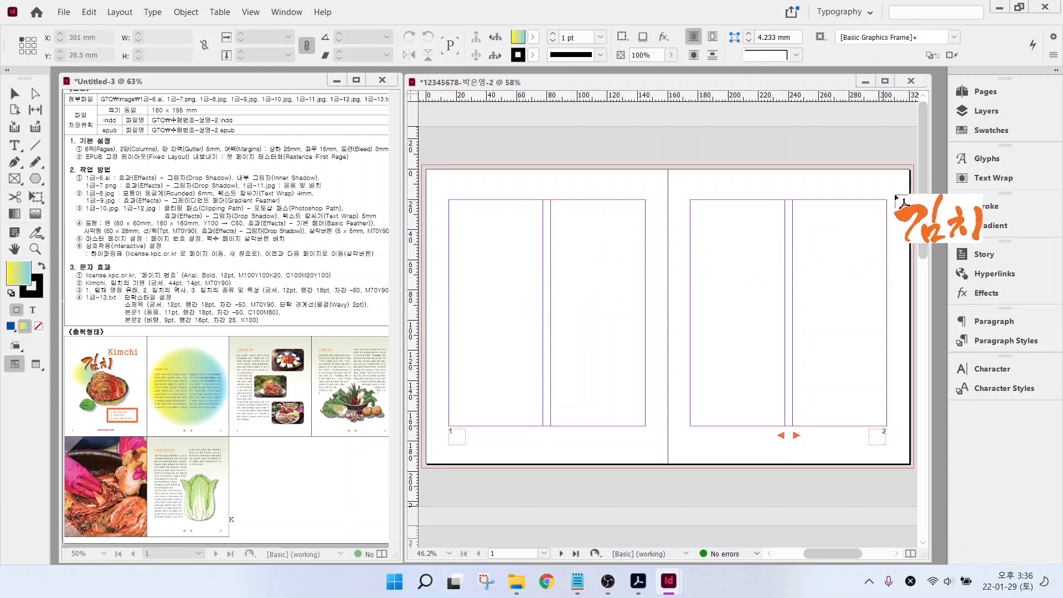
# - Place the 김치 title graphic at the top-left of the left page
pyautogui.moveTo(925, 189)
pyautogui.mouseDown()
pyautogui.moveTo(923, 340)
pyautogui.moveTo(922, 164)
pyautogui.moveTo(922, 421)
pyautogui.moveTo(922, 175)
pyautogui.mouseUp()
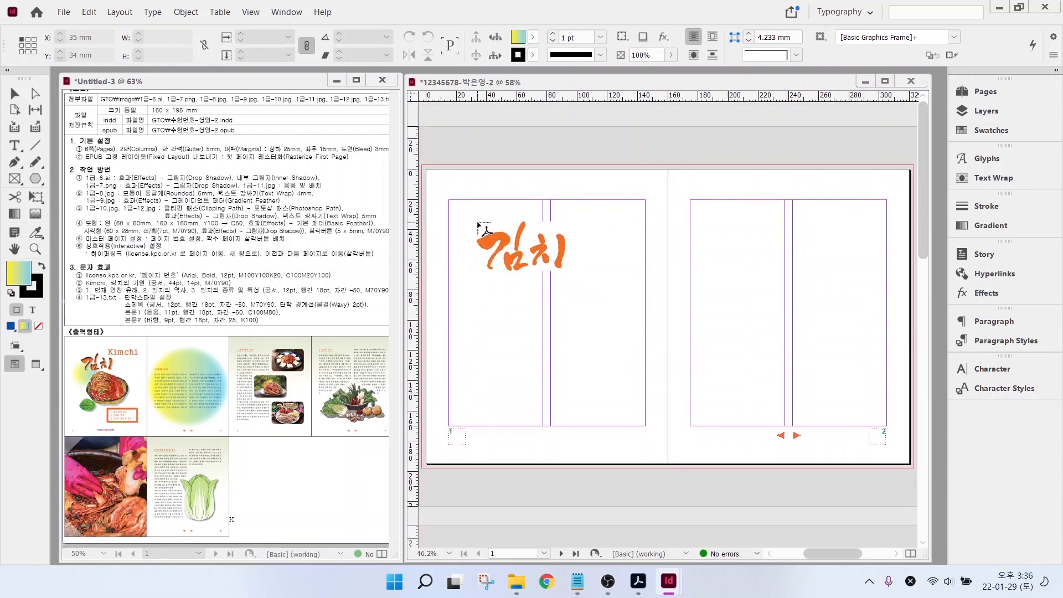
pyautogui.moveTo(473, 229); pyautogui.dragTo(559, 283)
pyautogui.moveTo(441, 220); pyautogui.dragTo(448, 218)
pyautogui.moveTo(502, 251); pyautogui.dragTo(488, 244)
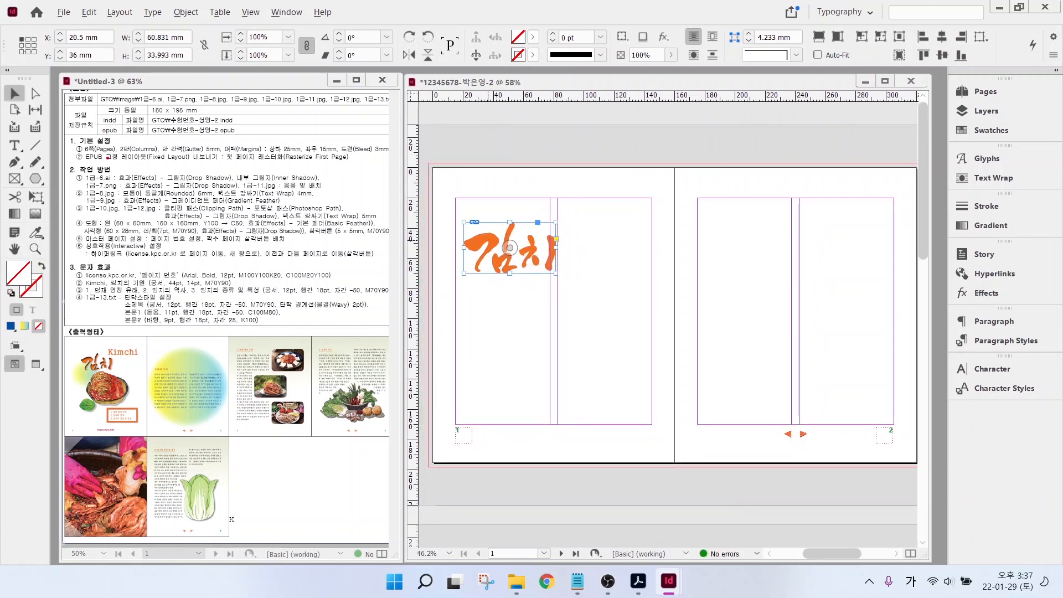
# - Add a drop shadow effect to the 김치 title frame
pyautogui.moveTo(119, 181); pyautogui.dragTo(346, 183)
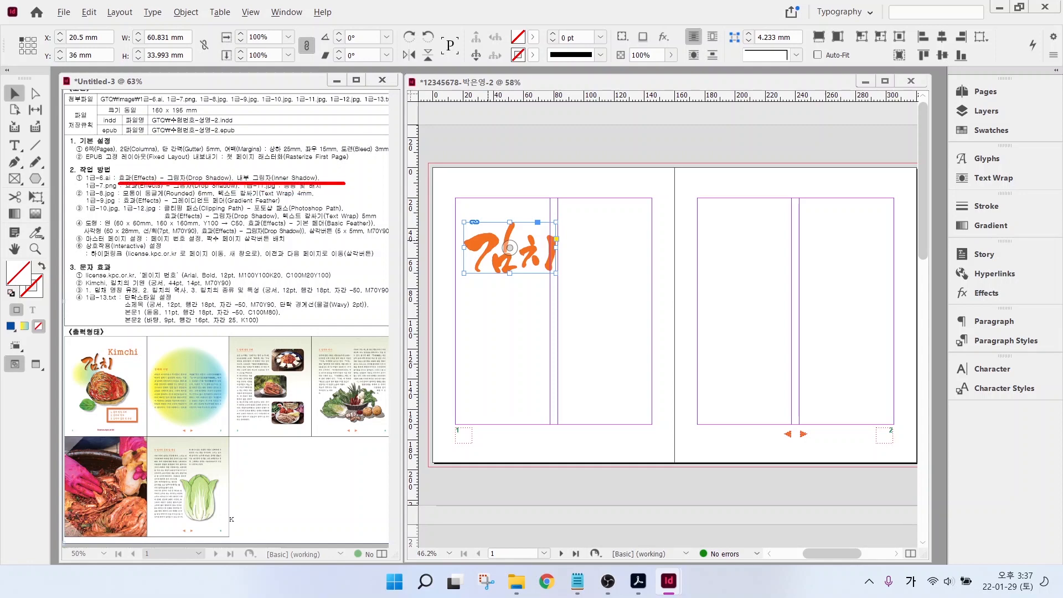
pyautogui.press('Escape')
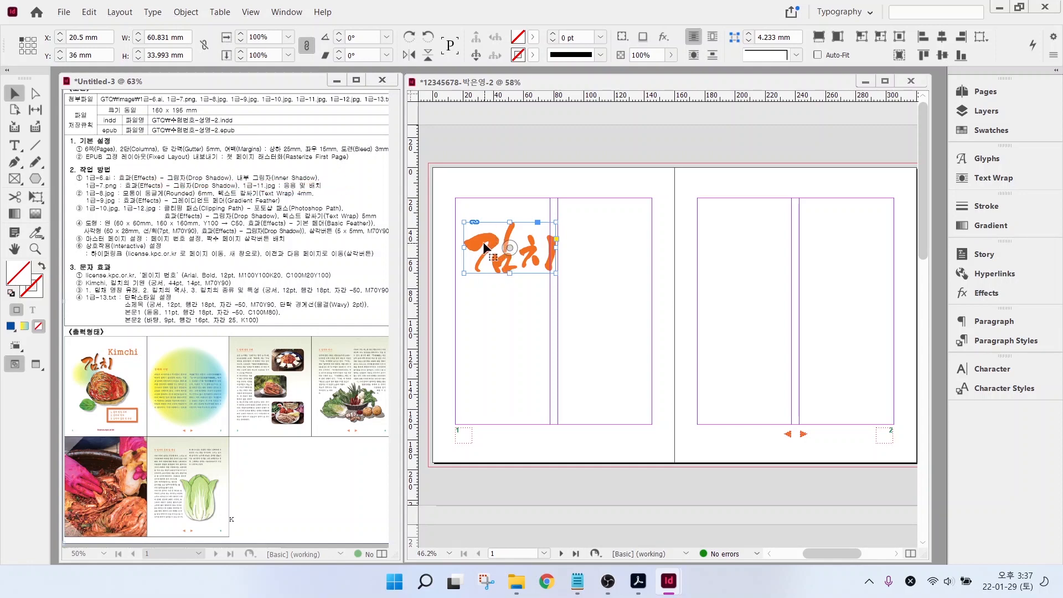
pyautogui.rightClick(485, 248)
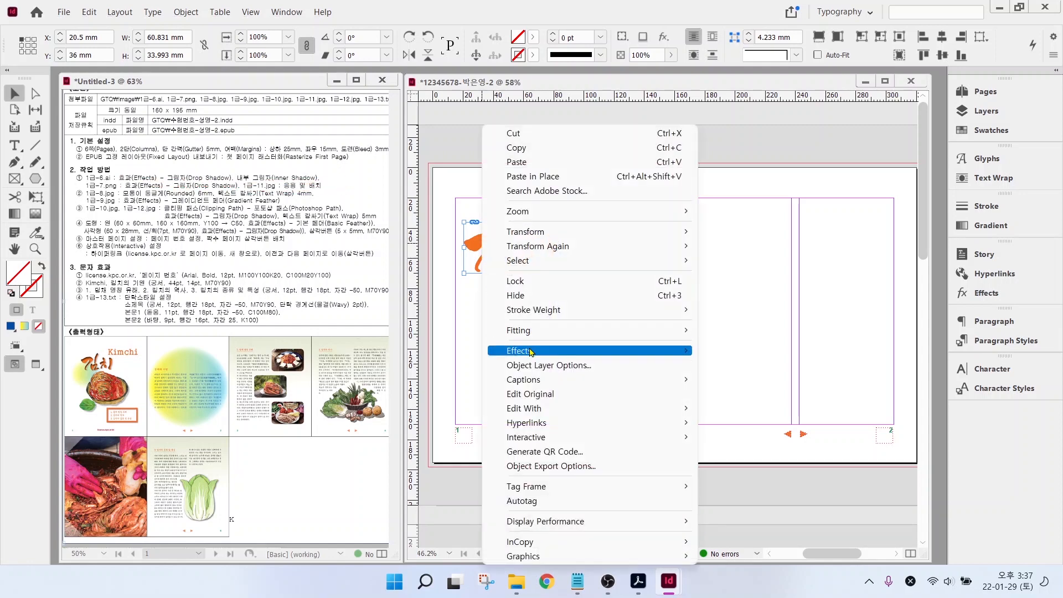
pyautogui.moveTo(531, 352)
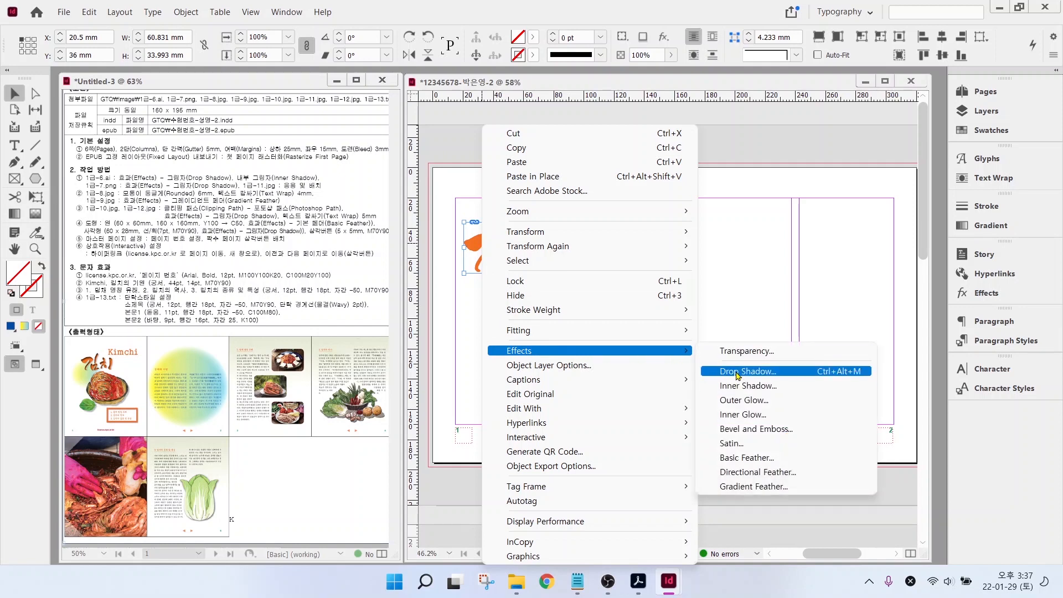
pyautogui.click(737, 371)
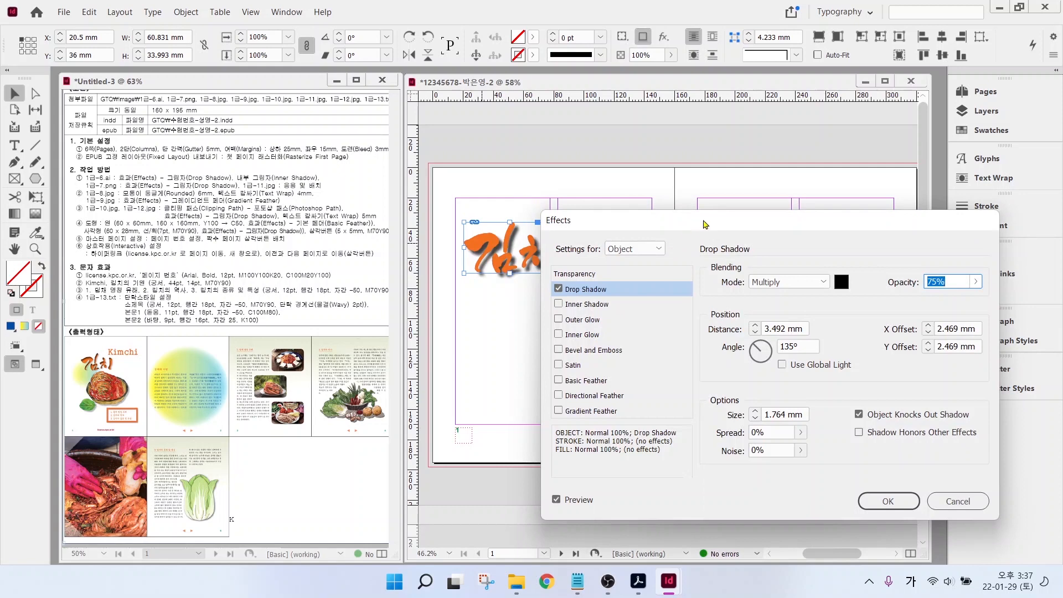
pyautogui.moveTo(705, 224); pyautogui.dragTo(723, 144)
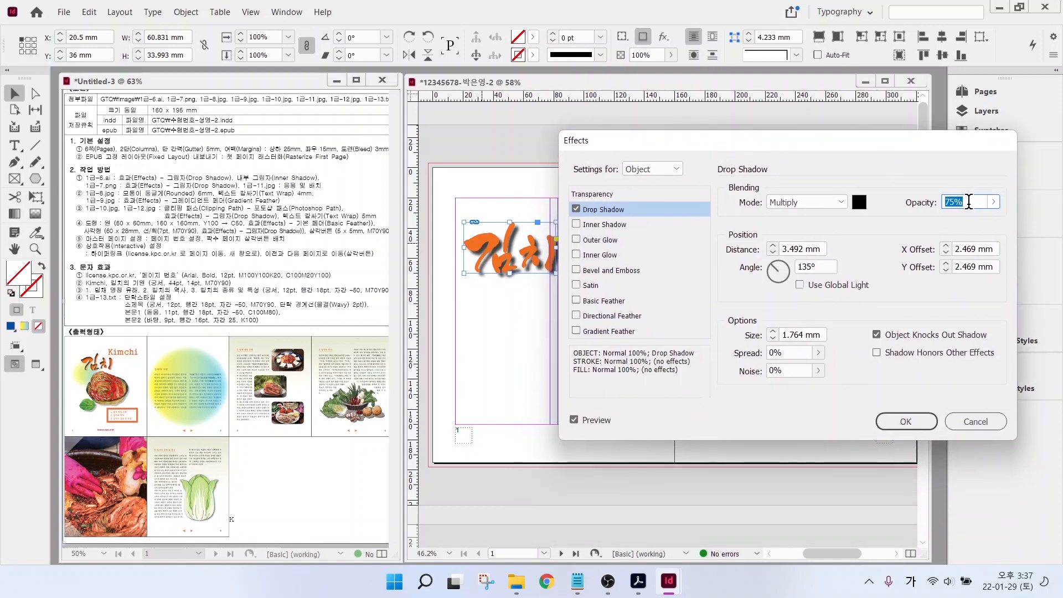
pyautogui.write('50')
# - Add a 50% opacity inner shadow to the title, preview it, and apply the effects
pyautogui.click(605, 226)
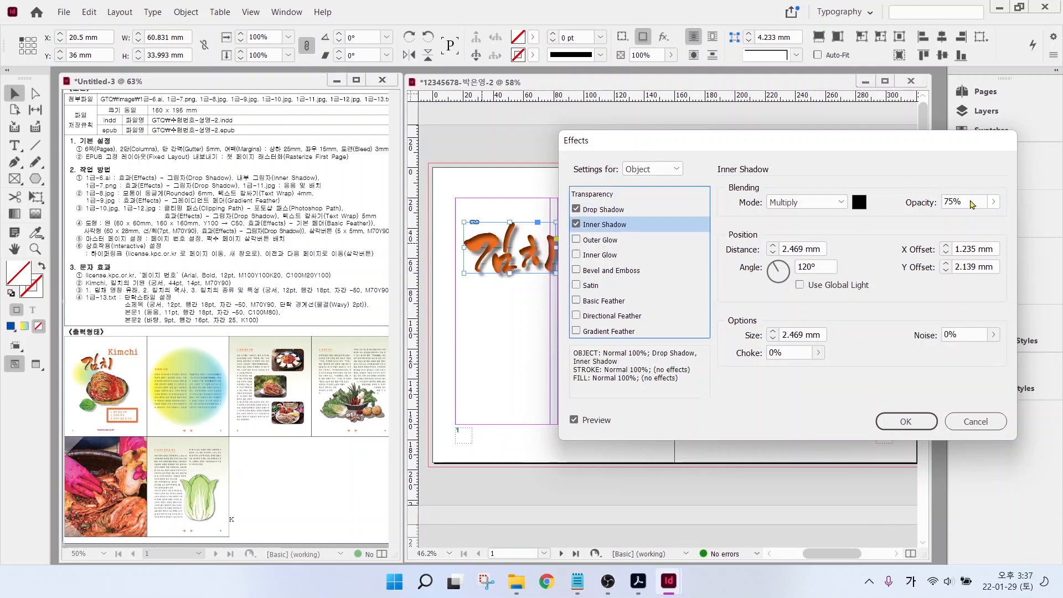
pyautogui.click(919, 203)
pyautogui.write('50')
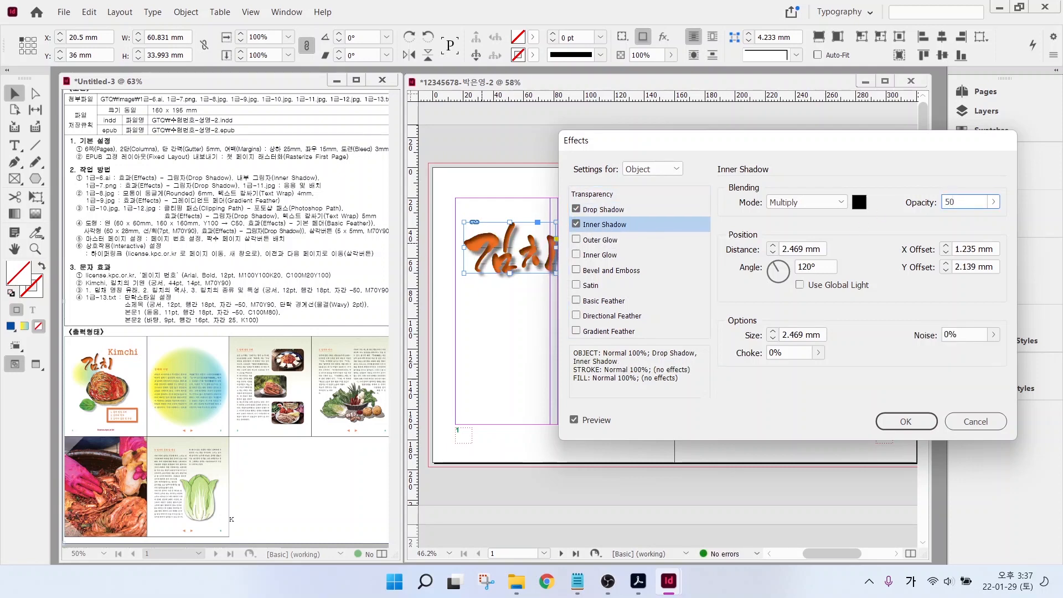
pyautogui.click(573, 422)
pyautogui.click(573, 422)
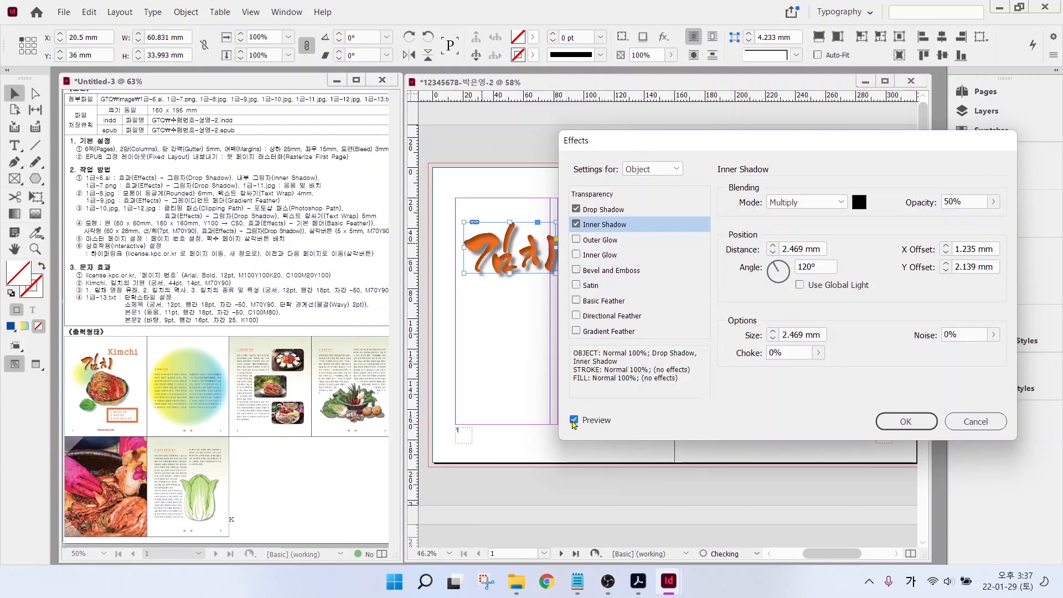
pyautogui.click(573, 422)
pyautogui.click(573, 421)
pyautogui.click(574, 421)
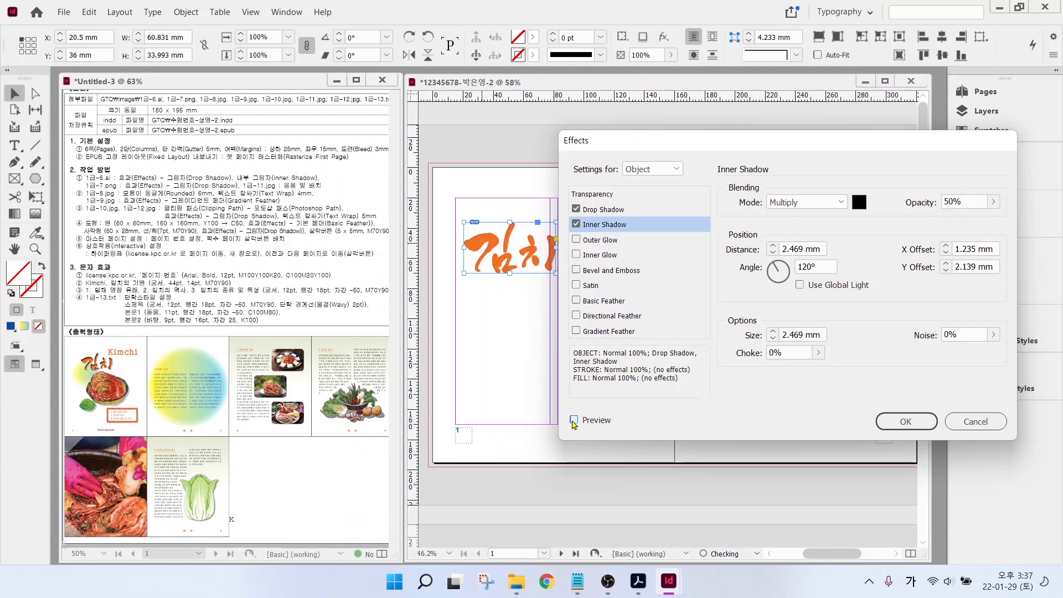
pyautogui.click(574, 421)
pyautogui.click(574, 421)
pyautogui.click(574, 420)
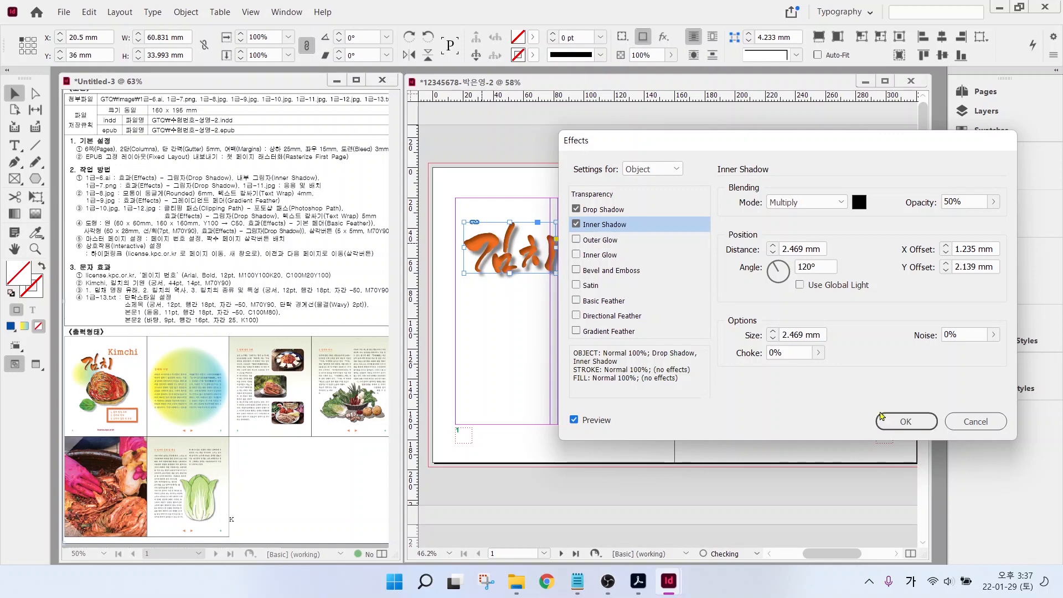
pyautogui.click(883, 419)
pyautogui.hotkey('ctrl', 'd')
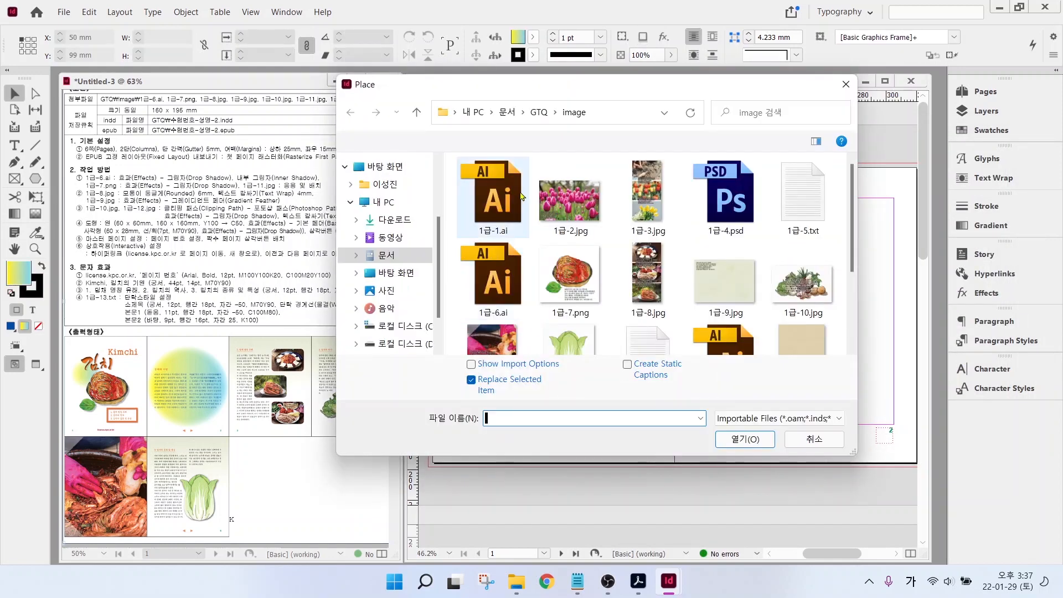
# - Place the kimchi photo 1급-7.png in a frame below the 김치 title
pyautogui.click(570, 275)
pyautogui.click(740, 437)
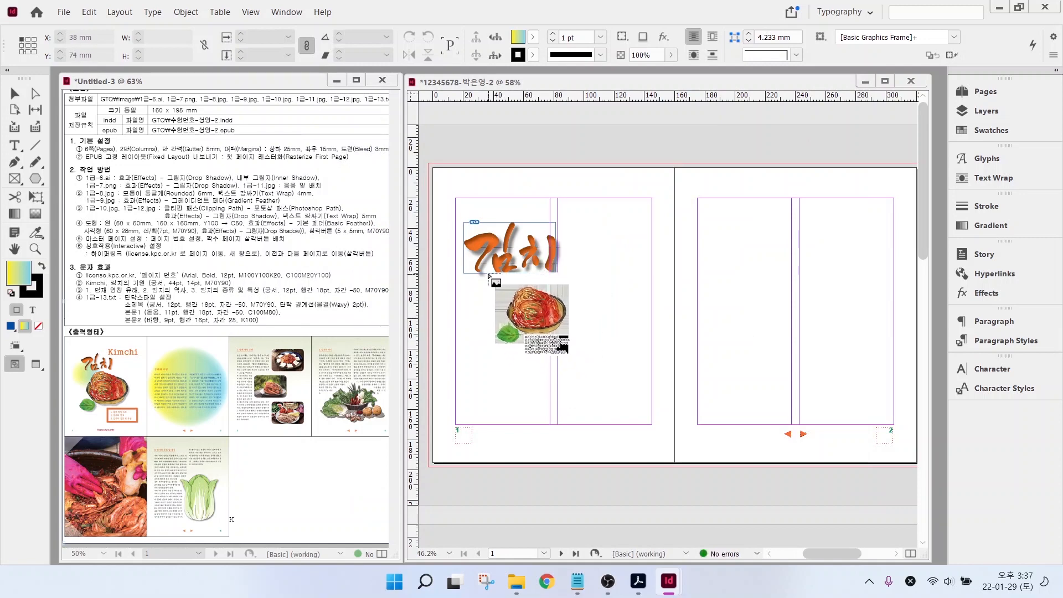
pyautogui.moveTo(487, 267); pyautogui.dragTo(602, 384)
pyautogui.moveTo(580, 316)
pyautogui.mouseDown()
pyautogui.moveTo(549, 301)
pyautogui.moveTo(554, 314)
pyautogui.mouseUp()
# - Give the kimchi photo a drop shadow and crop its top and bottom edges
pyautogui.rightClick(554, 314)
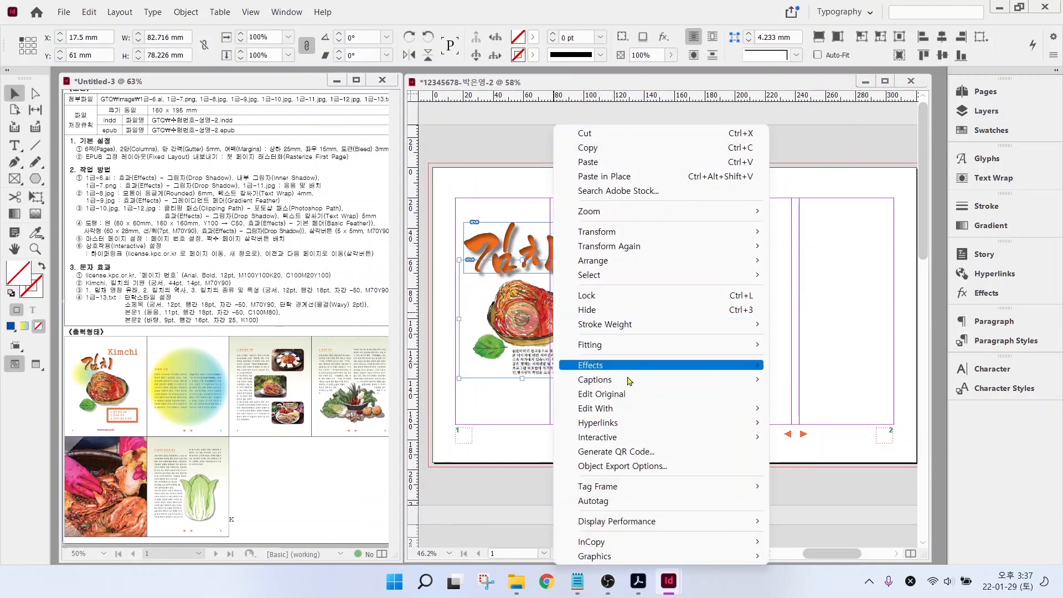
pyautogui.moveTo(630, 367)
pyautogui.click(798, 387)
pyautogui.press('Return')
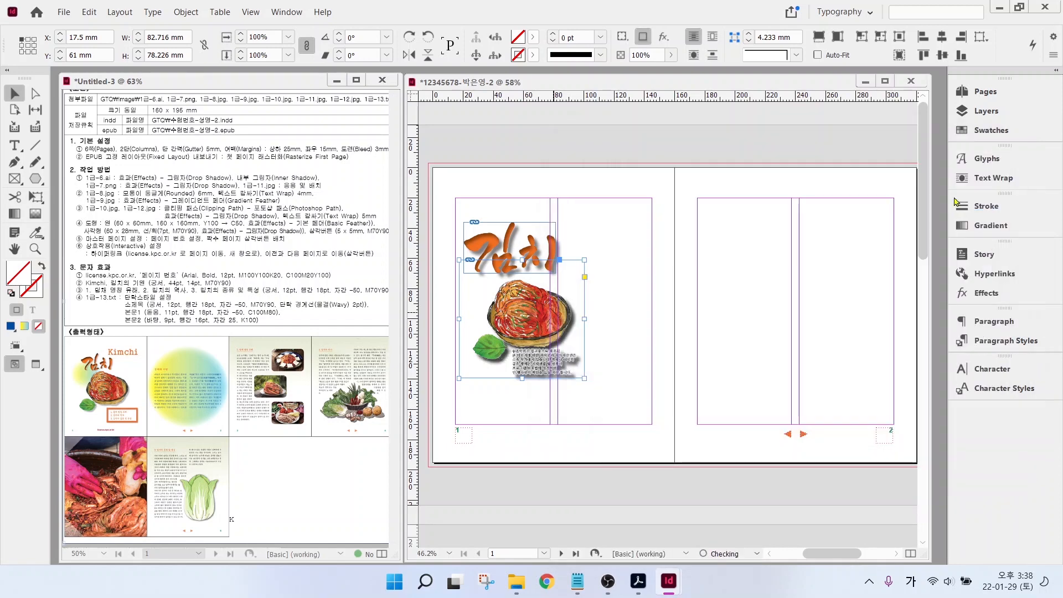
pyautogui.moveTo(522, 260); pyautogui.dragTo(522, 273)
pyautogui.moveTo(522, 379); pyautogui.dragTo(523, 363)
pyautogui.click(606, 327)
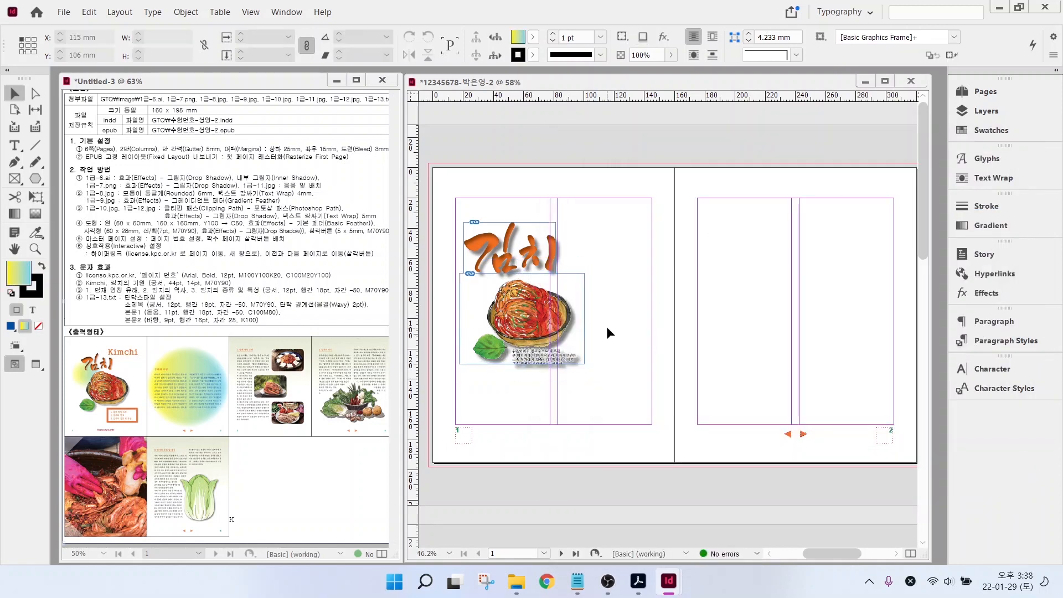
# - Select 1급-8.jpg for placing, cancel for now, and scroll to the pages 3–4 spread
pyautogui.hotkey('ctrl', 'd')
pyautogui.click(659, 270)
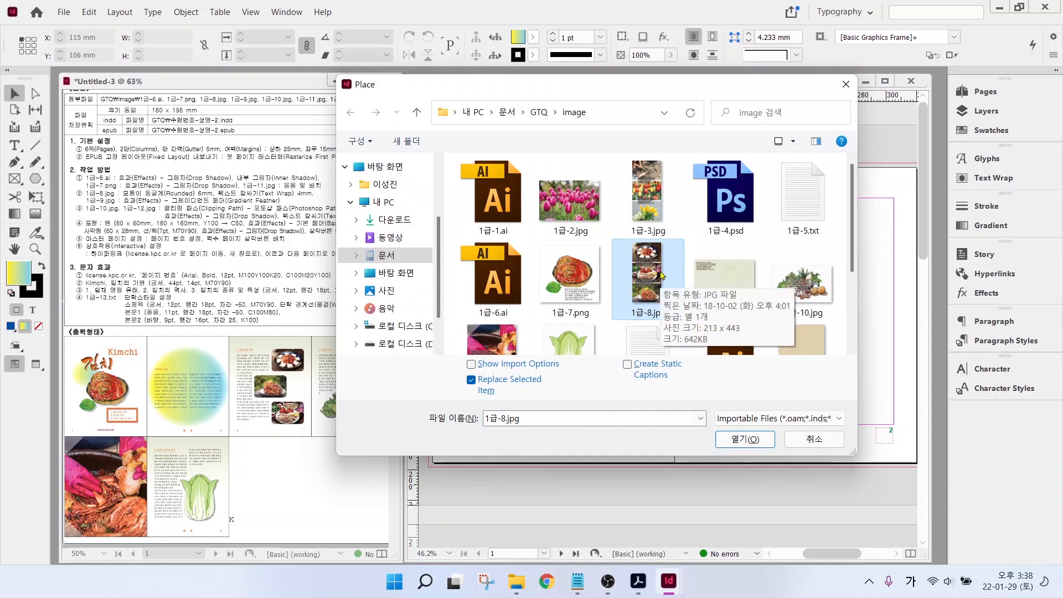
pyautogui.press('Return')
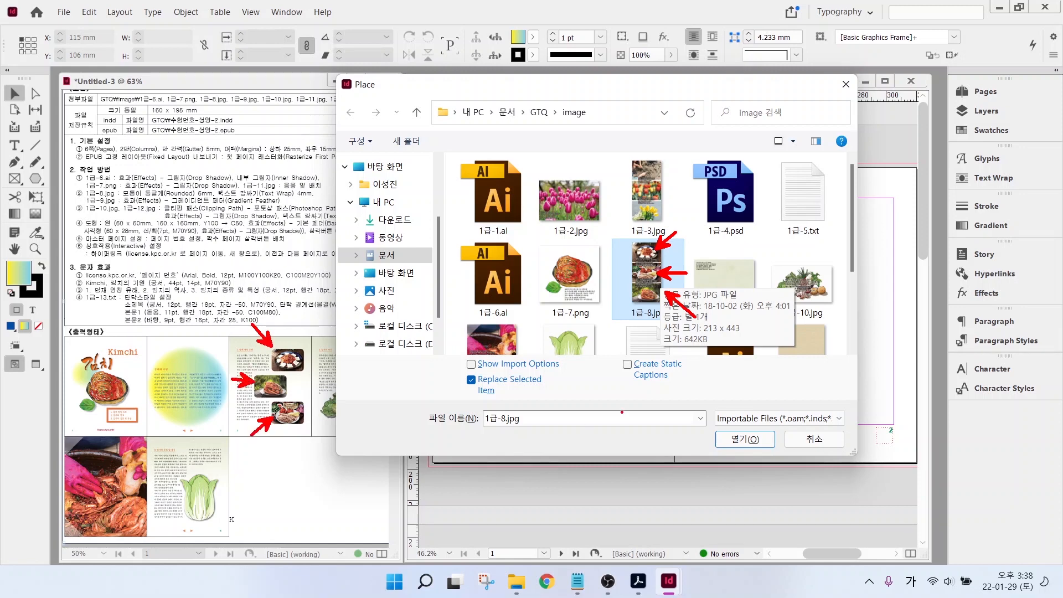
pyautogui.click(816, 440)
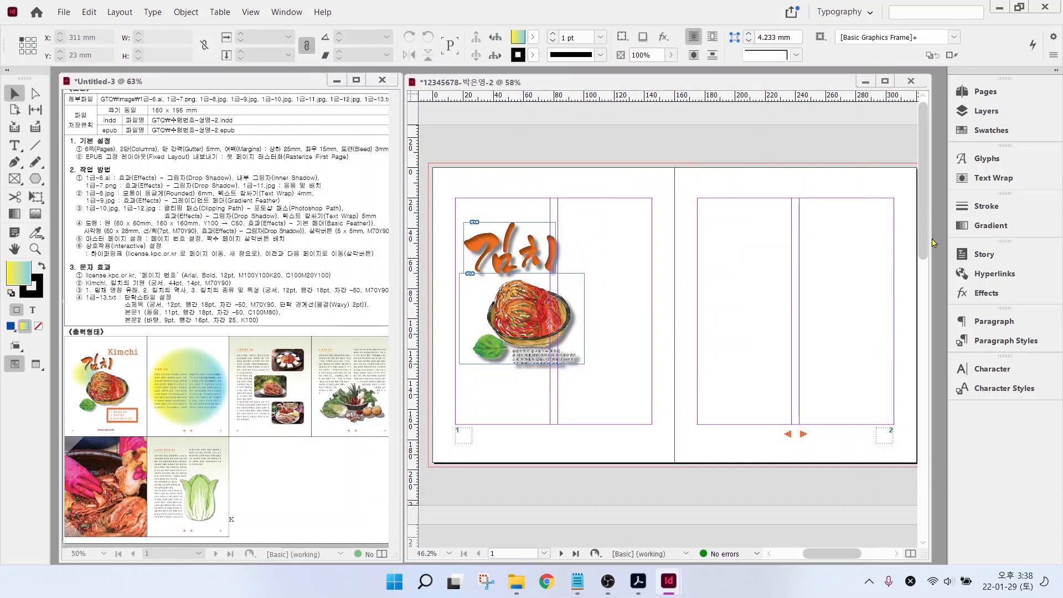
pyautogui.moveTo(926, 229); pyautogui.dragTo(919, 371)
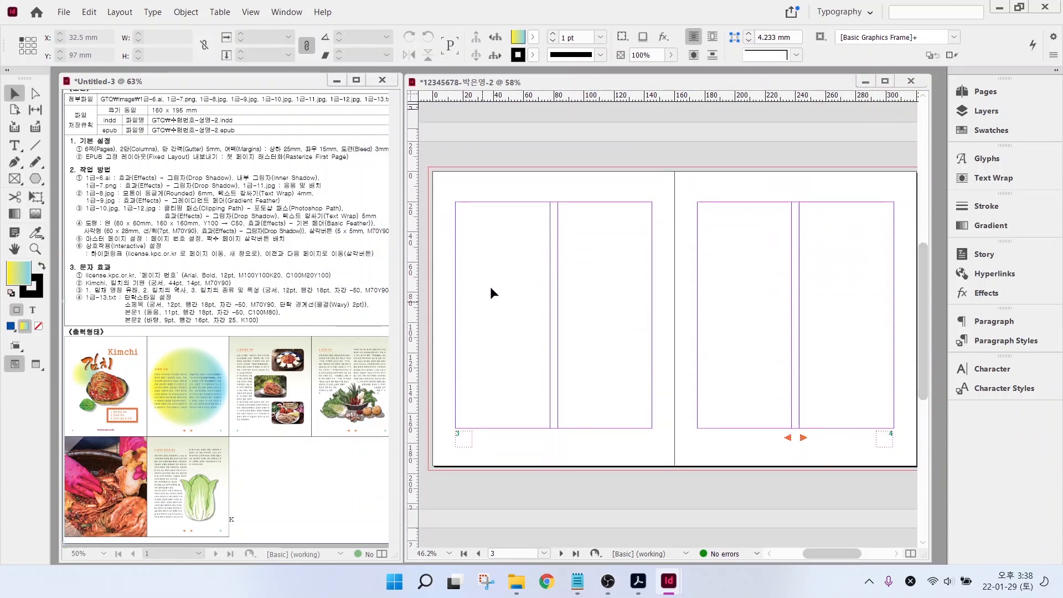
# - Draw a 62.5 × 36.5 mm rectangle frame atop page 3's right column
pyautogui.click(14, 180)
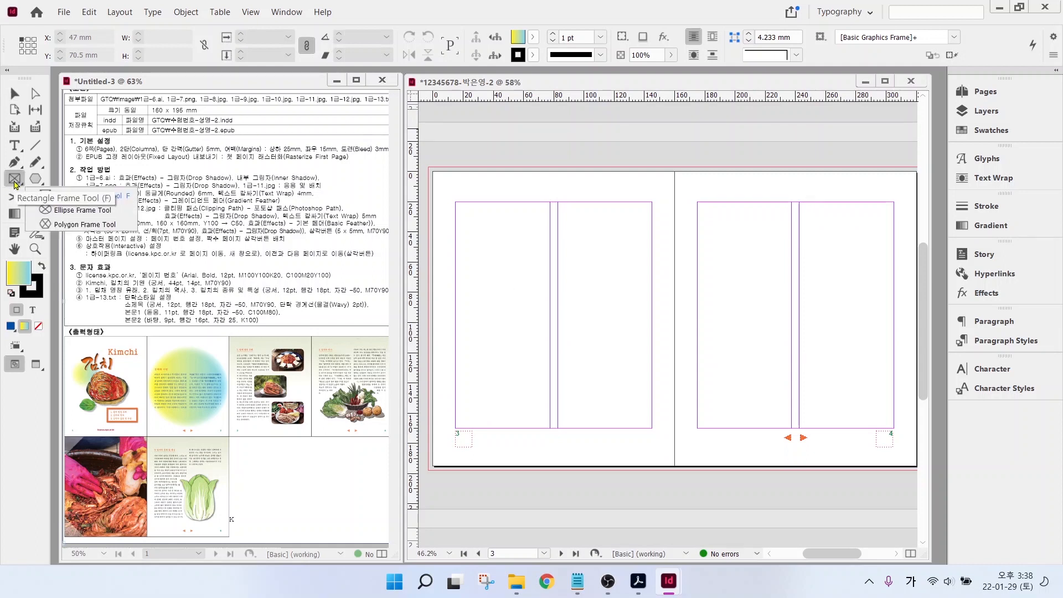
pyautogui.click(69, 195)
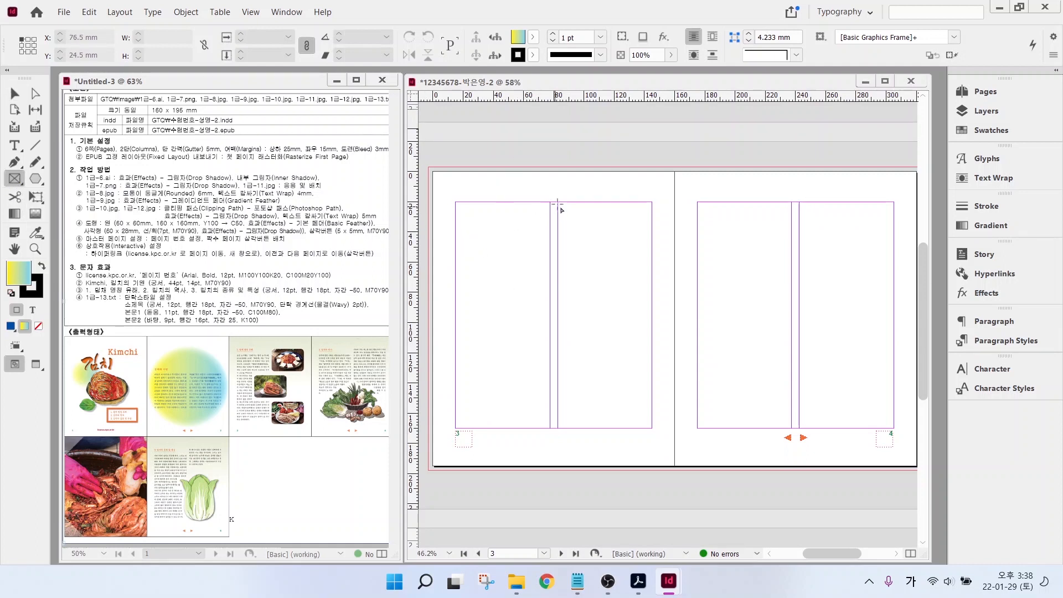
pyautogui.moveTo(558, 201); pyautogui.dragTo(652, 256)
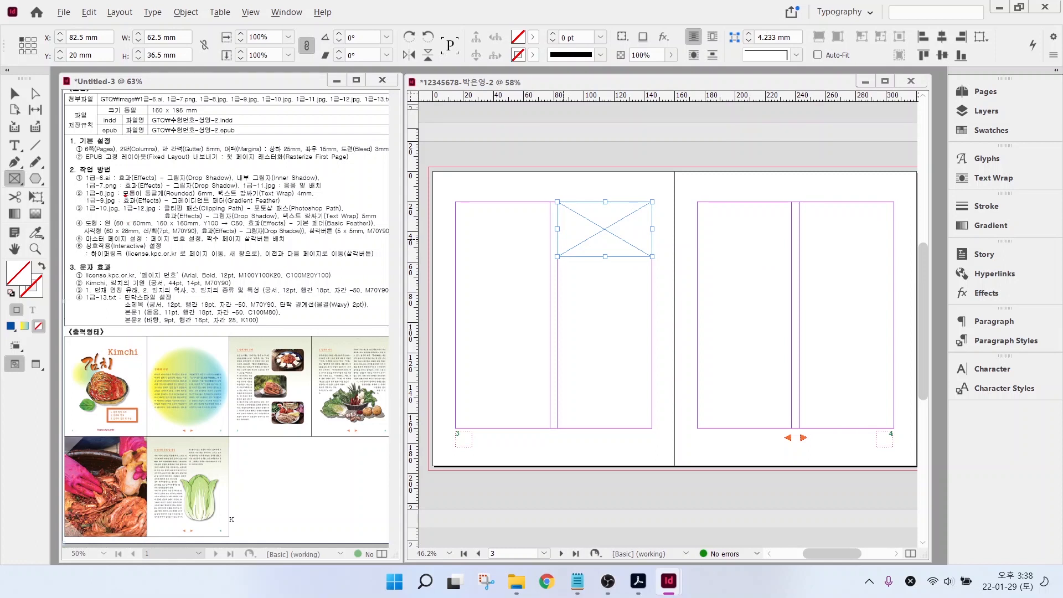
pyautogui.moveTo(126, 195)
pyautogui.mouseDown()
pyautogui.moveTo(236, 201)
pyautogui.moveTo(227, 196)
pyautogui.mouseUp()
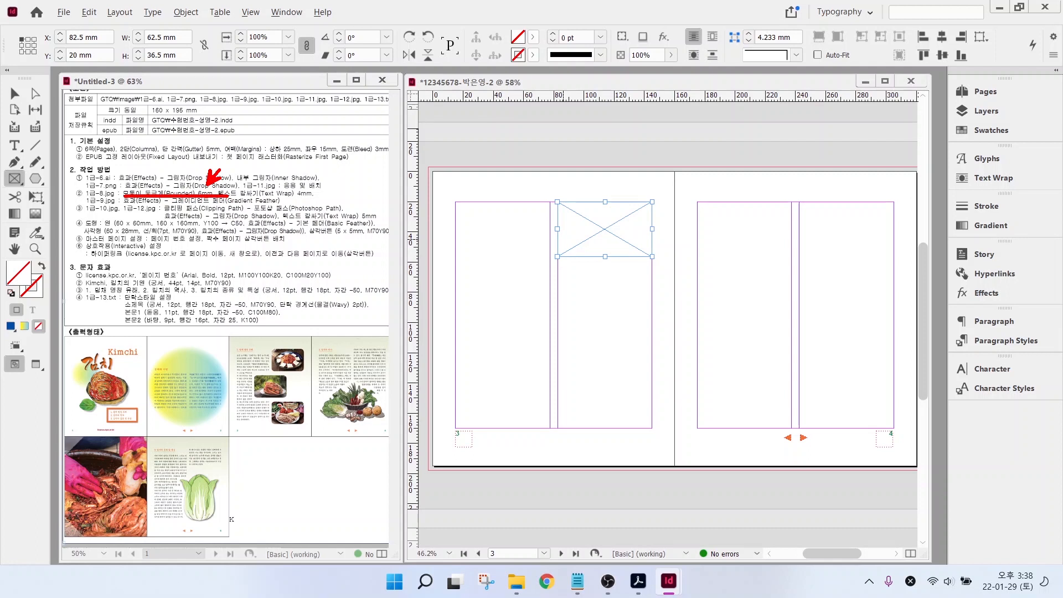
pyautogui.press('Escape')
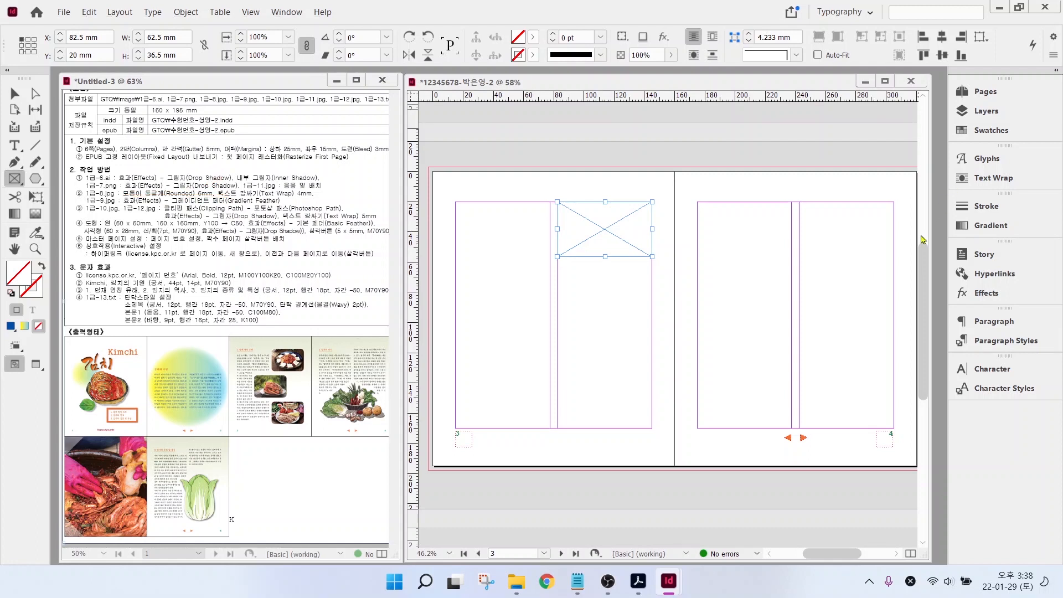
pyautogui.click(14, 93)
pyautogui.hotkey('ctrl', '2')
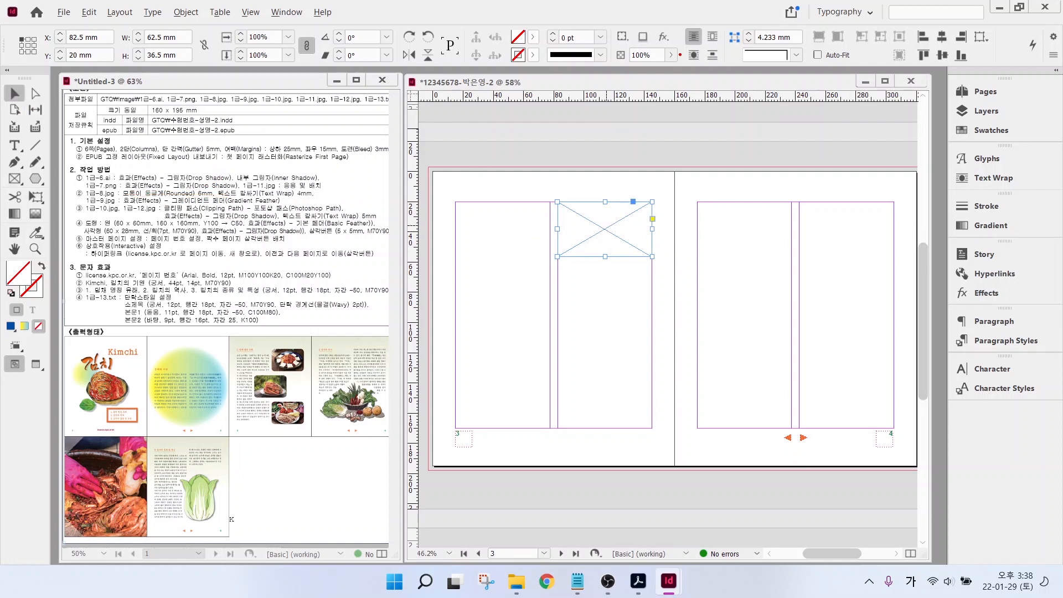
pyautogui.moveTo(696, 10)
pyautogui.mouseDown()
pyautogui.moveTo(843, 91)
pyautogui.moveTo(793, 60)
pyautogui.mouseUp()
pyautogui.press('Escape')
# - Give the frame rounded corners sized 6 mm
pyautogui.click(796, 55)
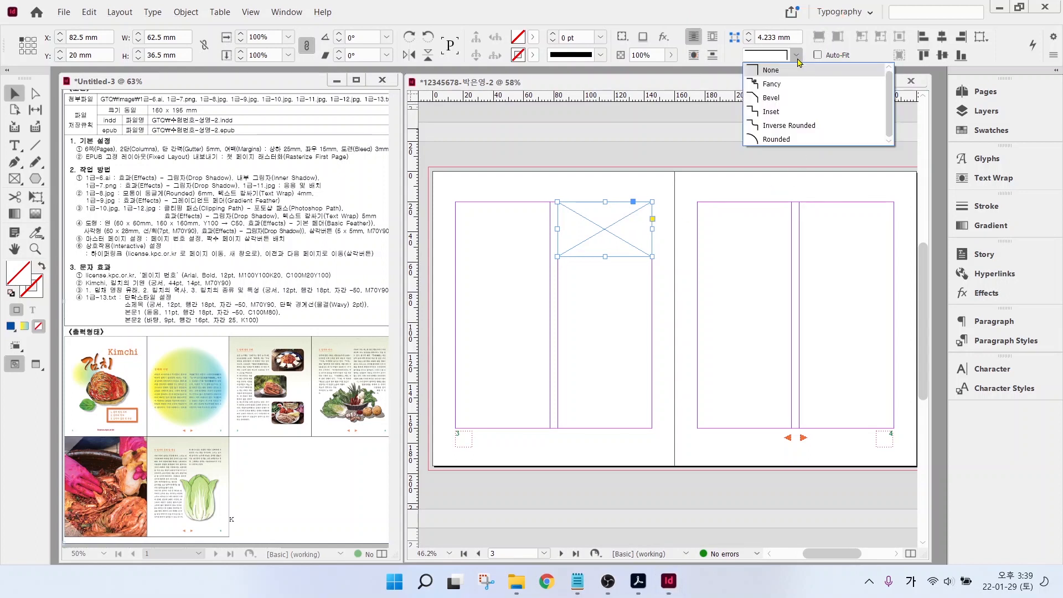
pyautogui.click(791, 140)
pyautogui.click(751, 35)
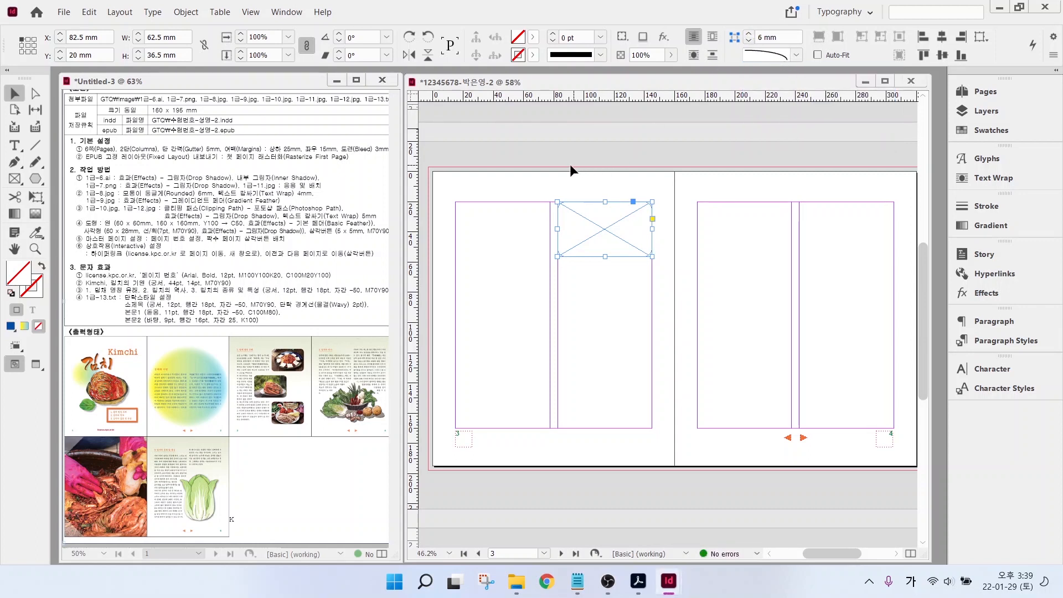
pyautogui.hotkey('ctrl', 'd')
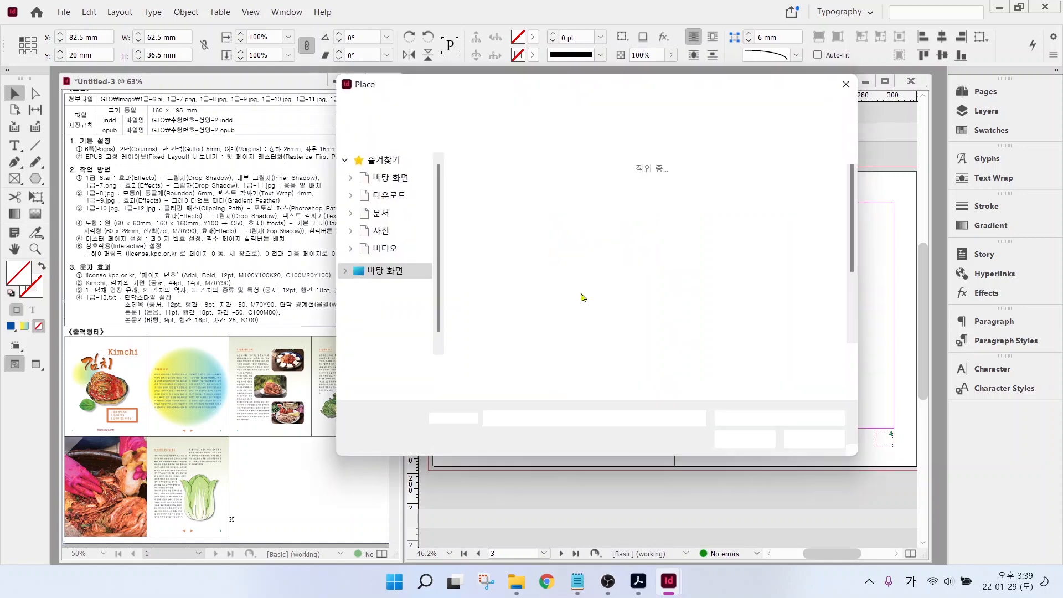
# - Place 1급-8.jpg into the rounded-corner frame on page 3
pyautogui.click(648, 271)
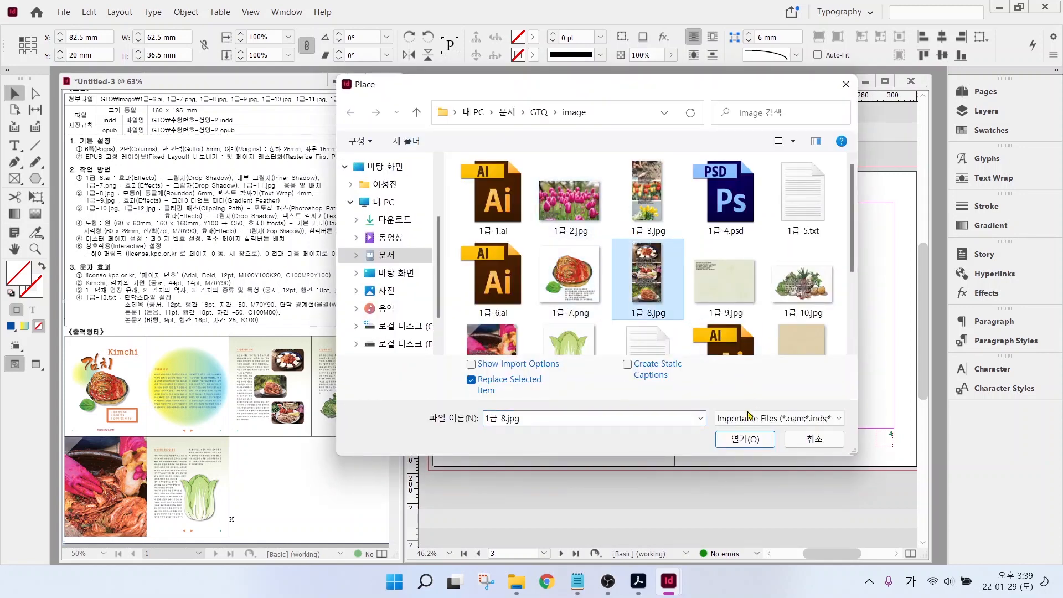
pyautogui.click(732, 440)
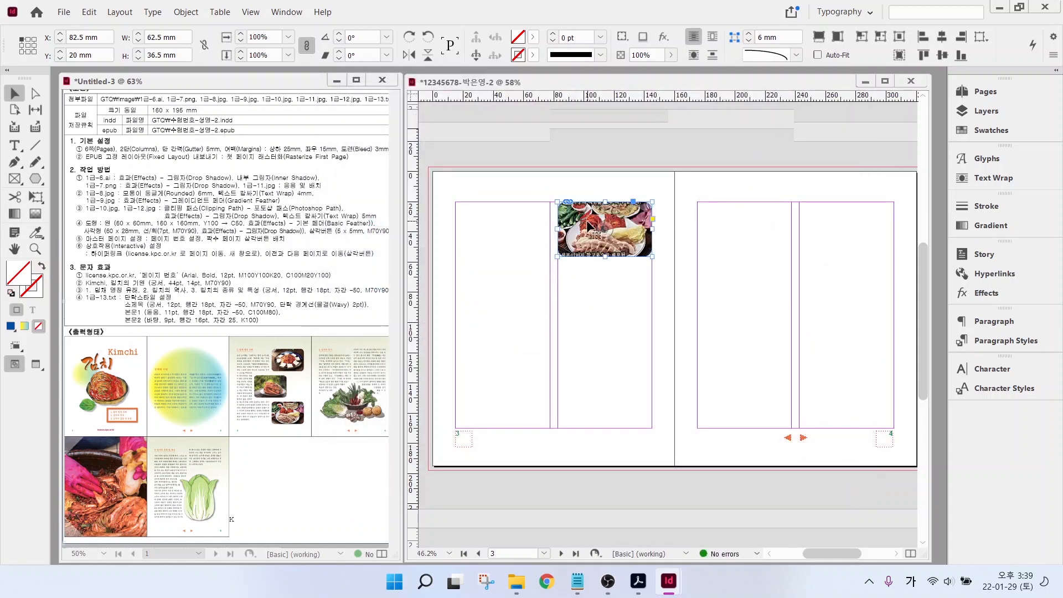
pyautogui.click(679, 223)
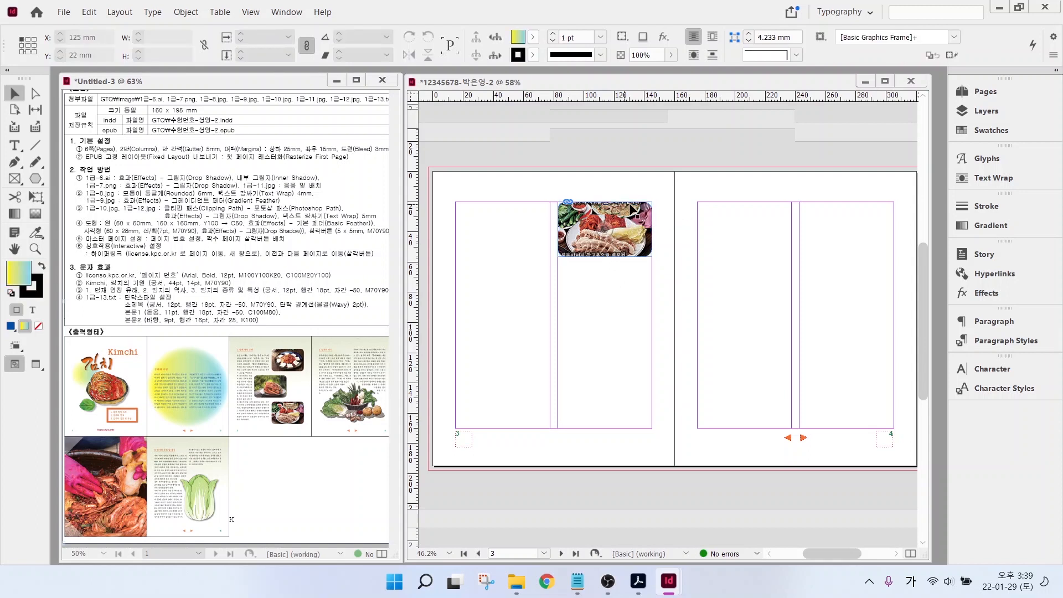
pyautogui.click(639, 207)
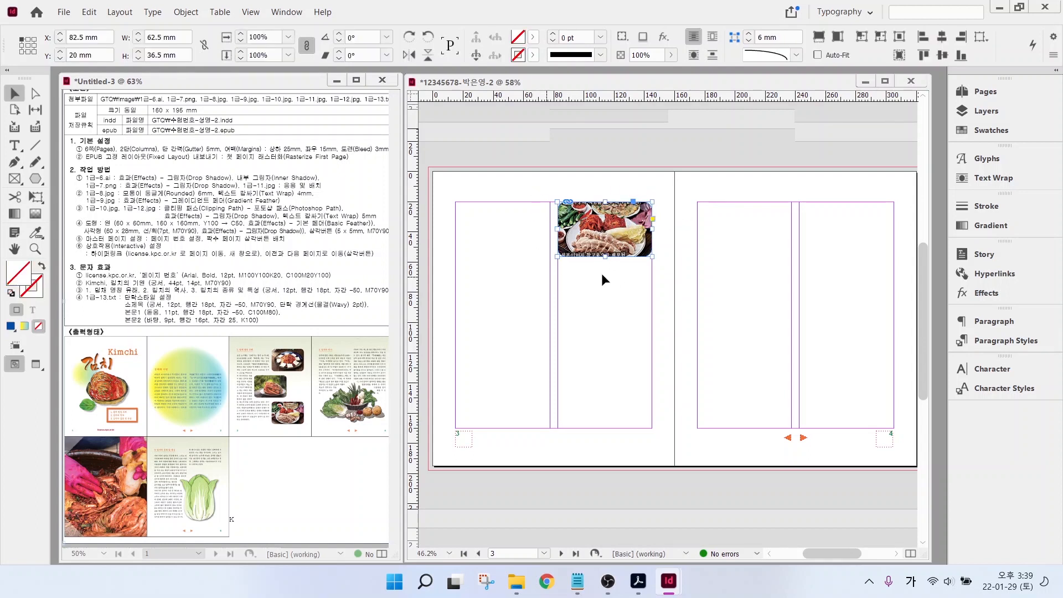
# - Scale the photo to about 91%, resize the frame to 62.278 × 129.527 mm, and reposition the picture
pyautogui.doubleClick(623, 221)
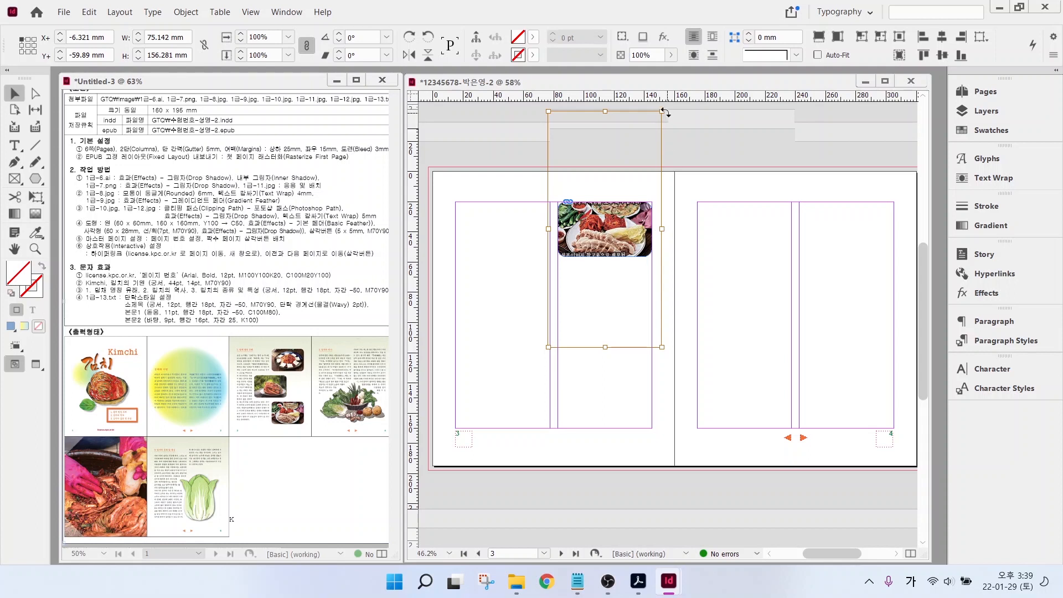
pyautogui.moveTo(661, 111); pyautogui.dragTo(651, 132)
pyautogui.moveTo(546, 347); pyautogui.dragTo(557, 326)
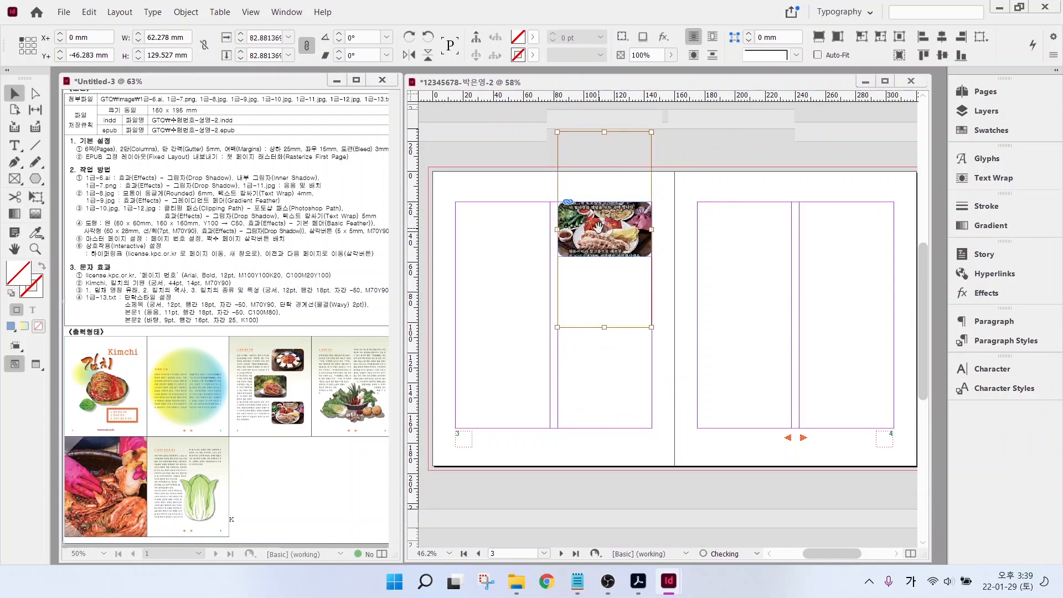
pyautogui.click(688, 237)
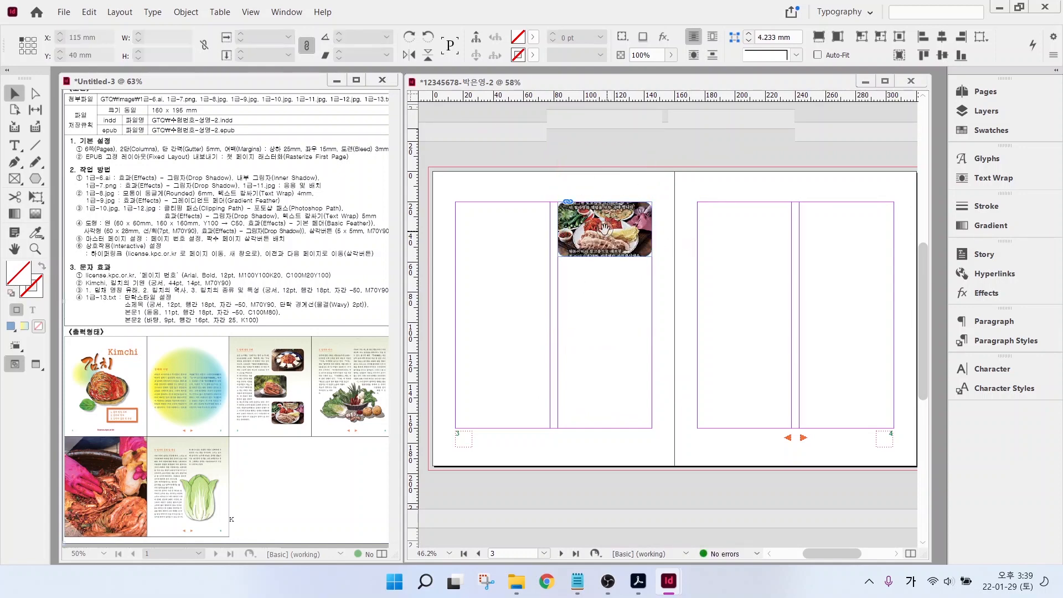
pyautogui.moveTo(605, 228); pyautogui.dragTo(605, 297)
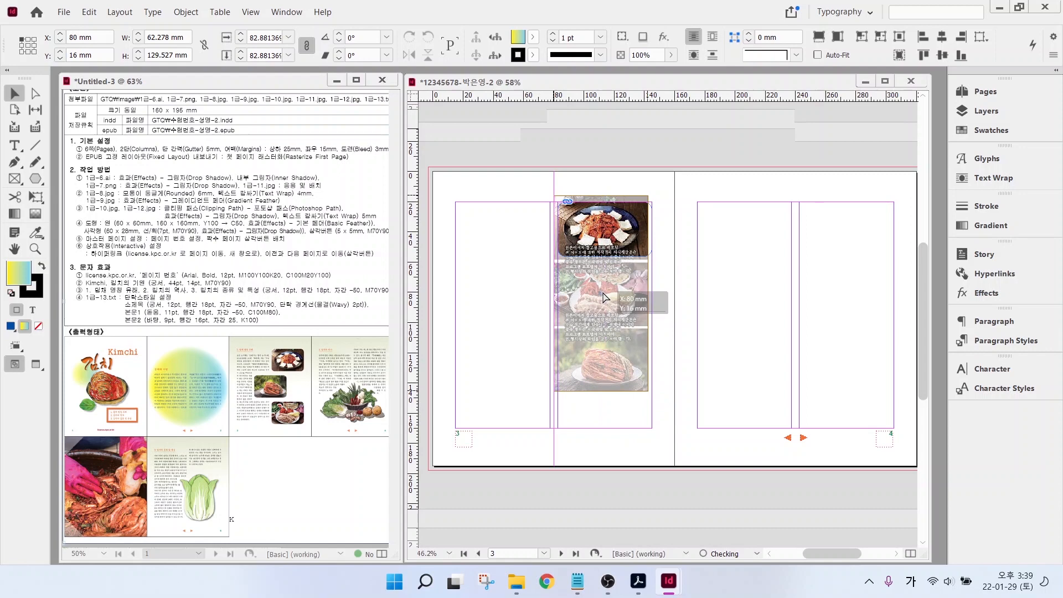
pyautogui.click(704, 291)
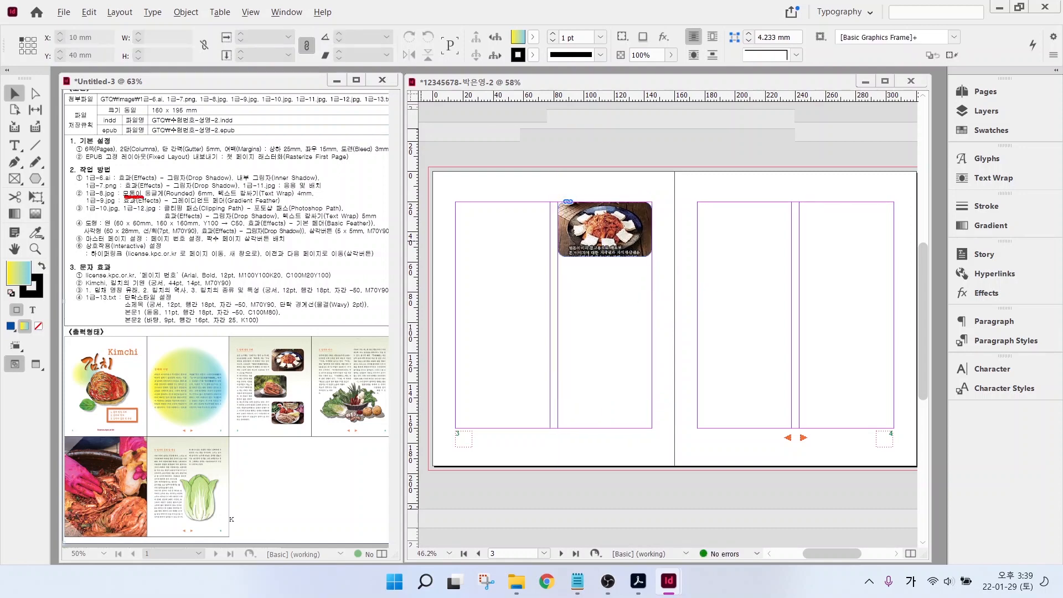
# - Wrap text around the kimchi photo's object shape with a 4 mm offset
pyautogui.moveTo(143, 196)
pyautogui.mouseDown()
pyautogui.moveTo(320, 197)
pyautogui.moveTo(305, 190)
pyautogui.mouseUp()
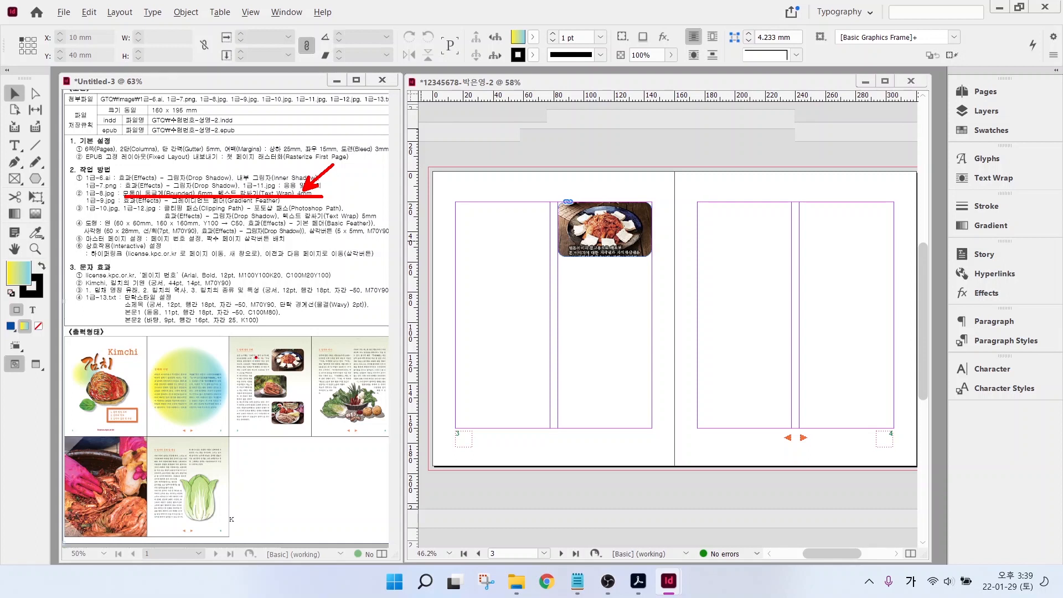
pyautogui.moveTo(234, 333); pyautogui.dragTo(256, 357)
pyautogui.press('Escape')
pyautogui.click(649, 225)
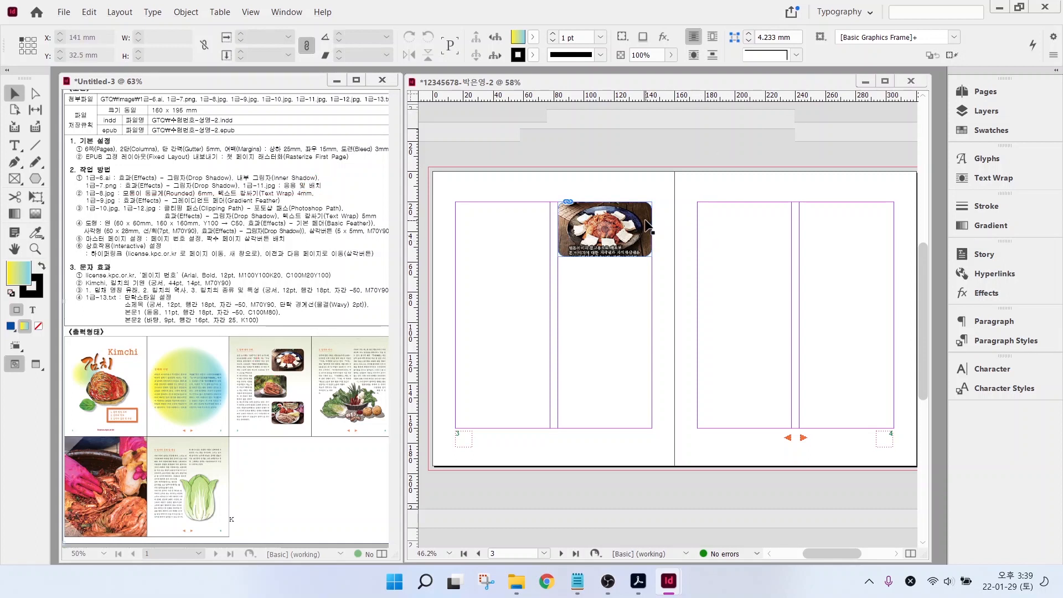
pyautogui.click(989, 177)
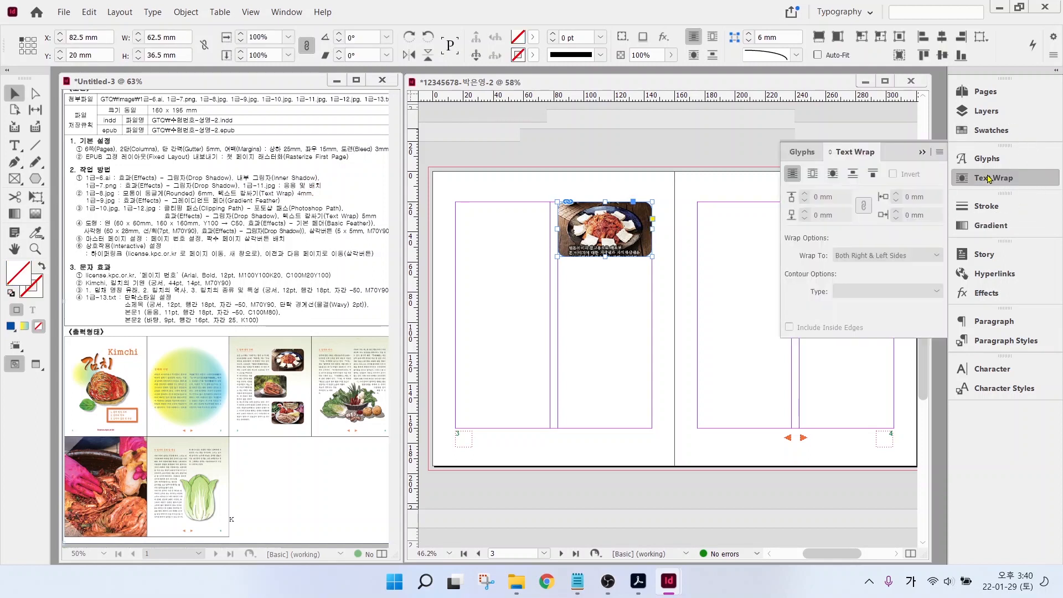
pyautogui.click(834, 174)
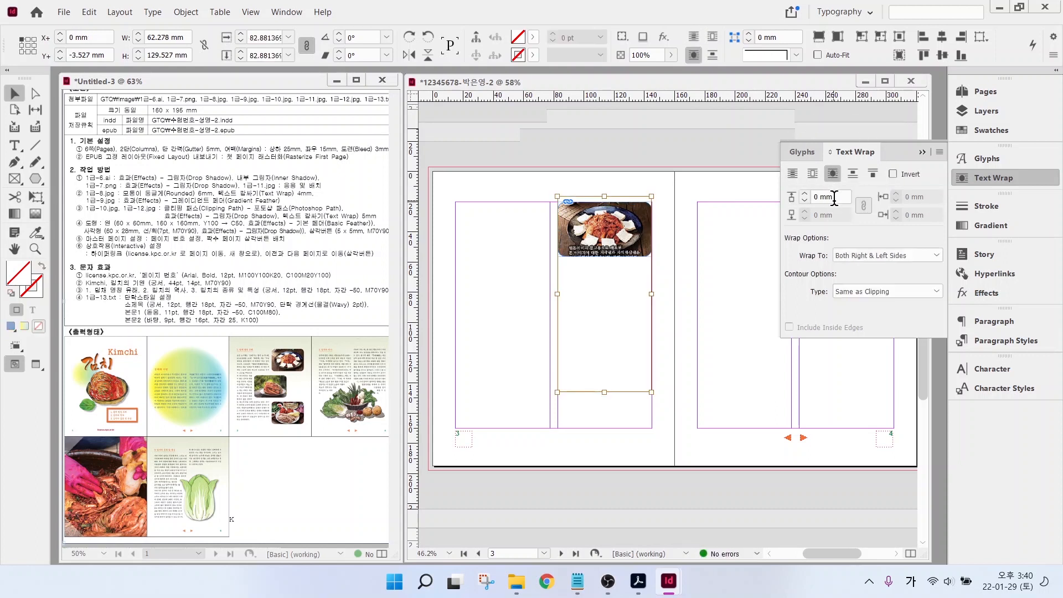
pyautogui.moveTo(835, 197); pyautogui.dragTo(788, 203)
pyautogui.write('4')
pyautogui.press('Return')
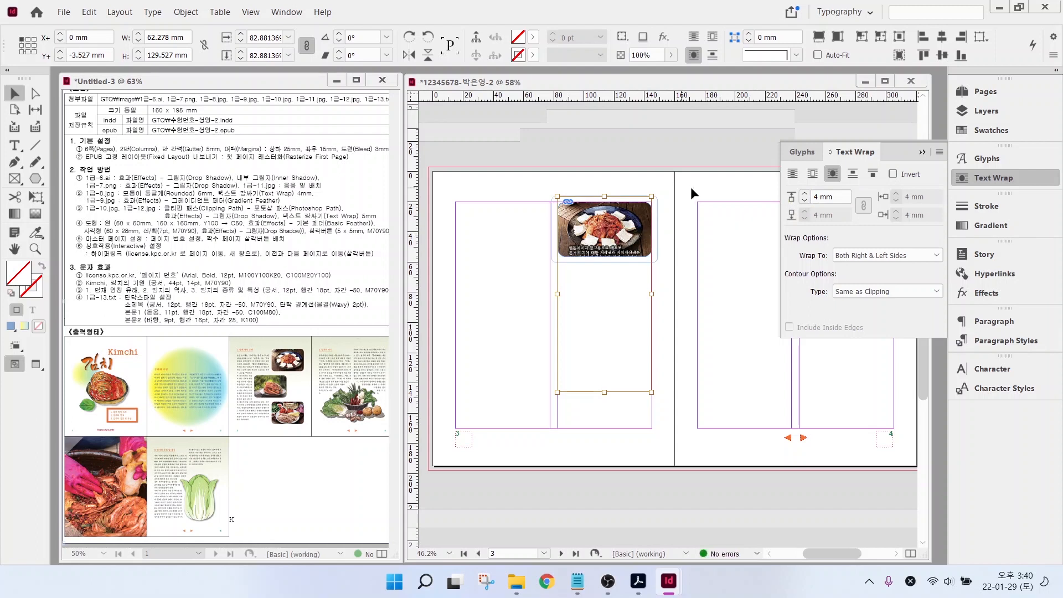
# - Close the Text Wrap panel and reselect the kimchi photo frame
pyautogui.click(690, 187)
pyautogui.click(614, 218)
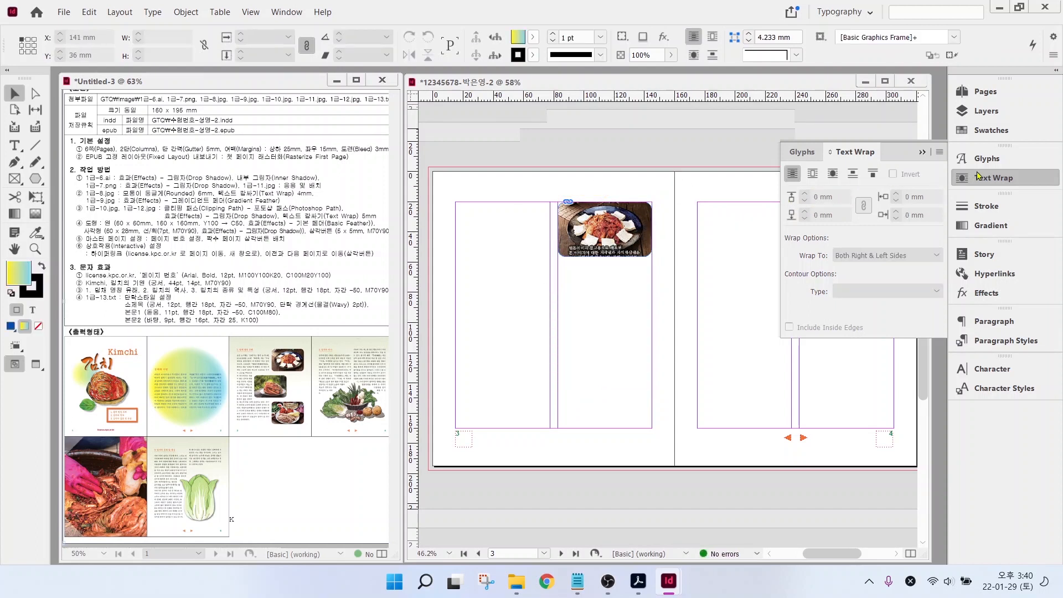
pyautogui.click(573, 201)
pyautogui.click(637, 219)
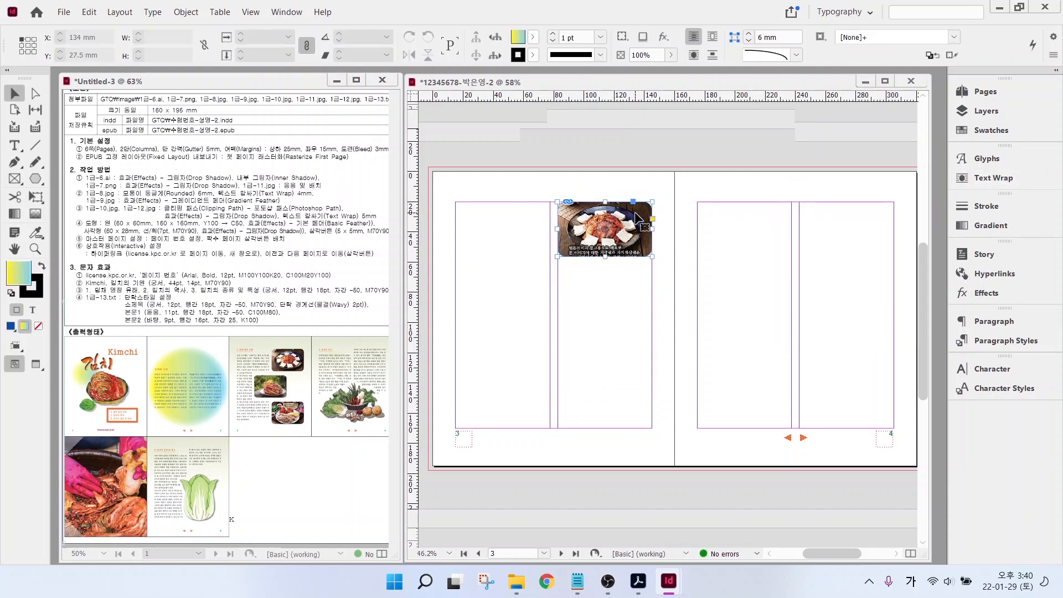
pyautogui.click(637, 219)
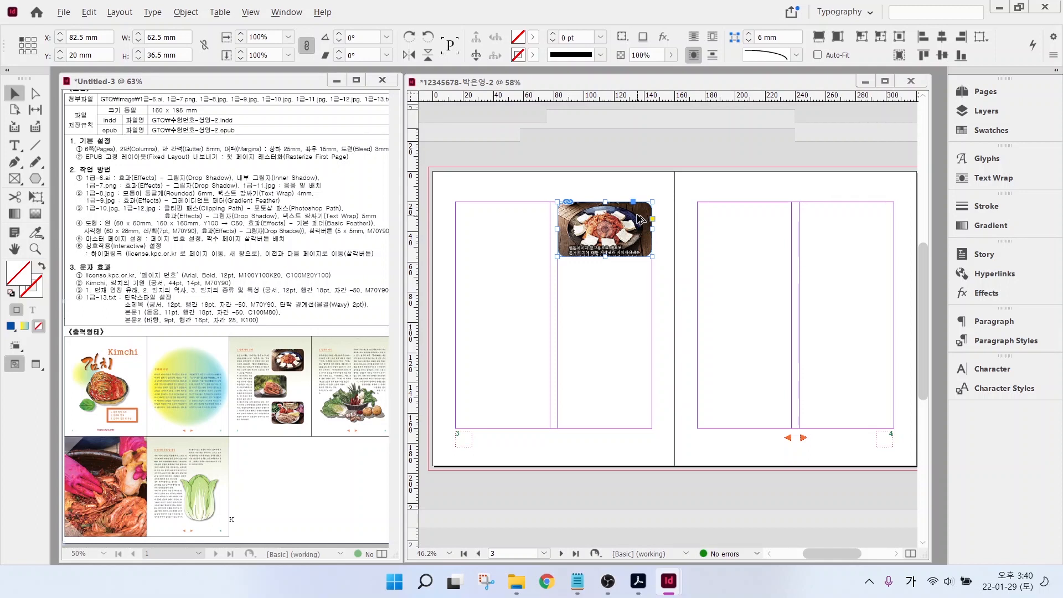
# - Duplicate the kimchi photo frame twice down the column and shift the bottom copy to show the food platter
pyautogui.moveTo(641, 219); pyautogui.dragTo(643, 380)
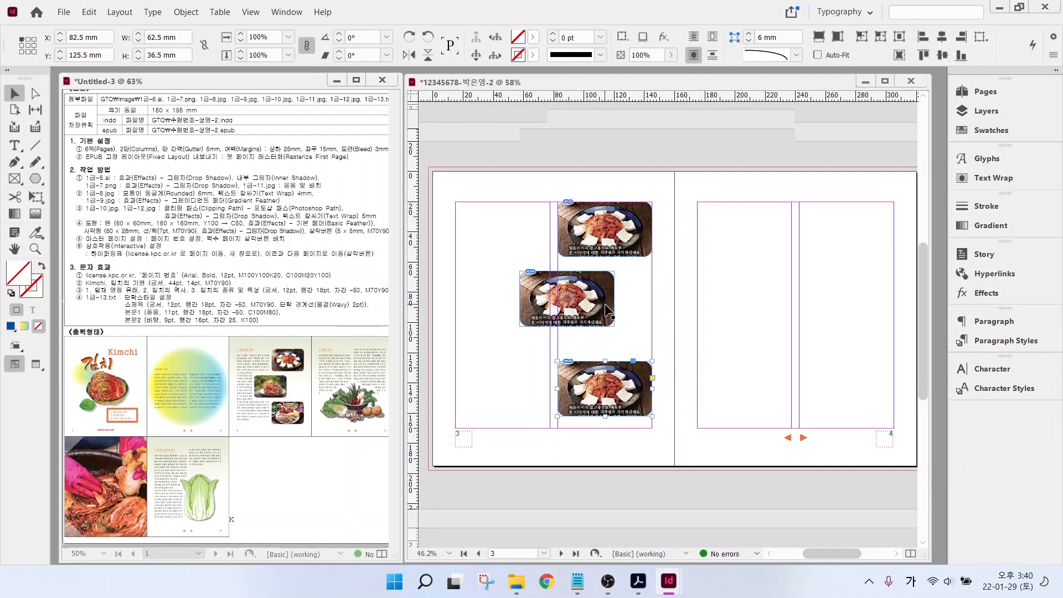
pyautogui.moveTo(573, 297); pyautogui.dragTo(577, 176)
pyautogui.click(602, 396)
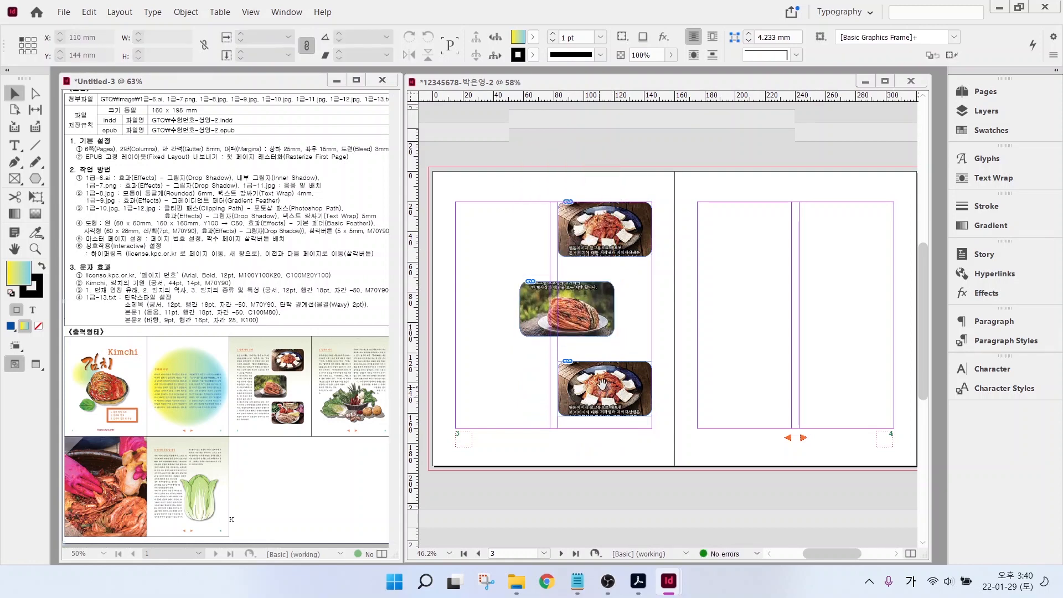
pyautogui.moveTo(606, 391); pyautogui.dragTo(607, 319)
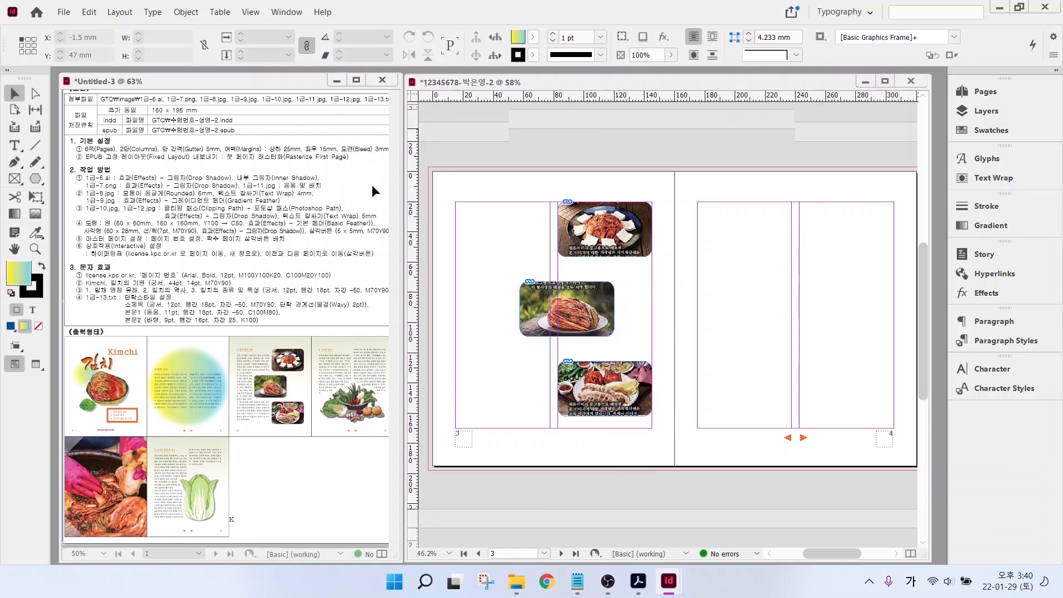
pyautogui.hotkey('ctrl', 'd')
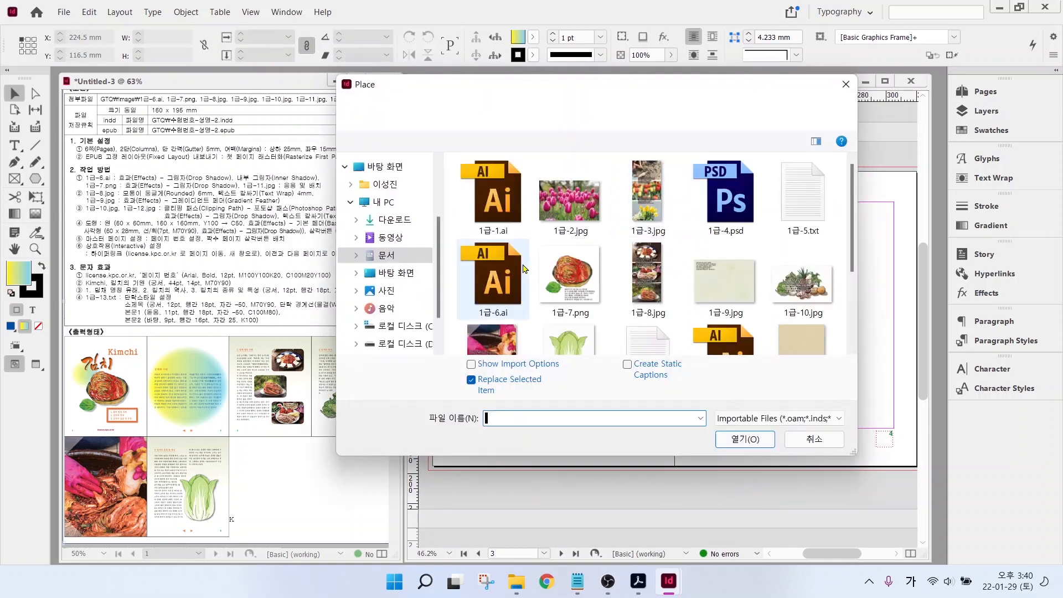
# - Place 1급-9.jpg as a 315.119 × 201 mm paper background across the whole pages 3–4 spread
pyautogui.click(740, 290)
pyautogui.click(765, 437)
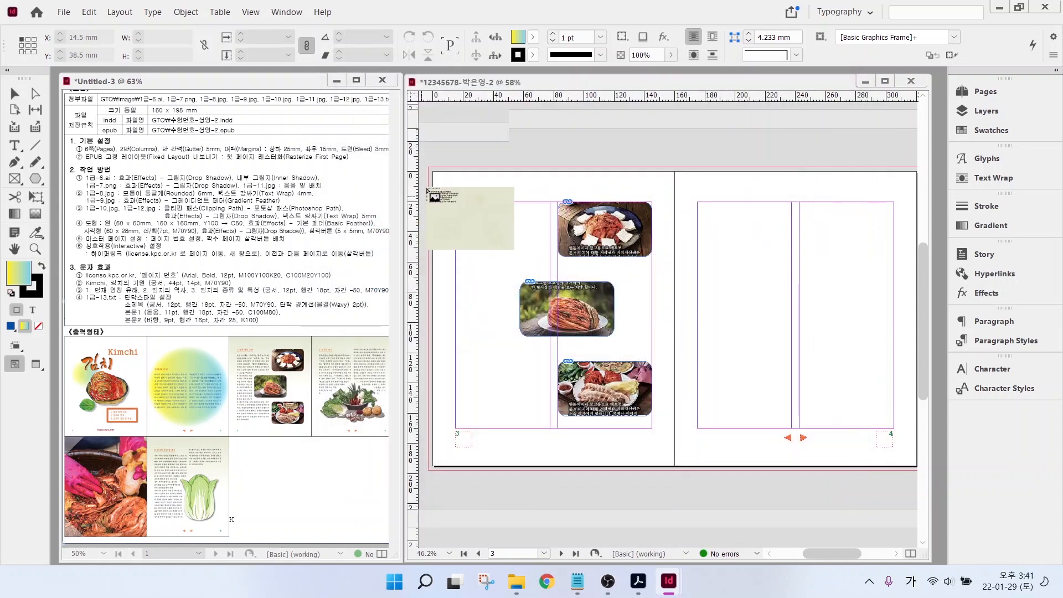
pyautogui.moveTo(430, 168); pyautogui.dragTo(905, 470)
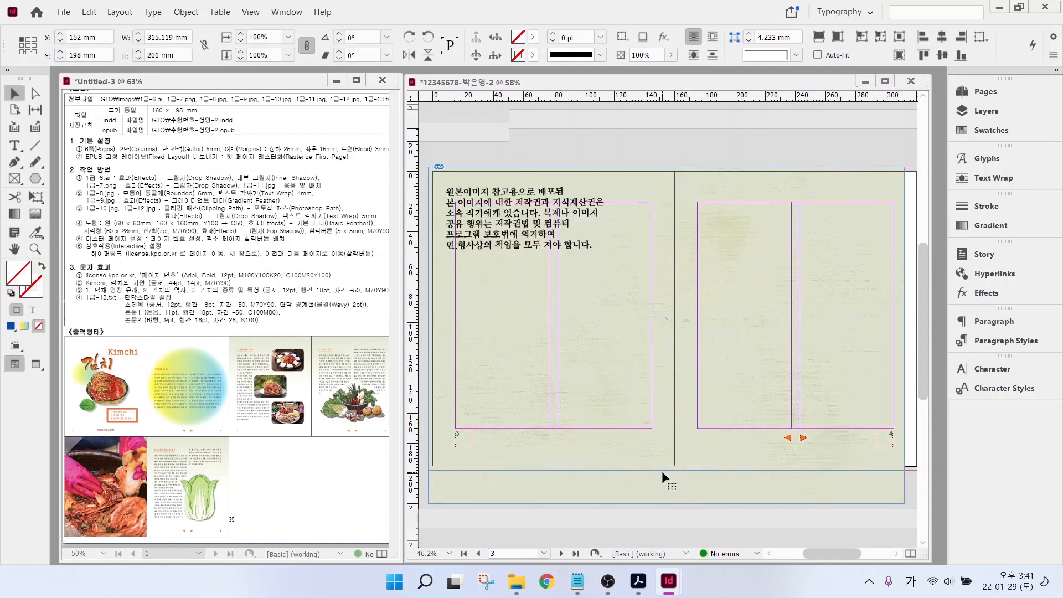
pyautogui.moveTo(736, 418); pyautogui.dragTo(725, 419)
pyautogui.hotkey('ctrl', 'shift', 'a')
pyautogui.click(724, 211)
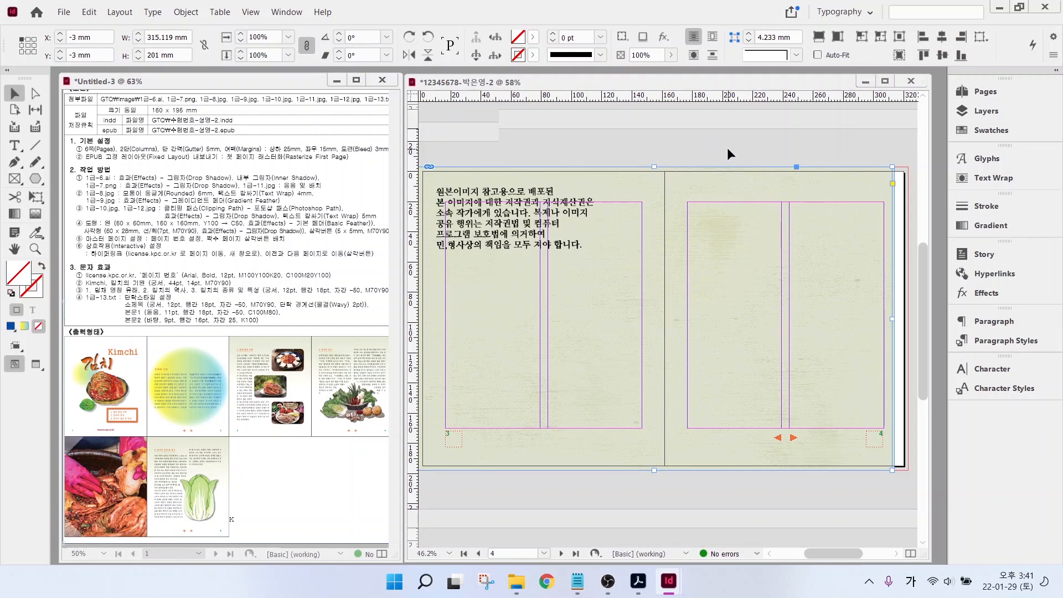
pyautogui.click(717, 161)
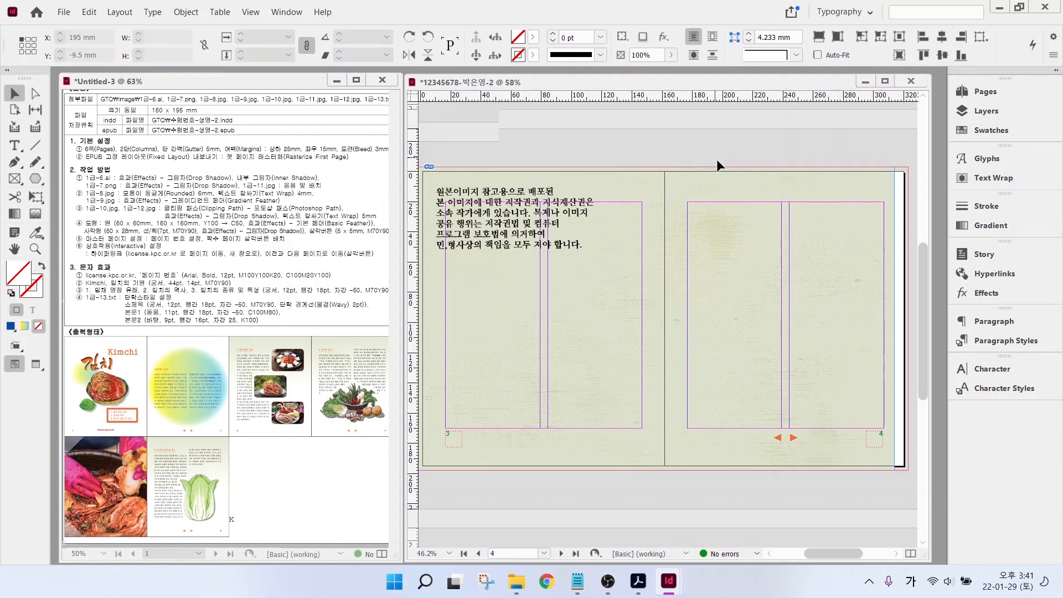
pyautogui.click(721, 188)
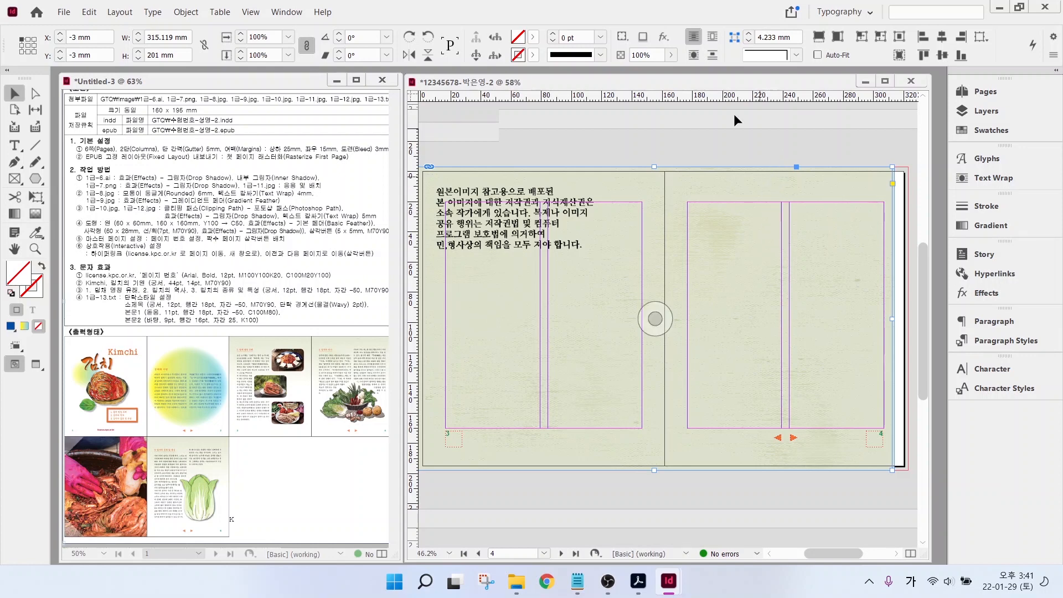
# - Enlarge the background image frame past the spread corner and trim its width to 326 mm
pyautogui.click(719, 139)
pyautogui.click(730, 224)
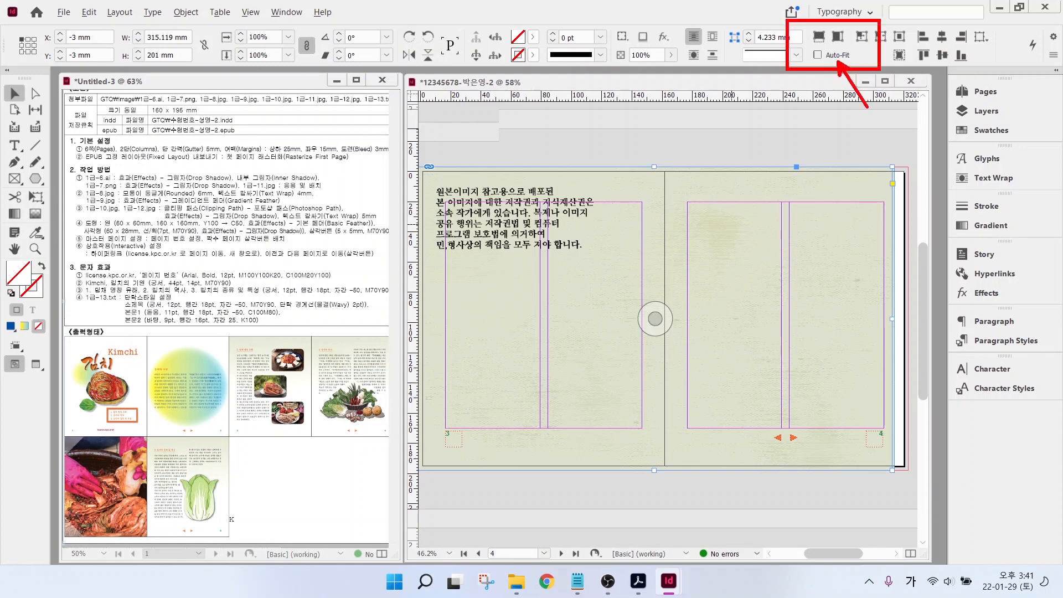
pyautogui.click(818, 55)
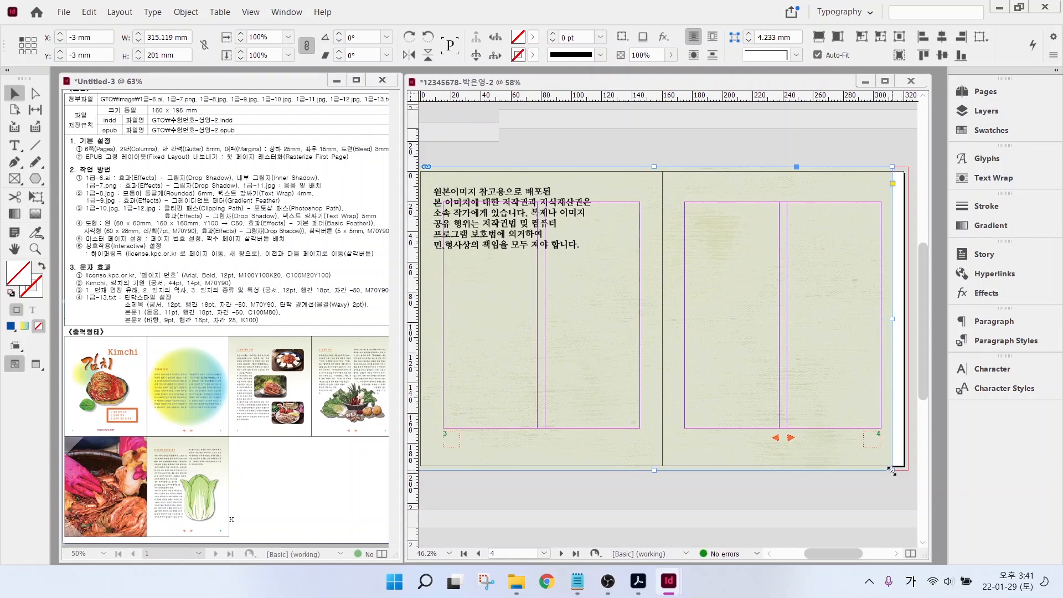
pyautogui.moveTo(892, 472); pyautogui.dragTo(939, 501)
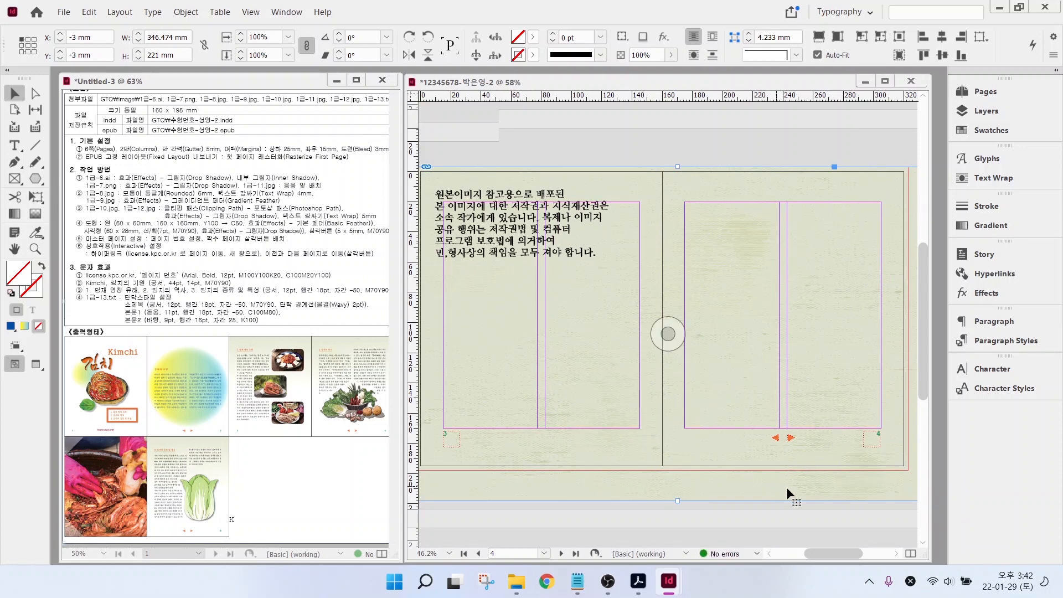
pyautogui.click(819, 55)
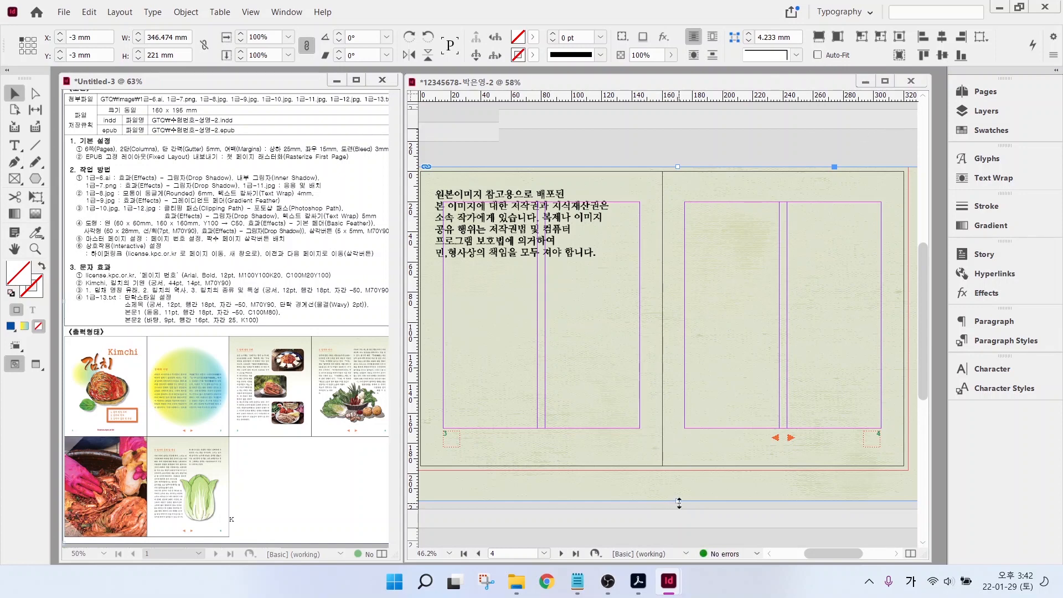
pyautogui.moveTo(672, 501); pyautogui.dragTo(672, 470)
pyautogui.hscroll(3, 672, 470)
pyautogui.moveTo(860, 323); pyautogui.dragTo(853, 323)
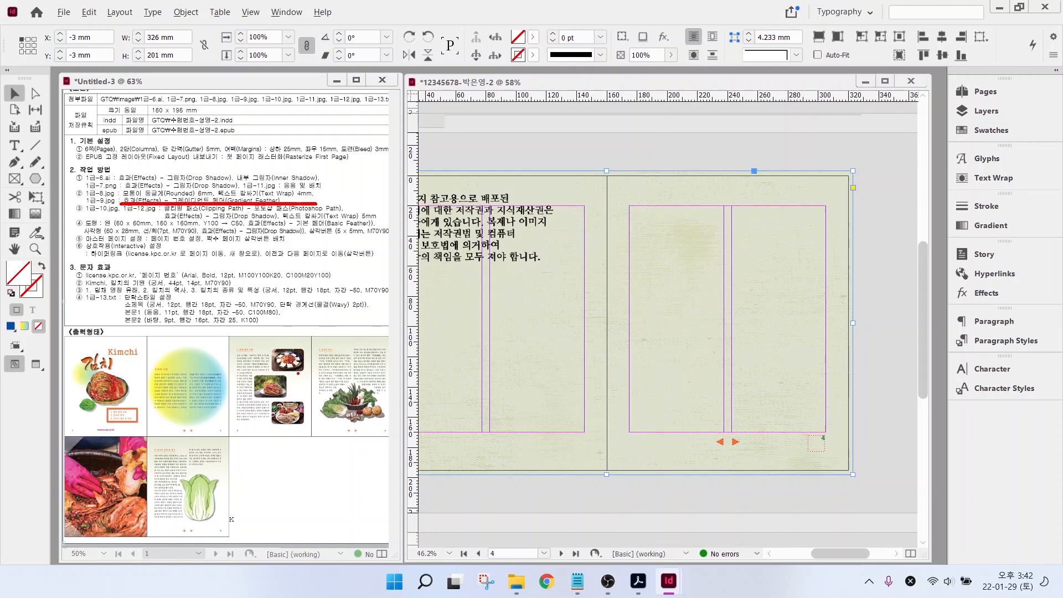
pyautogui.moveTo(369, 364)
pyautogui.mouseDown()
pyautogui.moveTo(326, 370)
pyautogui.moveTo(279, 340)
pyautogui.moveTo(352, 319)
pyautogui.moveTo(355, 382)
pyautogui.mouseUp()
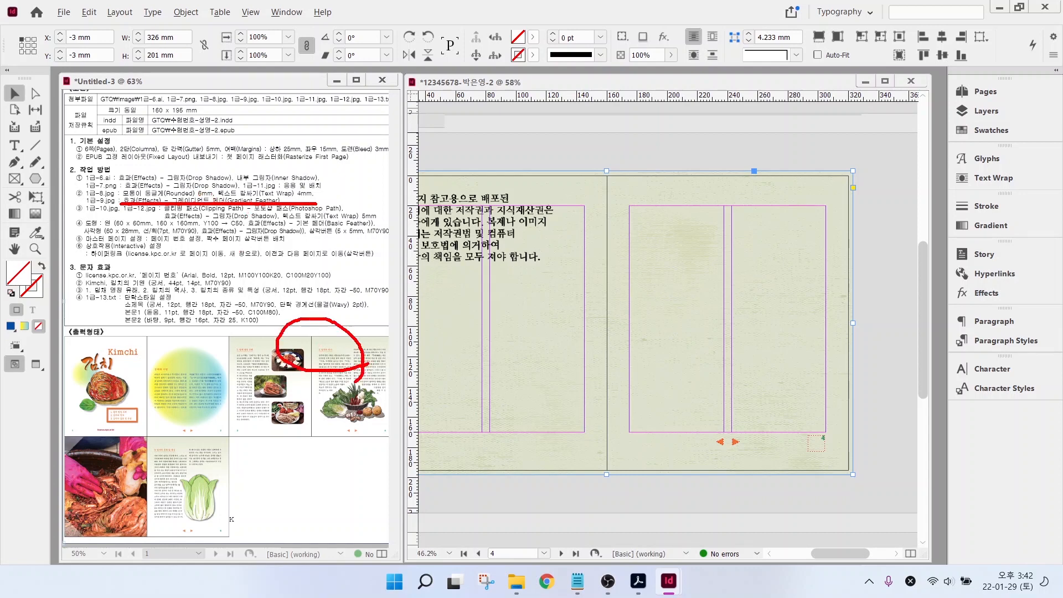
pyautogui.moveTo(364, 438)
pyautogui.mouseDown()
pyautogui.moveTo(296, 444)
pyautogui.moveTo(294, 397)
pyautogui.moveTo(344, 448)
pyautogui.mouseUp()
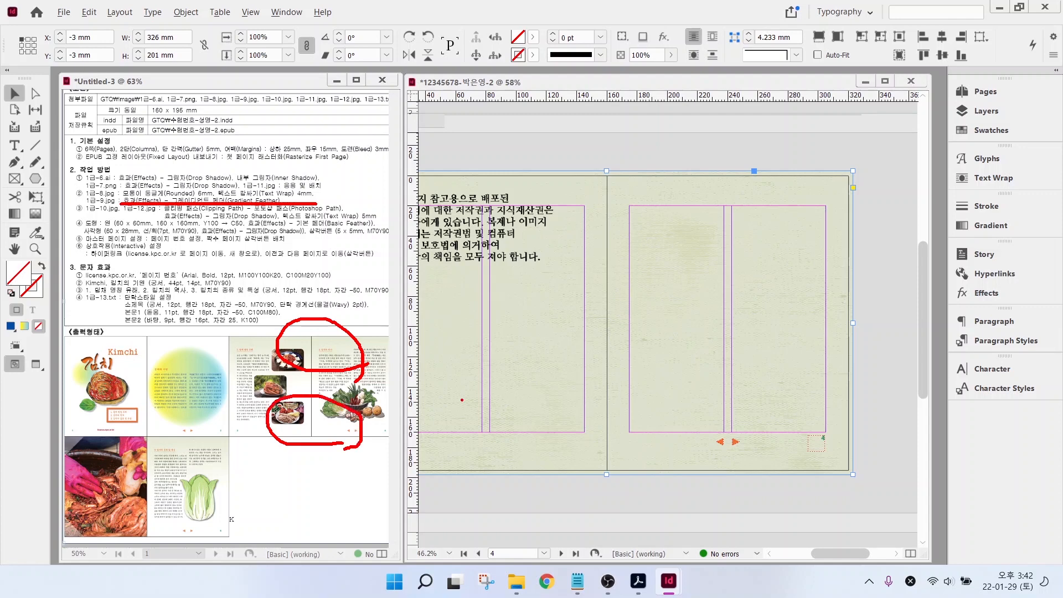
pyautogui.press('Escape')
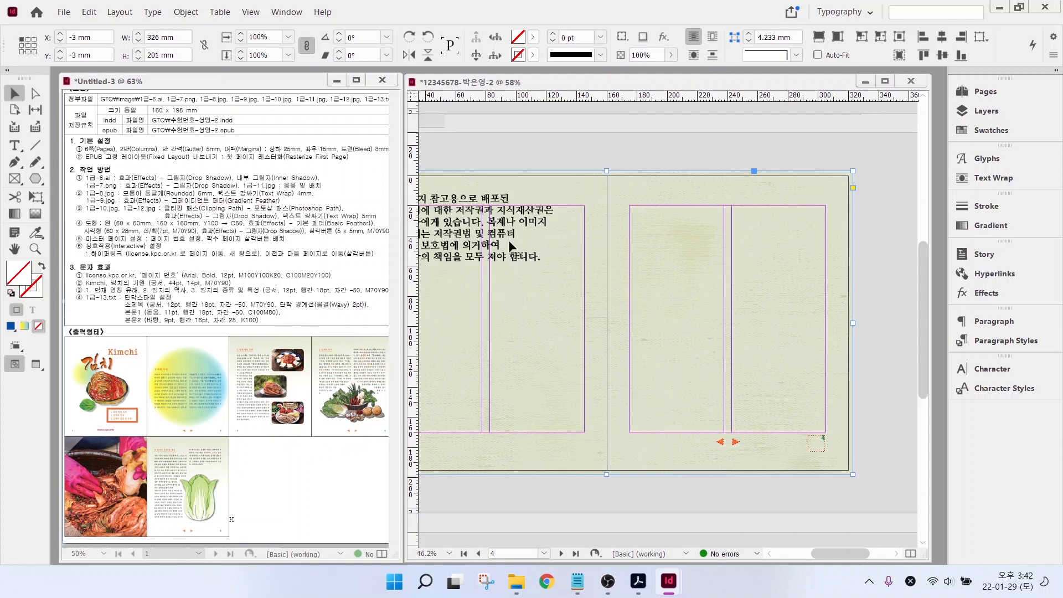
# - Apply a linear gradient feather at a -90° angle to the background image
pyautogui.rightClick(564, 269)
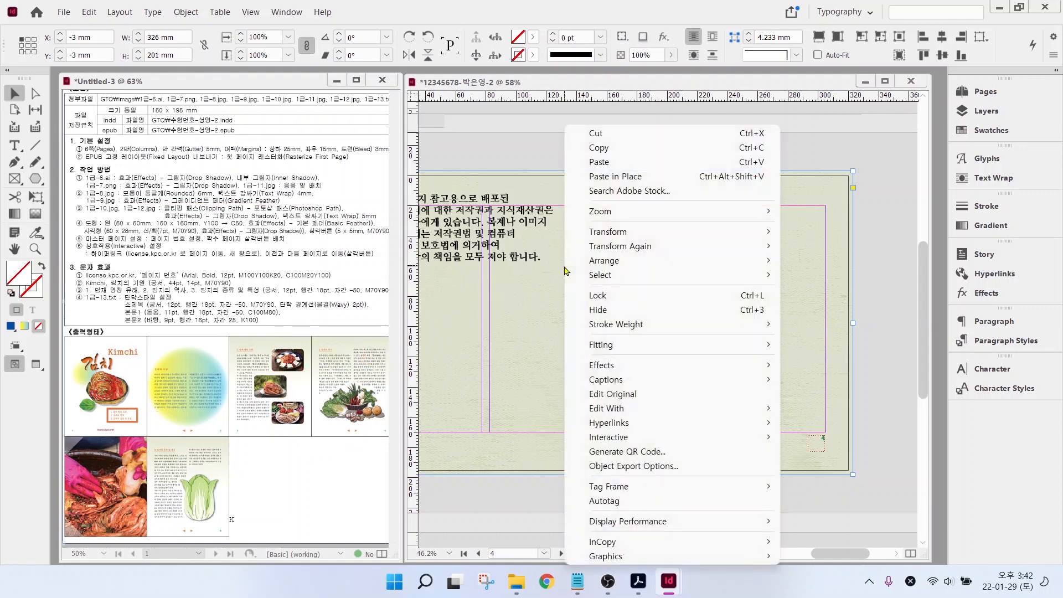
pyautogui.moveTo(598, 366)
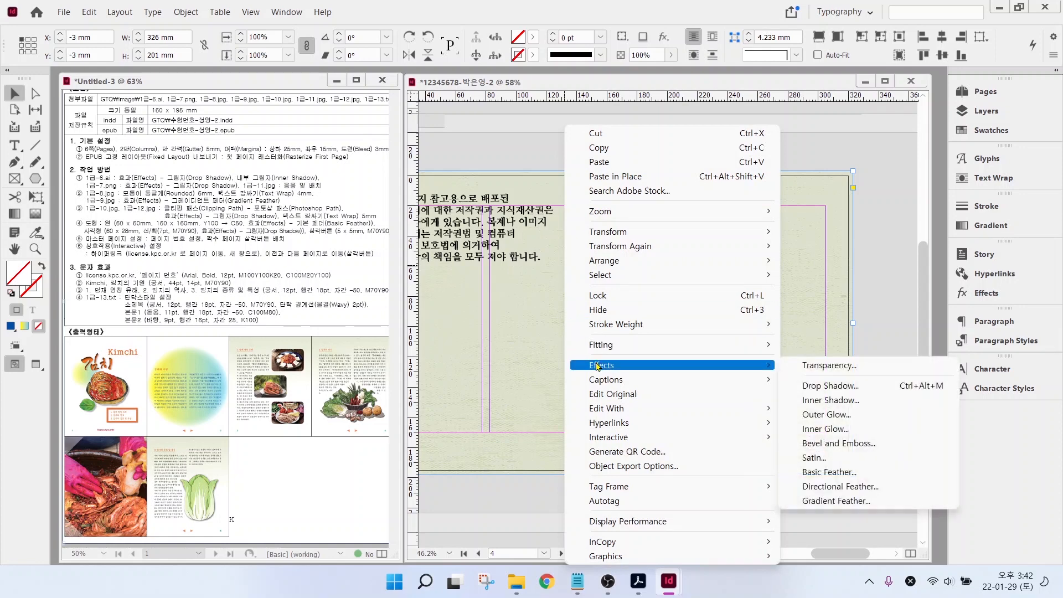
pyautogui.click(820, 501)
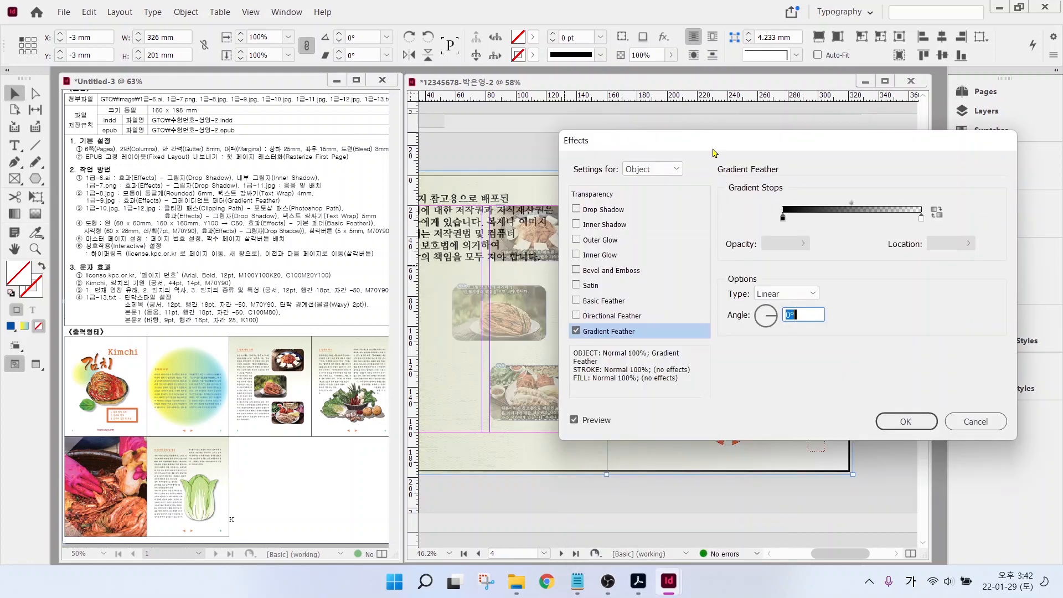
pyautogui.moveTo(714, 150); pyautogui.dragTo(716, 31)
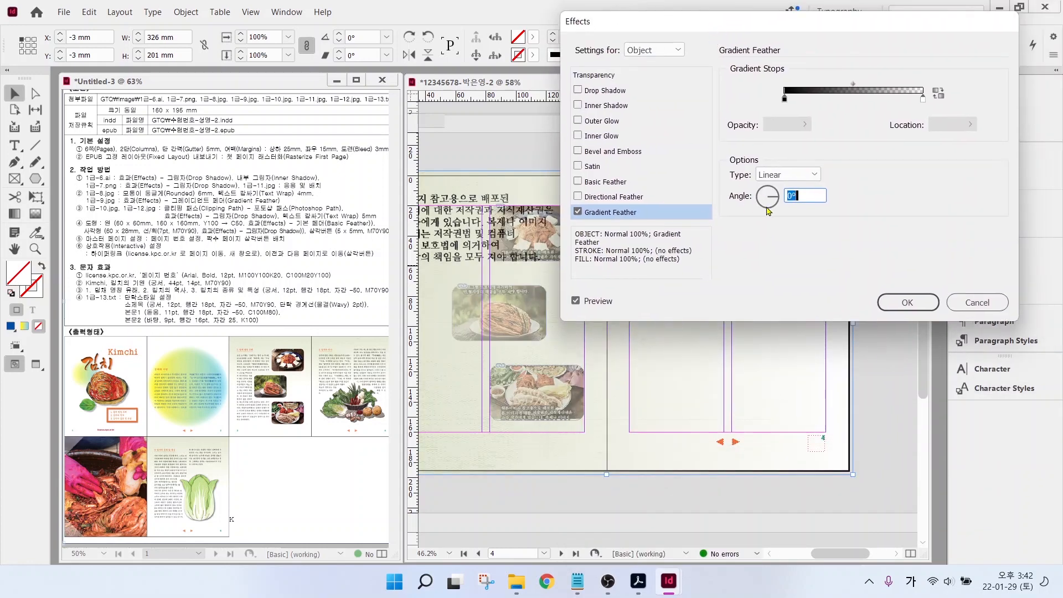
pyautogui.click(767, 187)
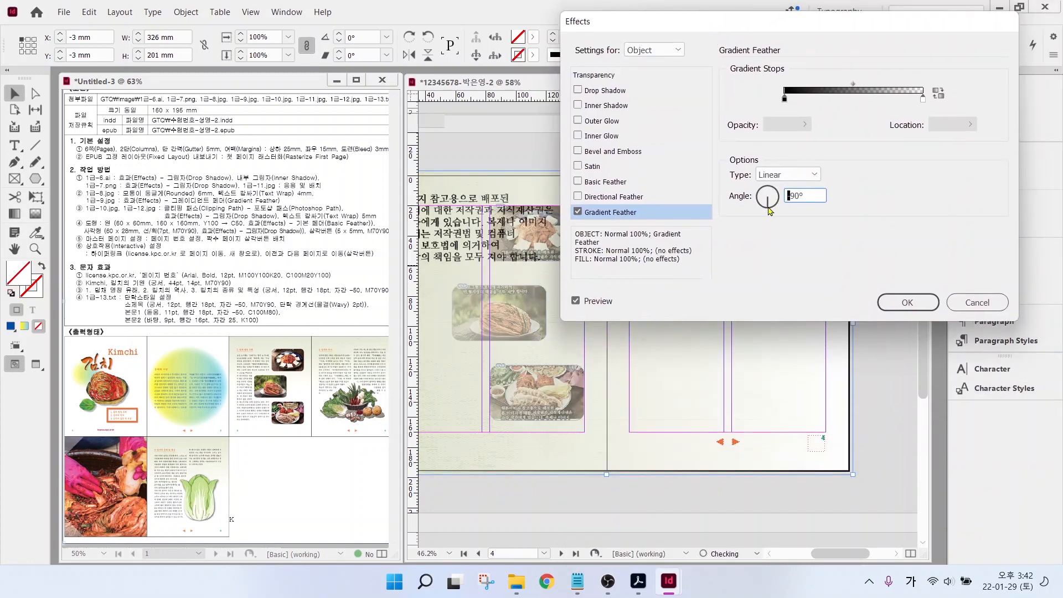
pyautogui.click(912, 301)
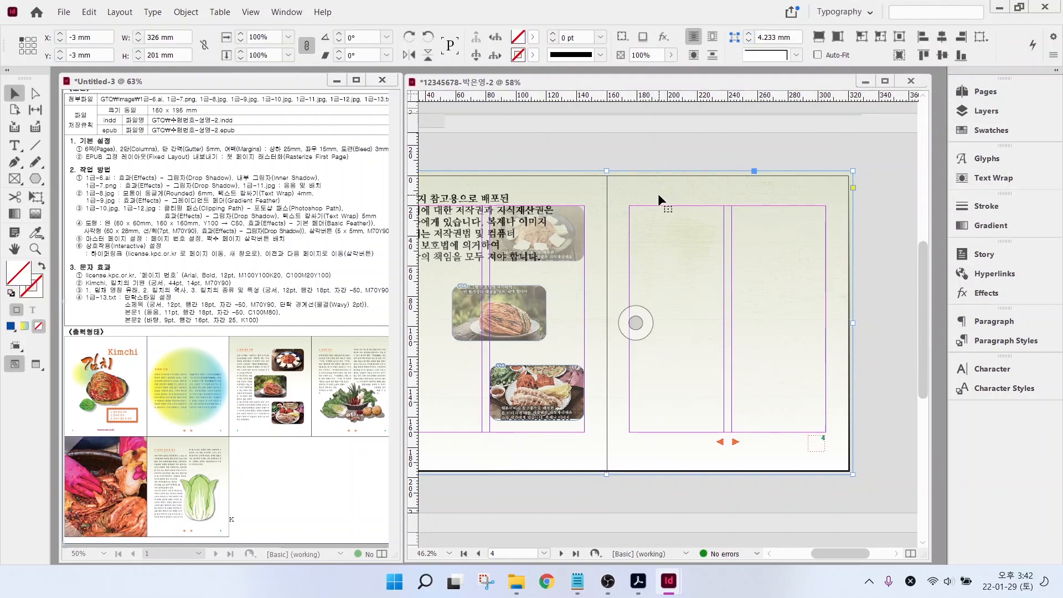
# - Send the background image behind the spread's photos
pyautogui.rightClick(617, 195)
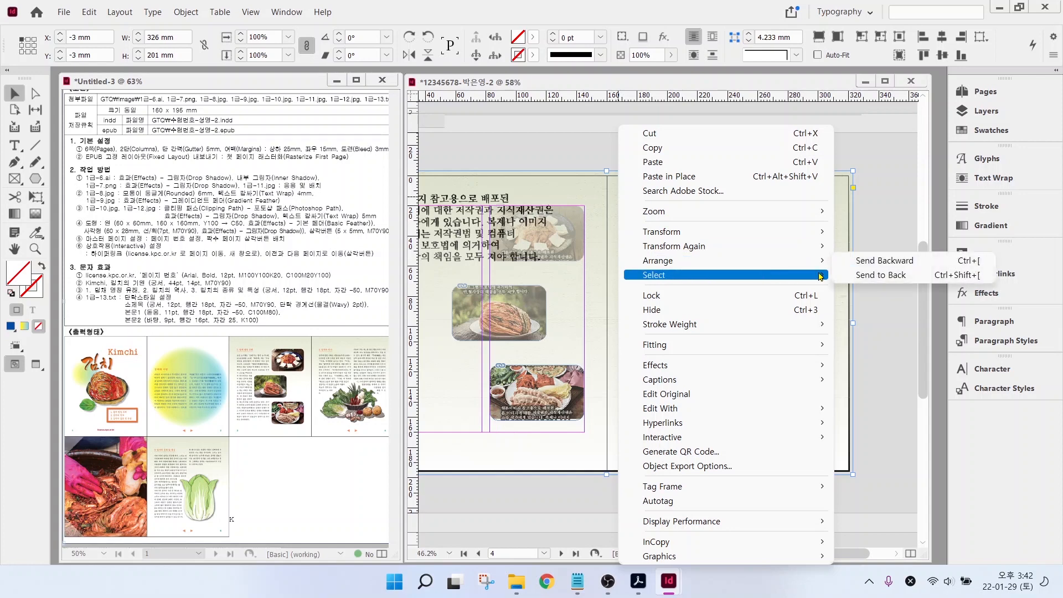
pyautogui.click(881, 275)
pyautogui.click(636, 322)
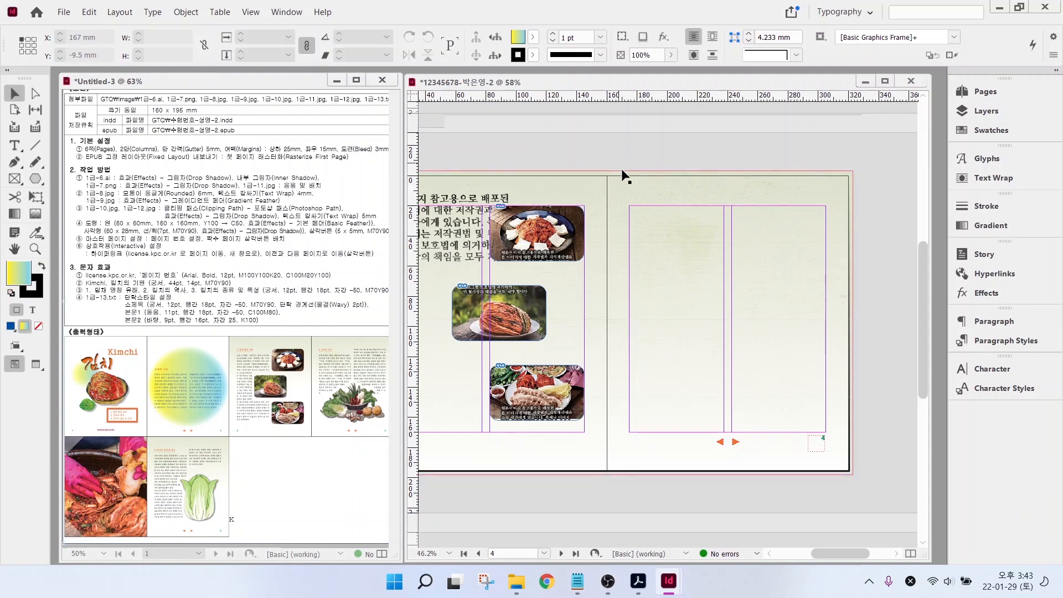
pyautogui.click(181, 13)
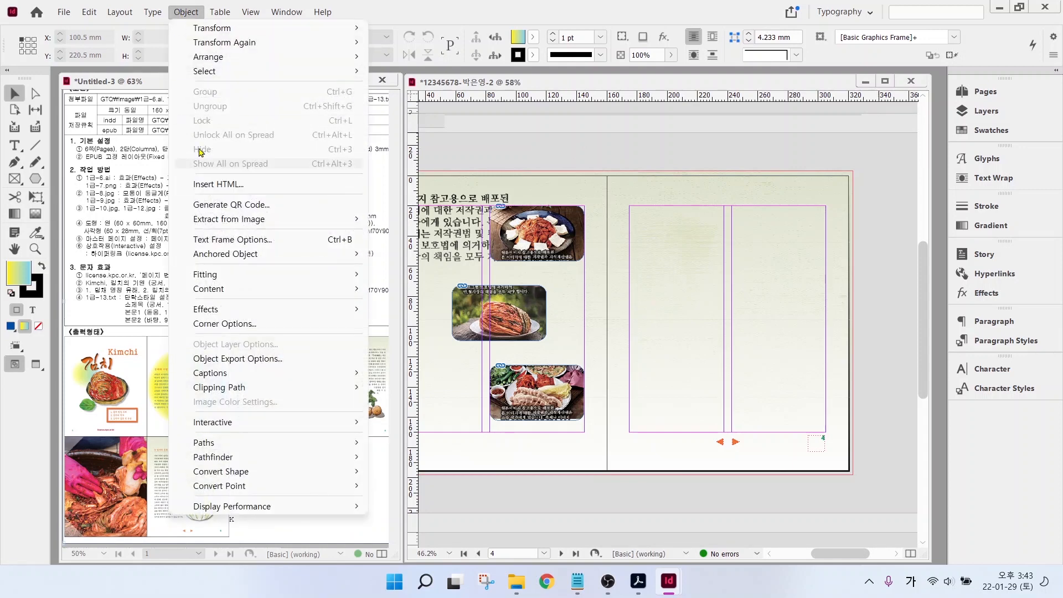
pyautogui.click(580, 151)
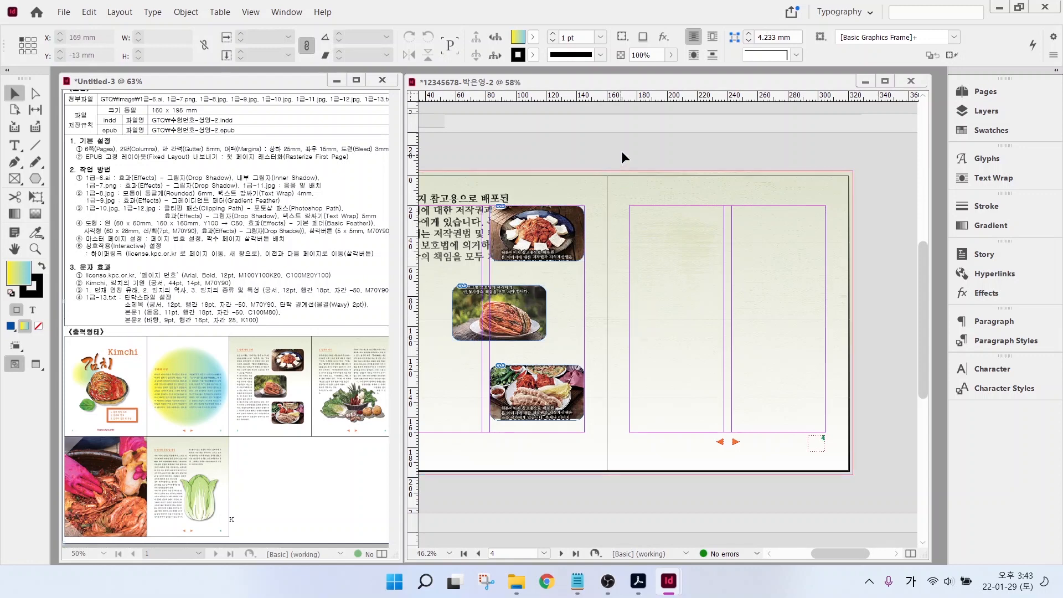
# - Alt-drag a copy of the background frame down onto the next spread
pyautogui.click(663, 197)
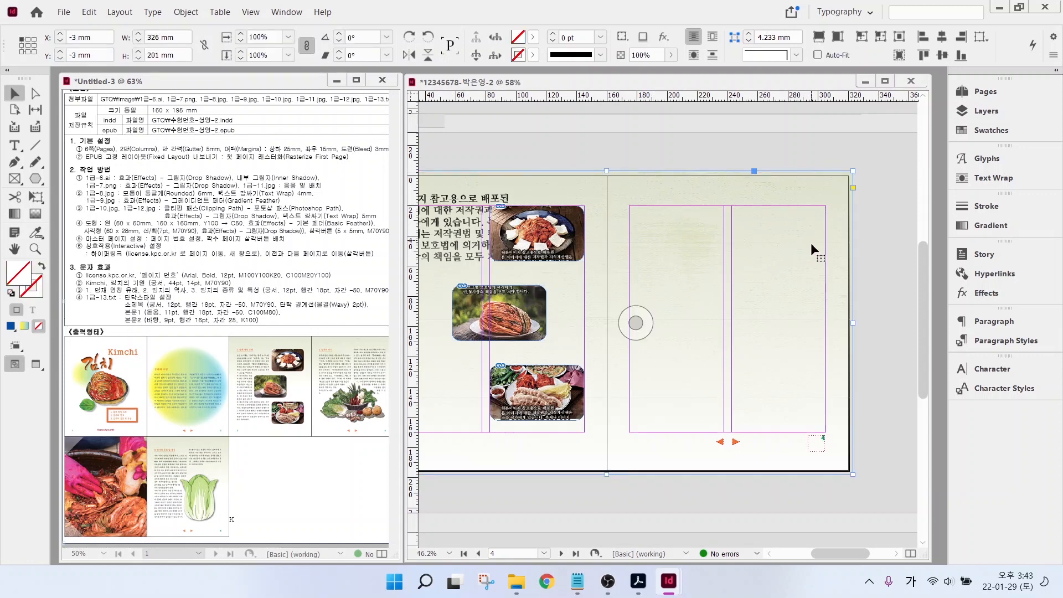
pyautogui.scroll(-1, 805, 249)
pyautogui.scroll(-2, 752, 221)
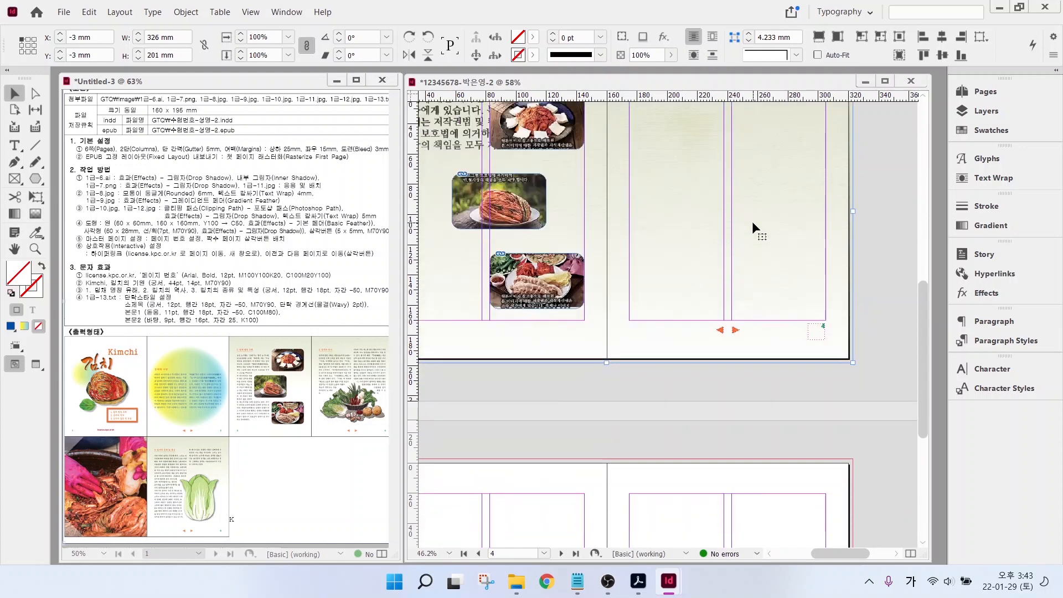
pyautogui.moveTo(693, 147); pyautogui.dragTo(714, 513)
# - Lock both spreads' background frames, then fit pages 3–4 and start placing an image
pyautogui.click(636, 233)
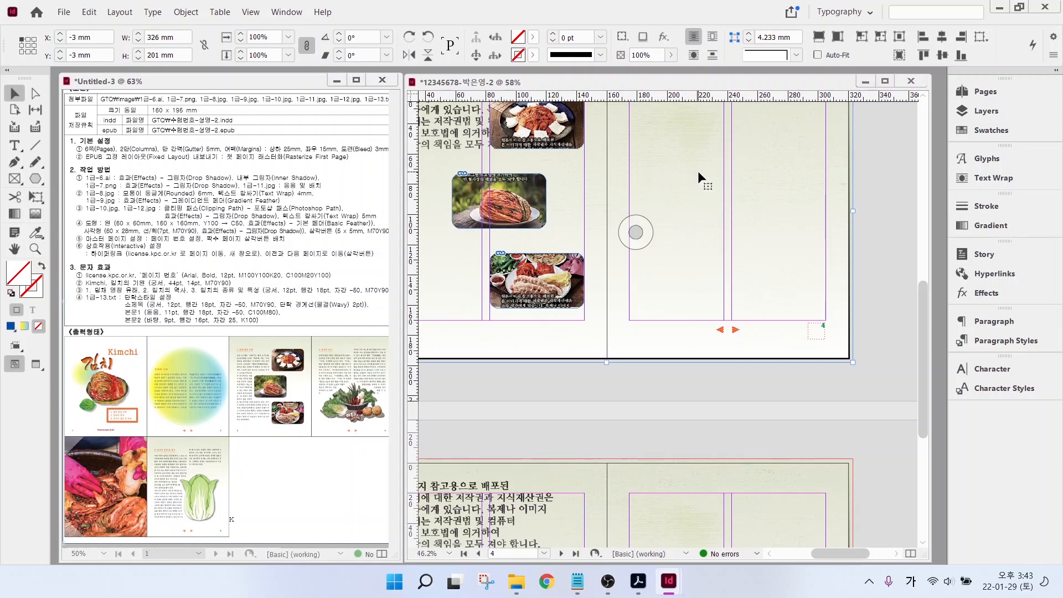
pyautogui.click(185, 12)
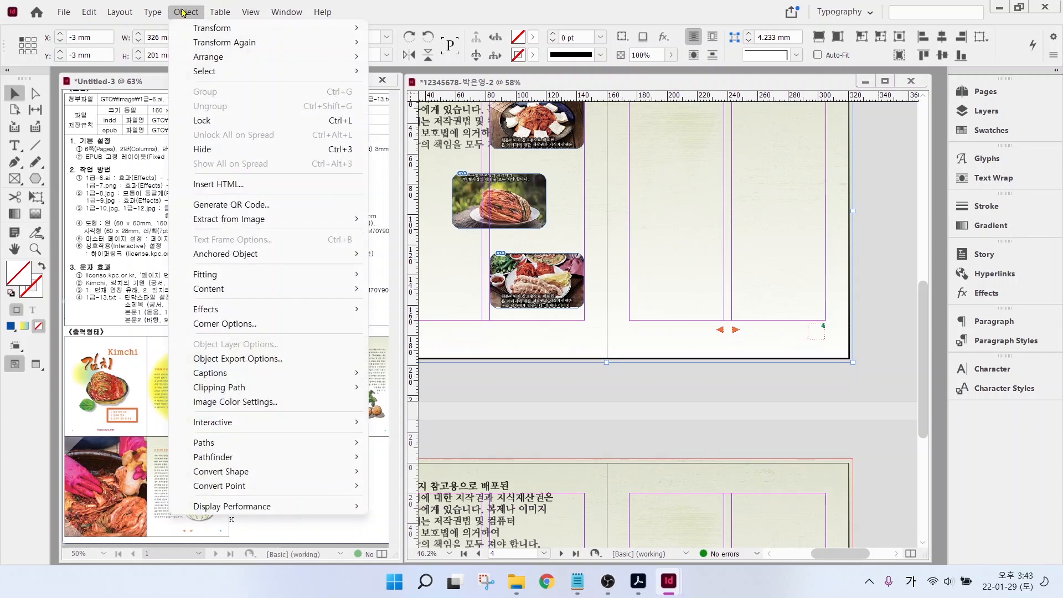
pyautogui.click(215, 120)
pyautogui.click(636, 503)
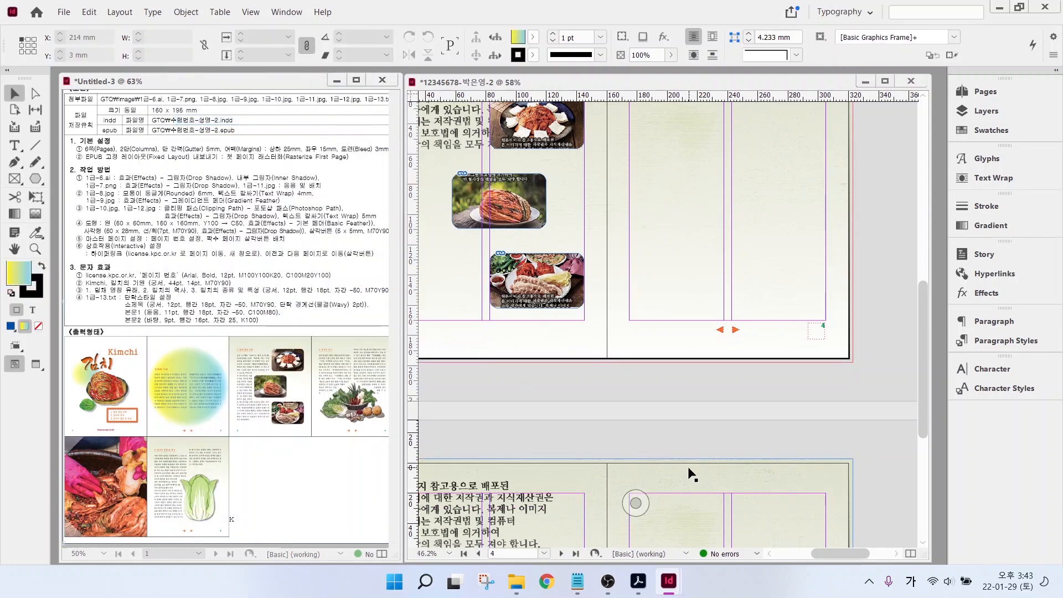
pyautogui.click(186, 12)
pyautogui.click(215, 120)
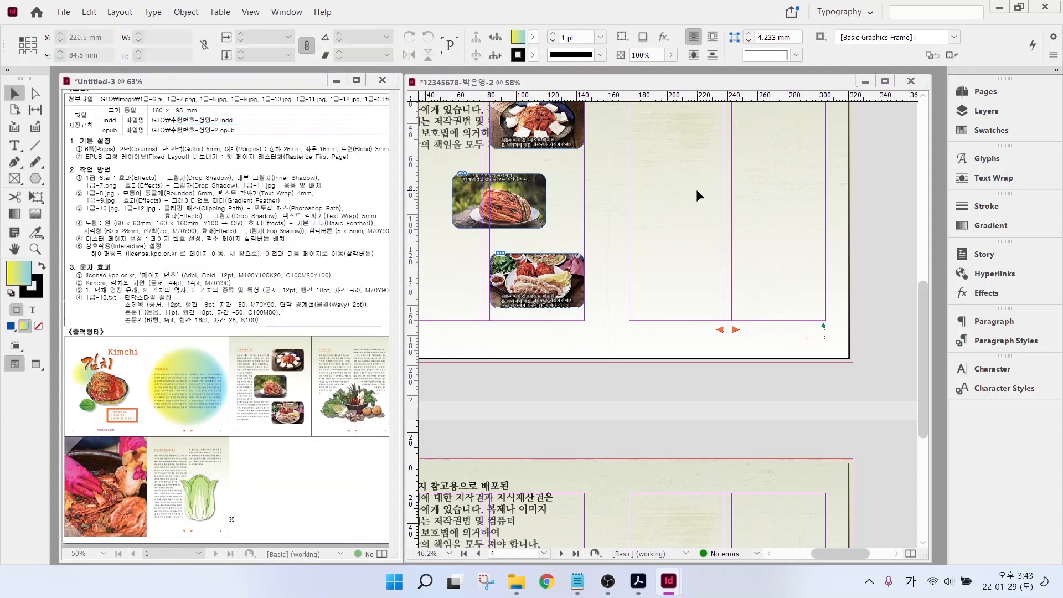
pyautogui.hotkey('ctrl', 'alt', '0')
pyautogui.hotkey('ctrl', 'd')
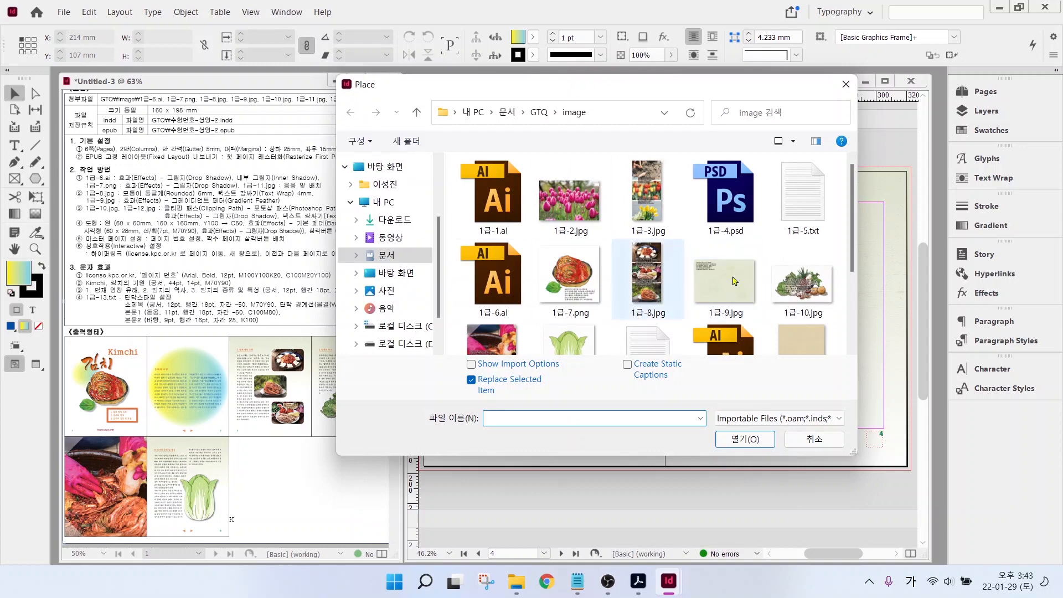
# - Place the 1급-10.jpg vegetables on page 4 and move them down to the bottom margin
pyautogui.click(805, 293)
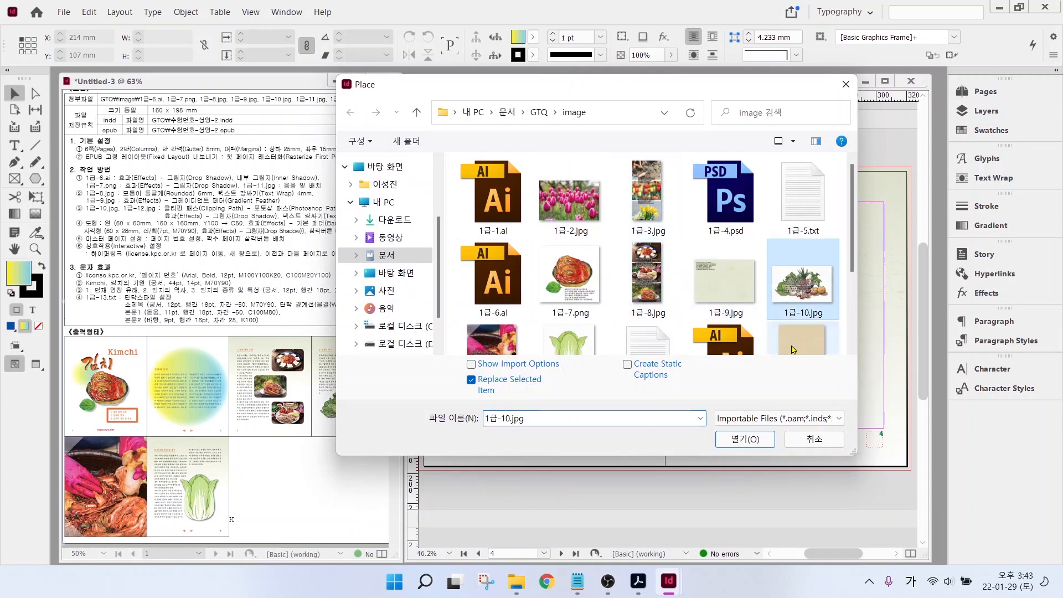
pyautogui.click(757, 438)
pyautogui.moveTo(698, 286); pyautogui.dragTo(879, 405)
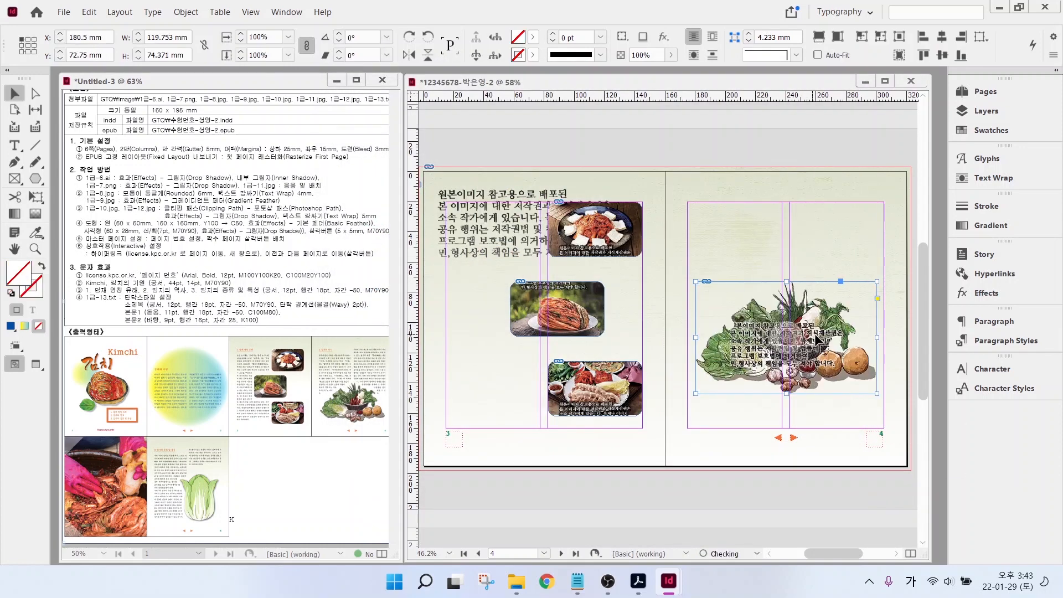
pyautogui.moveTo(830, 343)
pyautogui.mouseDown()
pyautogui.moveTo(826, 374)
pyautogui.moveTo(825, 363)
pyautogui.mouseUp()
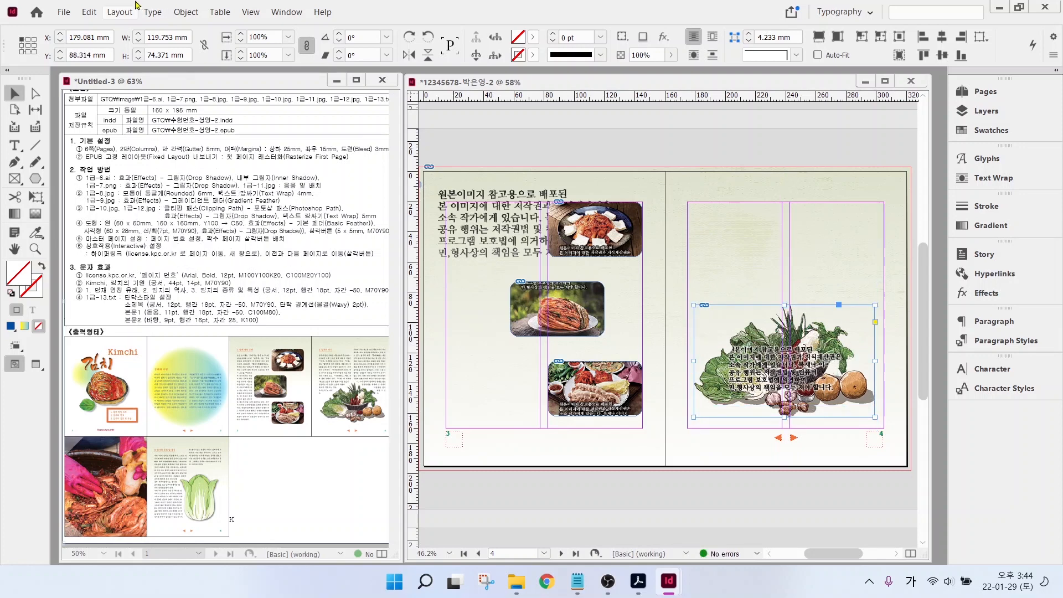
# - Clip the vegetable image to its Photoshop path
pyautogui.click(186, 12)
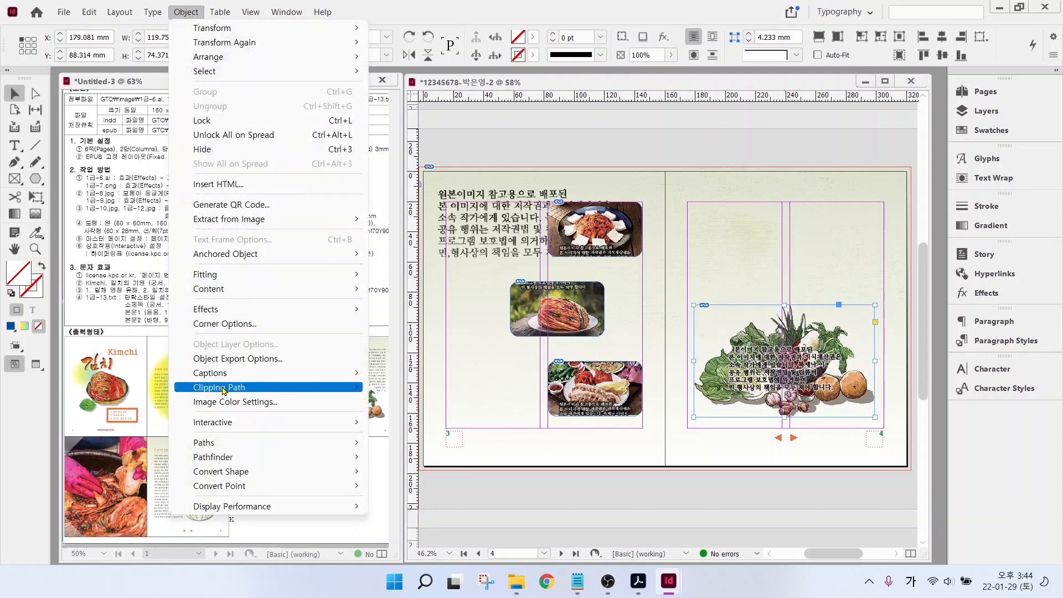
pyautogui.moveTo(224, 389)
pyautogui.click(394, 388)
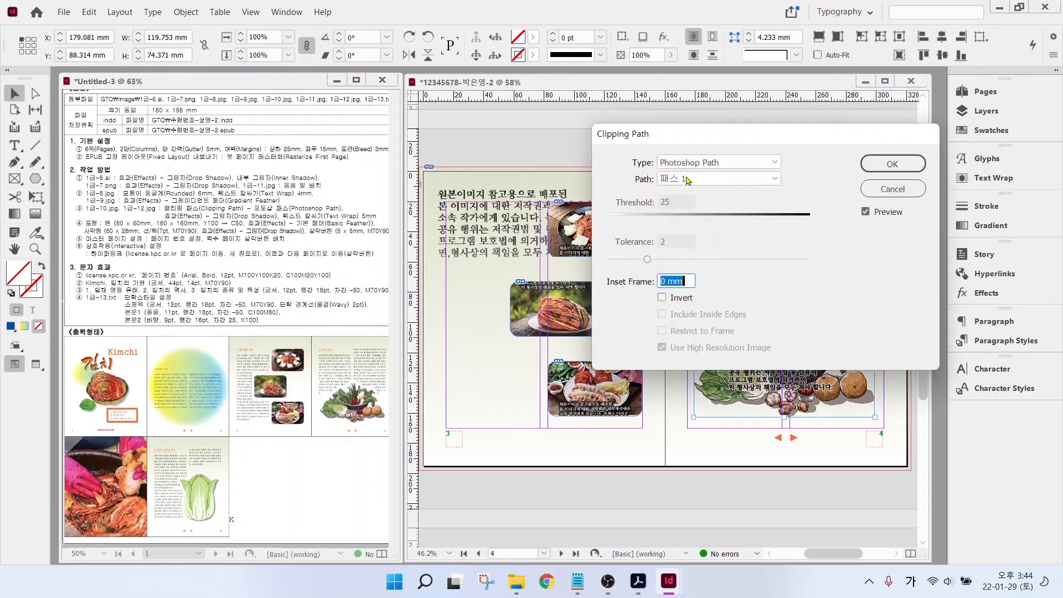
pyautogui.press('ctrl')
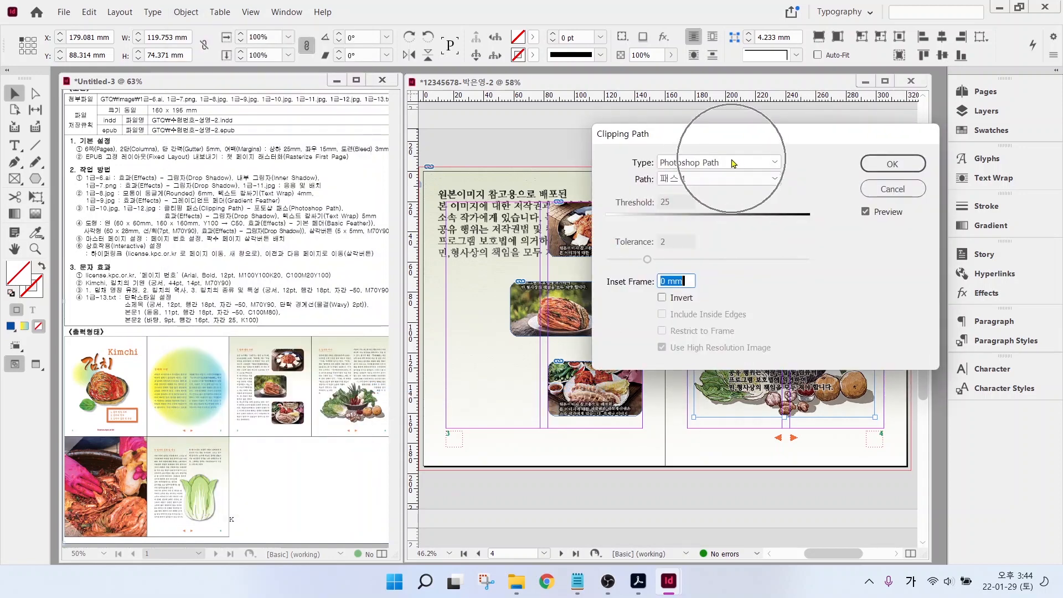
pyautogui.click(862, 167)
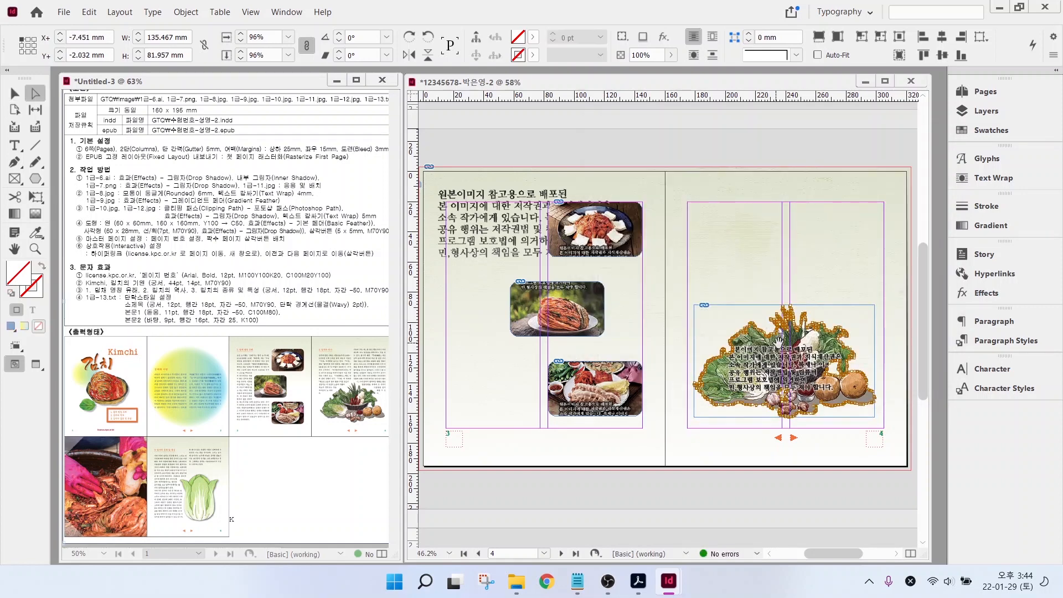
# - Wrap the page text around the vegetables' shape
pyautogui.click(821, 274)
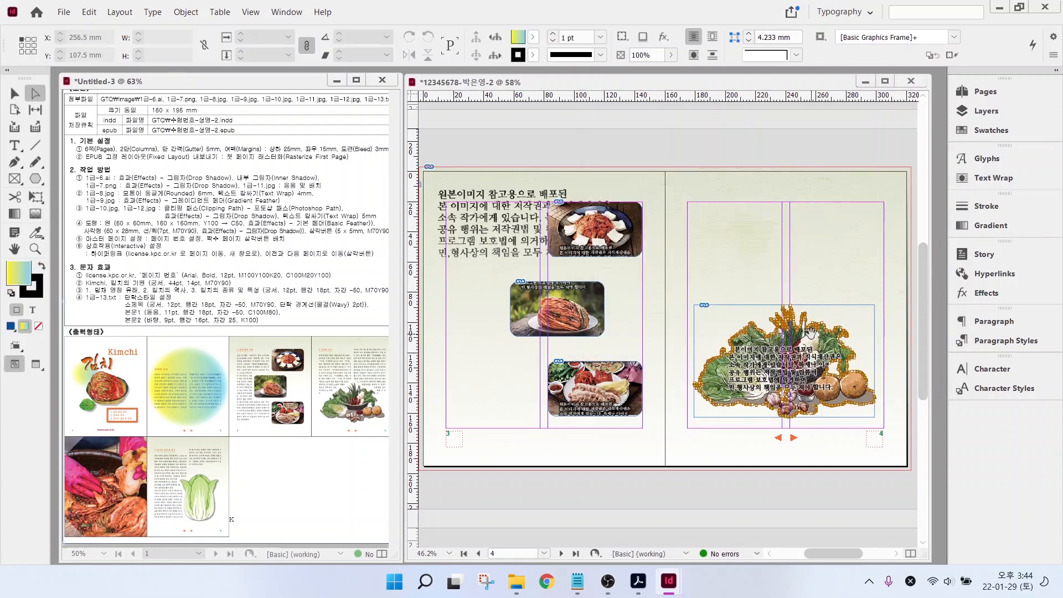
pyautogui.click(811, 333)
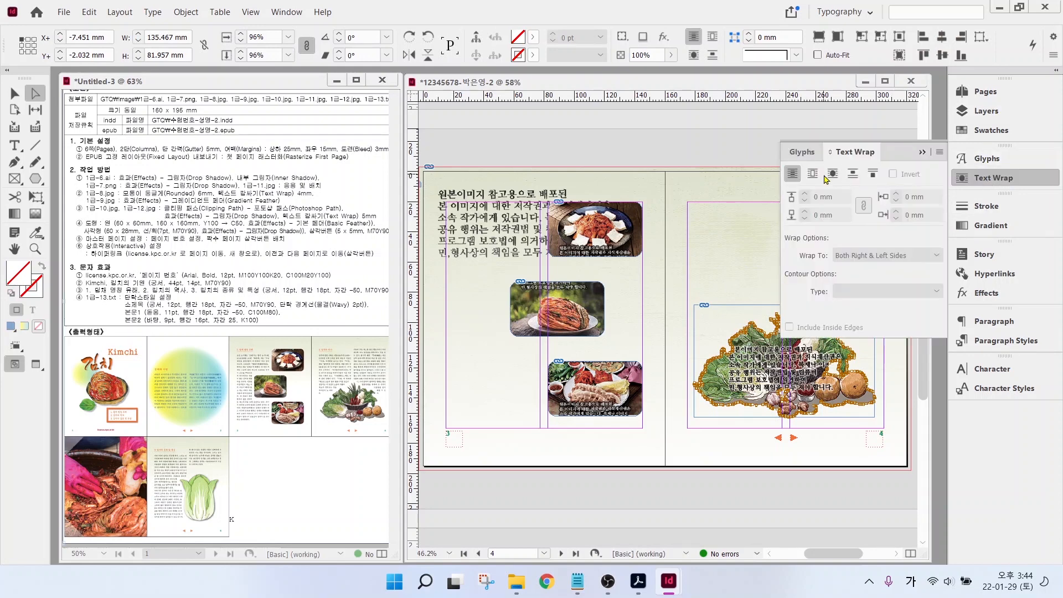
pyautogui.click(833, 175)
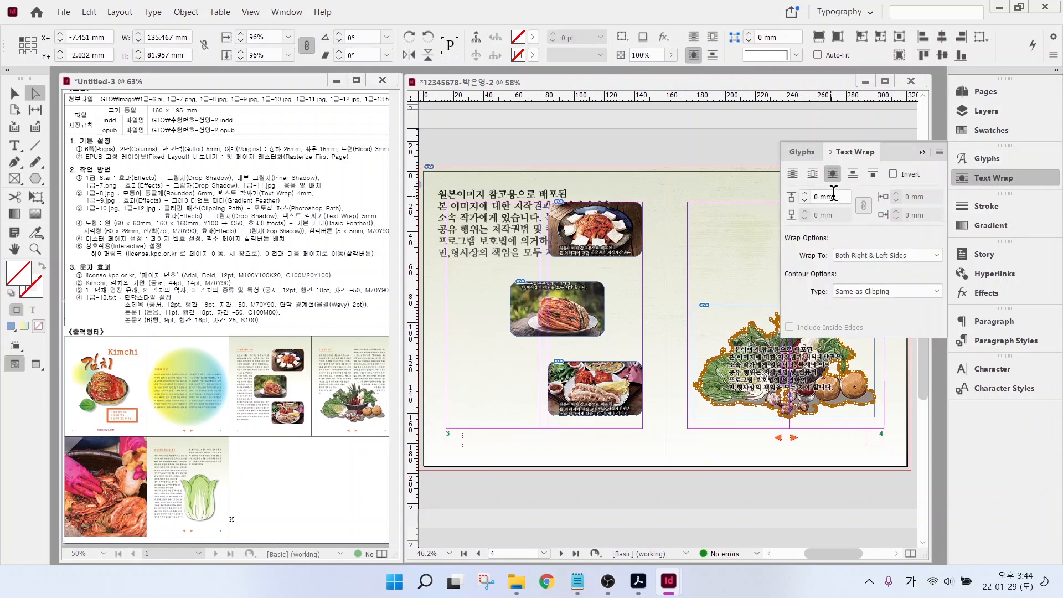
# - Give the vegetable image a 50% drop shadow
pyautogui.rightClick(740, 363)
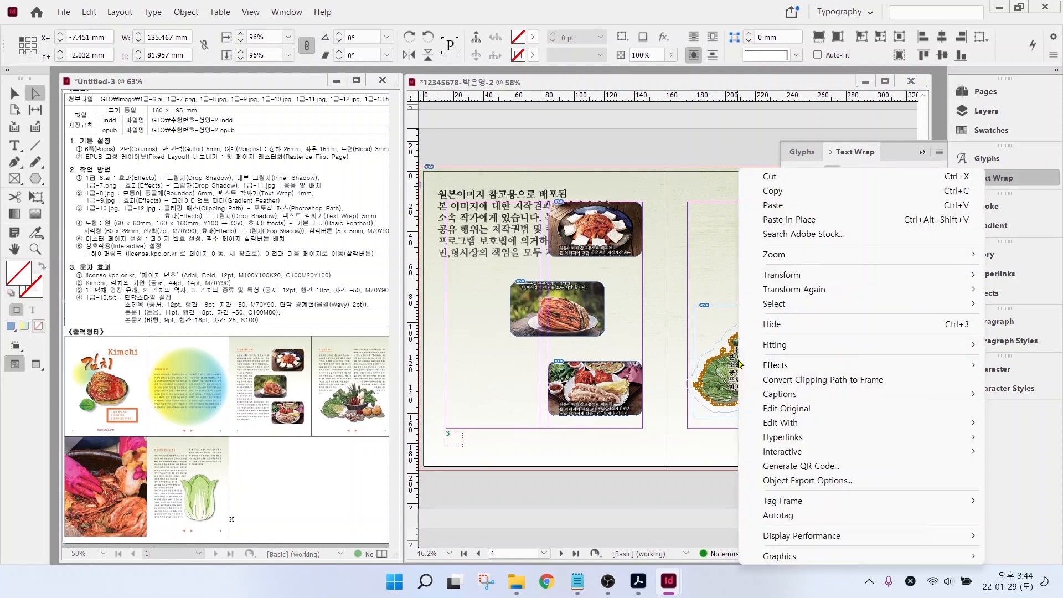
pyautogui.moveTo(745, 364)
pyautogui.click(604, 446)
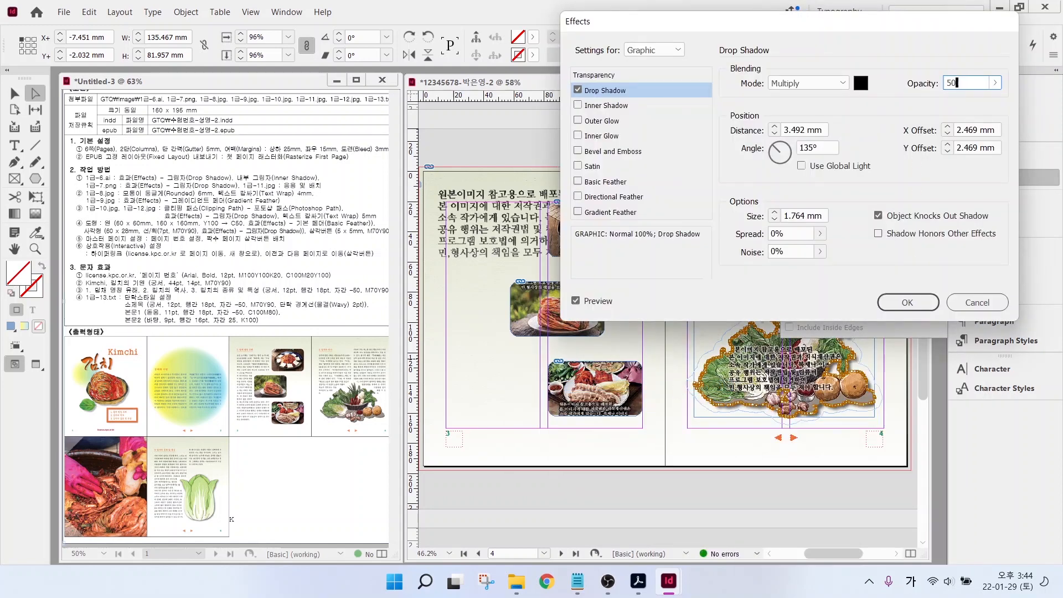
pyautogui.press('Return')
pyautogui.scroll(-8, 665, 344)
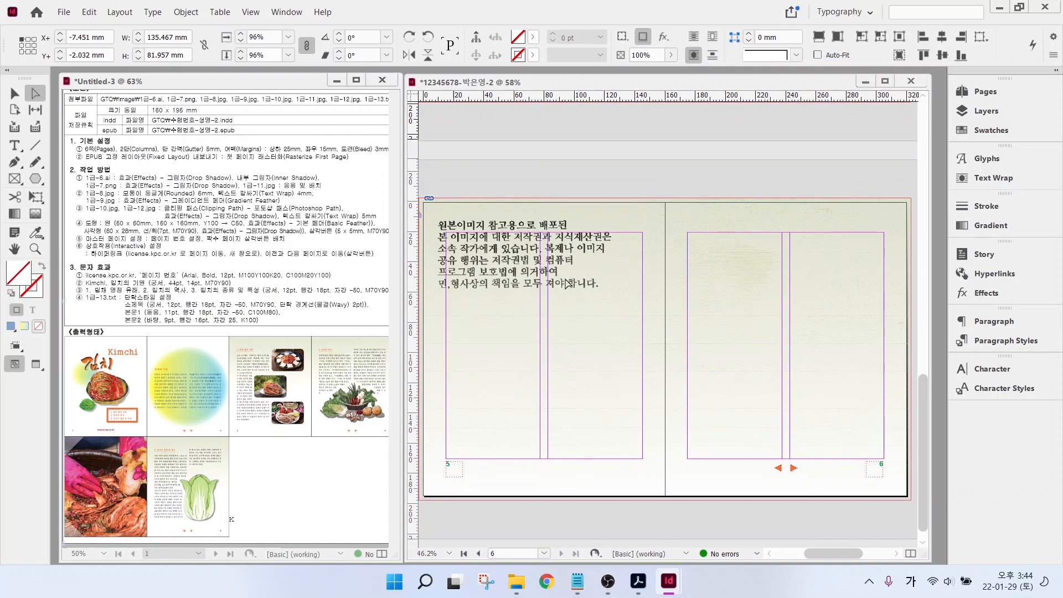
# - Place the kimchi photo 1급-11.jpg filling page 5 from the bleed corner
pyautogui.click(650, 182)
pyautogui.hotkey('ctrl', 'd')
pyautogui.scroll(-2, 704, 244)
pyautogui.doubleClick(487, 310)
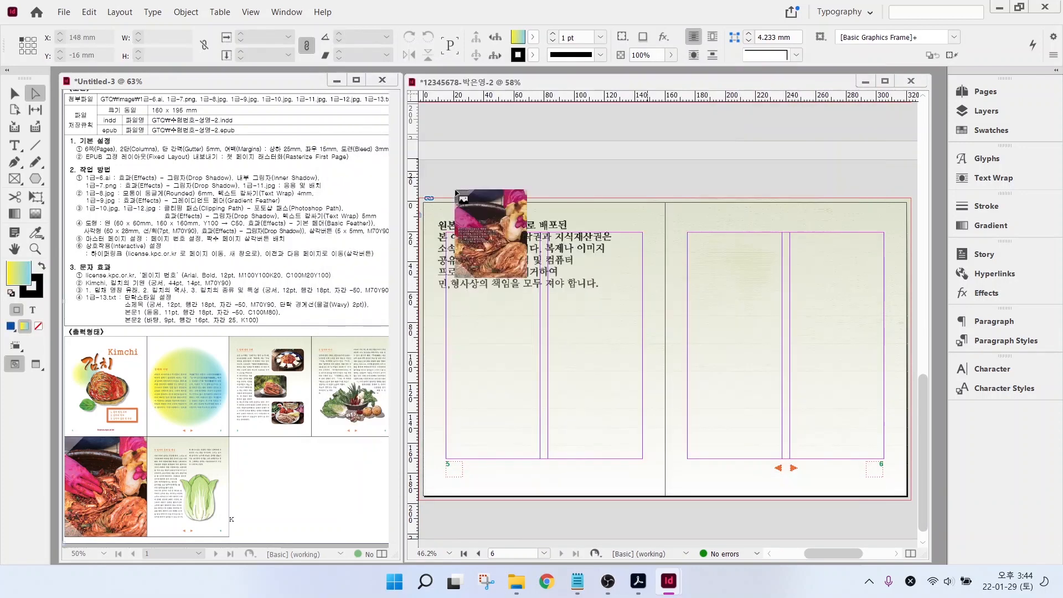
pyautogui.moveTo(420, 198); pyautogui.dragTo(665, 497)
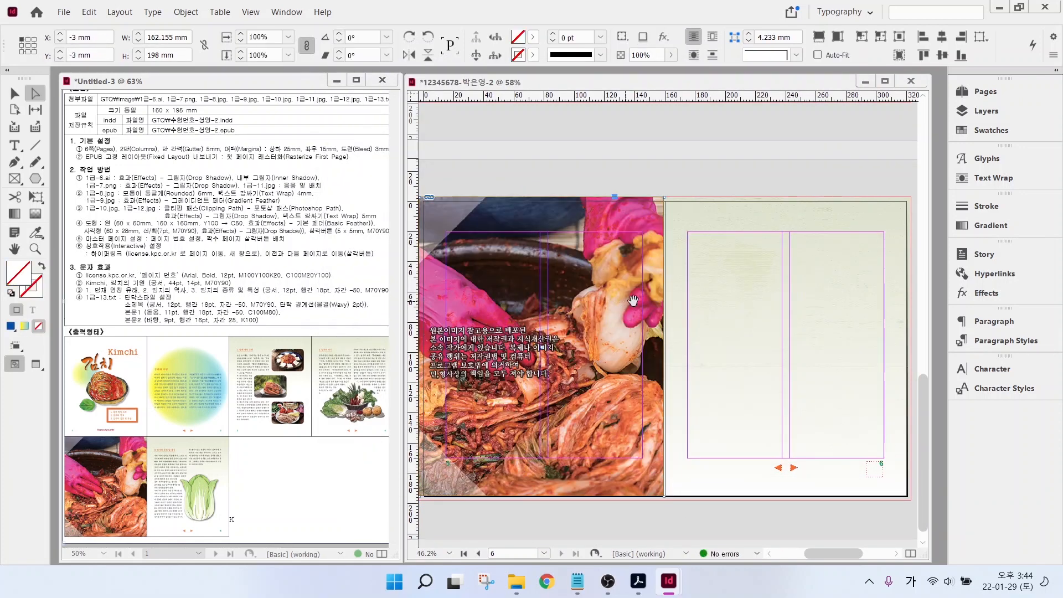
pyautogui.moveTo(631, 225)
pyautogui.mouseDown()
pyautogui.moveTo(645, 265)
pyautogui.moveTo(636, 230)
pyautogui.mouseUp()
pyautogui.click(558, 151)
# - Place the cabbage image on page 6, moved up-right, with automatic fitting on
pyautogui.hotkey('ctrl', 'd')
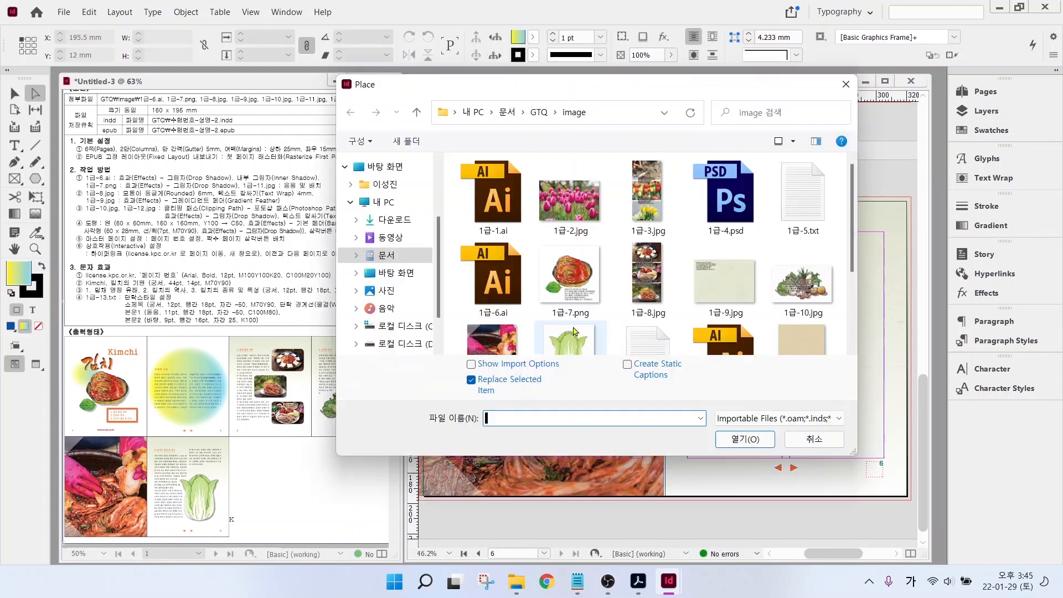
pyautogui.scroll(-2, 664, 294)
pyautogui.doubleClick(570, 310)
pyautogui.moveTo(729, 350); pyautogui.dragTo(825, 469)
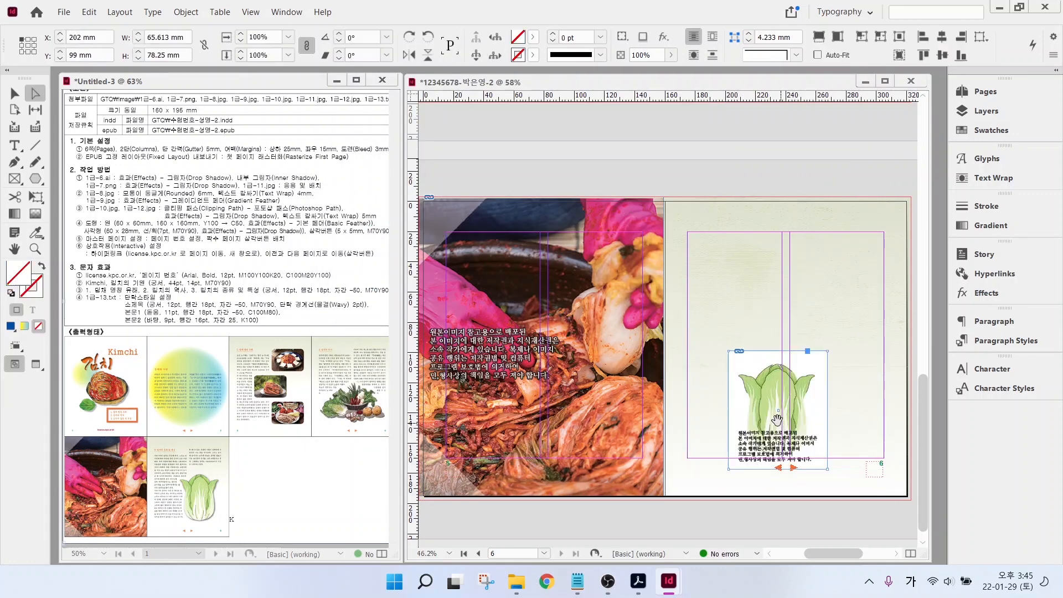
pyautogui.press('v')
pyautogui.moveTo(800, 360); pyautogui.dragTo(877, 309)
pyautogui.click(817, 55)
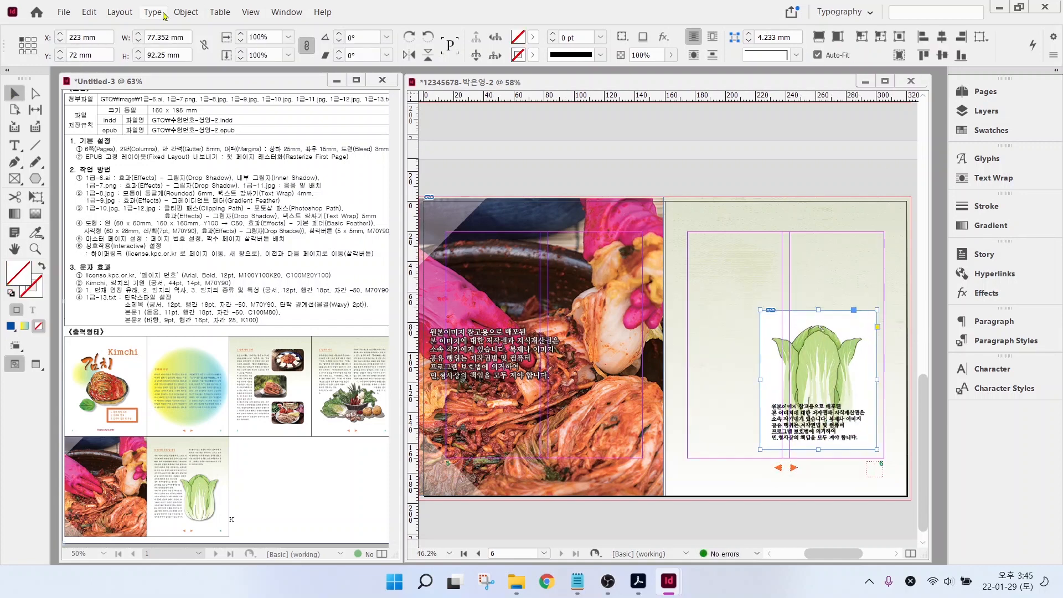
# - Clip the cabbage image to its Photoshop path
pyautogui.click(185, 12)
pyautogui.moveTo(310, 387)
pyautogui.click(399, 387)
pyautogui.click(720, 162)
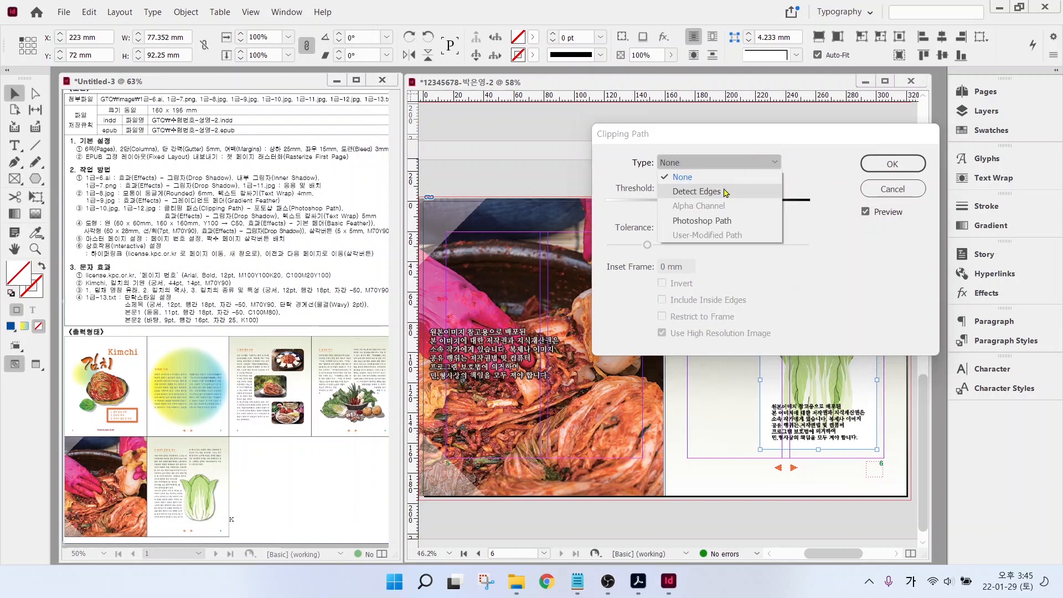
pyautogui.click(720, 220)
pyautogui.click(892, 164)
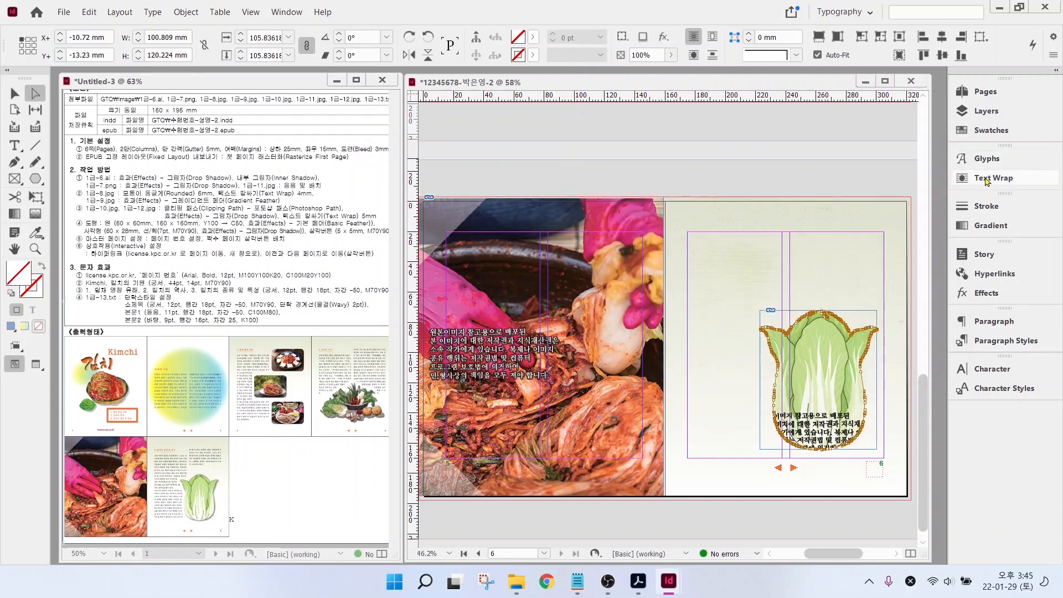
# - Wrap text around the cabbage's shape with a 5 mm offset
pyautogui.click(994, 177)
pyautogui.click(832, 173)
pyautogui.write('5')
pyautogui.press('Return')
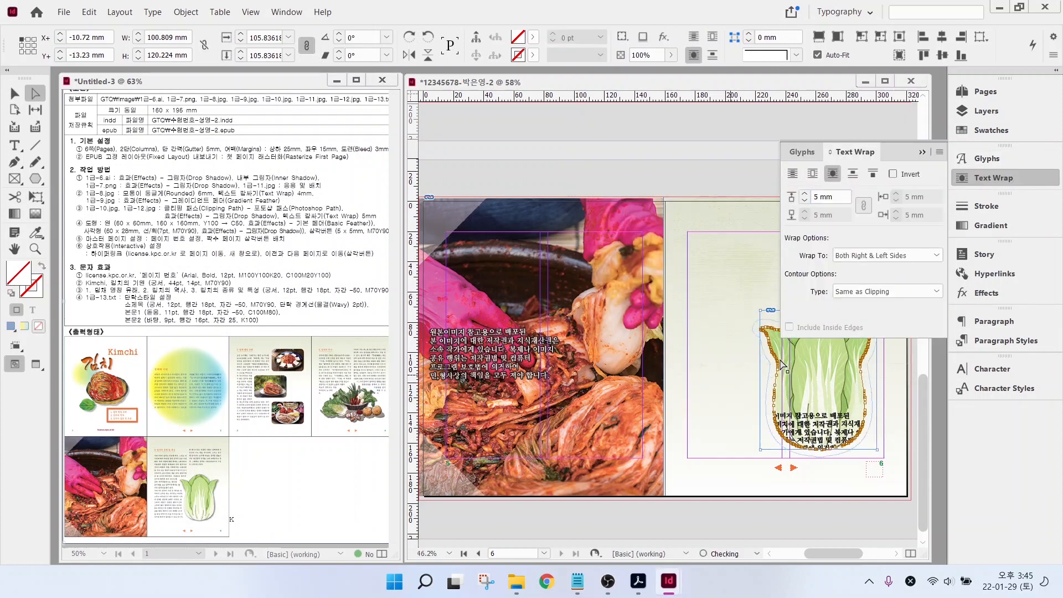
# - Add a drop shadow to the cabbage image
pyautogui.rightClick(820, 362)
pyautogui.moveTo(848, 368)
pyautogui.click(755, 386)
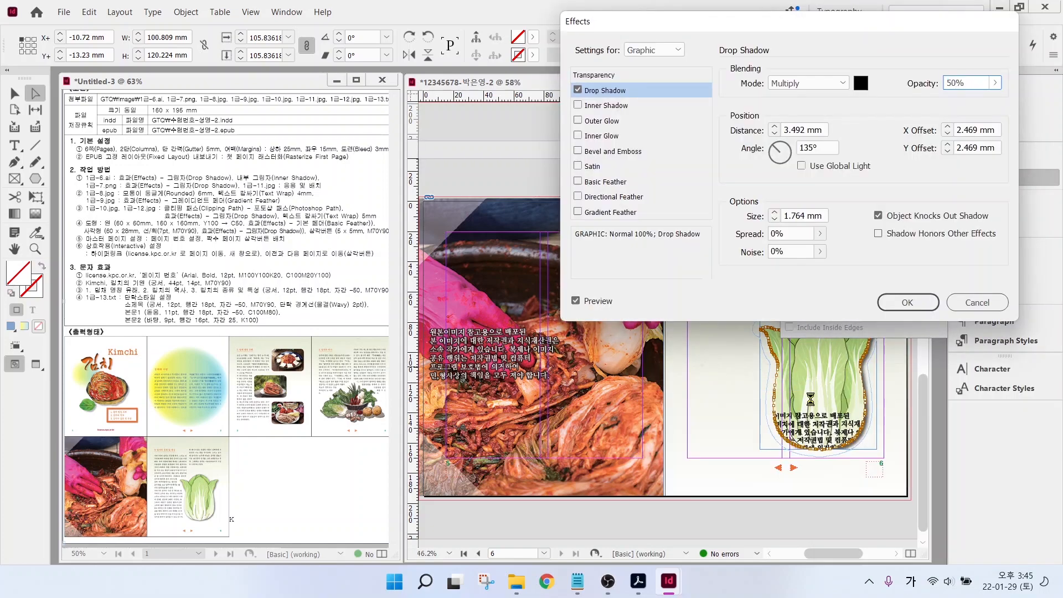
pyautogui.click(908, 301)
pyautogui.click(828, 335)
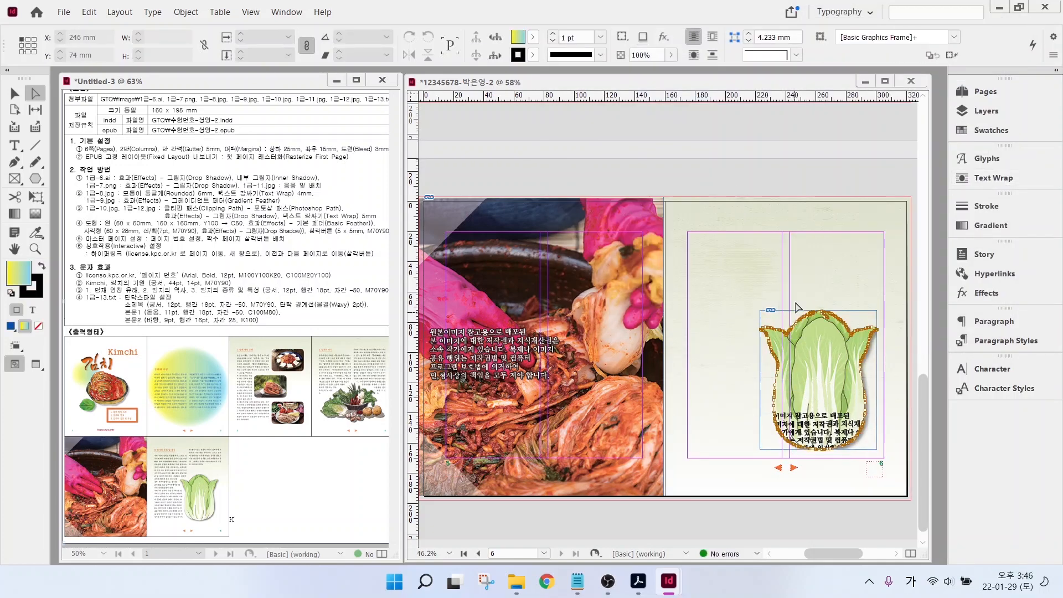
pyautogui.scroll(15, 710, 267)
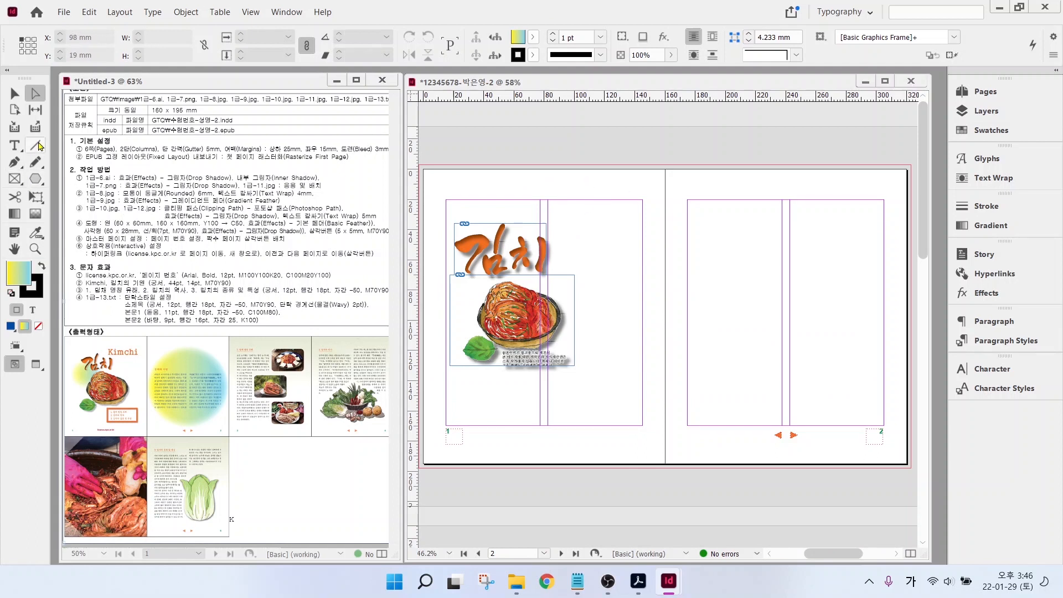
# - Draw a gradient-filled circle with no outline on the right page
pyautogui.moveTo(35, 178); pyautogui.dragTo(79, 208)
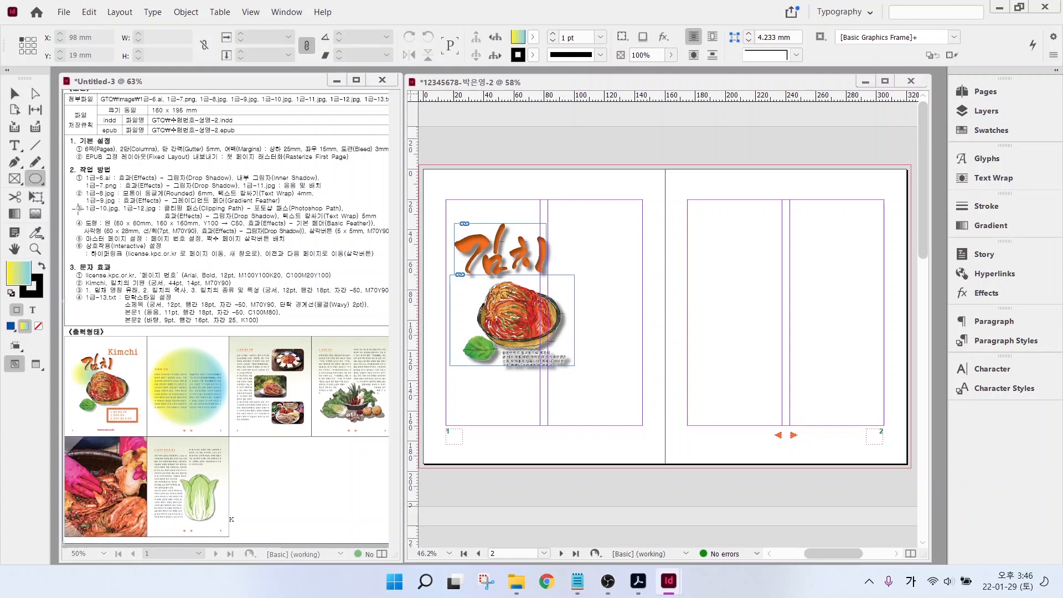
pyautogui.moveTo(689, 211); pyautogui.dragTo(879, 415)
pyautogui.press('x')
pyautogui.press('/')
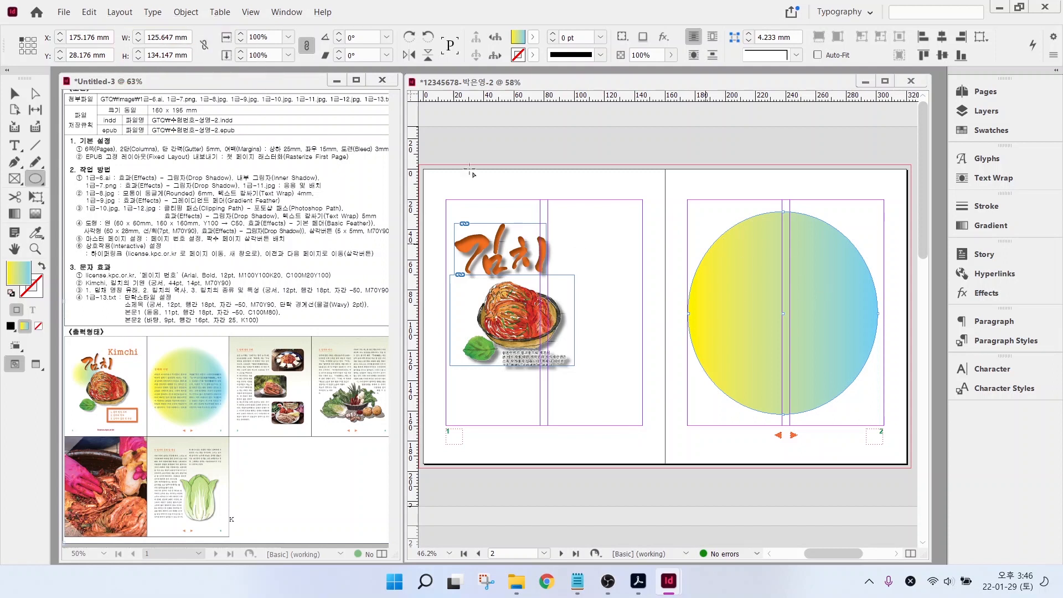
# - Resize the circle to 160 × 160 mm and position it on the right page
pyautogui.press('v')
pyautogui.tripleClick(161, 37)
pyautogui.write('160')
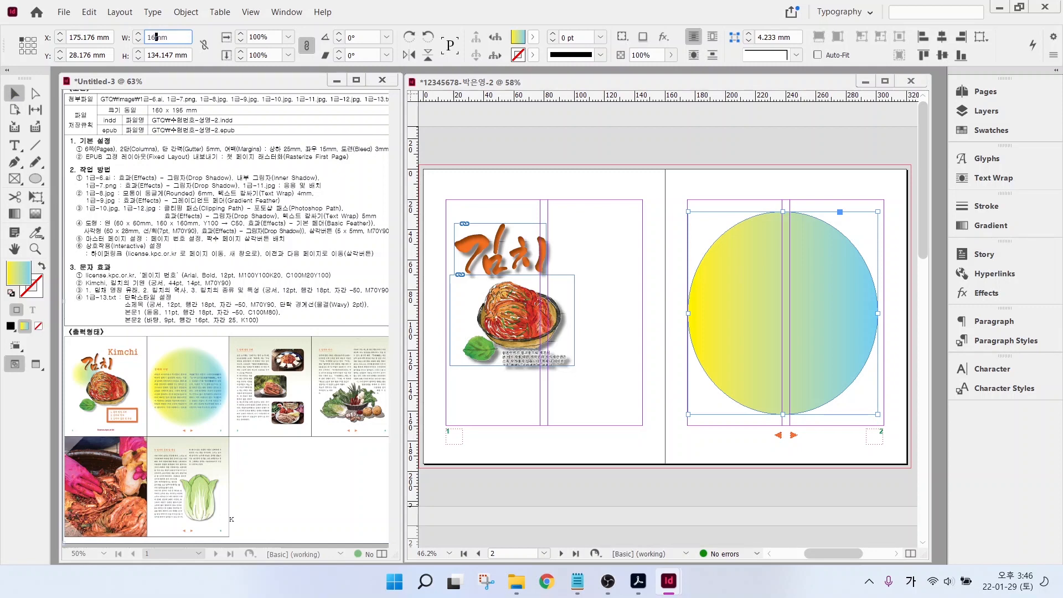
pyautogui.press('Tab')
pyautogui.write('160')
pyautogui.press('Return')
pyautogui.moveTo(731, 300); pyautogui.dragTo(705, 277)
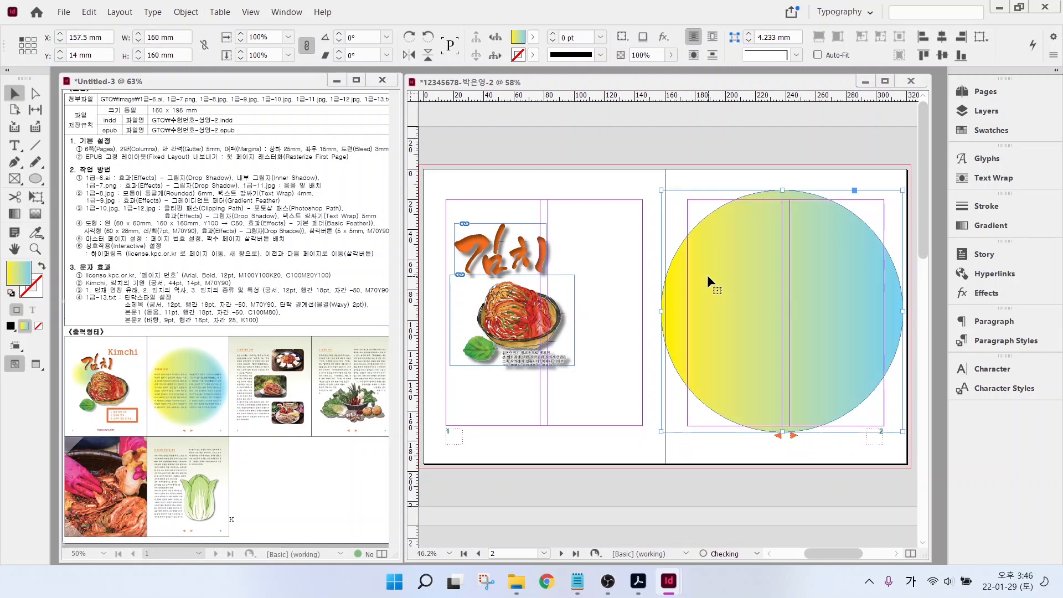
# - Apply a 20 mm basic feather to the large circle
pyautogui.rightClick(704, 268)
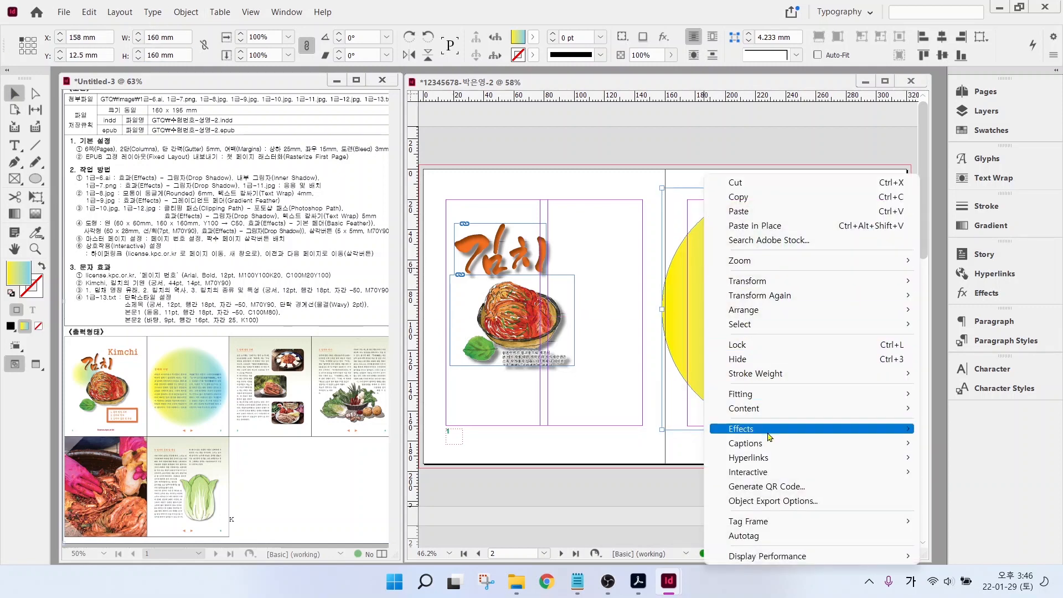
pyautogui.moveTo(775, 430)
pyautogui.click(588, 536)
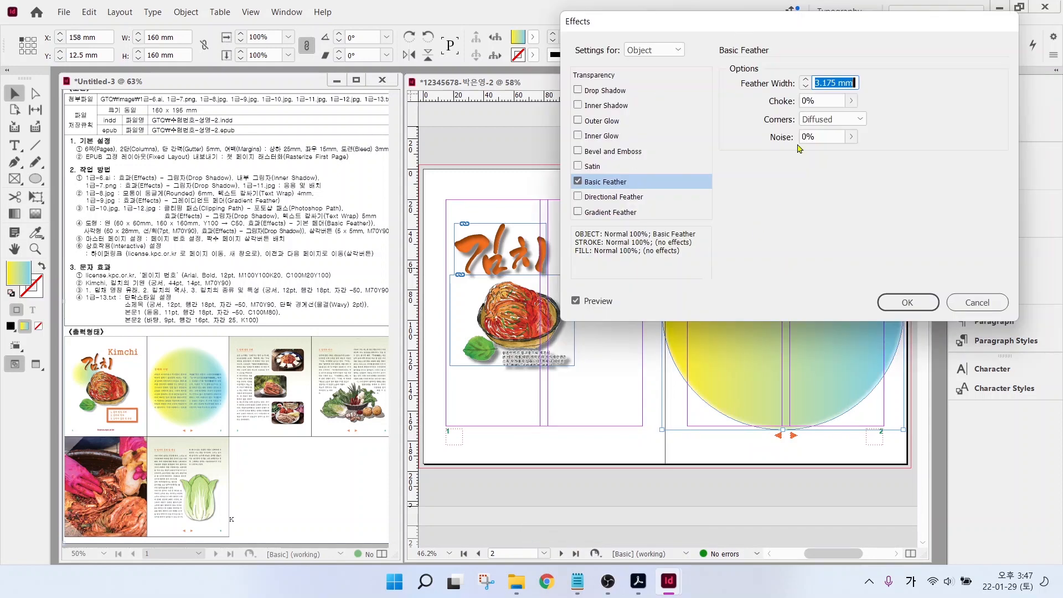
pyautogui.moveTo(773, 24); pyautogui.dragTo(415, 44)
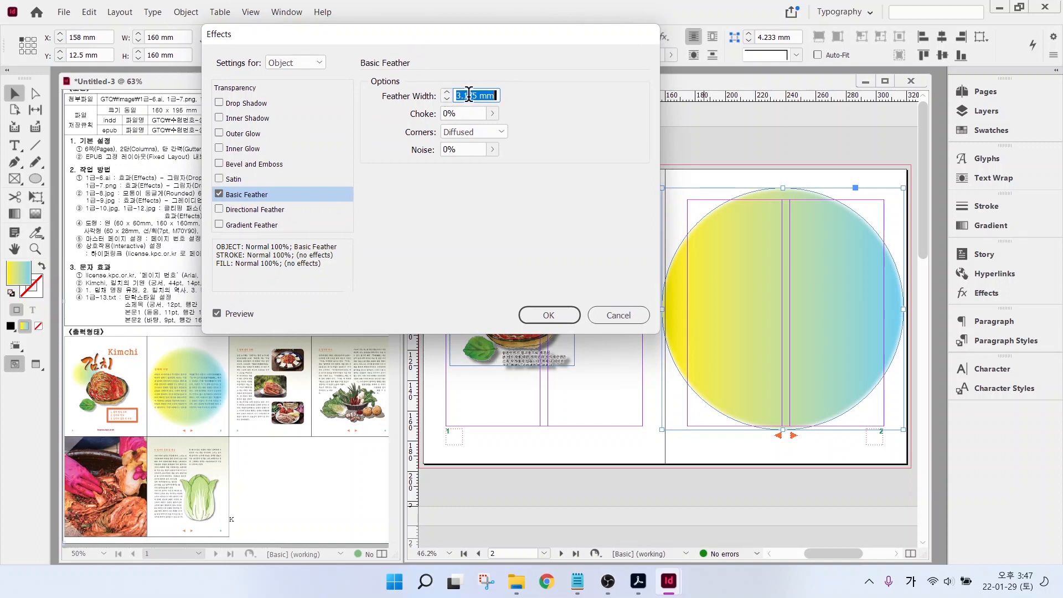
pyautogui.write('20')
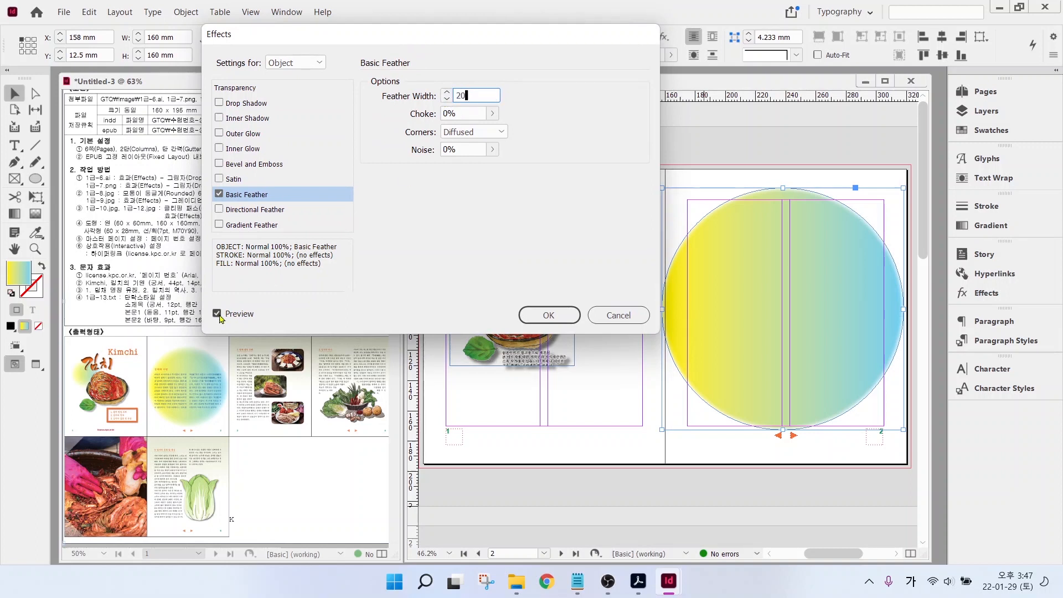
pyautogui.click(217, 313)
pyautogui.click(217, 313)
pyautogui.click(217, 314)
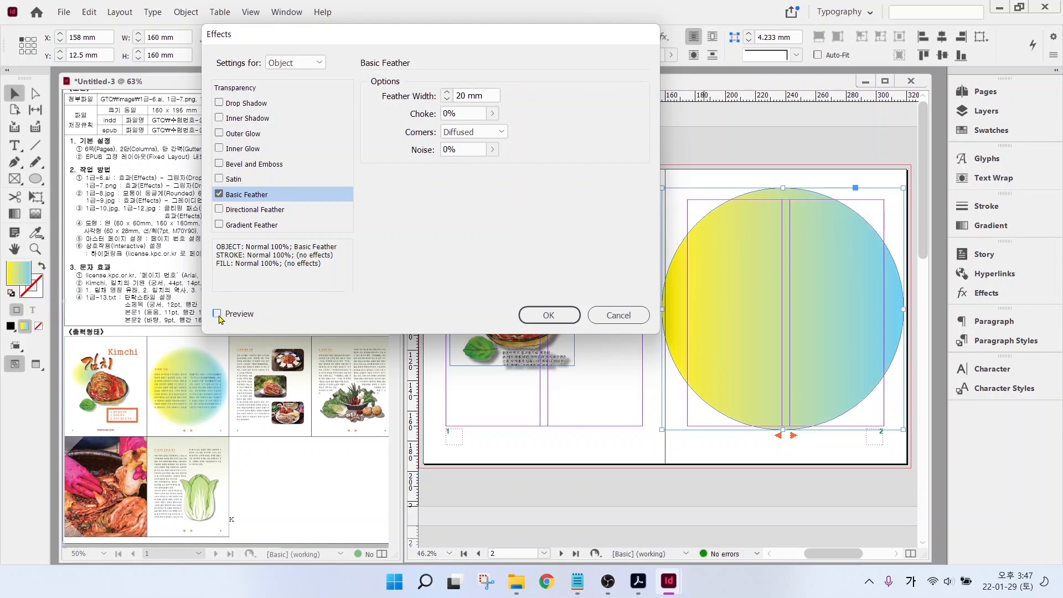
pyautogui.click(217, 313)
pyautogui.click(217, 313)
pyautogui.click(217, 314)
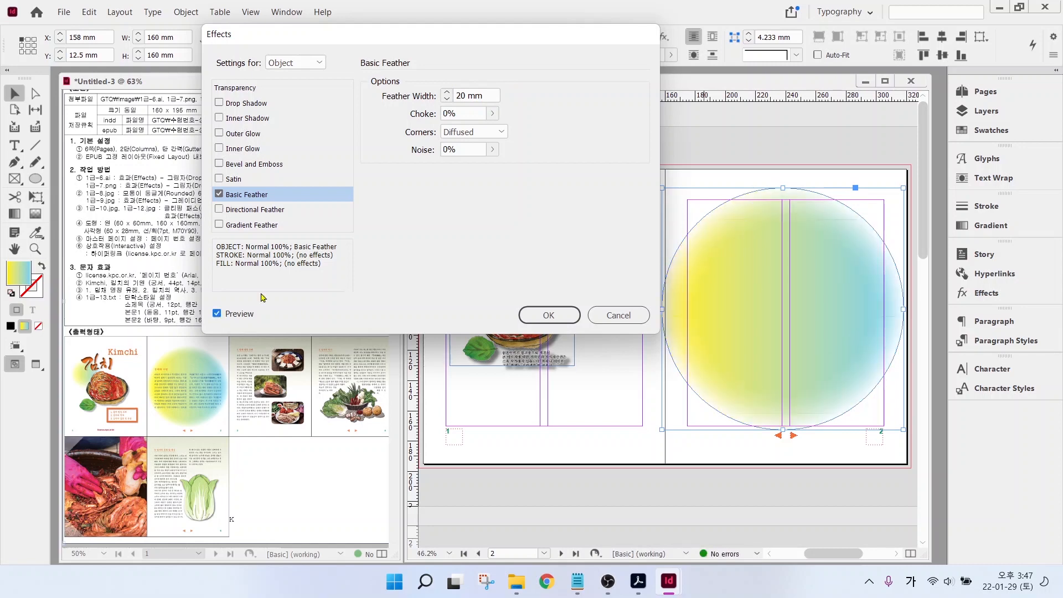
pyautogui.click(549, 315)
# - Duplicate the circle onto the left page and shrink the copy to 60 mm
pyautogui.moveTo(759, 243); pyautogui.dragTo(614, 241)
pyautogui.doubleClick(162, 37)
pyautogui.write('60')
pyautogui.press('Return')
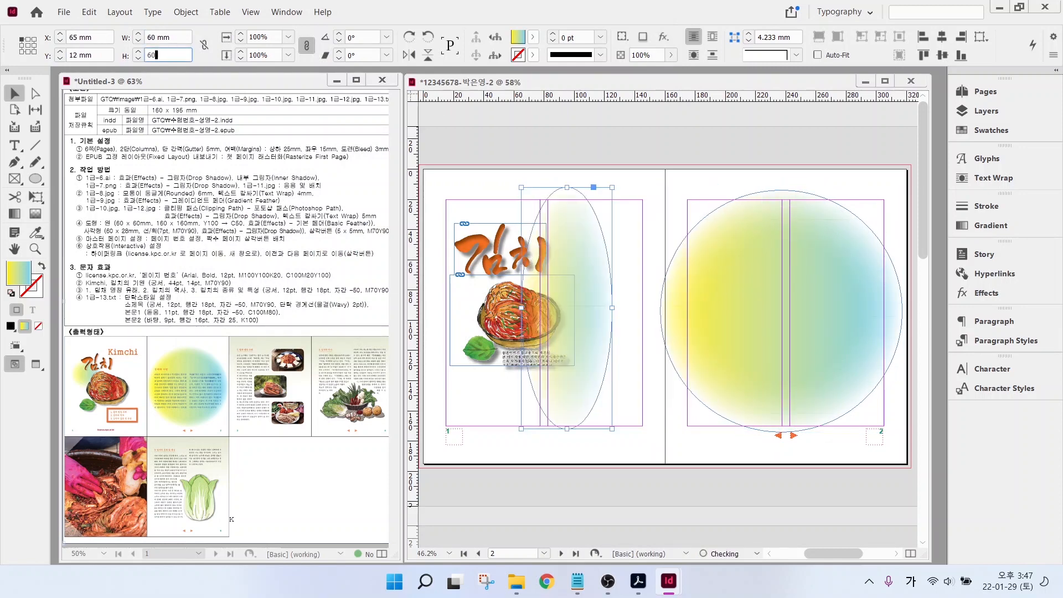
# - Feather the small circle, move it beside the 김치 title, and send it to back
pyautogui.rightClick(575, 250)
pyautogui.moveTo(609, 428)
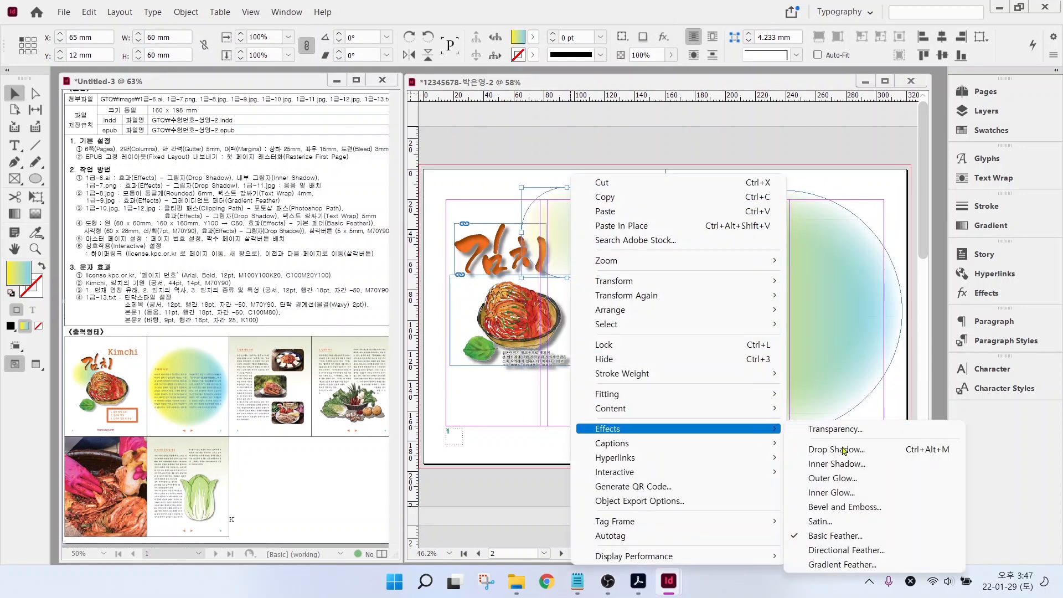
pyautogui.click(833, 531)
pyautogui.press('Return')
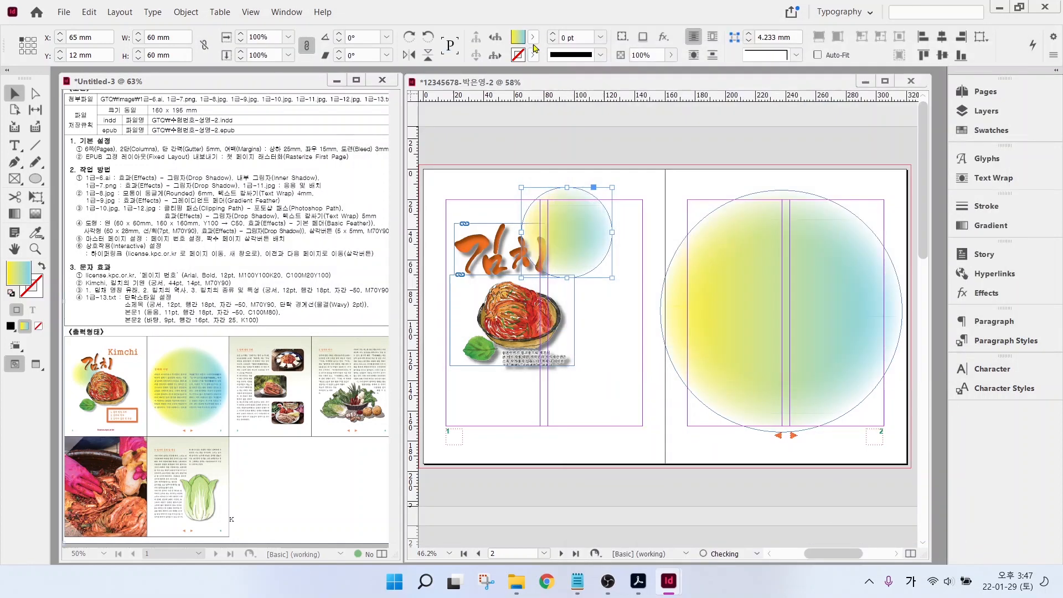
pyautogui.moveTo(551, 225); pyautogui.dragTo(463, 267)
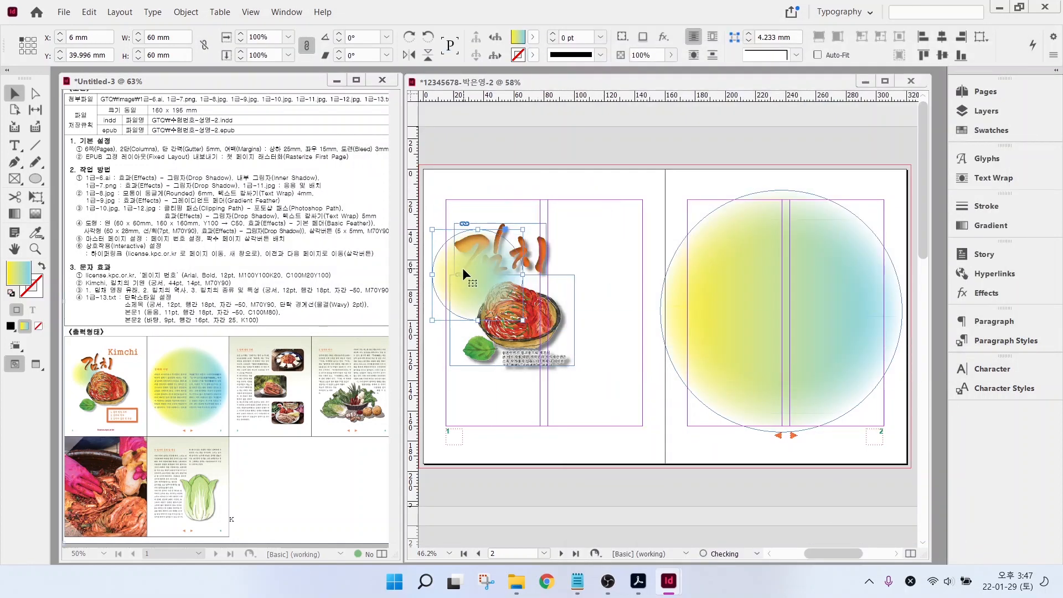
pyautogui.rightClick(463, 268)
pyautogui.moveTo(498, 309)
pyautogui.click(686, 324)
pyautogui.click(590, 255)
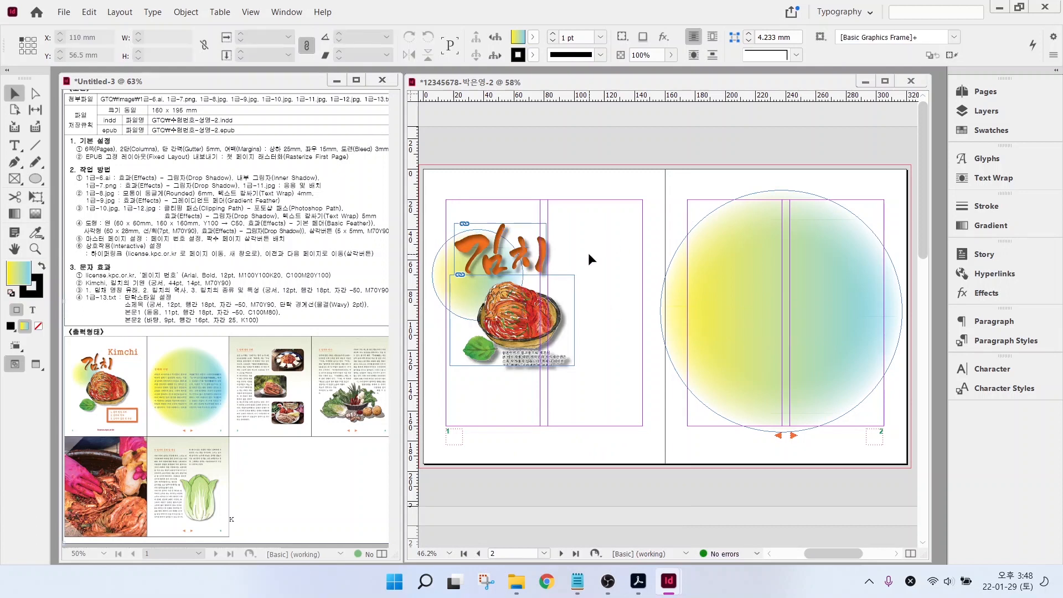
# - Draw a rectangle below the kimchi picture and remove its gradient fill
pyautogui.click(35, 181)
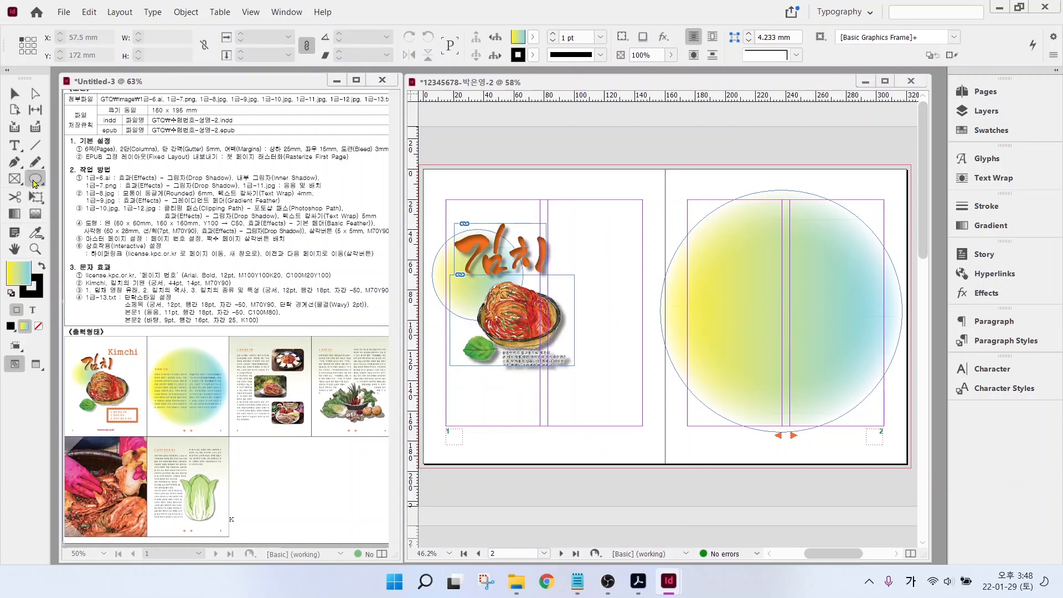
pyautogui.click(72, 193)
pyautogui.moveTo(535, 356); pyautogui.dragTo(634, 397)
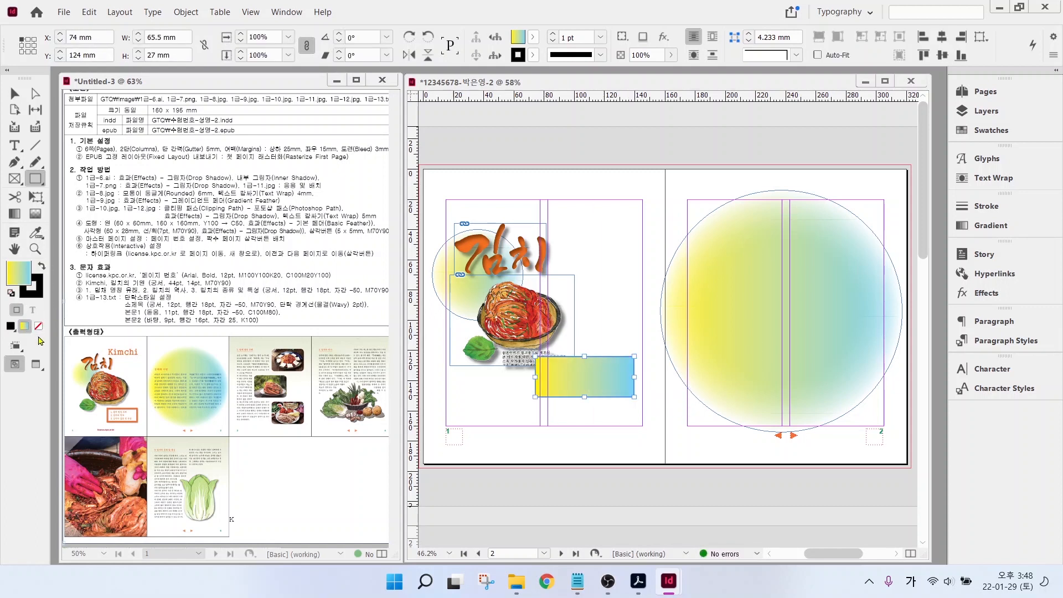
pyautogui.click(38, 327)
pyautogui.click(37, 293)
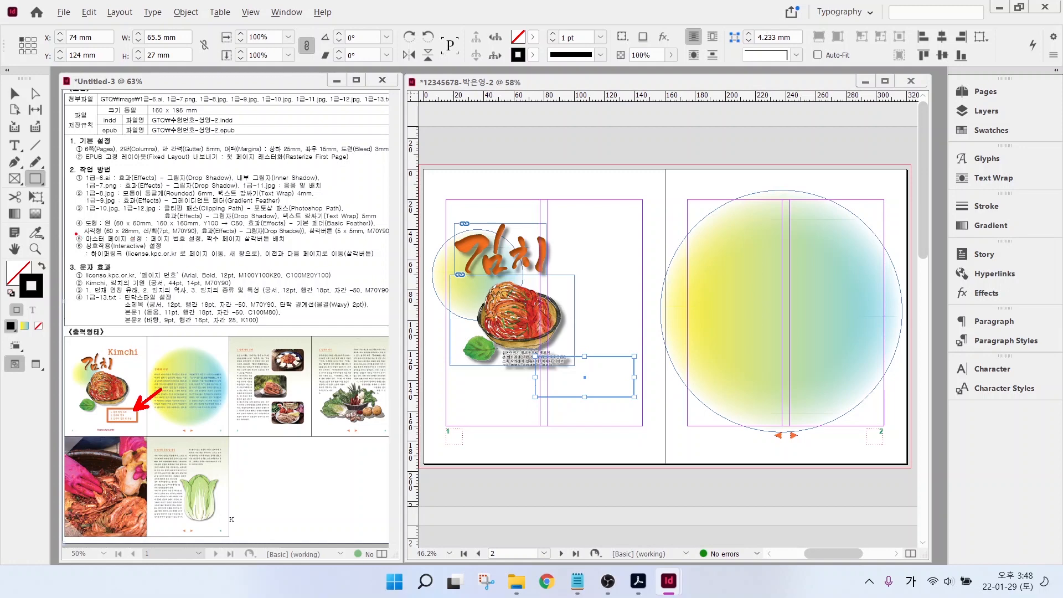
pyautogui.moveTo(76, 233); pyautogui.dragTo(394, 233)
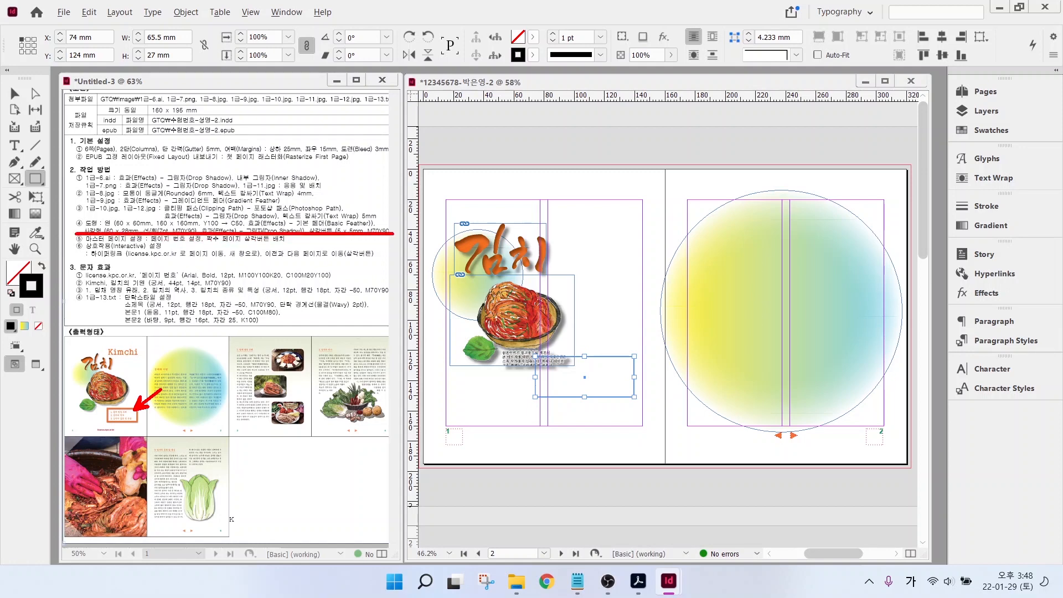
pyautogui.press('Escape')
# - Give the rectangle a 7 pt orange outline
pyautogui.click(532, 55)
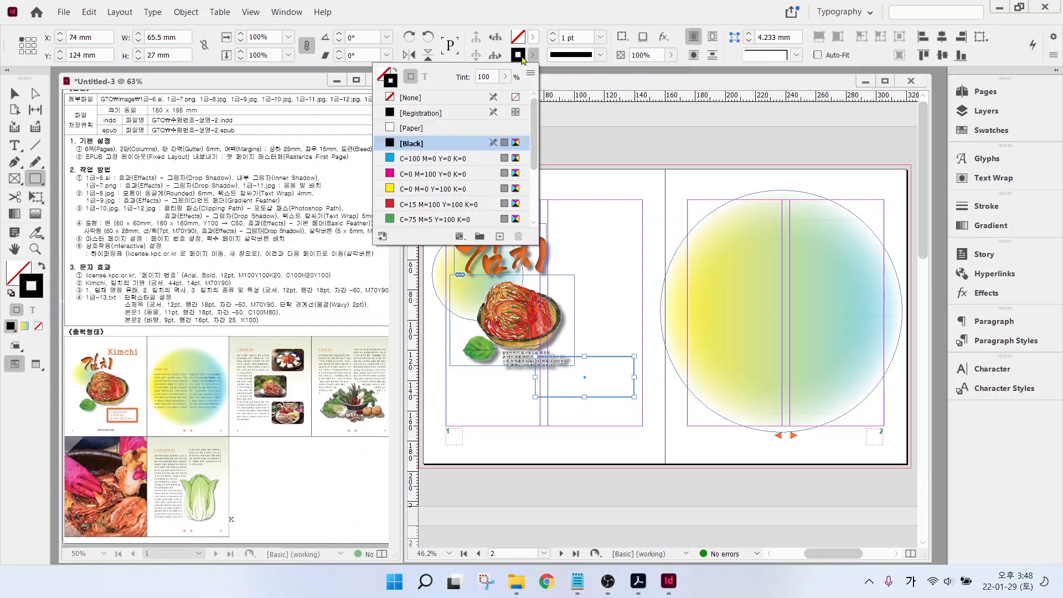
pyautogui.click(581, 40)
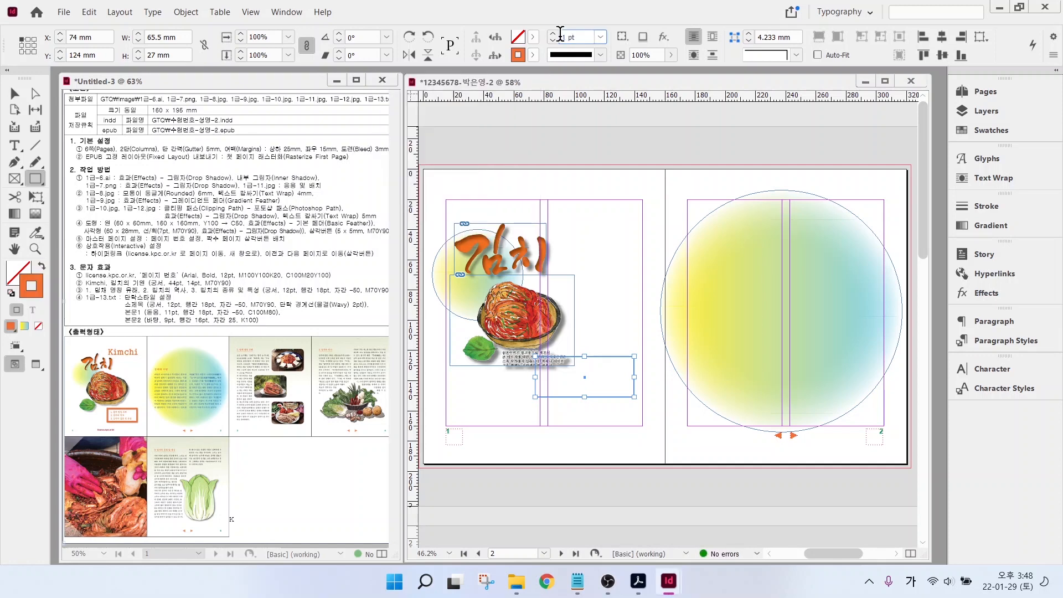
pyautogui.write('7')
pyautogui.press('Return')
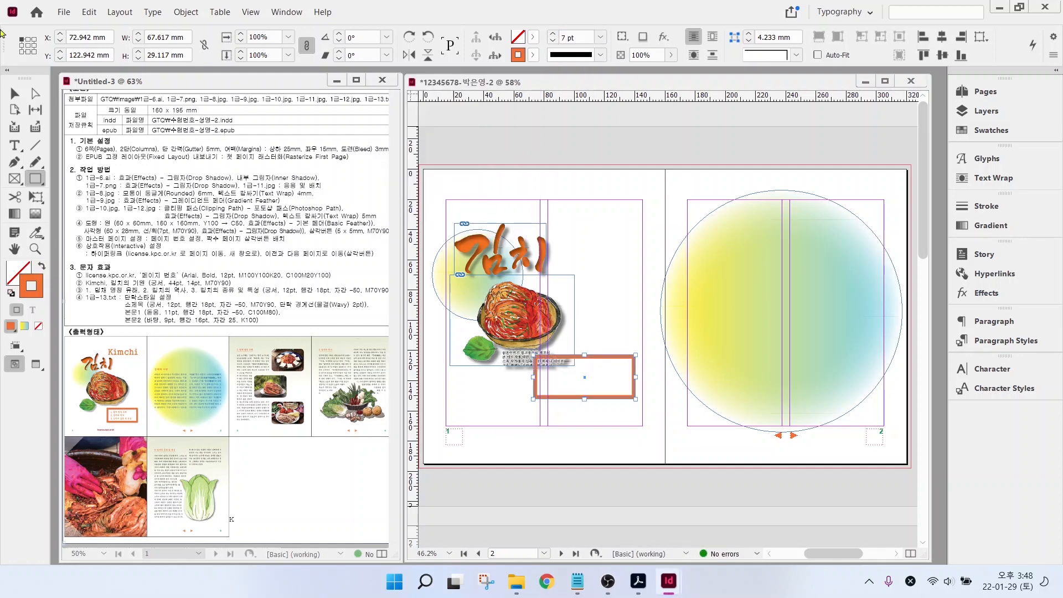
# - Add a 50% opacity drop shadow with reduced offsets to the rectangle
pyautogui.press('v')
pyautogui.rightClick(548, 391)
pyautogui.moveTo(618, 427)
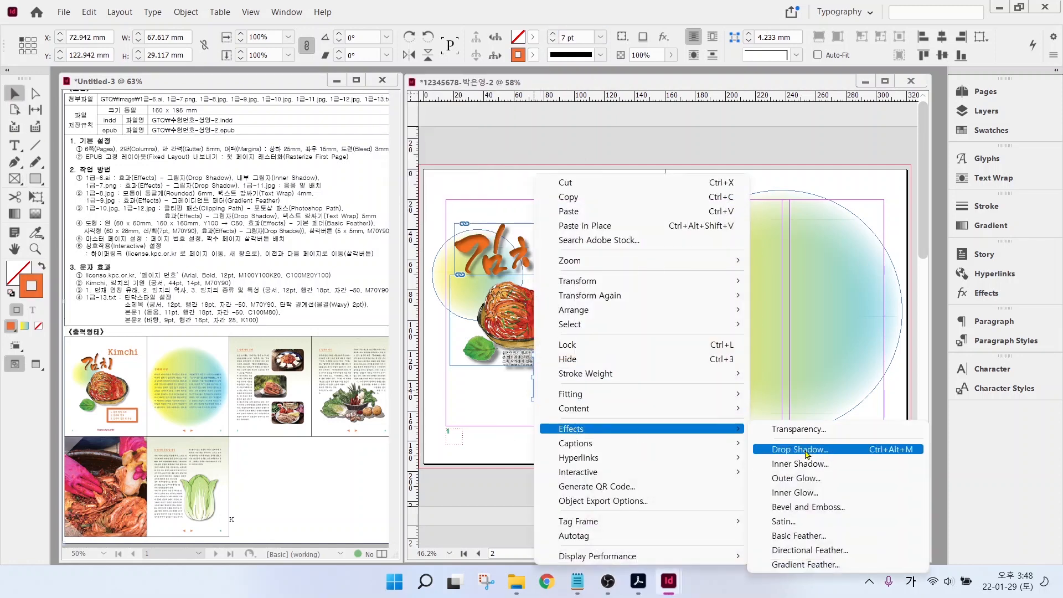
pyautogui.click(786, 441)
pyautogui.write('50')
pyautogui.click(948, 175)
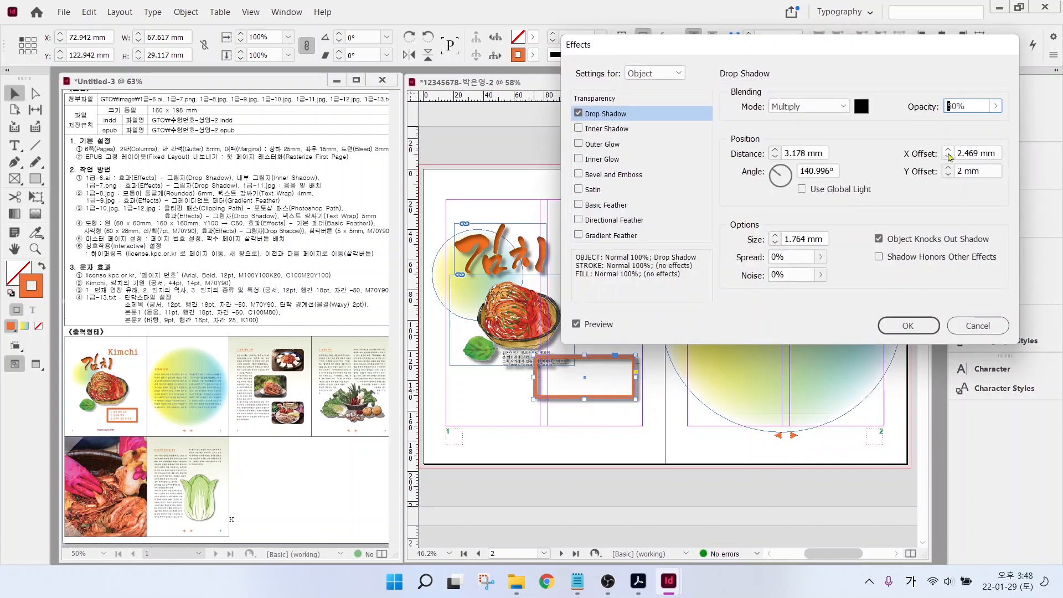
pyautogui.click(947, 158)
pyautogui.click(947, 158)
pyautogui.click(948, 175)
pyautogui.click(911, 325)
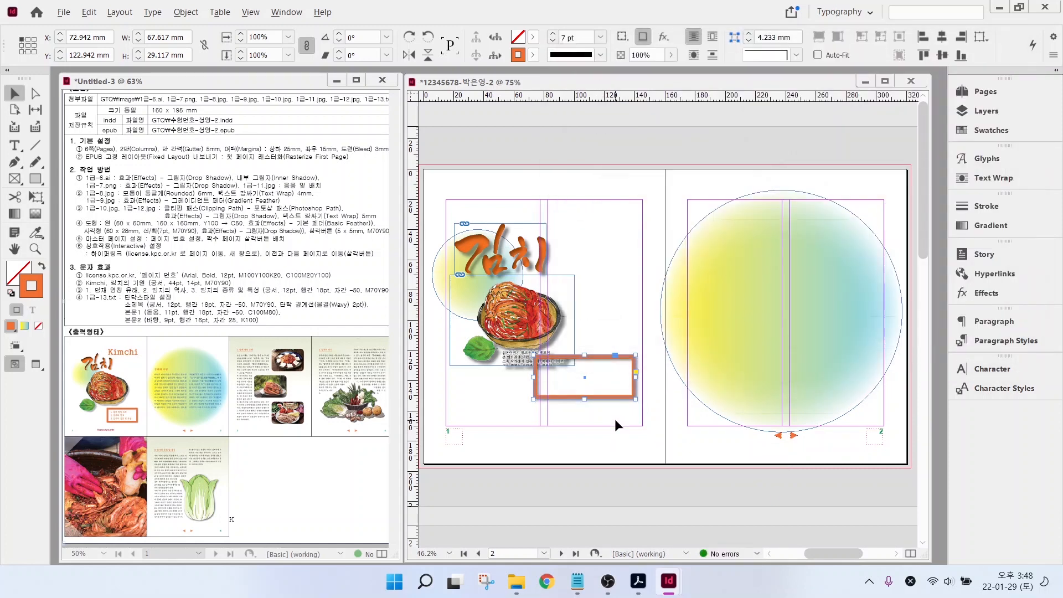
pyautogui.scroll(4, 614, 417)
# - Add a text frame above the kimchi illustration containing the word 'Kimchi'
pyautogui.click(556, 147)
pyautogui.moveTo(559, 153); pyautogui.dragTo(728, 455)
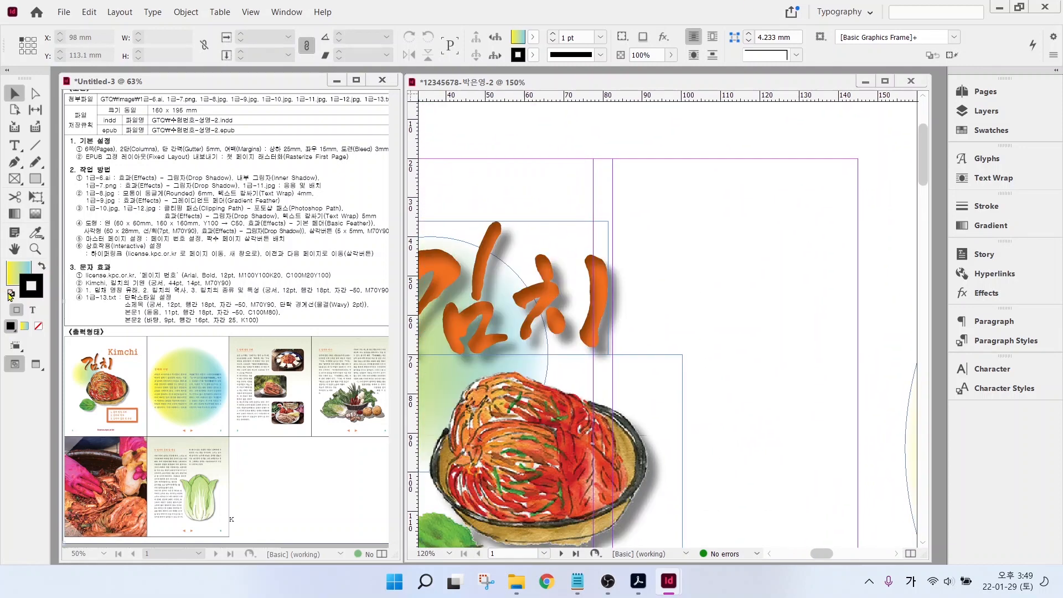
pyautogui.click(15, 145)
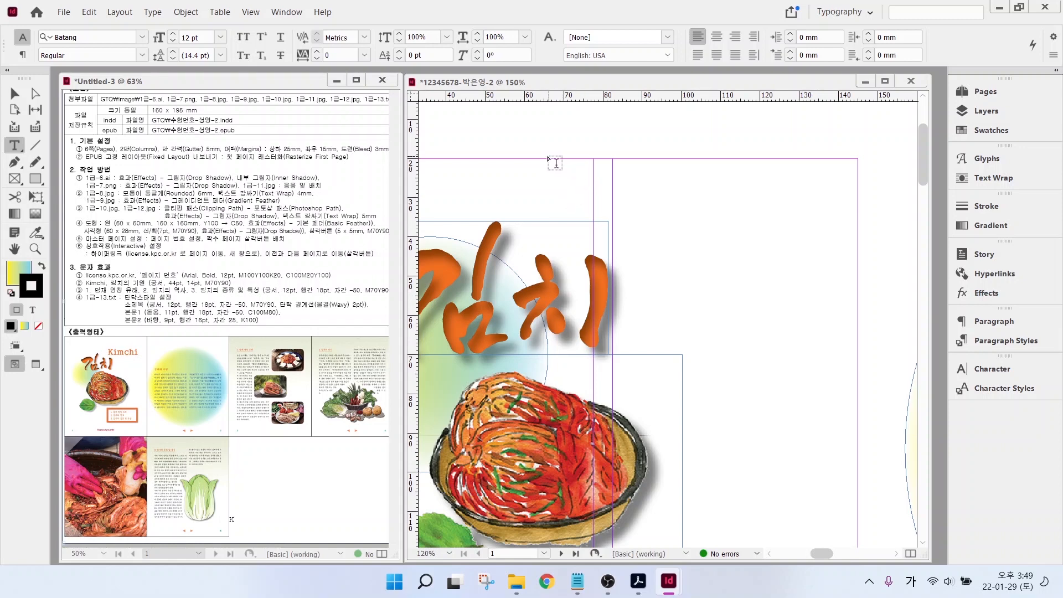
pyautogui.moveTo(548, 159); pyautogui.dragTo(874, 266)
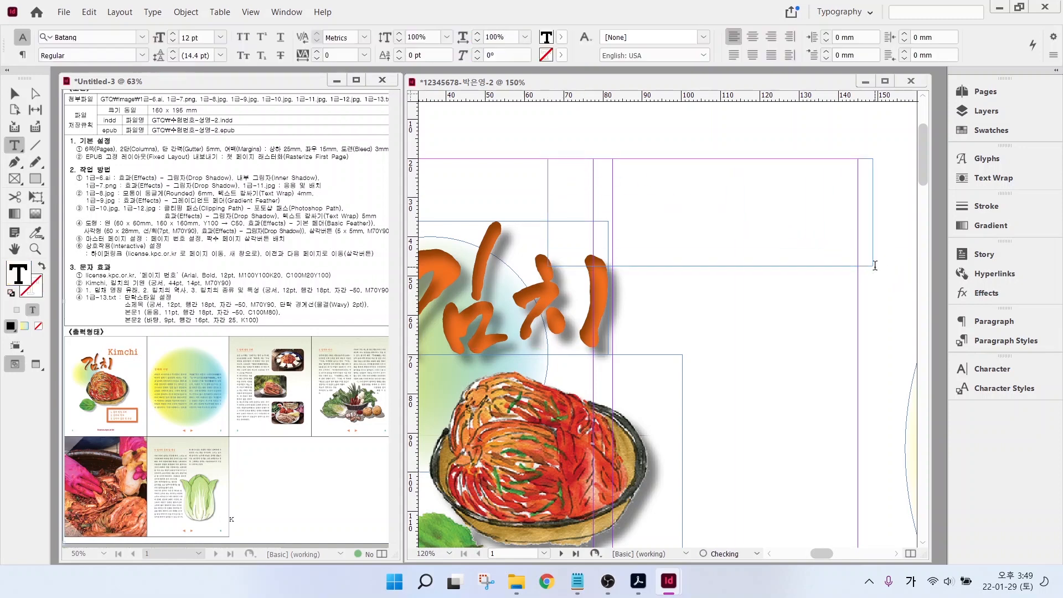
pyautogui.write('Kimchi')
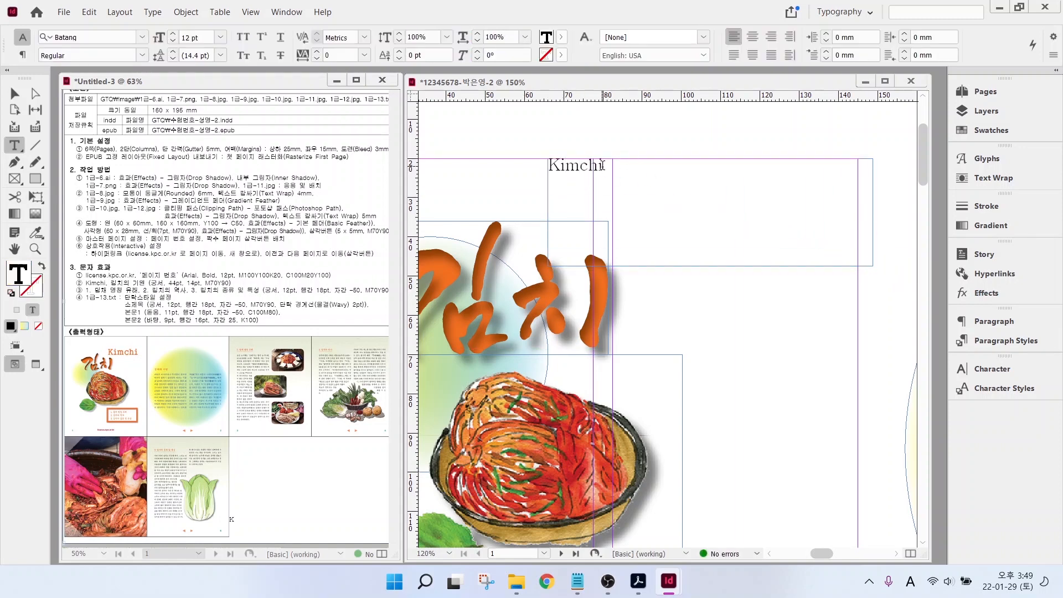
# - Set 'Kimchi' in Gungsuh 44 pt with the orange C=0 M=70 Y=90 K=0 fill
pyautogui.doubleClick(602, 166)
pyautogui.click(123, 37)
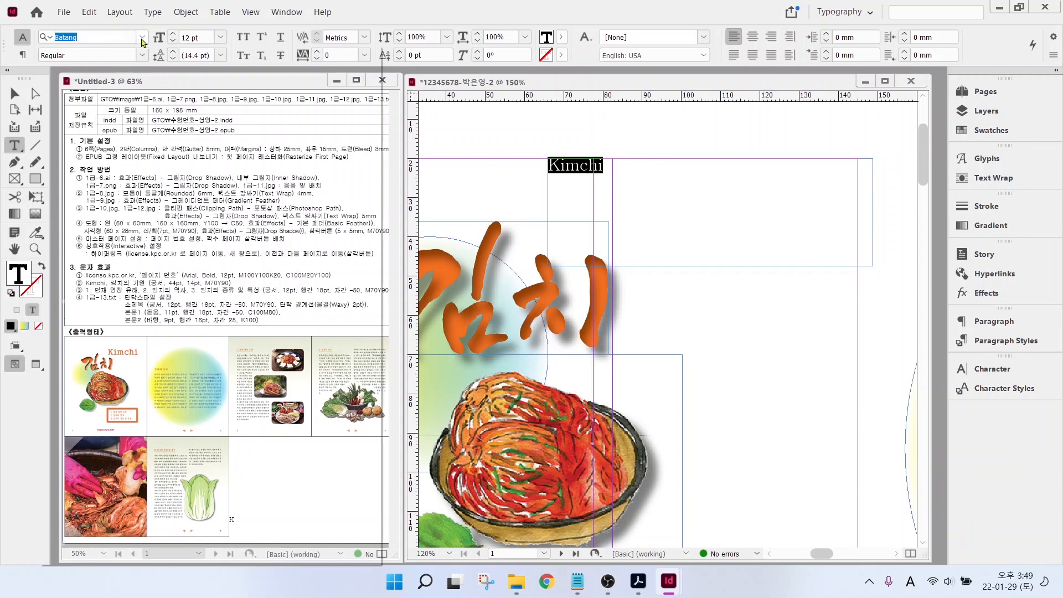
pyautogui.click(83, 143)
pyautogui.tripleClick(201, 36)
pyautogui.write('44')
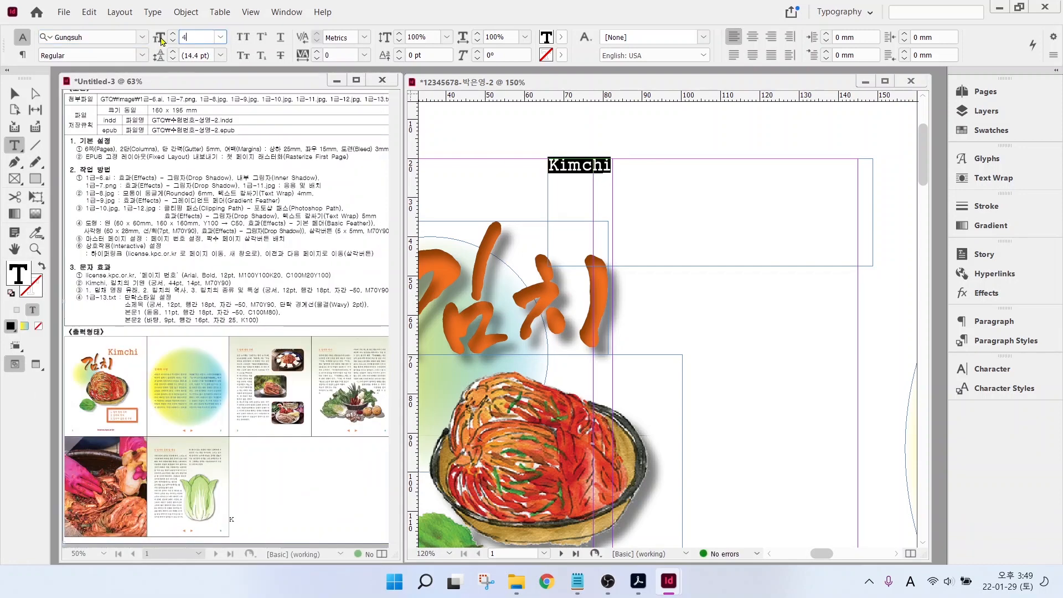
pyautogui.press('Return')
pyautogui.click(562, 37)
pyautogui.scroll(-3, 470, 158)
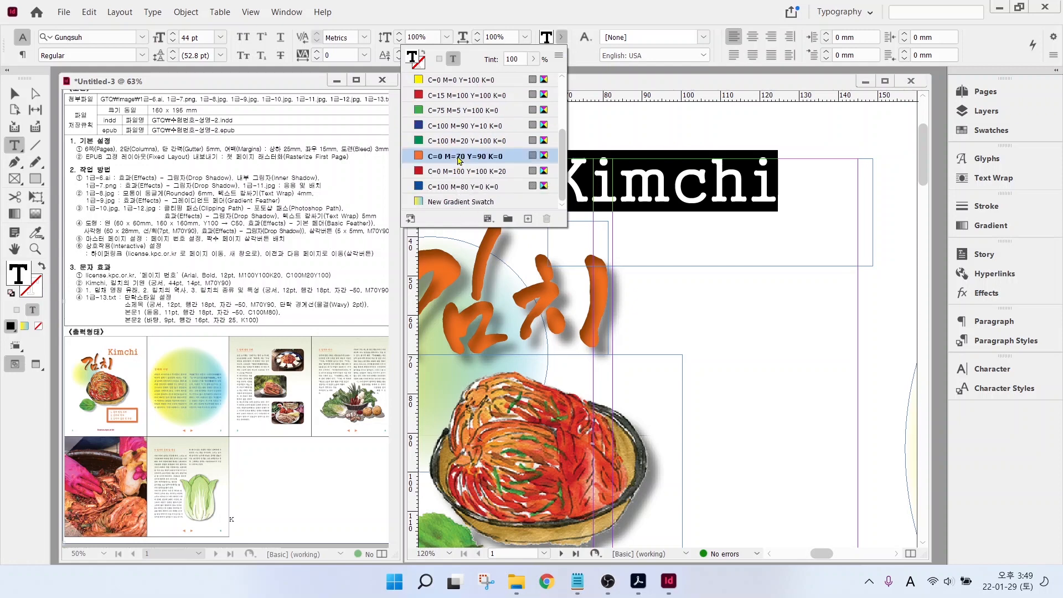
pyautogui.click(463, 157)
pyautogui.click(15, 95)
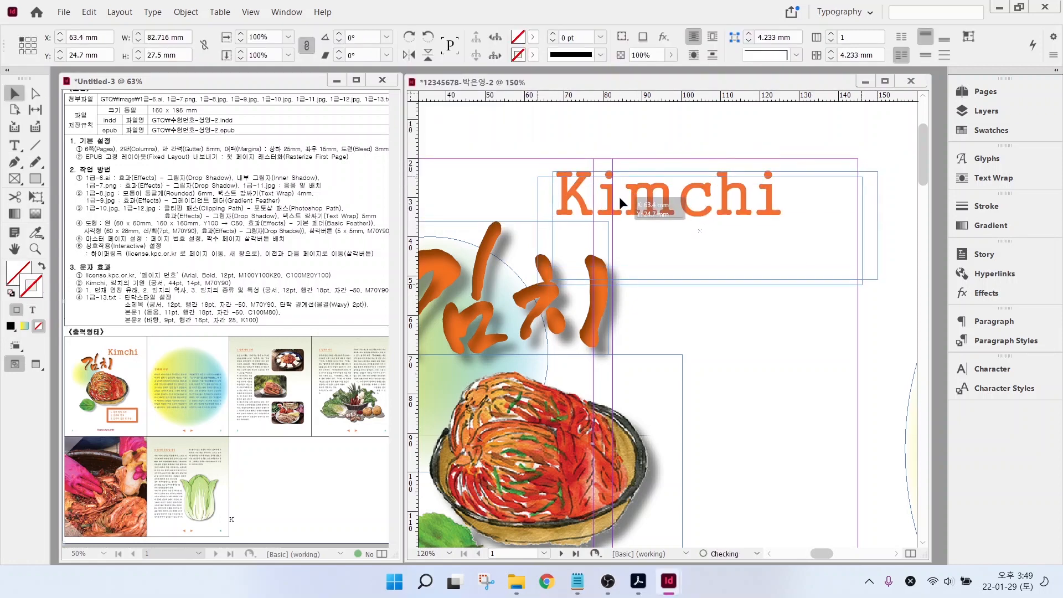
pyautogui.hotkey('ctrl', '-')
pyautogui.hotkey('ctrl', '-')
pyautogui.hotkey('ctrl', '-')
# - In the orange box, type the list 1. 김치 명칭 유래, 2. 김치의 역사, 3. 김치의 종류 및 특성
pyautogui.scroll(4, 715, 425)
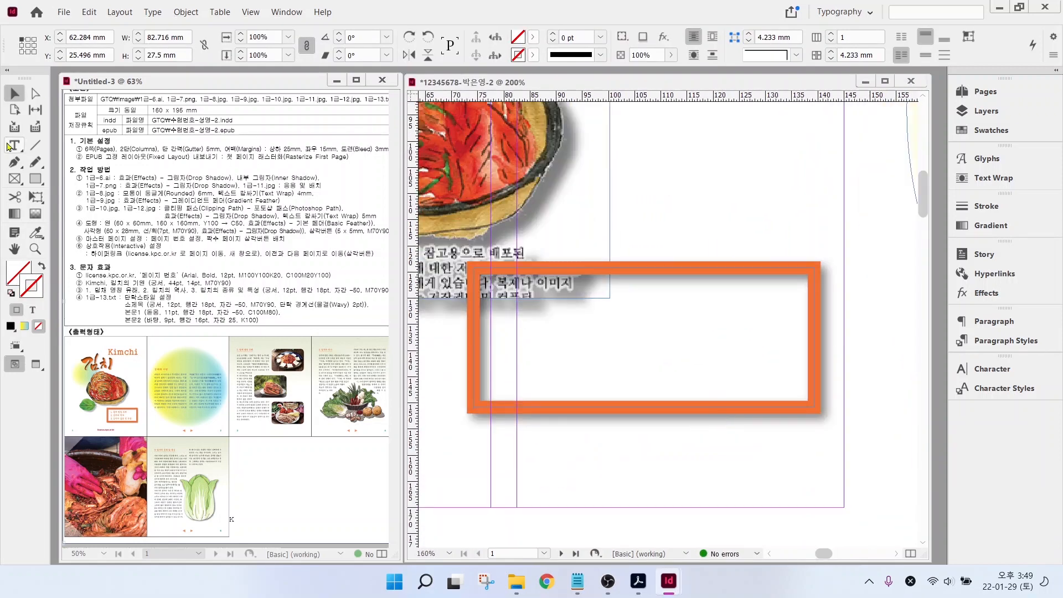
pyautogui.click(15, 145)
pyautogui.moveTo(492, 285); pyautogui.dragTo(790, 392)
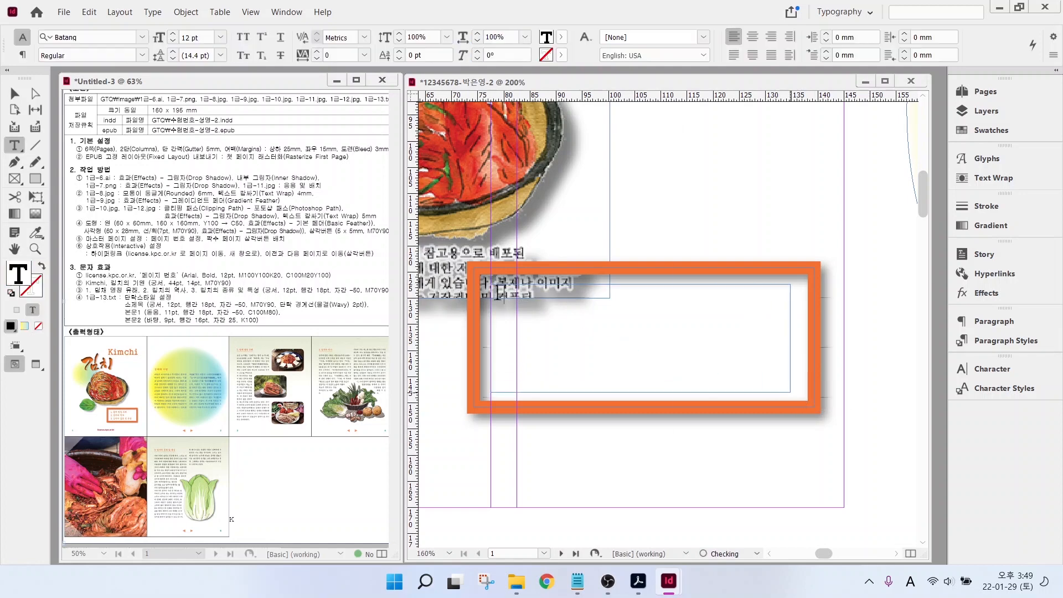
pyautogui.write('1. 김치')
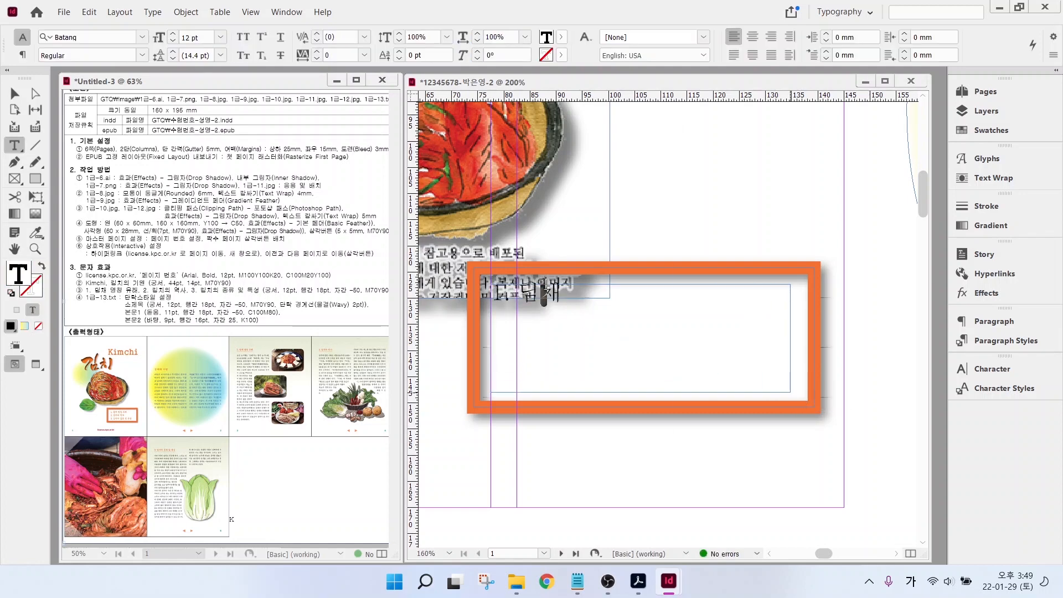
pyautogui.write(' 명칭 유래 ')
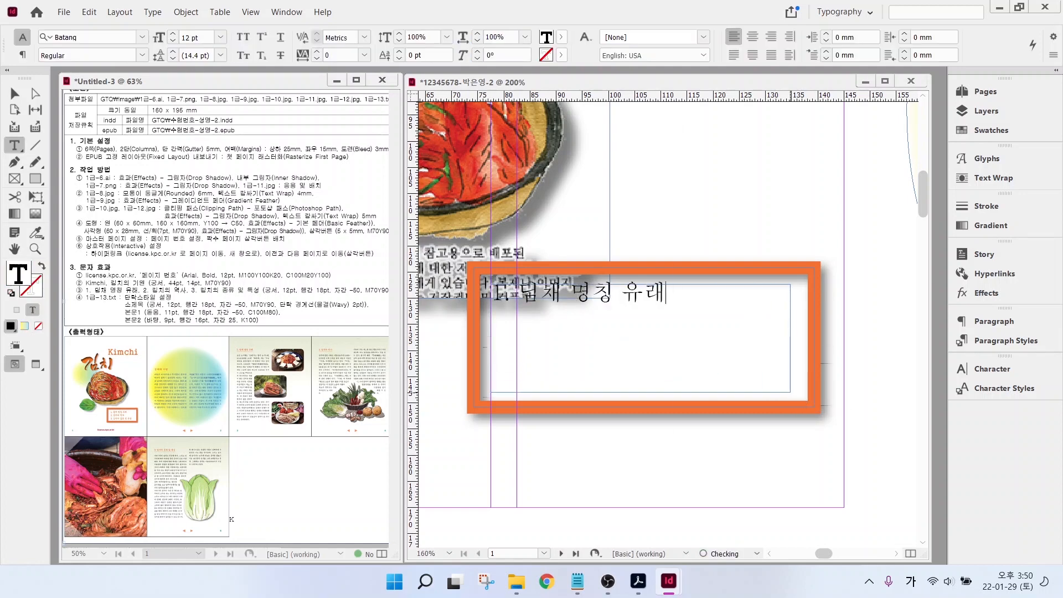
pyautogui.write('2. 김치의 역사')
pyautogui.press('Return')
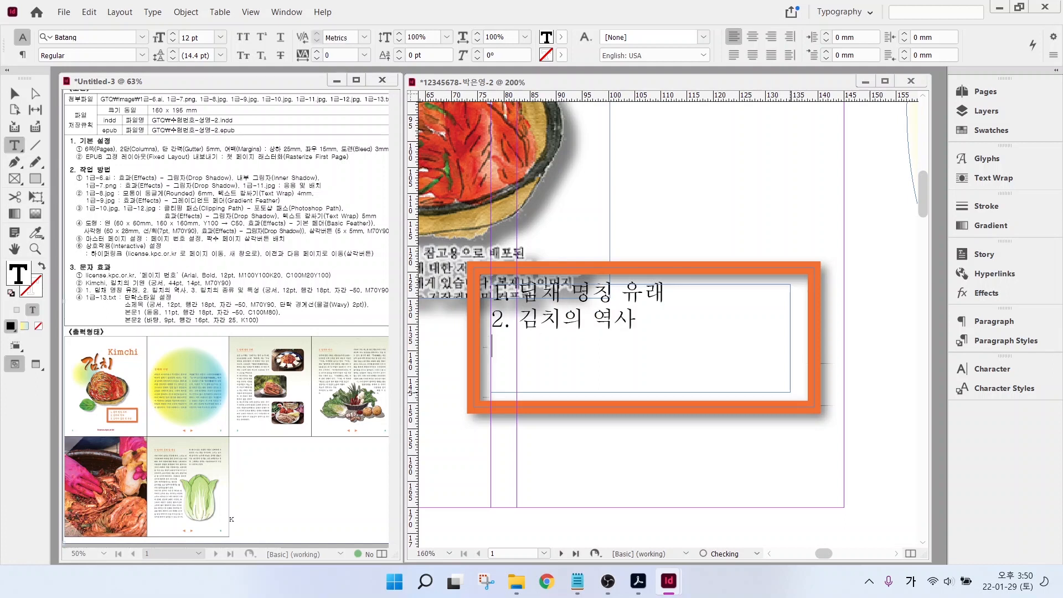
pyautogui.write('3. 김치의 종류 및 특성')
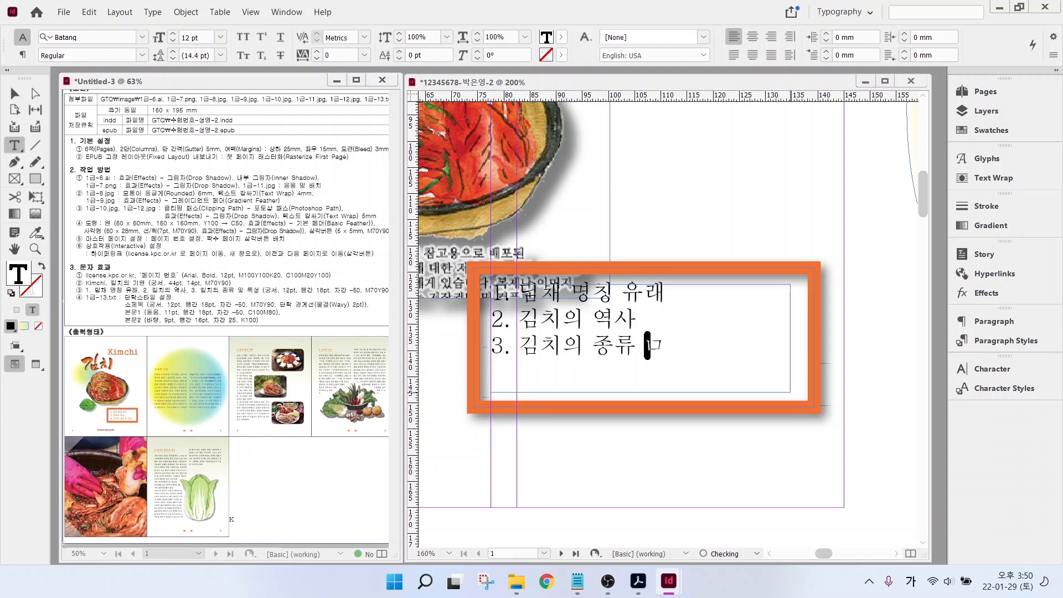
# - Set the whole list in Gungsuh with 18 pt leading and -50 tracking
pyautogui.hotkey('ctrl', 'a')
pyautogui.click(143, 37)
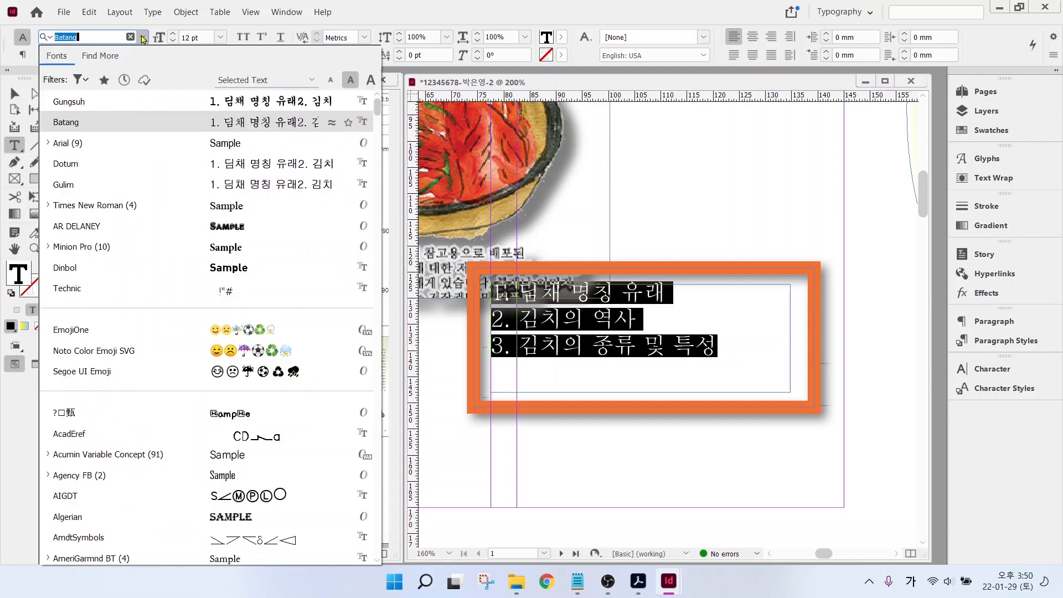
pyautogui.click(82, 107)
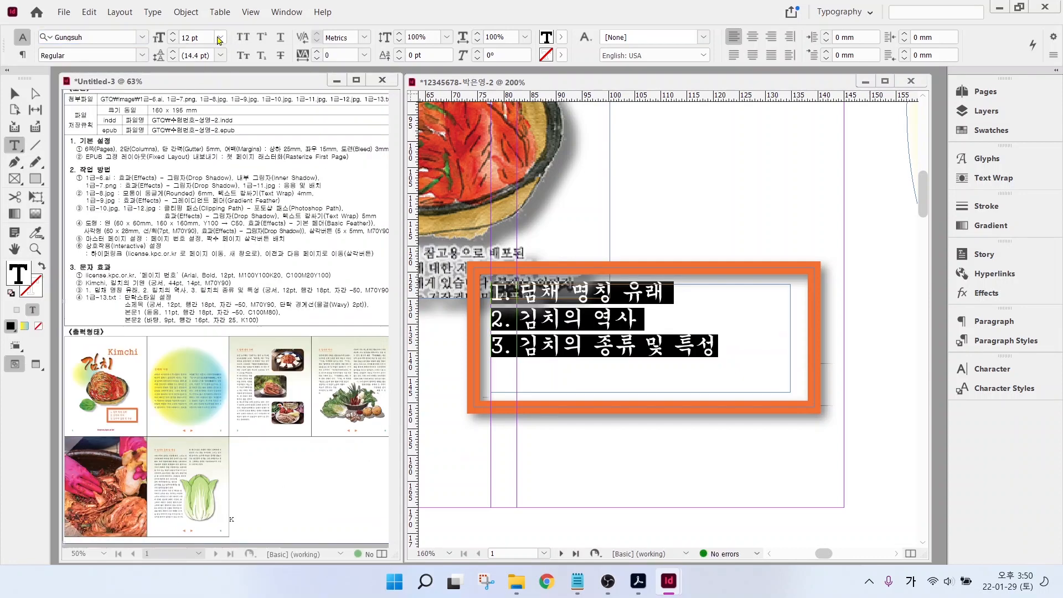
pyautogui.click(221, 56)
pyautogui.click(204, 191)
pyautogui.click(365, 55)
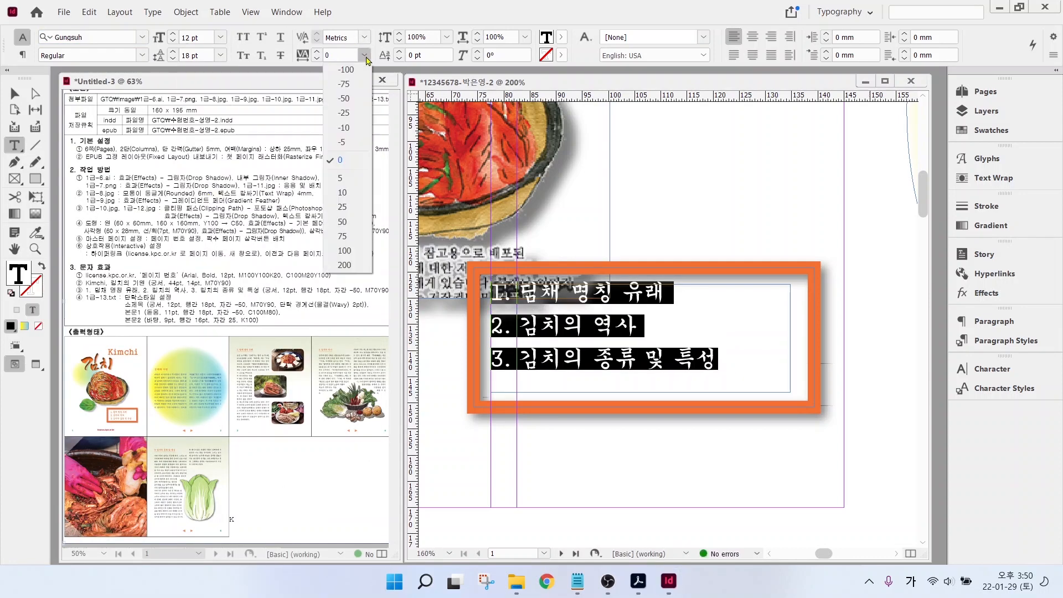
pyautogui.click(344, 100)
# - Fill the list text orange and shift its frame right and down in the box
pyautogui.click(560, 37)
pyautogui.scroll(-2, 458, 155)
pyautogui.click(450, 174)
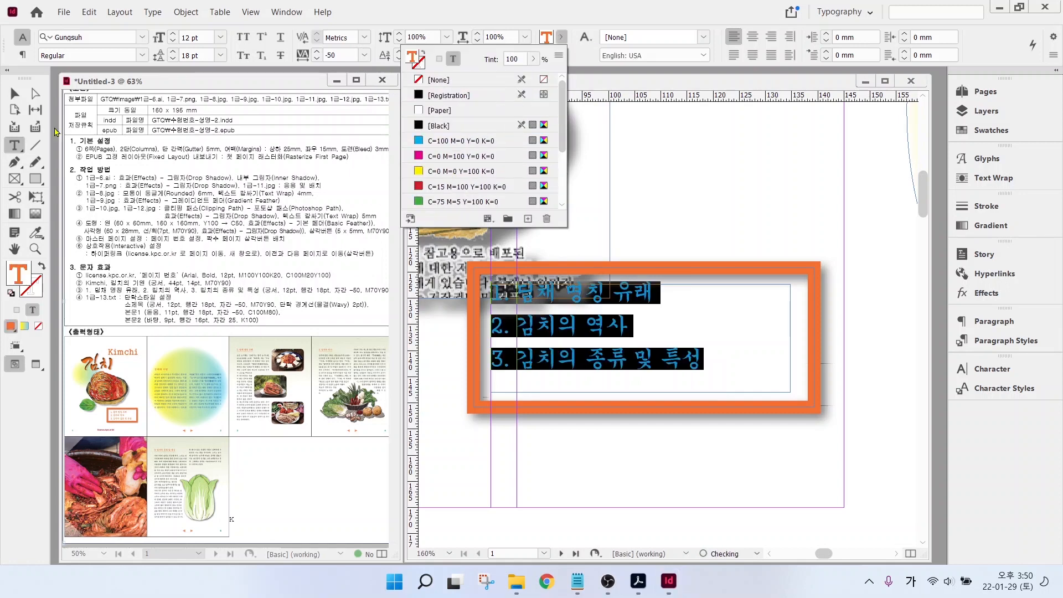
pyautogui.click(15, 94)
pyautogui.moveTo(604, 326)
pyautogui.mouseDown()
pyautogui.moveTo(630, 337)
pyautogui.moveTo(618, 340)
pyautogui.mouseUp()
pyautogui.click(647, 463)
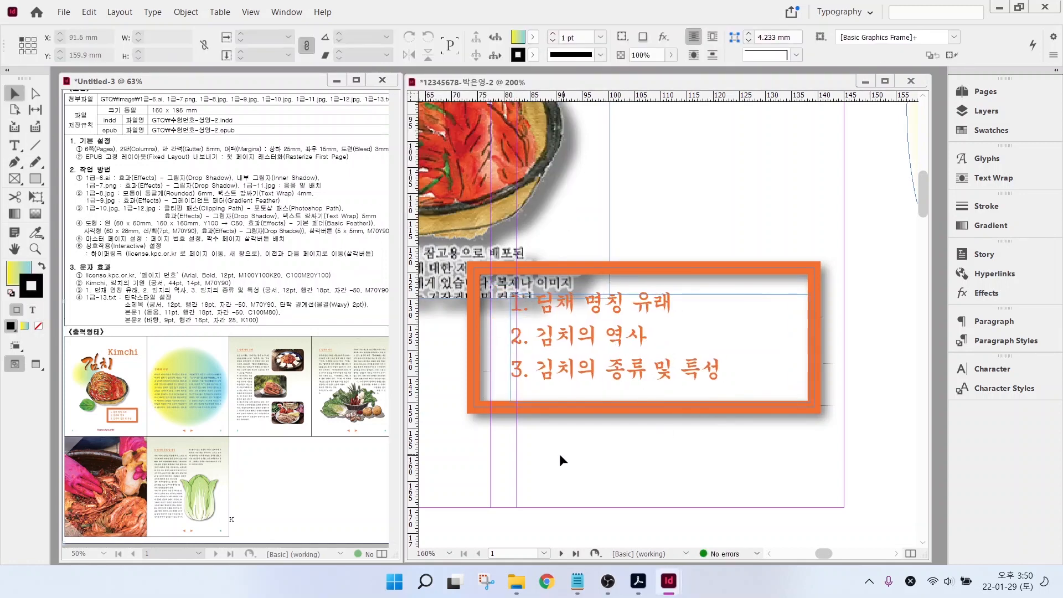
# - Add a text frame below the box containing license.kpc.or.kr
pyautogui.scroll(-2, 557, 468)
pyautogui.moveTo(522, 473); pyautogui.dragTo(661, 429)
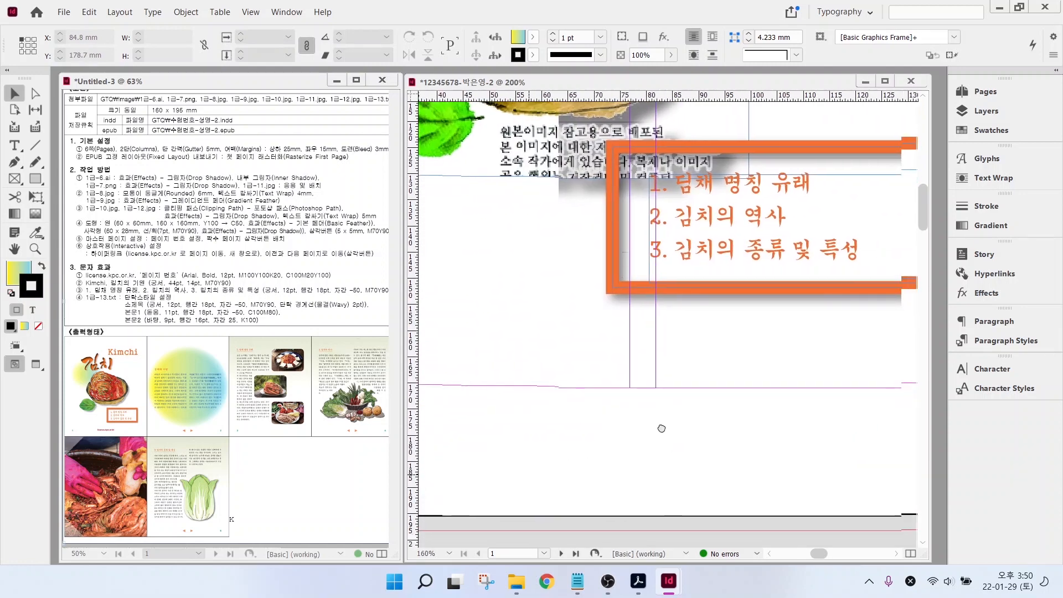
pyautogui.click(15, 145)
pyautogui.moveTo(549, 382); pyautogui.dragTo(750, 423)
pyautogui.write('ㅣㅑ')
pyautogui.press('BackSpace')
pyautogui.press('BackSpace')
pyautogui.press('Hangul')
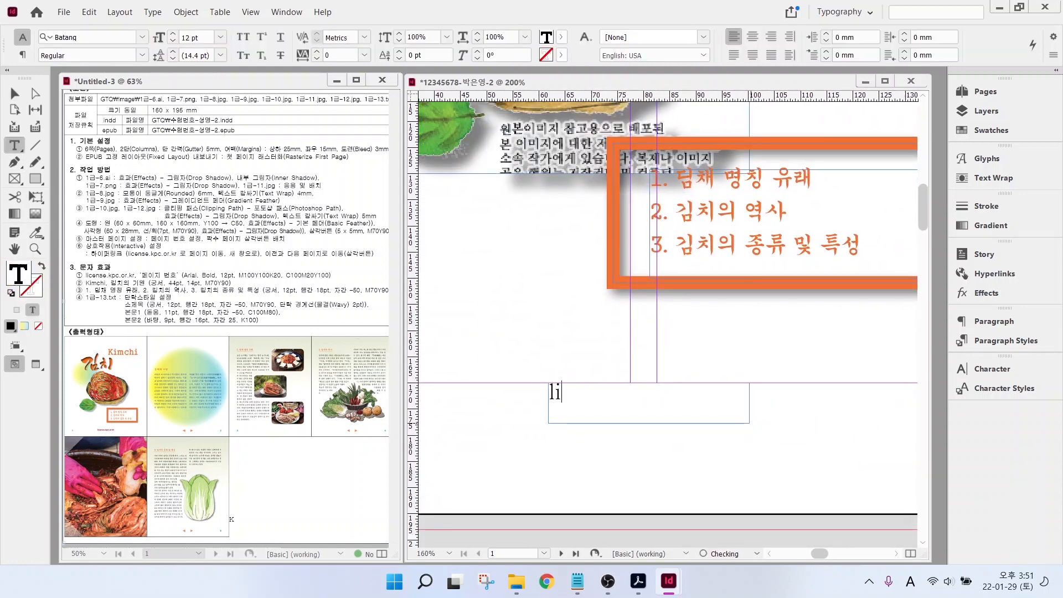
pyautogui.write('license.kpc.or.kr')
# - Set the address in Arial Bold with the dark red C=0 M=100 Y=100 K=20 fill
pyautogui.hotkey('ctrl', 'a')
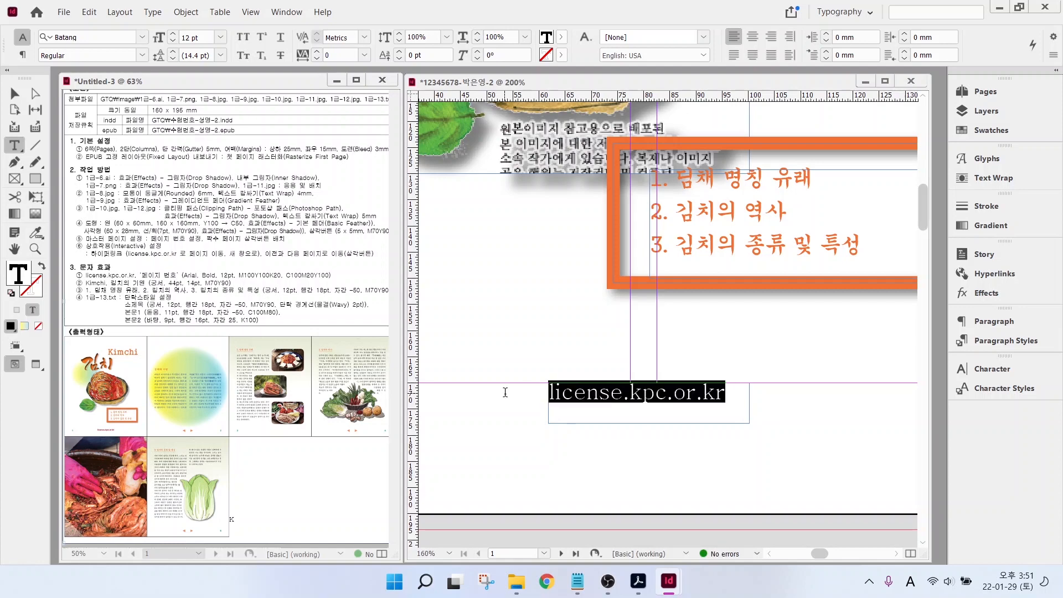
pyautogui.click(143, 37)
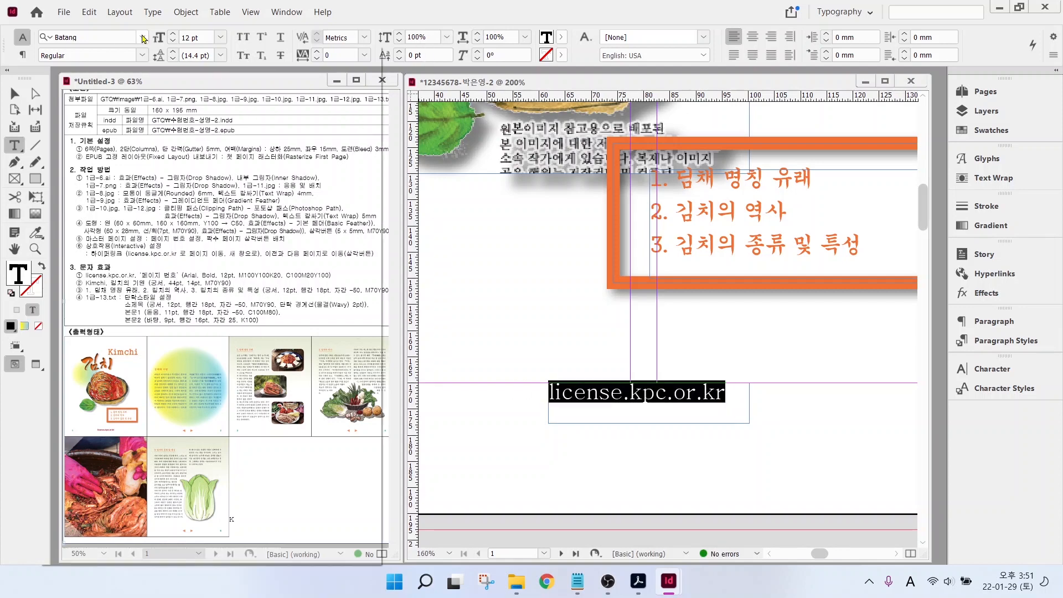
pyautogui.click(88, 145)
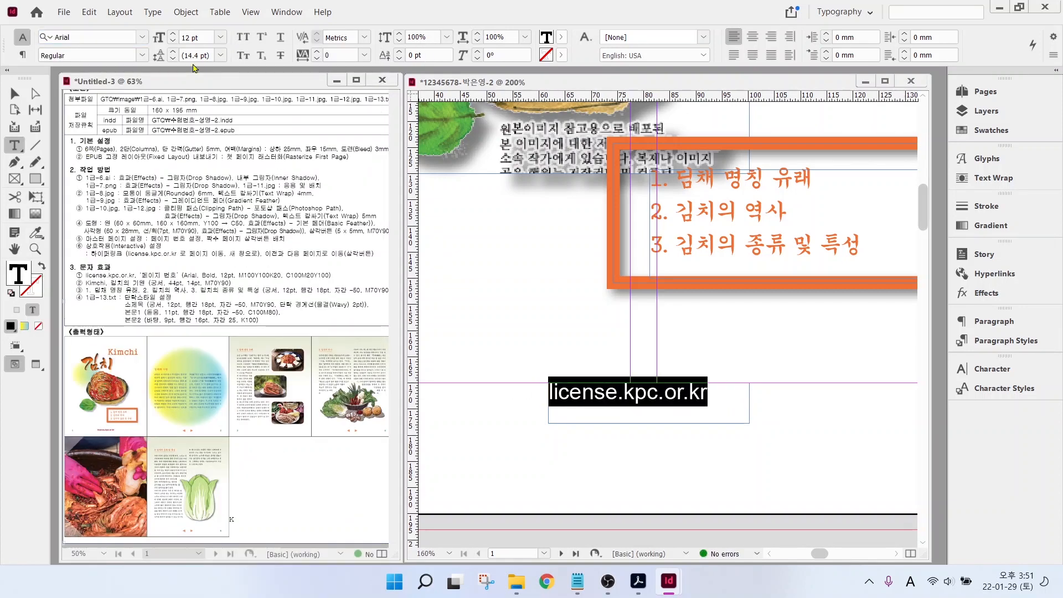
pyautogui.click(143, 55)
pyautogui.click(61, 158)
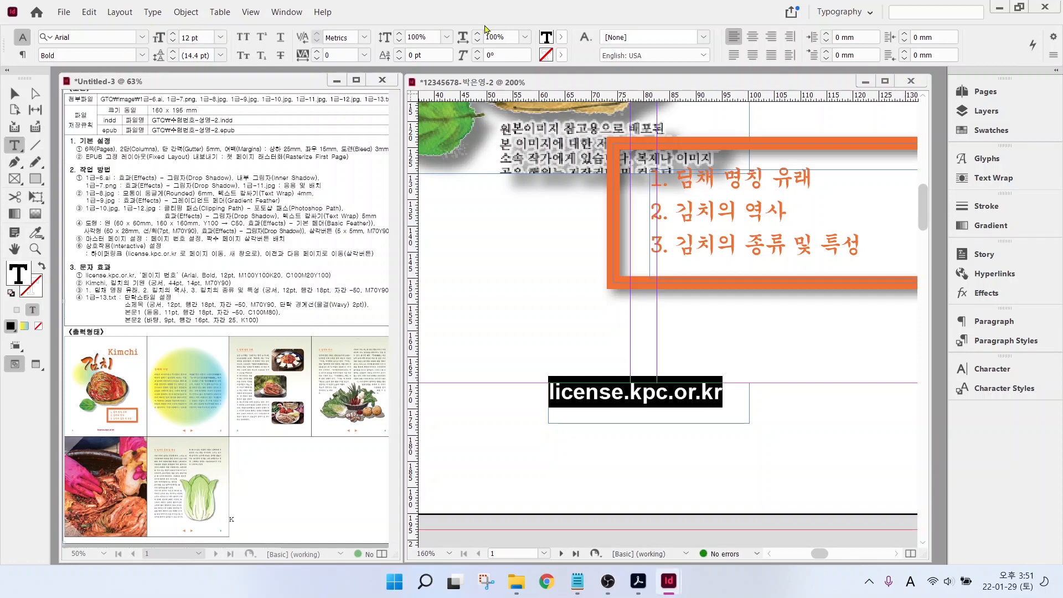
pyautogui.click(561, 37)
pyautogui.scroll(-2, 478, 188)
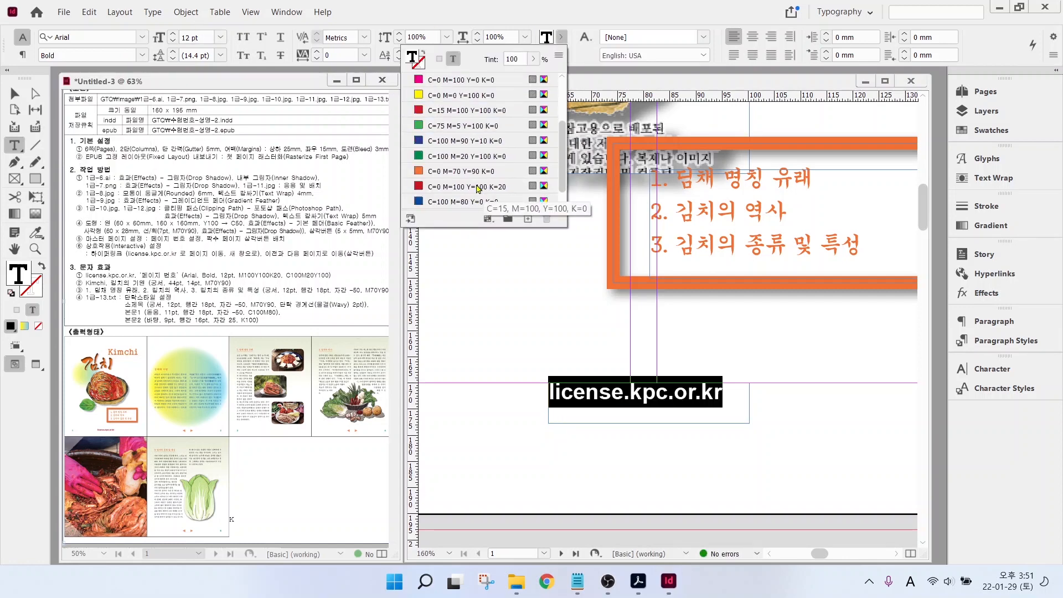
pyautogui.scroll(-1, 478, 188)
pyautogui.click(475, 171)
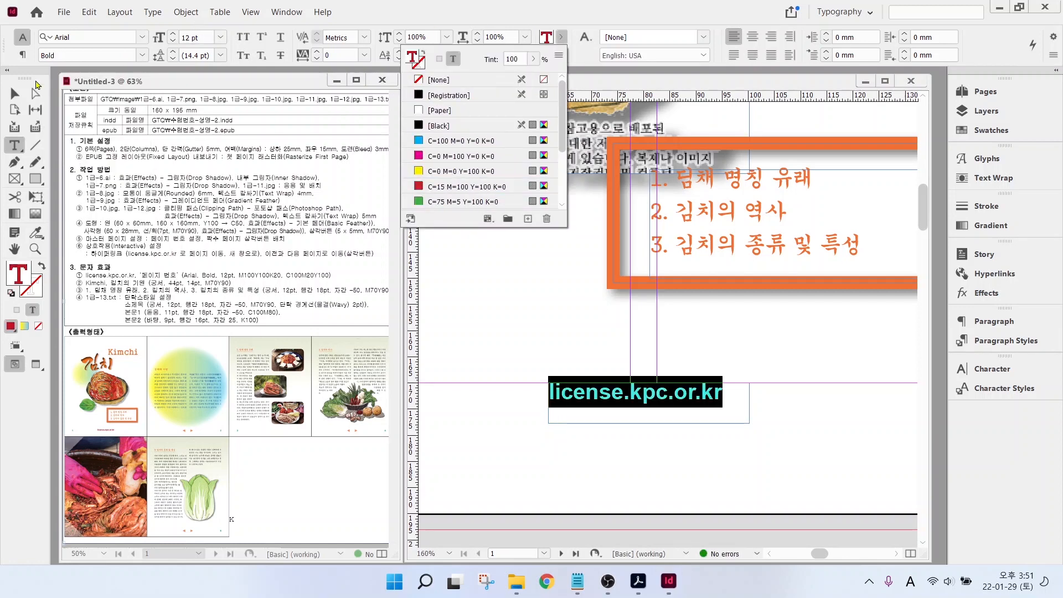
# - Nudge the address frame lower, then select its text and open the Hyperlinks panel
pyautogui.press('Escape')
pyautogui.click(15, 94)
pyautogui.moveTo(589, 389); pyautogui.dragTo(589, 401)
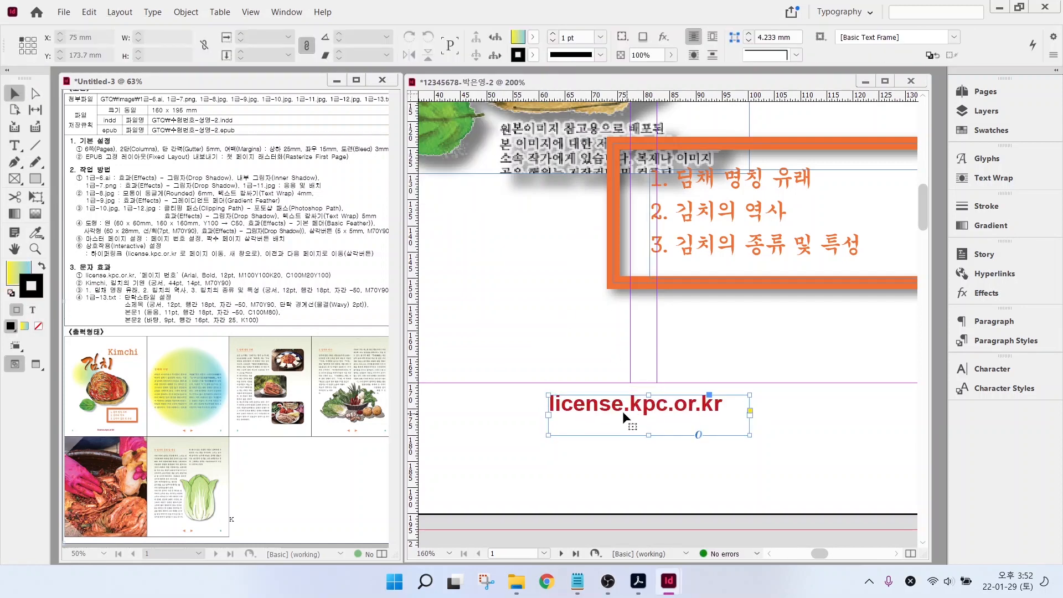
pyautogui.doubleClick(715, 408)
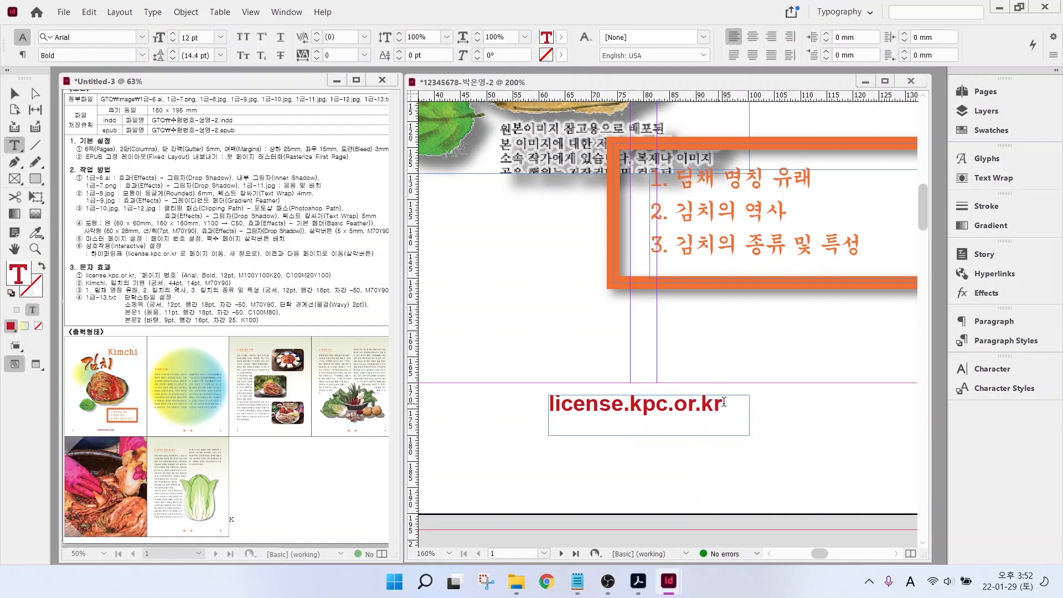
pyautogui.moveTo(730, 402); pyautogui.dragTo(544, 407)
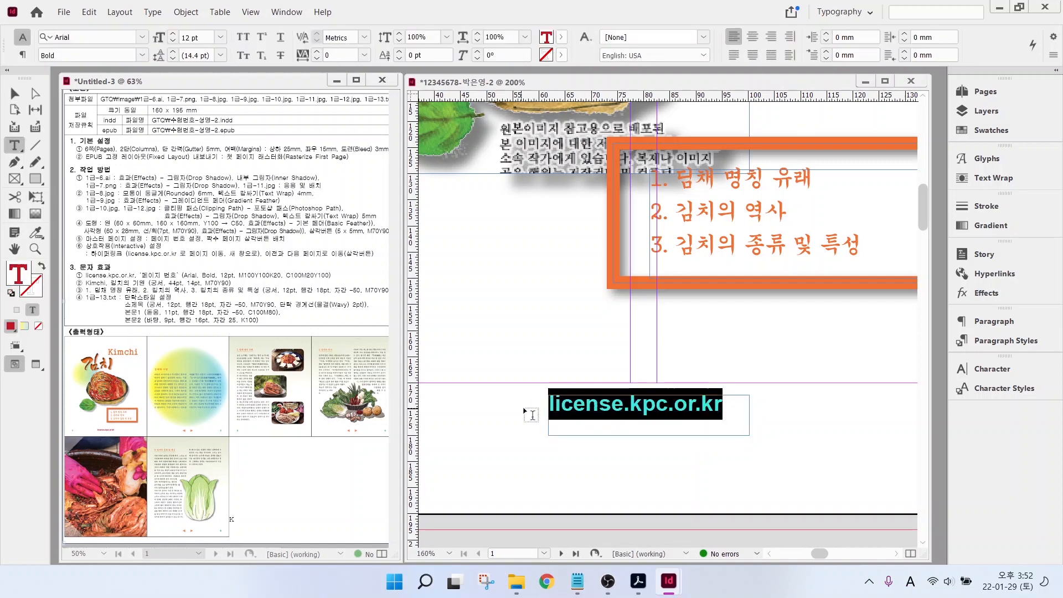
pyautogui.click(987, 275)
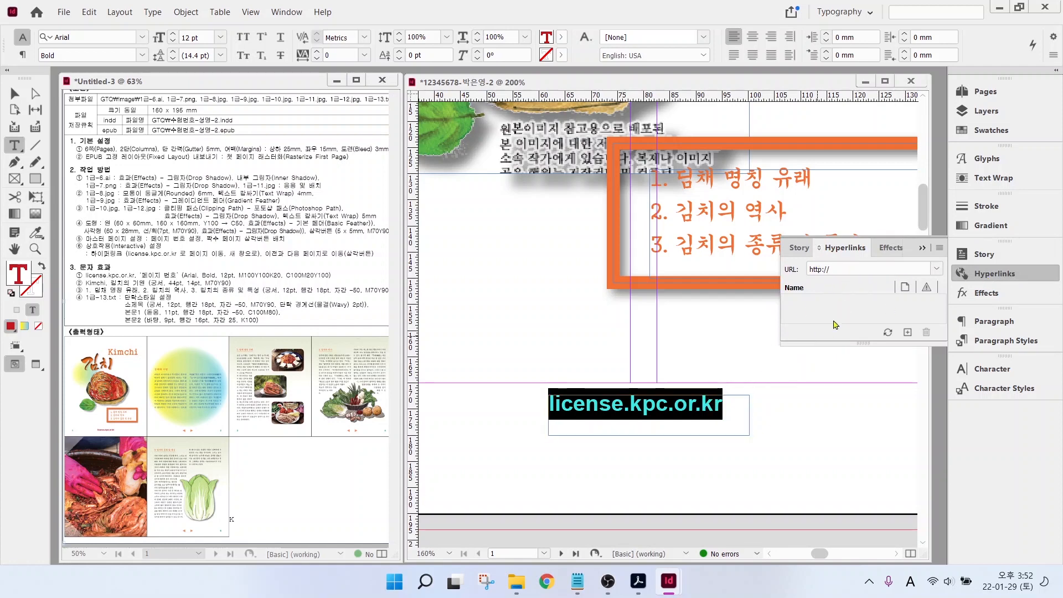
pyautogui.click(842, 269)
pyautogui.hotkey('ctrl', 'v')
pyautogui.press('Return')
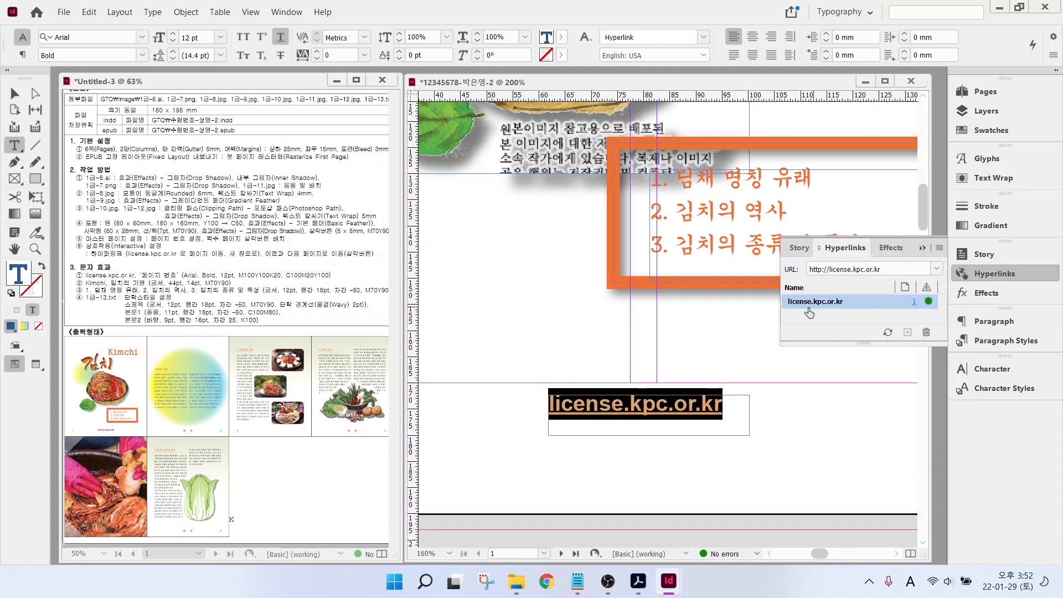
pyautogui.moveTo(708, 411); pyautogui.dragTo(763, 466)
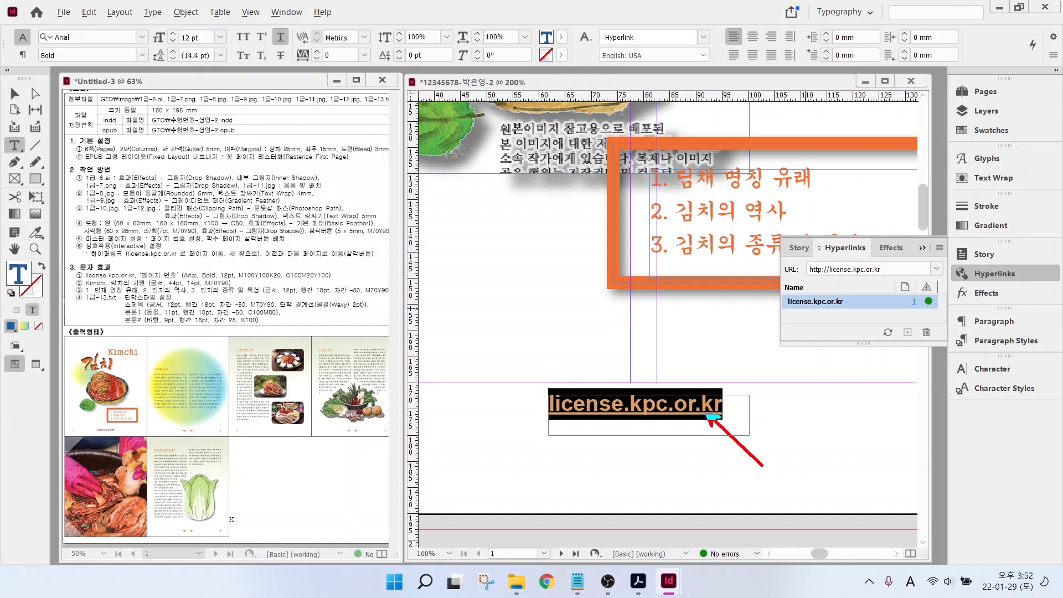
pyautogui.click(15, 93)
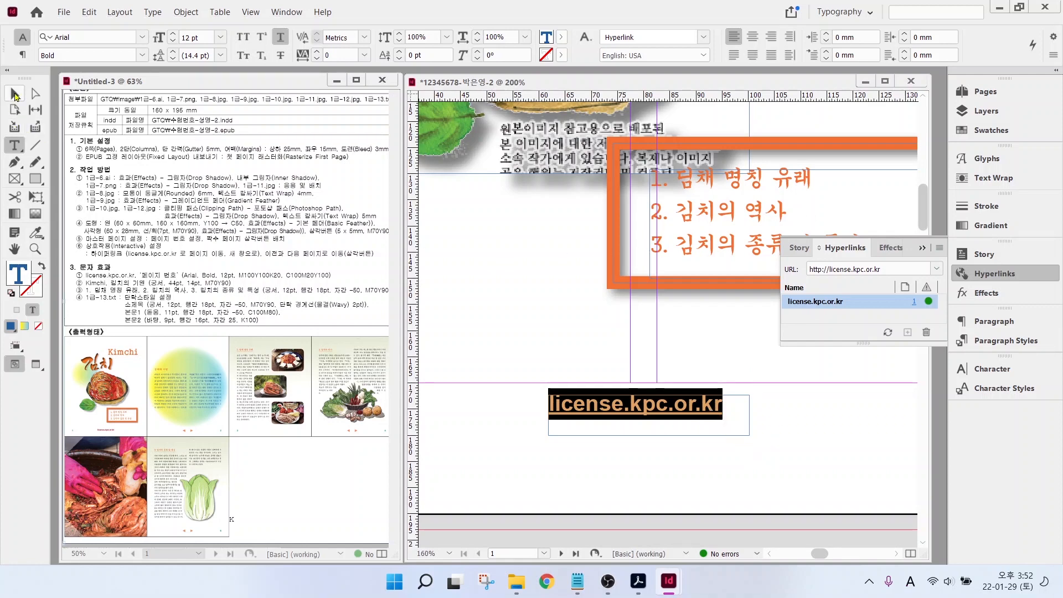
pyautogui.click(657, 426)
pyautogui.press('Escape')
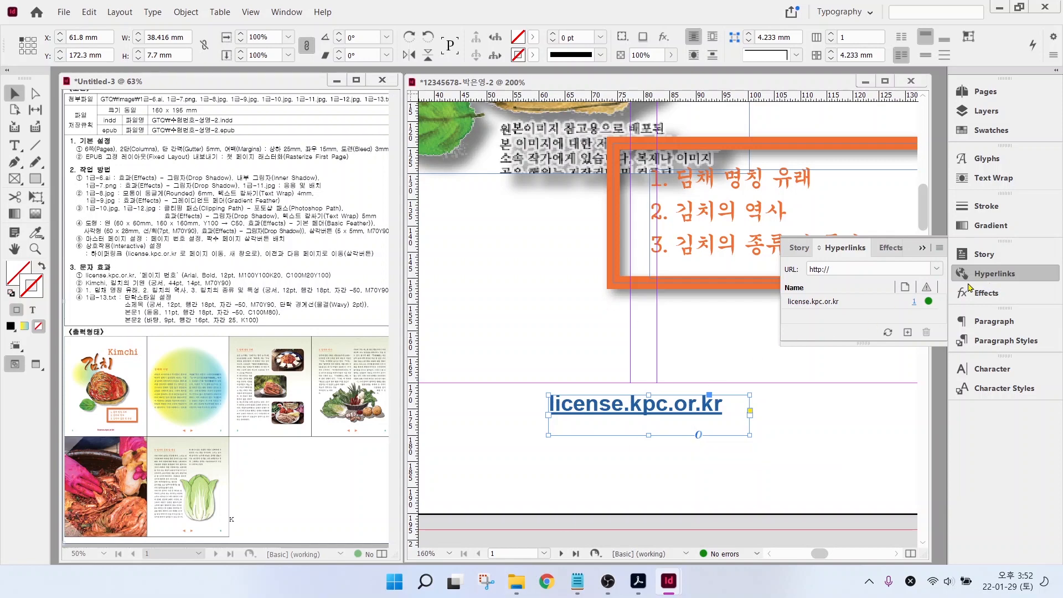
# - Apply the [None] character style to strip the hyperlink styling
pyautogui.doubleClick(689, 404)
pyautogui.press('Escape')
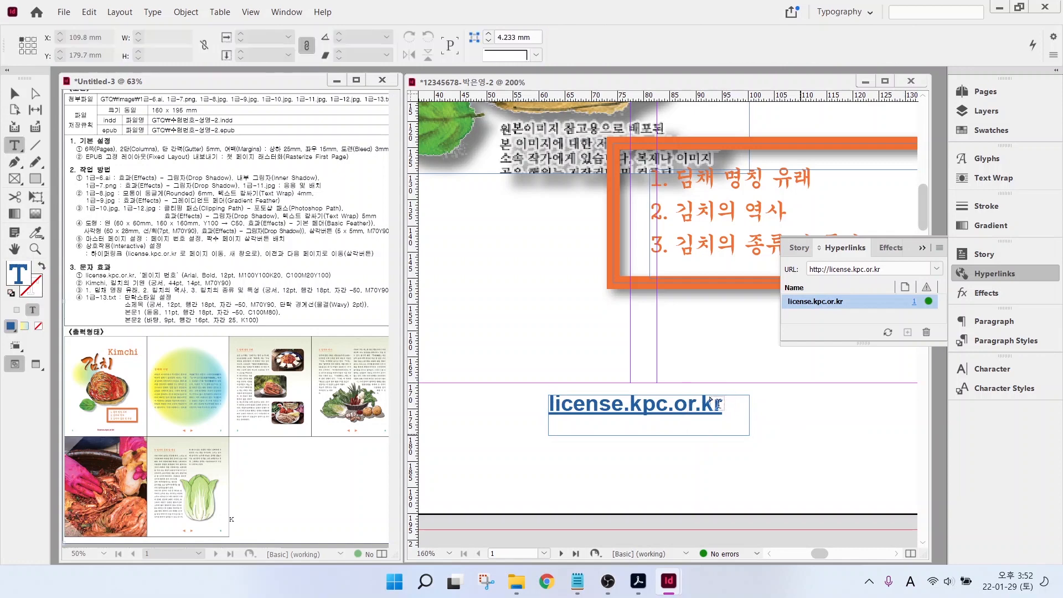
pyautogui.click(1005, 389)
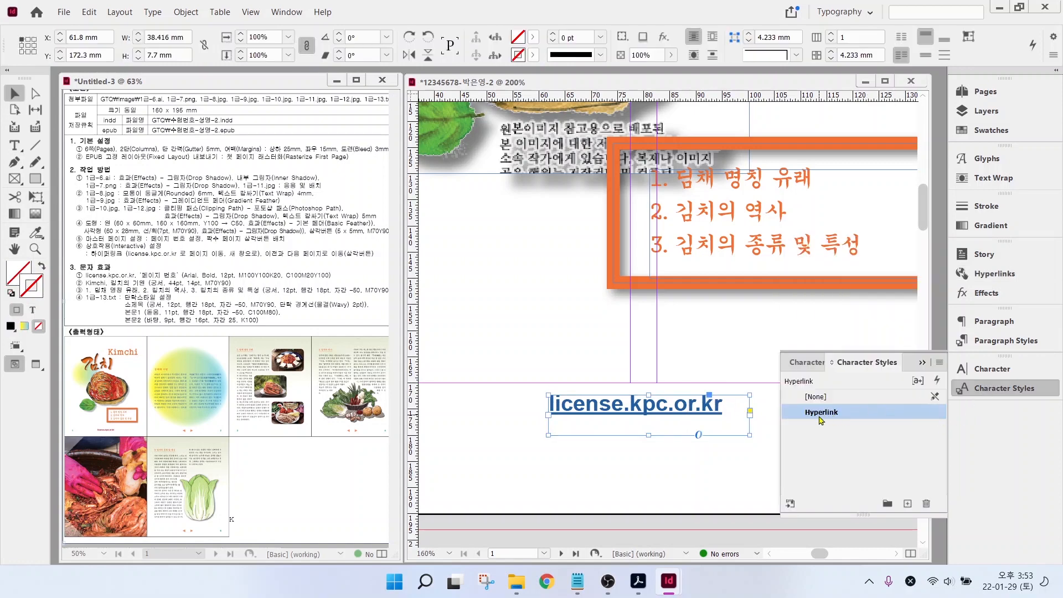
pyautogui.press('ctrl')
pyautogui.press('ctrl')
pyautogui.press('ctrl')
pyautogui.click(815, 398)
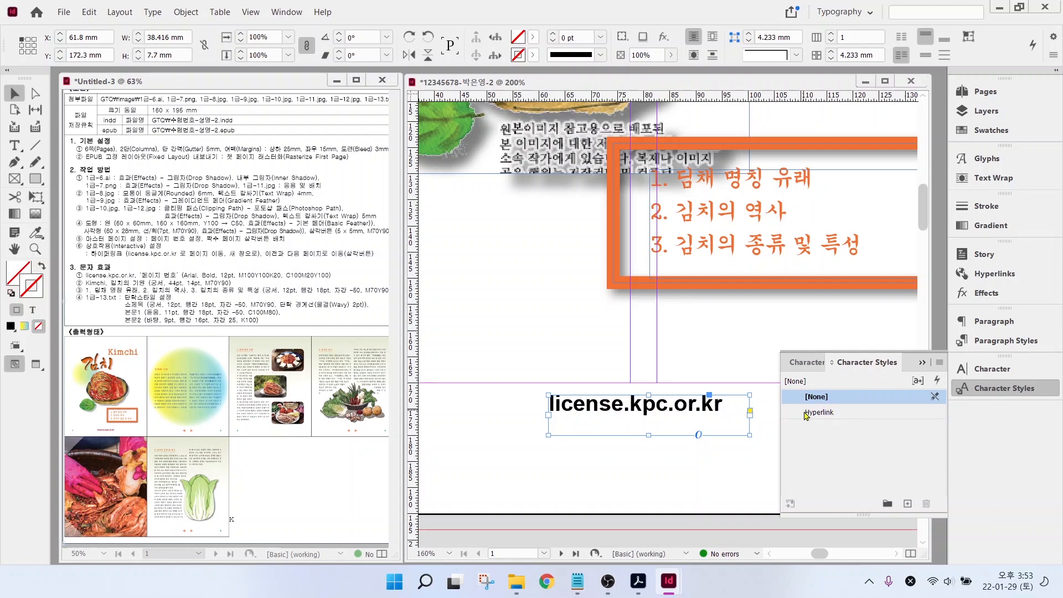
# - Recolour the link text dark red (C=0 M=100 Y=100 K=20) and check it in Hyperlinks
pyautogui.doubleClick(726, 404)
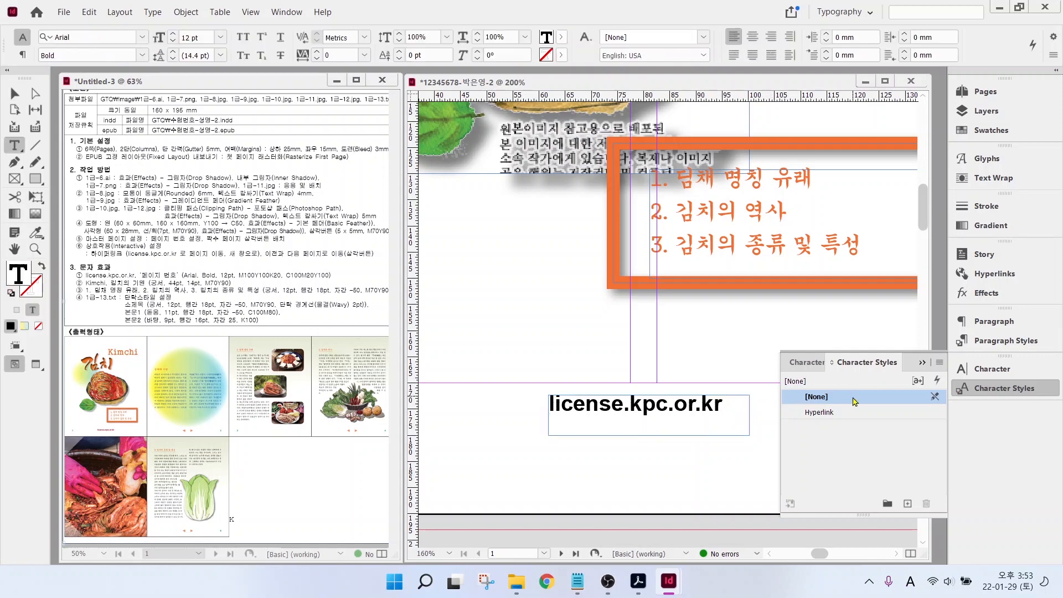
pyautogui.moveTo(730, 401); pyautogui.dragTo(511, 383)
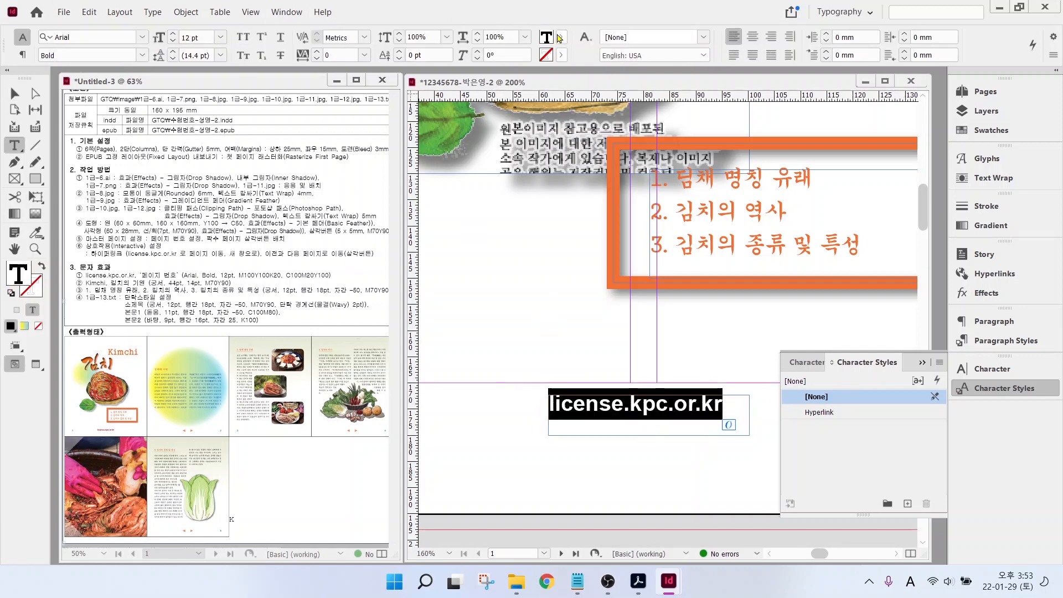
pyautogui.click(560, 37)
pyautogui.scroll(-3, 491, 122)
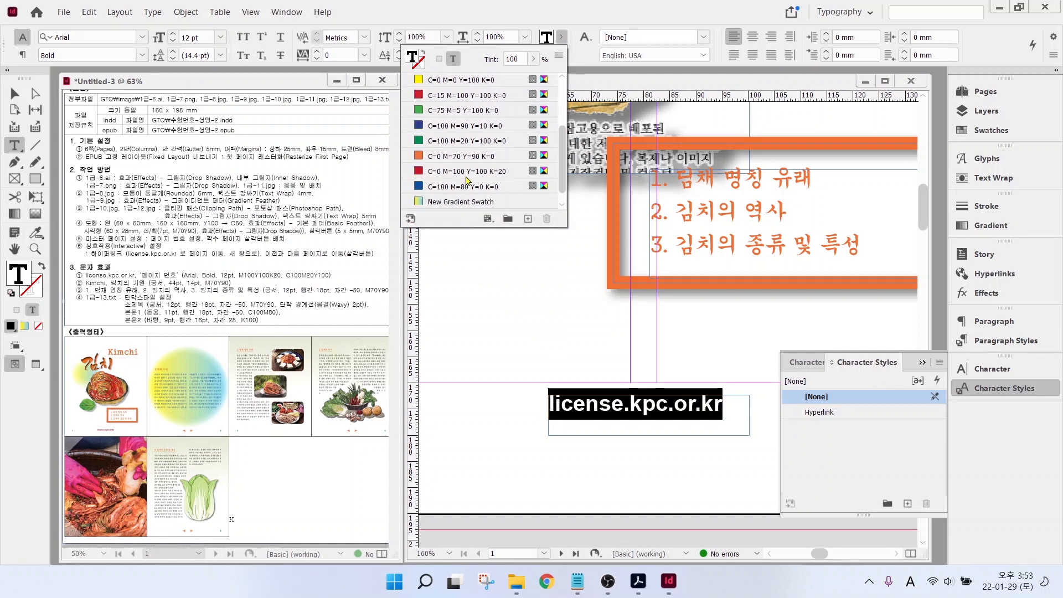
pyautogui.click(455, 157)
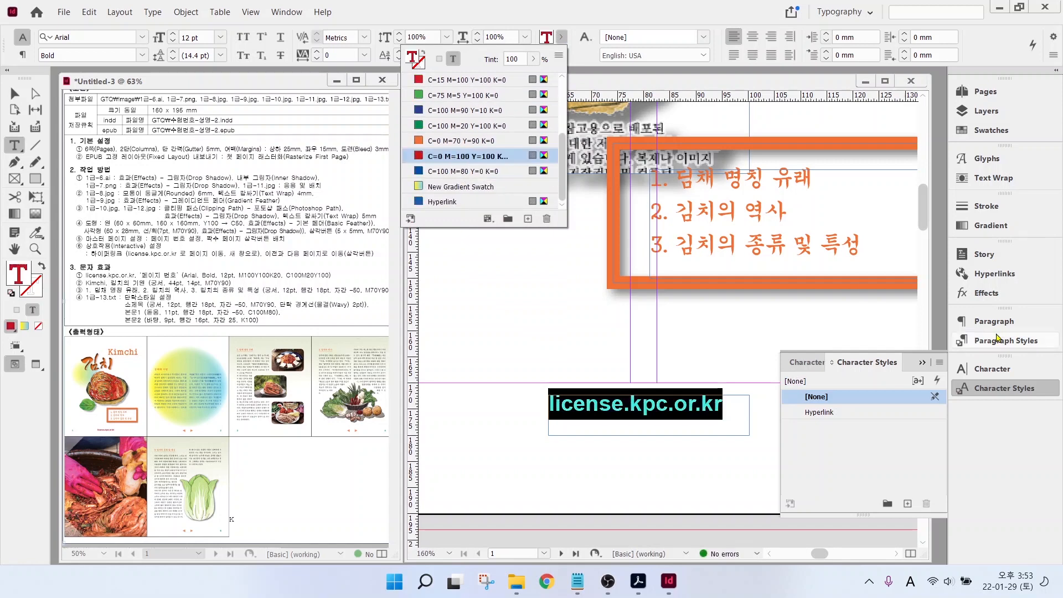
pyautogui.click(990, 275)
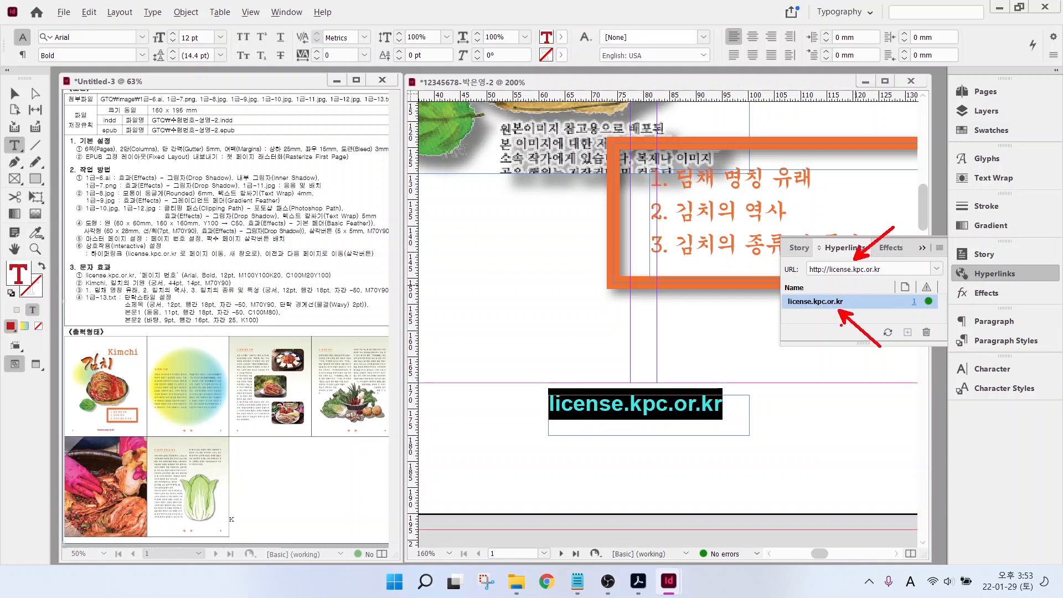
pyautogui.press('Escape')
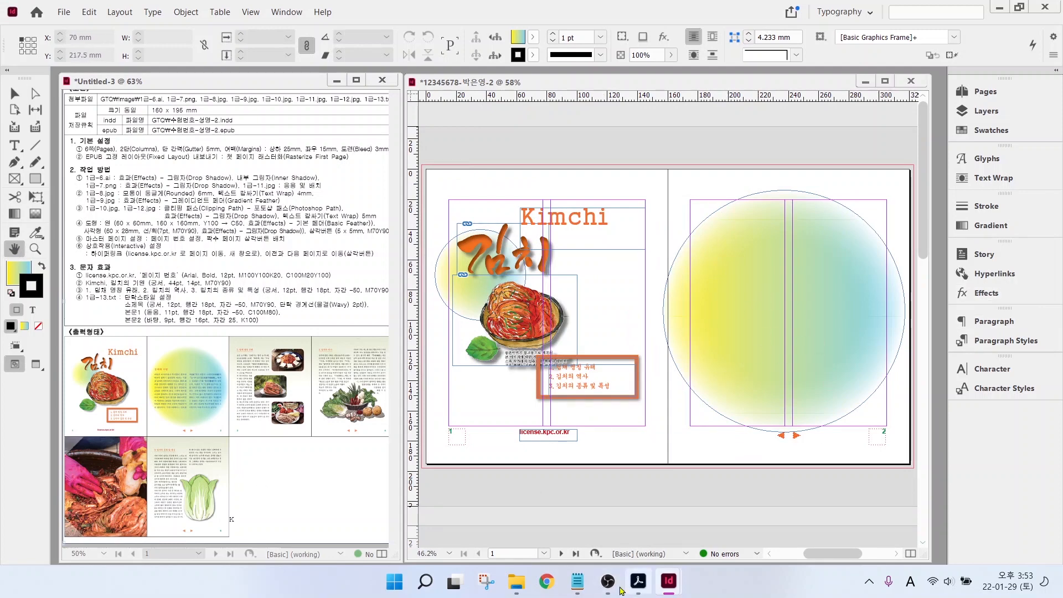
# - Copy the body text from 1급-13.txt and paste it into a new text frame on page 2
pyautogui.click(578, 581)
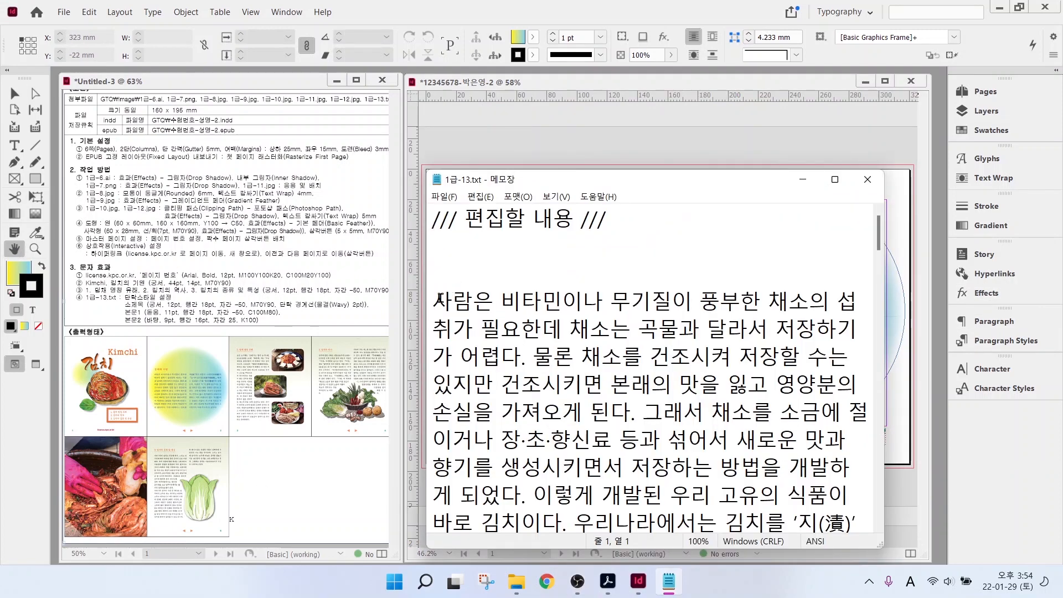
pyautogui.scroll(-5, 680, 374)
pyautogui.moveTo(438, 299); pyautogui.dragTo(681, 376)
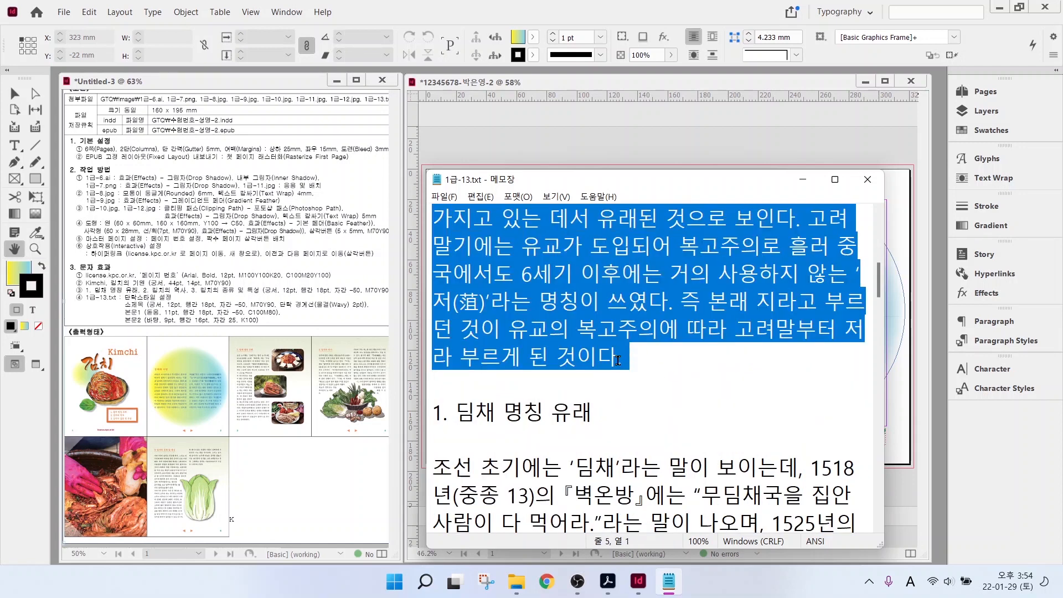
pyautogui.click(527, 91)
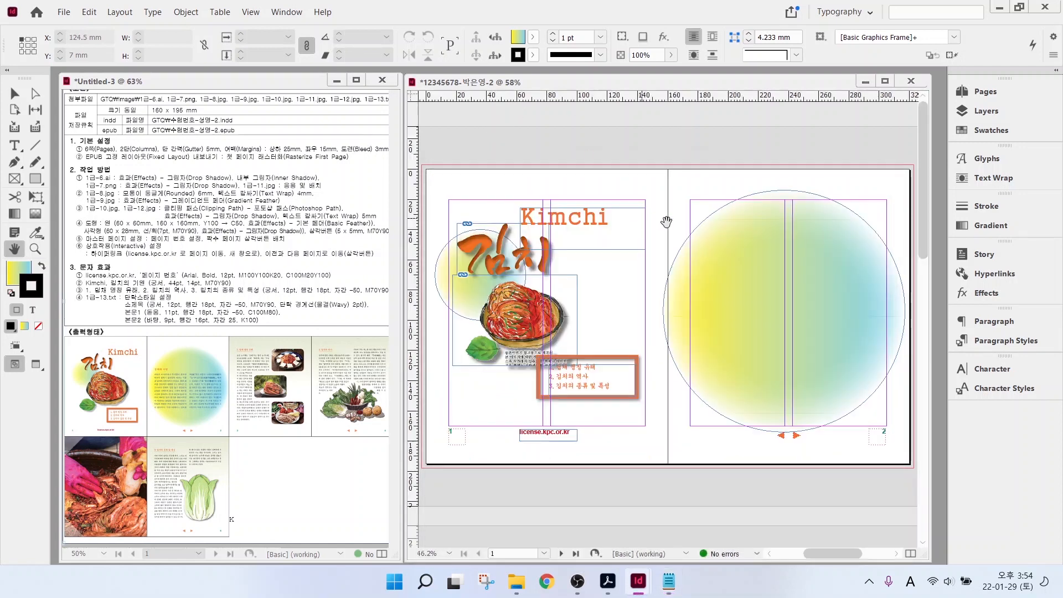
pyautogui.click(15, 146)
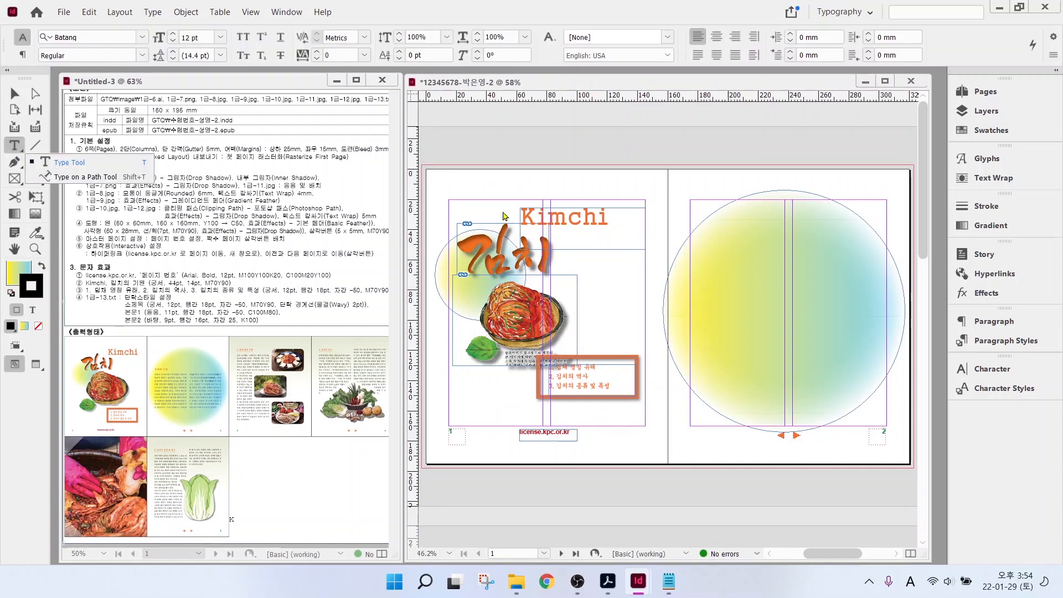
pyautogui.click(58, 164)
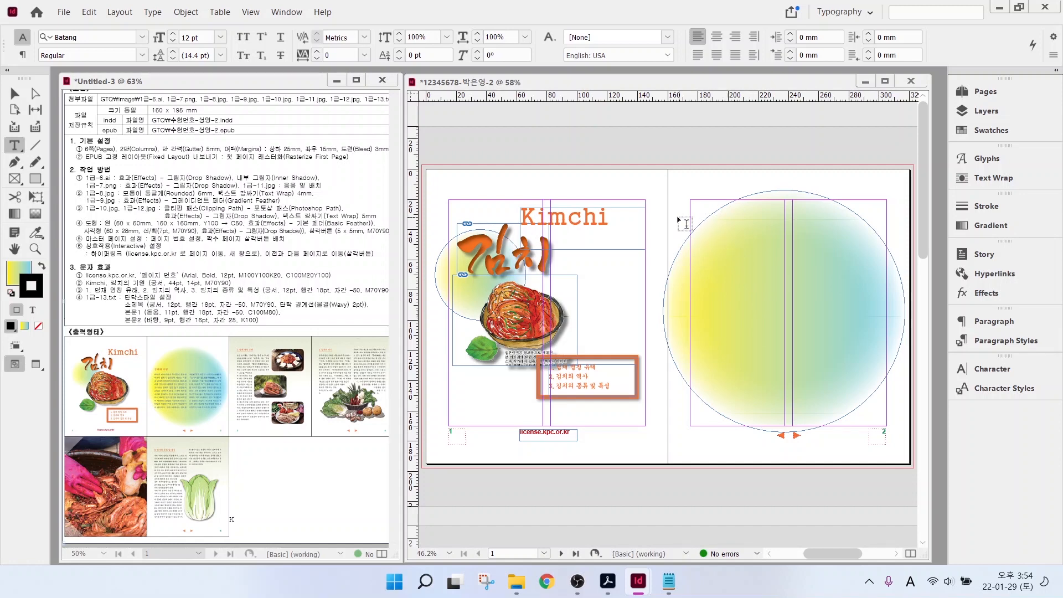
pyautogui.moveTo(698, 244); pyautogui.dragTo(878, 382)
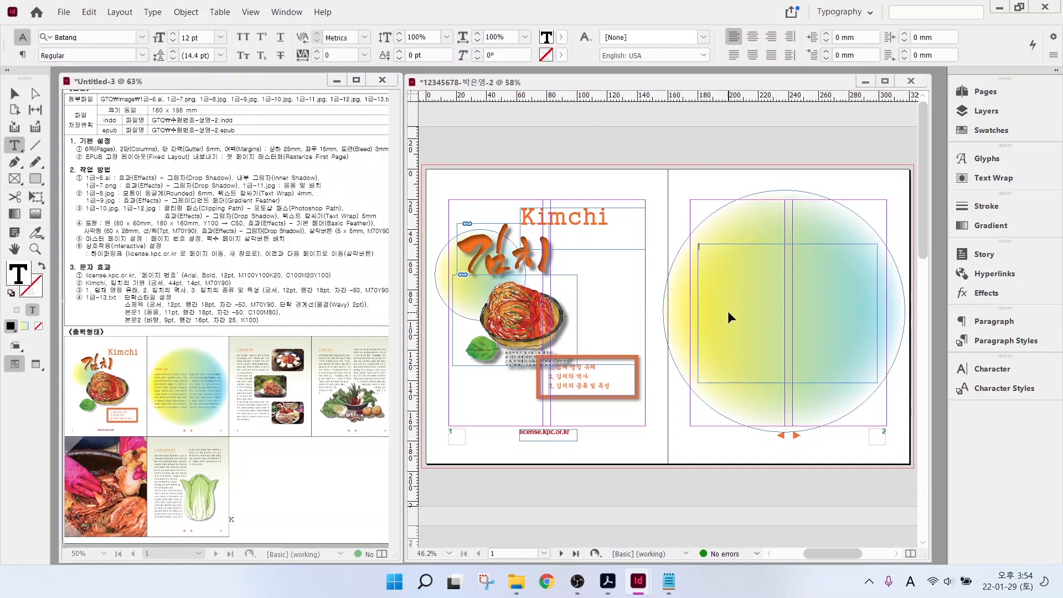
pyautogui.hotkey('ctrl', 'v')
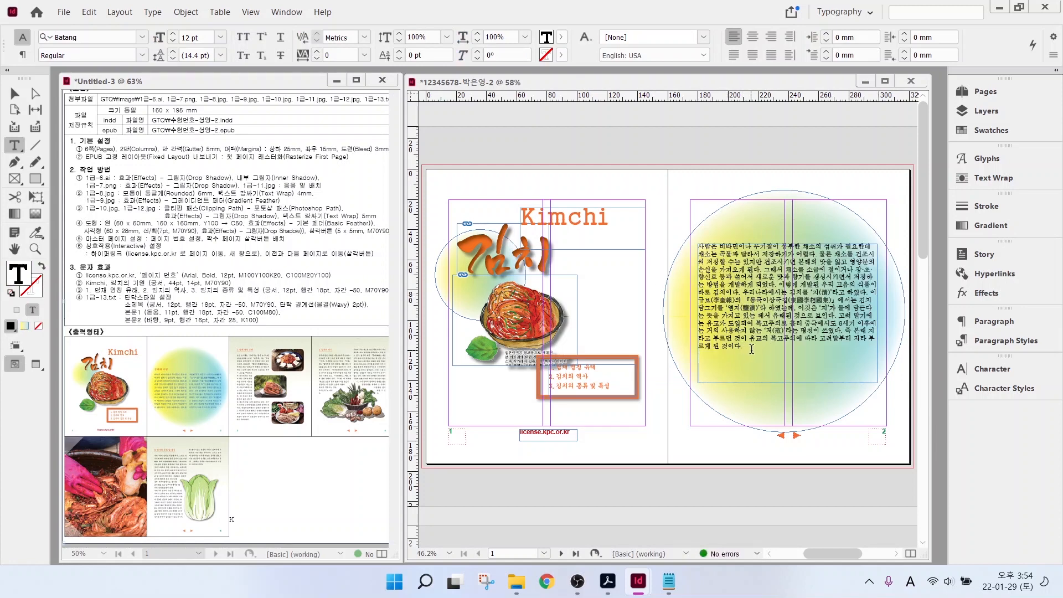
# - Apply the 본문1 paragraph style to all the pasted text
pyautogui.hotkey('ctrl', 'a')
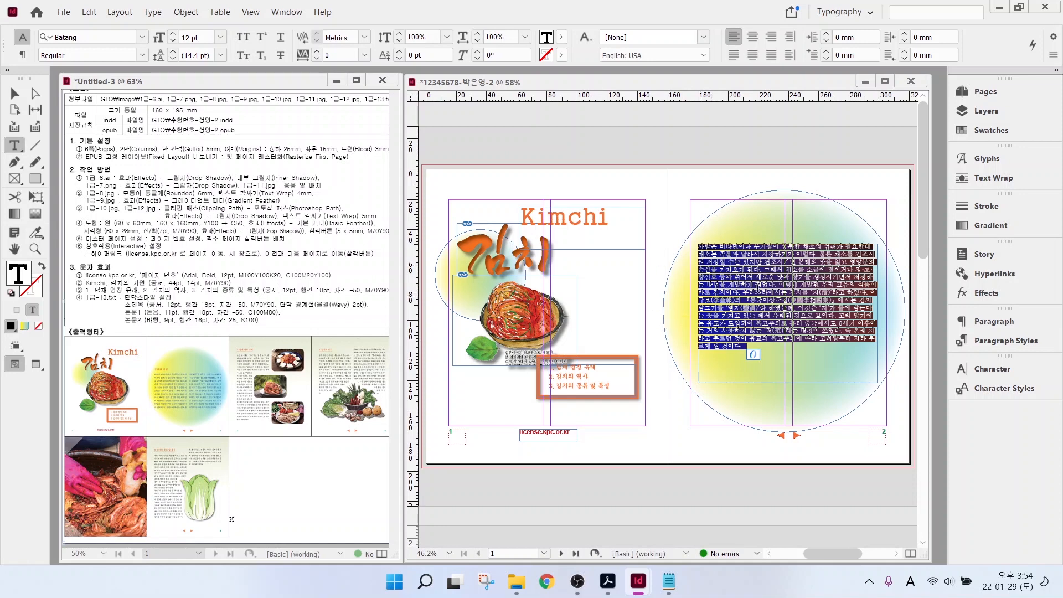
pyautogui.click(991, 342)
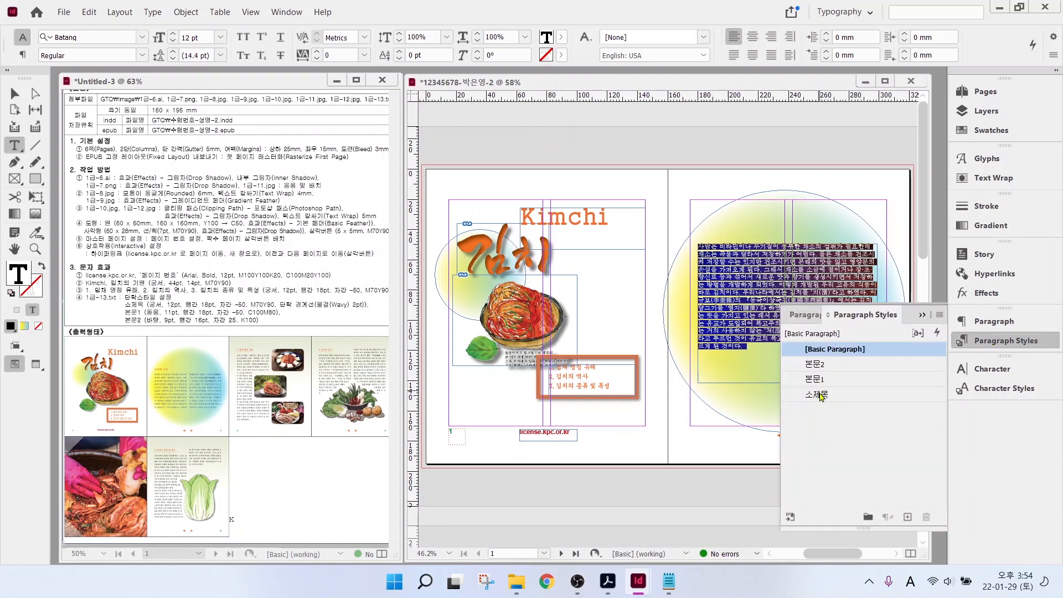
pyautogui.click(825, 381)
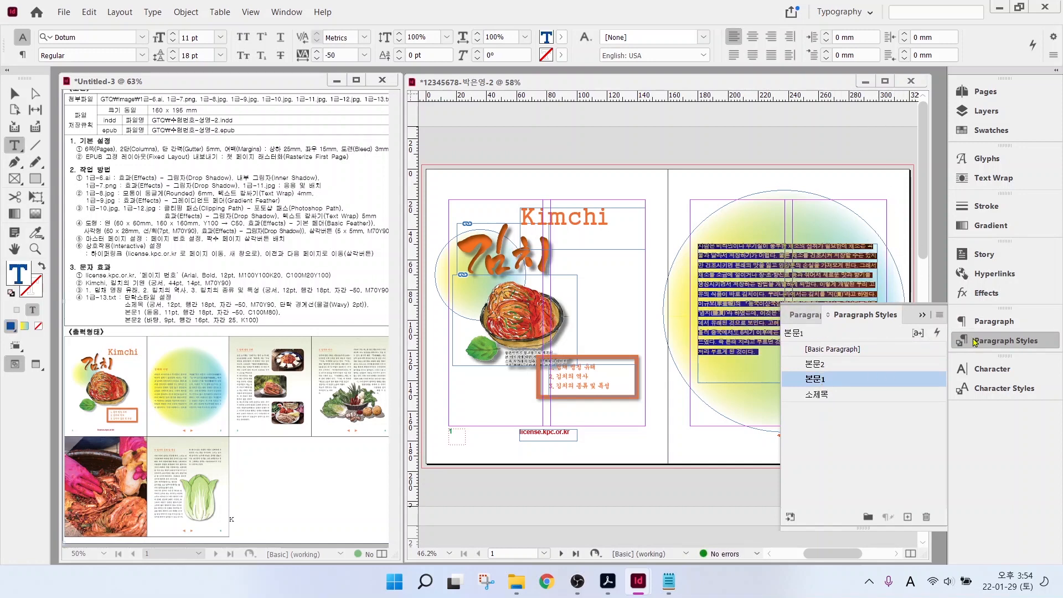
pyautogui.click(985, 340)
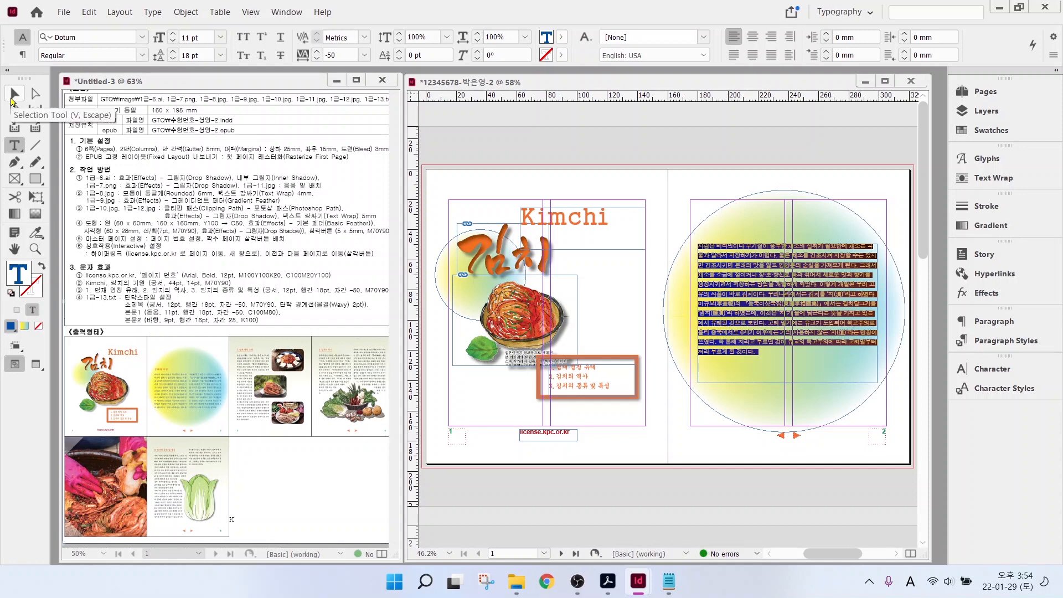
# - Give the body frame 2 columns with a 5 mm gutter, widen it to 130 mm and lower its top
pyautogui.click(13, 95)
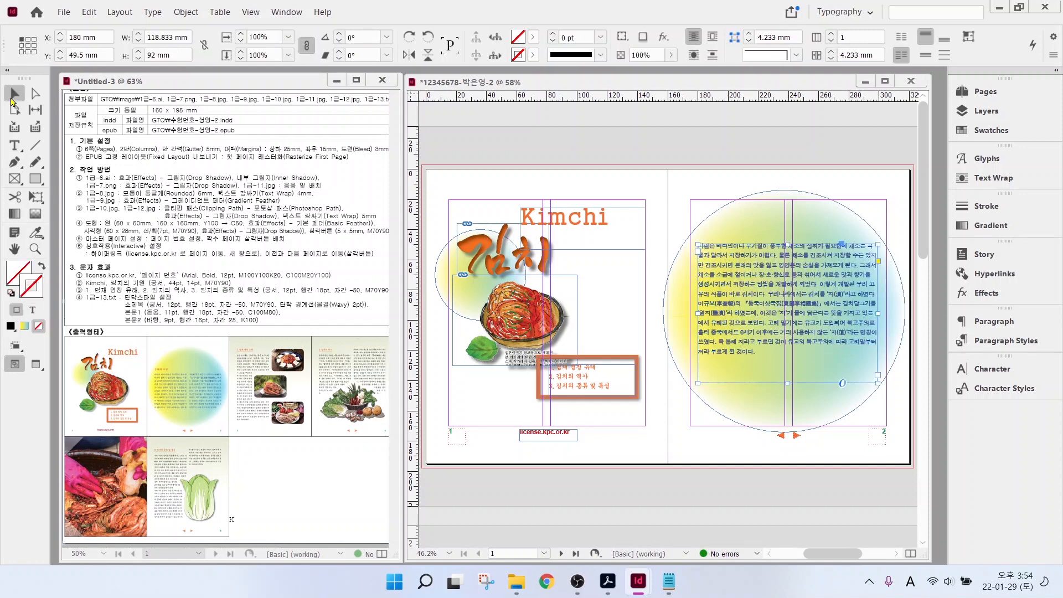
pyautogui.click(832, 39)
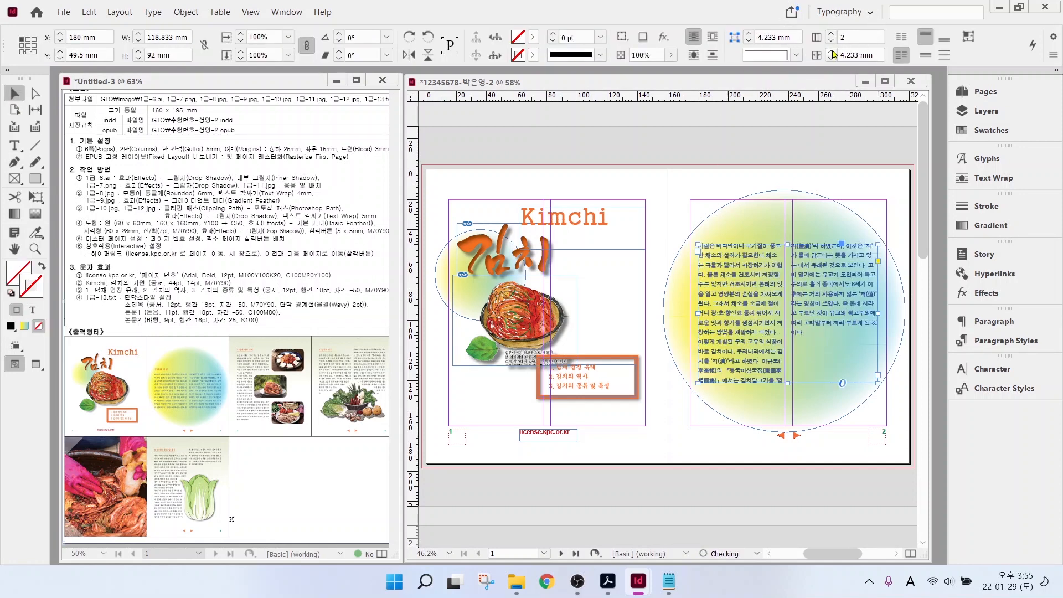
pyautogui.click(832, 52)
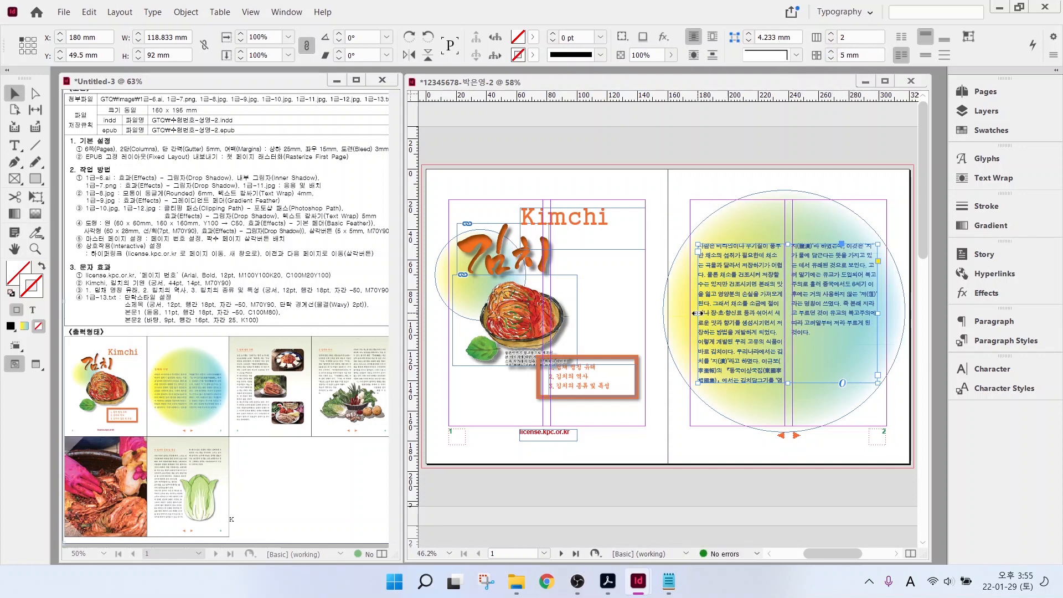
pyautogui.moveTo(696, 313); pyautogui.dragTo(688, 313)
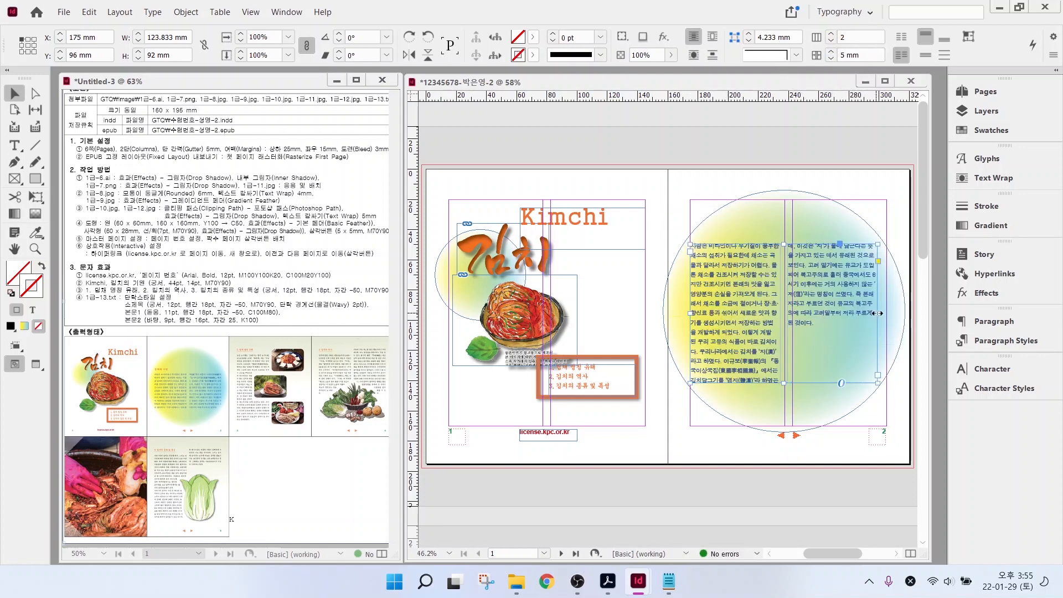
pyautogui.moveTo(873, 313); pyautogui.dragTo(888, 313)
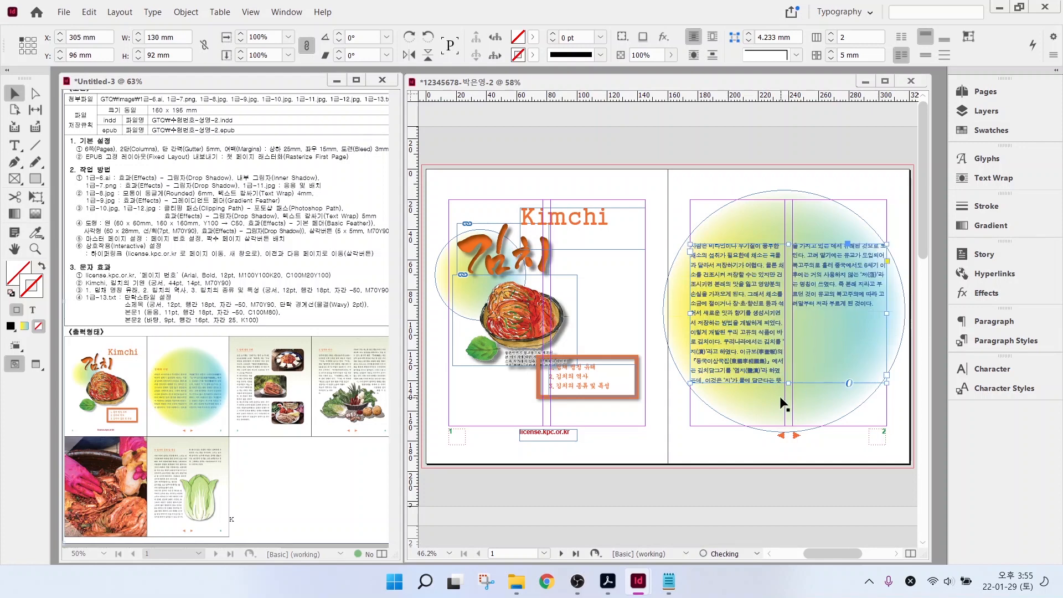
pyautogui.moveTo(788, 244); pyautogui.dragTo(789, 274)
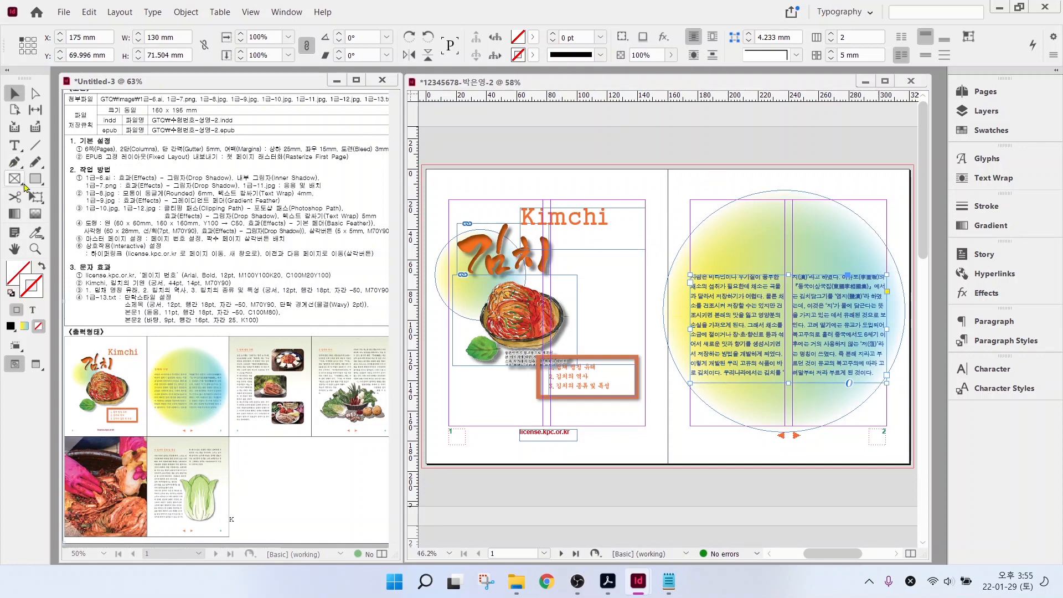
# - Add the heading 김치의 기원 above the body text, set in Gungsuh
pyautogui.click(14, 145)
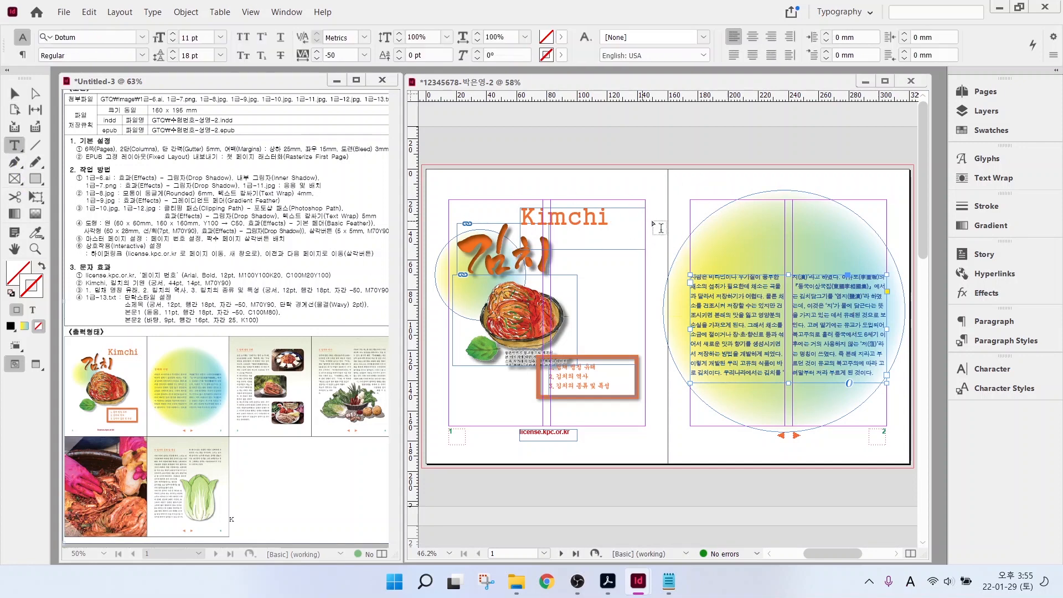
pyautogui.moveTo(691, 246); pyautogui.dragTo(781, 260)
pyautogui.press('Hangul')
pyautogui.write('김치의 기원')
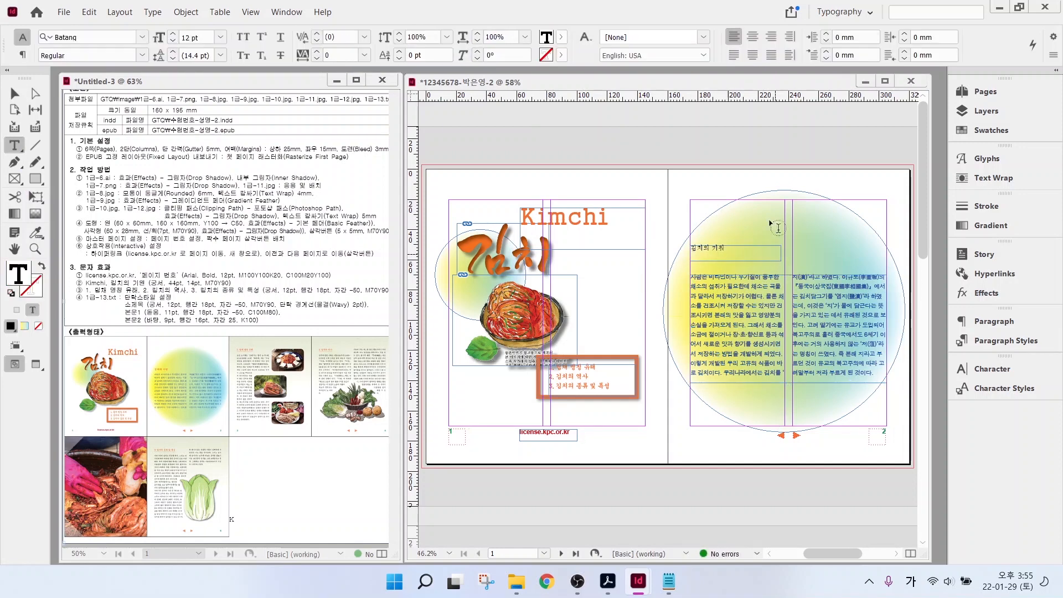
pyautogui.hotkey('ctrl', 'a')
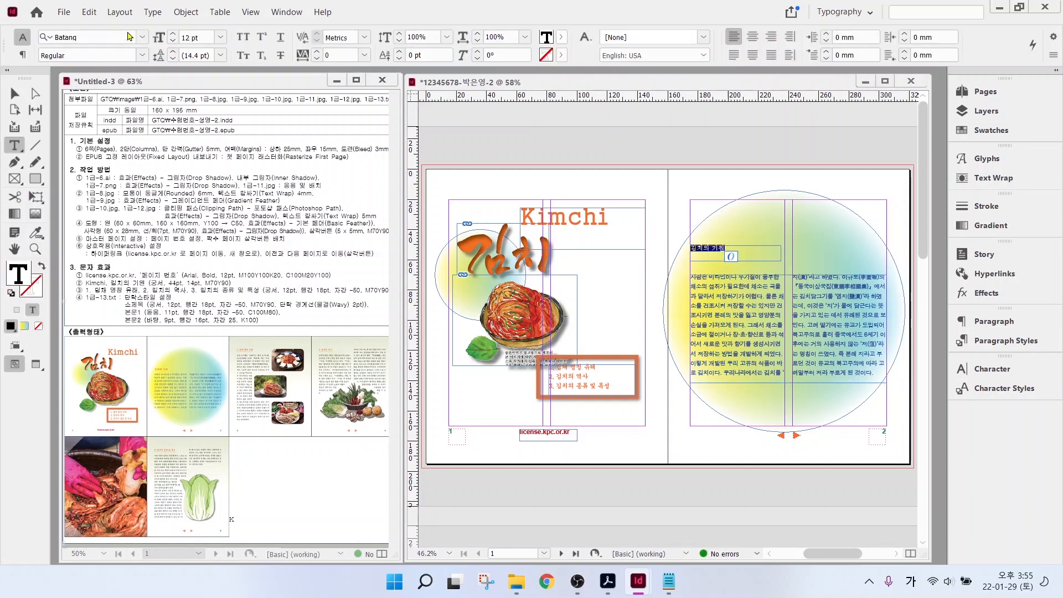
pyautogui.click(143, 37)
pyautogui.click(125, 122)
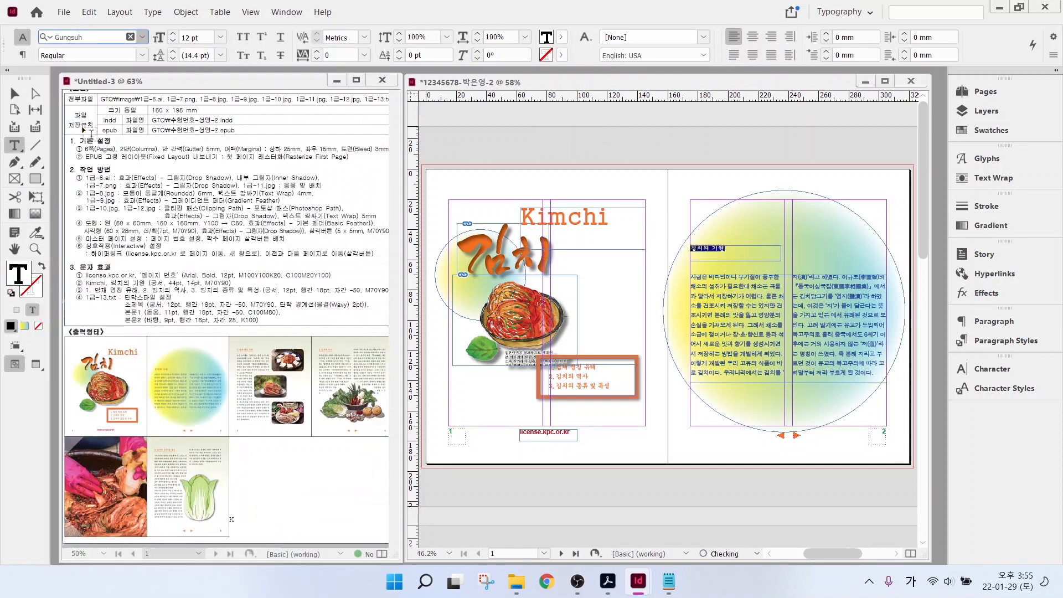
# - Colour the heading orange, move its frame down to Y 59.496 mm, and scroll to pages 3–4
pyautogui.click(561, 38)
pyautogui.scroll(-3, 475, 161)
pyautogui.click(471, 157)
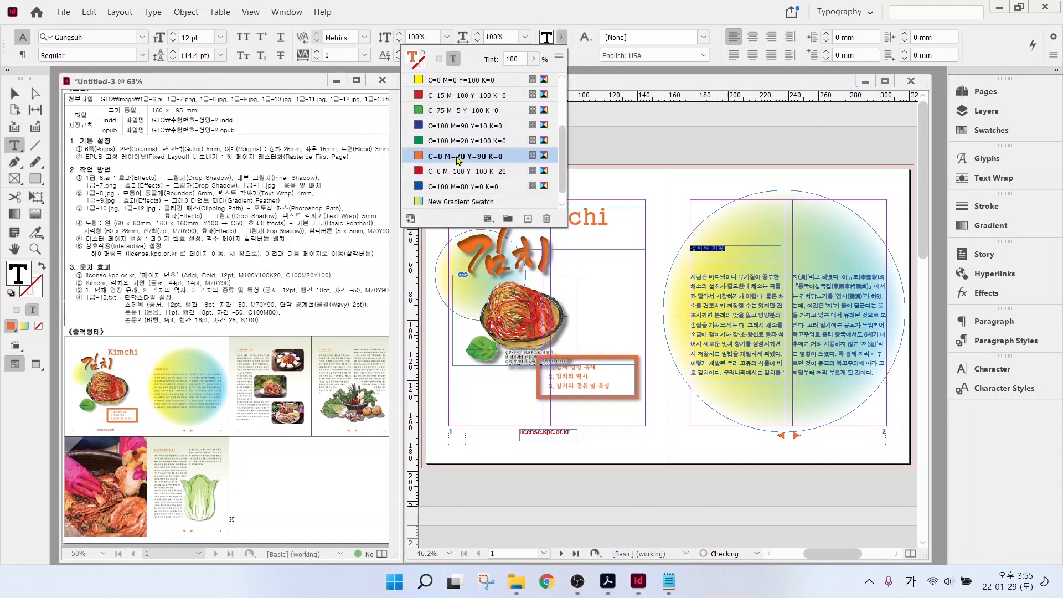
pyautogui.press('Escape')
pyautogui.click(14, 93)
pyautogui.moveTo(722, 252); pyautogui.dragTo(723, 265)
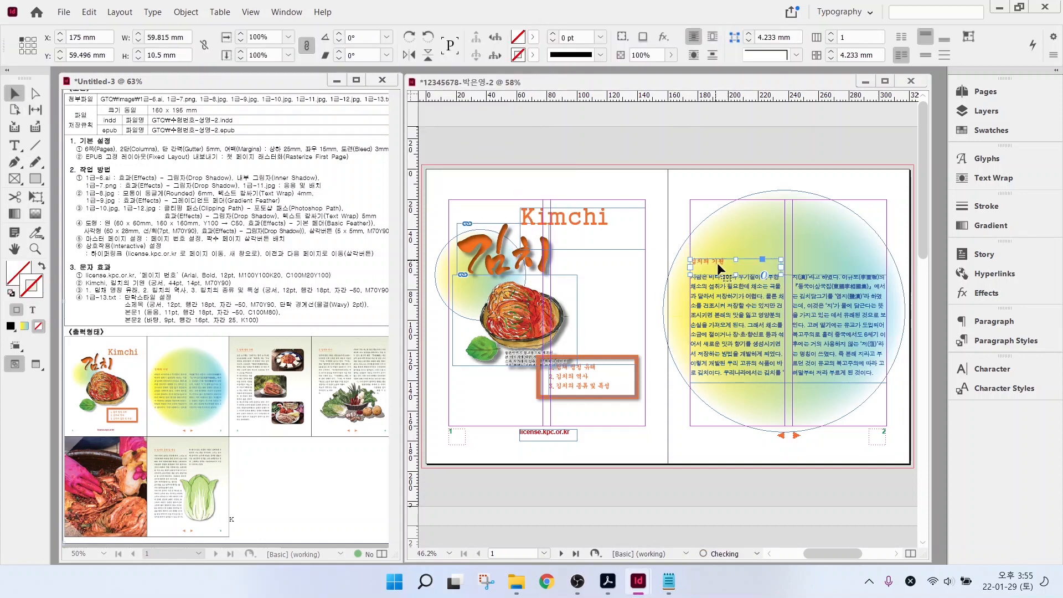
pyautogui.scroll(-10, 688, 406)
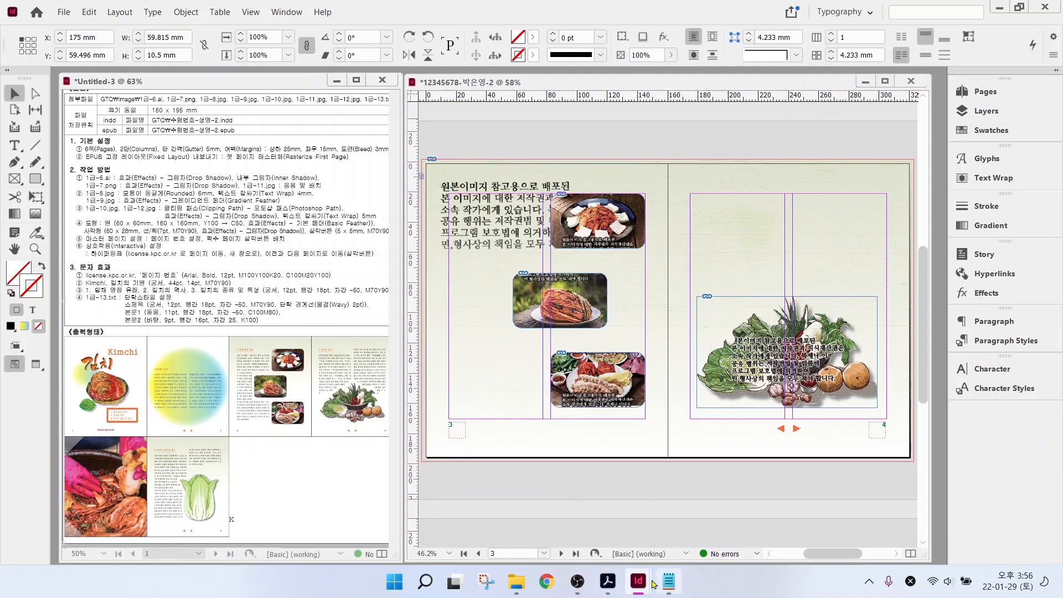
# - Copy the body text from the notes file and paste it into a new frame on page 3
pyautogui.click(669, 581)
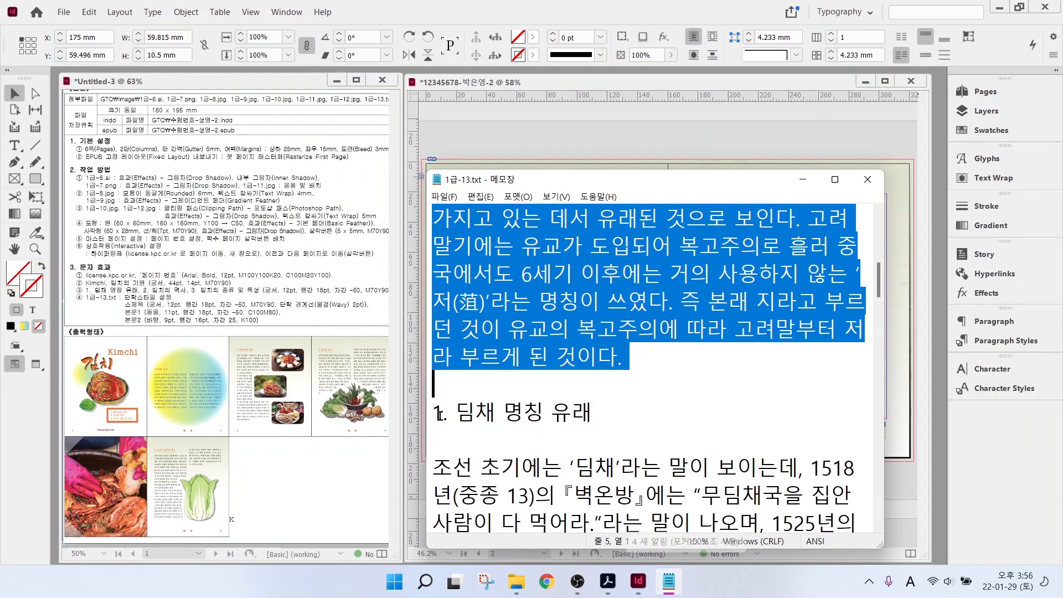
pyautogui.moveTo(432, 413); pyautogui.dragTo(808, 356)
pyautogui.scroll(-20, 609, 479)
pyautogui.scroll(-2, 783, 365)
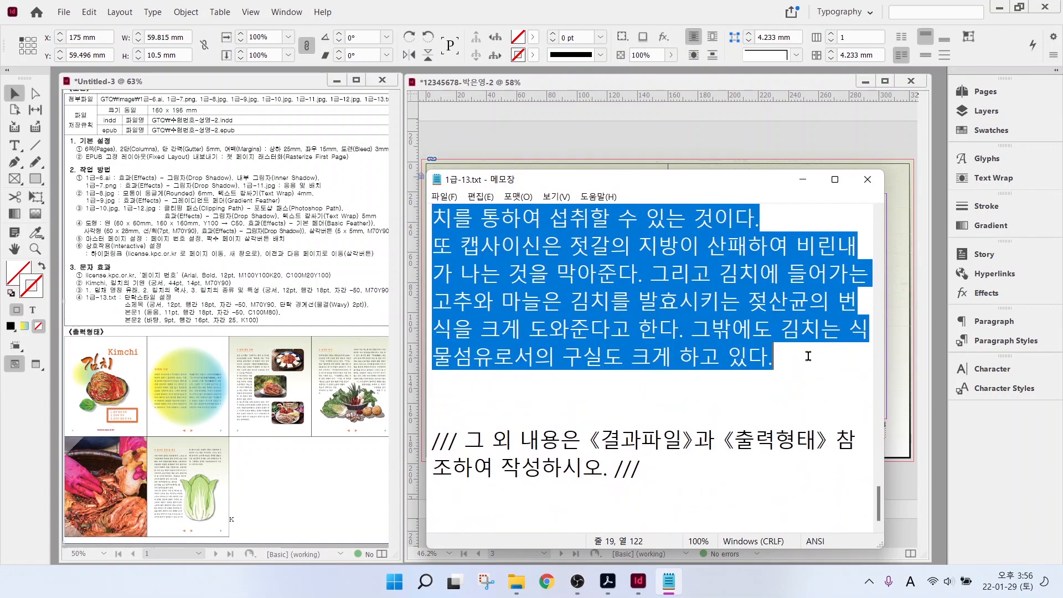
pyautogui.click(506, 135)
pyautogui.doubleClick(493, 249)
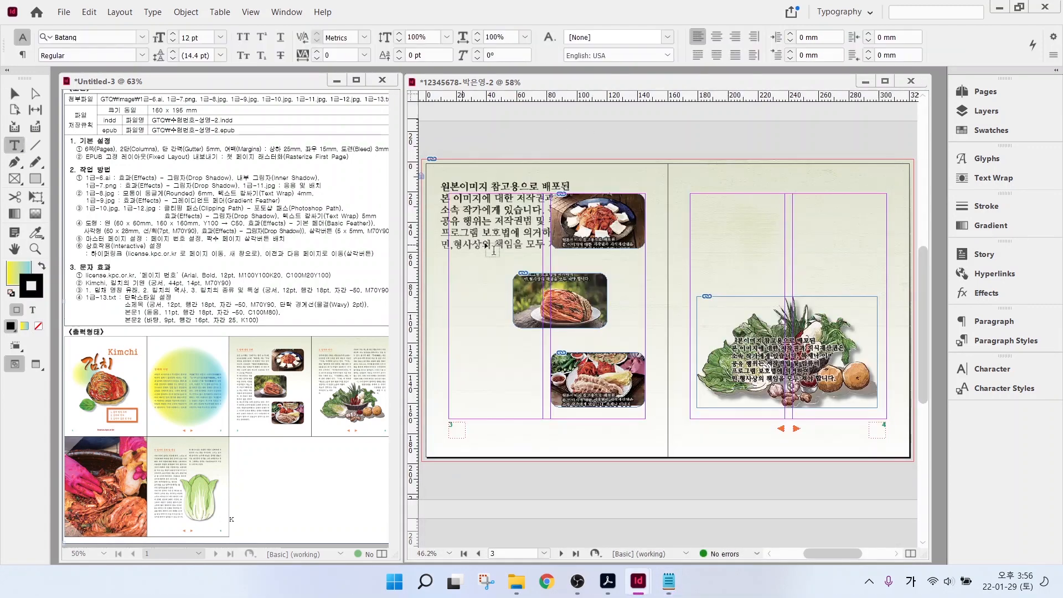
pyautogui.moveTo(448, 191); pyautogui.dragTo(550, 411)
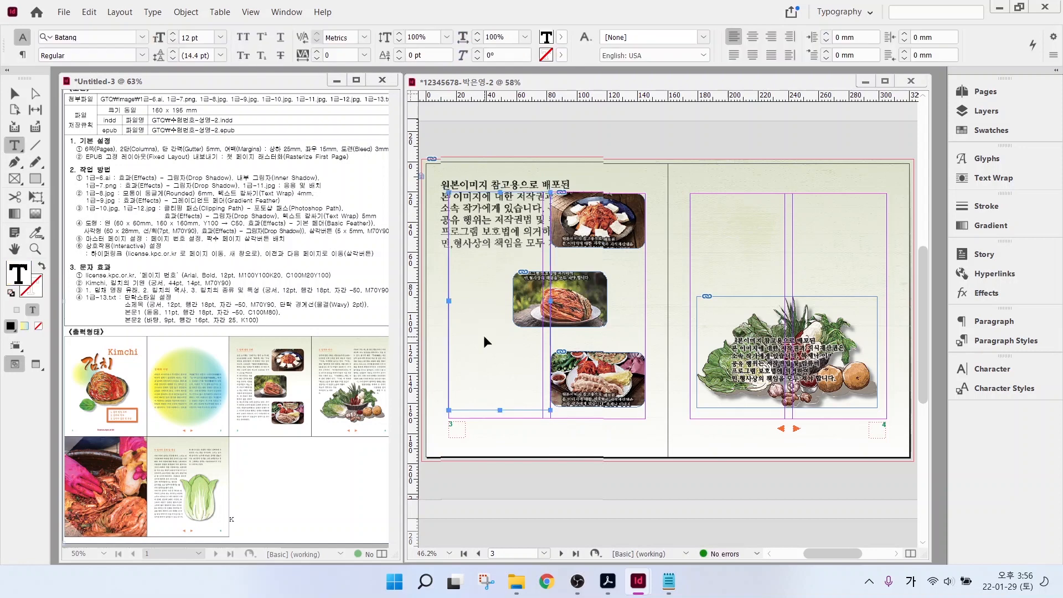
pyautogui.hotkey('ctrl', 'v')
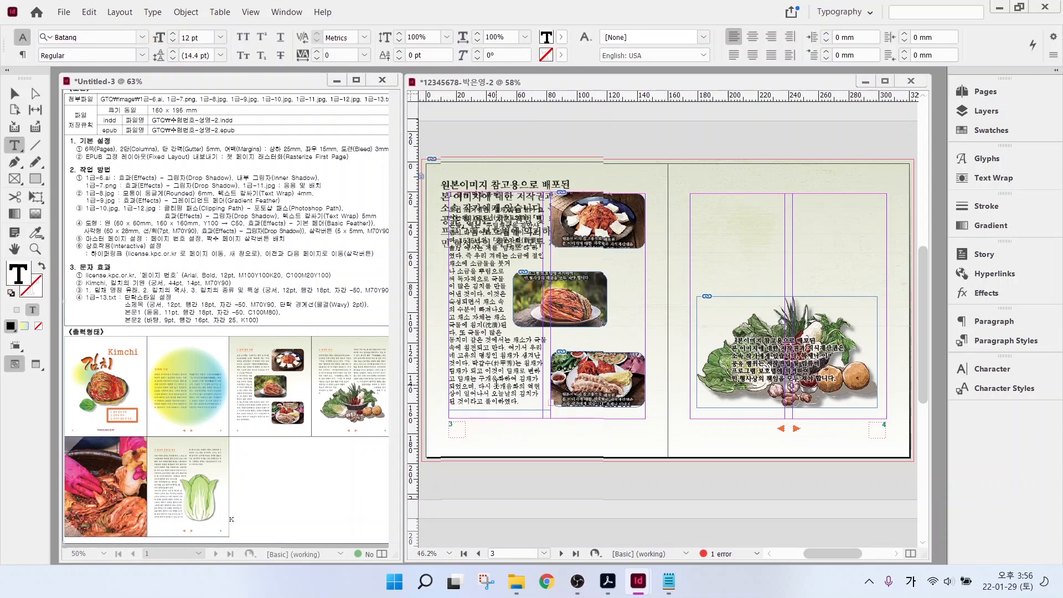
# - Apply the 본문2 paragraph style to the entire pasted story
pyautogui.click(497, 384)
pyautogui.moveTo(475, 317); pyautogui.dragTo(517, 374)
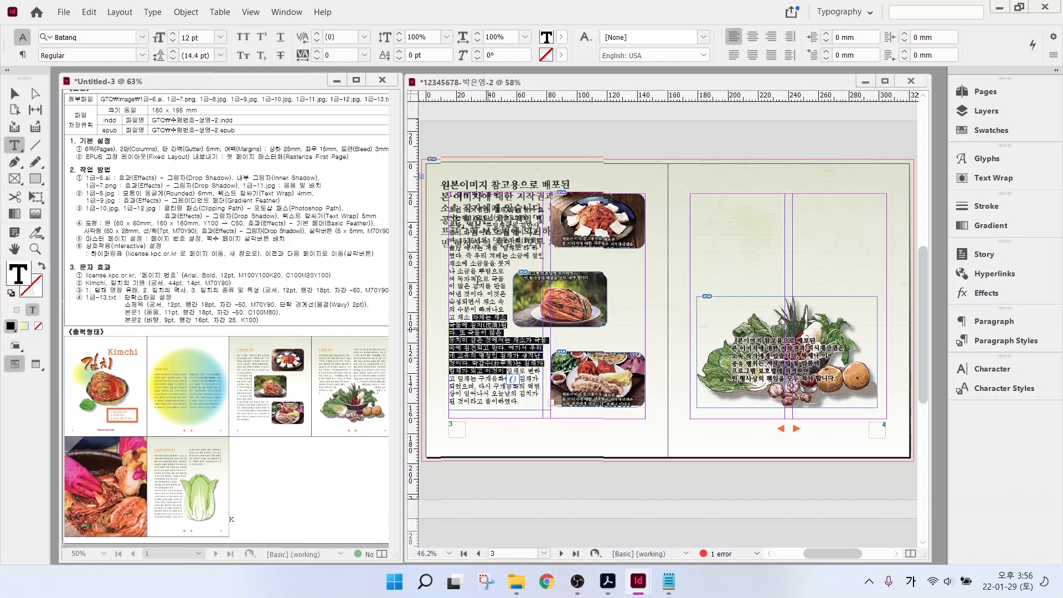
pyautogui.click(475, 301)
pyautogui.hotkey('ctrl', 'a')
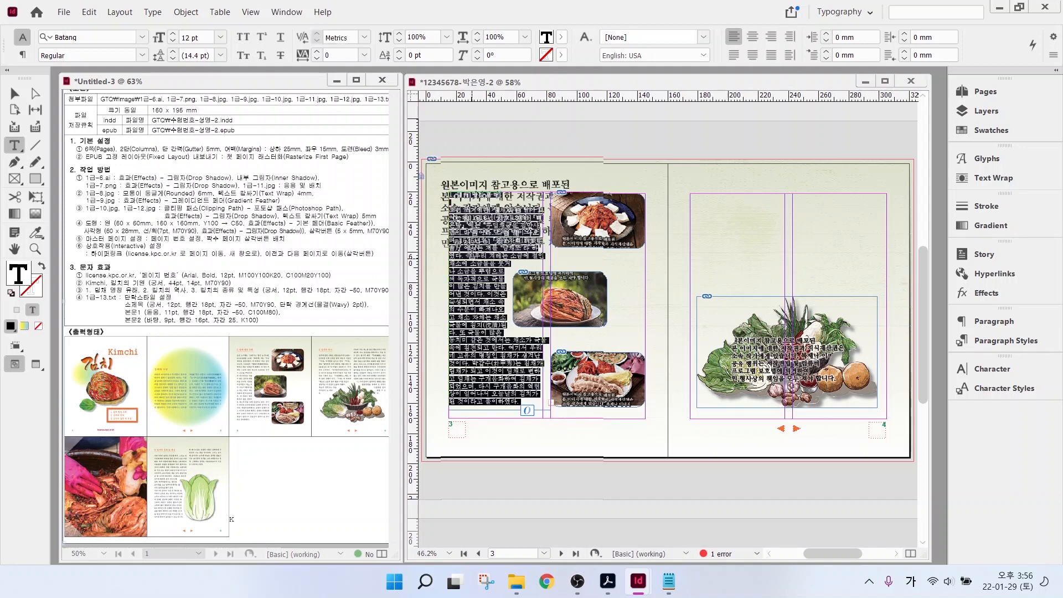
pyautogui.click(980, 342)
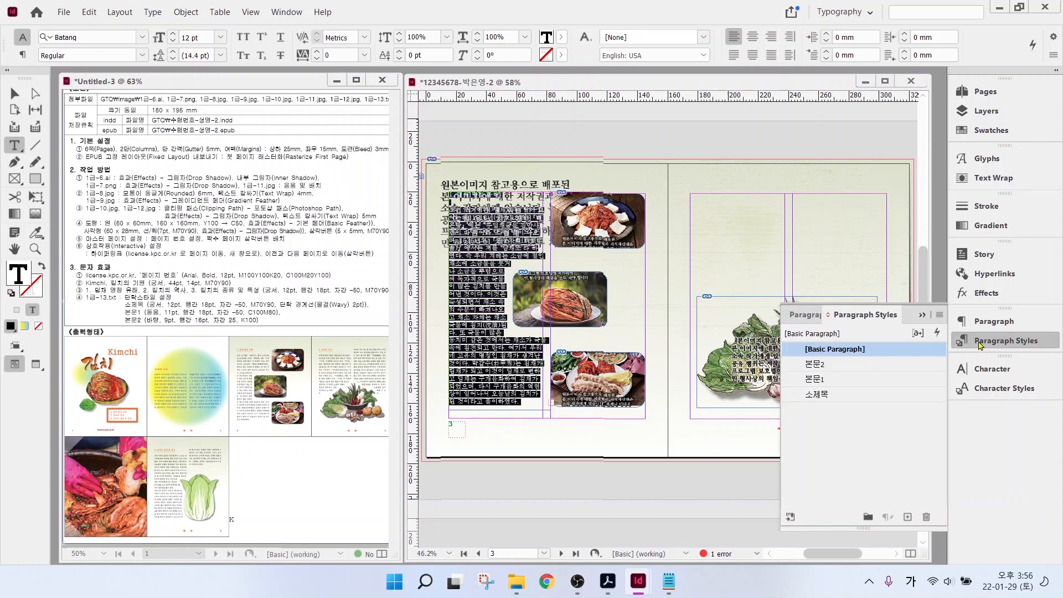
pyautogui.click(819, 366)
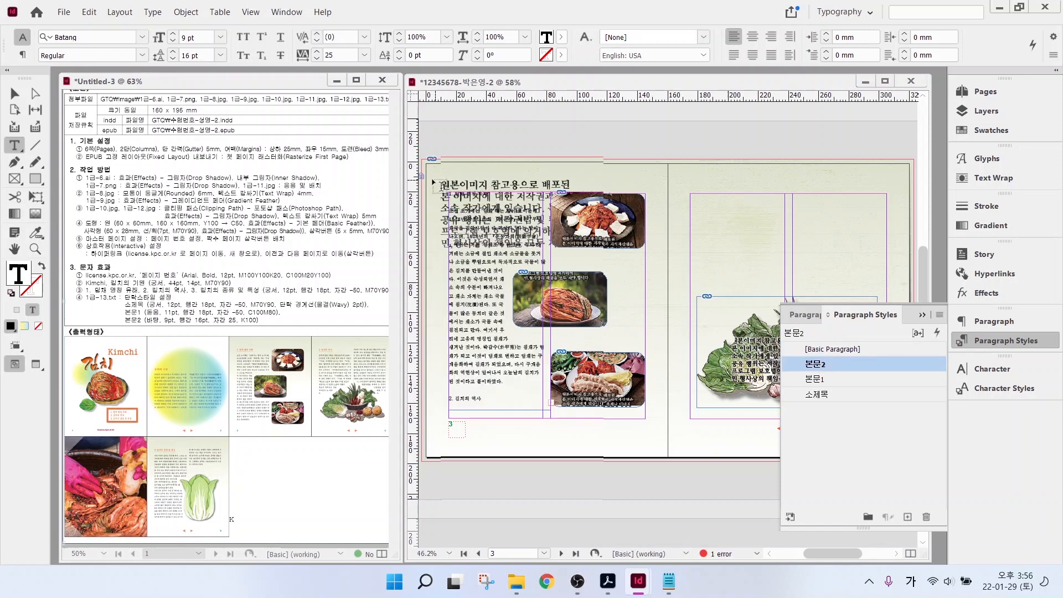
# - Style the opening heading line with the 소제목 paragraph style
pyautogui.click(15, 93)
pyautogui.scroll(3, 480, 206)
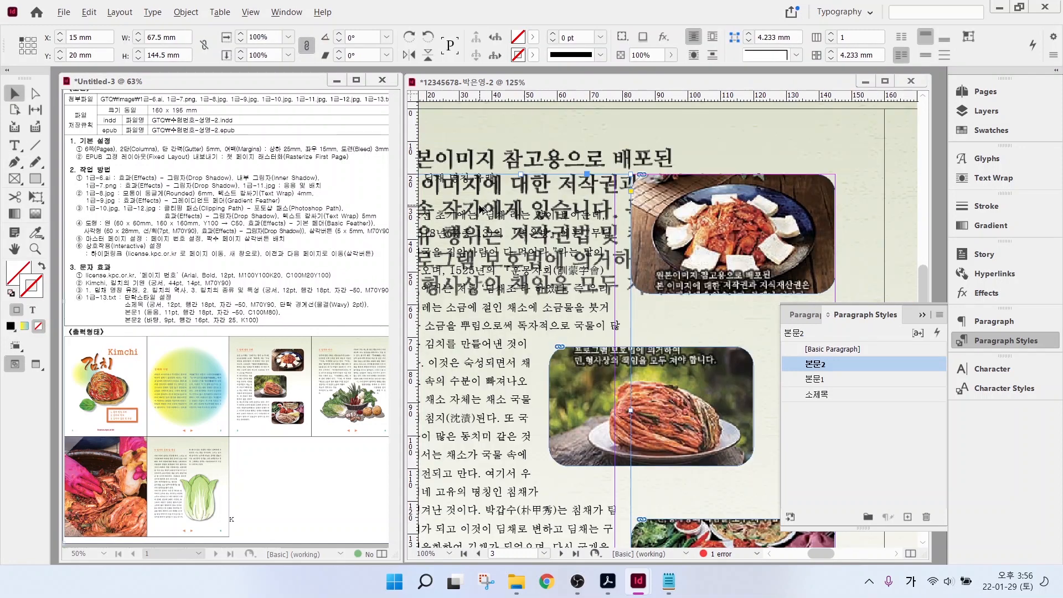
pyautogui.moveTo(481, 133); pyautogui.dragTo(572, 148)
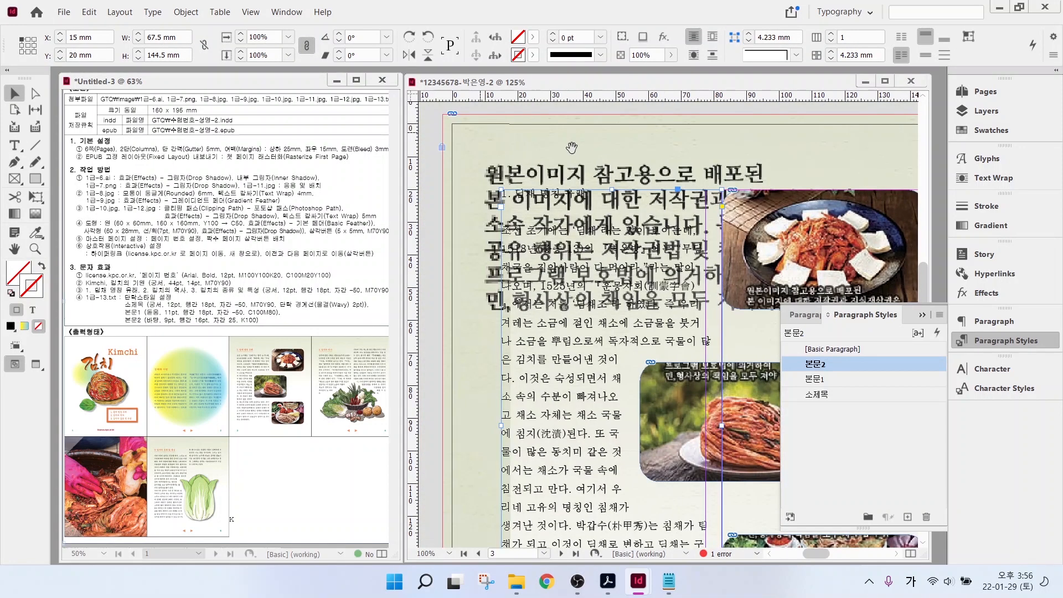
pyautogui.click(15, 145)
pyautogui.moveTo(502, 194); pyautogui.dragTo(592, 203)
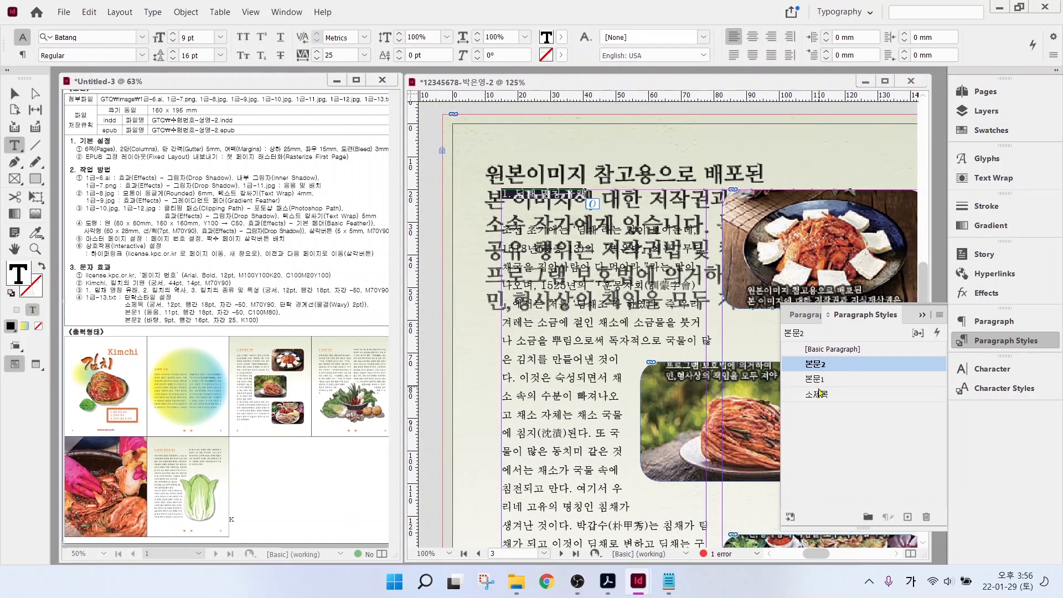
pyautogui.click(818, 393)
# - Shorten the body text frame to 135 mm tall
pyautogui.click(15, 93)
pyautogui.scroll(-3, 847, 361)
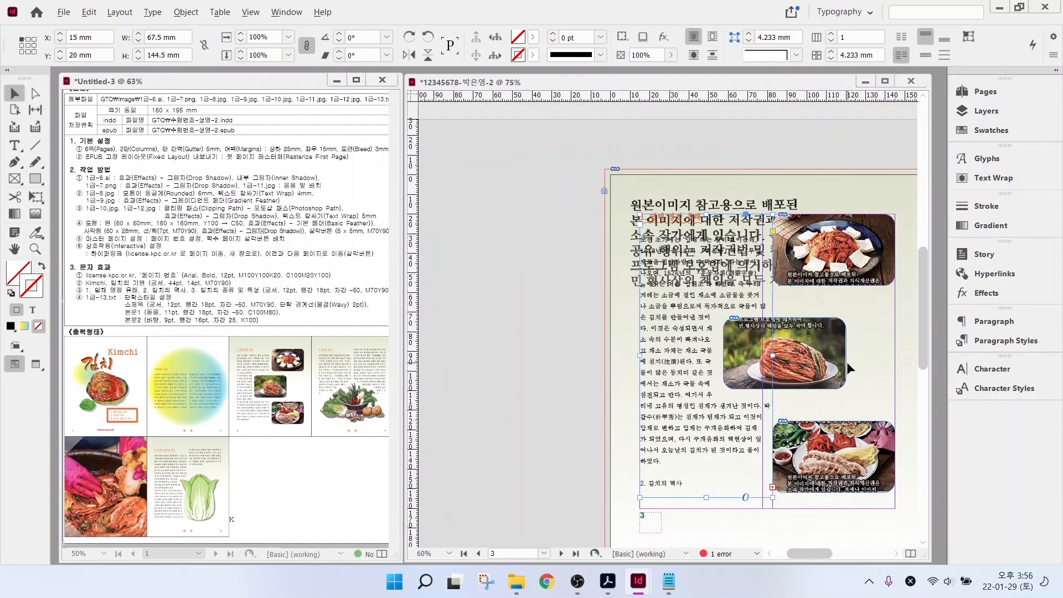
pyautogui.moveTo(710, 495); pyautogui.dragTo(700, 476)
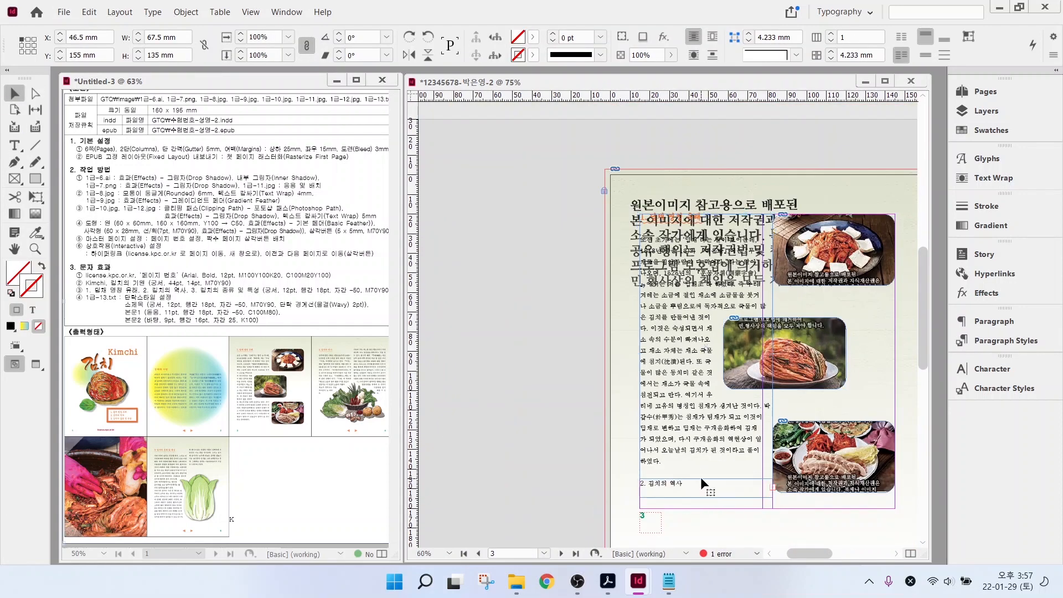
pyautogui.moveTo(883, 351); pyautogui.dragTo(555, 315)
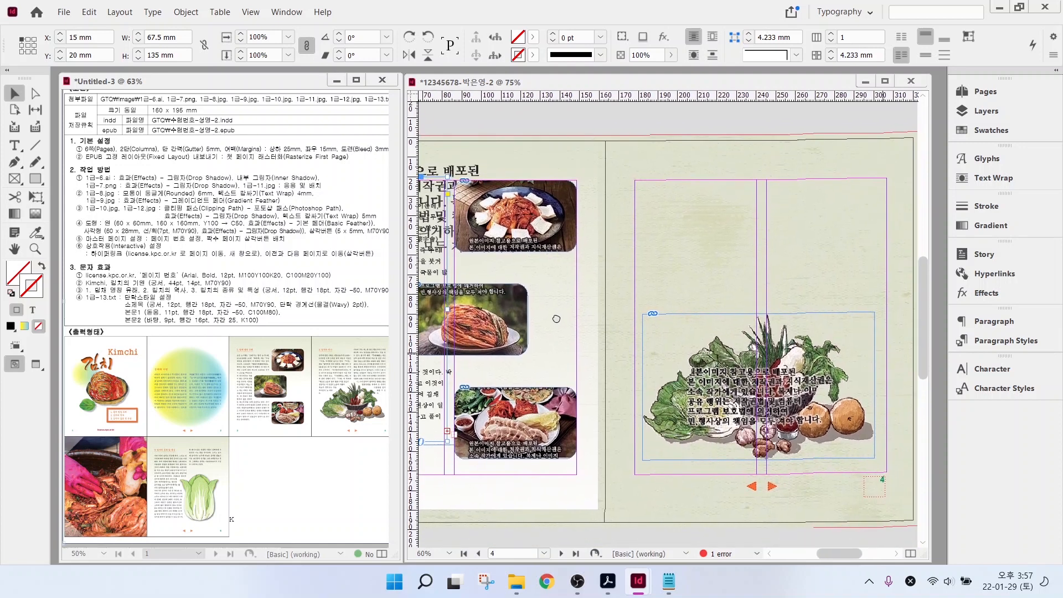
# - Draw a text frame on page 4 and flow page 3's overset story into it
pyautogui.press('t')
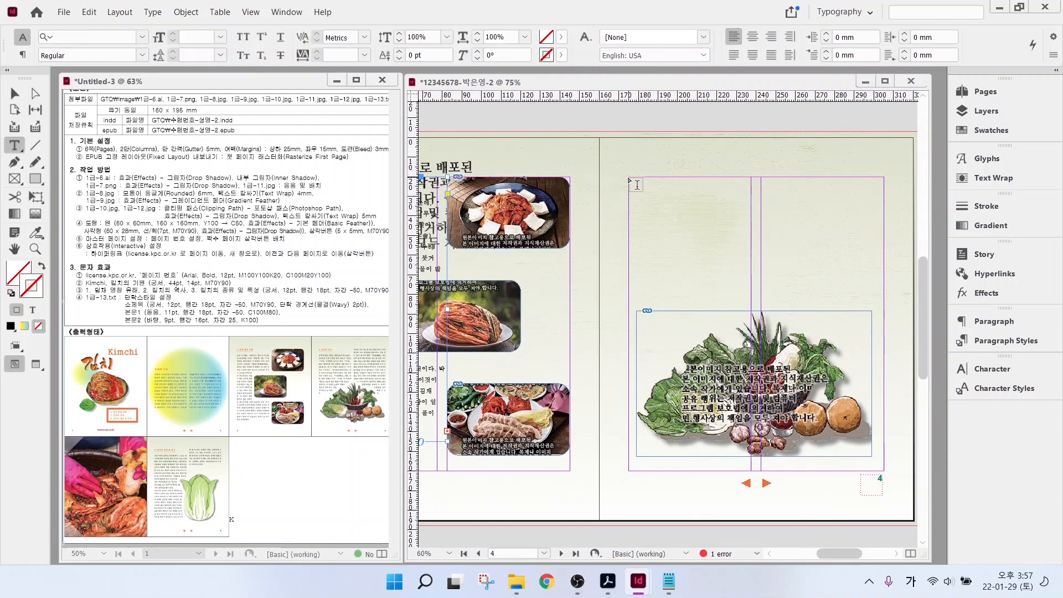
pyautogui.moveTo(632, 179); pyautogui.dragTo(885, 352)
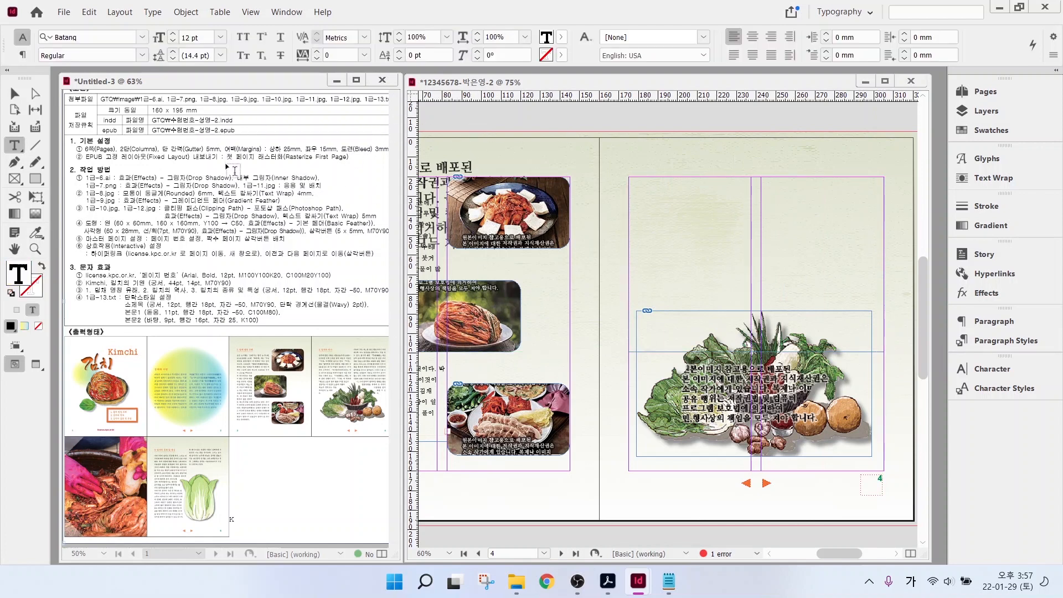
pyautogui.click(15, 93)
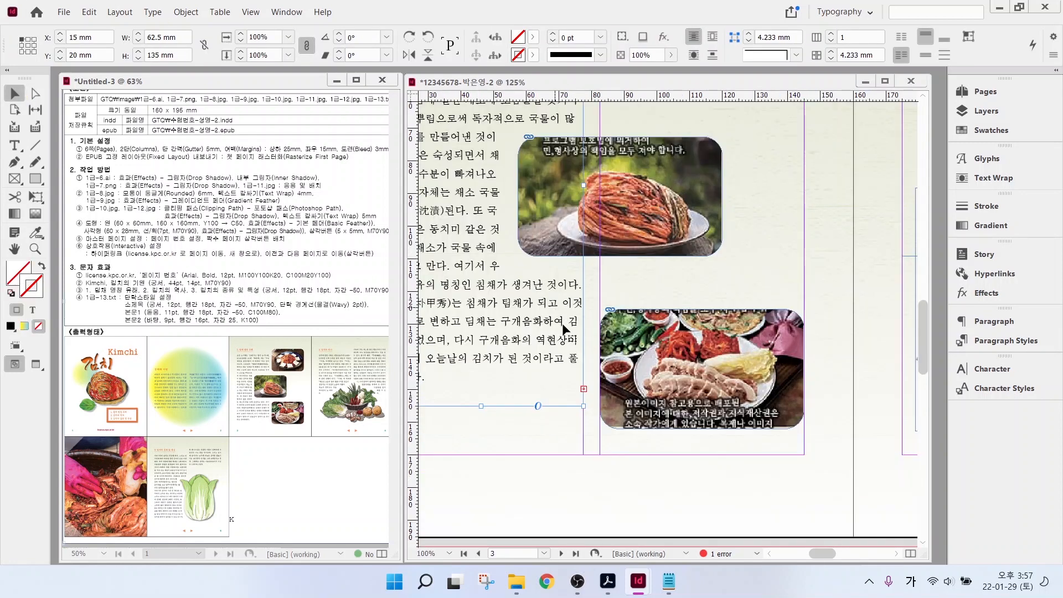
pyautogui.moveTo(603, 400)
pyautogui.mouseDown()
pyautogui.moveTo(565, 404)
pyautogui.moveTo(564, 375)
pyautogui.mouseUp()
pyautogui.click(584, 388)
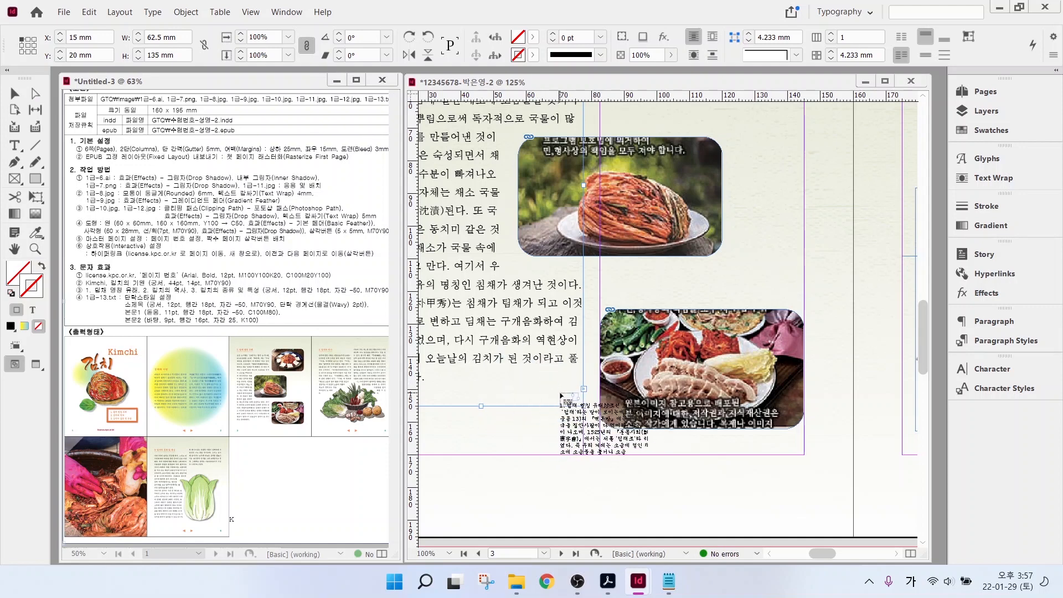
pyautogui.moveTo(882, 156); pyautogui.dragTo(523, 357)
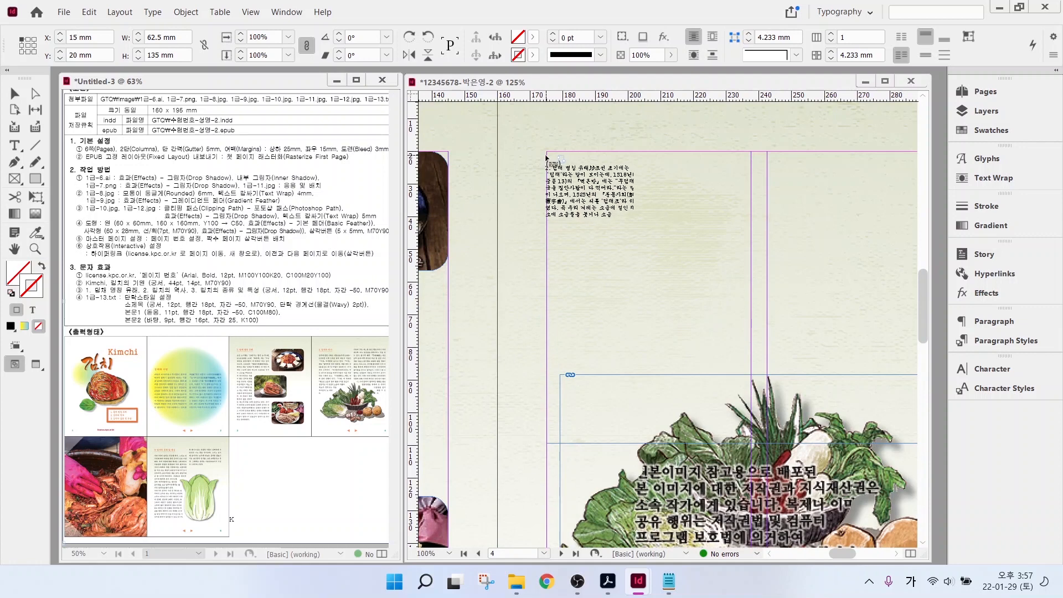
pyautogui.press('Escape')
pyautogui.click(546, 156)
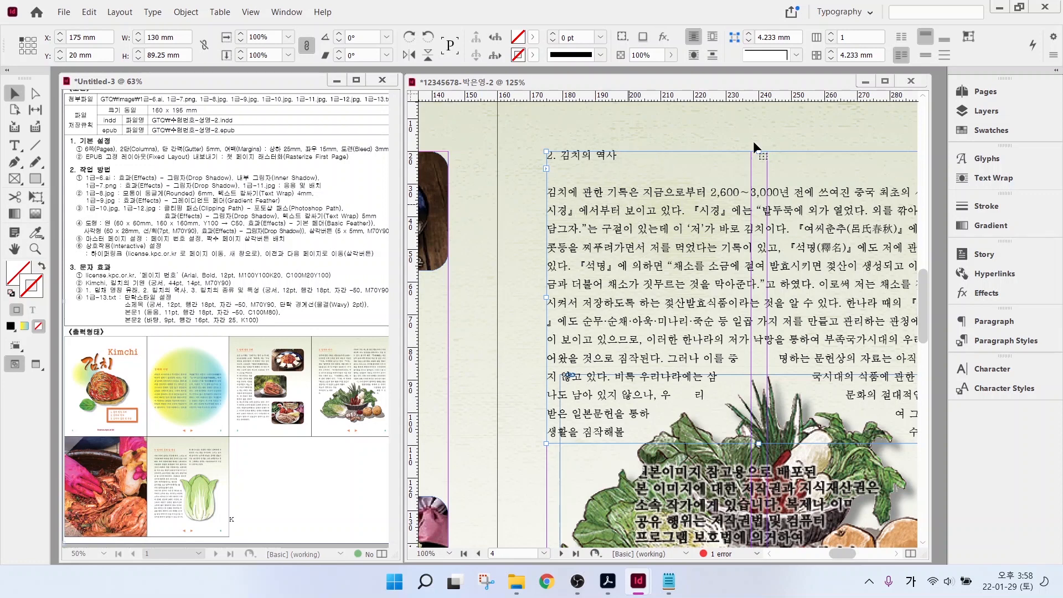
# - Make the page 4 frame two columns with a 5 mm gutter and style '2. 김치의 역사' as 소제목
pyautogui.click(831, 34)
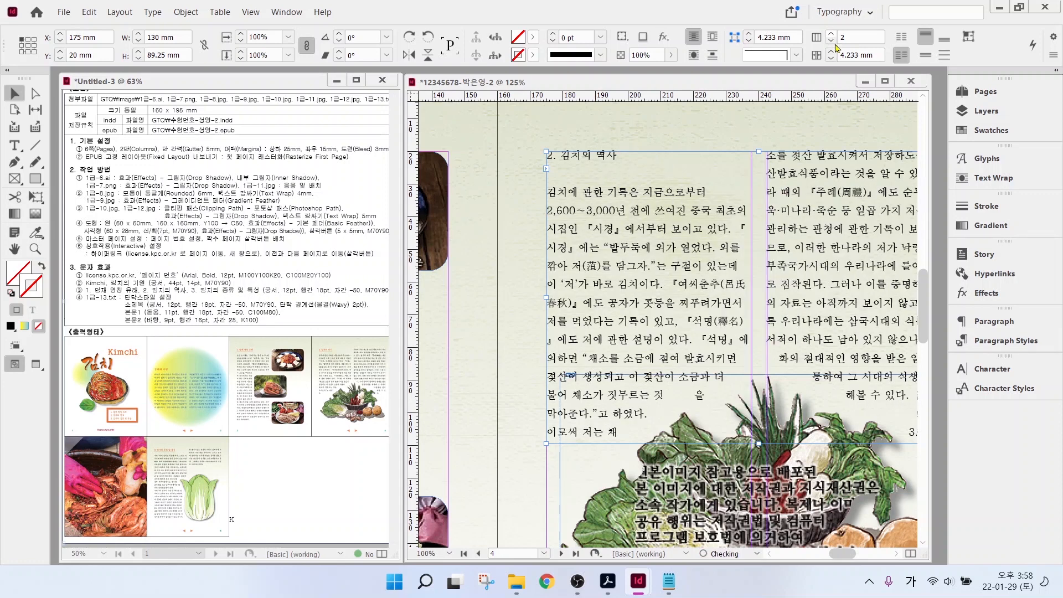
pyautogui.click(831, 51)
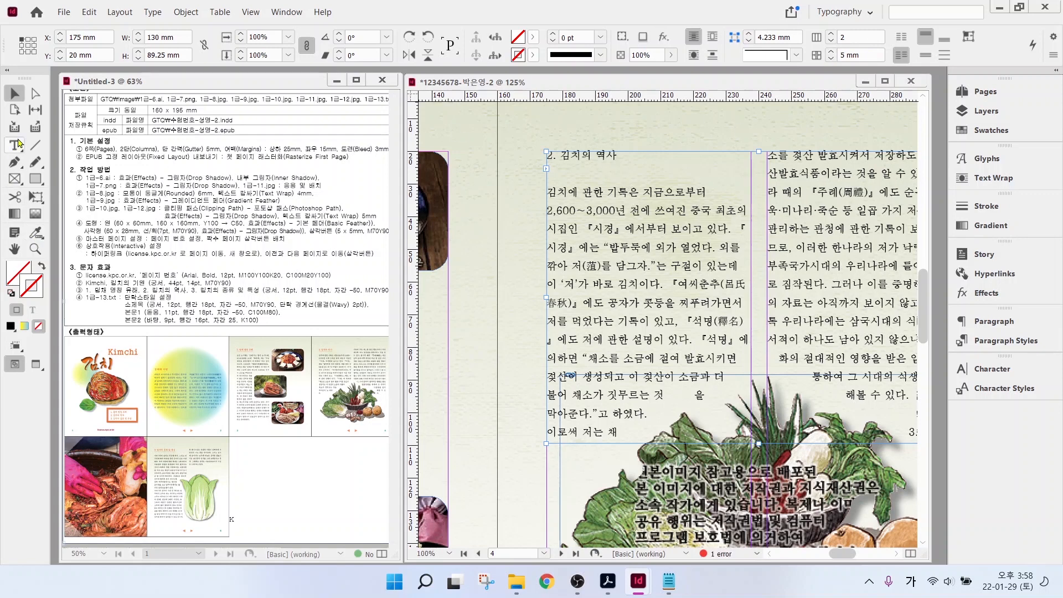
pyautogui.click(18, 143)
pyautogui.tripleClick(612, 154)
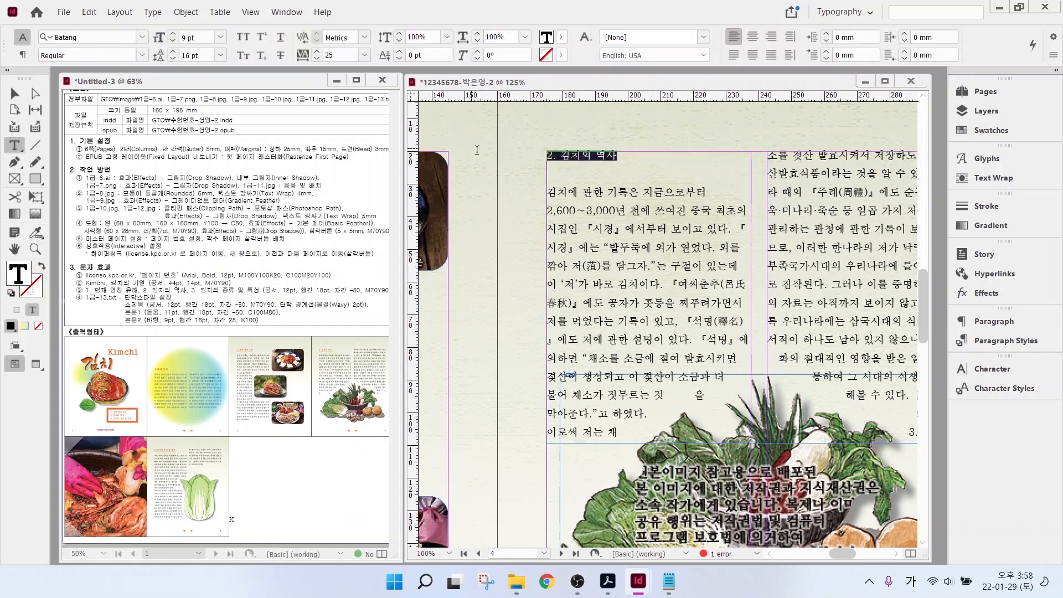
pyautogui.click(998, 340)
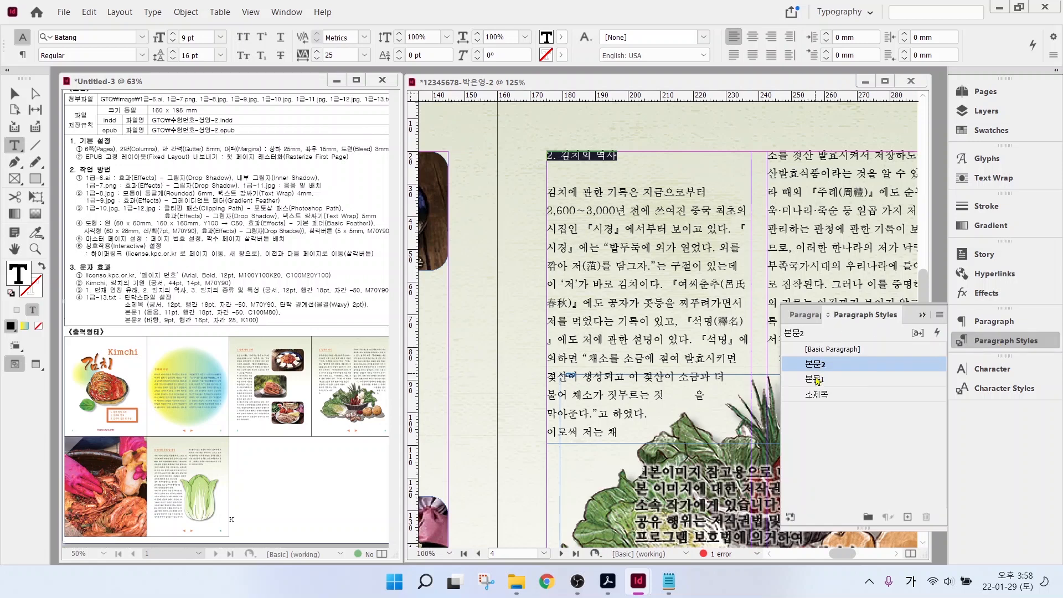
pyautogui.click(817, 395)
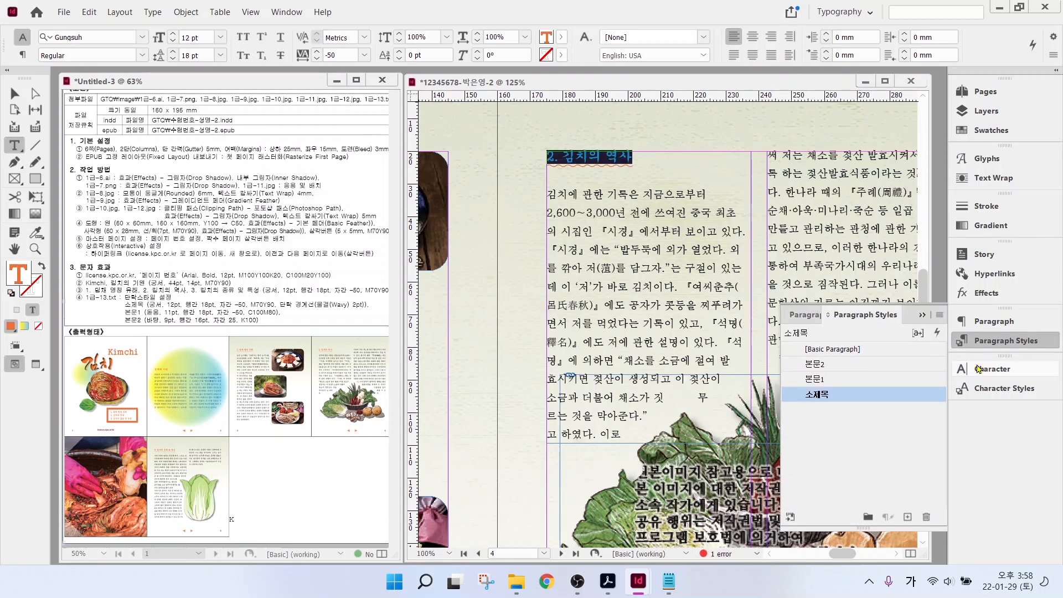
pyautogui.hotkey('ctrl', '-')
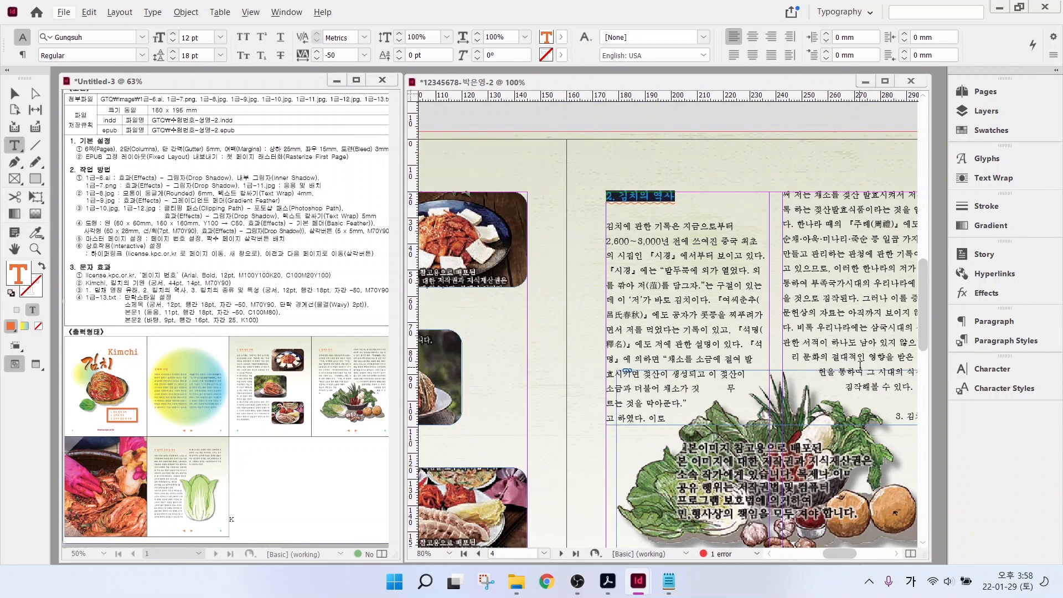
pyautogui.hotkey('ctrl', '-')
pyautogui.press('Escape')
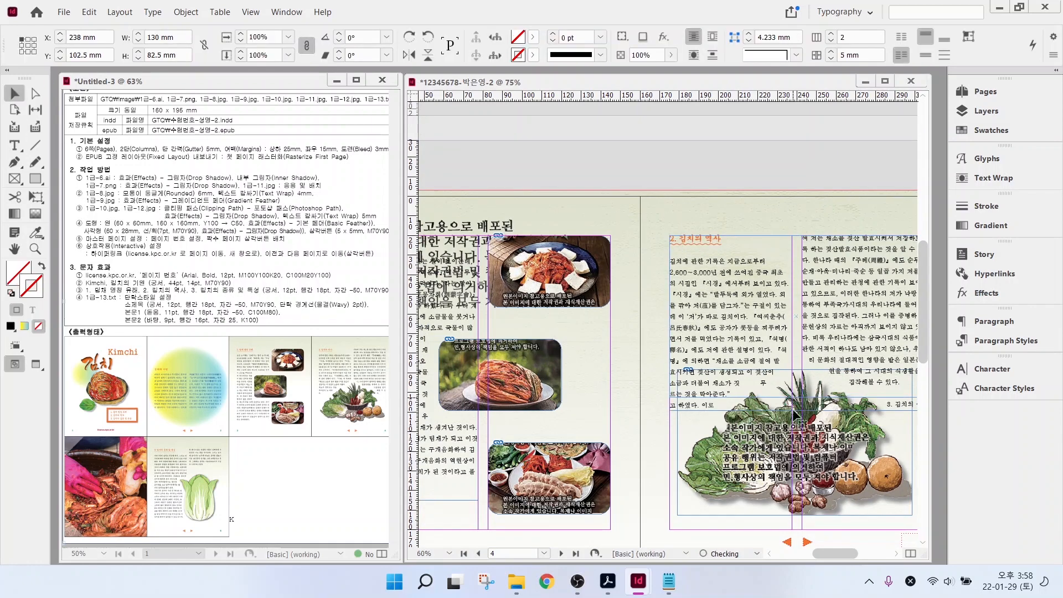
# - Draw a text frame on page 6 and thread the overflowing story into it
pyautogui.scroll(-10, 646, 415)
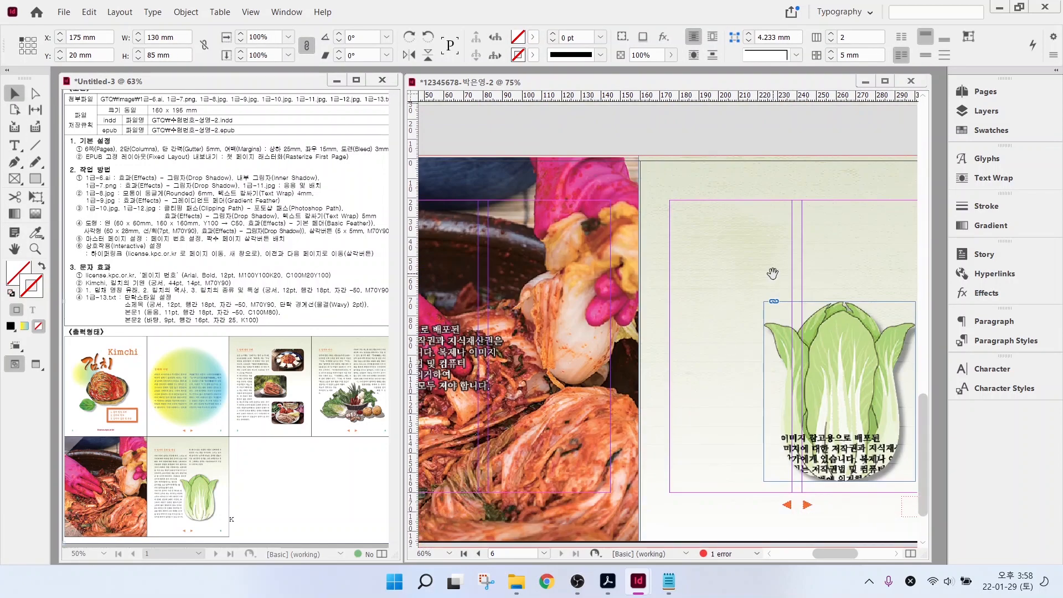
pyautogui.moveTo(773, 274); pyautogui.dragTo(674, 273)
pyautogui.press('t')
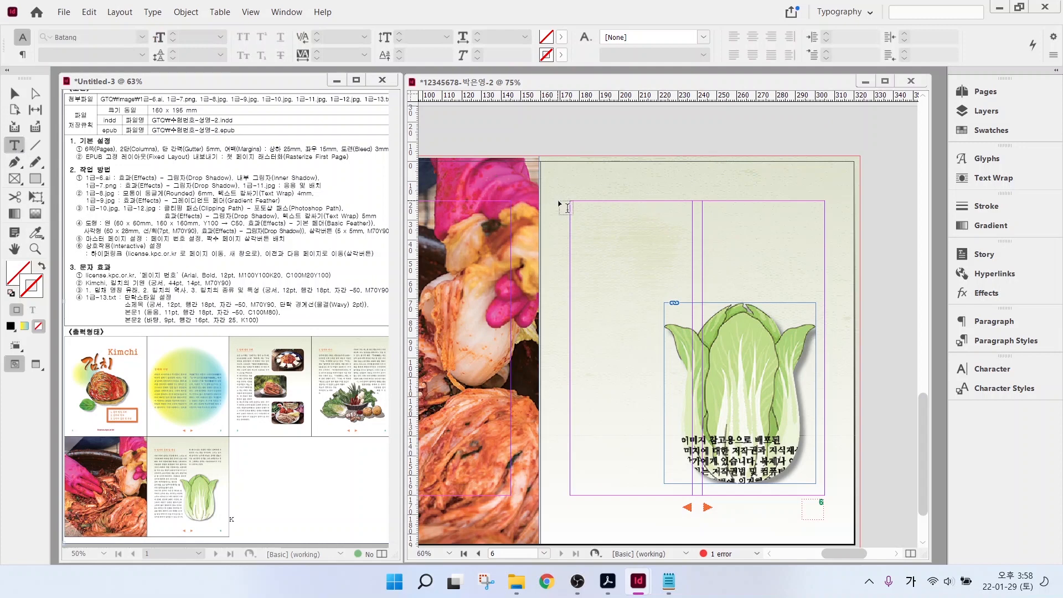
pyautogui.moveTo(570, 200); pyautogui.dragTo(830, 474)
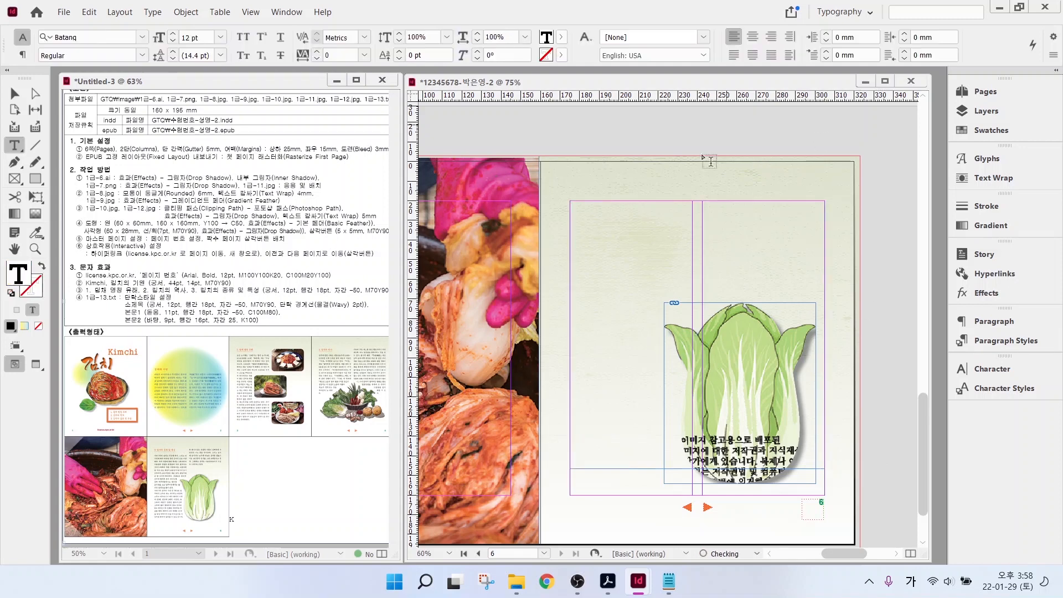
pyautogui.scroll(5, 711, 167)
pyautogui.scroll(1, 711, 168)
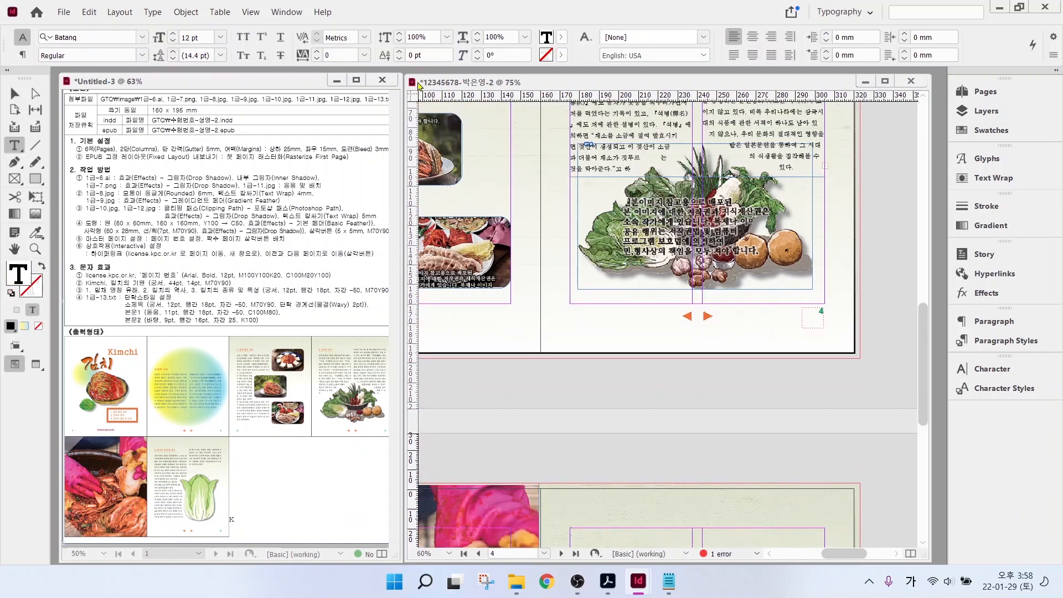
pyautogui.click(15, 93)
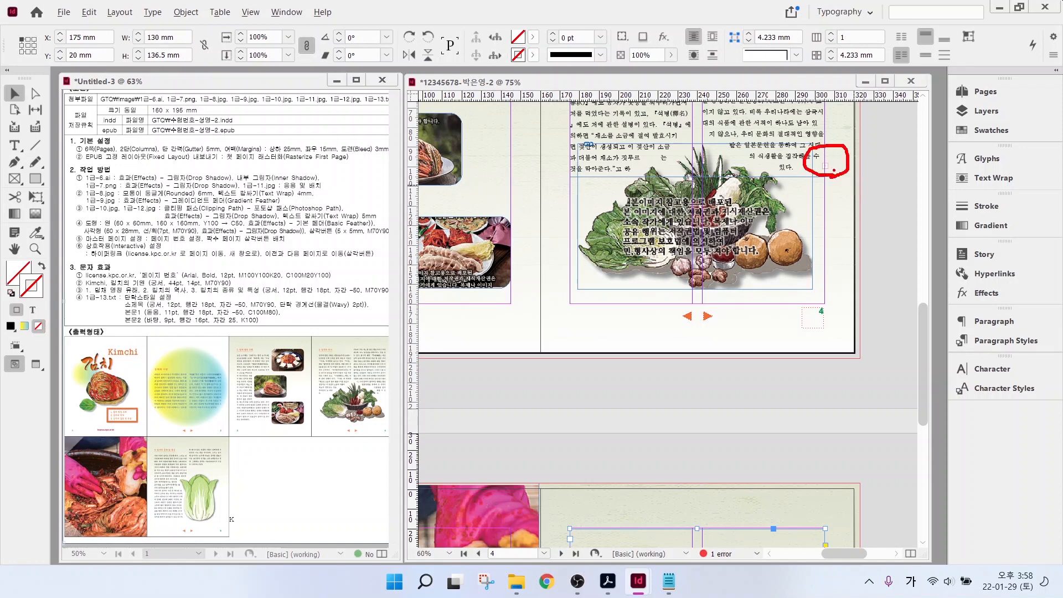
pyautogui.click(825, 169)
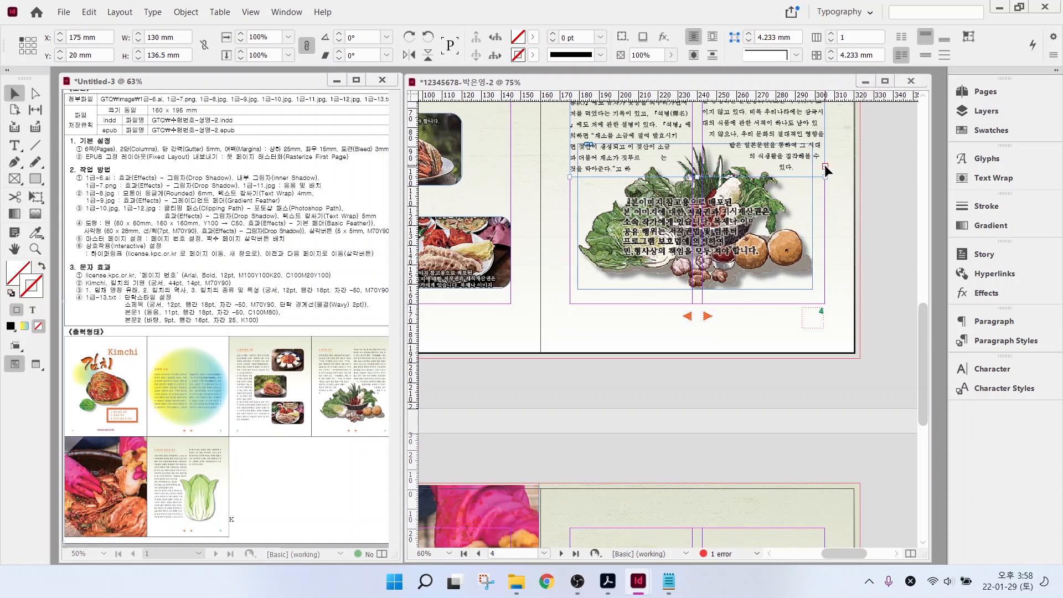
pyautogui.click(826, 166)
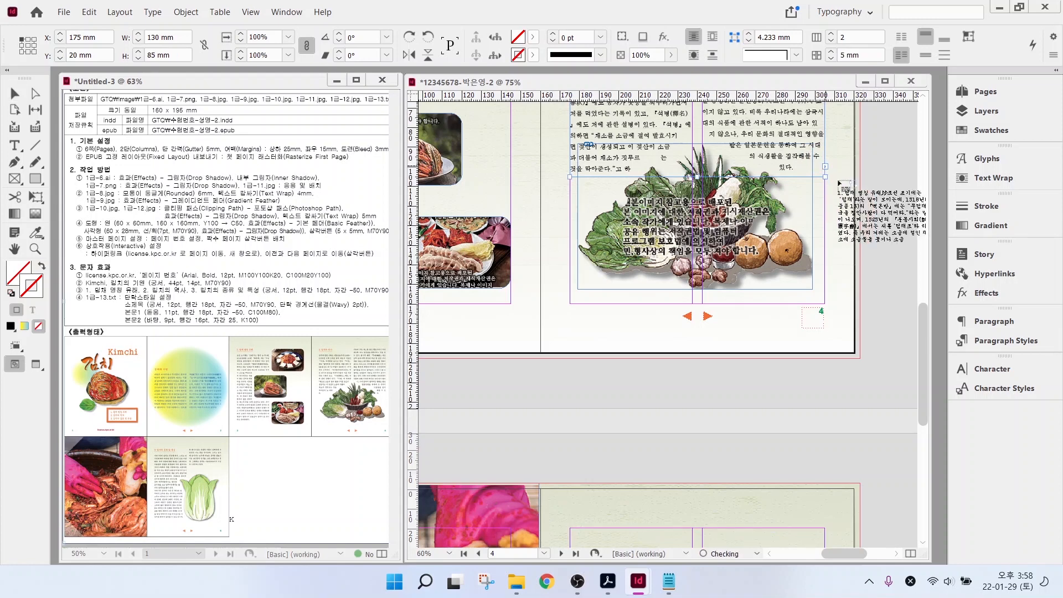
pyautogui.click(724, 297)
pyautogui.scroll(-5, 657, 419)
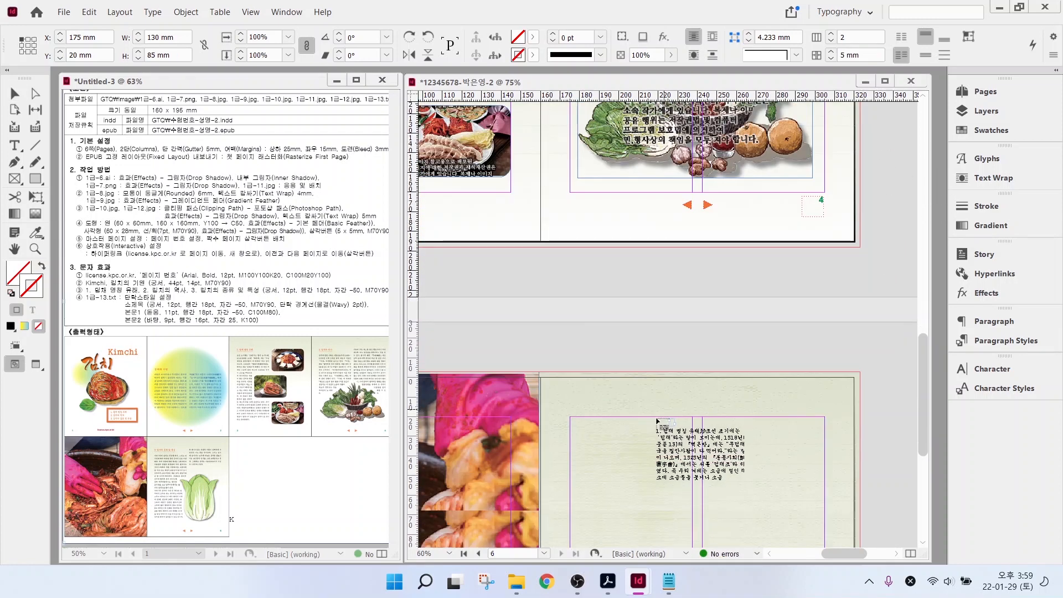
pyautogui.press('ctrl')
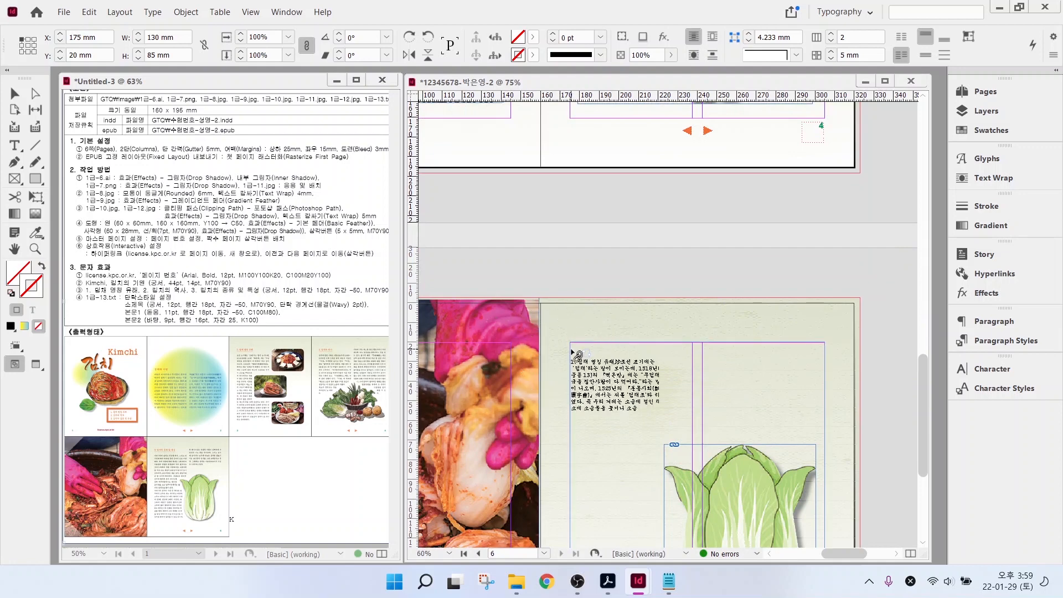
pyautogui.click(576, 355)
pyautogui.scroll(-3, 692, 332)
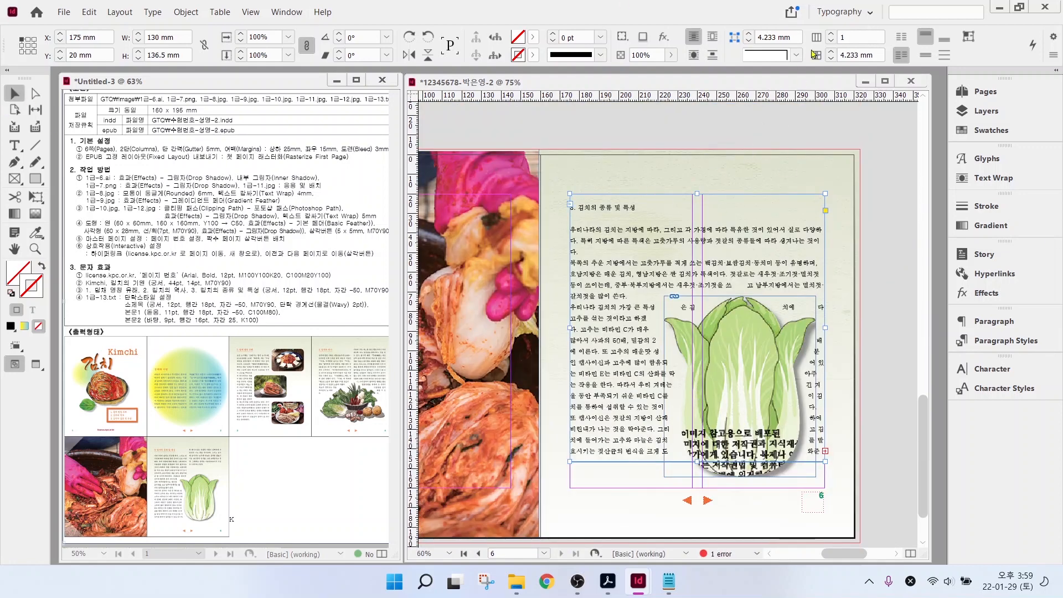
# - Set the page 6 text to two columns, 5 mm gutter, and style '3. 김치의 종류 및 특성' as 소제목
pyautogui.click(832, 36)
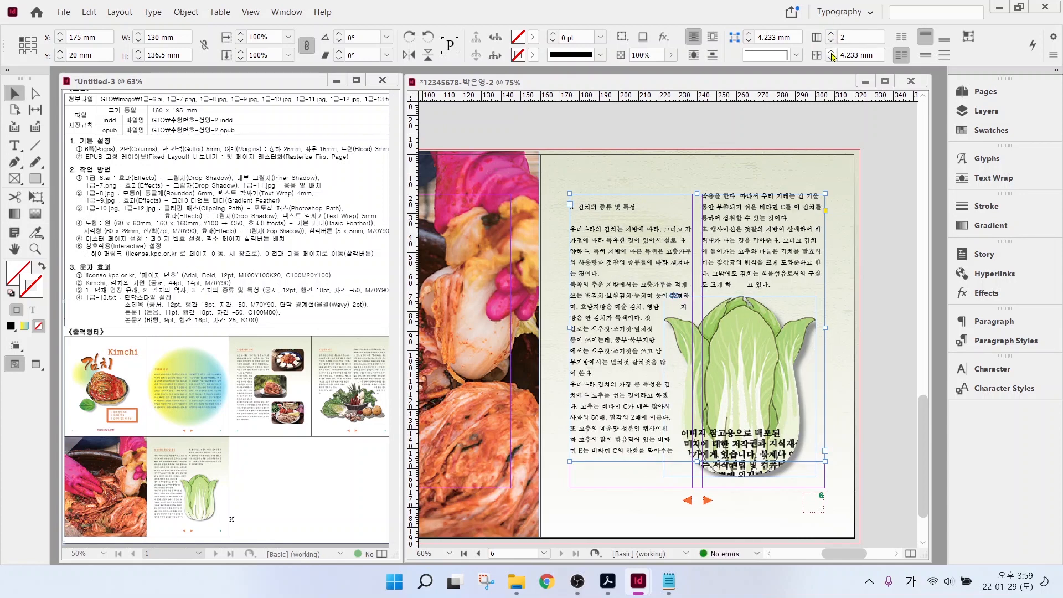
pyautogui.click(832, 52)
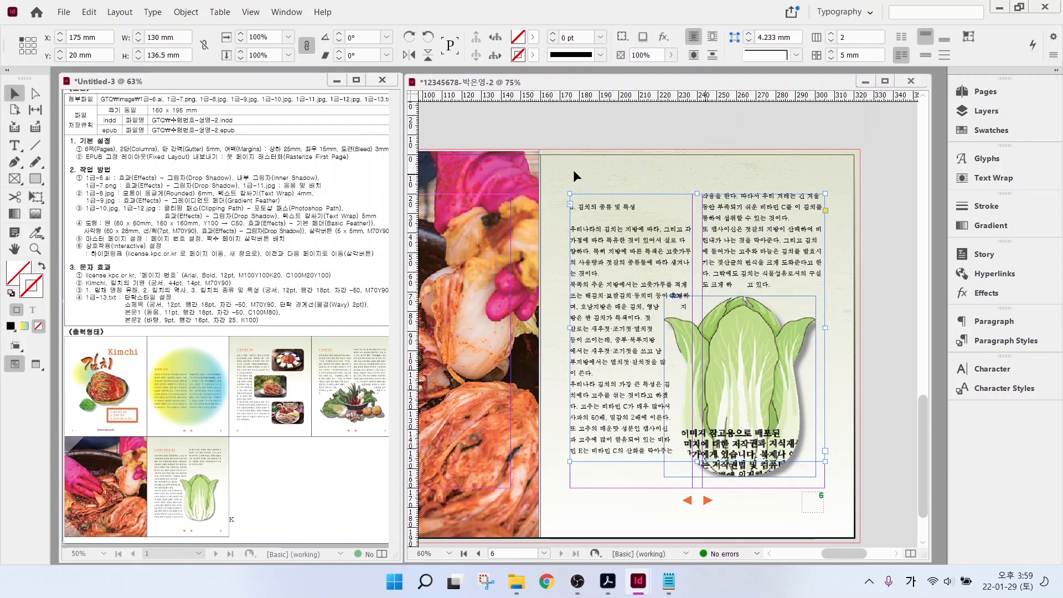
pyautogui.click(14, 145)
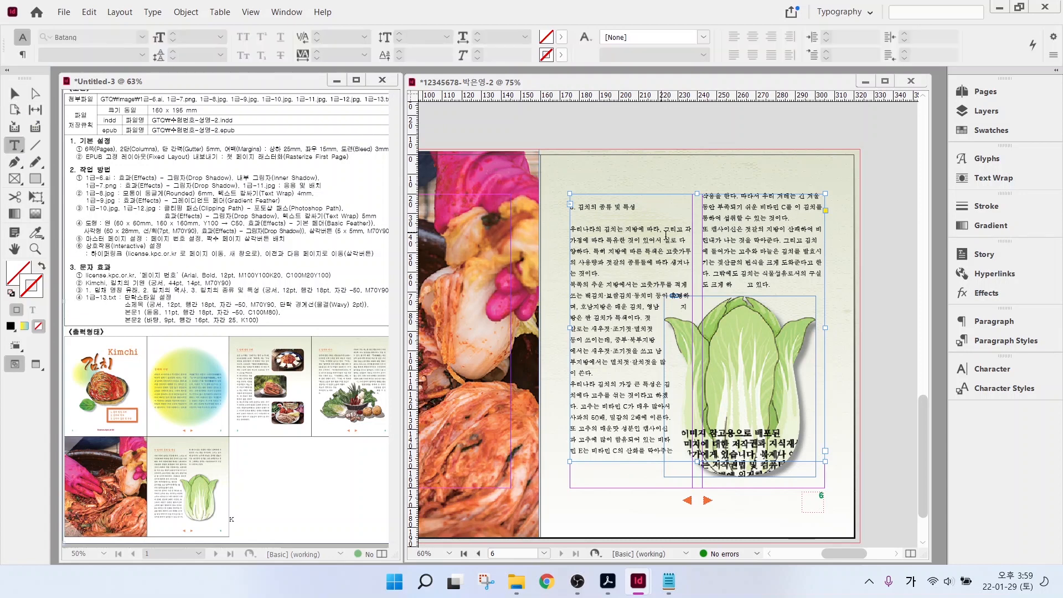
pyautogui.tripleClick(637, 206)
pyautogui.click(1007, 340)
pyautogui.click(817, 394)
pyautogui.click(626, 169)
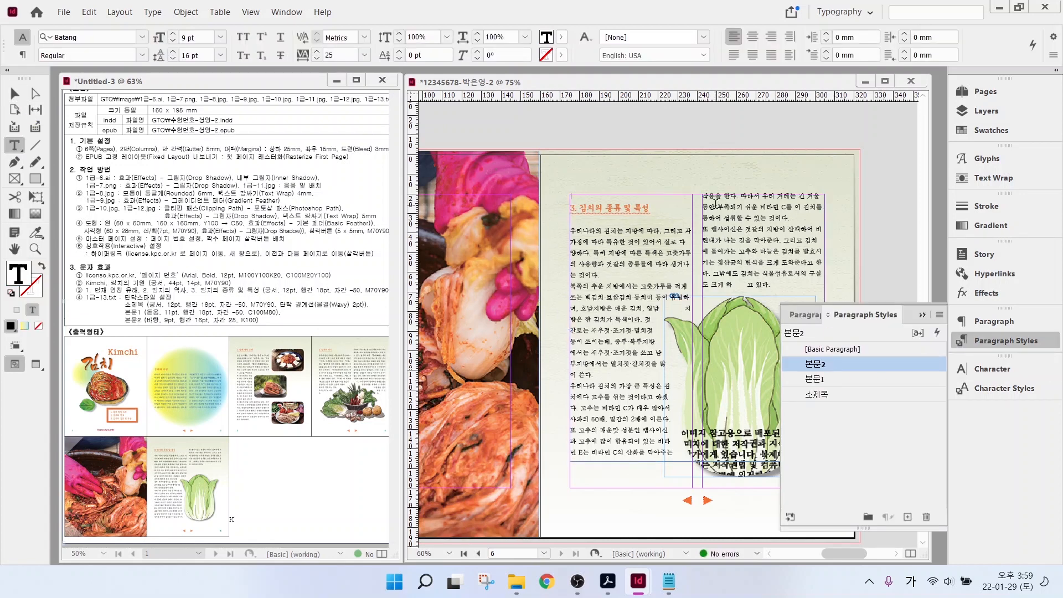
pyautogui.click(1005, 346)
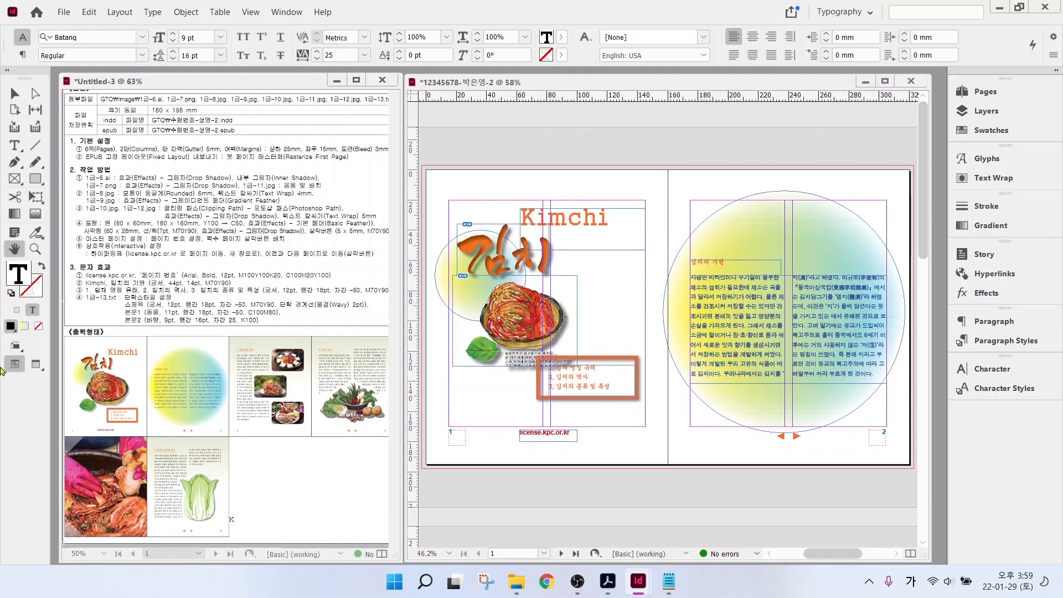
# - Switch to Preview screen mode and scroll through the spreads to check the layout
pyautogui.click(37, 366)
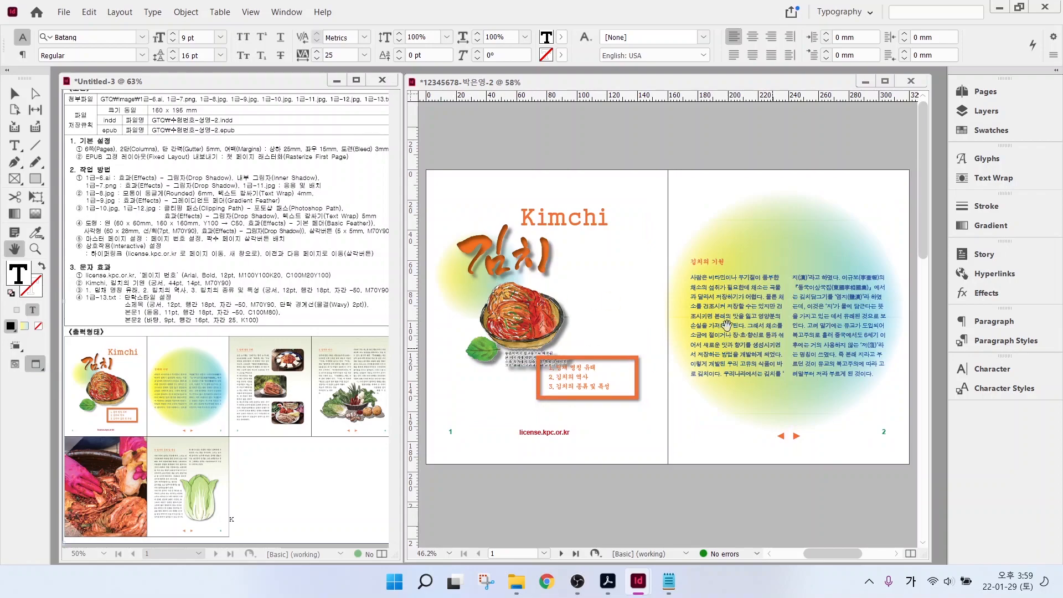
pyautogui.scroll(-10, 859, 333)
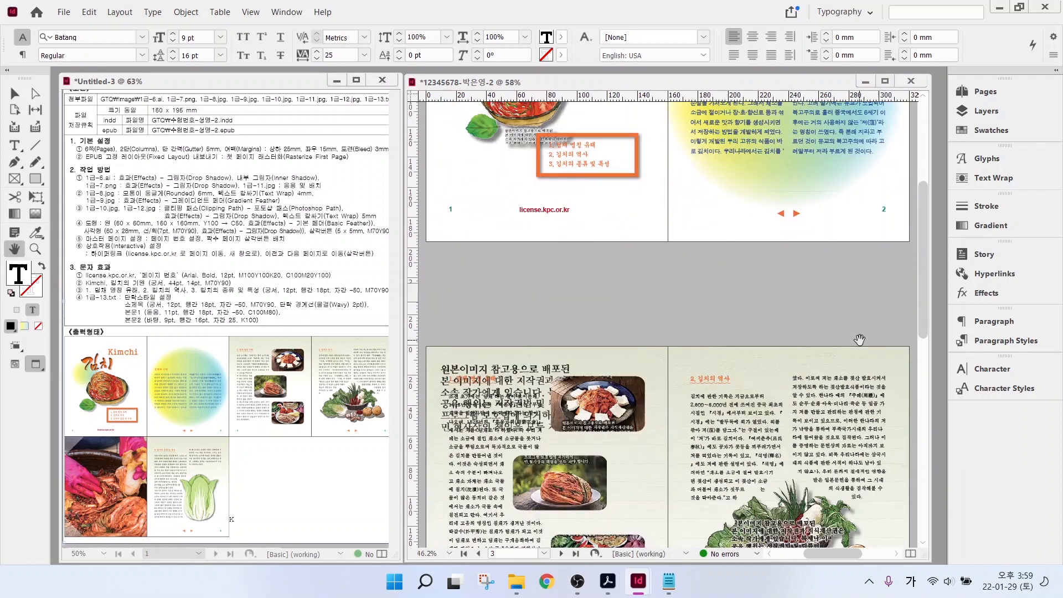
pyautogui.scroll(10, 857, 378)
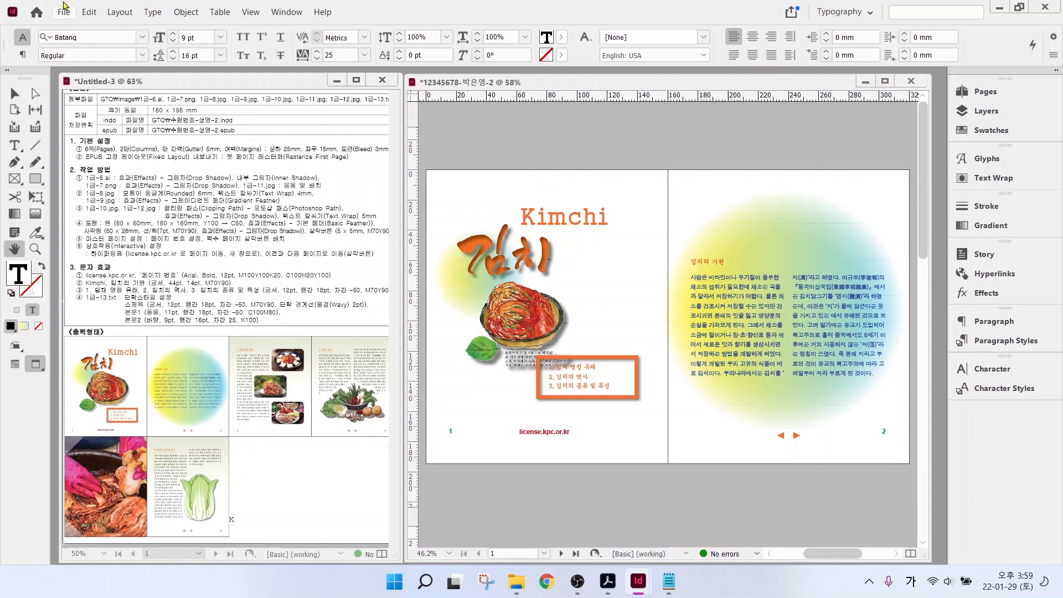
pyautogui.click(64, 12)
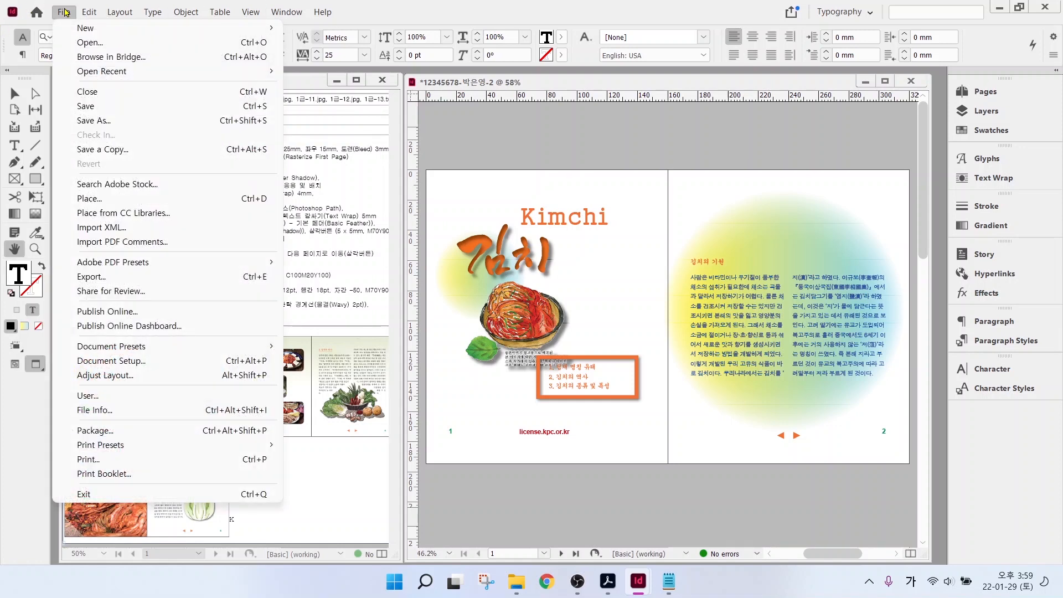
# - Save the booklet as an InDesign 2022 .indd document in the GTQ folder
pyautogui.click(91, 106)
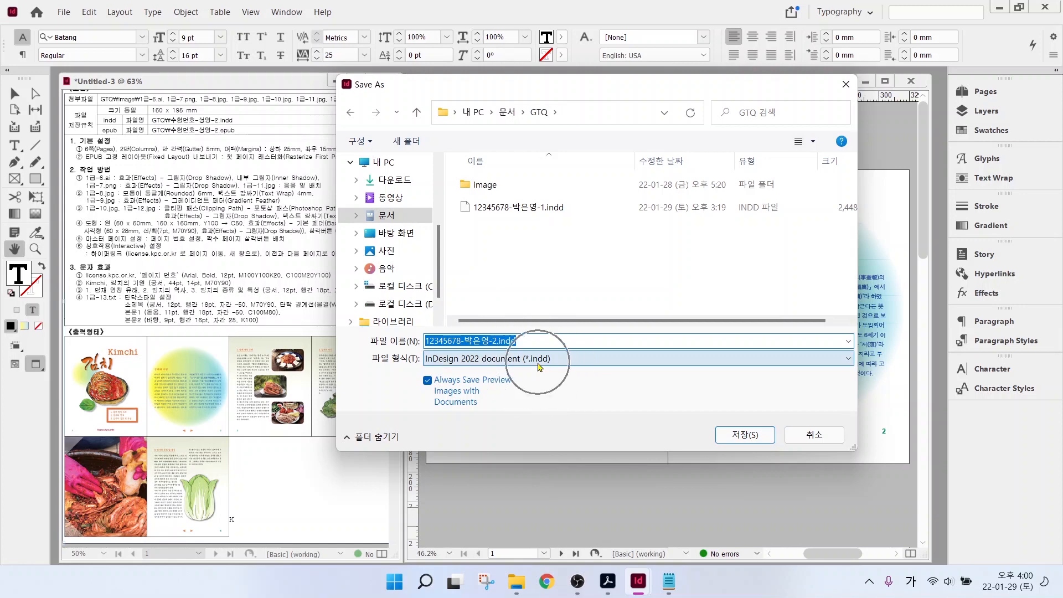
pyautogui.click(745, 435)
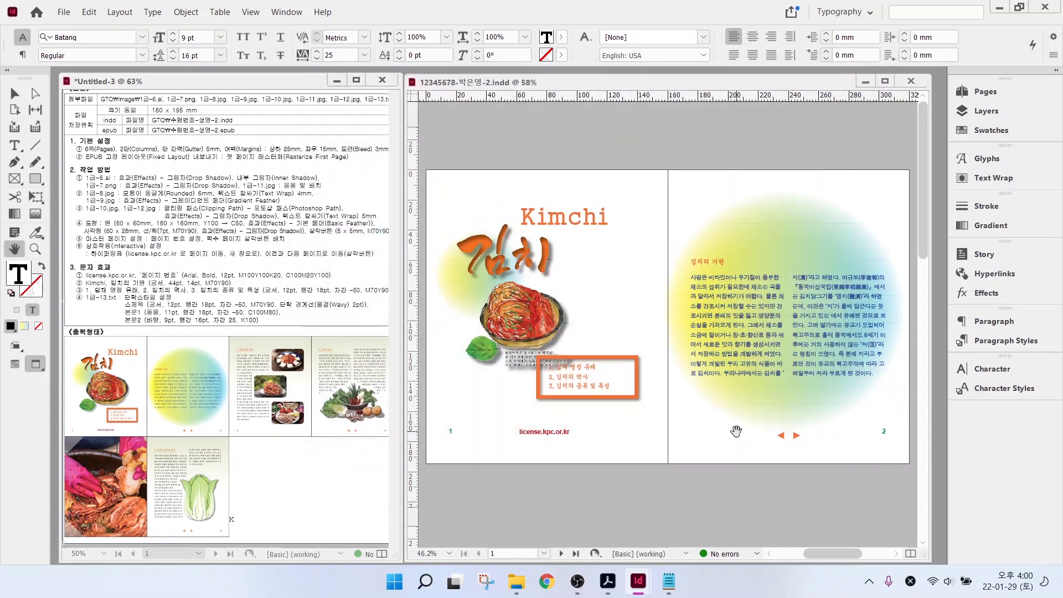
pyautogui.moveTo(79, 160); pyautogui.dragTo(278, 157)
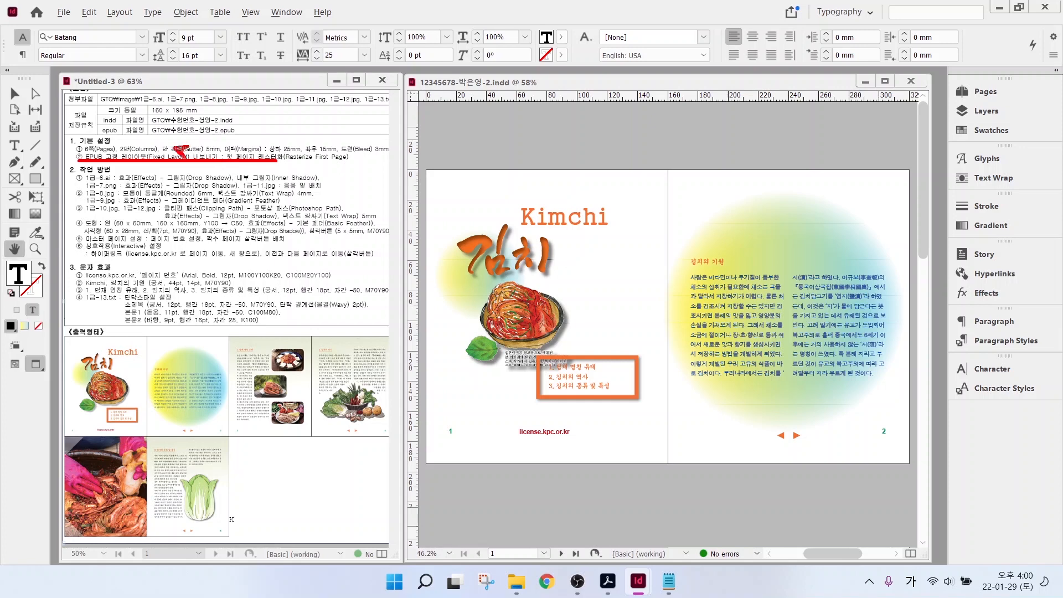
pyautogui.moveTo(188, 154); pyautogui.dragTo(201, 116)
# - Export the booklet as EPUB (Fixed Layout) and bring up its export options
pyautogui.click(64, 12)
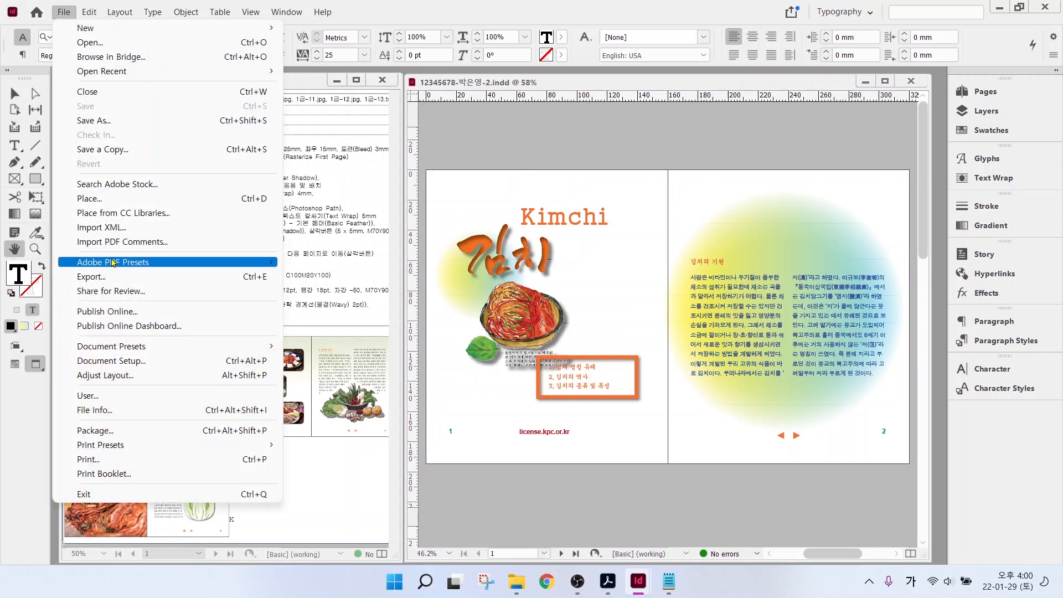
pyautogui.click(109, 278)
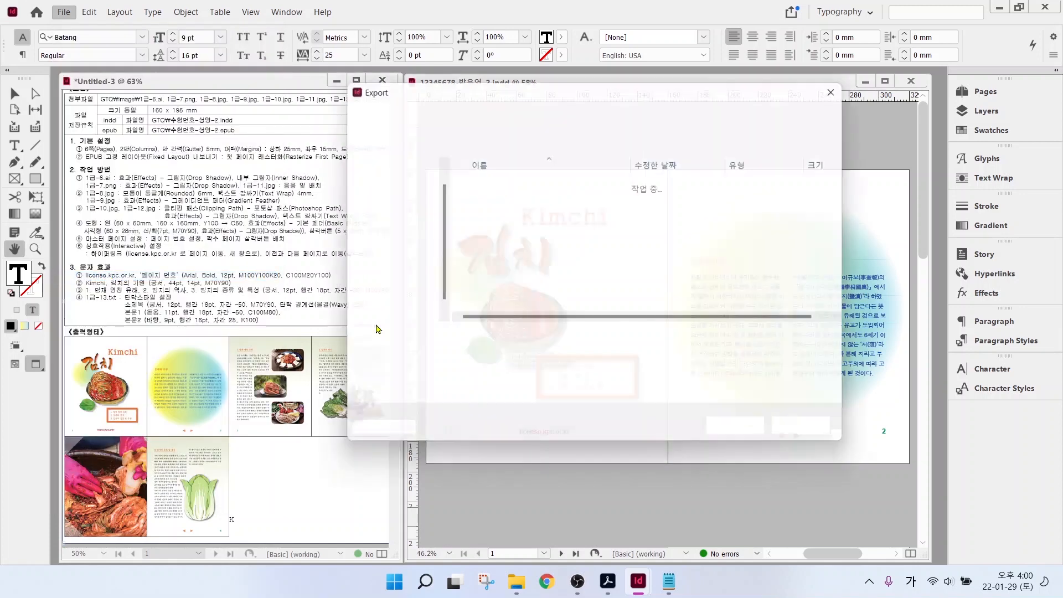
pyautogui.click(534, 364)
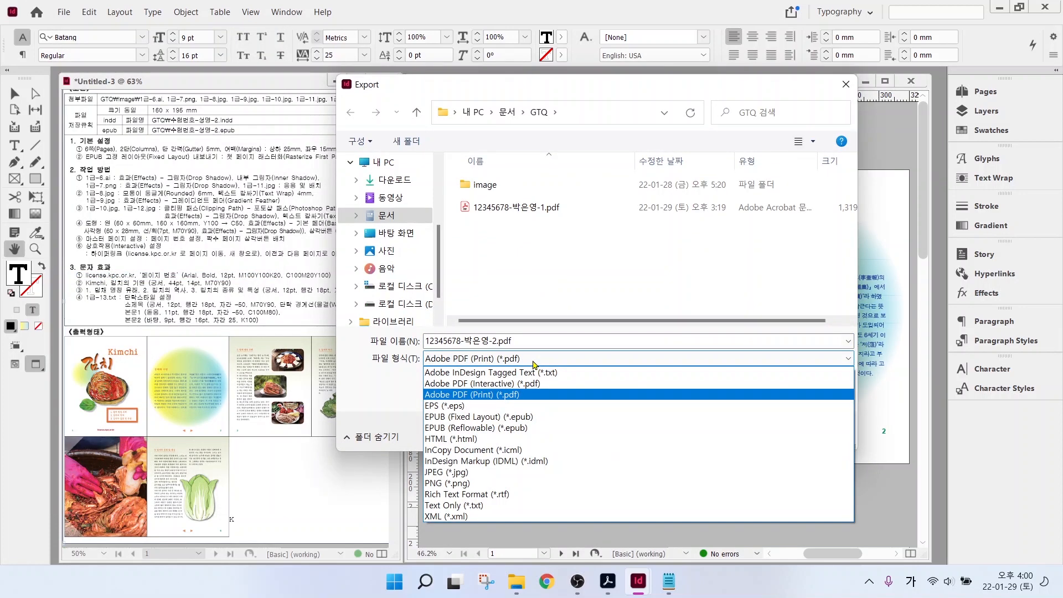
pyautogui.click(494, 418)
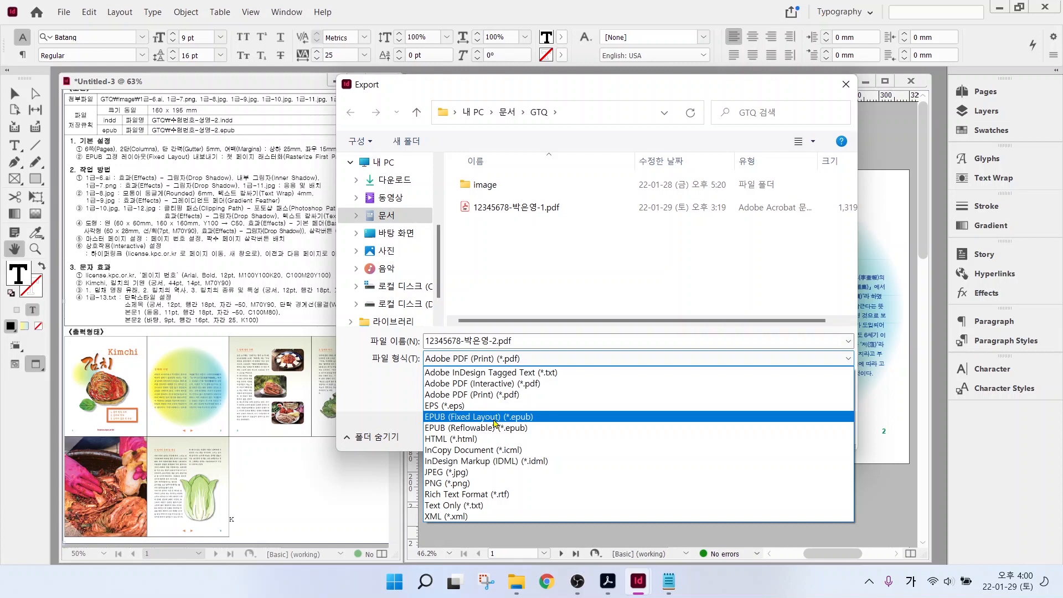
pyautogui.click(495, 420)
pyautogui.press('Return')
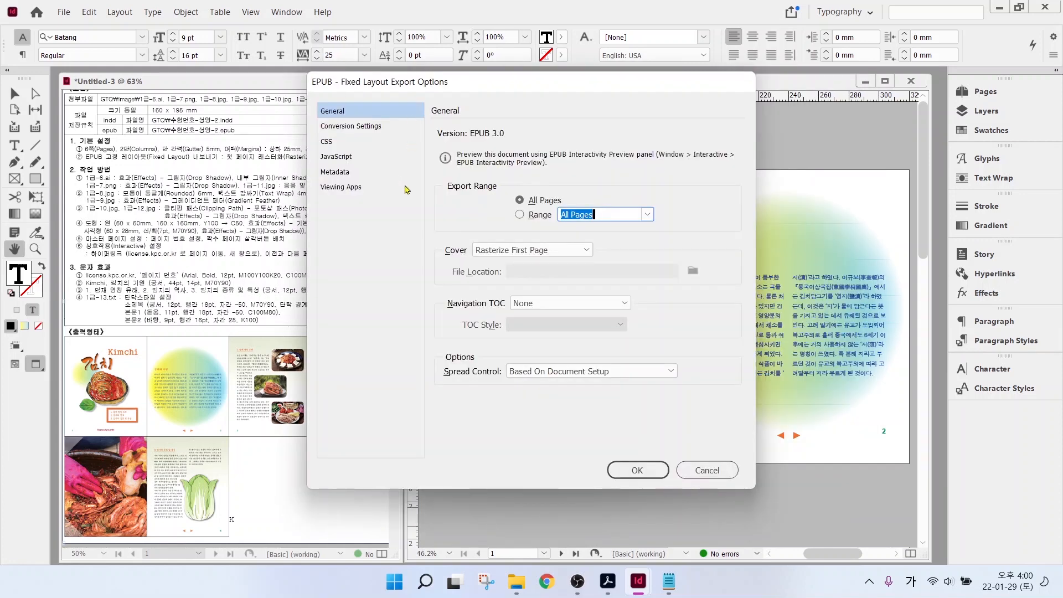
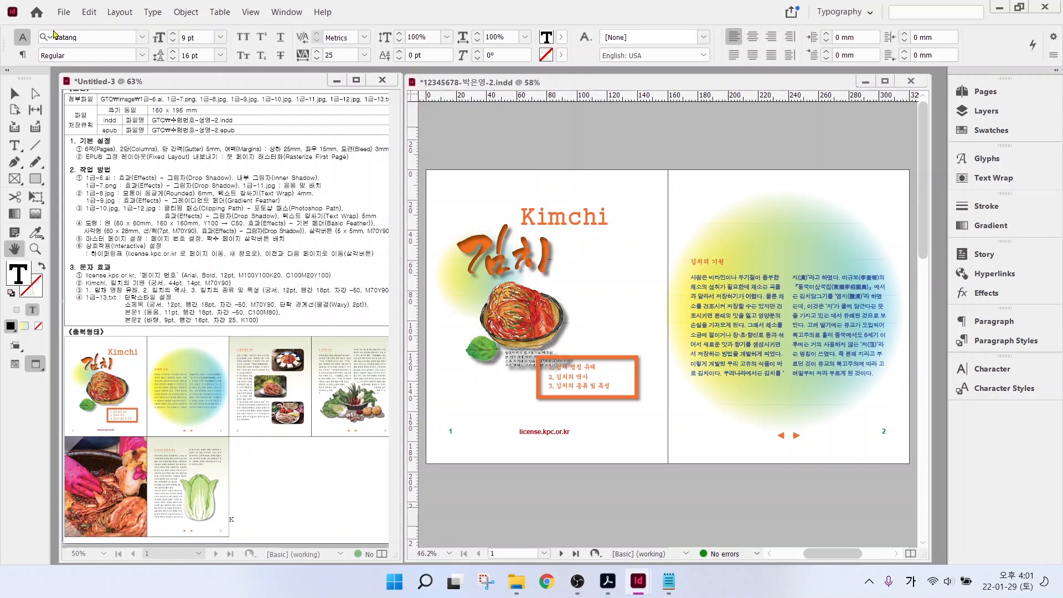
# - Save the kimchi spread as an InDesign CS4 or later (IDML) file
pyautogui.click(62, 13)
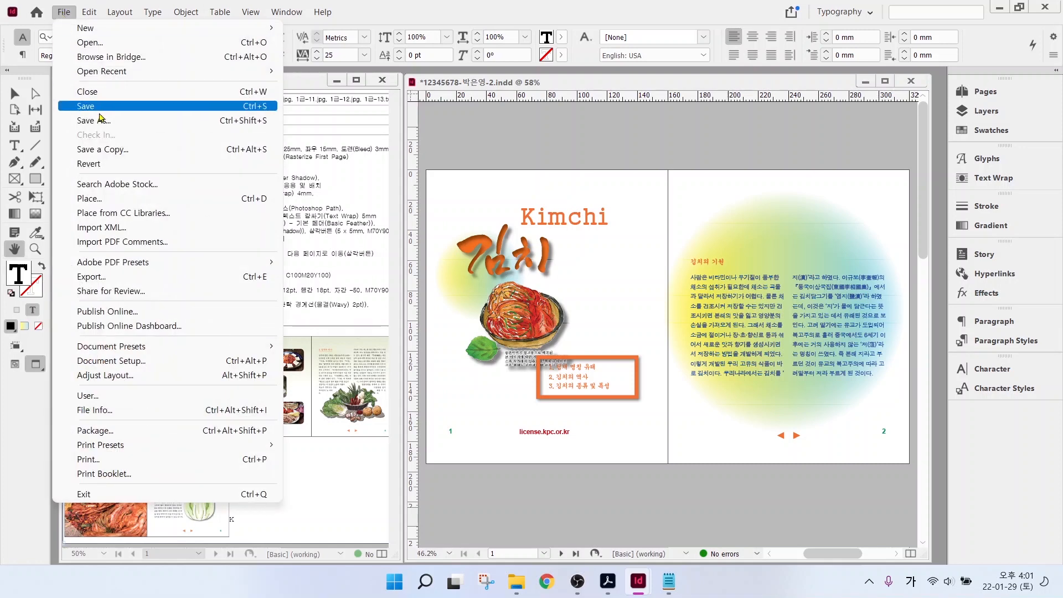
pyautogui.click(95, 121)
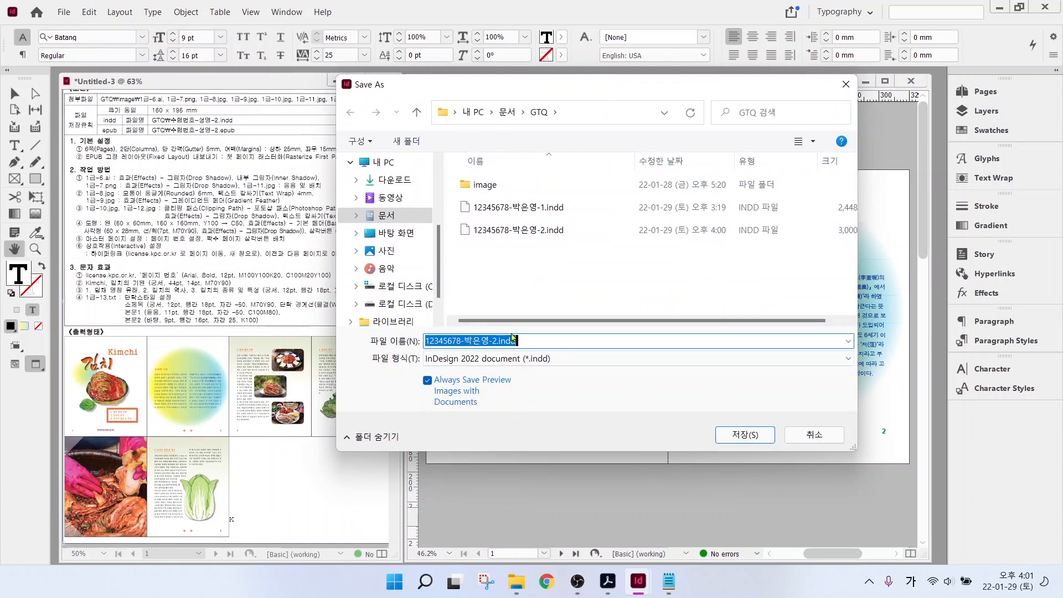
pyautogui.click(558, 358)
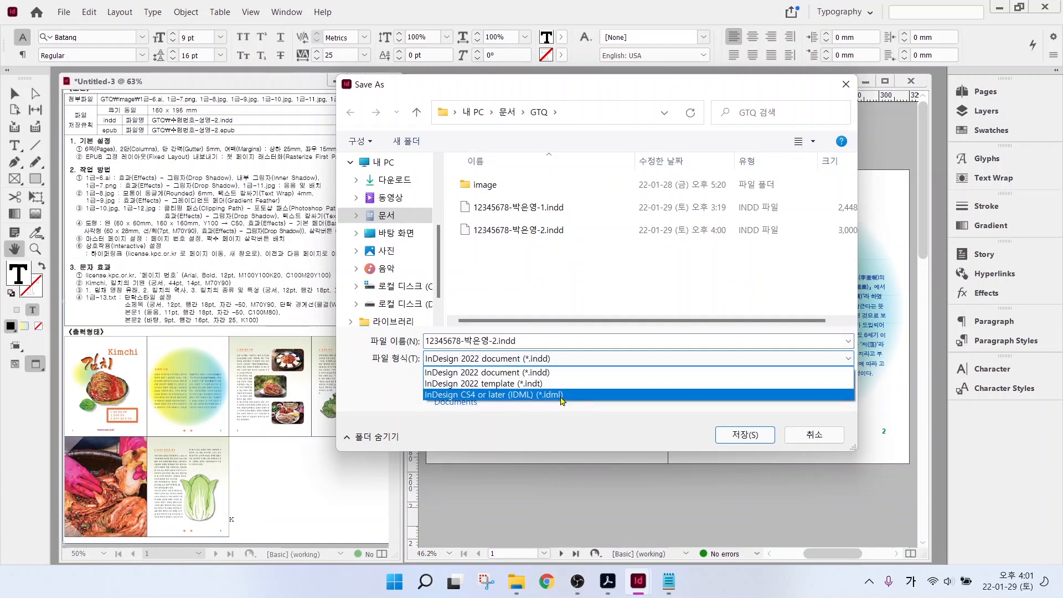
pyautogui.click(561, 395)
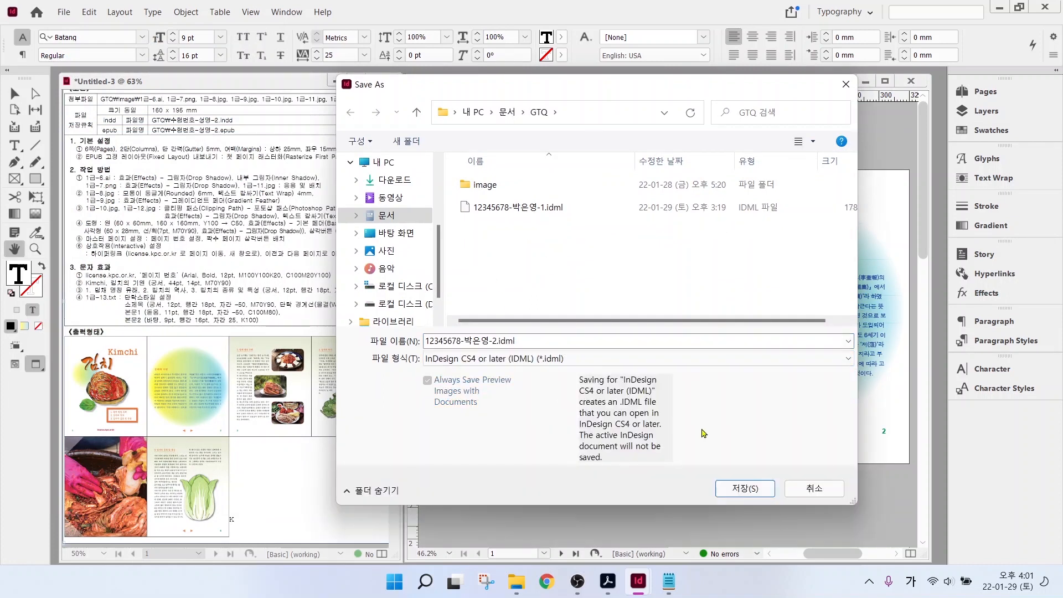
pyautogui.click(746, 488)
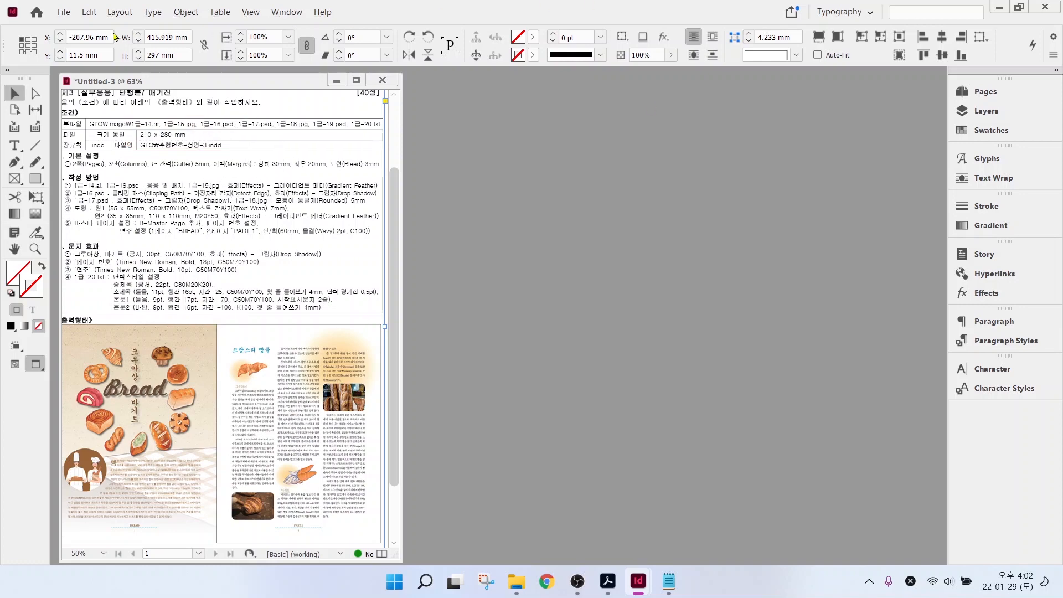
pyautogui.click(64, 12)
# - Start a new document with preset name '12' and a 210 × 280 mm page size
pyautogui.moveTo(79, 31)
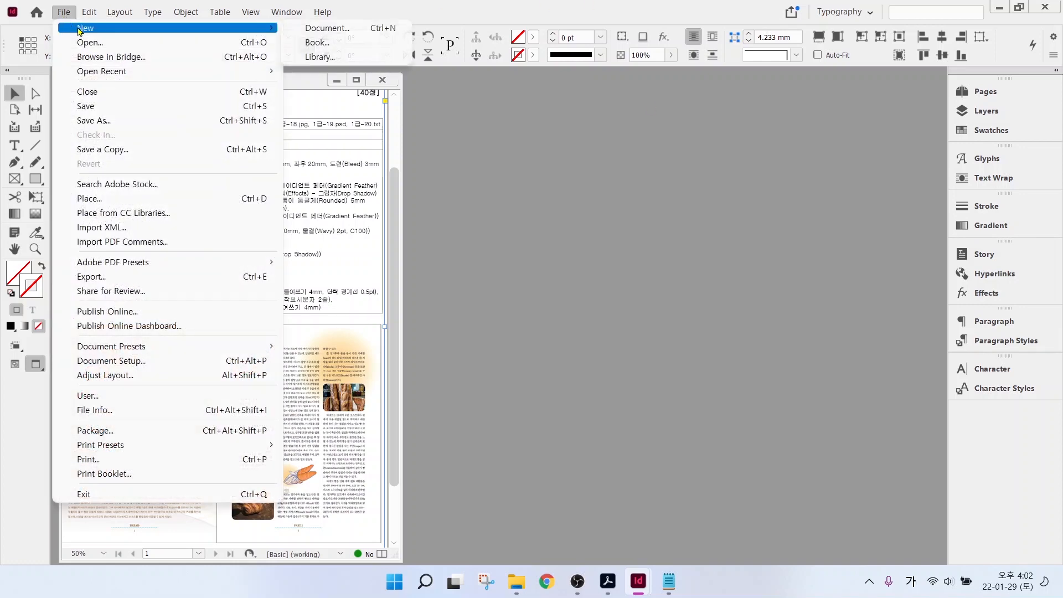
pyautogui.click(326, 27)
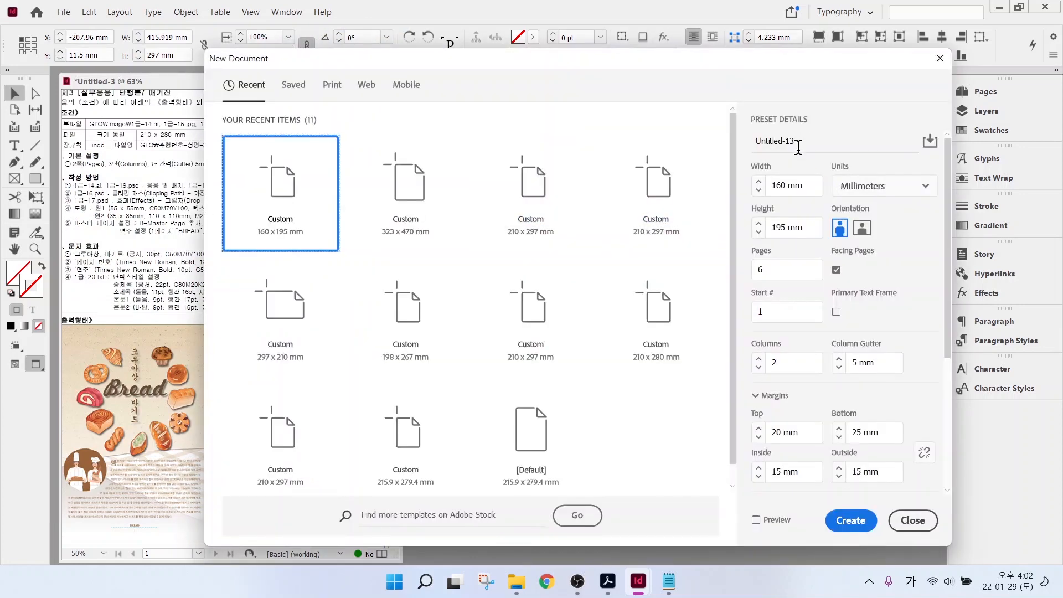
pyautogui.click(798, 146)
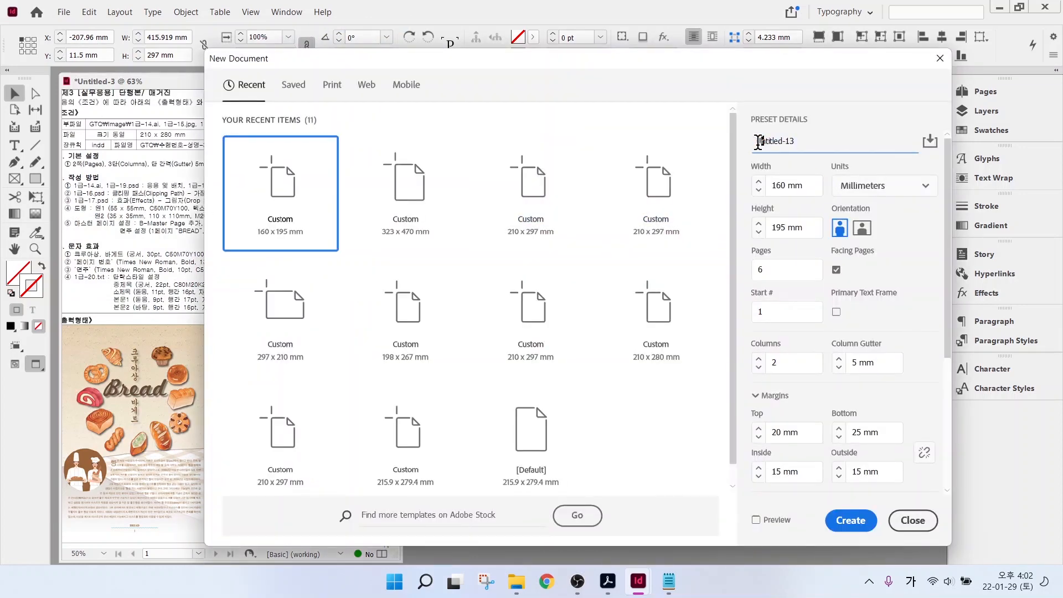
pyautogui.moveTo(758, 142); pyautogui.dragTo(807, 141)
pyautogui.click(785, 187)
pyautogui.click(782, 187)
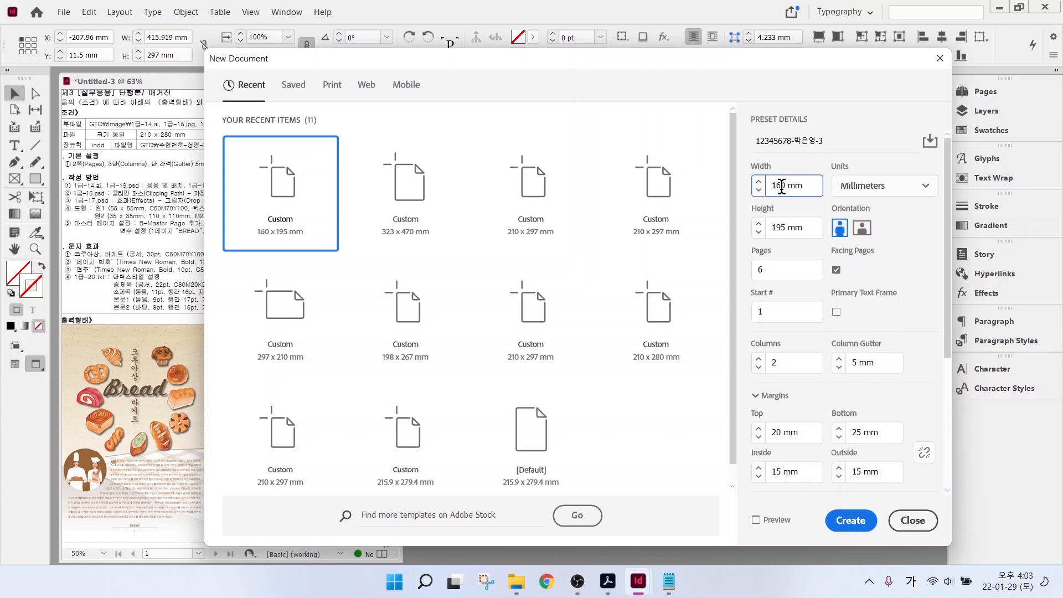
pyautogui.write('20')
pyautogui.write('10')
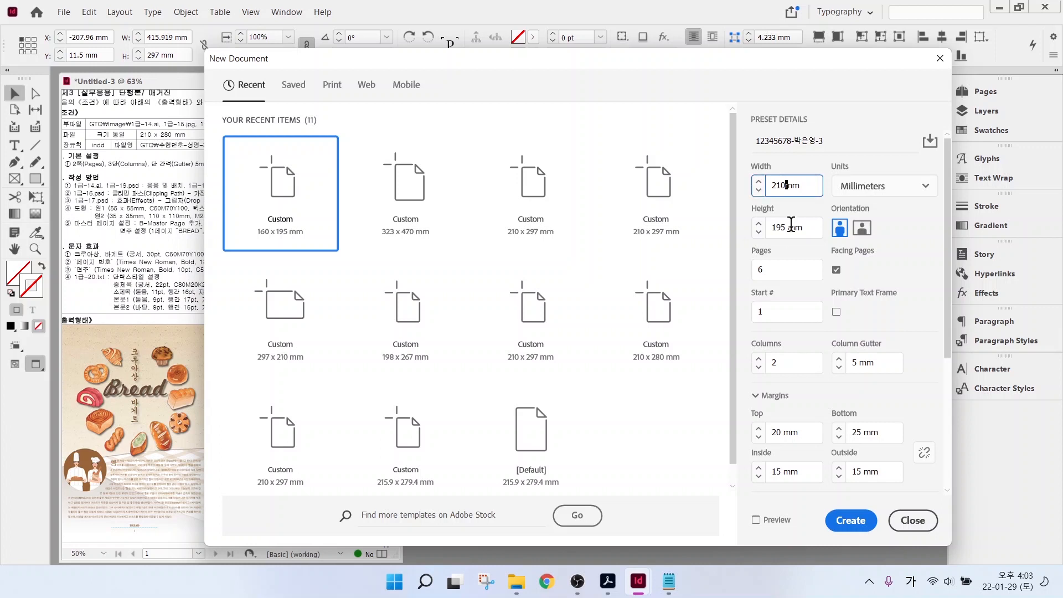
pyautogui.press('Tab')
pyautogui.press('Tab')
pyautogui.write('280')
pyautogui.press('Tab')
pyautogui.press('Tab')
pyautogui.press('Tab')
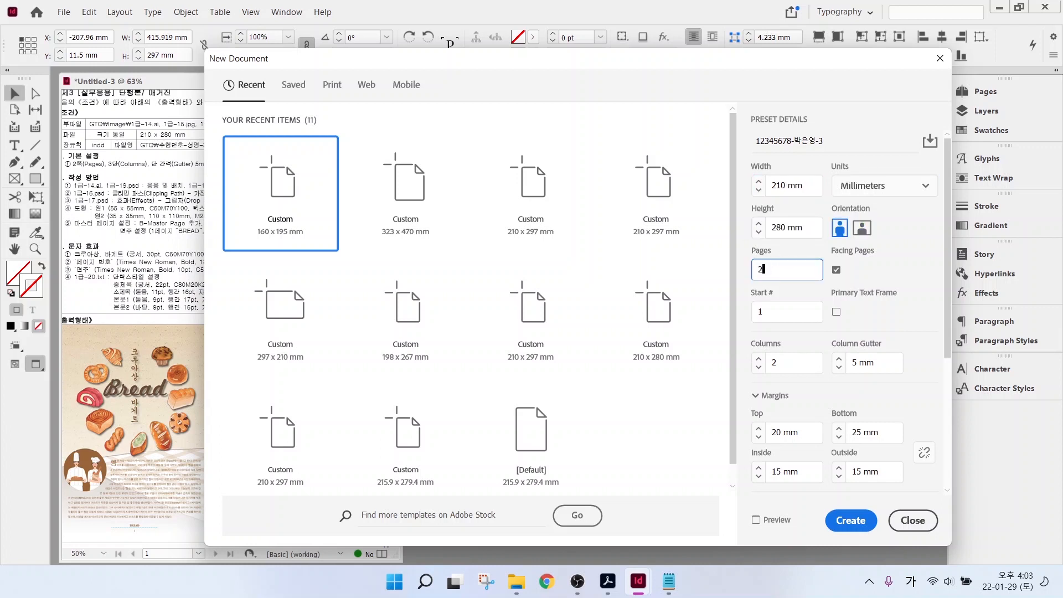
# - Set 3 columns and 30 mm top/bottom, 20 mm inside/outside margins, then create the document
pyautogui.click(759, 359)
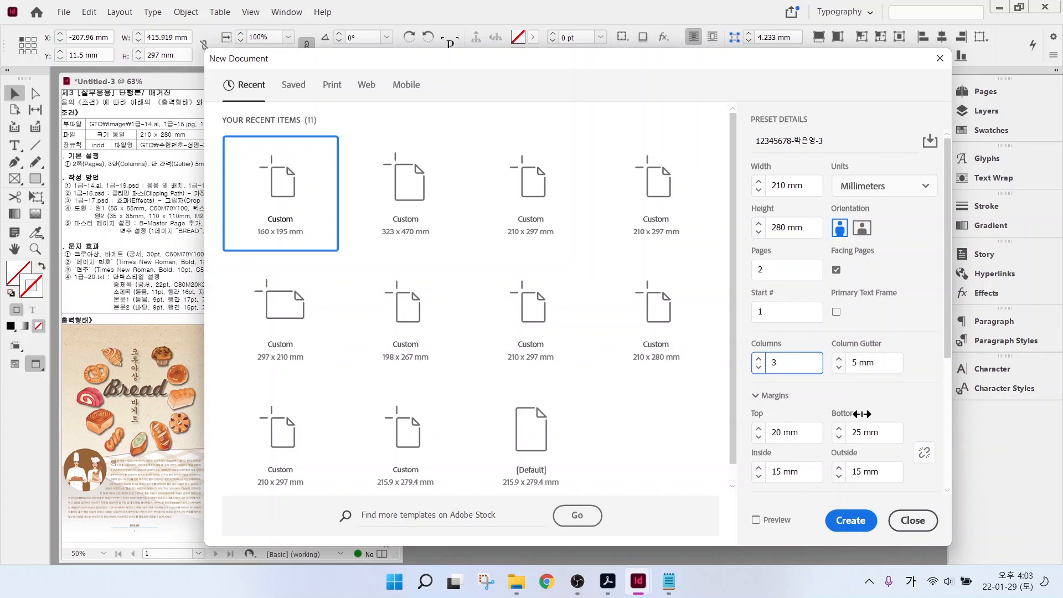
pyautogui.scroll(-4, 892, 421)
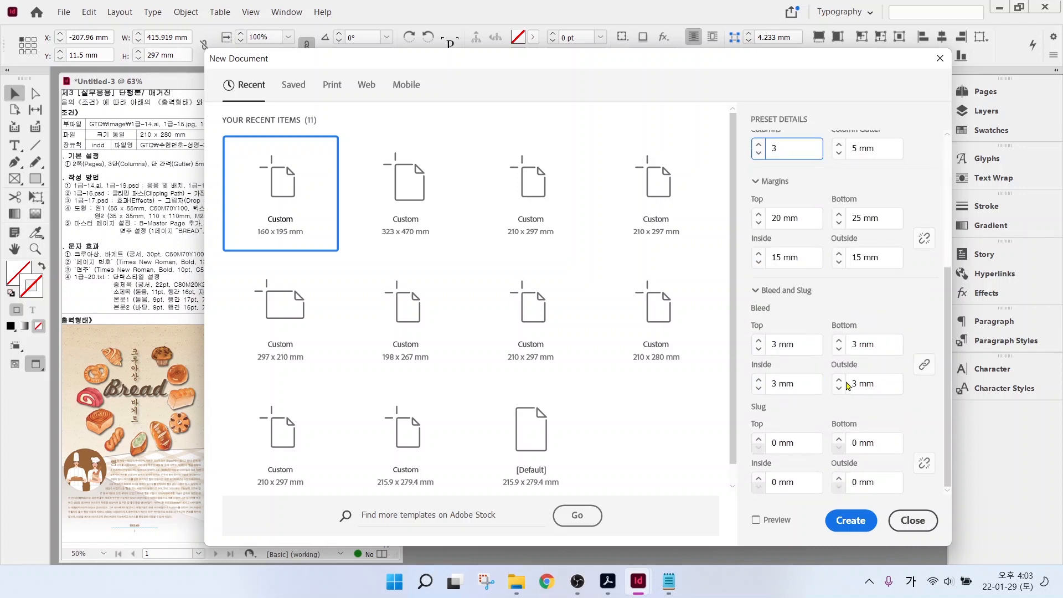
pyautogui.scroll(3, 828, 255)
pyautogui.moveTo(801, 329); pyautogui.dragTo(767, 328)
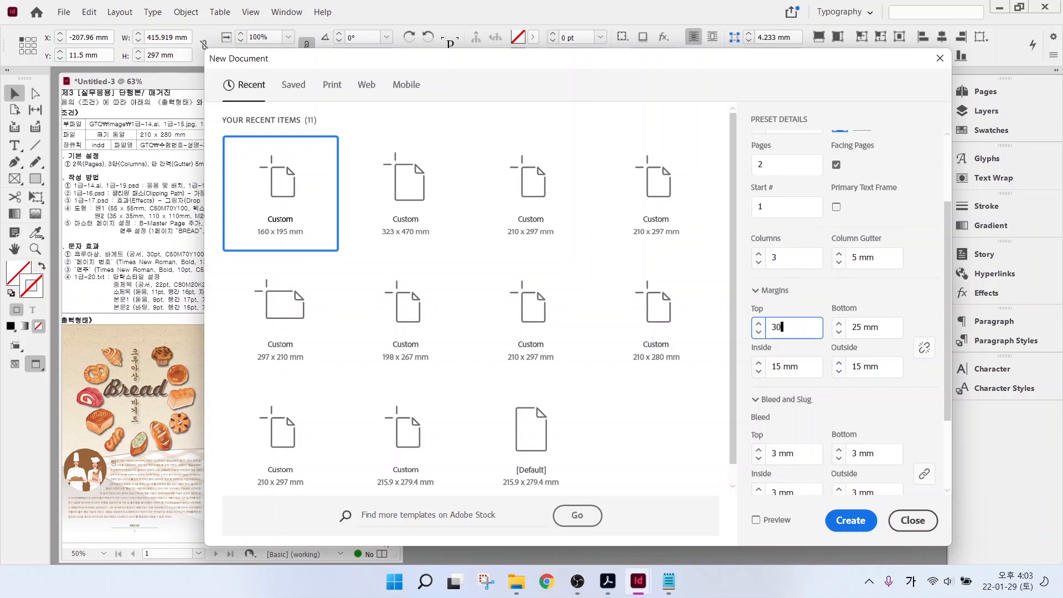
pyautogui.press('Tab')
pyautogui.write('30')
pyautogui.press('Tab')
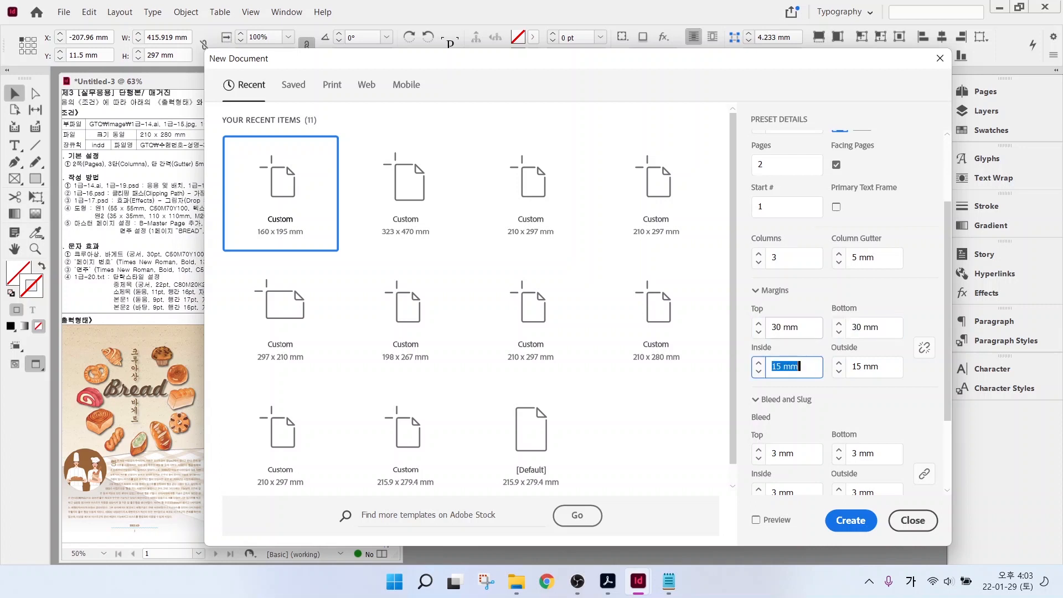
pyautogui.write('20')
pyautogui.press('Tab')
pyautogui.write('20')
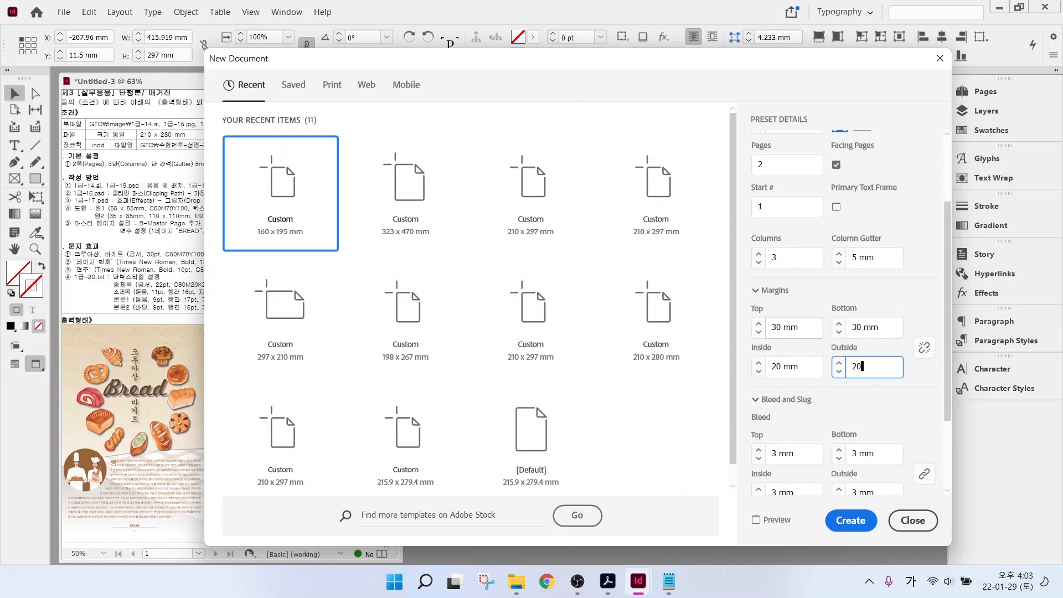
pyautogui.scroll(-2, 881, 438)
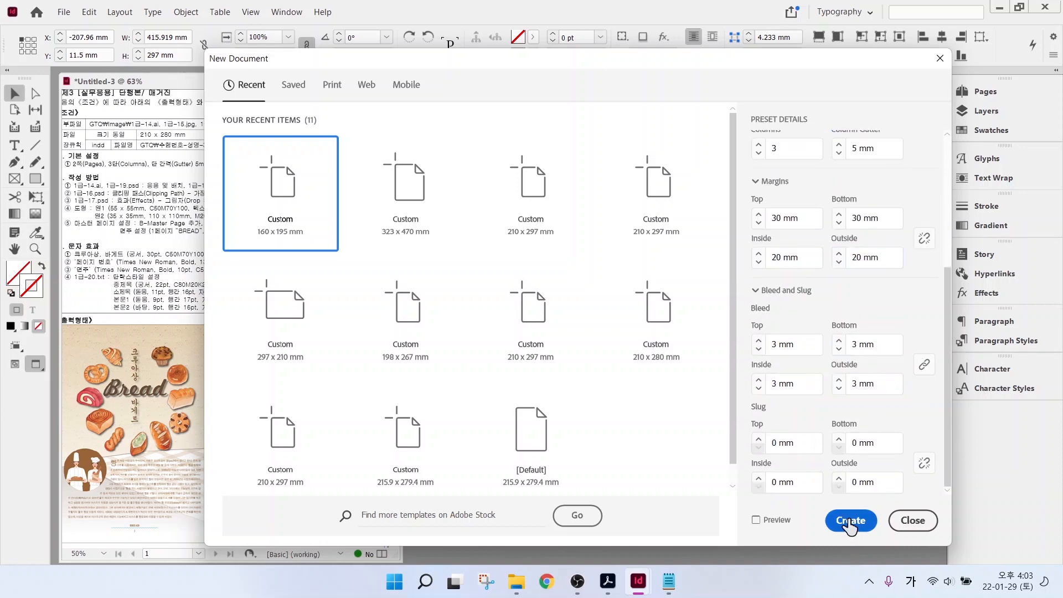
pyautogui.click(850, 521)
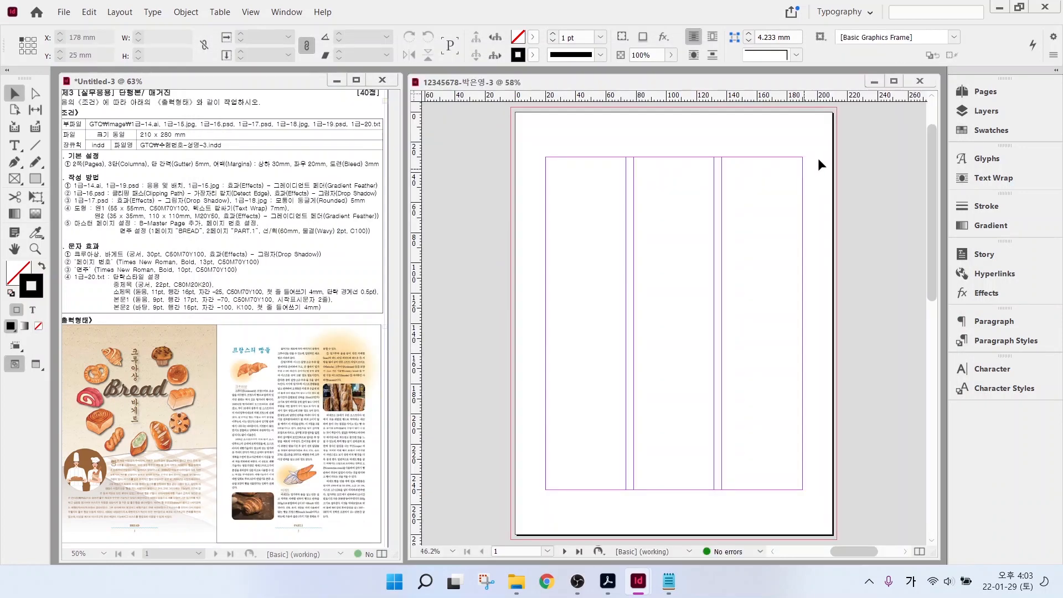
# - Turn off page shuffling and drag page 2 beside page 1 to form one spread
pyautogui.click(964, 93)
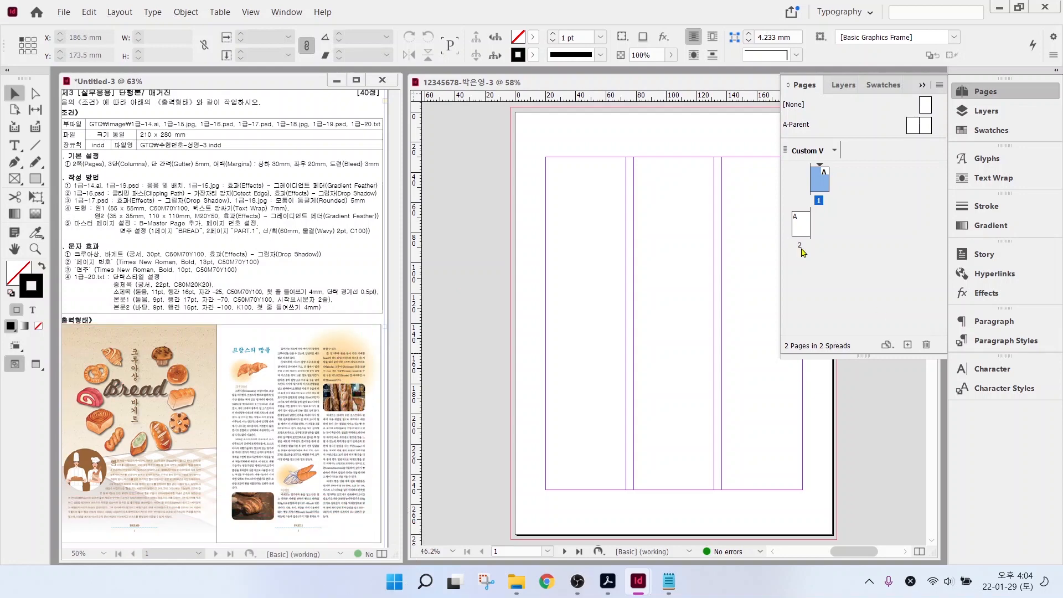
pyautogui.click(801, 221)
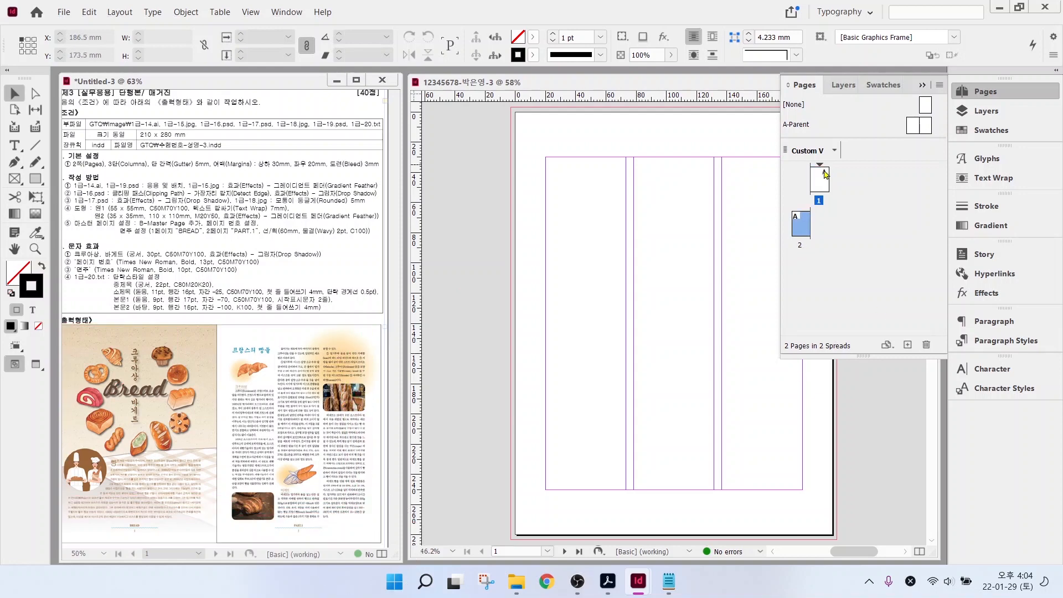
pyautogui.rightClick(800, 221)
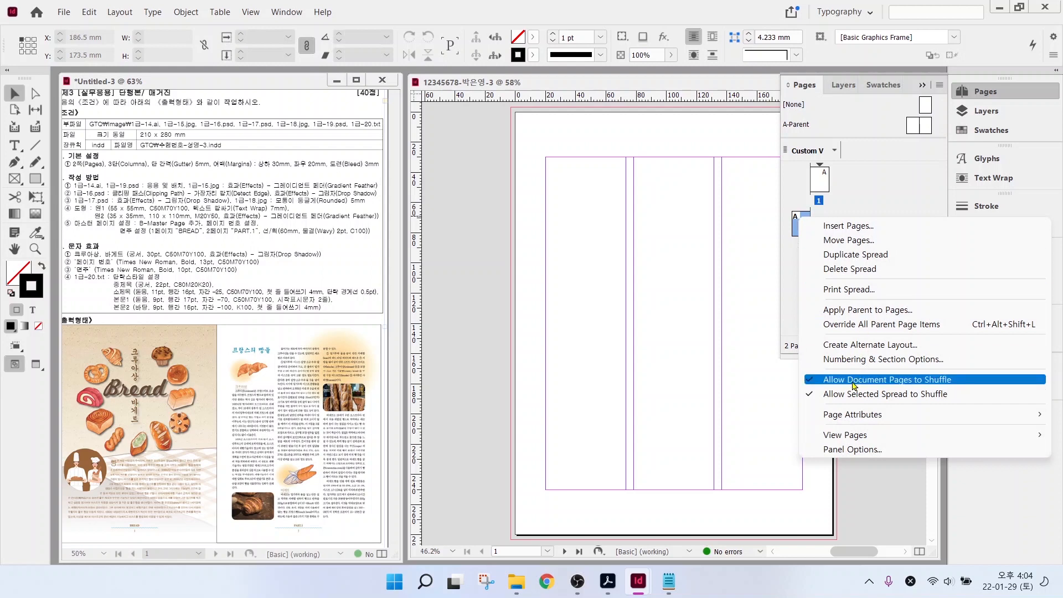
pyautogui.click(812, 382)
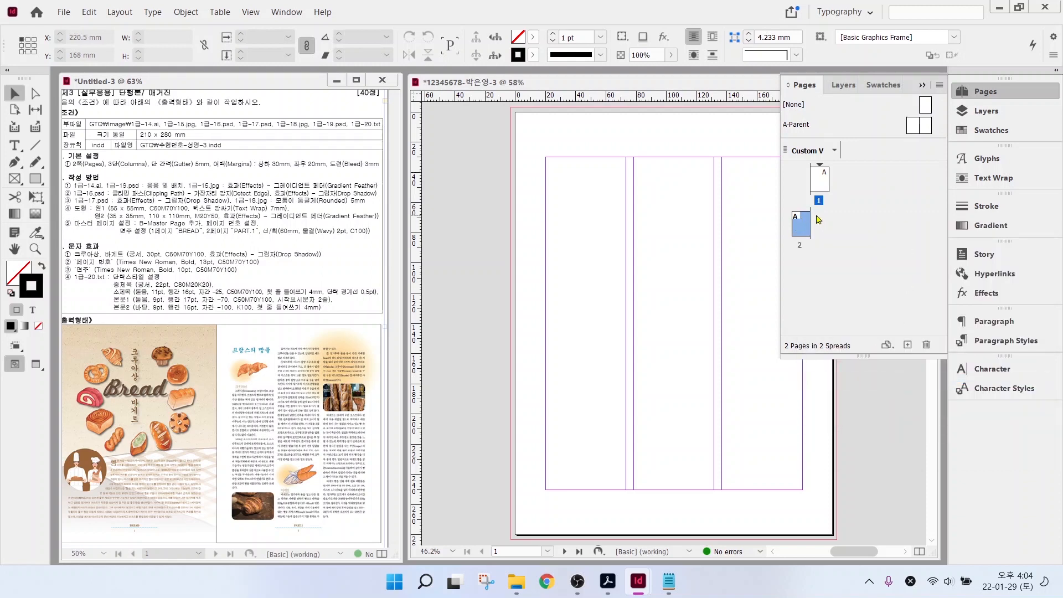
pyautogui.moveTo(798, 223); pyautogui.dragTo(797, 195)
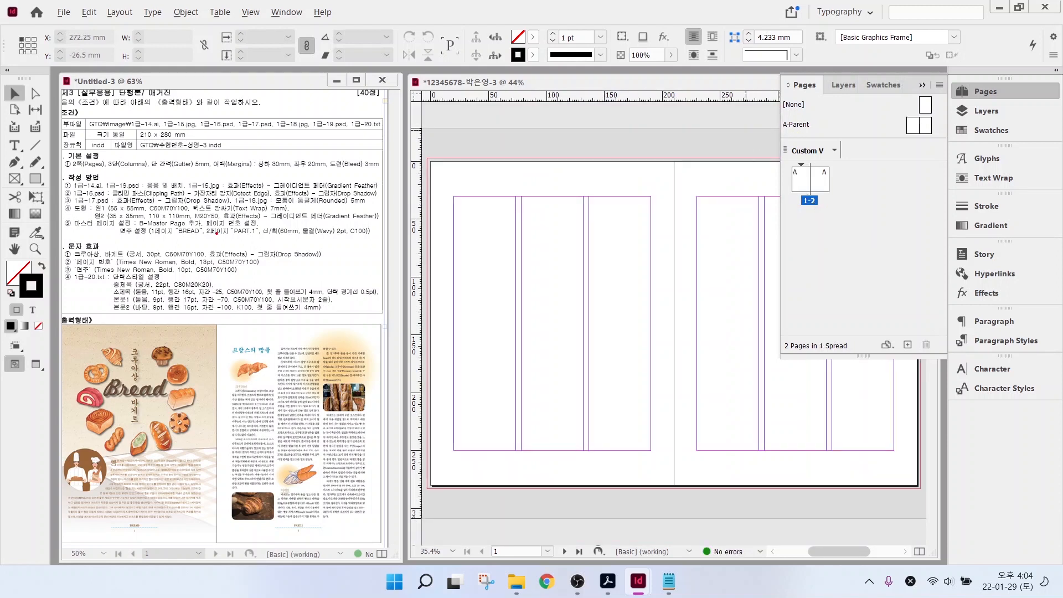
# - Drag across the new spread on the canvas, then select the A-Parent page
pyautogui.moveTo(68, 214)
pyautogui.mouseDown()
pyautogui.moveTo(176, 255)
pyautogui.moveTo(387, 248)
pyautogui.mouseUp()
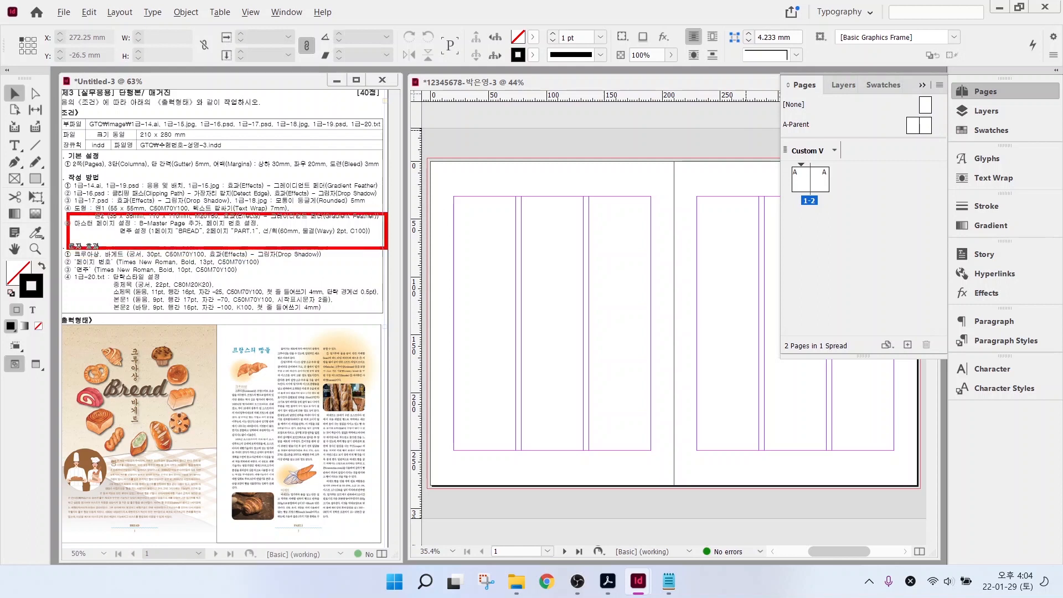
pyautogui.moveTo(155, 226); pyautogui.dragTo(178, 254)
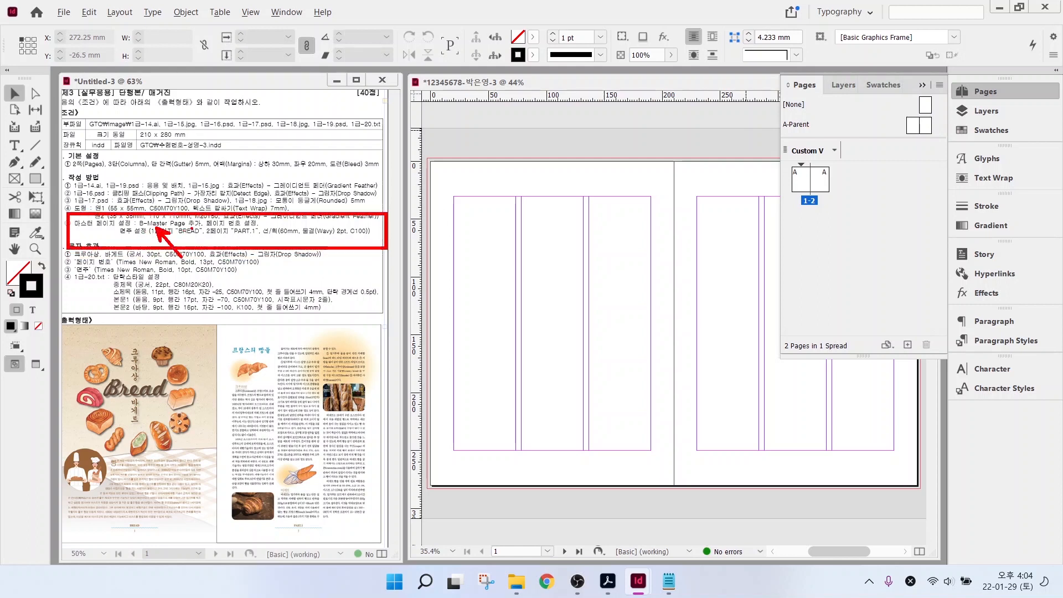
pyautogui.moveTo(214, 227); pyautogui.dragTo(284, 225)
pyautogui.press('Escape')
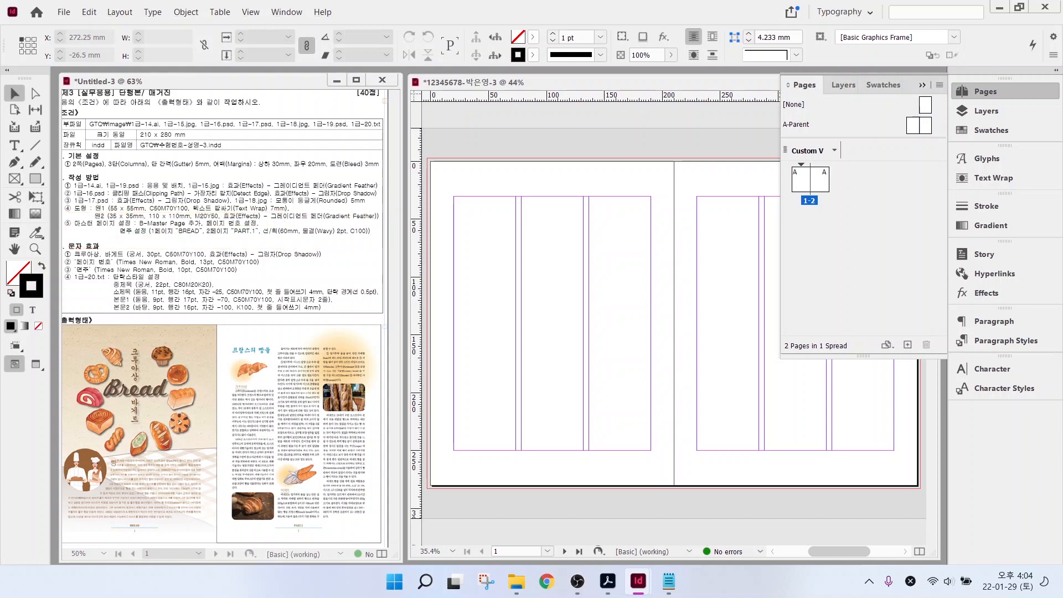
pyautogui.click(799, 131)
pyautogui.press('ctrl')
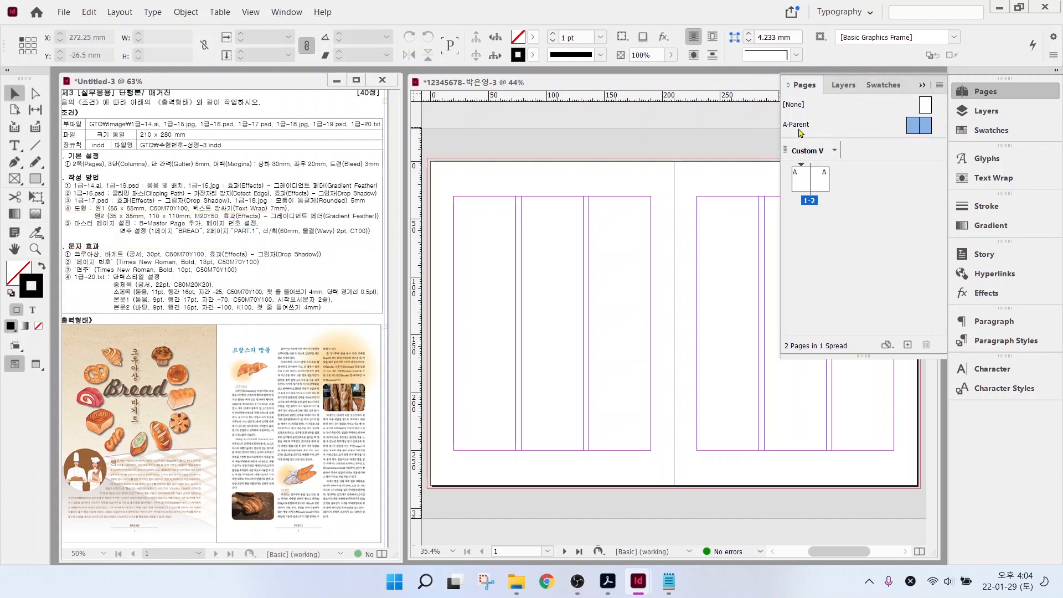
# - Create a new B-Parent parent spread from the A-Parent's options
pyautogui.doubleClick(804, 125)
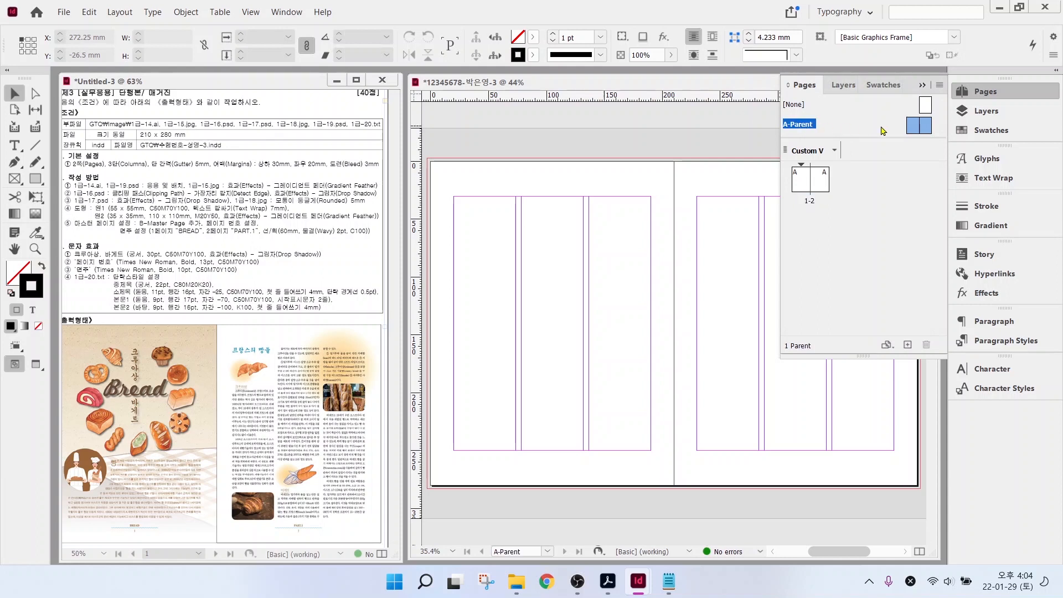
pyautogui.rightClick(814, 127)
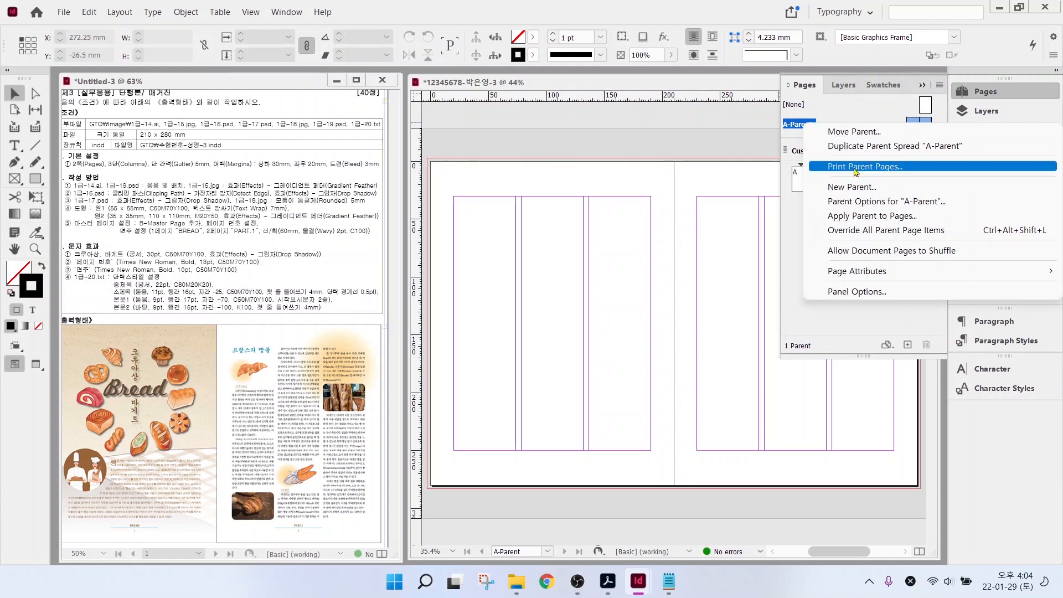
pyautogui.click(840, 188)
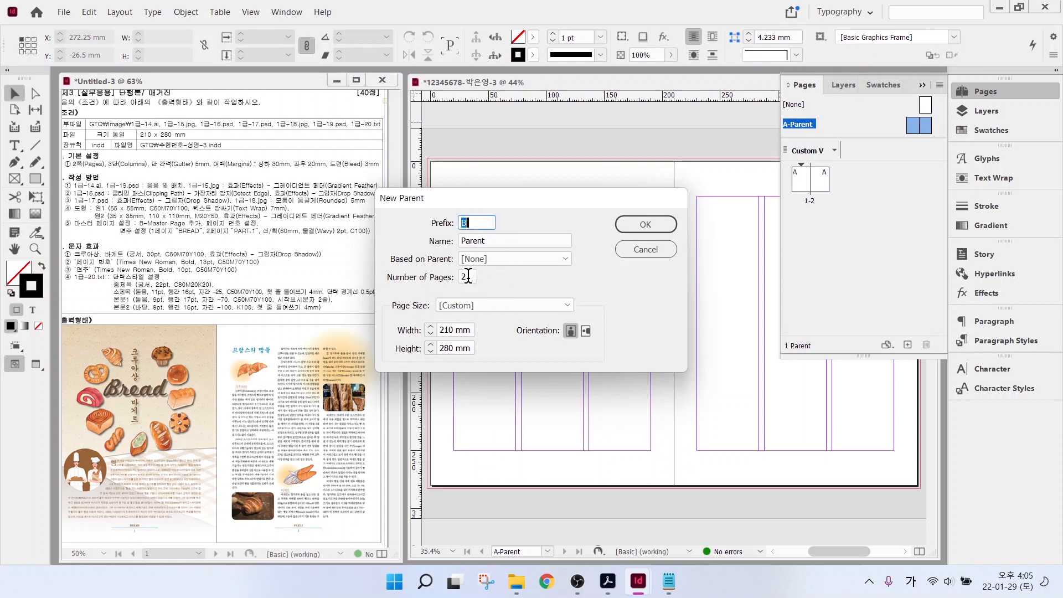
pyautogui.click(645, 223)
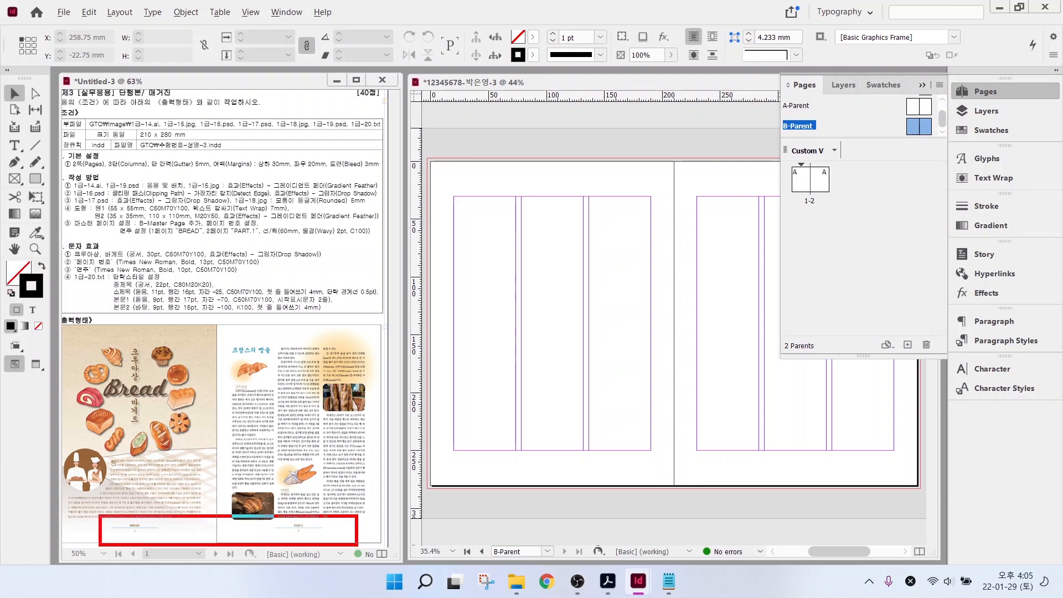
# - Add Layer 2 above Layer 1 and return to the Pages panel
pyautogui.click(988, 111)
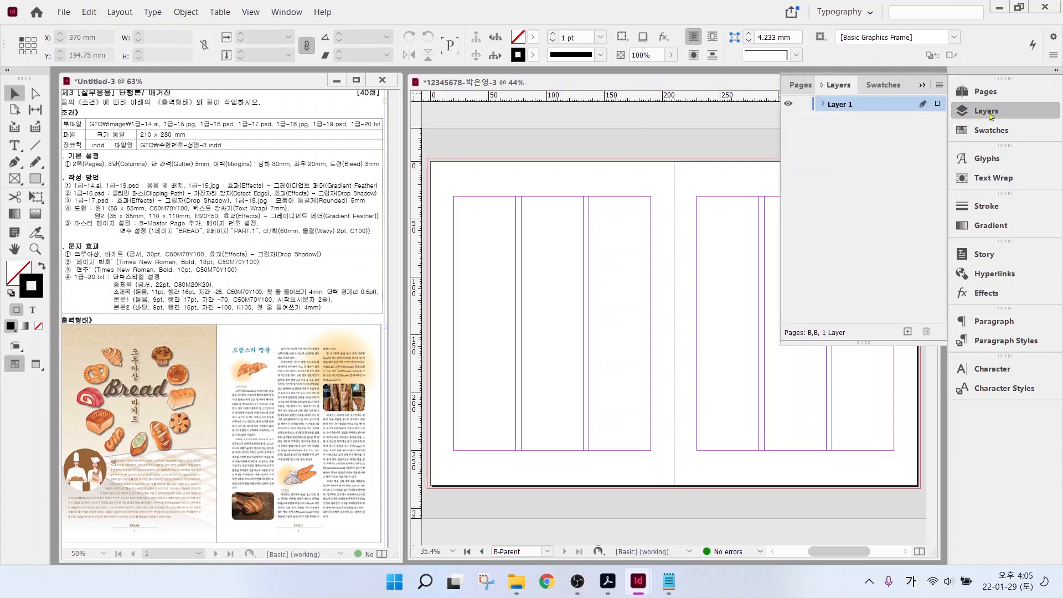
pyautogui.click(908, 333)
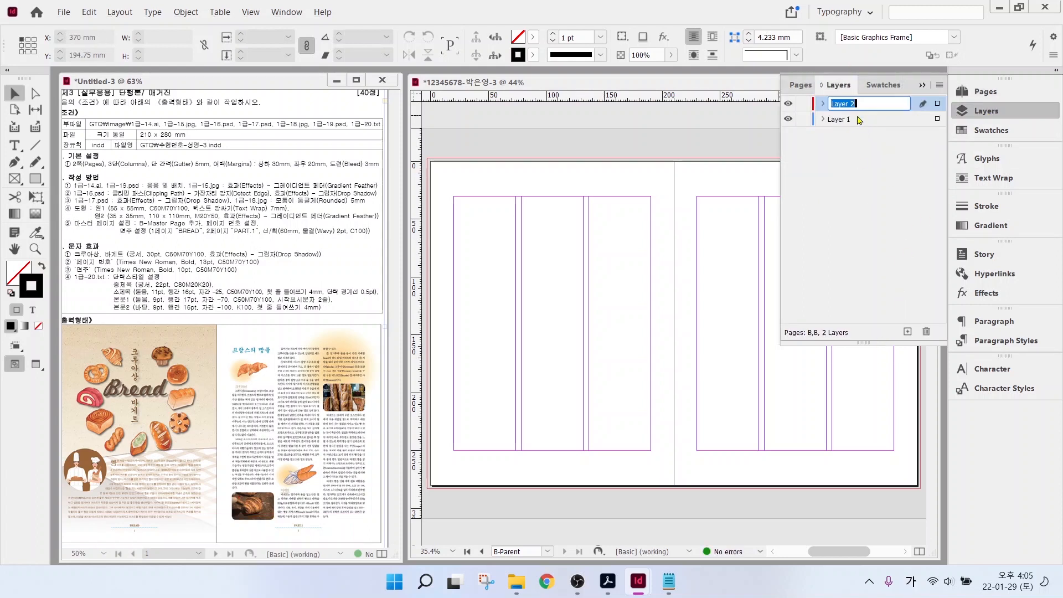
pyautogui.click(804, 86)
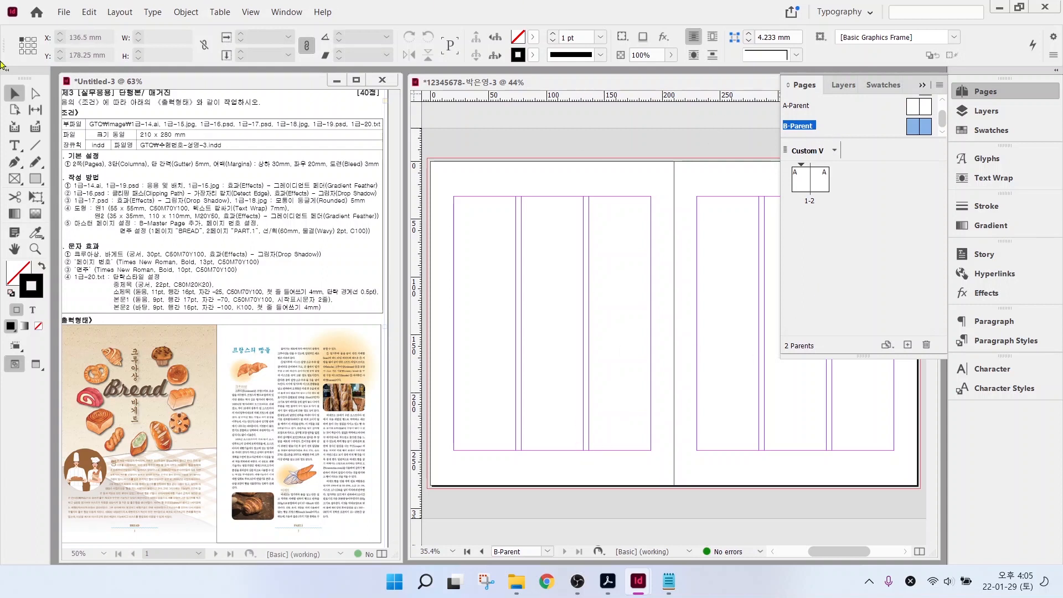
pyautogui.press('t')
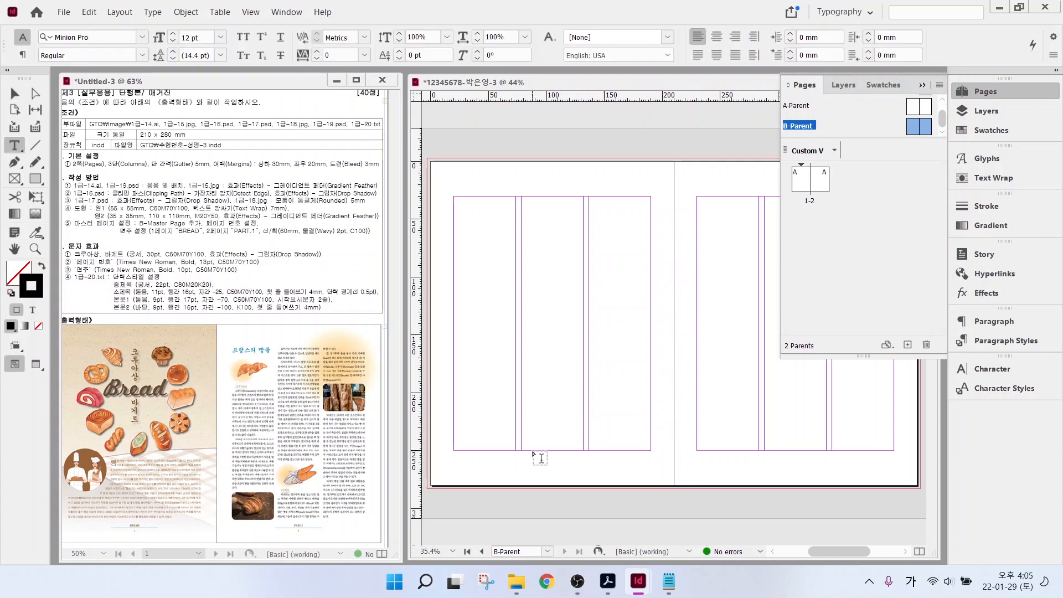
# - Type BREAD in a new frame near the left page's bottom, set in Times New Roman Bold 10 pt
pyautogui.moveTo(528, 451); pyautogui.dragTo(580, 462)
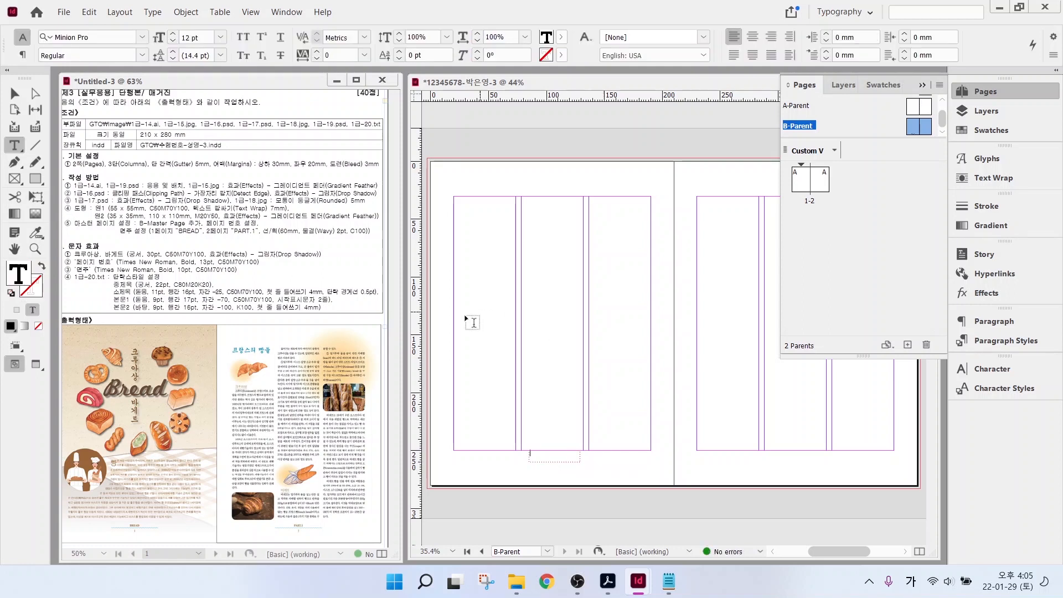
pyautogui.write('BREAD')
pyautogui.press('Escape')
pyautogui.scroll(3, 523, 492)
pyautogui.scroll(4, 523, 488)
pyautogui.click(14, 145)
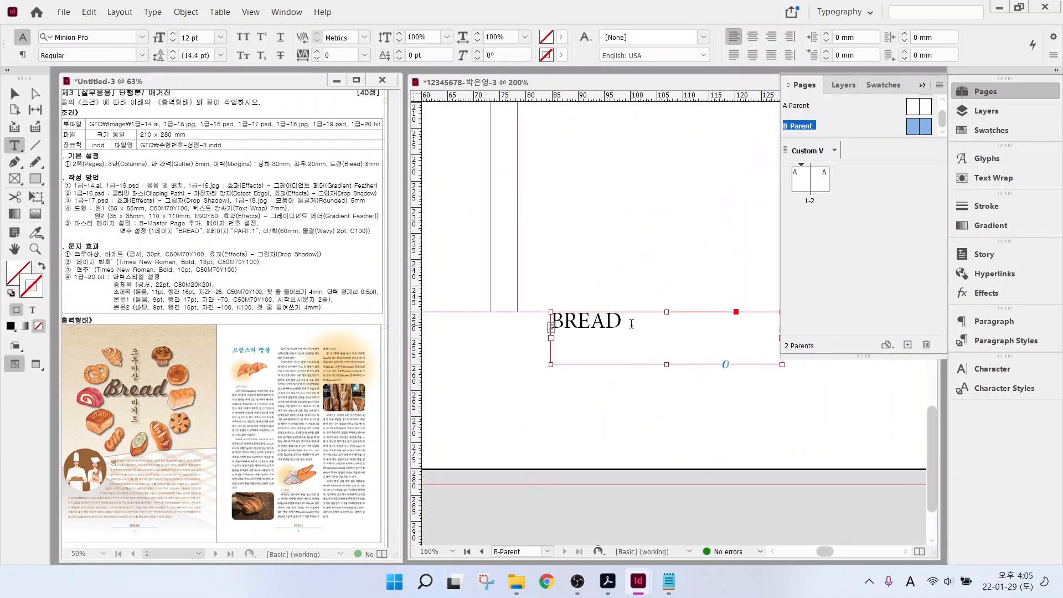
pyautogui.doubleClick(631, 323)
pyautogui.click(142, 37)
pyautogui.click(78, 206)
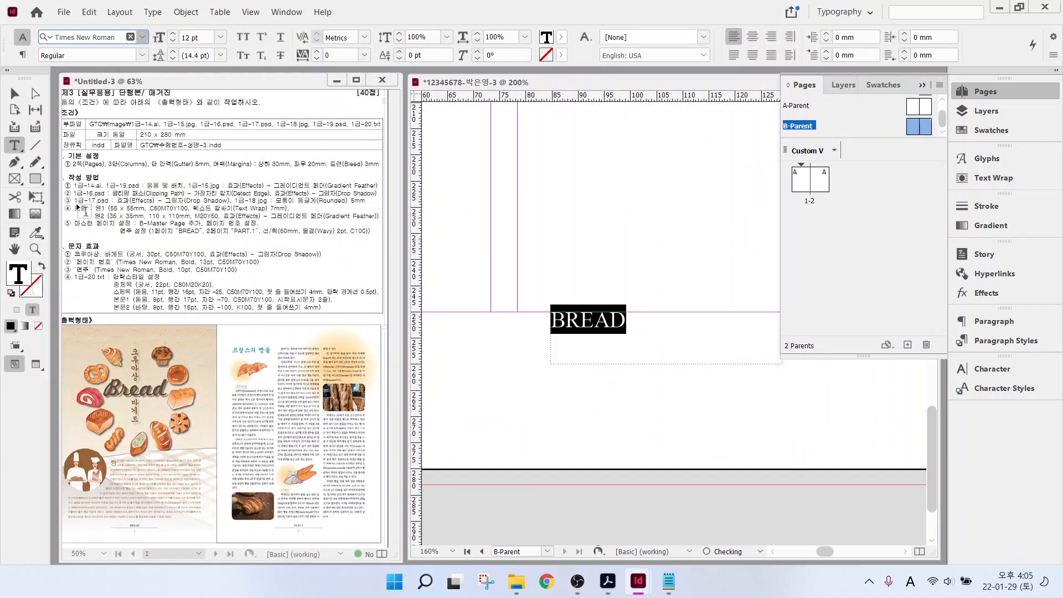
pyautogui.click(142, 55)
pyautogui.click(84, 102)
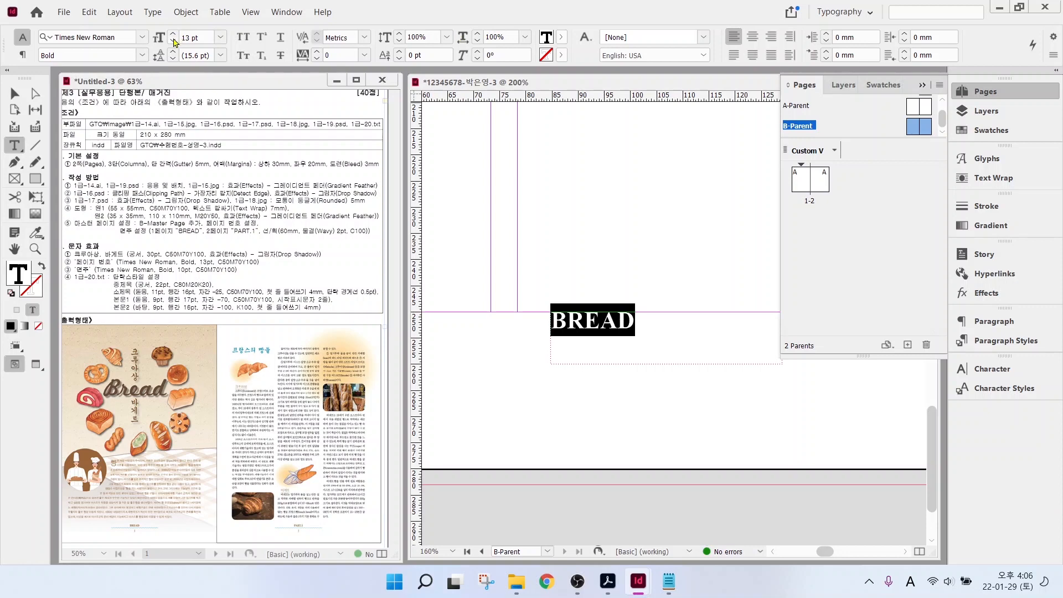
pyautogui.click(173, 41)
pyautogui.click(172, 41)
# - Colour BREAD with a new C50 M70 Y100 brown swatch, centre it, and nudge its frame
pyautogui.click(561, 37)
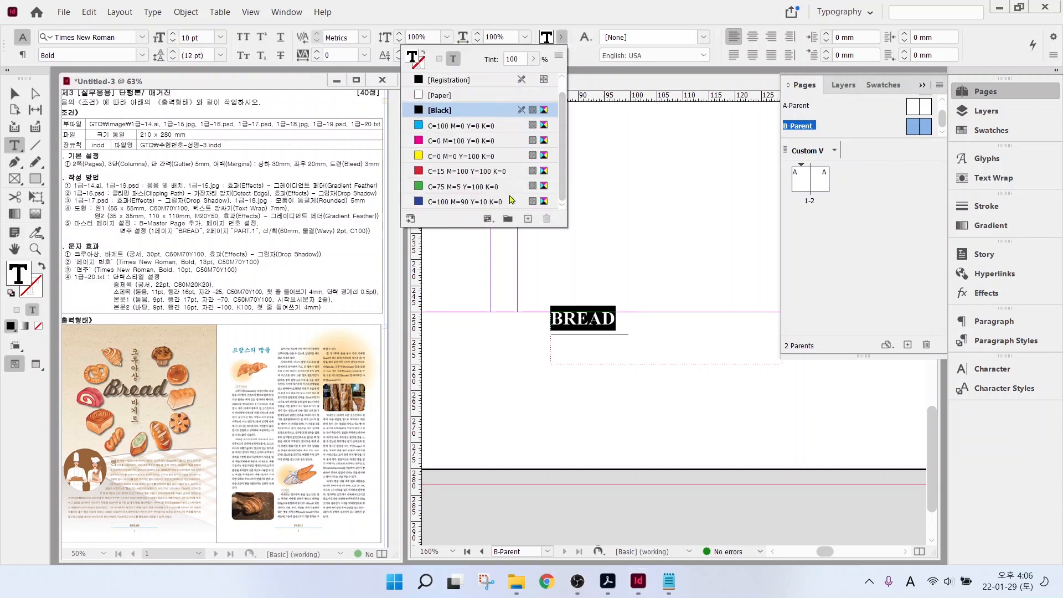
pyautogui.click(473, 205)
pyautogui.write('50')
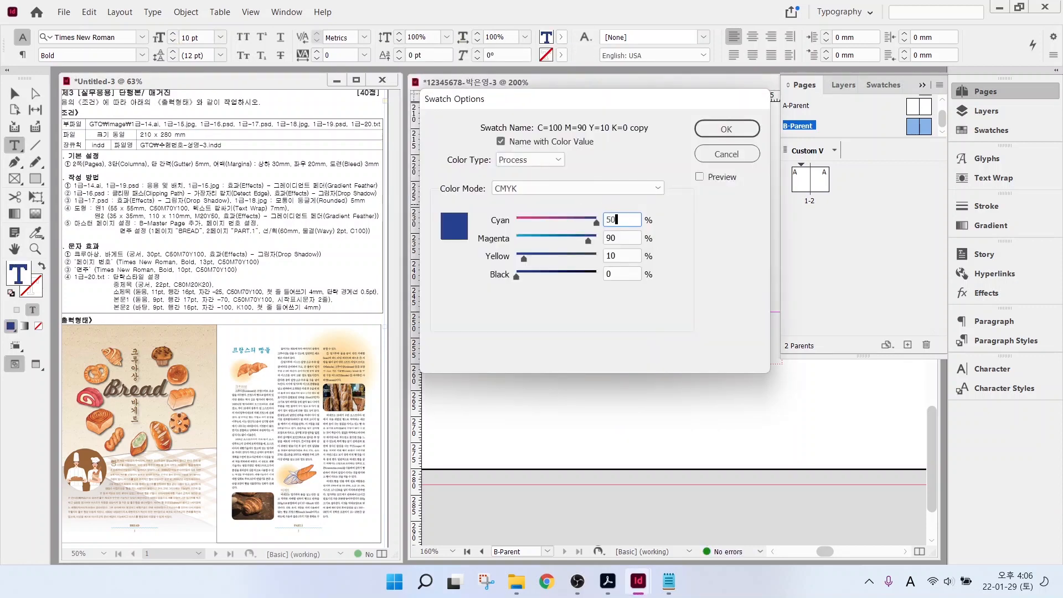
pyautogui.press('Tab')
pyautogui.write('70')
pyautogui.press('Tab')
pyautogui.write('100')
pyautogui.press('Return')
pyautogui.click(752, 37)
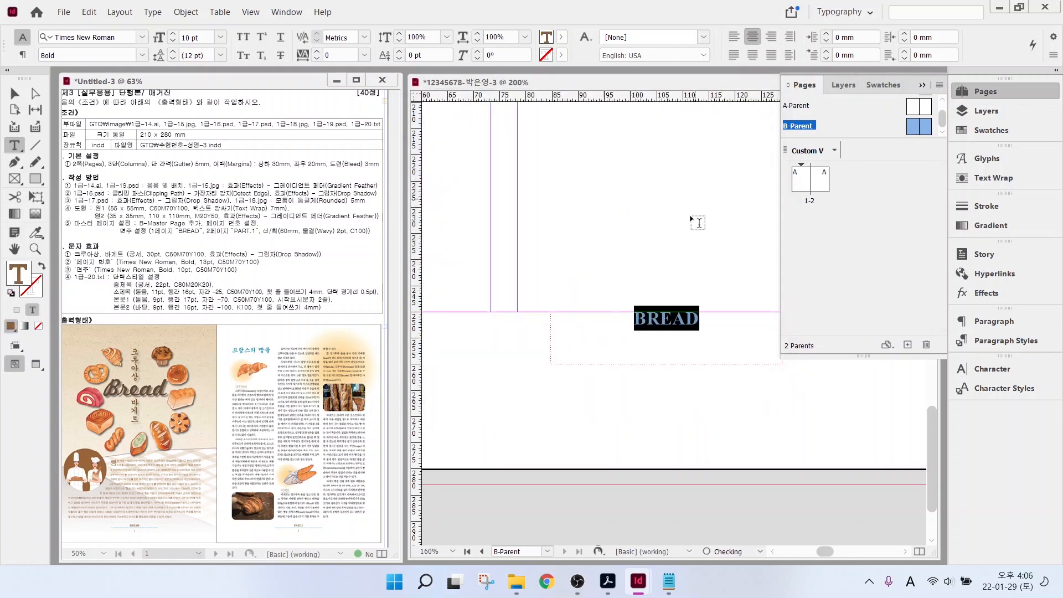
pyautogui.press('Escape')
pyautogui.moveTo(650, 320)
pyautogui.mouseDown()
pyautogui.moveTo(640, 331)
pyautogui.moveTo(649, 320)
pyautogui.mouseUp()
pyautogui.press('\\')
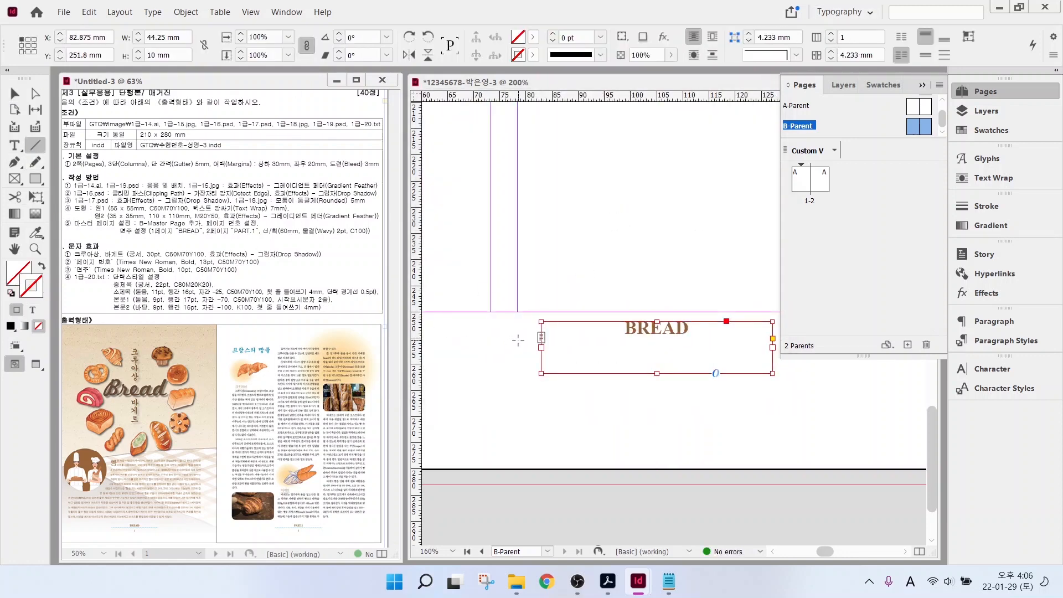
# - Draw a horizontal line under BREAD and set its length to 60 mm
pyautogui.moveTo(511, 350); pyautogui.dragTo(864, 359)
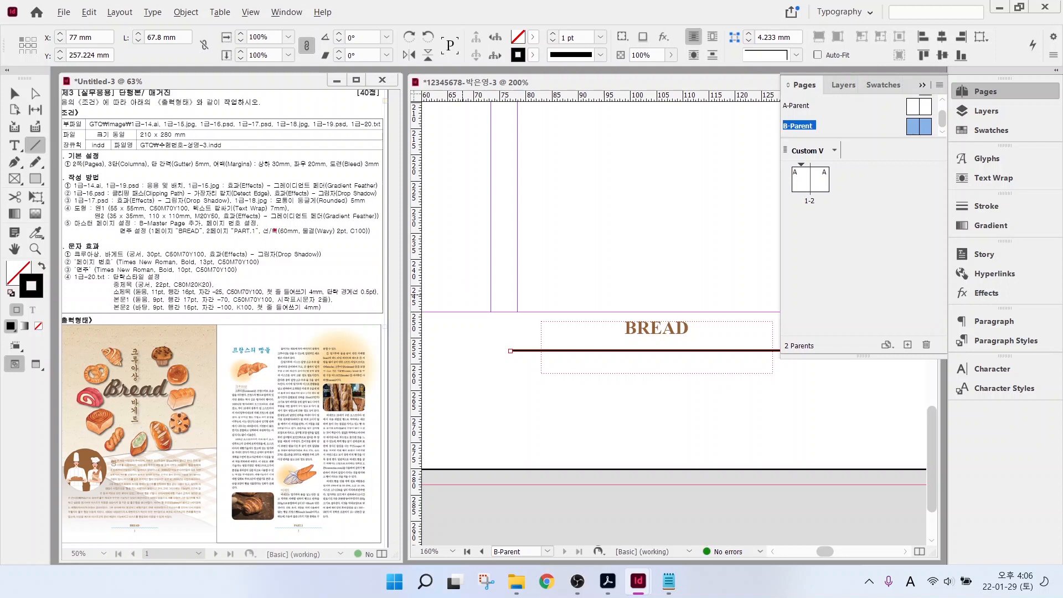
pyautogui.moveTo(283, 241); pyautogui.dragTo(382, 240)
pyautogui.press('Escape')
pyautogui.click(15, 94)
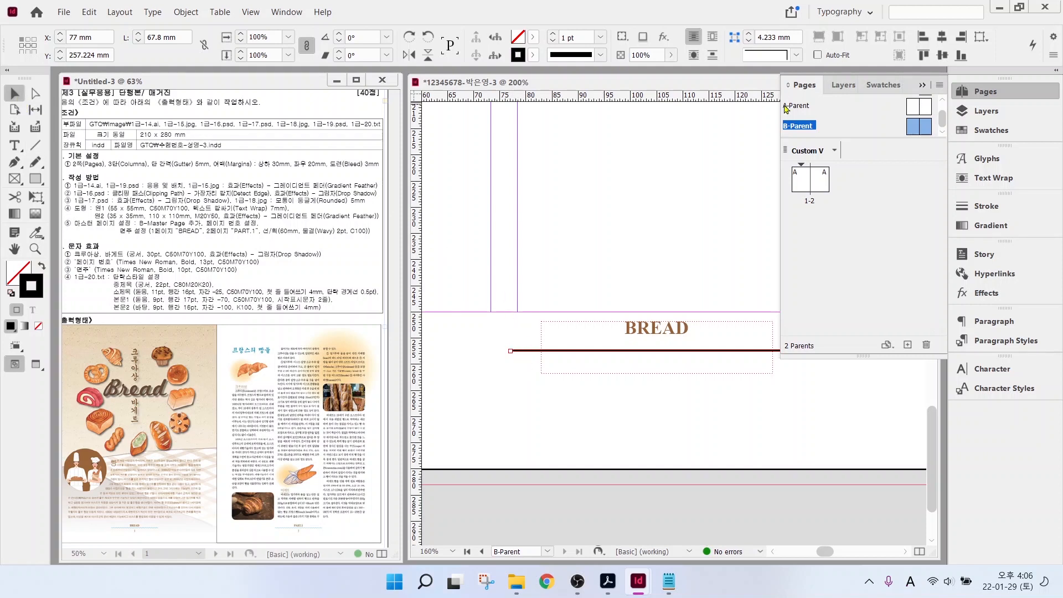
pyautogui.click(178, 33)
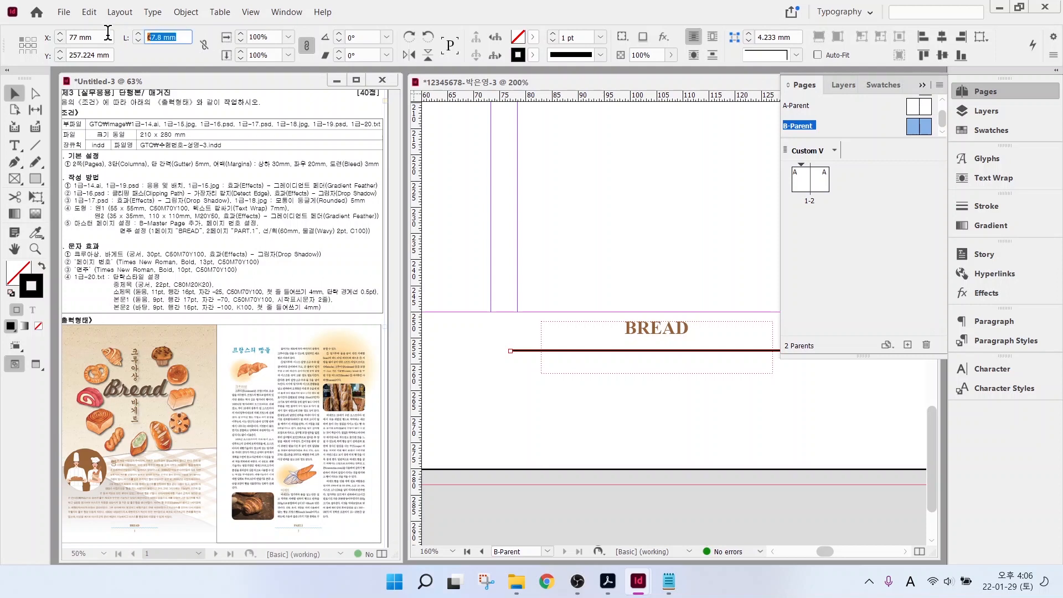
pyautogui.write('60')
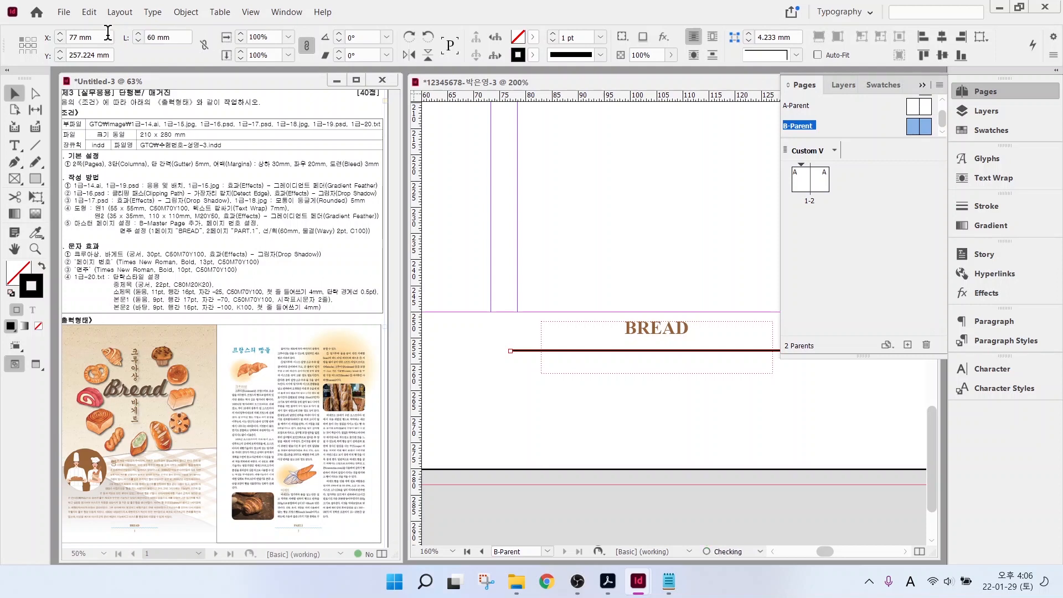
pyautogui.press('Return')
# - Give the line a 2 pt Wavy stroke in a new C100 cyan swatch
pyautogui.click(552, 33)
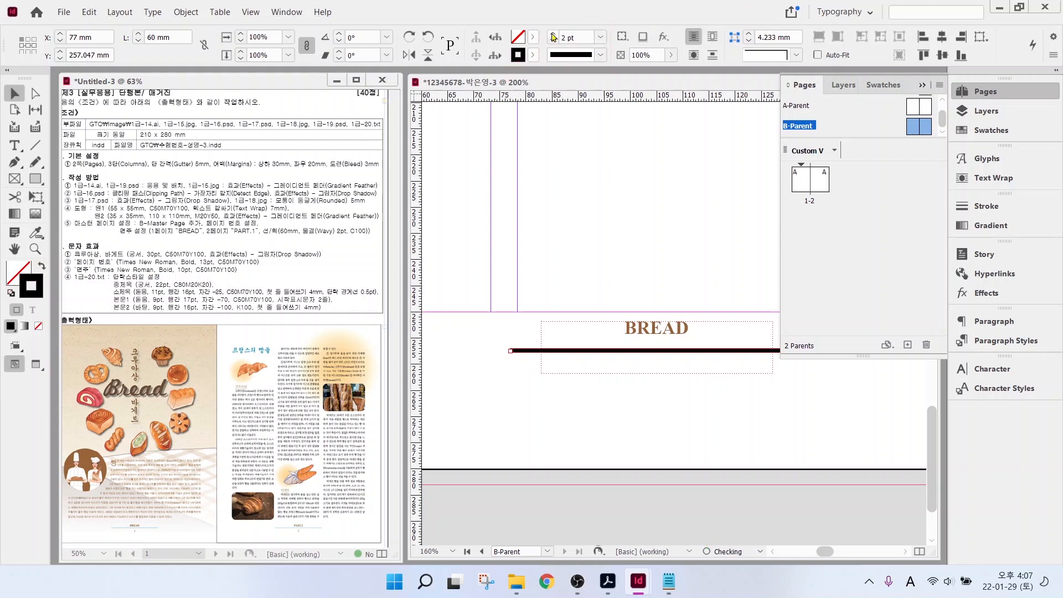
pyautogui.click(600, 55)
pyautogui.click(576, 250)
pyautogui.click(533, 55)
pyautogui.moveTo(535, 178); pyautogui.dragTo(536, 211)
pyautogui.click(493, 218)
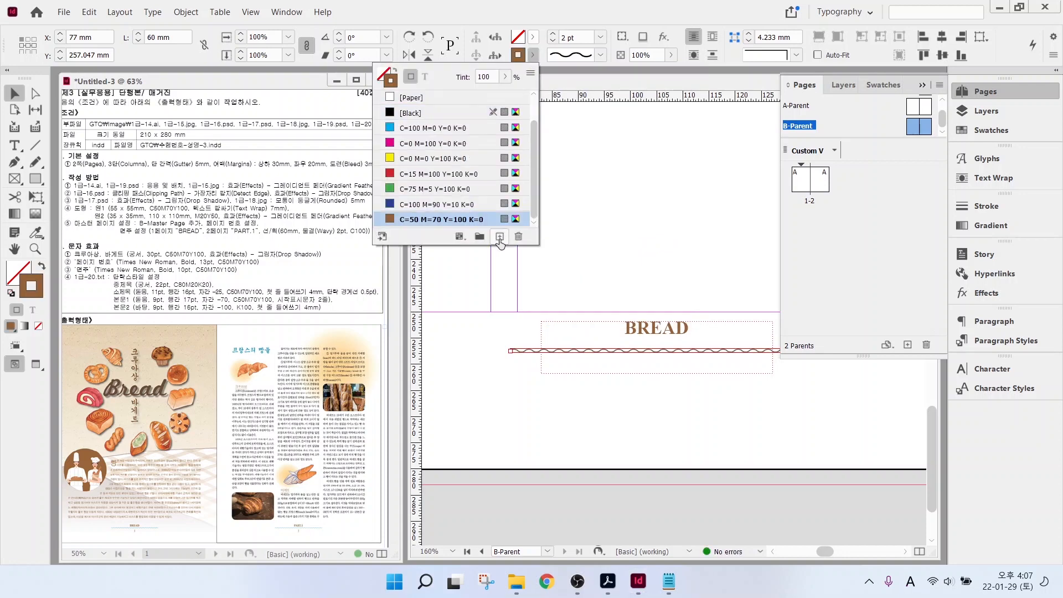
pyautogui.click(500, 237)
pyautogui.doubleClick(488, 218)
pyautogui.write('100')
pyautogui.press('Tab')
pyautogui.write('0')
pyautogui.press('Tab')
pyautogui.write('0')
pyautogui.press('Tab')
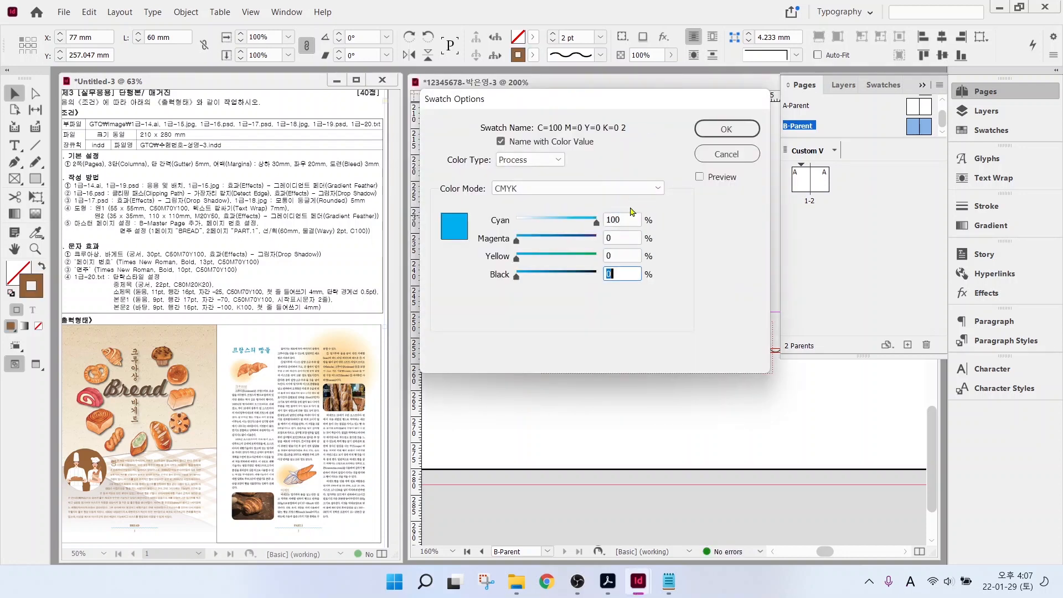
pyautogui.press('Return')
# - Draw a small empty text frame below BREAD
pyautogui.click(501, 357)
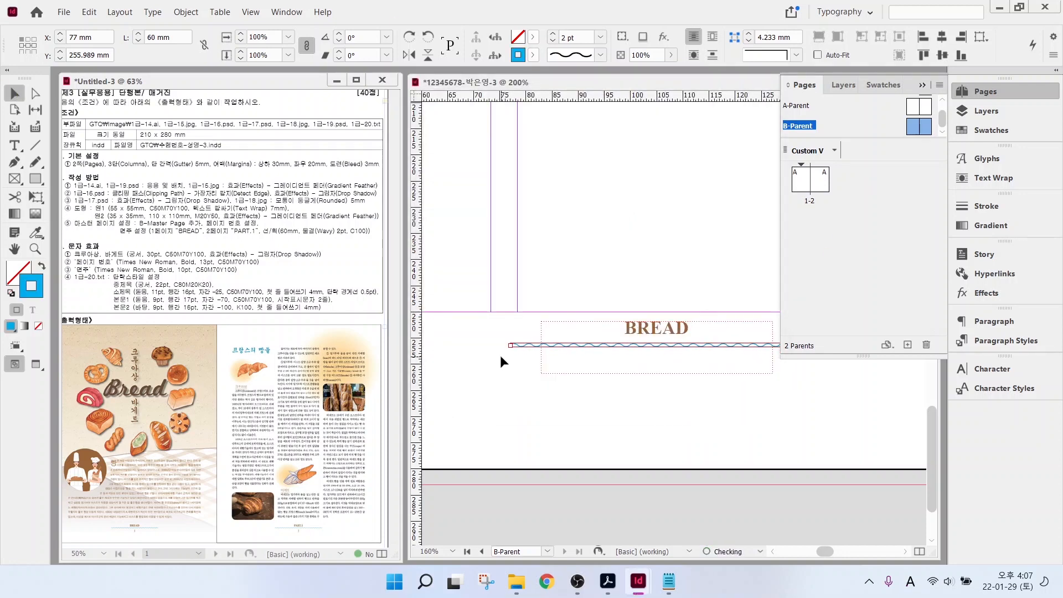
pyautogui.press('t')
pyautogui.moveTo(637, 387)
pyautogui.mouseDown()
pyautogui.moveTo(695, 432)
pyautogui.moveTo(681, 430)
pyautogui.mouseUp()
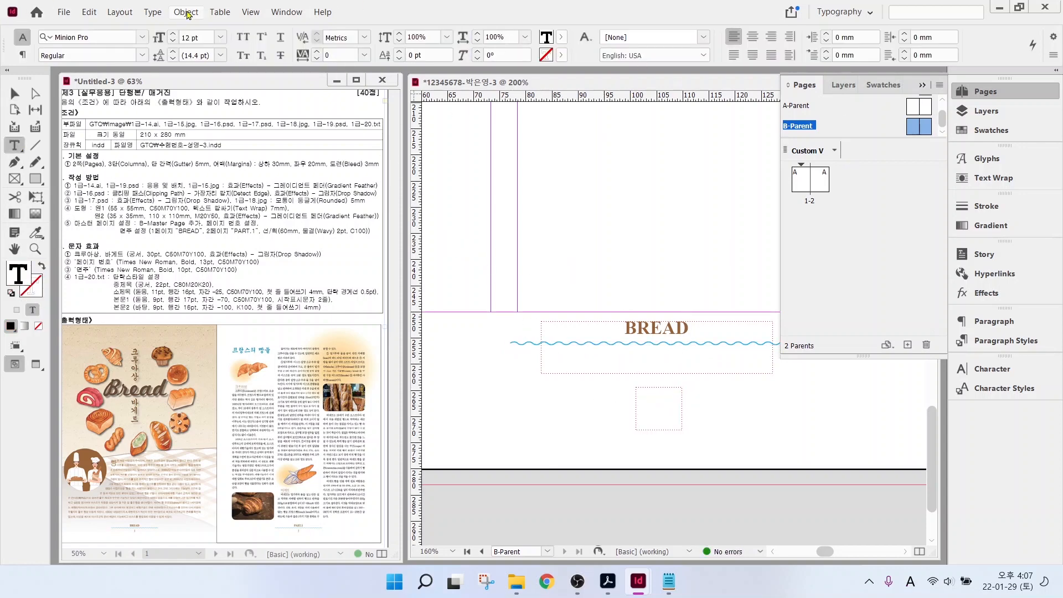
# - Insert a centred current page number marker in Times New Roman 13 pt
pyautogui.click(154, 14)
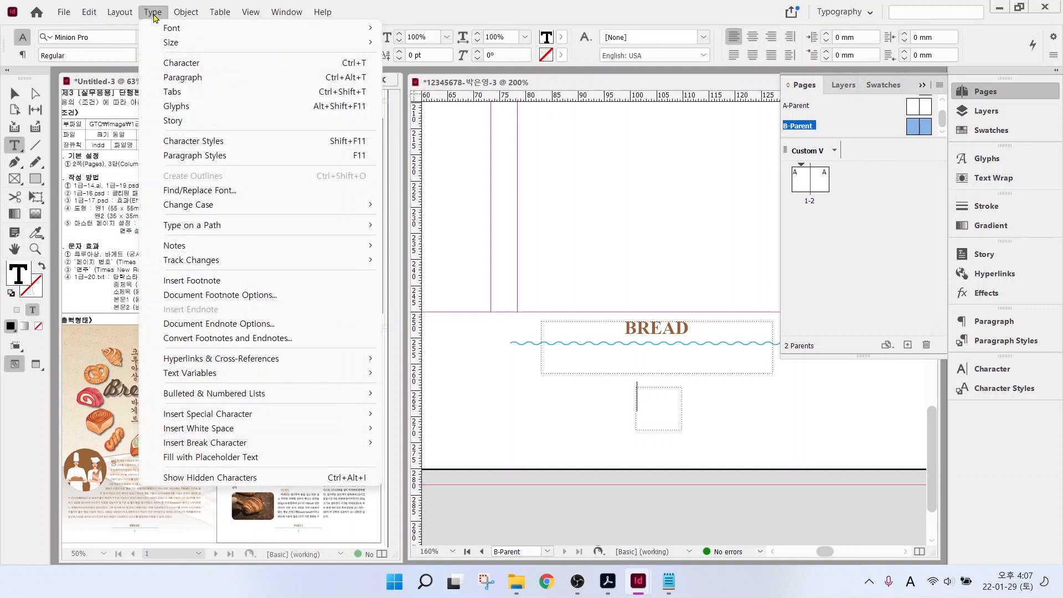
pyautogui.moveTo(221, 417)
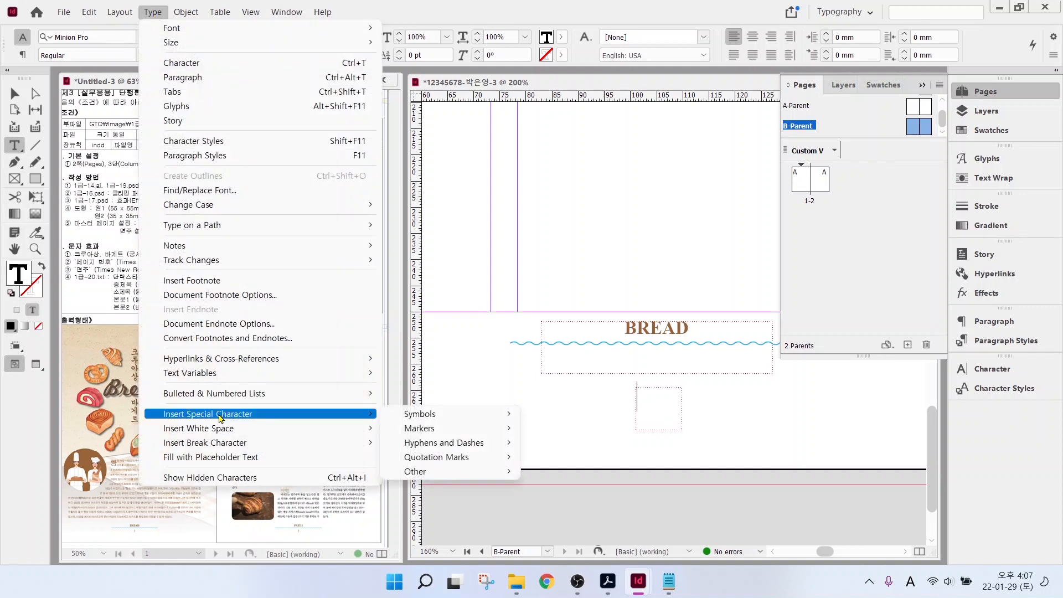
pyautogui.moveTo(432, 430)
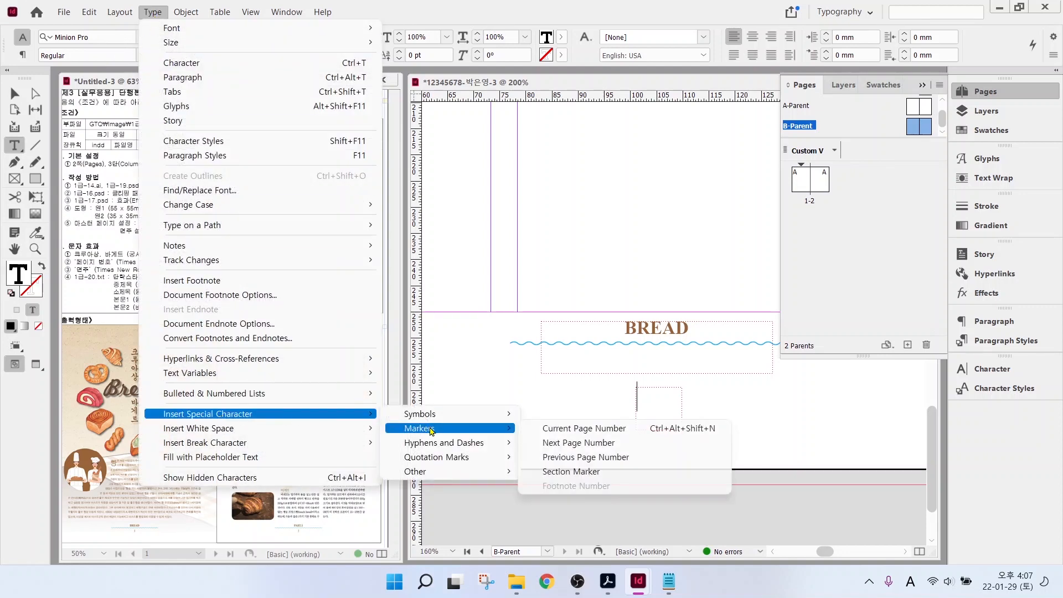
pyautogui.click(563, 432)
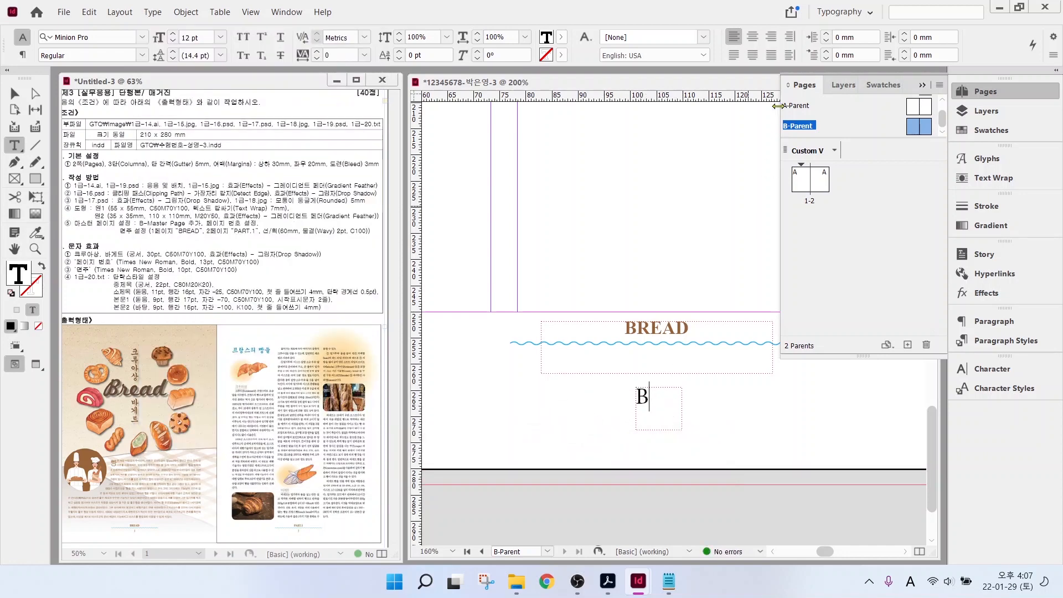
pyautogui.click(753, 36)
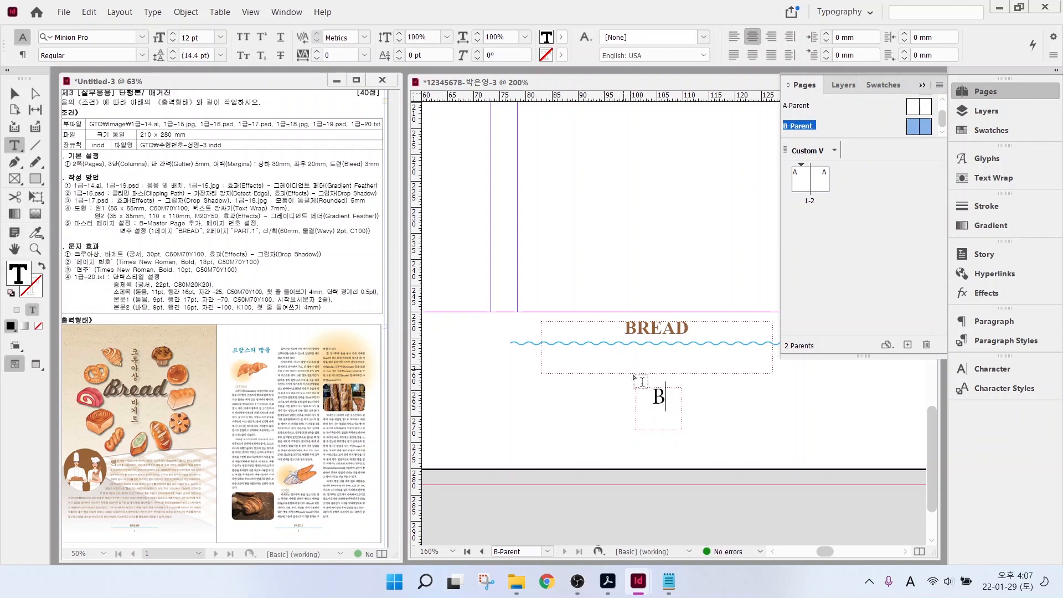
pyautogui.doubleClick(650, 397)
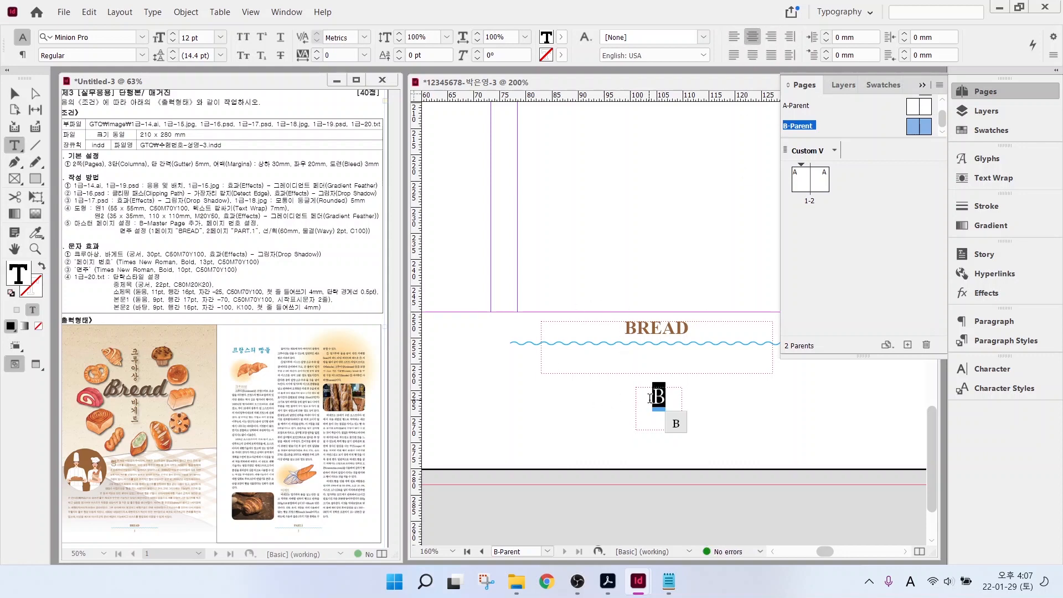
pyautogui.click(142, 37)
pyautogui.click(108, 106)
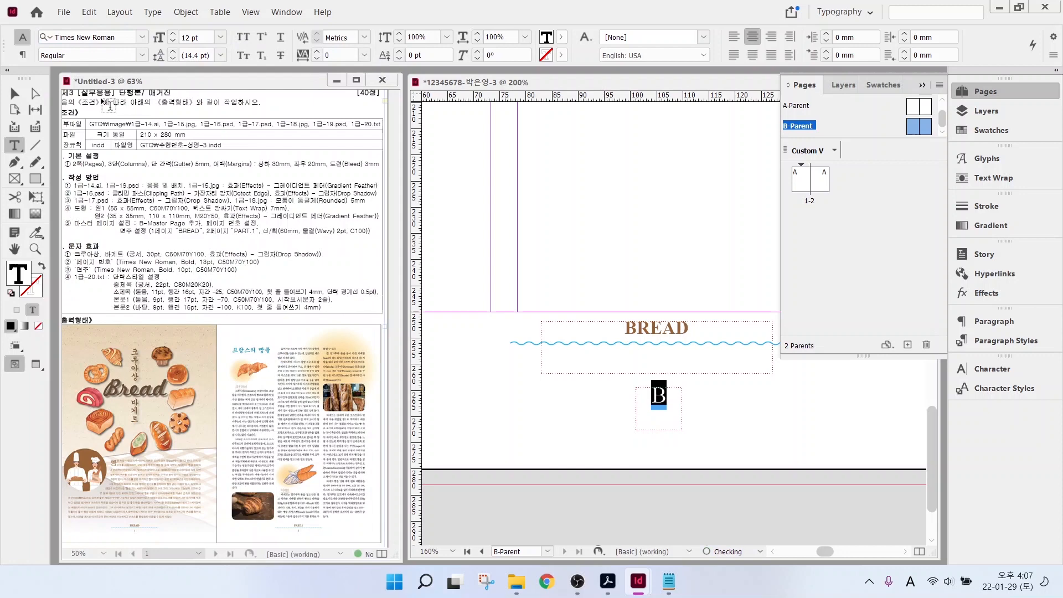
pyautogui.click(172, 34)
# - Colour the B marker brown and move its frame up just under BREAD
pyautogui.click(561, 37)
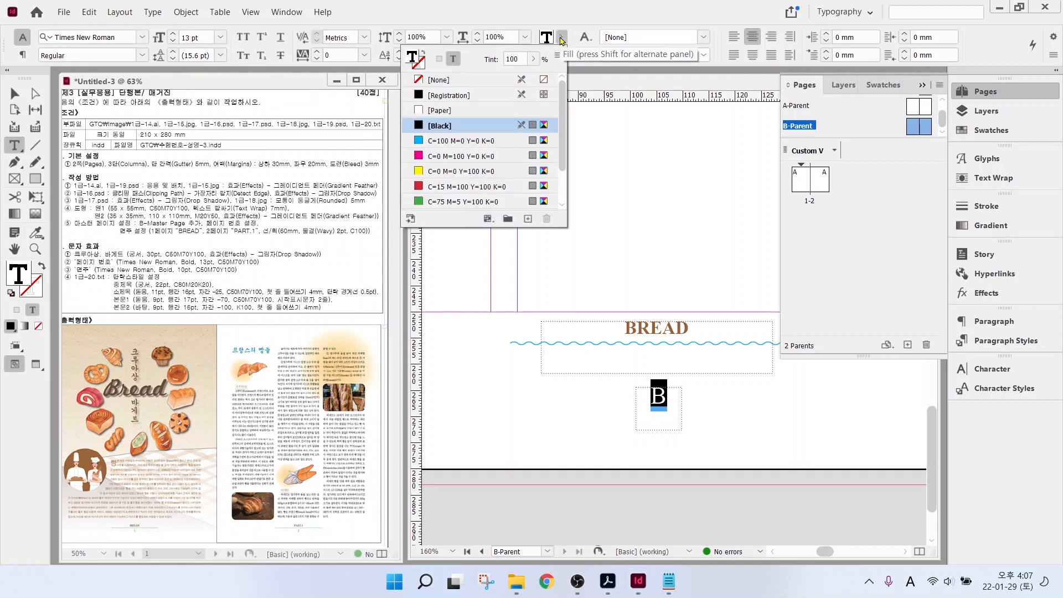
pyautogui.moveTo(562, 126); pyautogui.dragTo(568, 164)
pyautogui.doubleClick(656, 397)
pyautogui.click(562, 37)
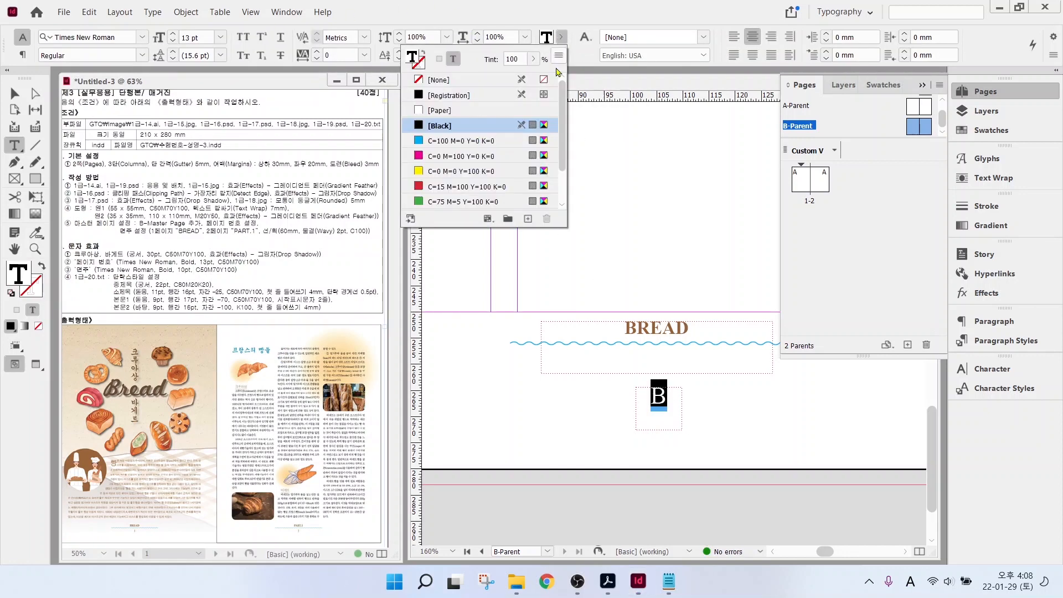
pyautogui.scroll(-1, 531, 166)
pyautogui.click(440, 188)
pyautogui.keyDown('ctrl'); pyautogui.click(559, 326); pyautogui.keyUp('ctrl')
pyautogui.keyDown('ctrl'); pyautogui.click(636, 406); pyautogui.keyUp('ctrl')
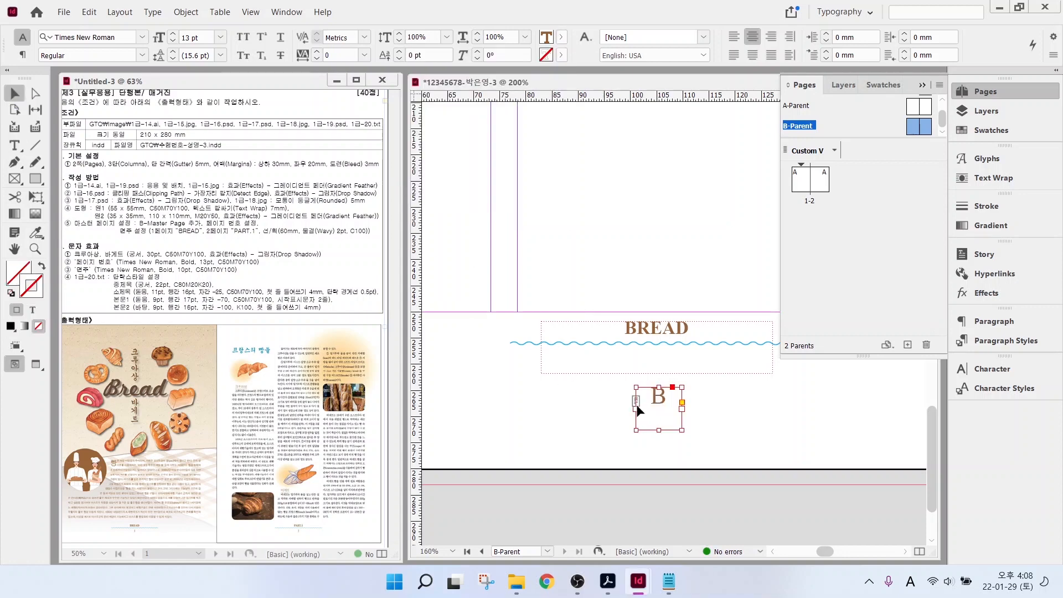
pyautogui.moveTo(648, 419); pyautogui.dragTo(646, 385)
# - Copy the BREAD and B frames to the bottom of the right page
pyautogui.doubleClick(14, 250)
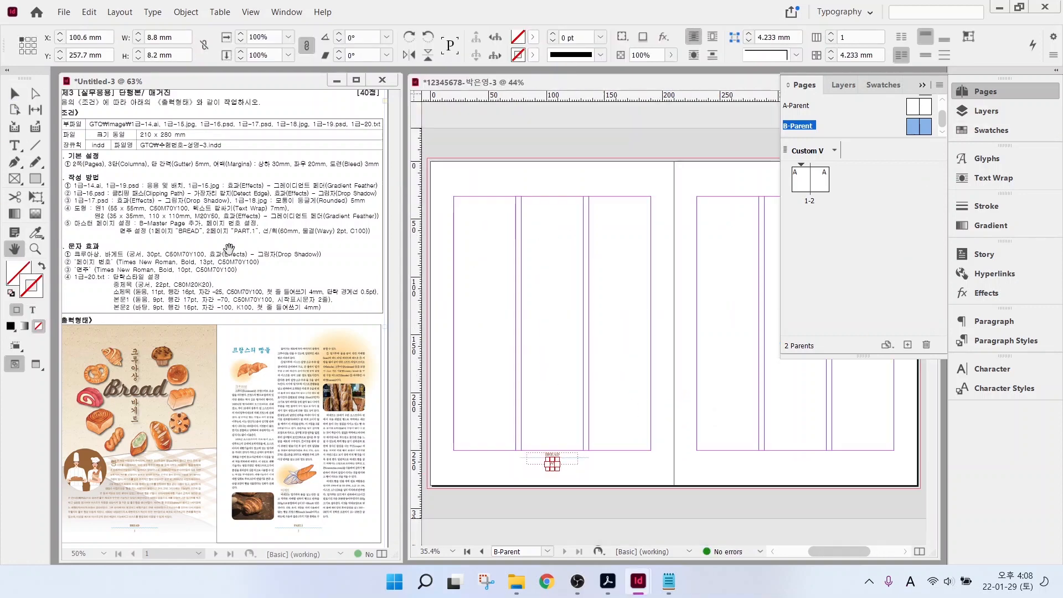
pyautogui.press('v')
pyautogui.moveTo(508, 478); pyautogui.dragTo(595, 450)
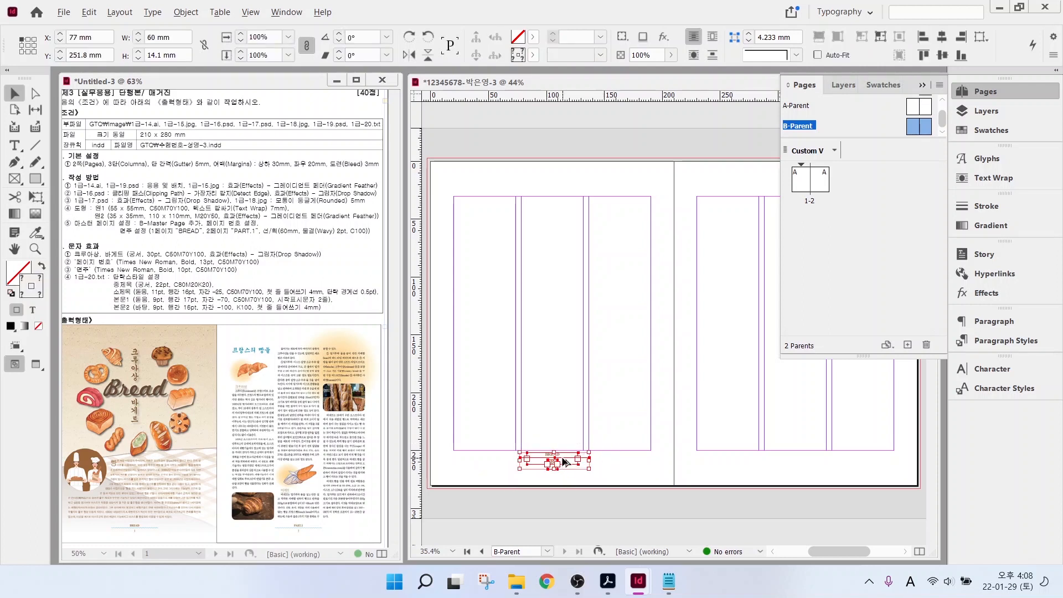
pyautogui.moveTo(563, 461); pyautogui.dragTo(812, 459)
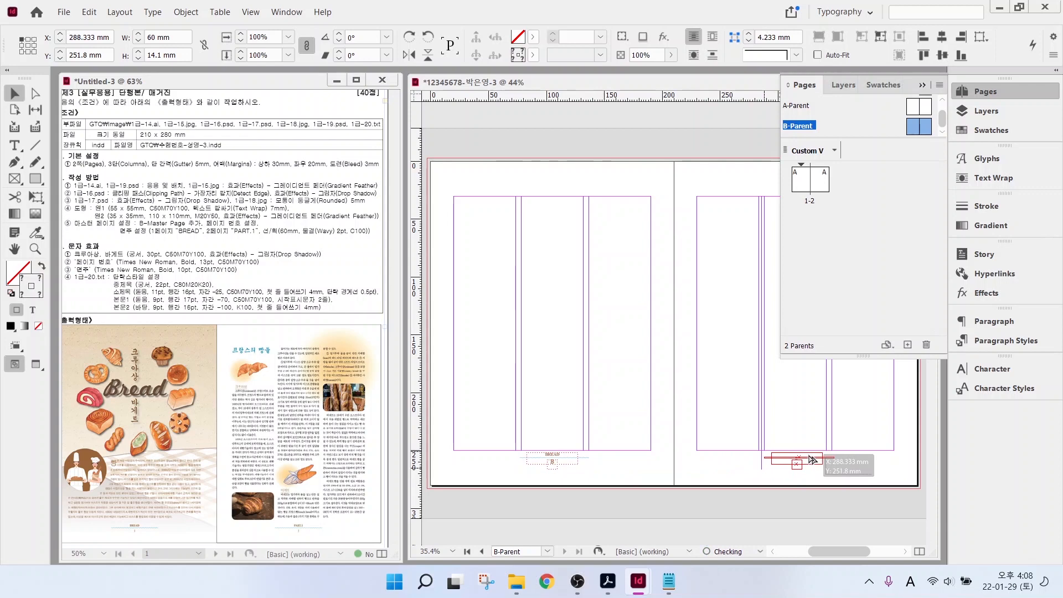
pyautogui.click(858, 467)
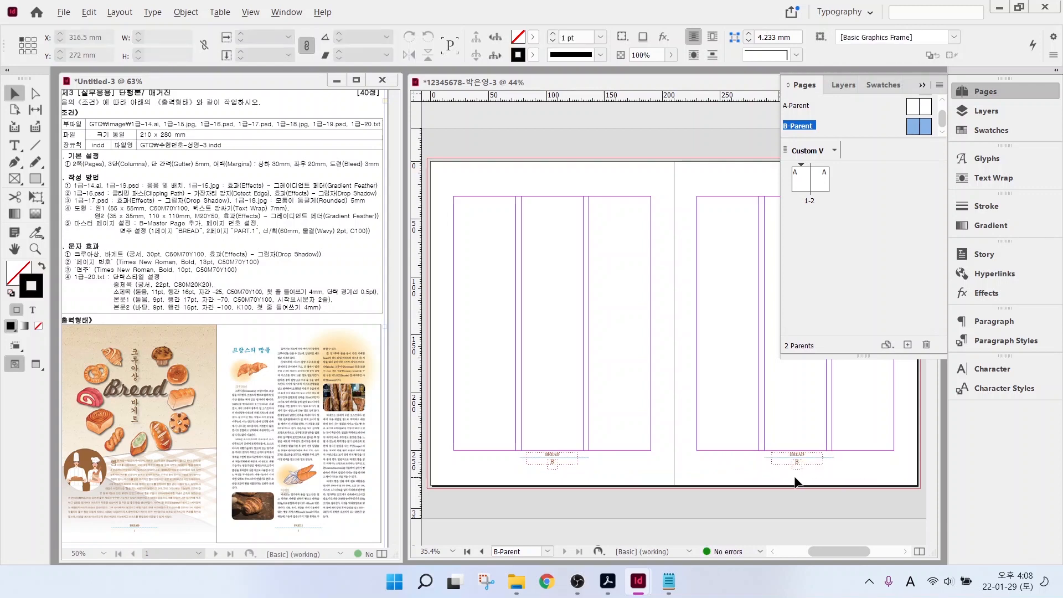
# - Change the copied BREAD text to read PART.1
pyautogui.scroll(3, 794, 480)
pyautogui.scroll(1, 793, 483)
pyautogui.click(800, 414)
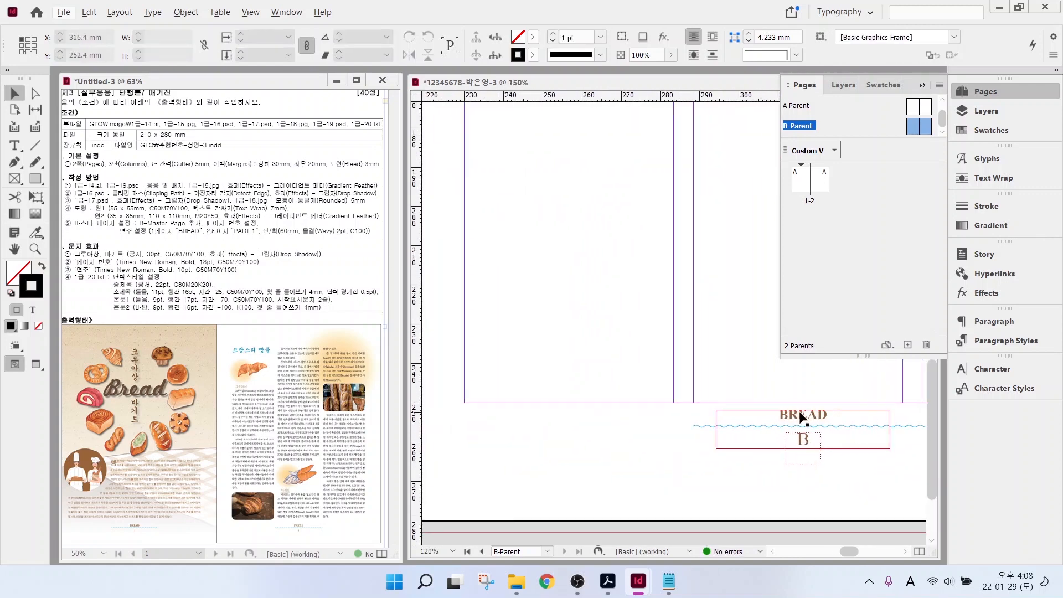
pyautogui.doubleClick(800, 416)
pyautogui.doubleClick(823, 413)
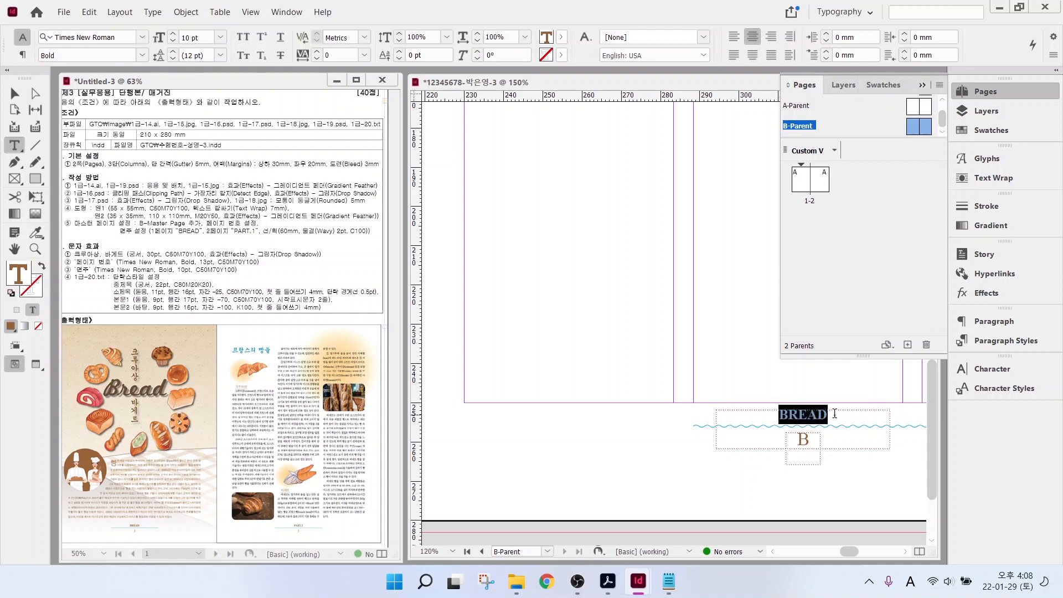
pyautogui.write('PART.1')
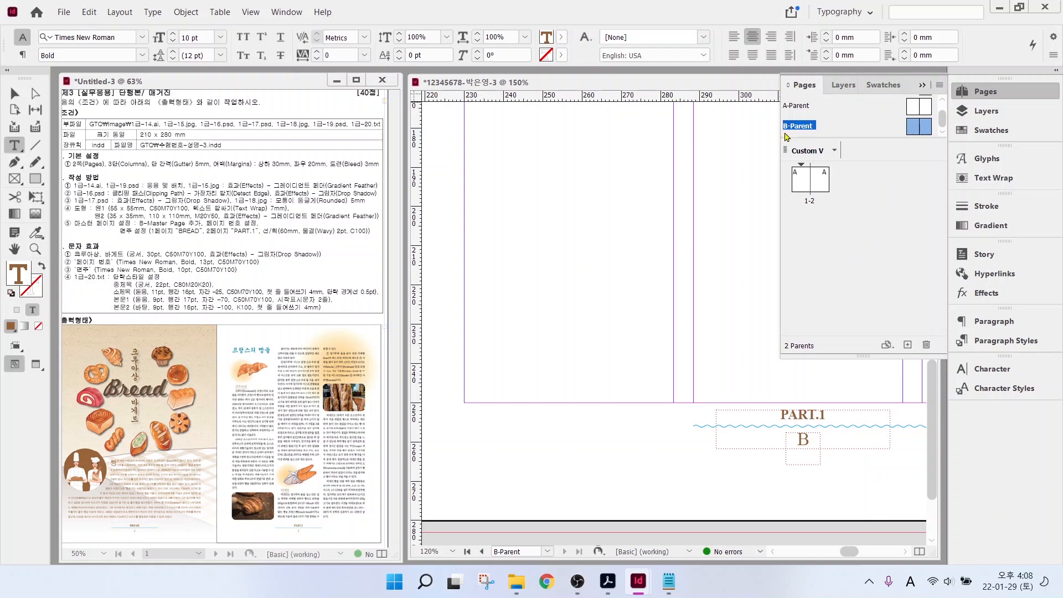
# - Apply B-Parent to page 1 from the Pages panel
pyautogui.click(986, 111)
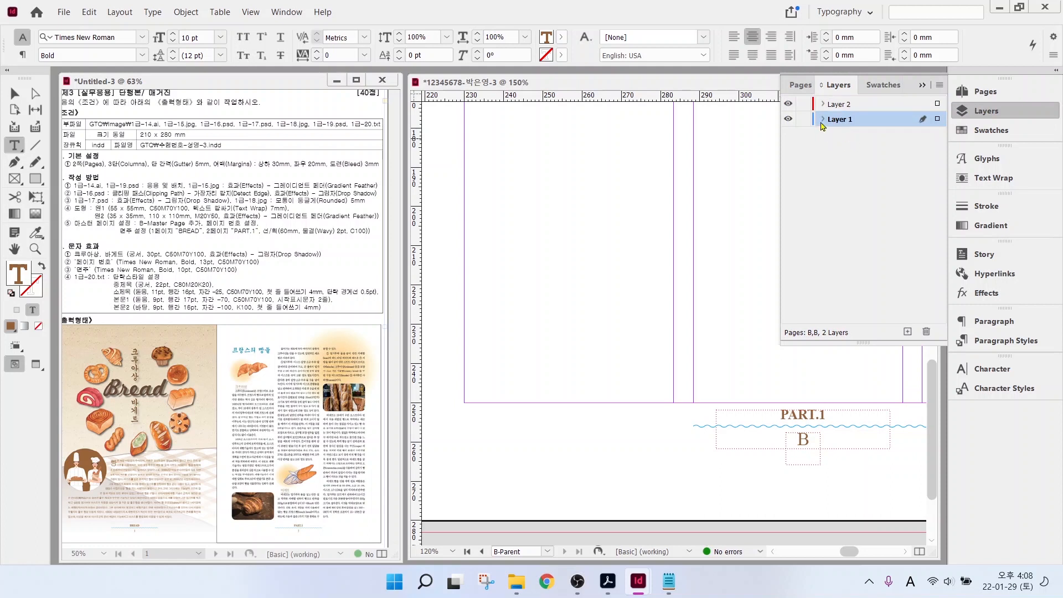
pyautogui.click(985, 92)
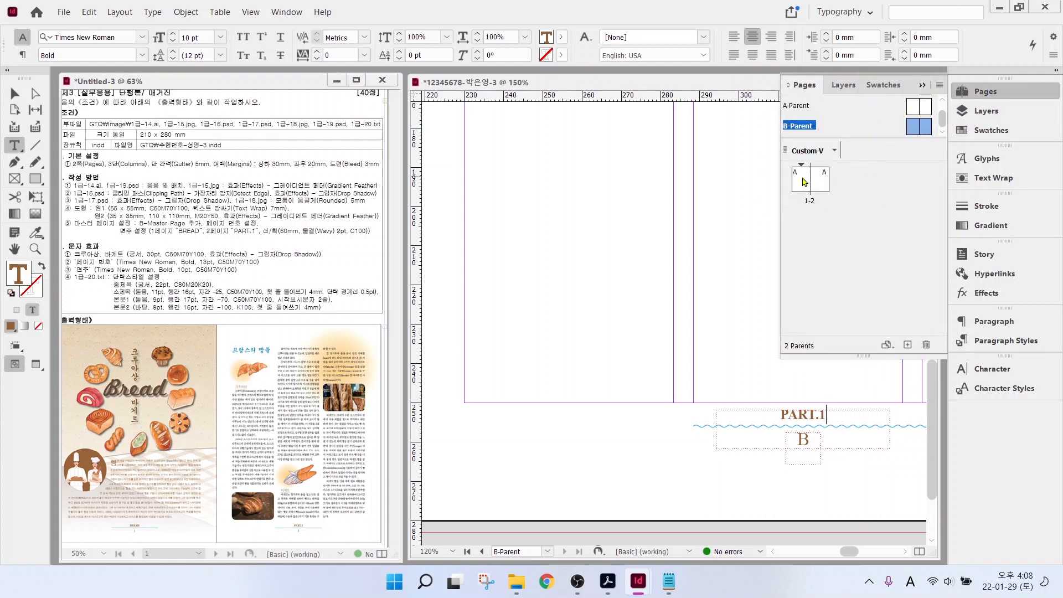
pyautogui.click(801, 180)
pyautogui.click(797, 182)
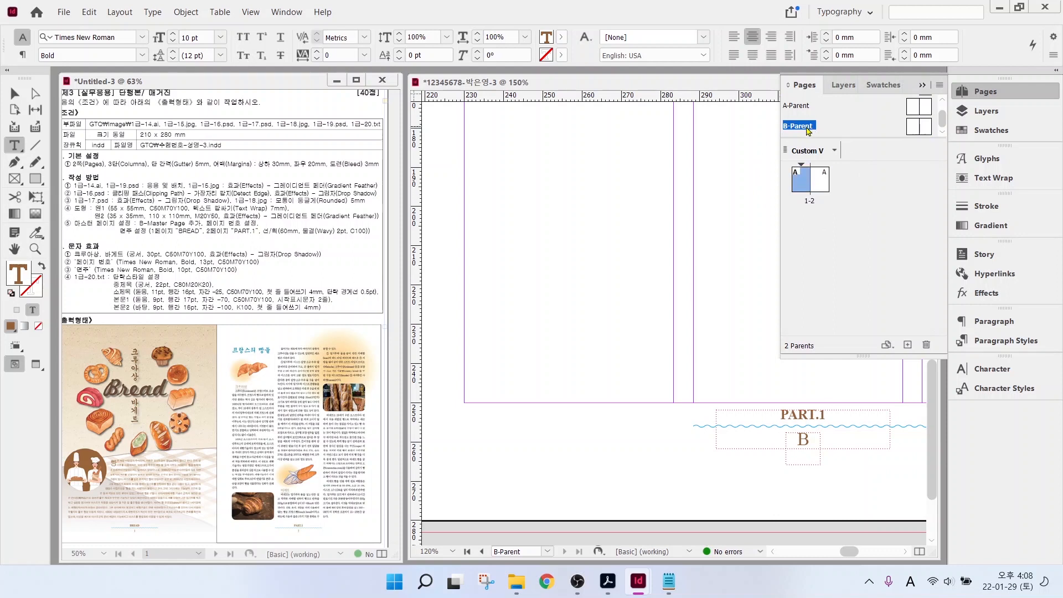
pyautogui.press('ctrl')
pyautogui.press('ctrl')
pyautogui.rightClick(804, 180)
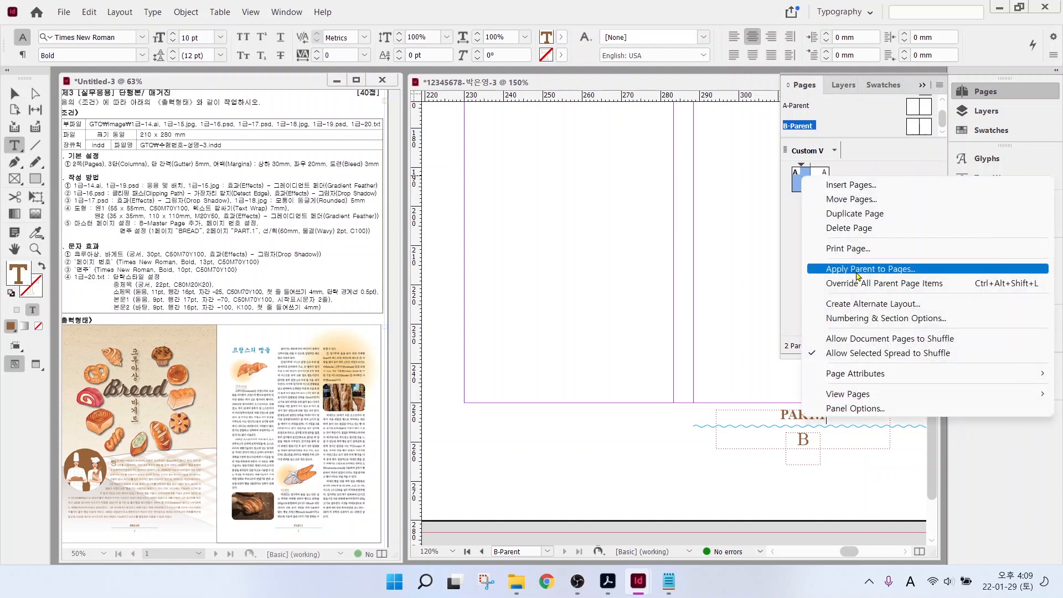
pyautogui.press('ctrl')
pyautogui.press('ctrl')
pyautogui.click(857, 269)
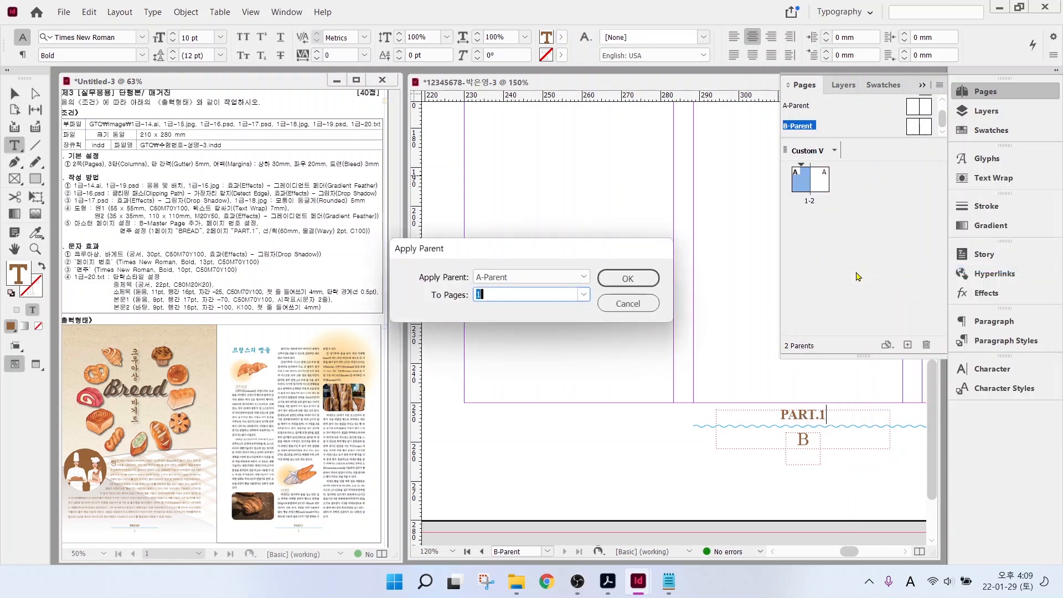
pyautogui.click(505, 278)
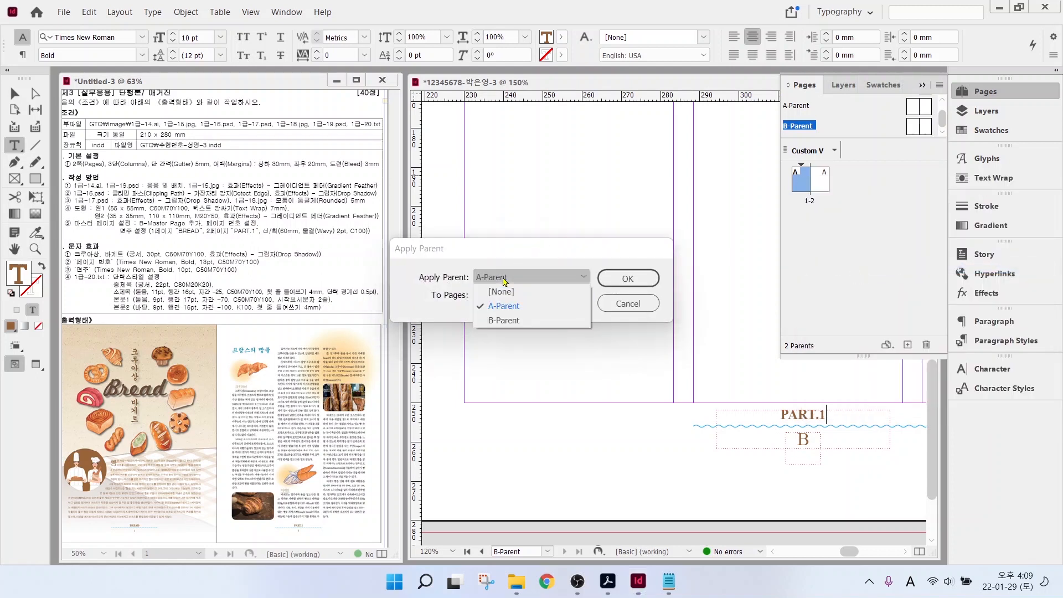
pyautogui.click(506, 322)
pyautogui.click(625, 278)
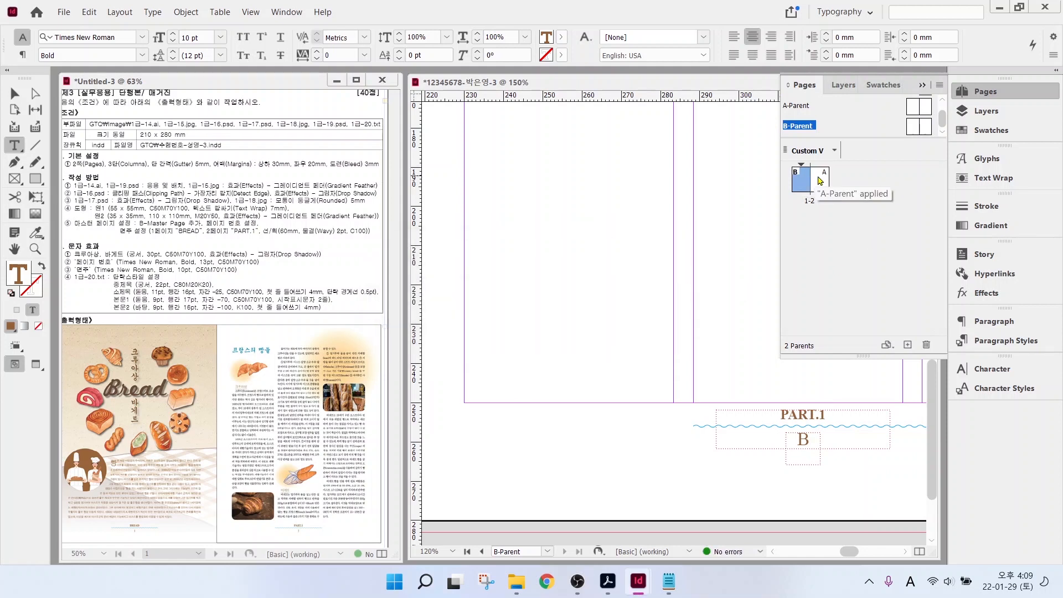
# - Apply B-Parent to page 2 as well
pyautogui.click(820, 180)
pyautogui.click(857, 182)
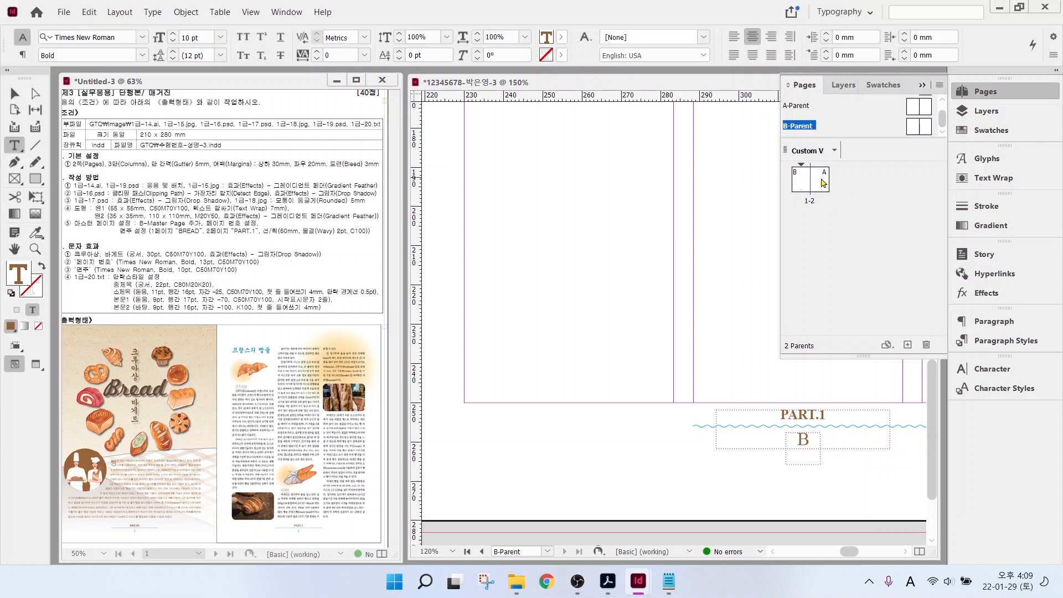
pyautogui.rightClick(822, 182)
pyautogui.click(852, 271)
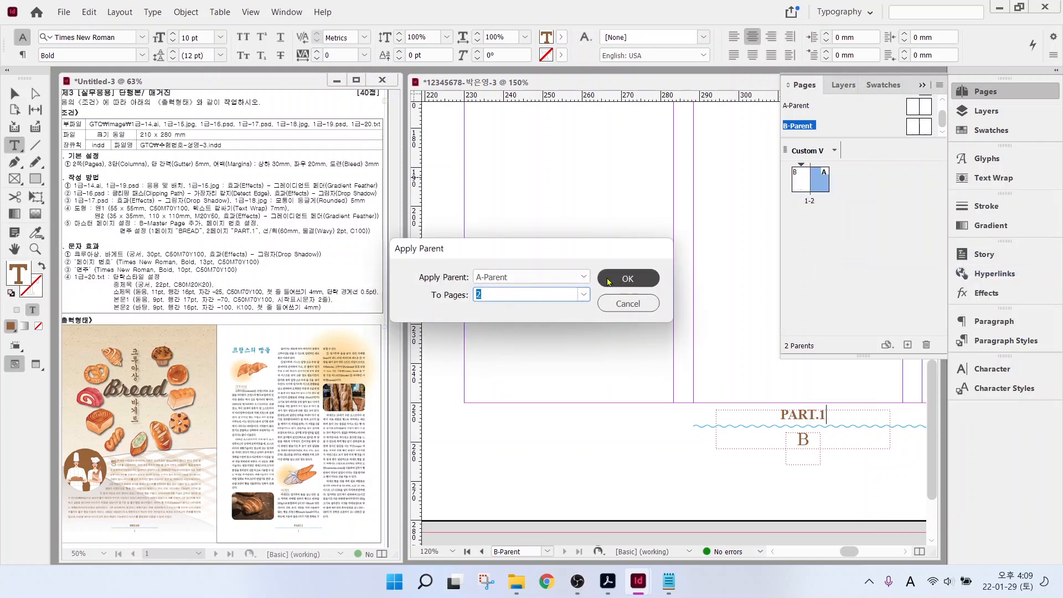
pyautogui.click(529, 277)
pyautogui.click(502, 319)
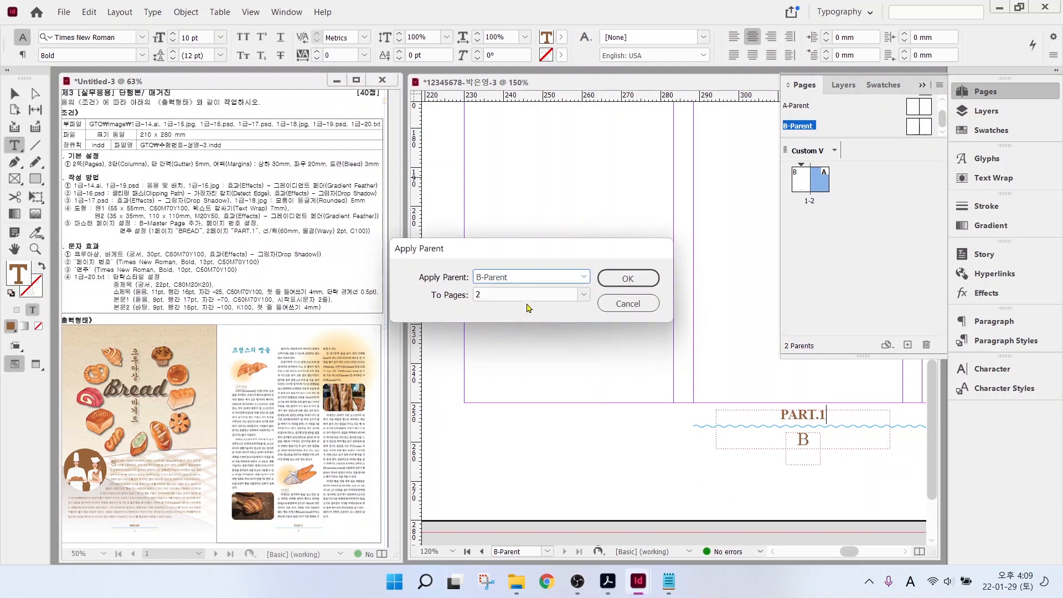
pyautogui.click(614, 278)
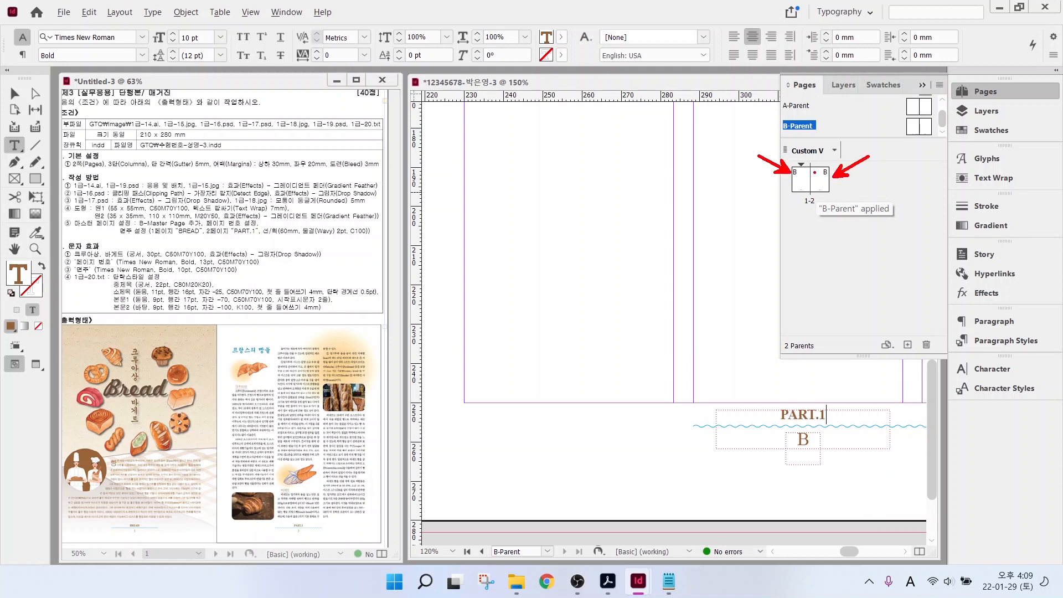
# - Return to document spread 1-2, now showing the BREAD header and page number 1
pyautogui.click(986, 93)
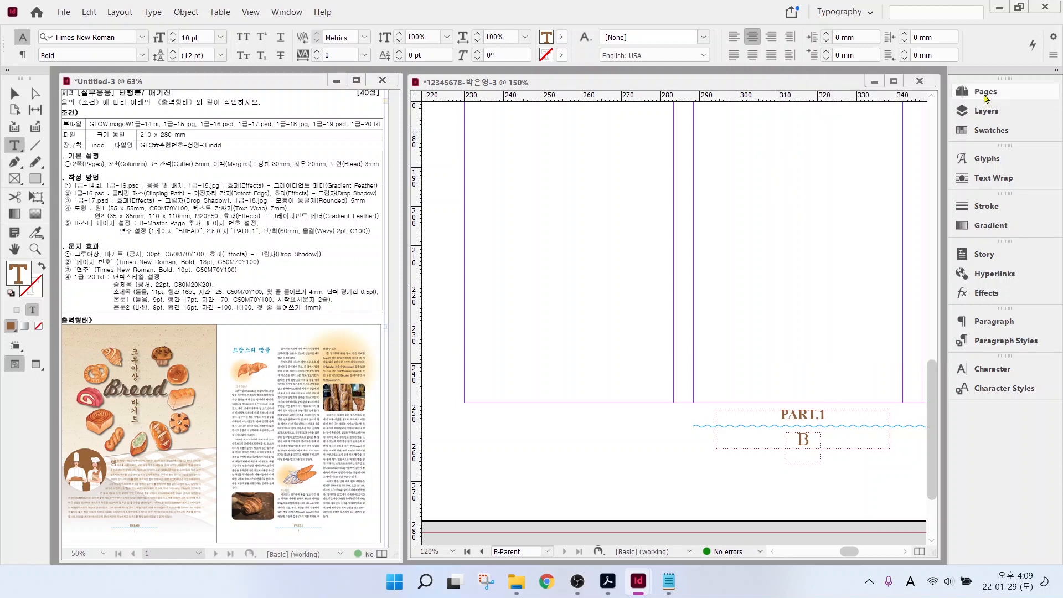
pyautogui.click(980, 94)
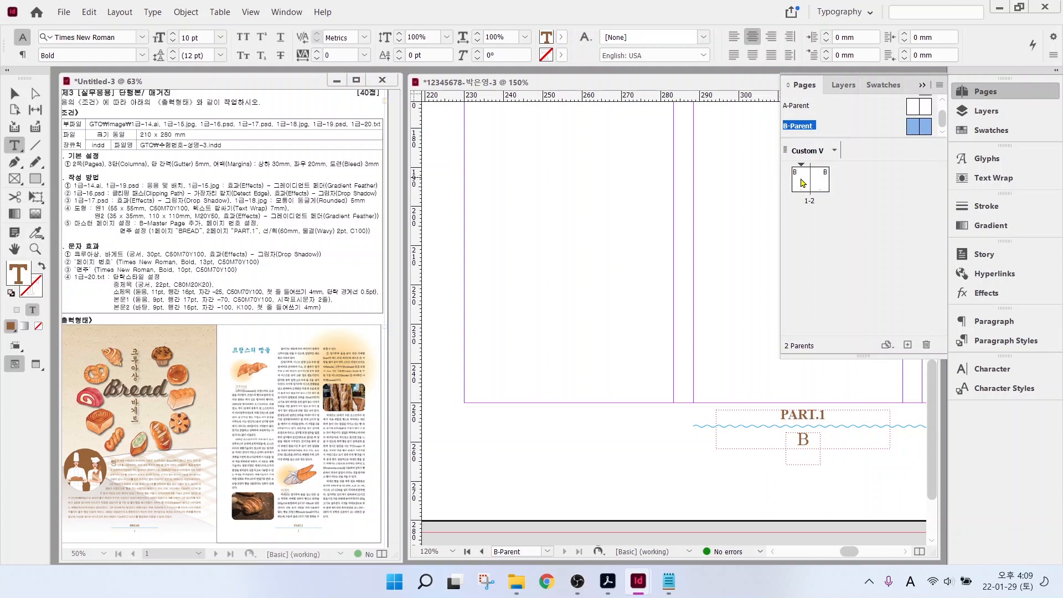
pyautogui.click(803, 183)
pyautogui.doubleClick(816, 200)
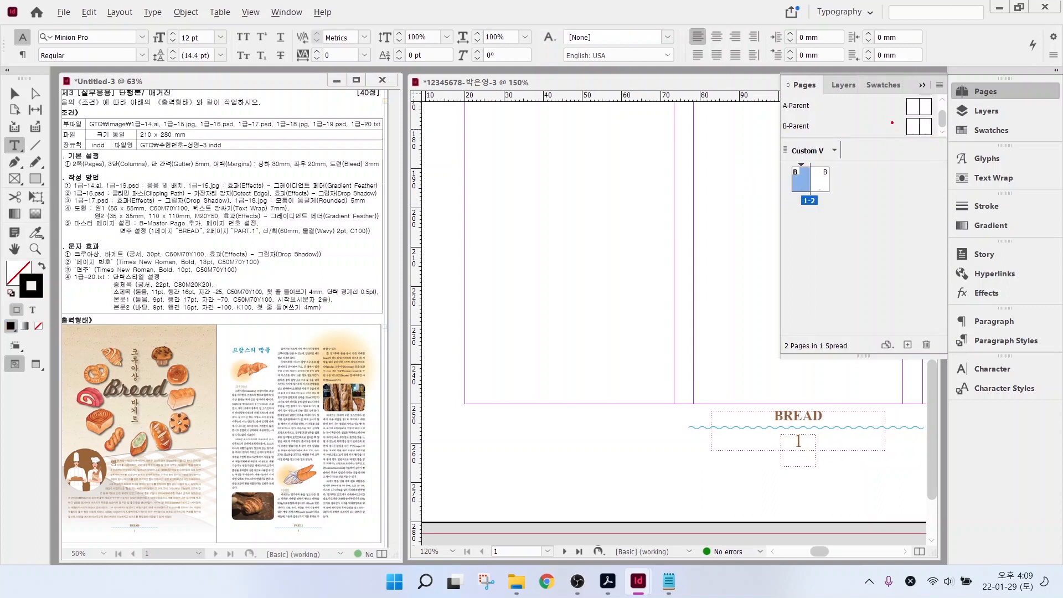
# - Place the two-baker .ai illustration in a frame drawn on the left page
pyautogui.moveTo(896, 126); pyautogui.dragTo(854, 105)
pyautogui.moveTo(774, 163); pyautogui.dragTo(832, 199)
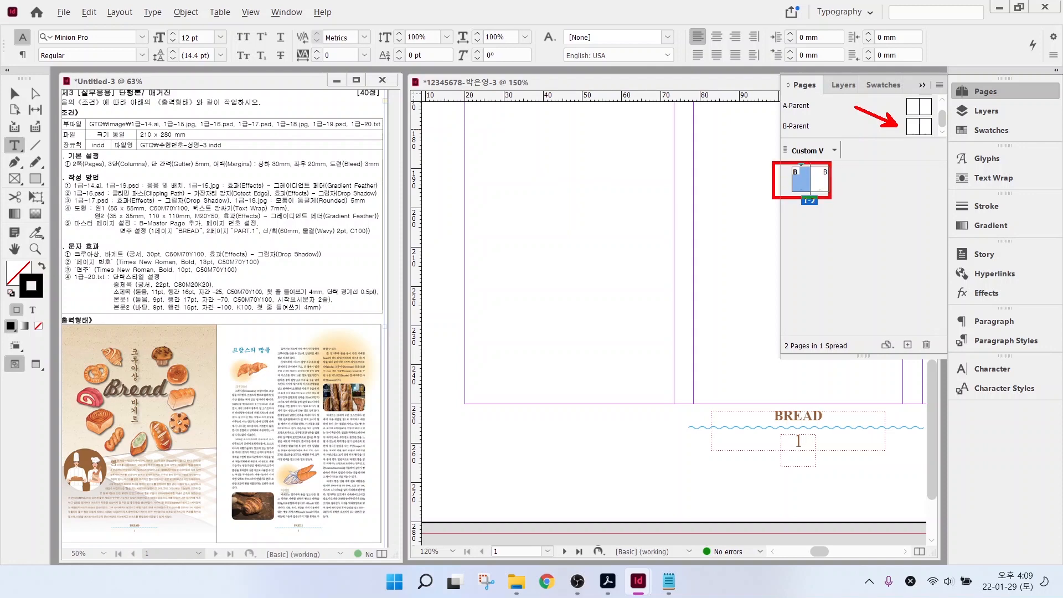
pyautogui.press('Escape')
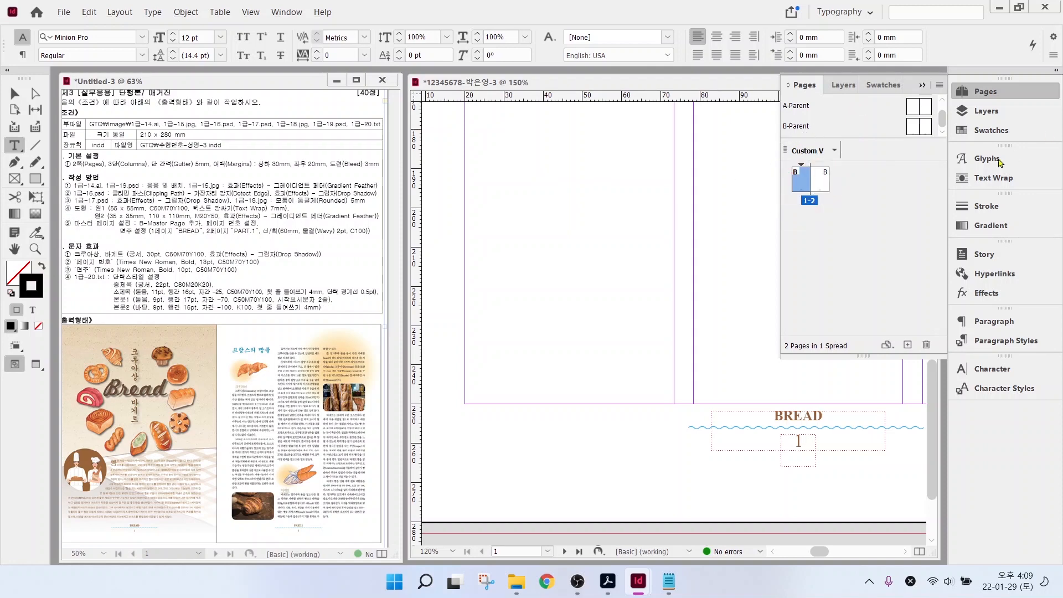
pyautogui.click(983, 89)
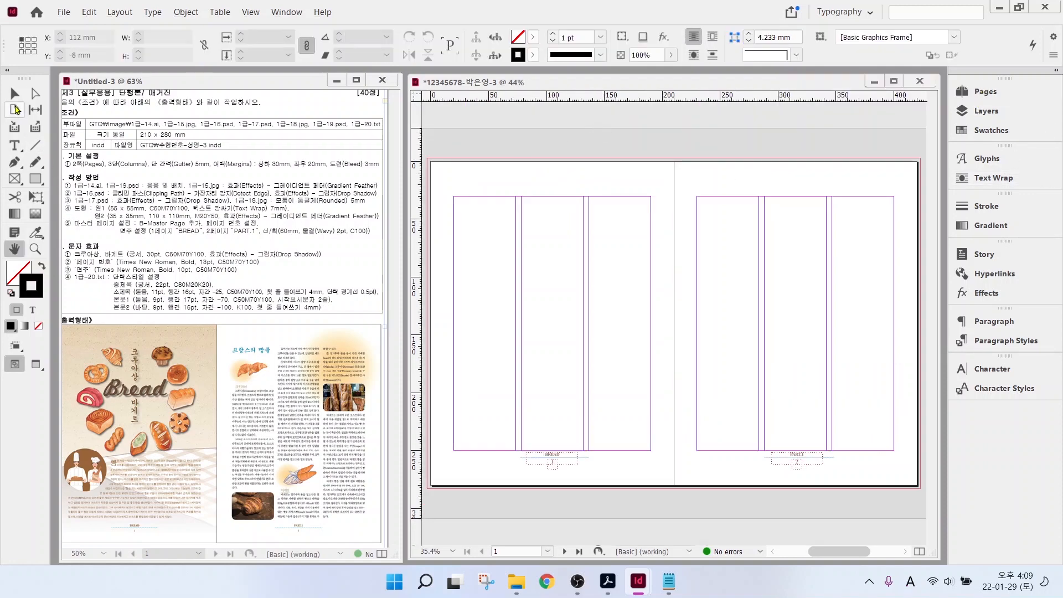
pyautogui.click(15, 96)
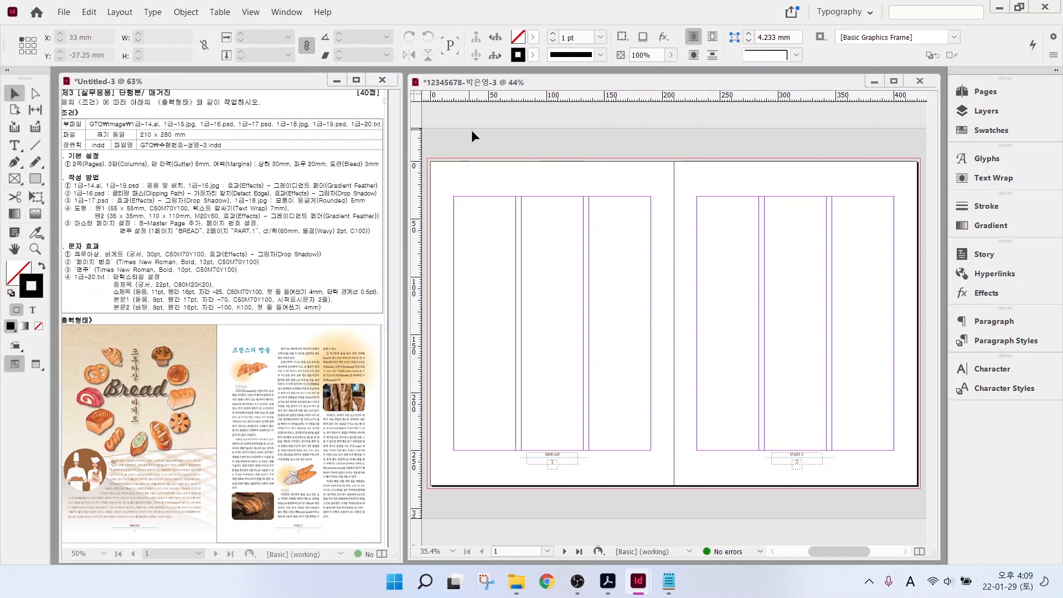
pyautogui.click(64, 13)
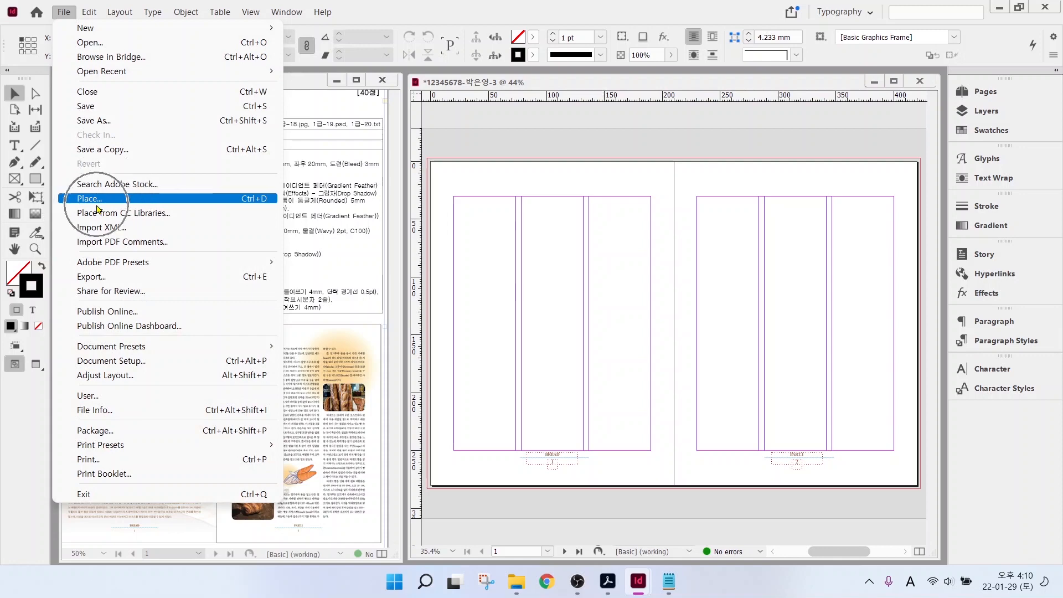
pyautogui.click(246, 201)
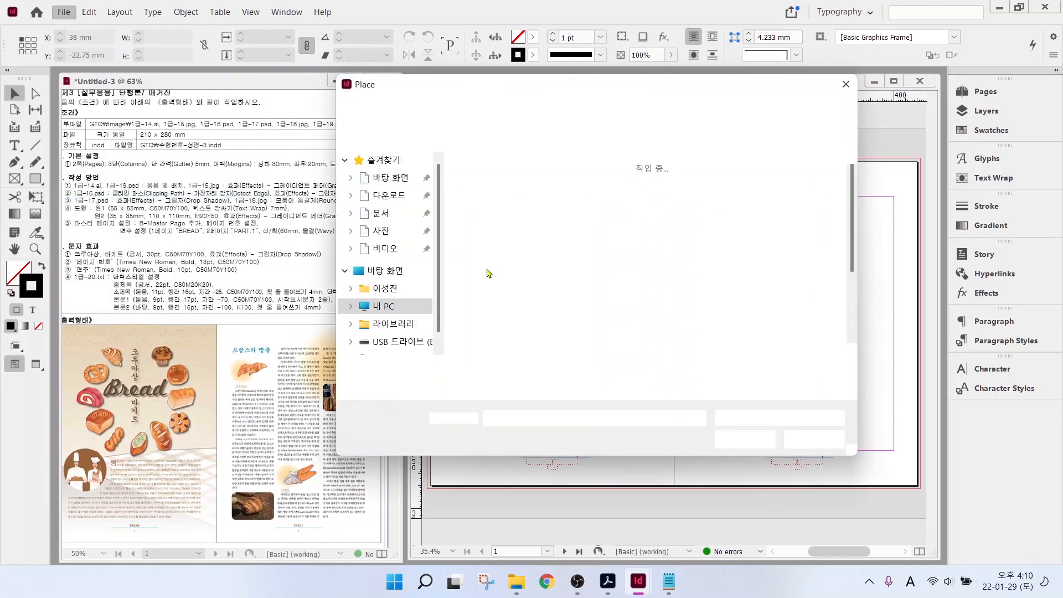
pyautogui.scroll(-1, 713, 288)
pyautogui.click(713, 287)
pyautogui.click(745, 439)
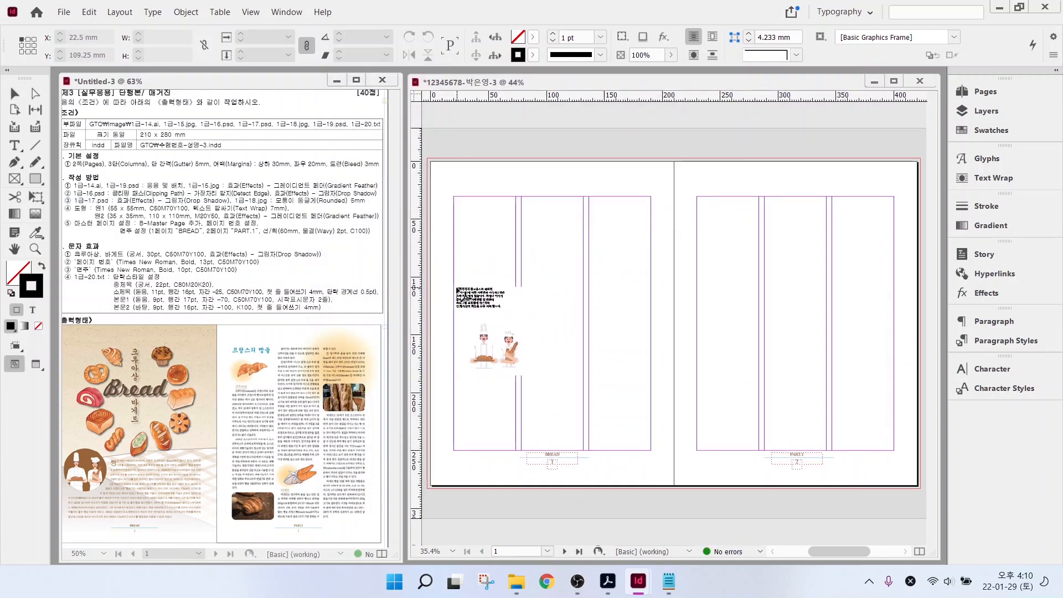
pyautogui.moveTo(457, 288); pyautogui.dragTo(553, 360)
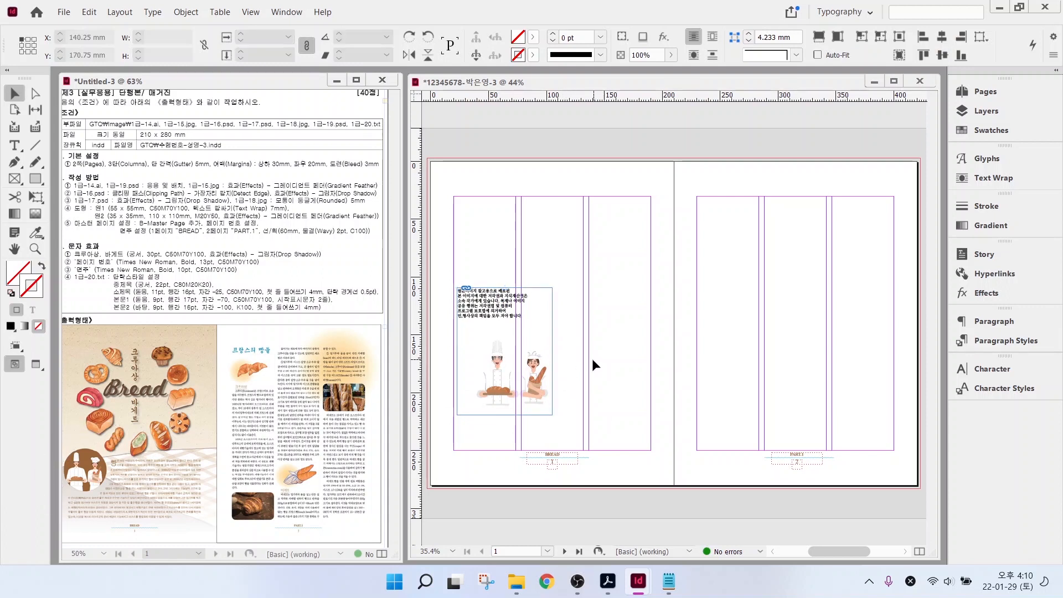
# - Undo the placed illustration and draw a strokeless circular frame low on the left page
pyautogui.hotkey('ctrl', 'z')
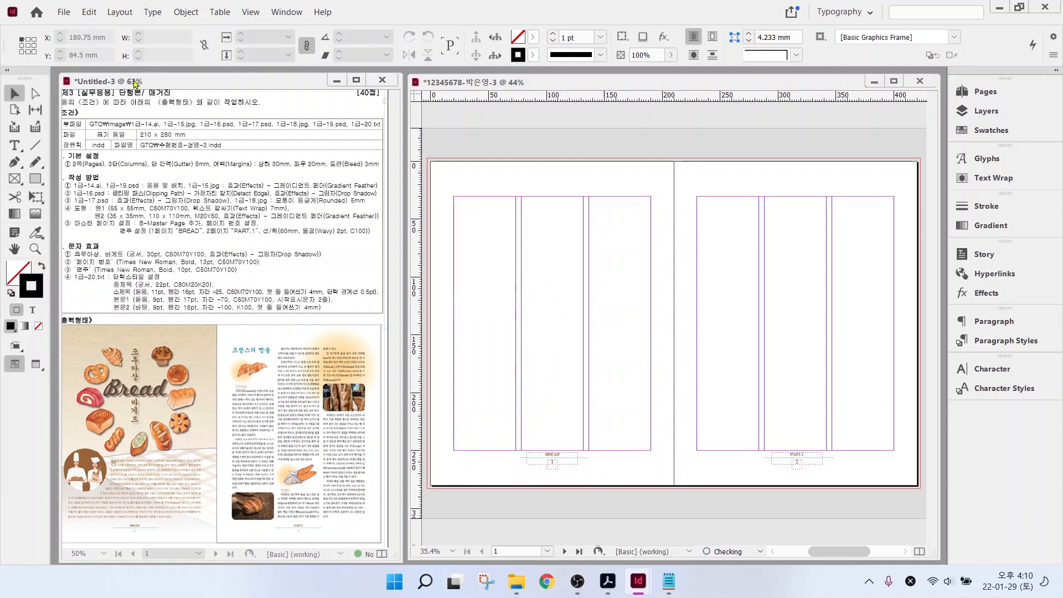
pyautogui.rightClick(16, 179)
pyautogui.click(75, 212)
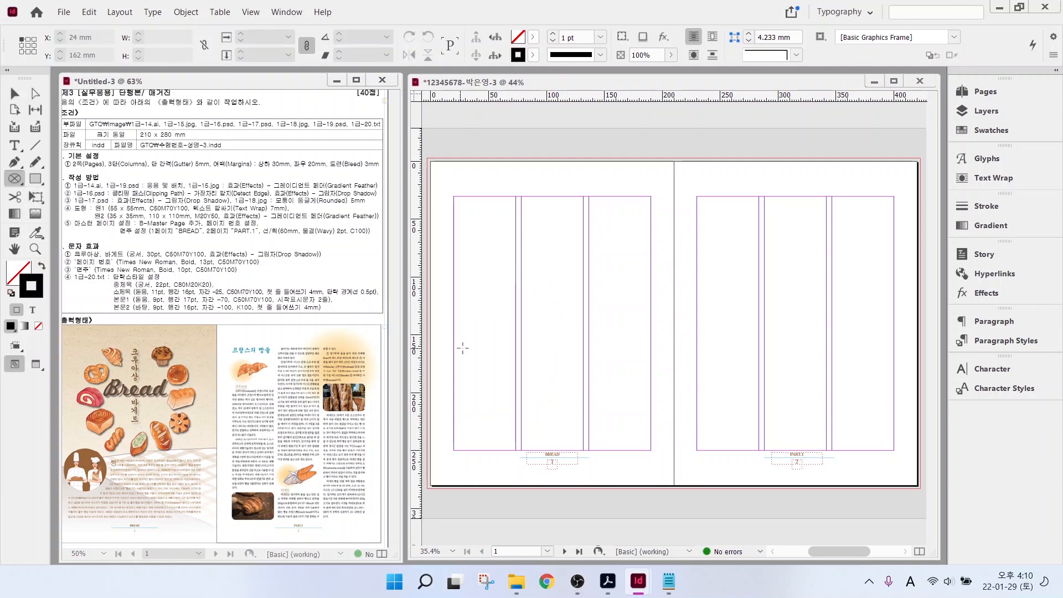
pyautogui.moveTo(447, 350); pyautogui.dragTo(509, 423)
pyautogui.press('/')
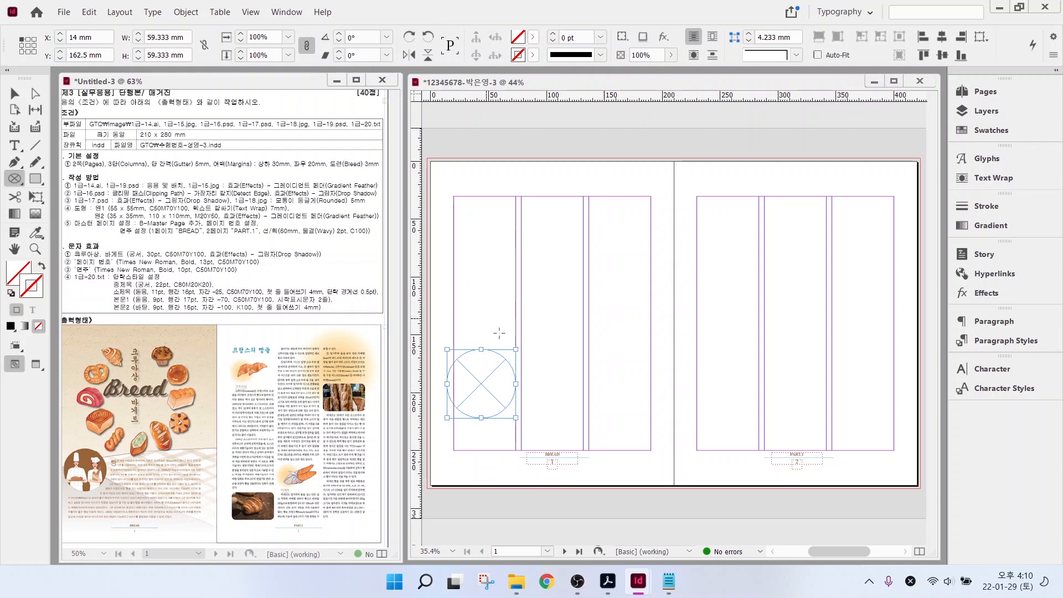
# - Place 1급-14.ai into the circular frame
pyautogui.hotkey('ctrl', 'd')
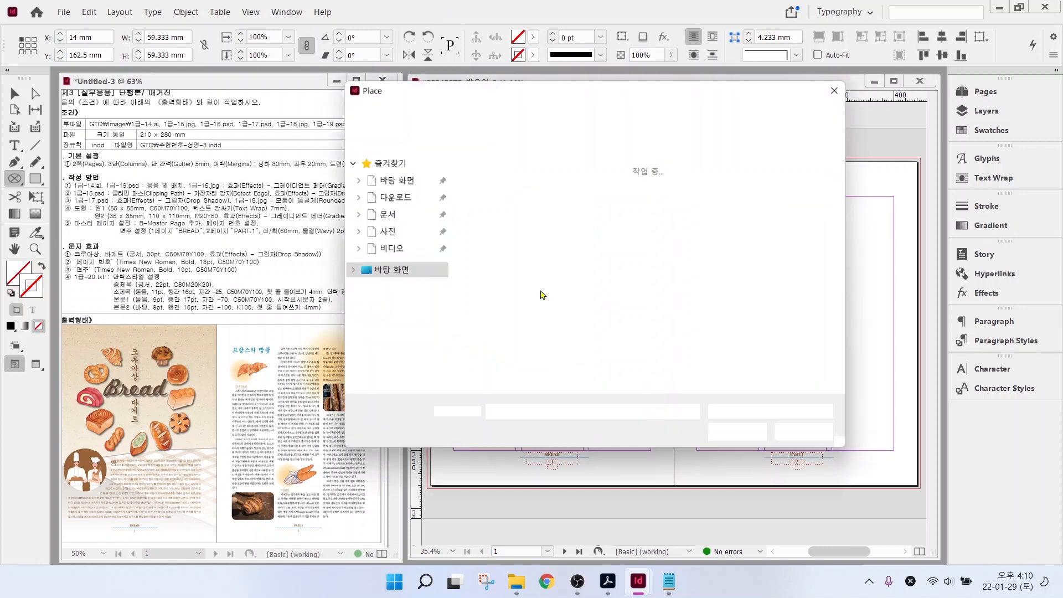
pyautogui.scroll(-2, 634, 260)
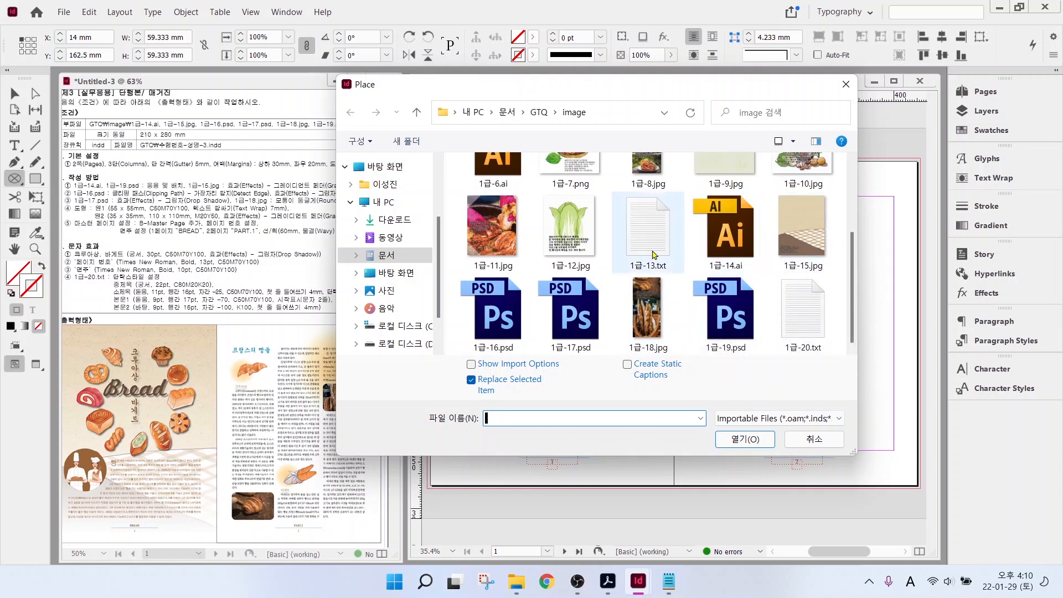
pyautogui.click(705, 235)
pyautogui.click(745, 439)
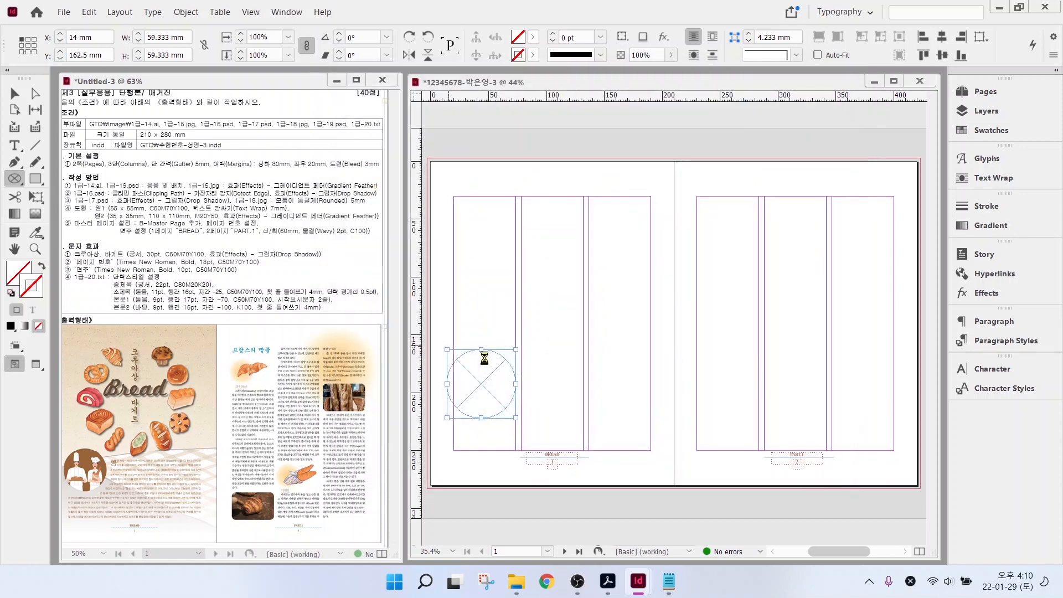
pyautogui.press('v')
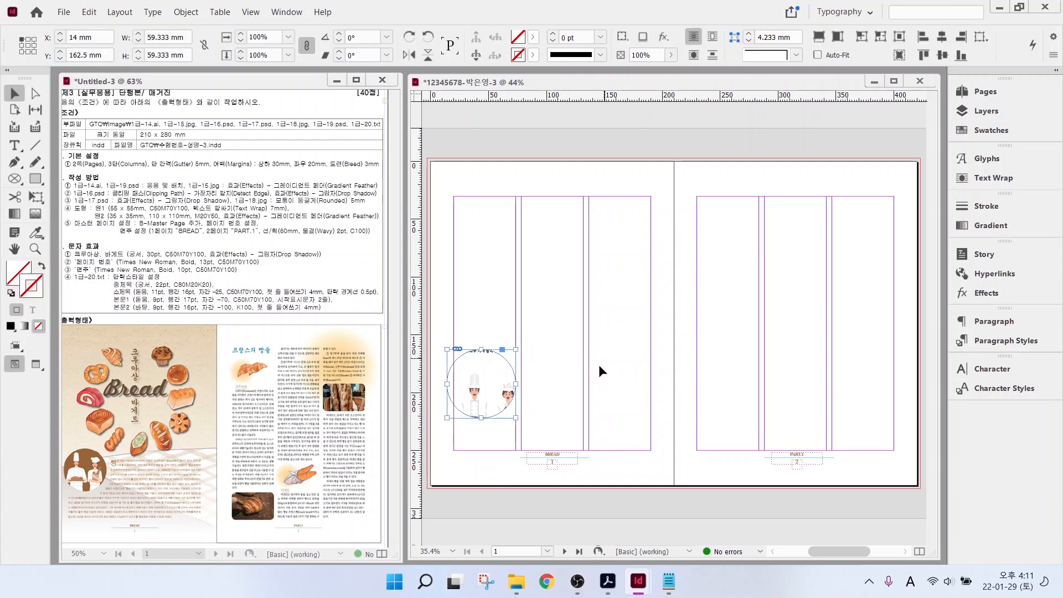
# - Shrink the chef illustration and reposition it inside the circle
pyautogui.doubleClick(497, 368)
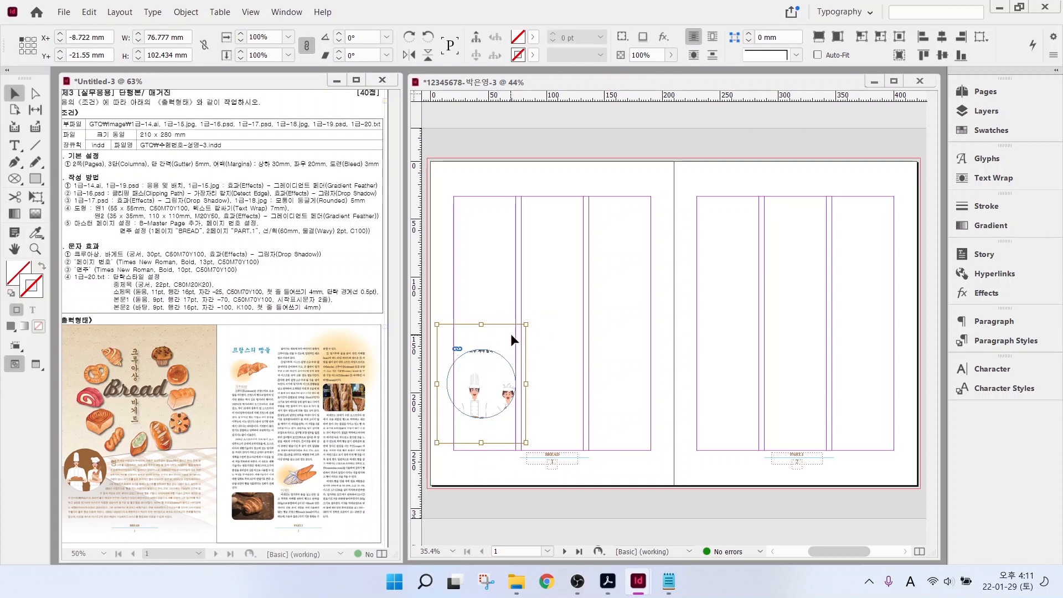
pyautogui.moveTo(526, 326); pyautogui.dragTo(515, 338)
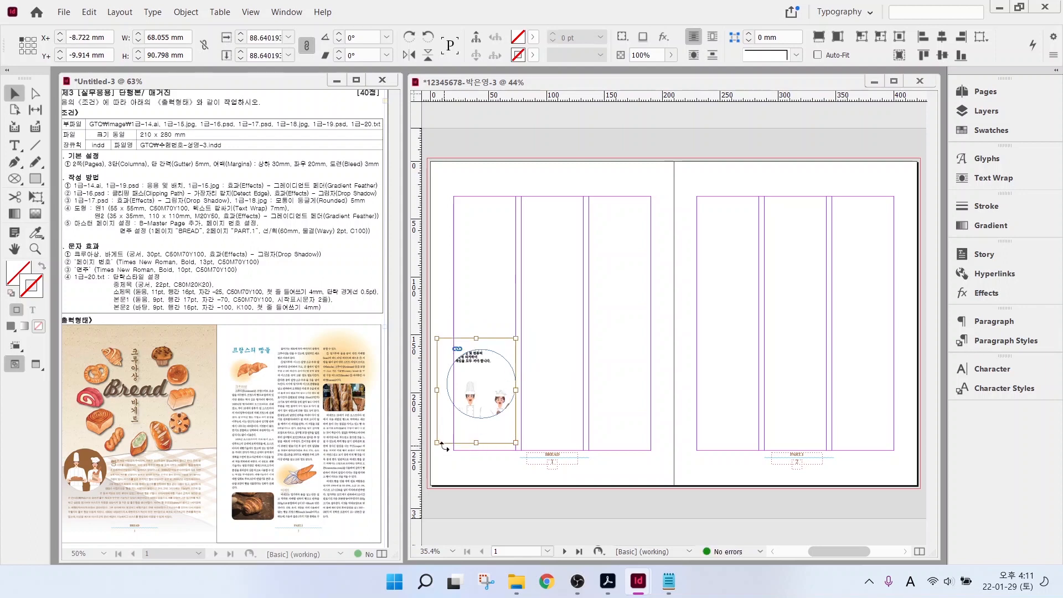
pyautogui.moveTo(438, 443); pyautogui.dragTo(446, 431)
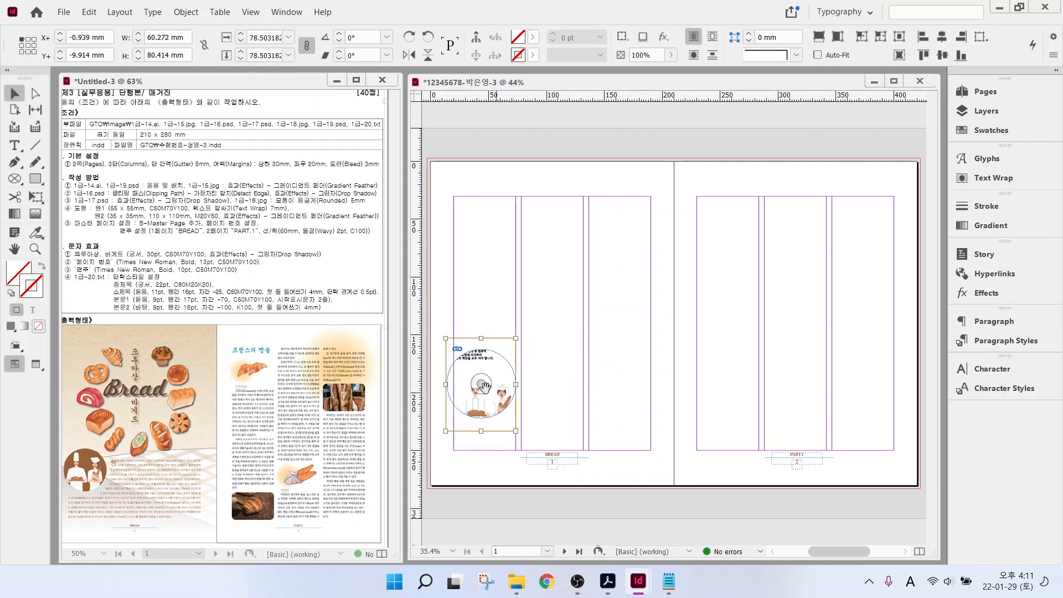
pyautogui.moveTo(482, 386); pyautogui.dragTo(481, 380)
pyautogui.hotkey('ctrl', 'shift', 'a')
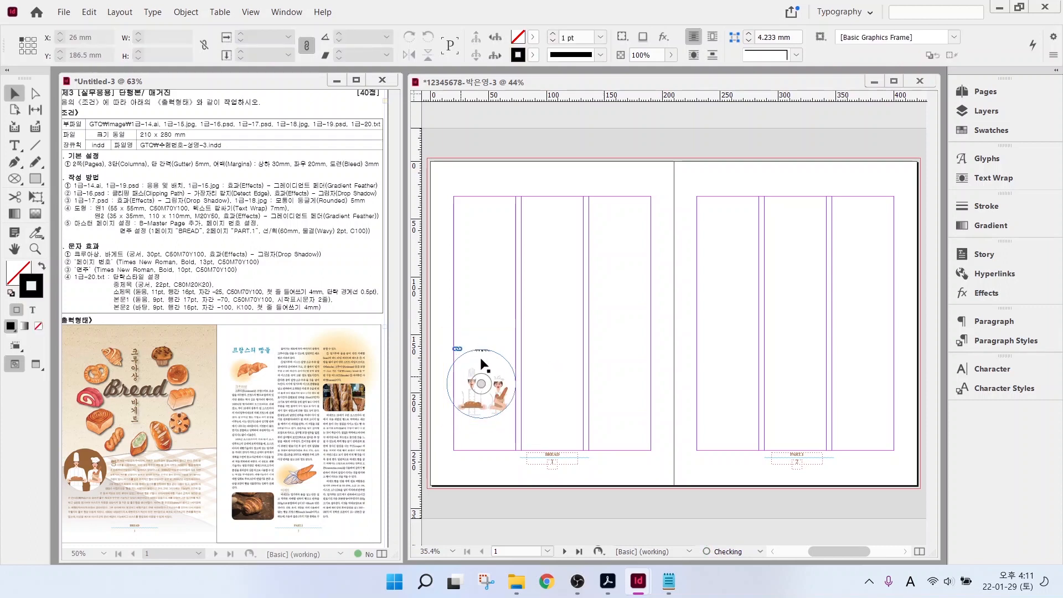
# - Set the circular frame's width to 65 mm
pyautogui.click(492, 357)
pyautogui.click(500, 354)
pyautogui.click(485, 357)
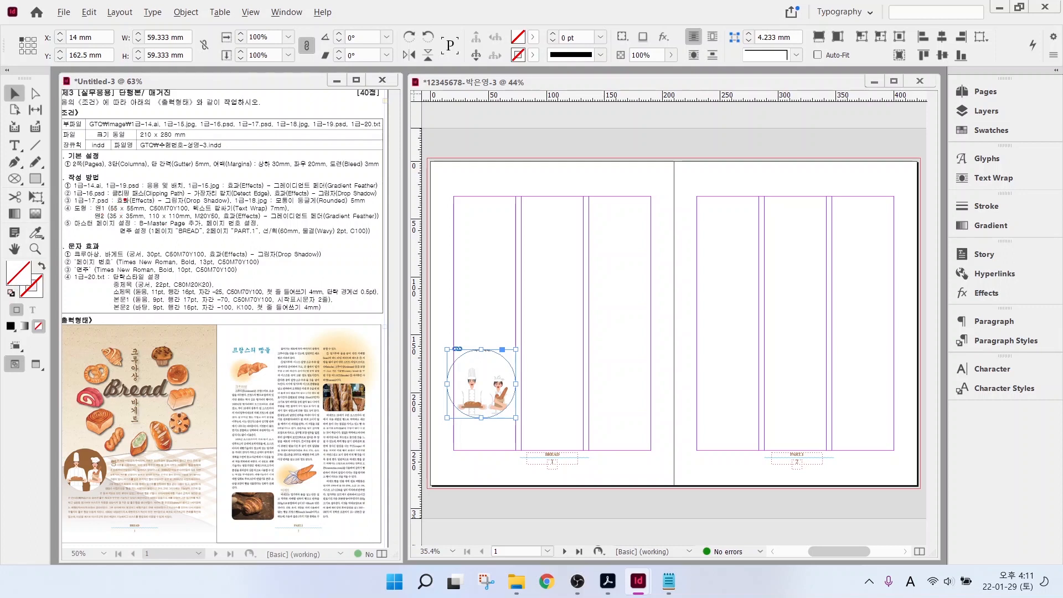
pyautogui.moveTo(121, 204)
pyautogui.mouseDown()
pyautogui.moveTo(164, 180)
pyautogui.moveTo(293, 211)
pyautogui.mouseUp()
pyautogui.press('Escape')
pyautogui.doubleClick(156, 35)
pyautogui.write('65')
pyautogui.press('Return')
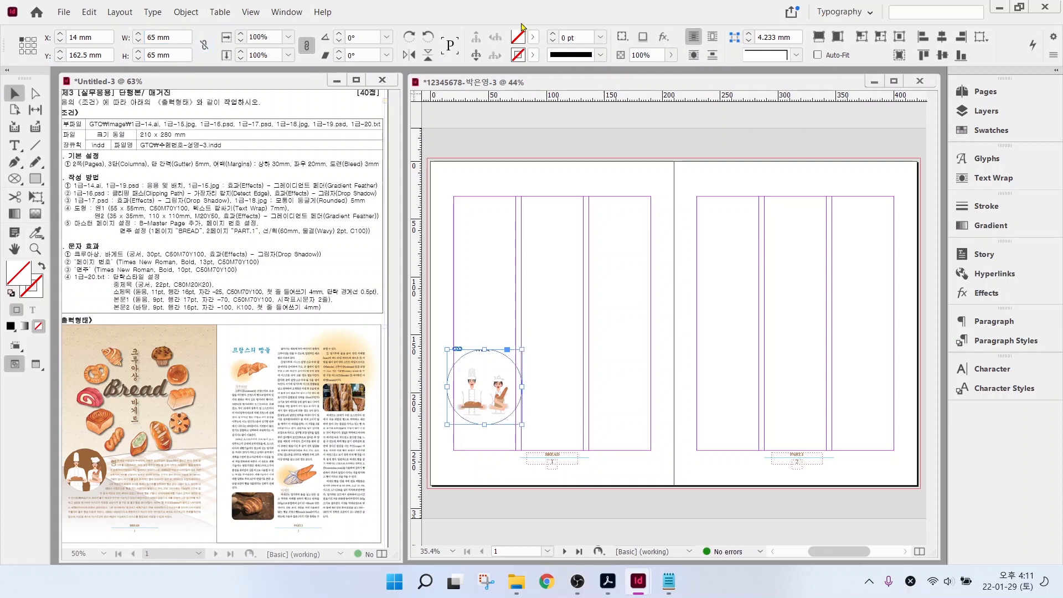
# - Fill the circle with brown C=50 M=70 Y=100 K=0
pyautogui.click(533, 37)
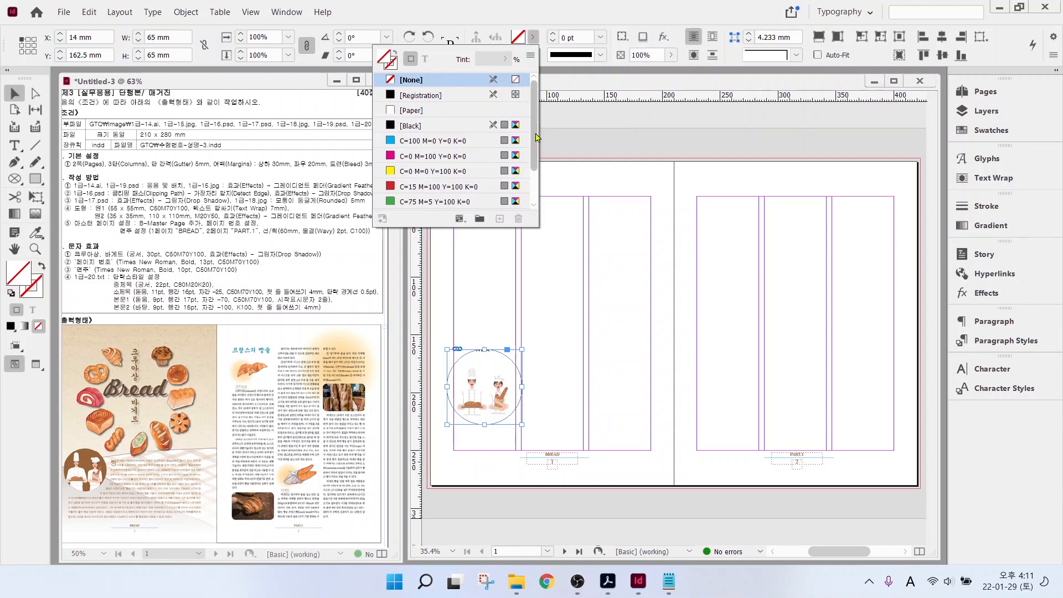
pyautogui.scroll(-2, 443, 138)
pyautogui.click(441, 187)
pyautogui.click(591, 178)
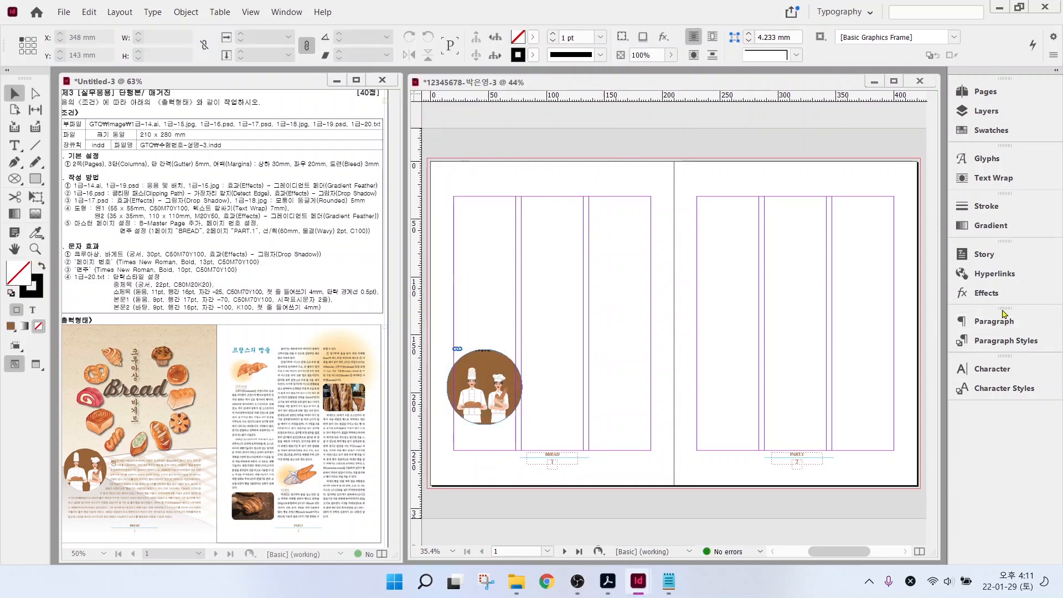
# - Create a new swatch C=80 M=20 Y=0 K=20 from the C=100 cyan swatch
pyautogui.click(980, 132)
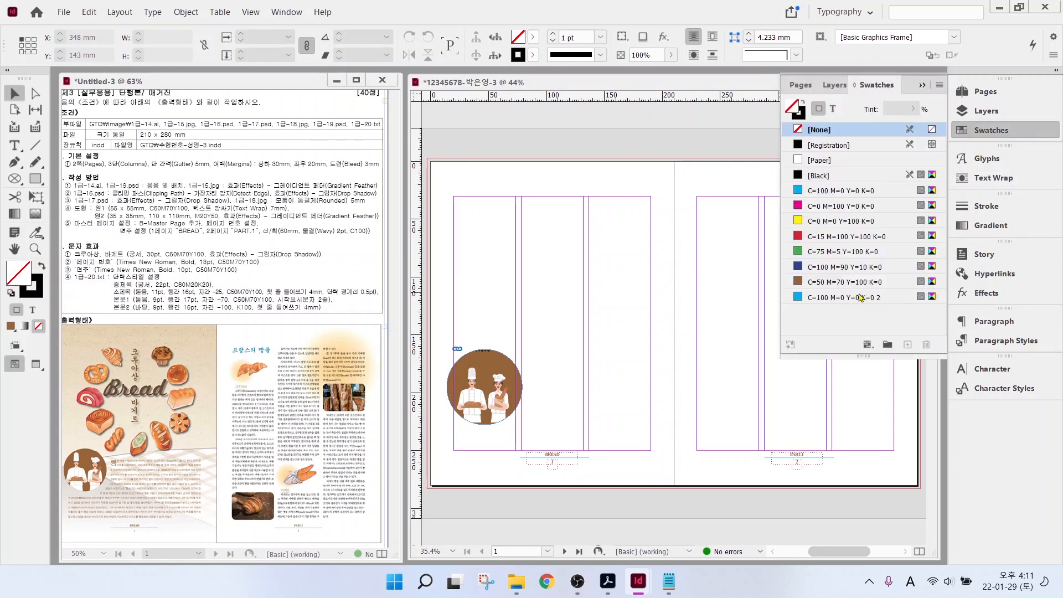
pyautogui.click(861, 298)
pyautogui.click(909, 346)
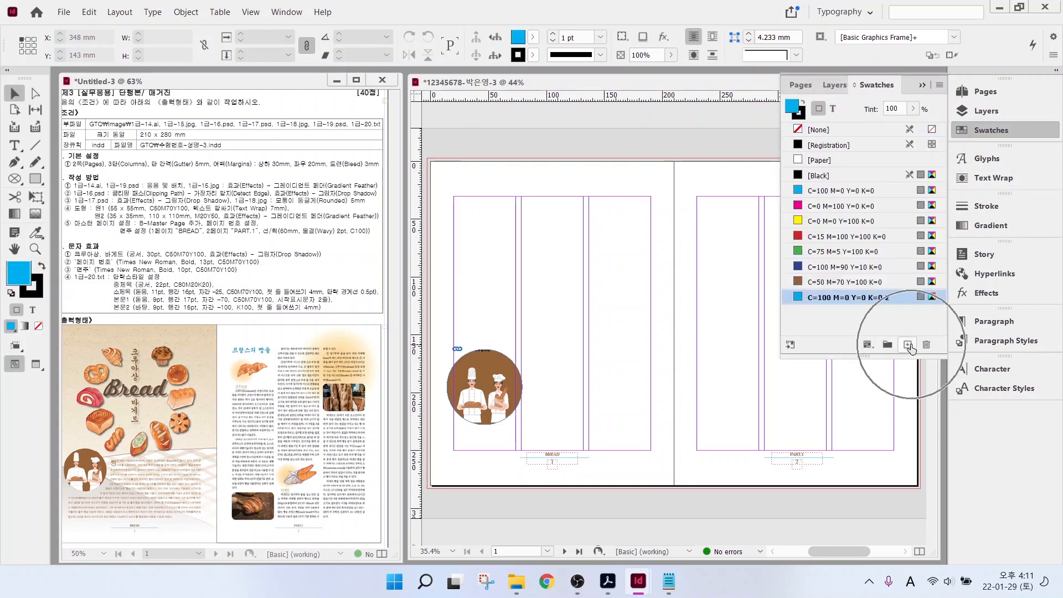
pyautogui.keyDown('alt'); pyautogui.click(909, 346); pyautogui.keyUp('alt')
pyautogui.write('80')
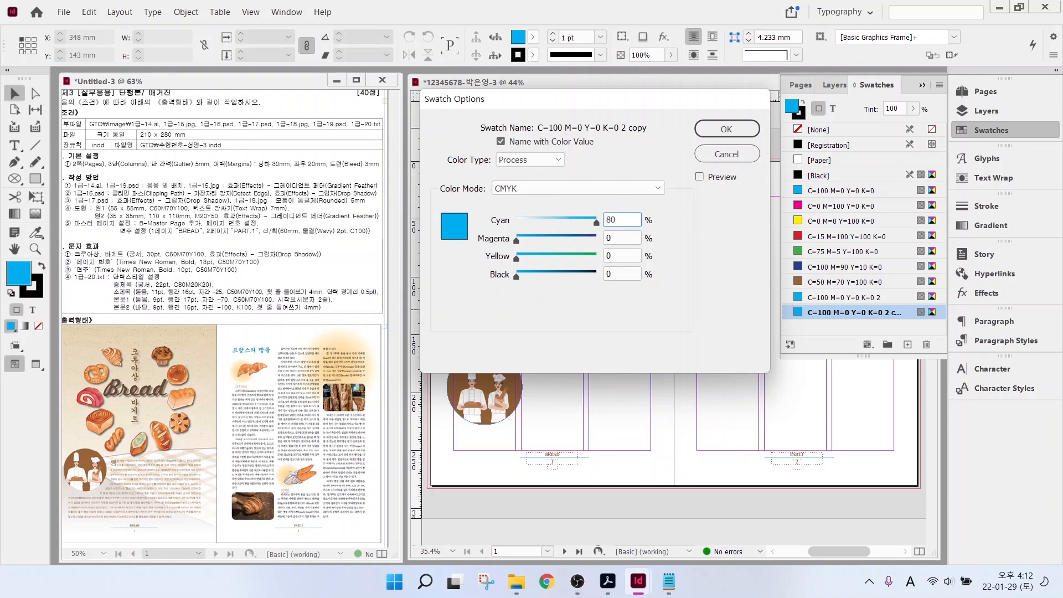
pyautogui.press('Tab')
pyautogui.write('20')
pyautogui.press('Tab')
# - Add a second new swatch, entering values 50, 70, 100 and 0
pyautogui.press('Tab')
pyautogui.write('20')
pyautogui.press('Return')
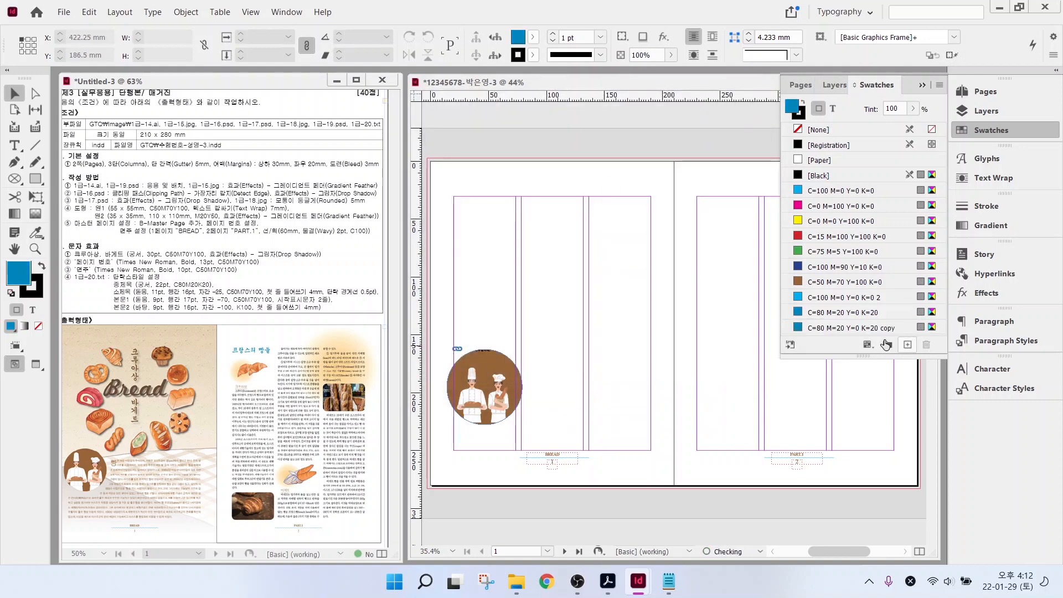
pyautogui.keyDown('alt'); pyautogui.click(908, 346); pyautogui.keyUp('alt')
pyautogui.write('50')
pyautogui.press('Tab')
pyautogui.write('70')
pyautogui.press('Tab')
pyautogui.write('100')
pyautogui.press('Tab')
pyautogui.write('0')
pyautogui.press('Return')
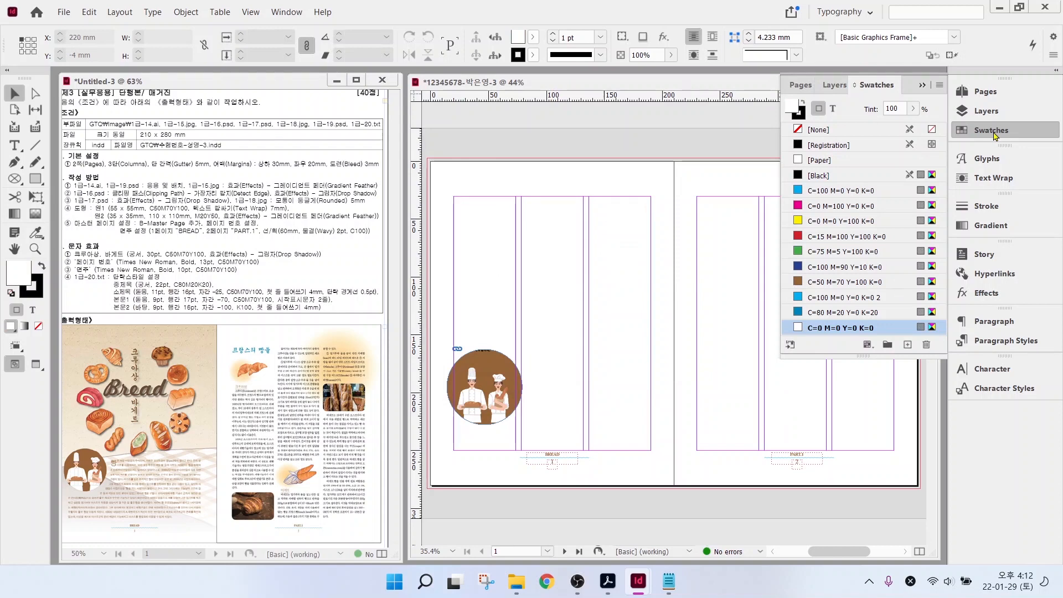
pyautogui.click(995, 133)
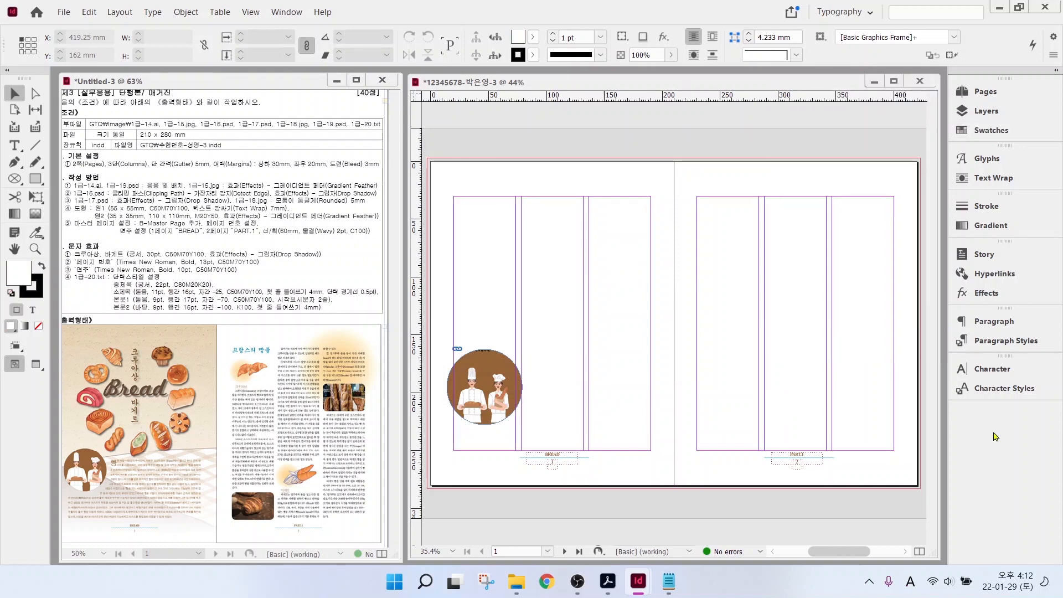
# - Set the Basic Paragraph style's font to Gulim
pyautogui.click(995, 344)
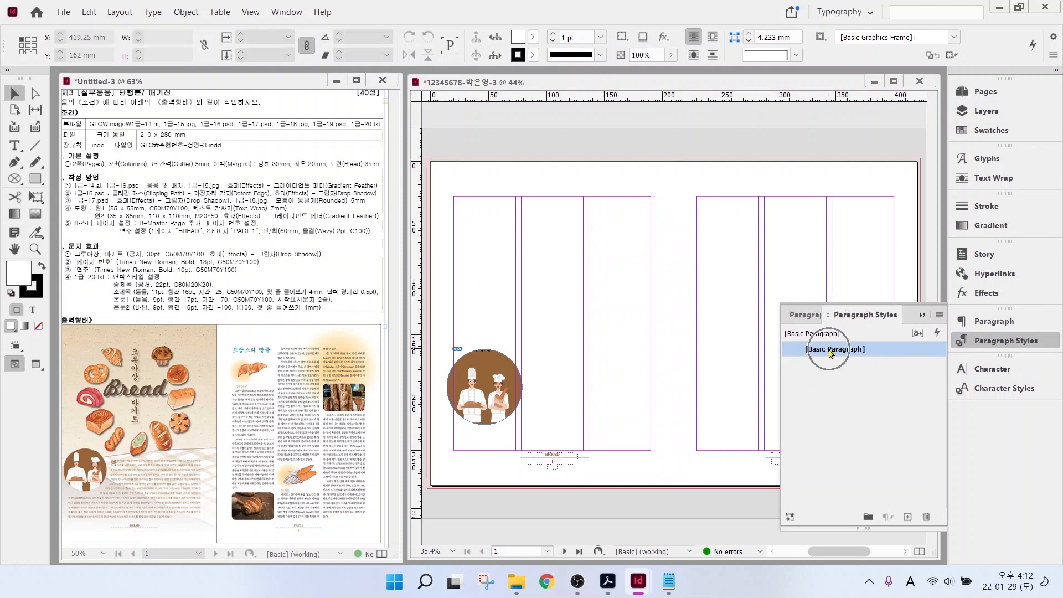
pyautogui.doubleClick(830, 350)
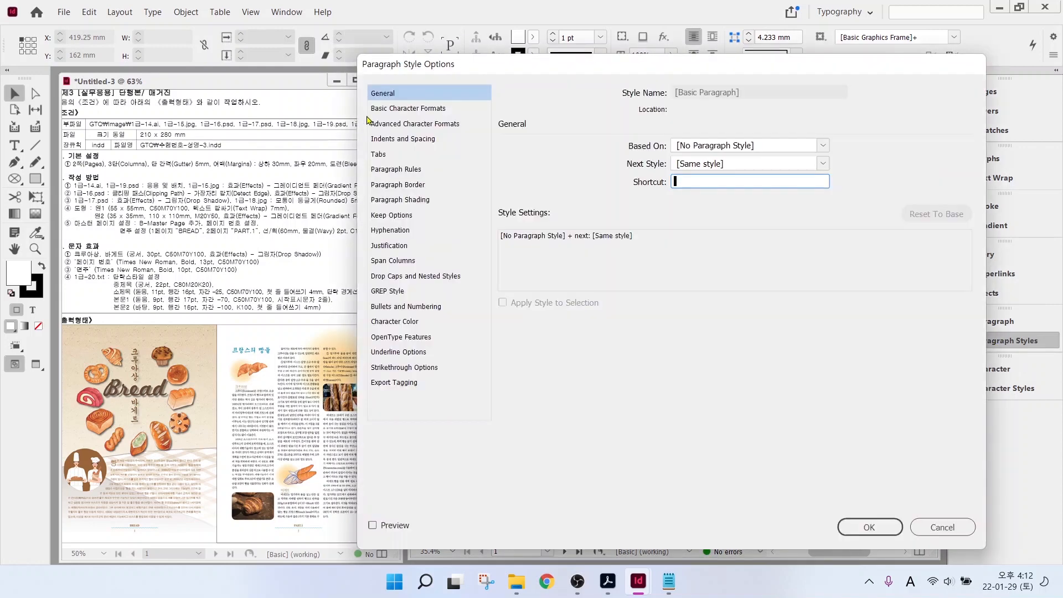
pyautogui.click(375, 109)
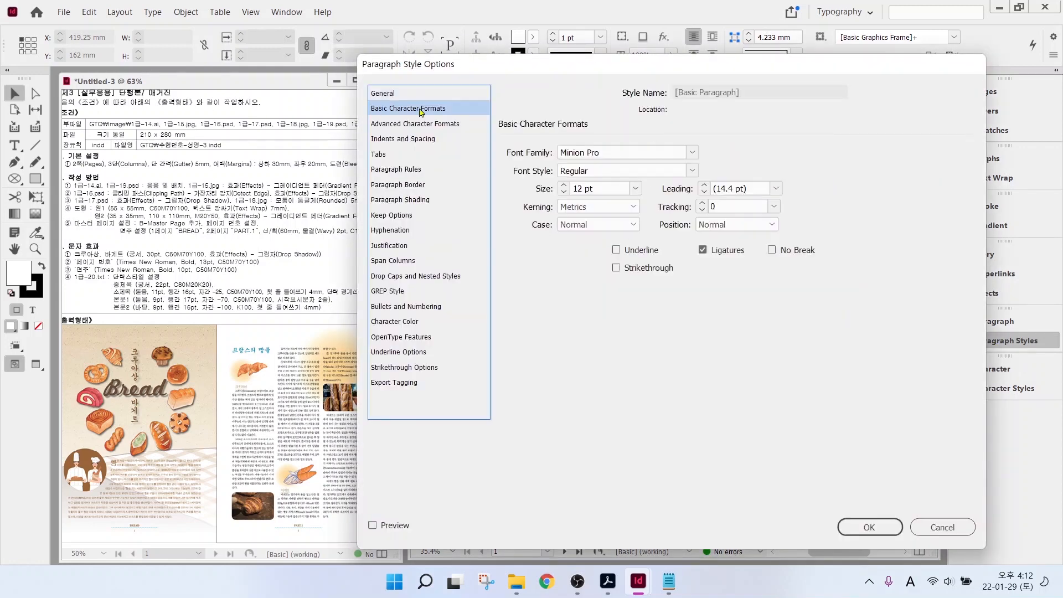
pyautogui.click(693, 154)
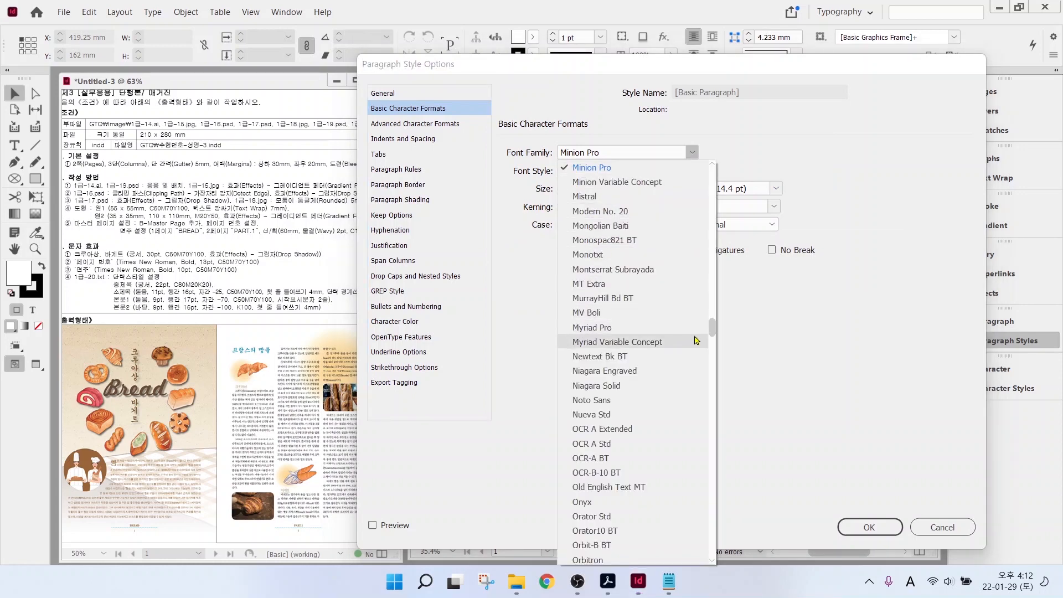
pyautogui.moveTo(713, 330); pyautogui.dragTo(711, 169)
pyautogui.click(587, 225)
pyautogui.click(870, 528)
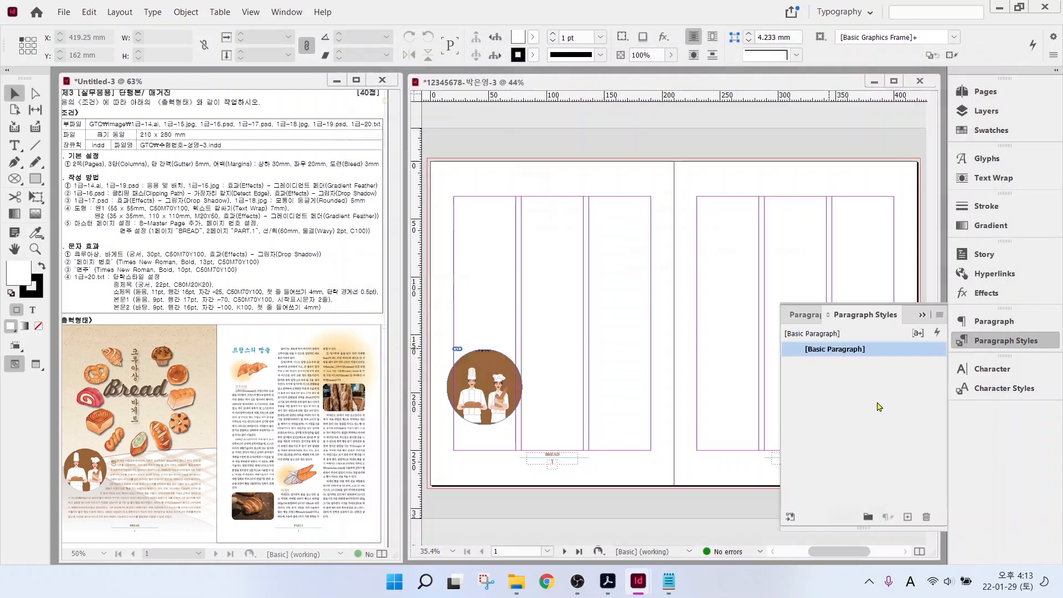
# - Create a new paragraph style and name it 중제목
pyautogui.click(855, 349)
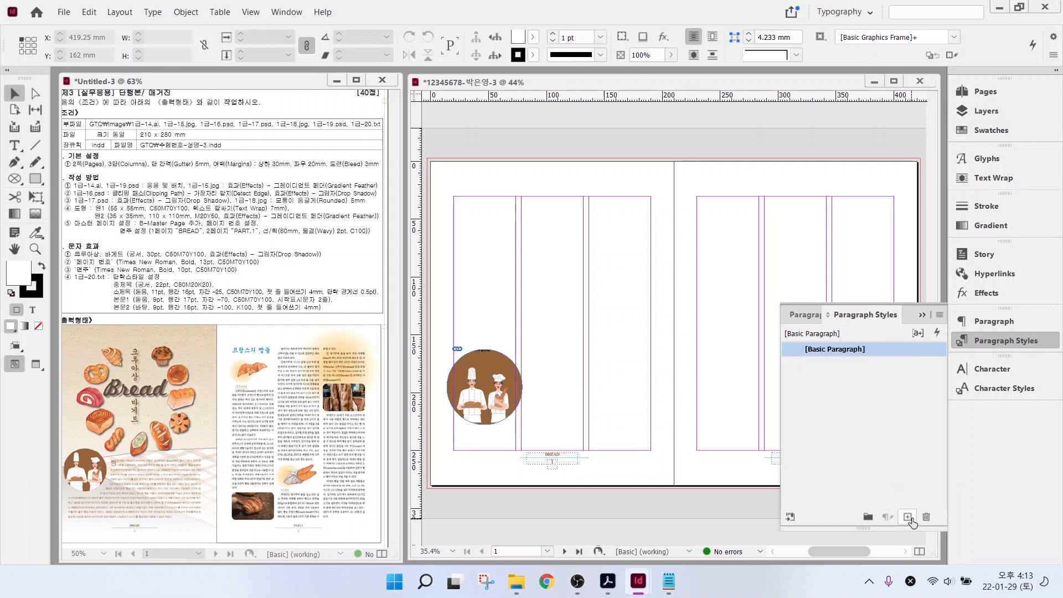
pyautogui.click(908, 516)
pyautogui.press('ctrl')
pyautogui.press('ctrl')
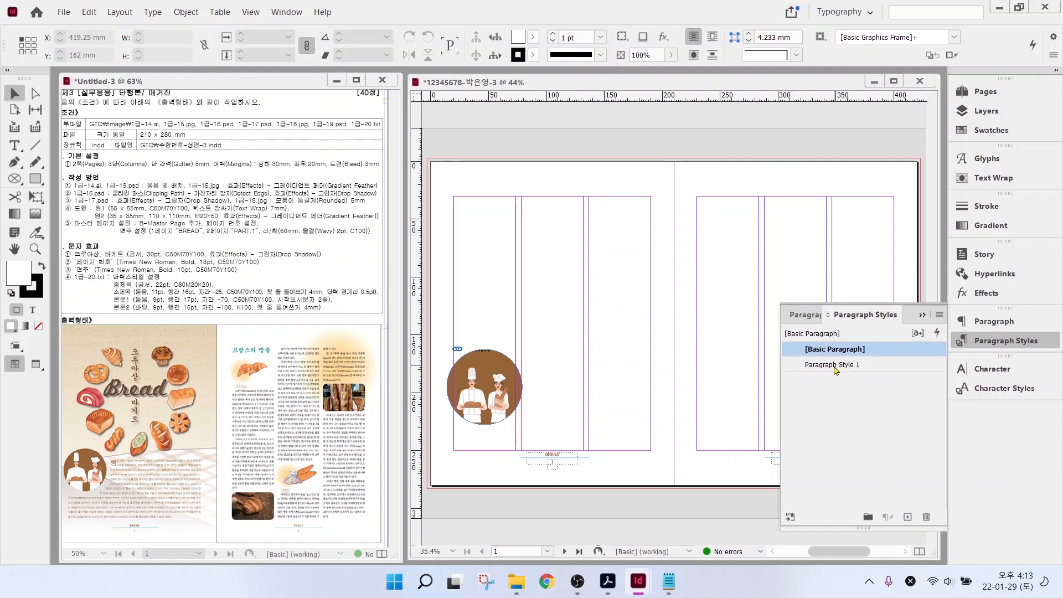
pyautogui.click(836, 365)
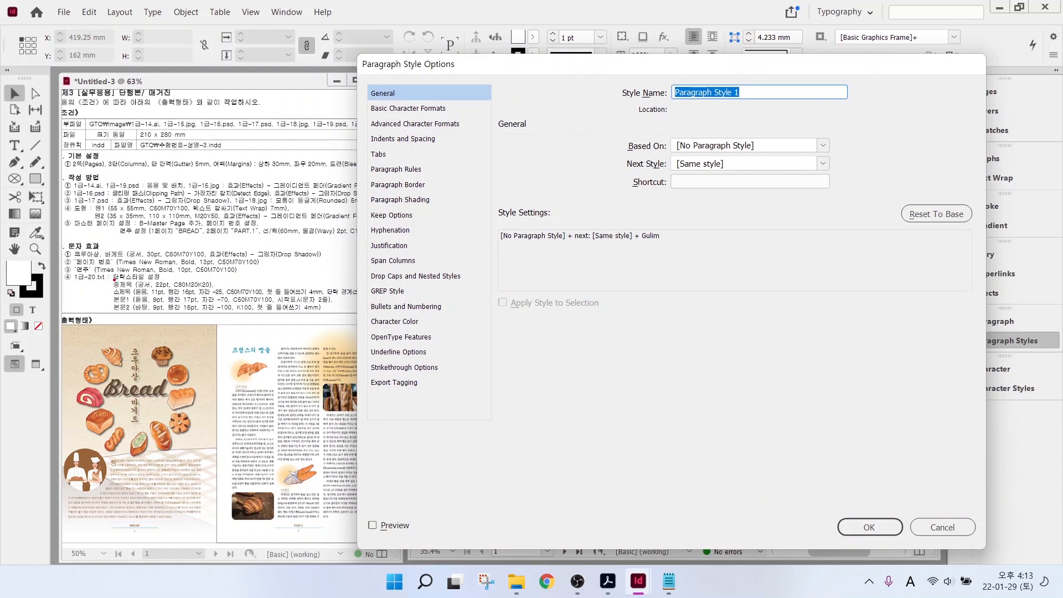
pyautogui.moveTo(115, 279); pyautogui.dragTo(82, 222)
pyautogui.moveTo(150, 285); pyautogui.dragTo(247, 284)
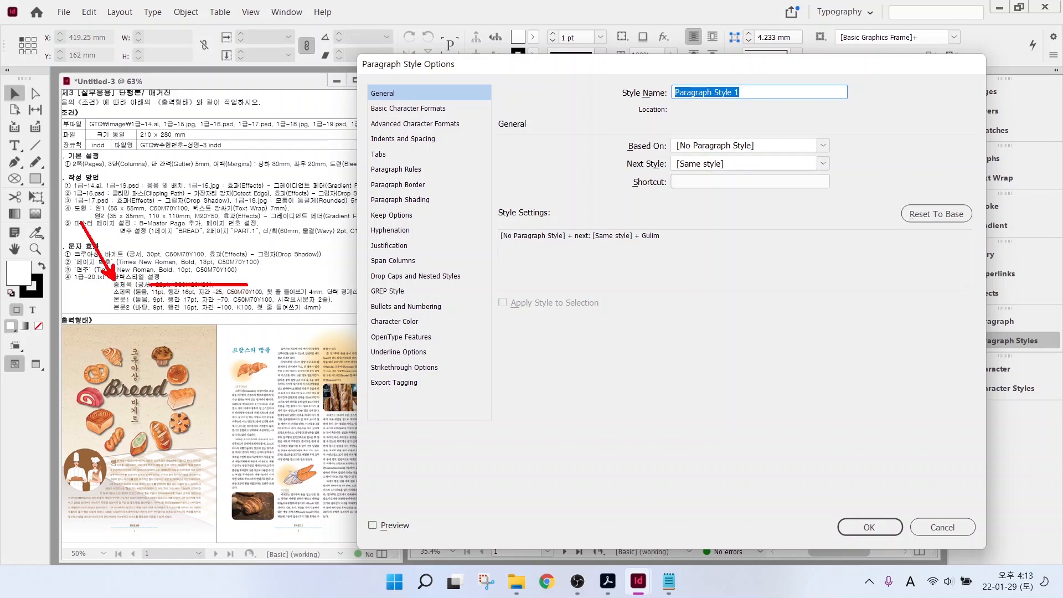
pyautogui.press('Hangul')
pyautogui.write('중제목')
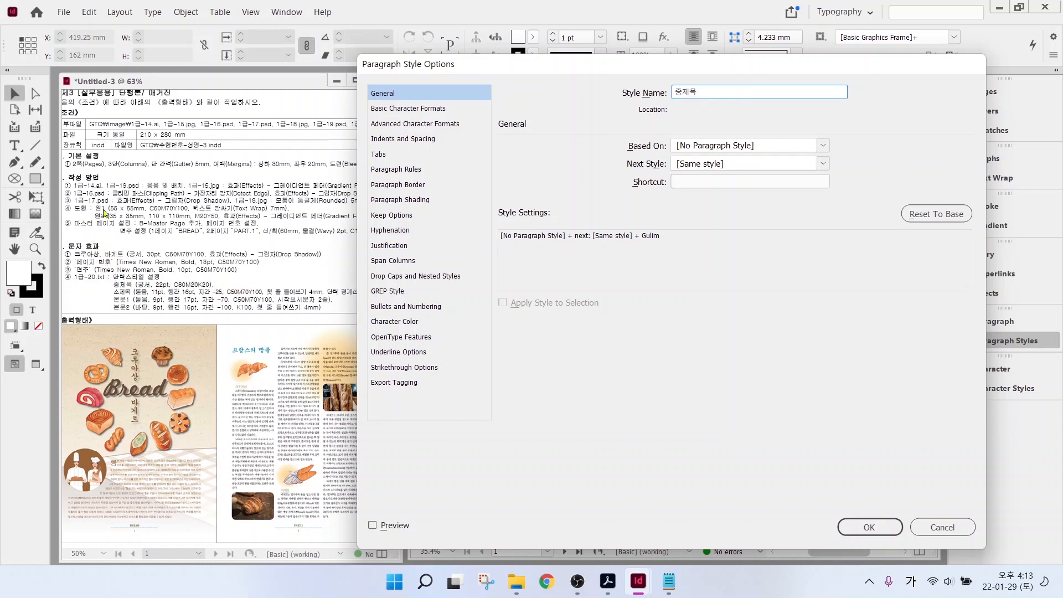
# - Give 중제목 the Gungsuh font and C=80 M=20 Y=0 K=20 text colour
pyautogui.click(395, 110)
pyautogui.click(689, 153)
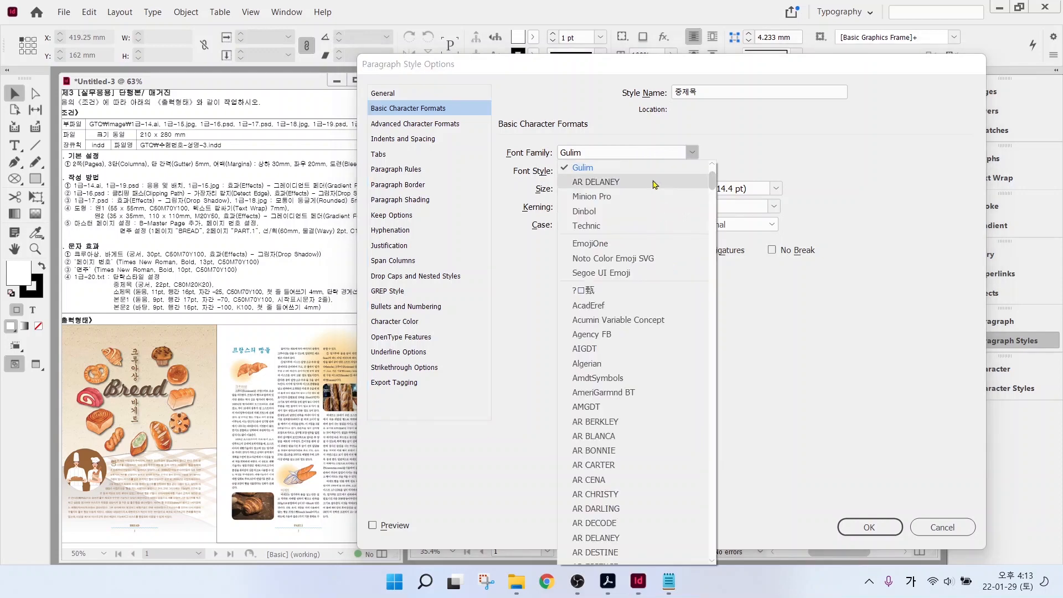
pyautogui.click(612, 169)
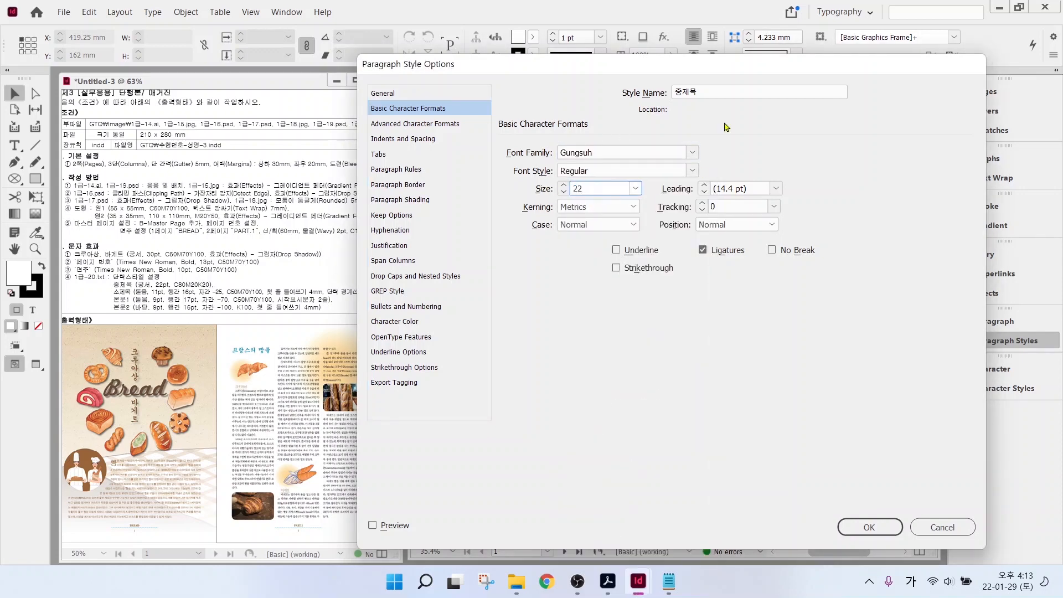
pyautogui.click(397, 323)
pyautogui.scroll(-3, 676, 238)
pyautogui.click(674, 233)
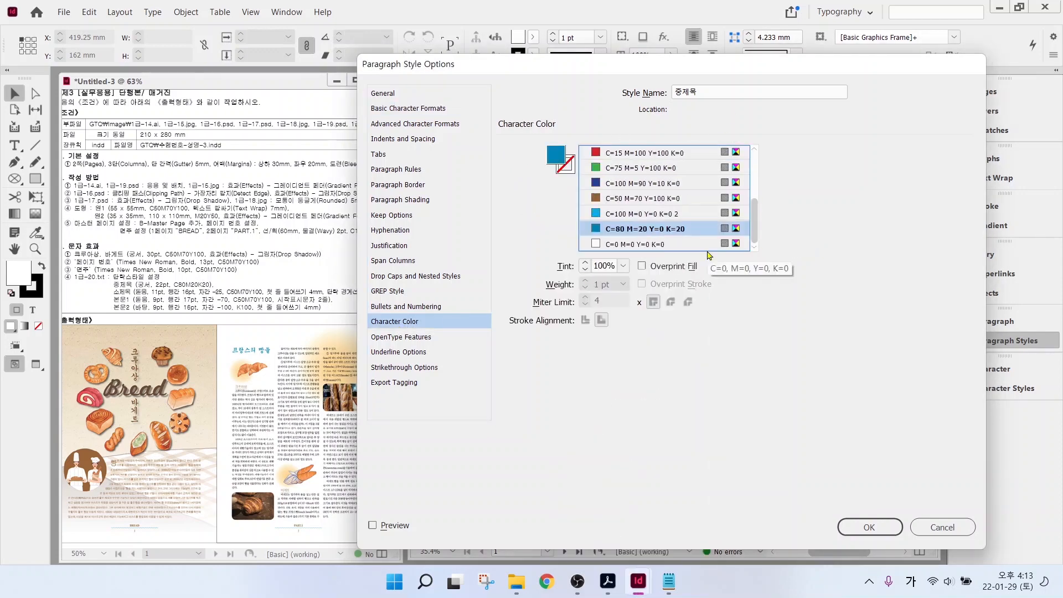
pyautogui.click(869, 527)
pyautogui.doubleClick(839, 364)
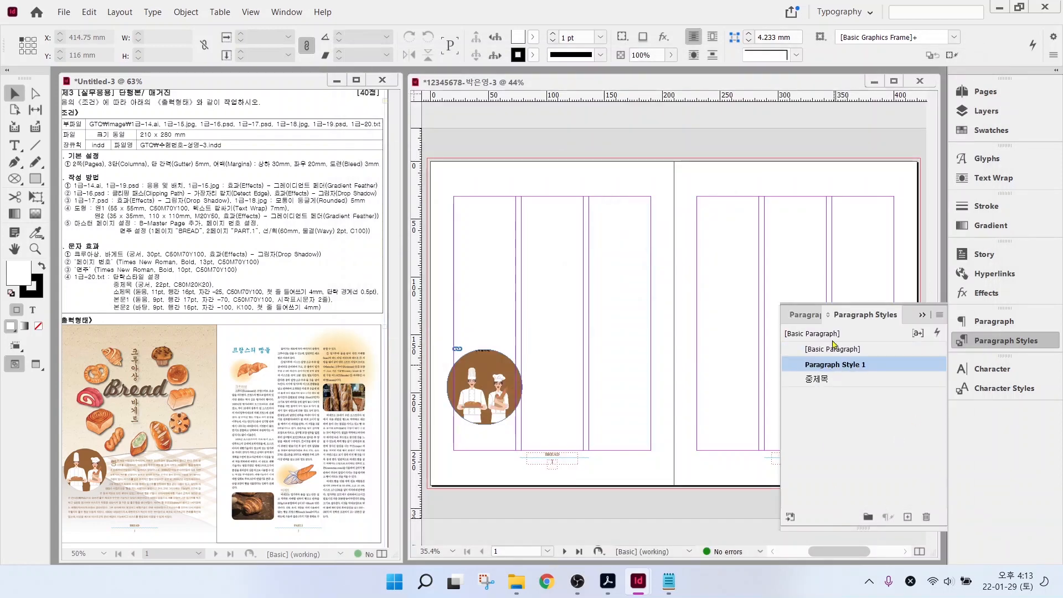
# - Rename Paragraph Style 1 to 소제목 with Dotum 11 pt, 16 pt leading and -25 tracking
pyautogui.write('소제목')
pyautogui.click(386, 109)
pyautogui.click(693, 152)
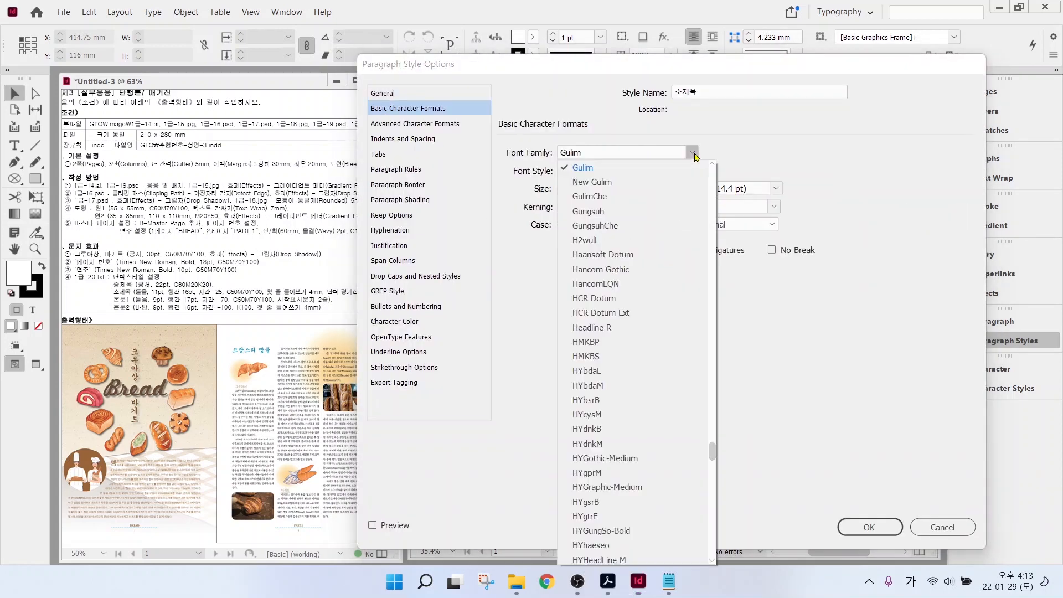
pyautogui.scroll(5, 609, 227)
pyautogui.click(595, 227)
pyautogui.click(564, 192)
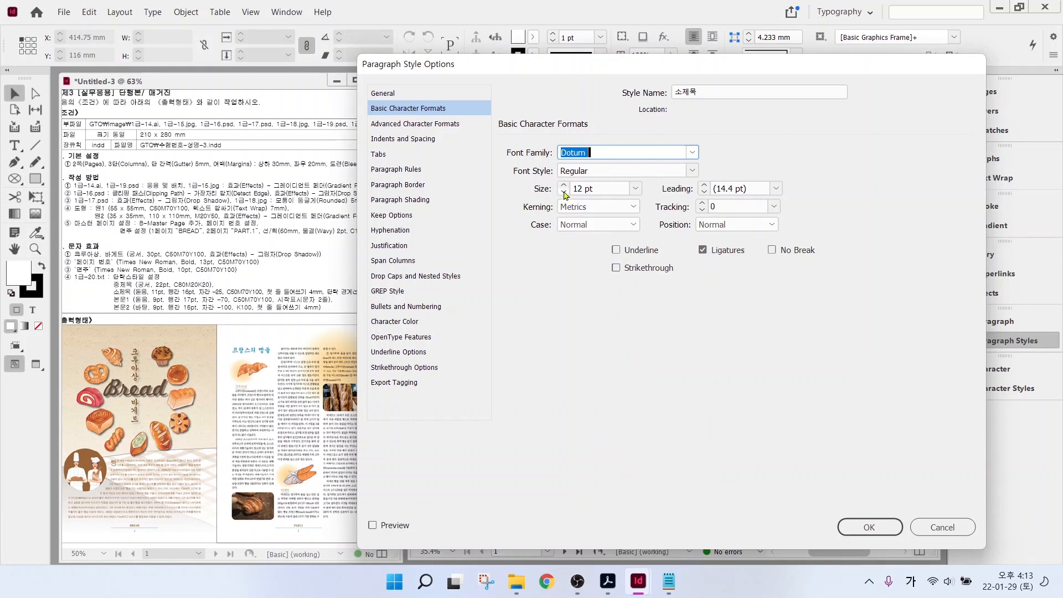
pyautogui.click(776, 188)
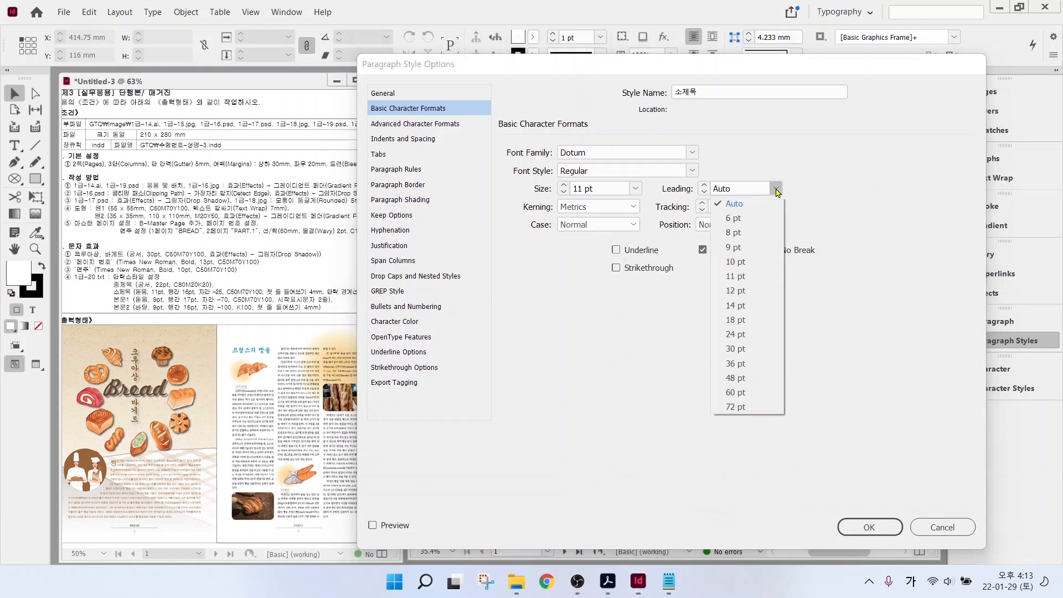
pyautogui.click(735, 305)
pyautogui.click(704, 186)
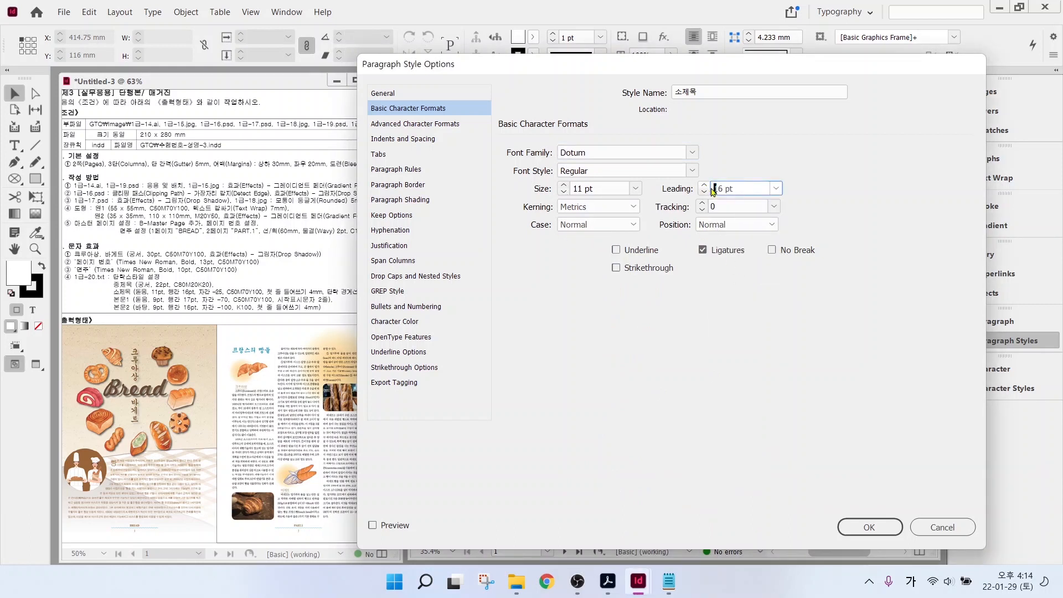
pyautogui.click(704, 186)
pyautogui.click(774, 207)
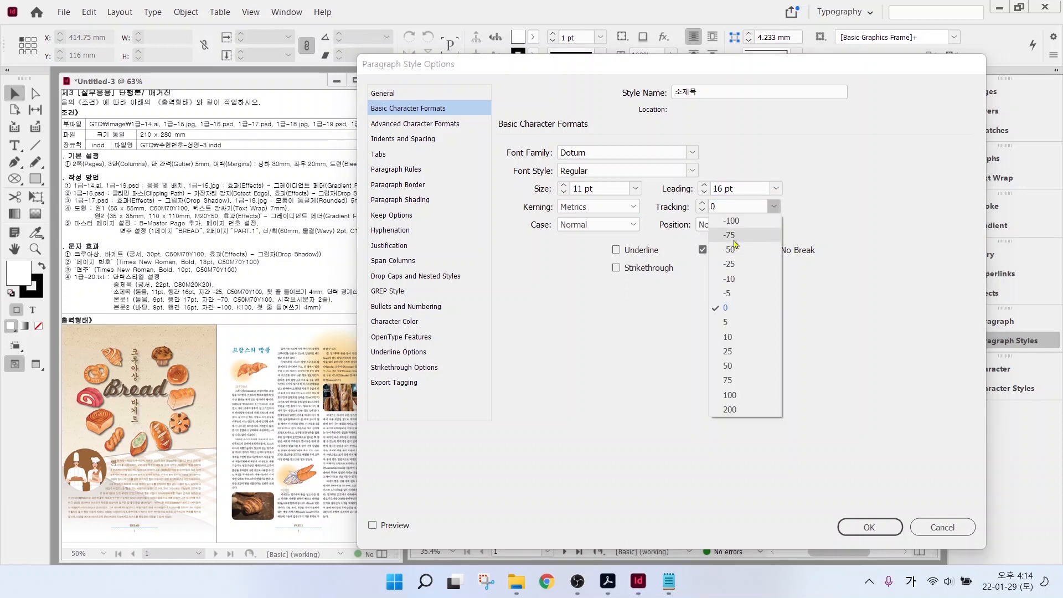
pyautogui.click(730, 265)
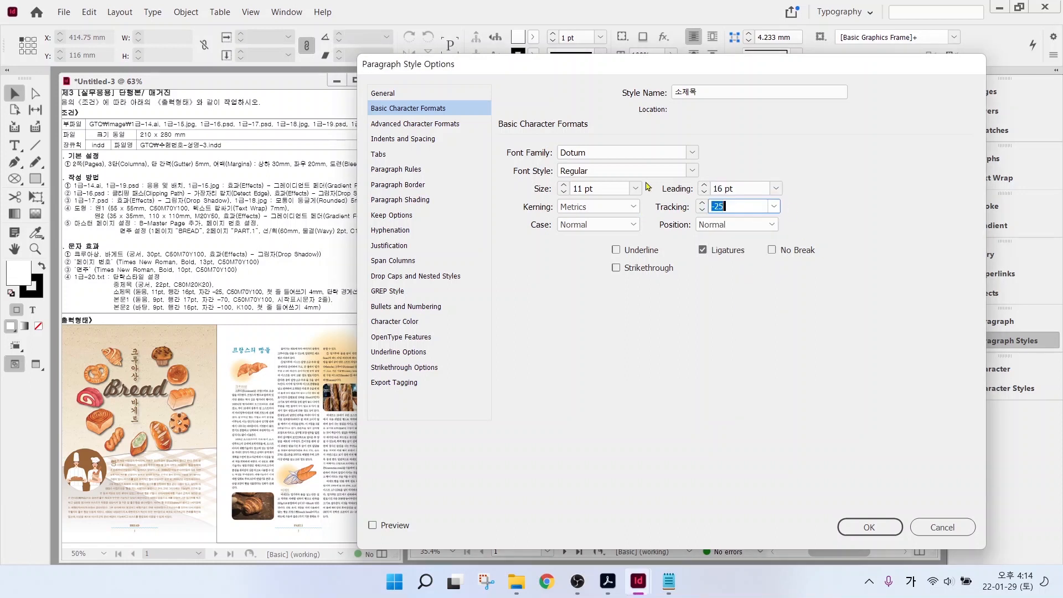
# - Colour the 소제목 text brown C=50 M=70 Y=100 K=0
pyautogui.click(396, 325)
pyautogui.scroll(-3, 755, 190)
pyautogui.click(629, 202)
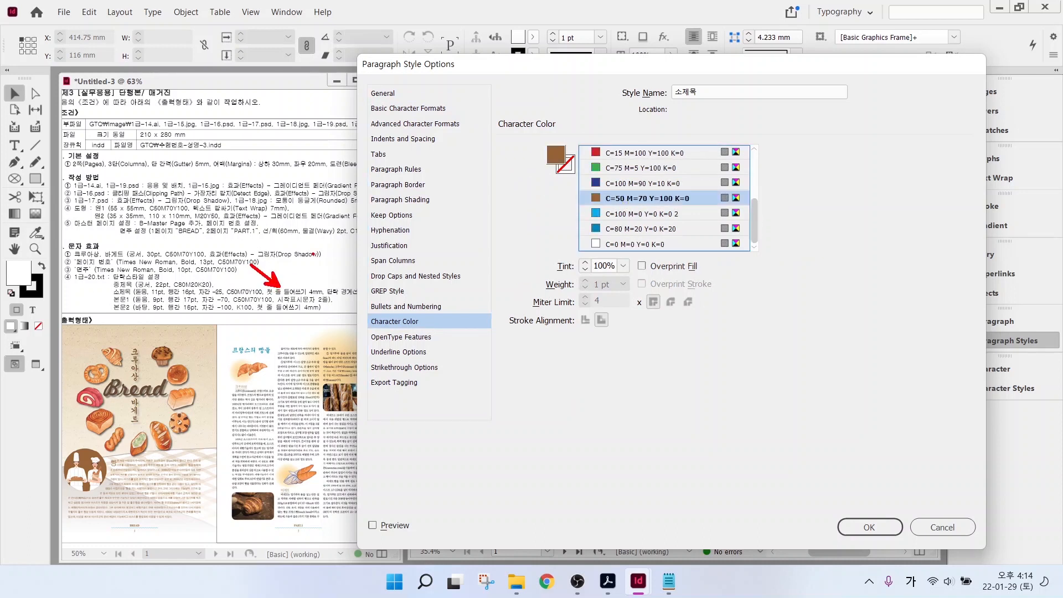
pyautogui.click(401, 140)
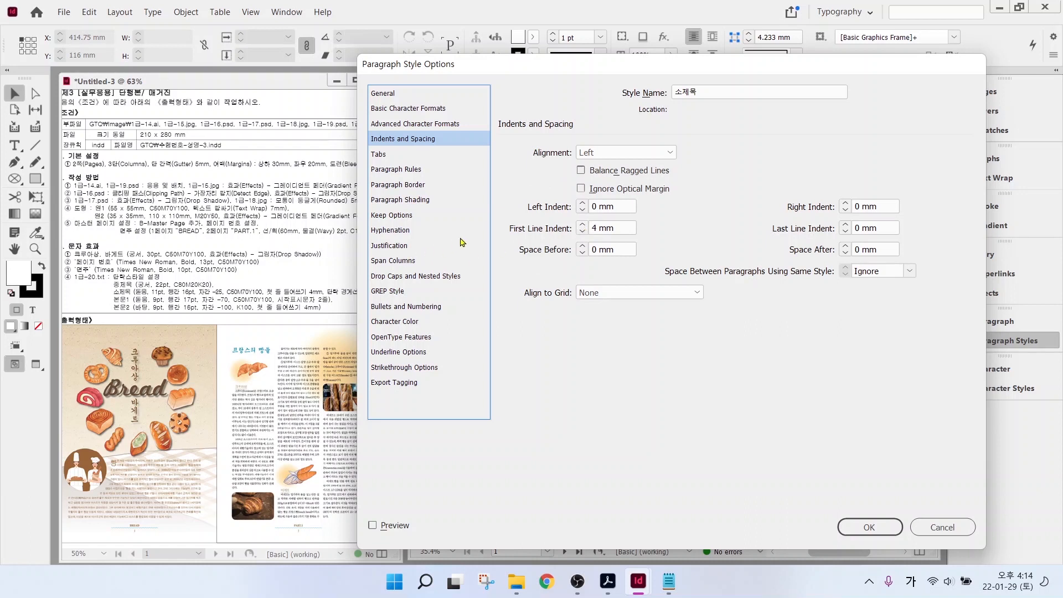
pyautogui.press('alt')
# - Add a 0.5 pt Rule Below spanning the text width, offset 1 mm
pyautogui.click(398, 172)
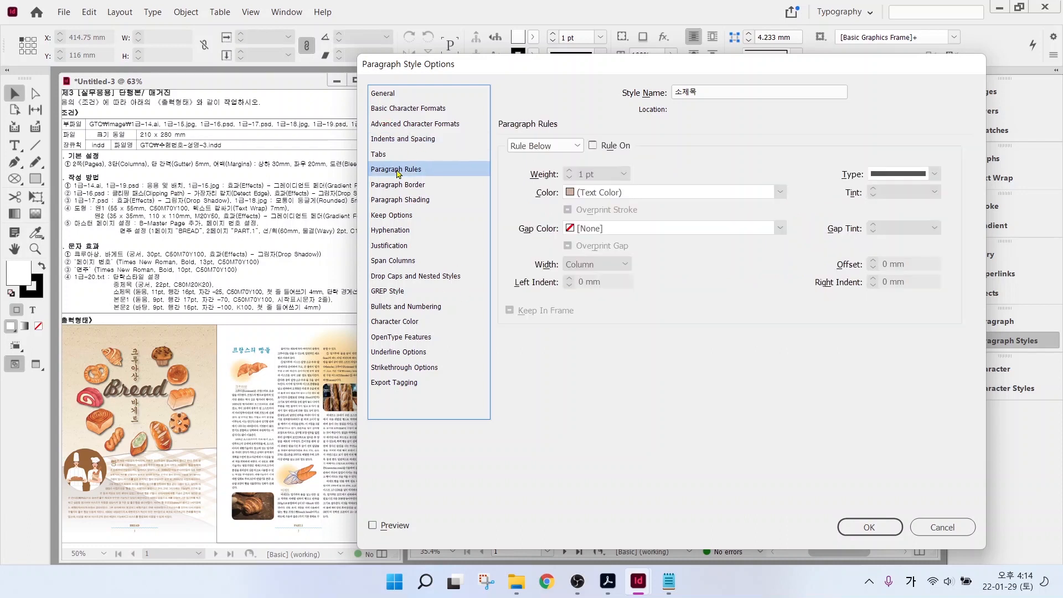
pyautogui.click(567, 147)
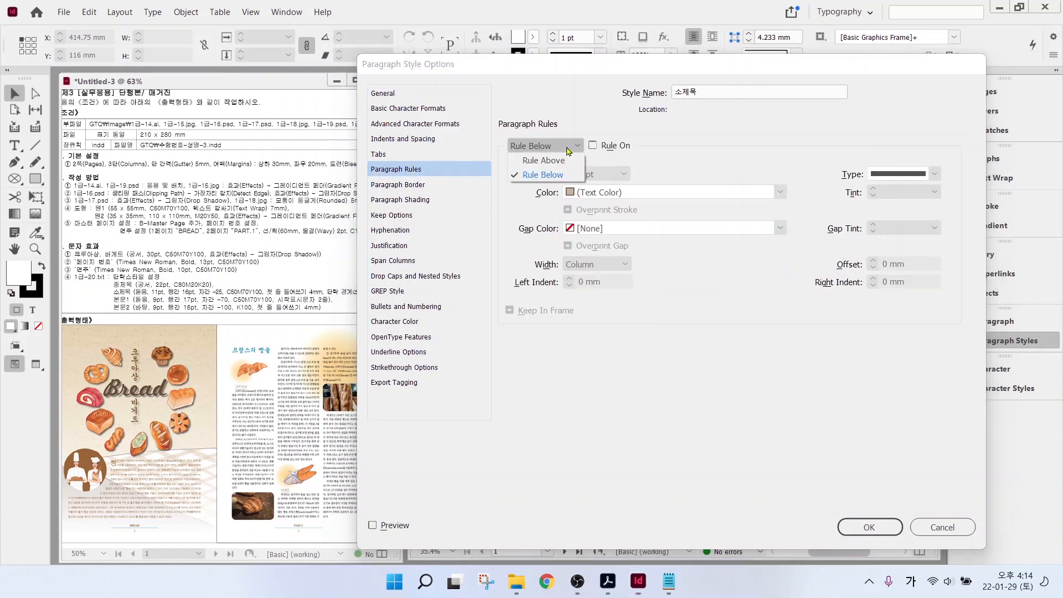
pyautogui.click(556, 176)
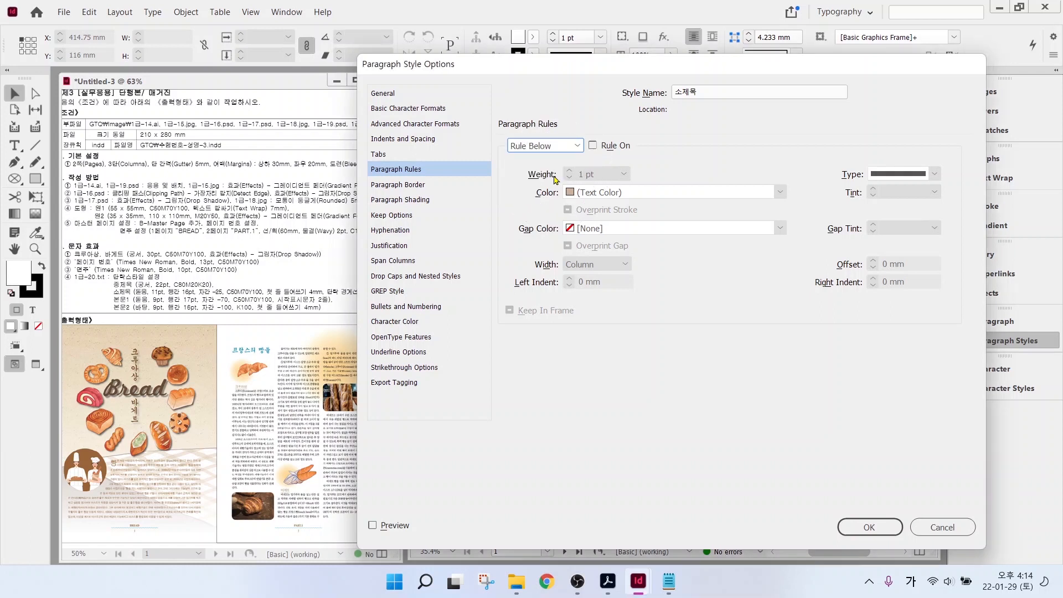
pyautogui.click(604, 147)
pyautogui.click(625, 173)
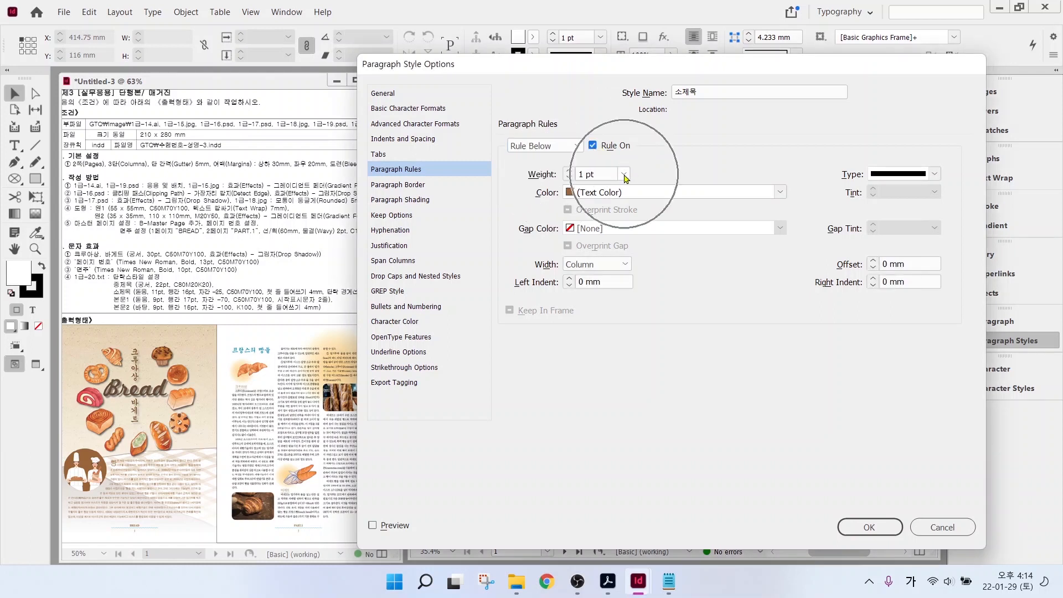
pyautogui.click(608, 219)
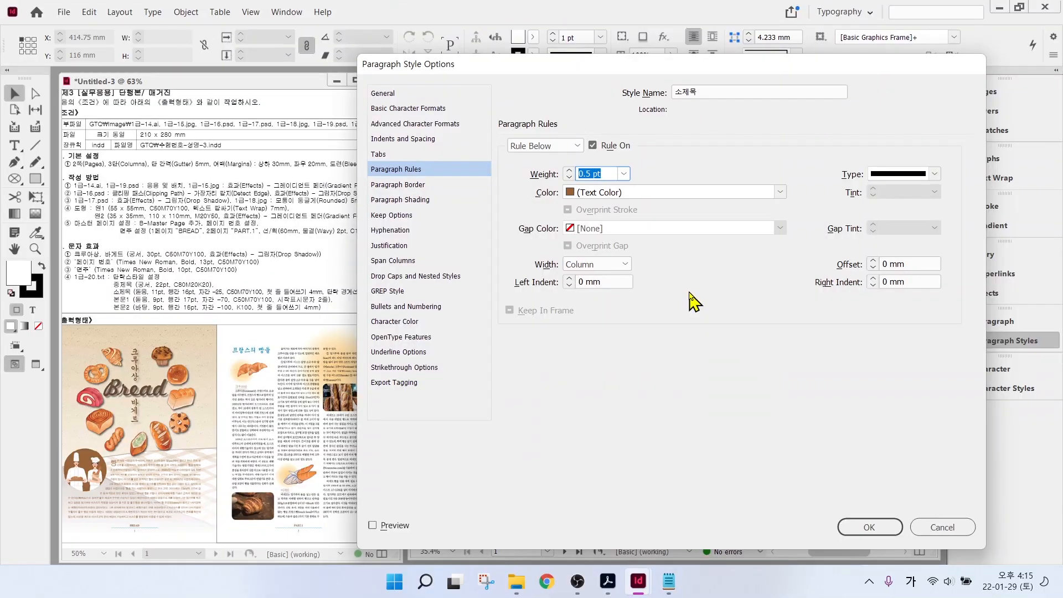
pyautogui.click(605, 265)
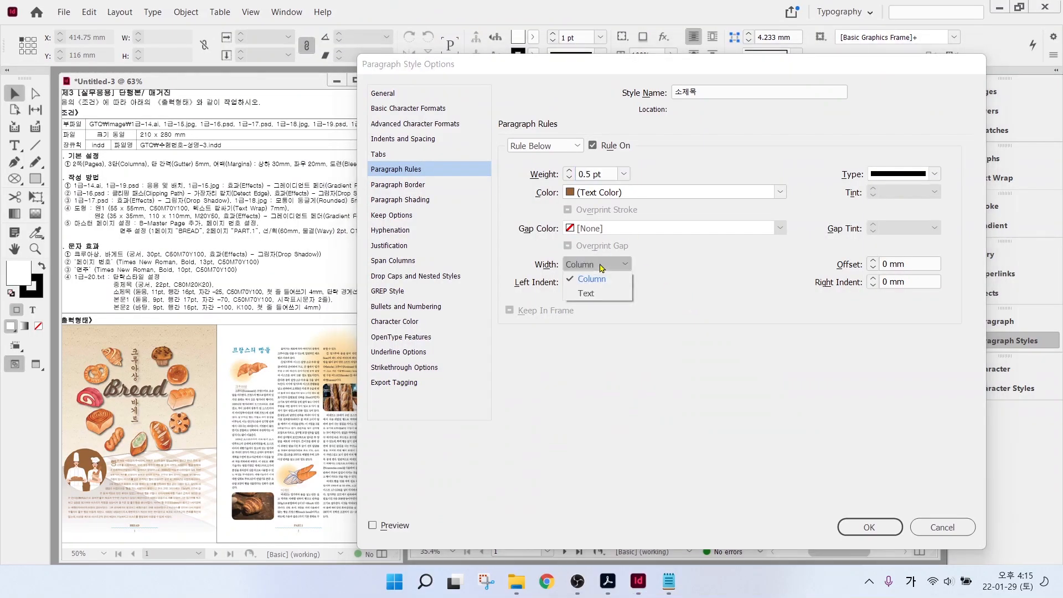
pyautogui.click(586, 293)
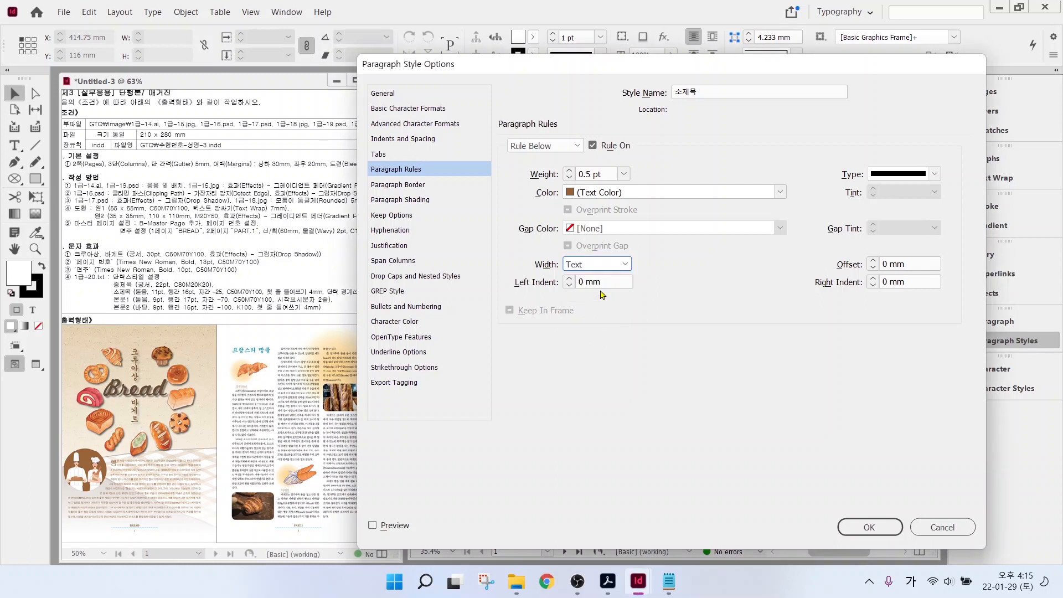
pyautogui.click(874, 262)
pyautogui.click(861, 526)
pyautogui.click(835, 350)
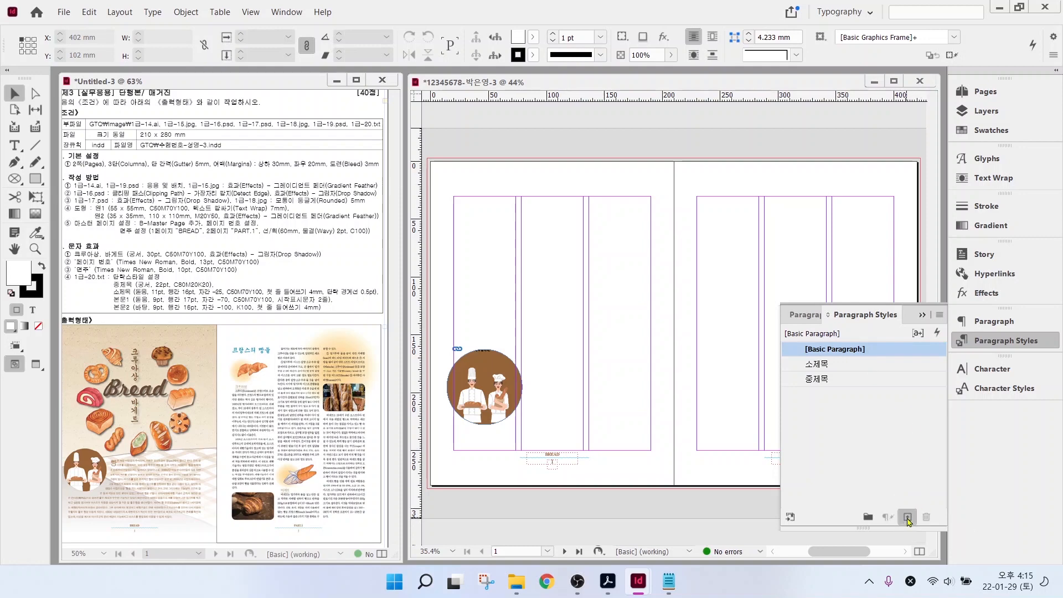
# - Create a paragraph style named 본문1 in Dotum 9 pt, 17 pt leading, tracking -70
pyautogui.click(909, 517)
pyautogui.doubleClick(832, 366)
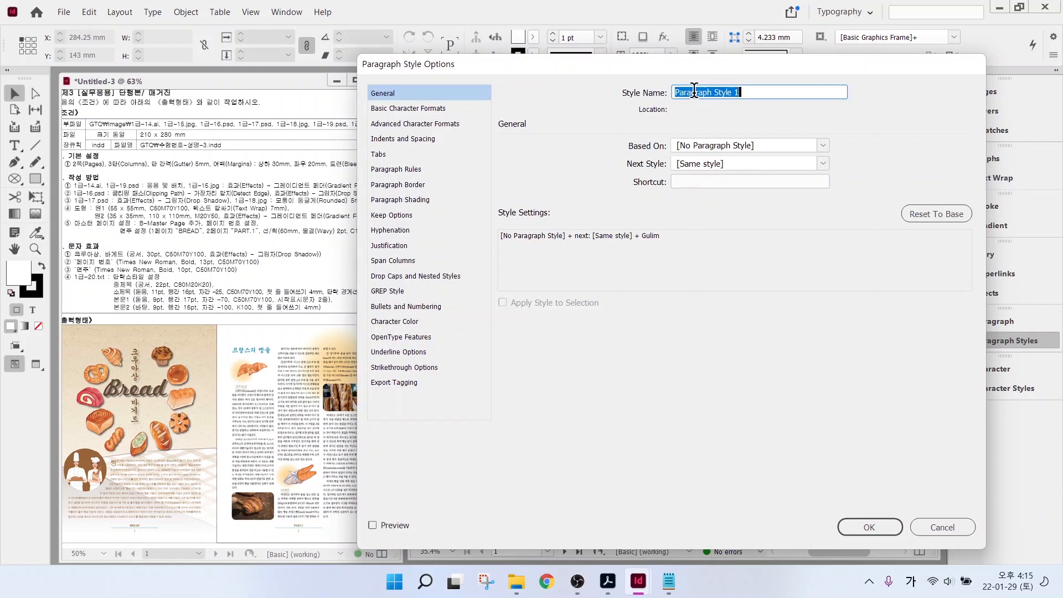
pyautogui.write('본문1')
pyautogui.click(418, 108)
pyautogui.click(692, 152)
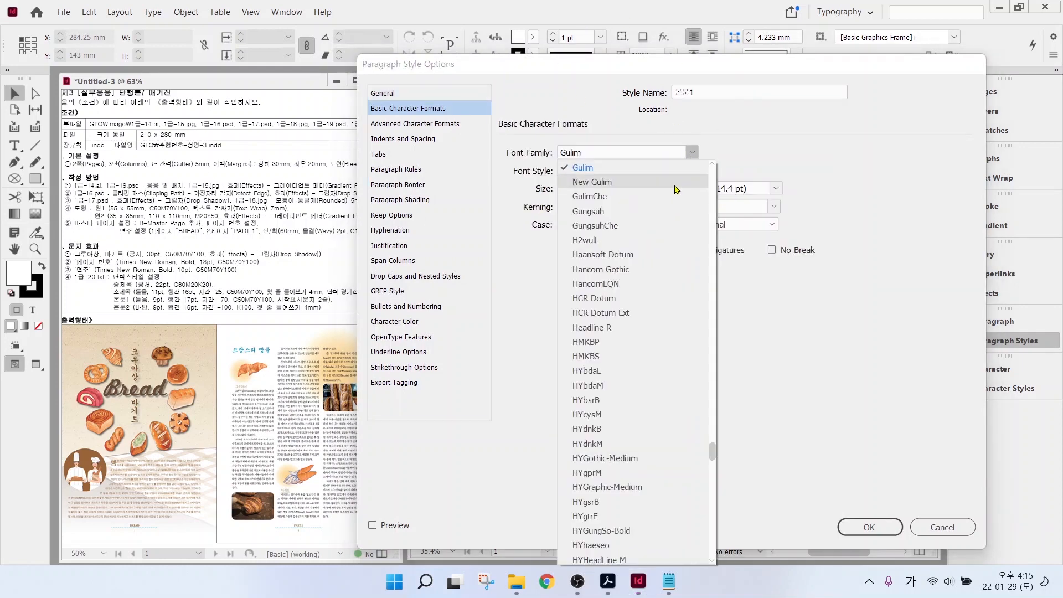
pyautogui.scroll(5, 612, 267)
pyautogui.click(610, 280)
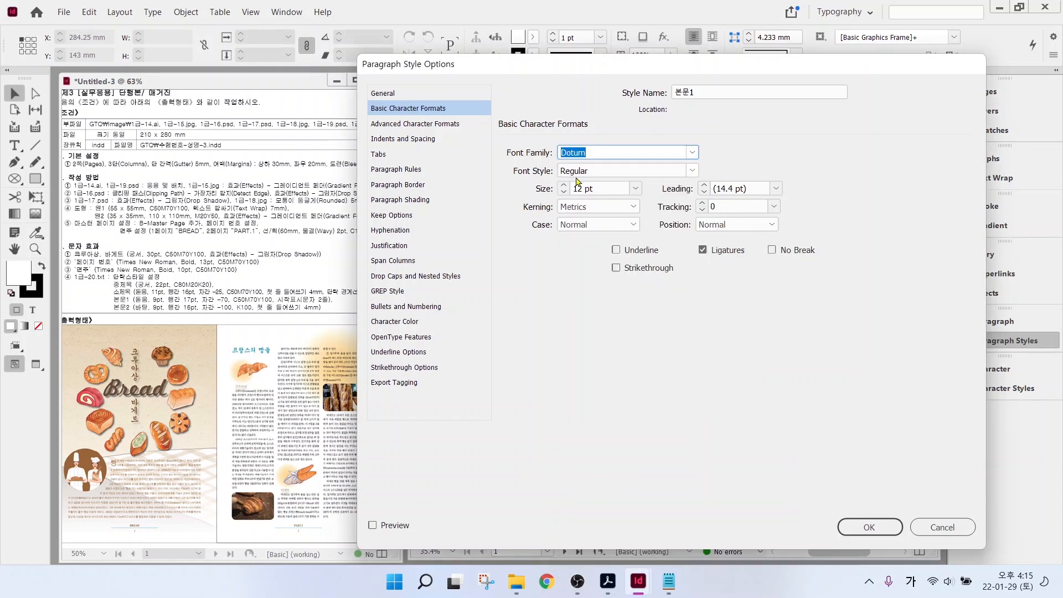
pyautogui.click(564, 192)
pyautogui.click(563, 192)
pyautogui.click(564, 192)
pyautogui.click(777, 190)
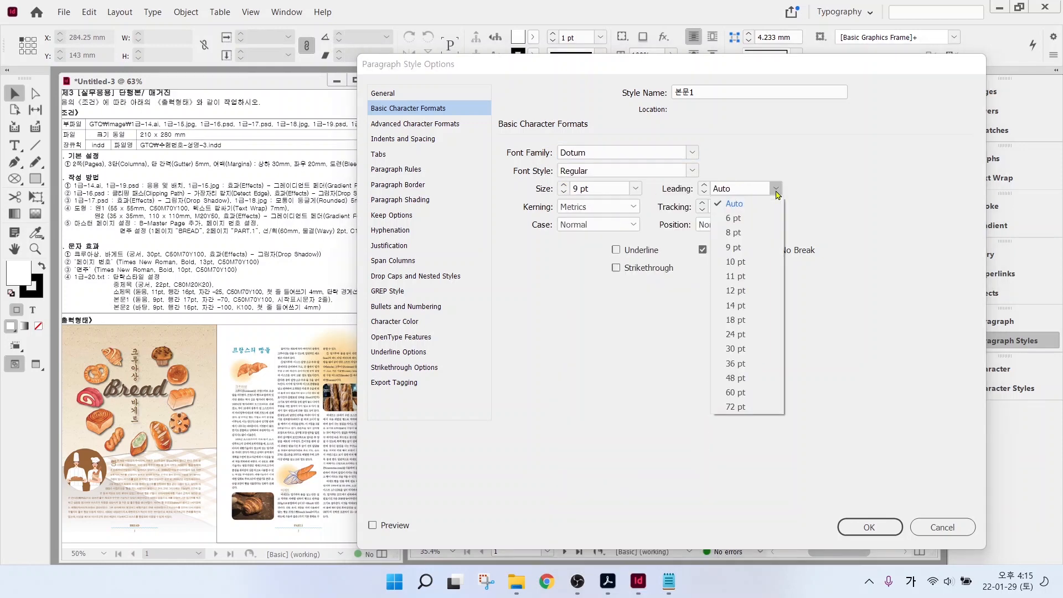
pyautogui.click(740, 320)
pyautogui.click(703, 192)
pyautogui.press('Tab')
pyautogui.write('-70')
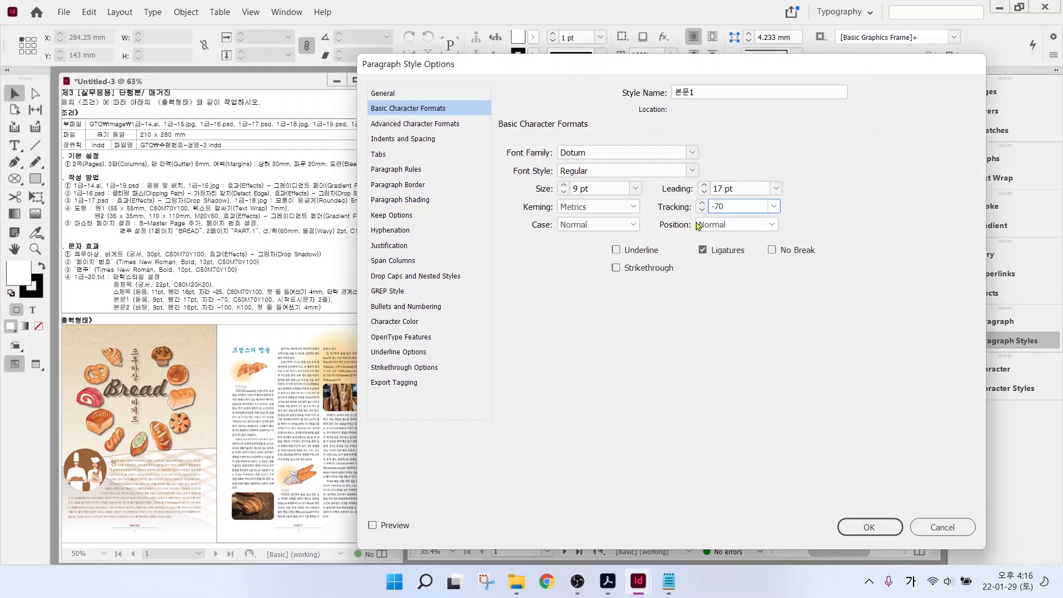
# - Colour the 본문1 text brown C=50 M=70 Y=100 K=0
pyautogui.click(394, 321)
pyautogui.scroll(-2, 755, 209)
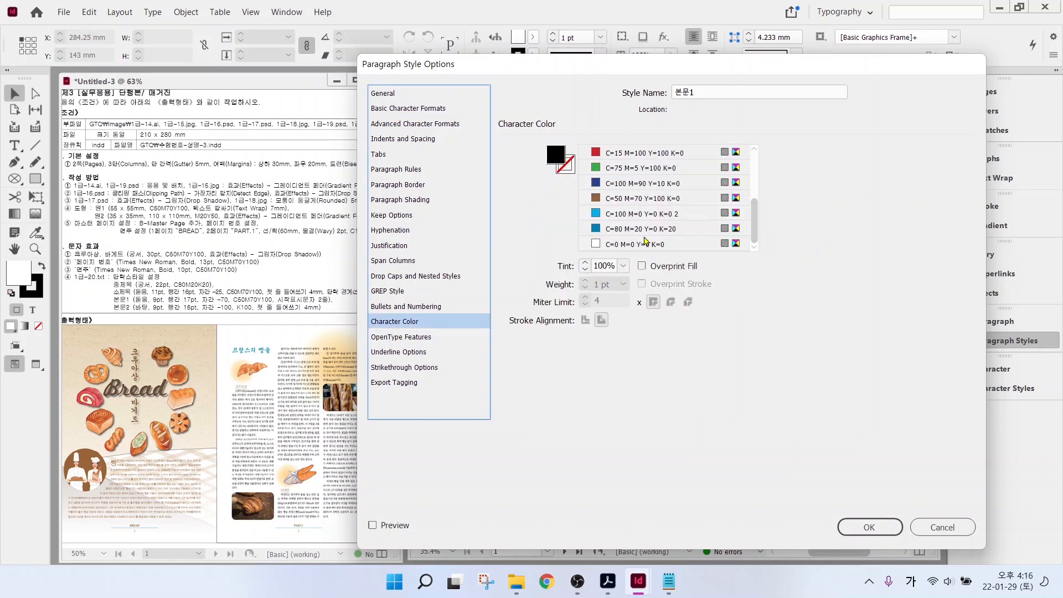
pyautogui.click(628, 199)
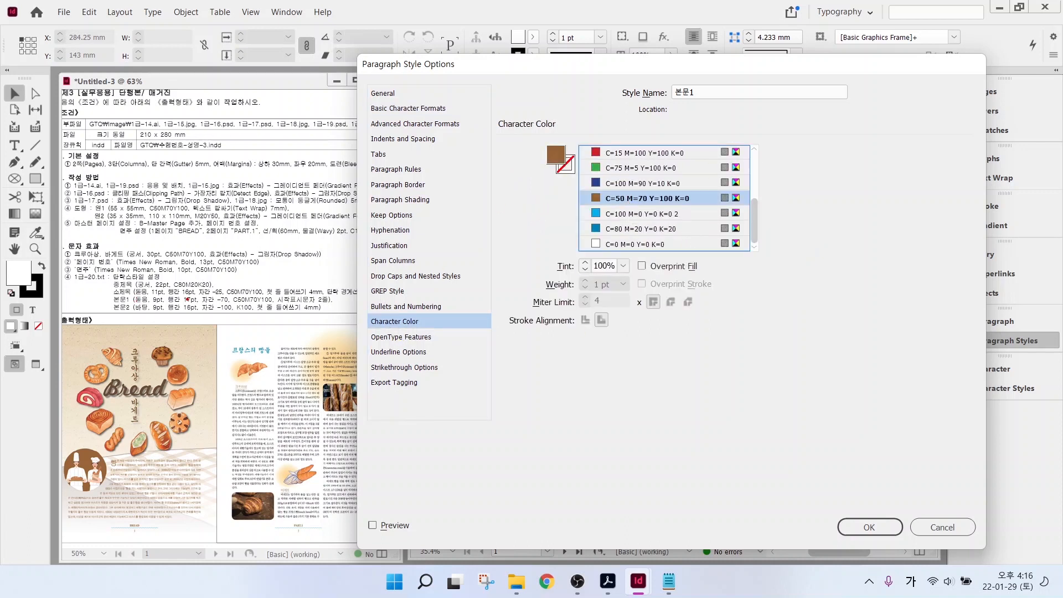
pyautogui.moveTo(282, 305)
pyautogui.mouseDown()
pyautogui.moveTo(339, 309)
pyautogui.moveTo(354, 264)
pyautogui.mouseUp()
pyautogui.moveTo(124, 472)
pyautogui.mouseDown()
pyautogui.moveTo(95, 463)
pyautogui.moveTo(111, 447)
pyautogui.moveTo(128, 455)
pyautogui.moveTo(126, 483)
pyautogui.moveTo(151, 505)
pyautogui.mouseUp()
# - Give 본문1 a 2-line, 1-character drop cap and confirm the style
pyautogui.click(410, 276)
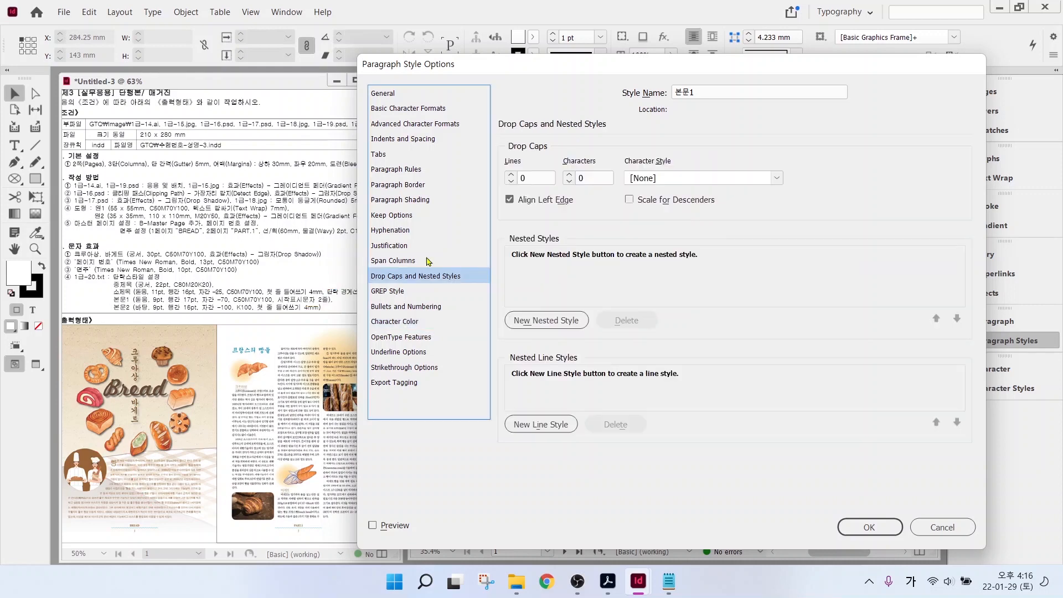
pyautogui.press('ctrl')
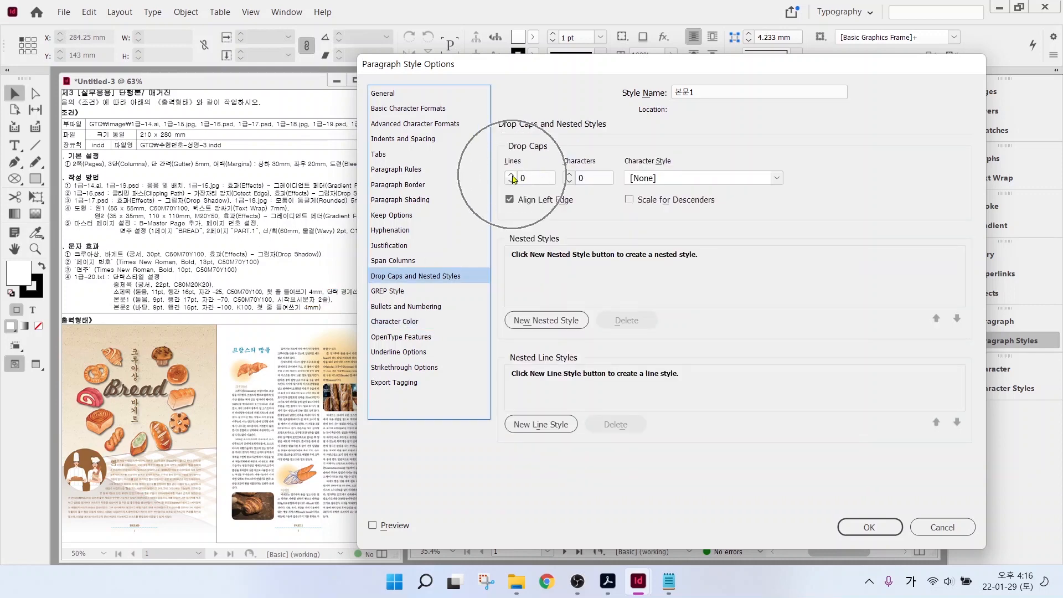
pyautogui.click(512, 176)
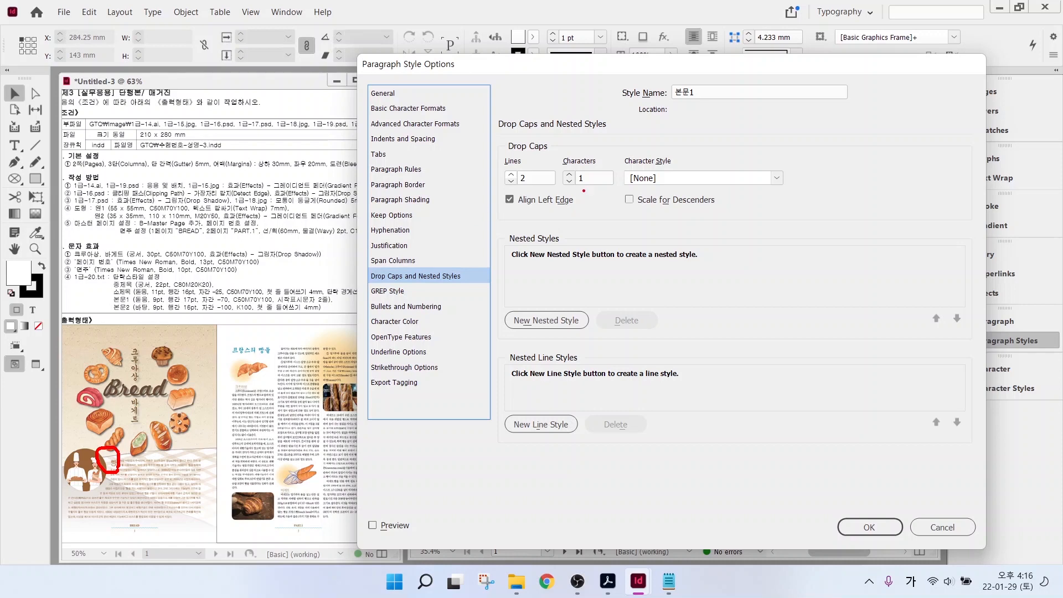
pyautogui.moveTo(586, 172); pyautogui.dragTo(633, 143)
pyautogui.click(869, 527)
pyautogui.click(907, 516)
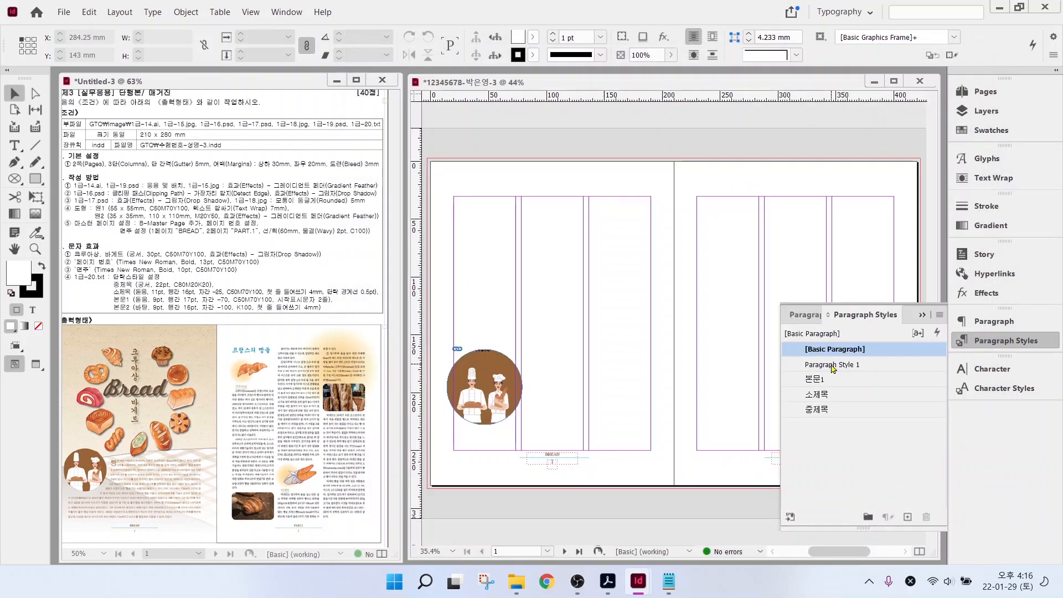
# - Name the new style 본문2 and set Batang 9 pt, 16 pt leading, tracking -100
pyautogui.doubleClick(833, 365)
pyautogui.write('본문2')
pyautogui.click(446, 109)
pyautogui.click(693, 152)
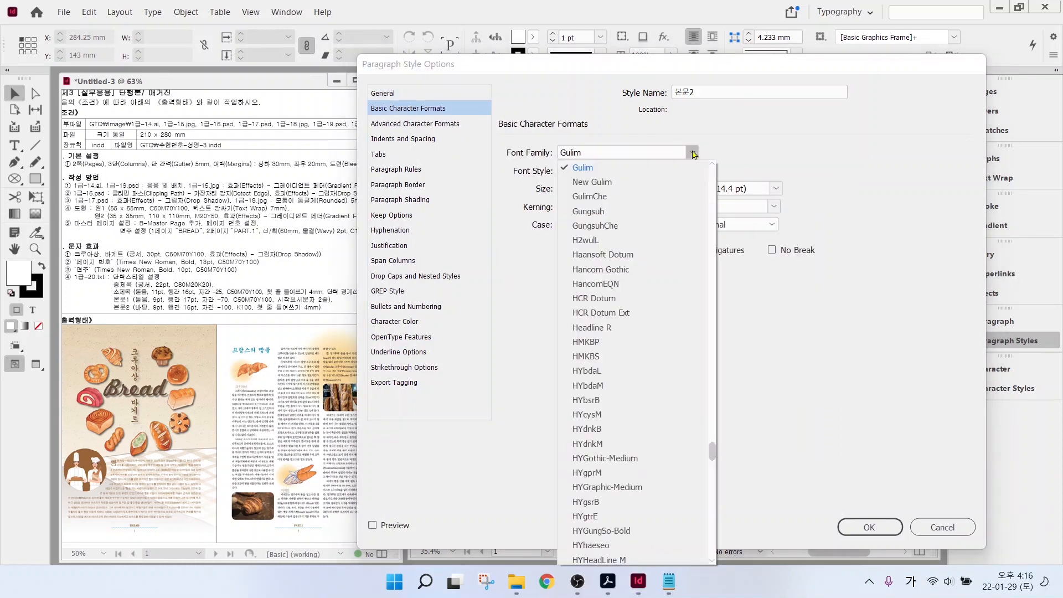
pyautogui.scroll(5, 691, 207)
pyautogui.click(581, 194)
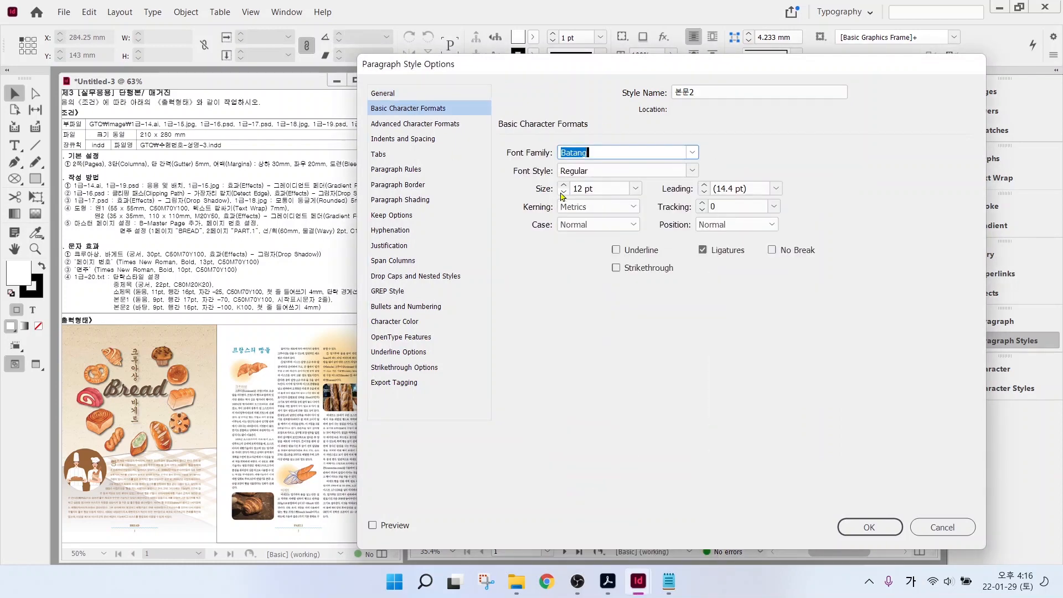
pyautogui.click(564, 192)
pyautogui.click(564, 192)
pyautogui.click(564, 192)
pyautogui.click(776, 188)
pyautogui.click(741, 317)
pyautogui.click(704, 185)
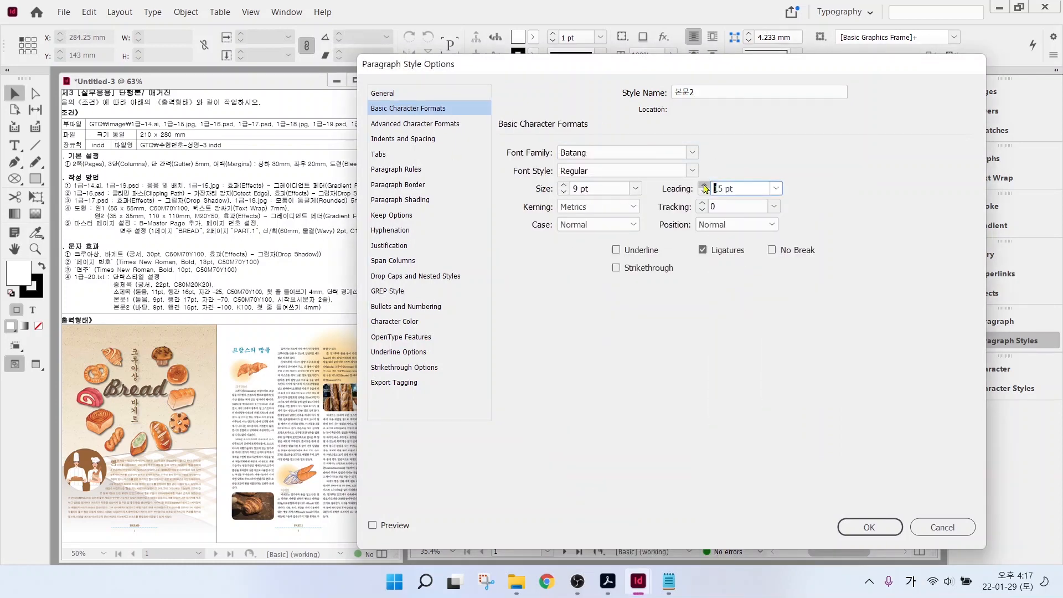
pyautogui.click(705, 186)
pyautogui.click(774, 207)
pyautogui.click(753, 221)
# - Confirm 본문2, reselect [Basic Paragraph], and collapse the Paragraph Styles panel
pyautogui.click(446, 140)
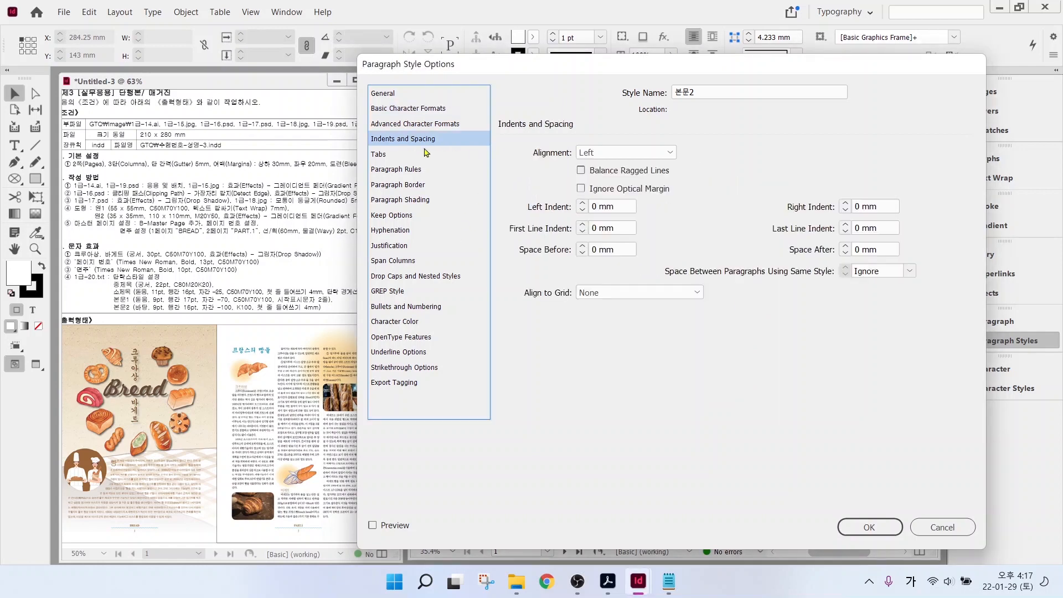
pyautogui.click(882, 524)
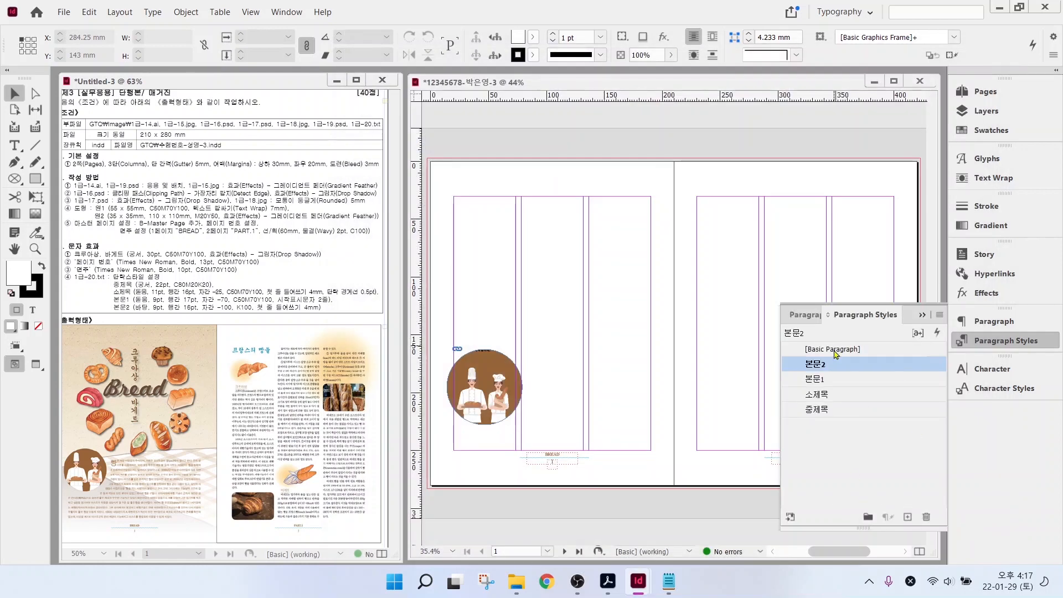
pyautogui.click(836, 352)
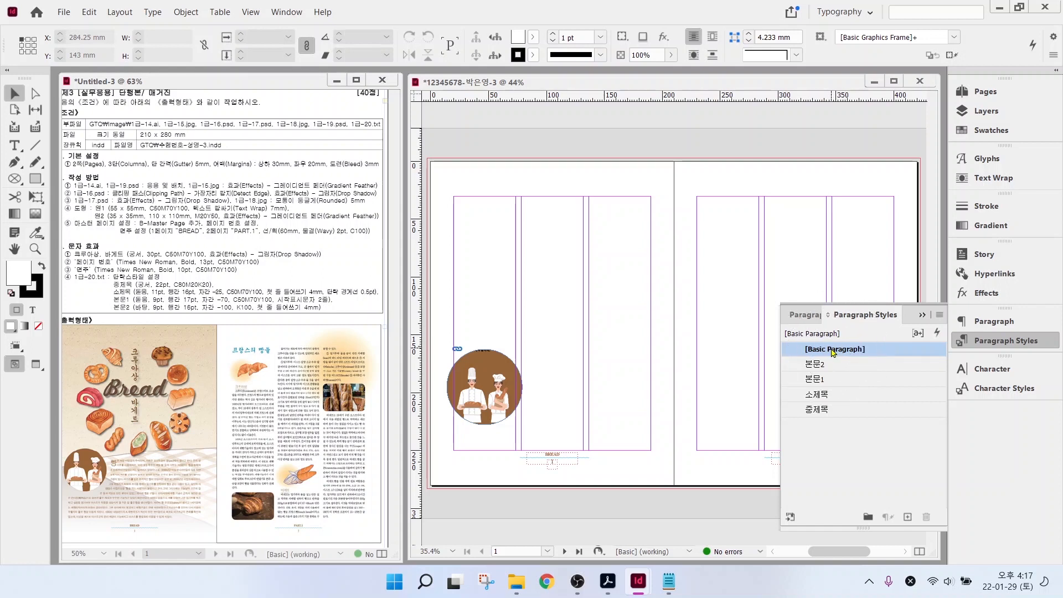
pyautogui.click(1012, 342)
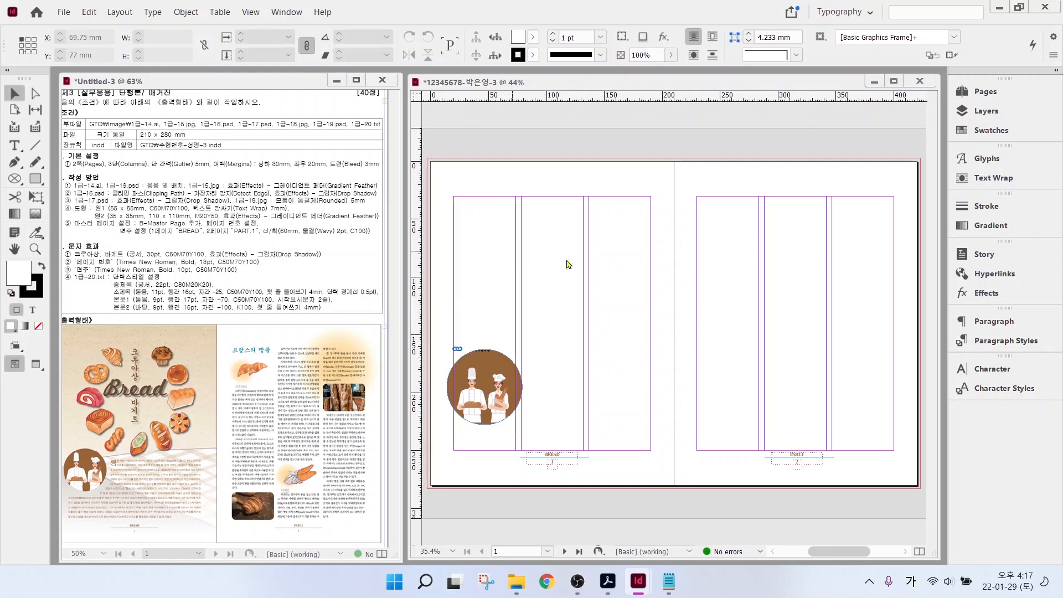
# - Place 1급-15.jpg across the left page and send it behind everything
pyautogui.hotkey('ctrl', 'd')
pyautogui.scroll(-3, 648, 249)
pyautogui.doubleClick(802, 235)
pyautogui.moveTo(428, 159); pyautogui.dragTo(670, 486)
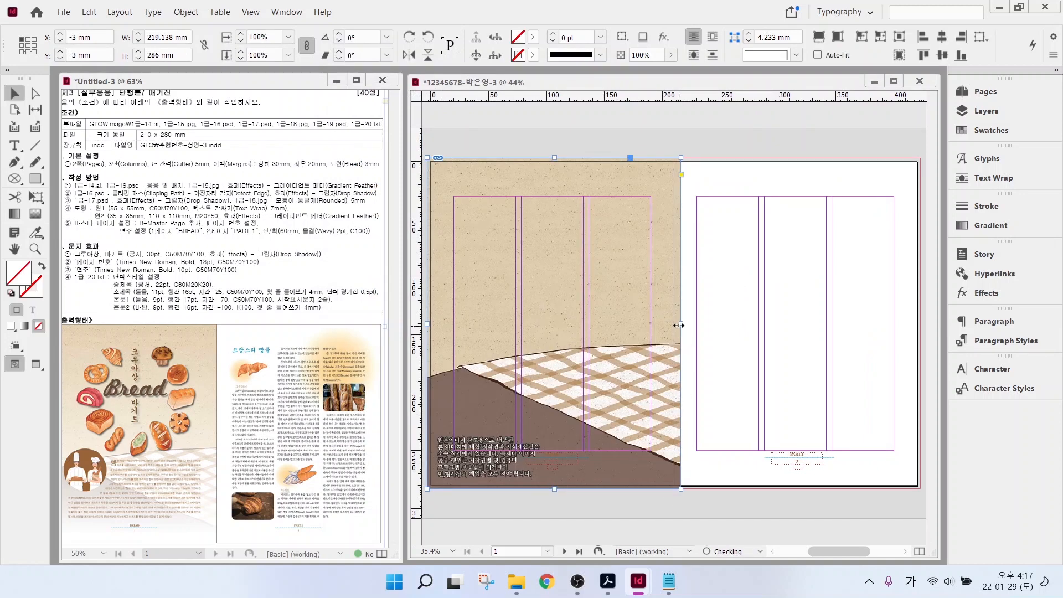
pyautogui.rightClick(599, 383)
pyautogui.moveTo(806, 261)
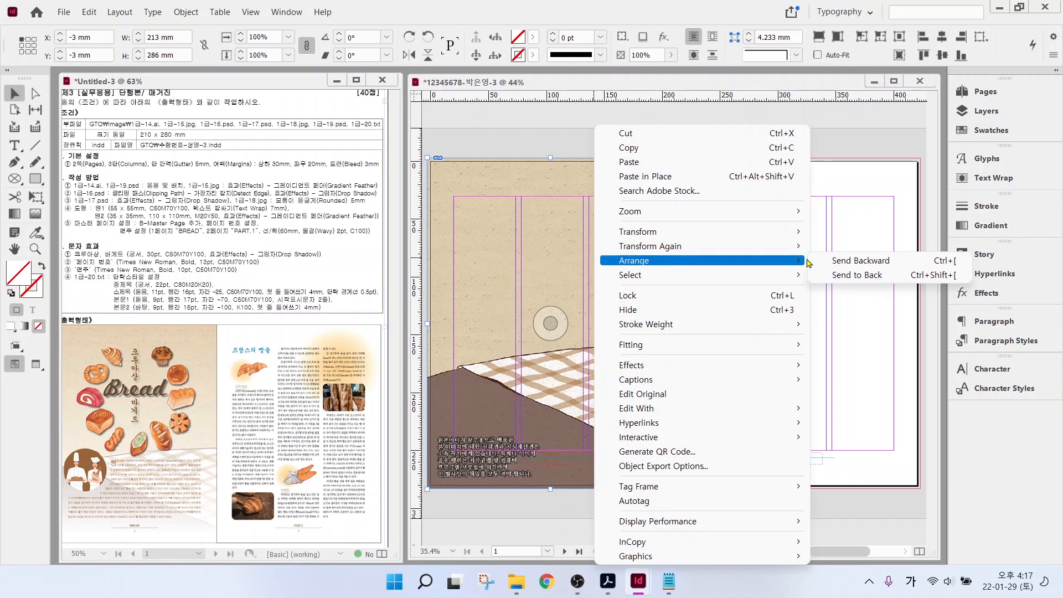
pyautogui.click(872, 279)
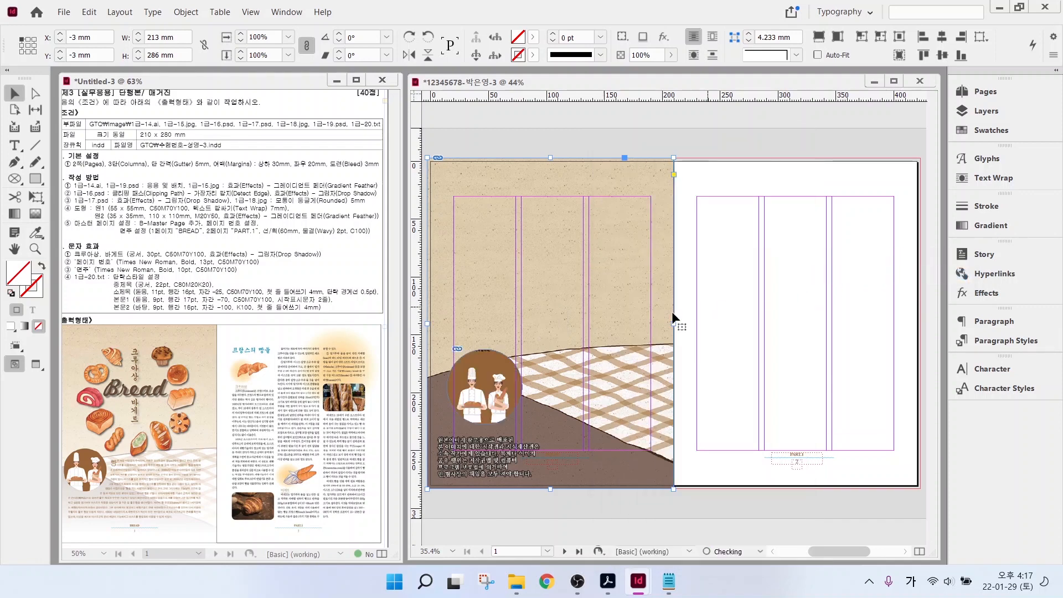
# - Apply a -94° Gradient Feather to the background image and lock it
pyautogui.rightClick(602, 234)
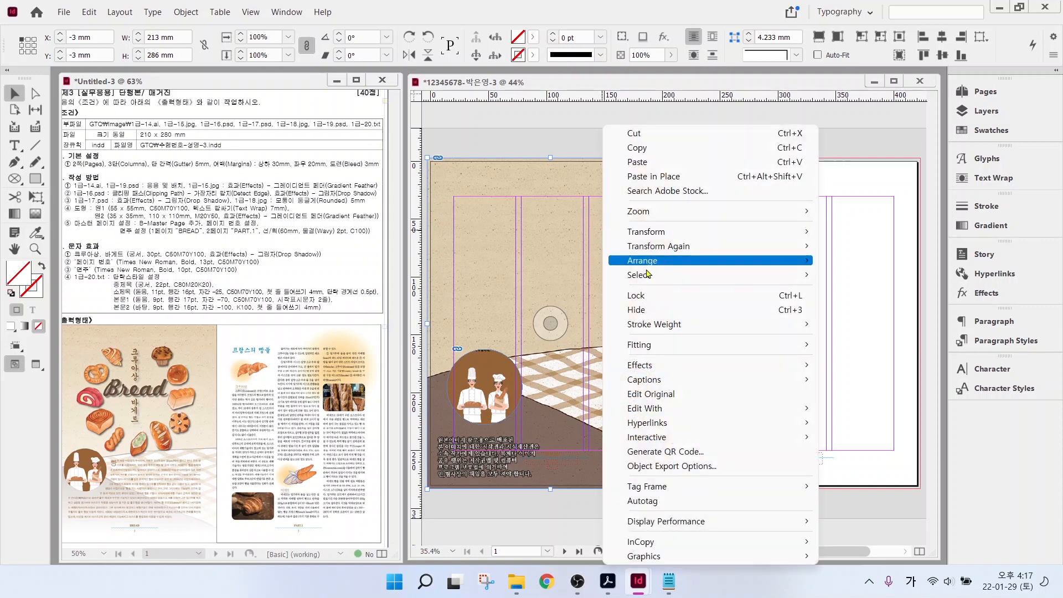
pyautogui.moveTo(647, 369)
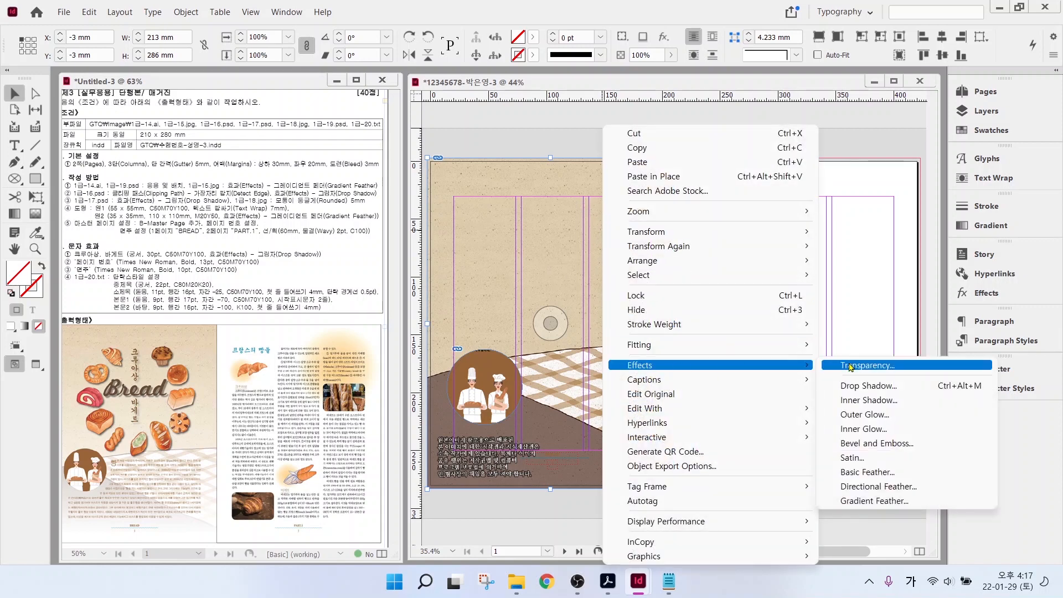
pyautogui.click(858, 504)
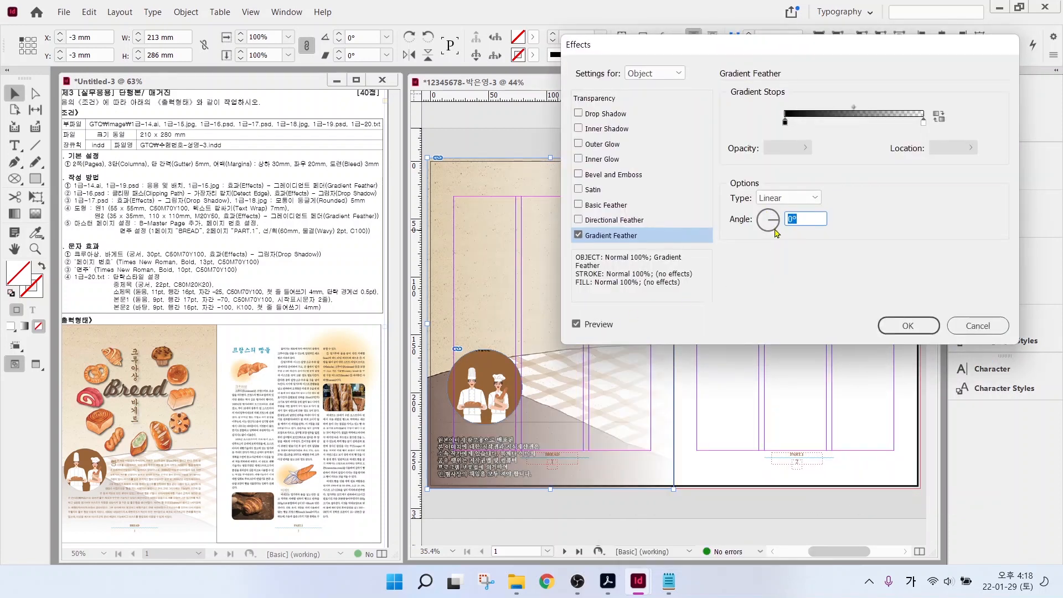
pyautogui.click(770, 231)
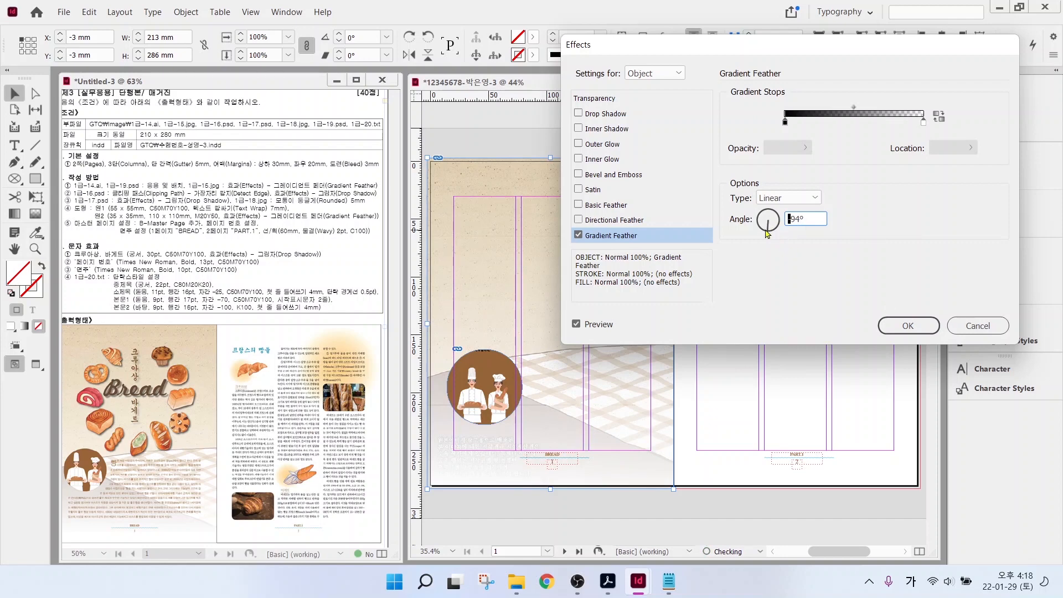
pyautogui.click(908, 326)
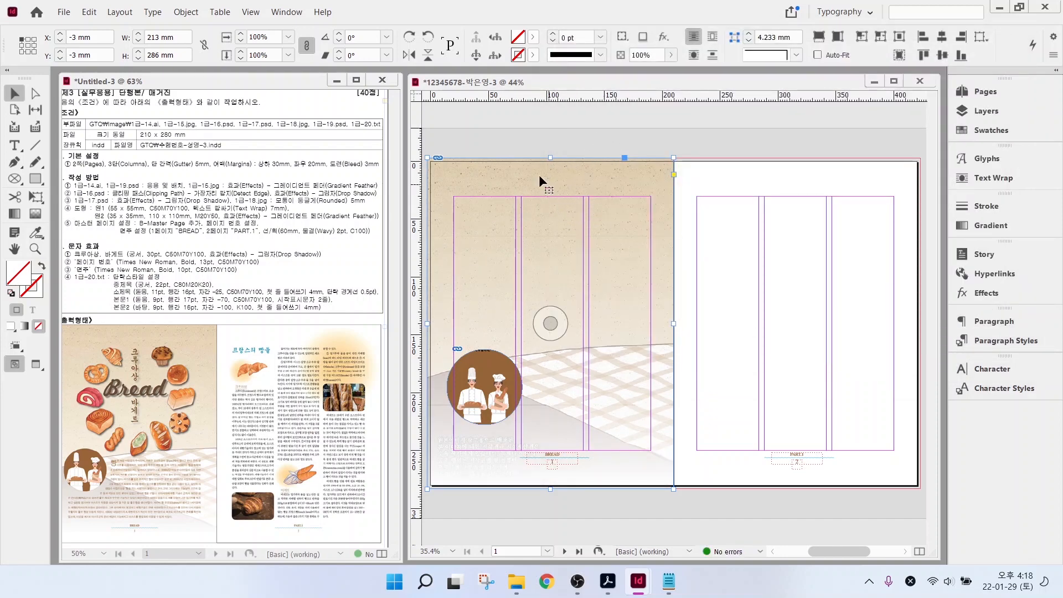
pyautogui.click(186, 11)
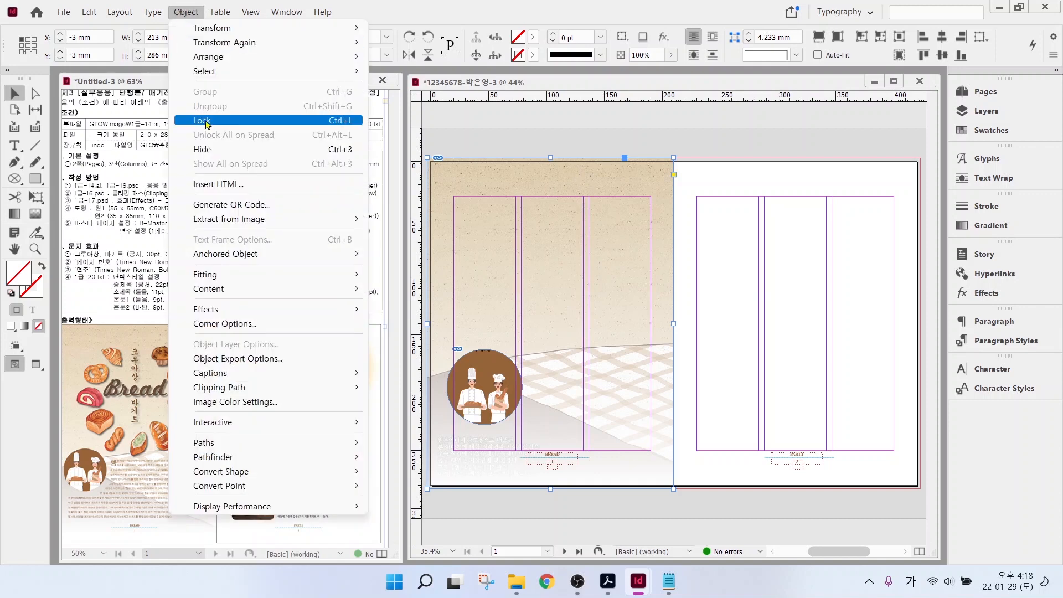
pyautogui.click(206, 122)
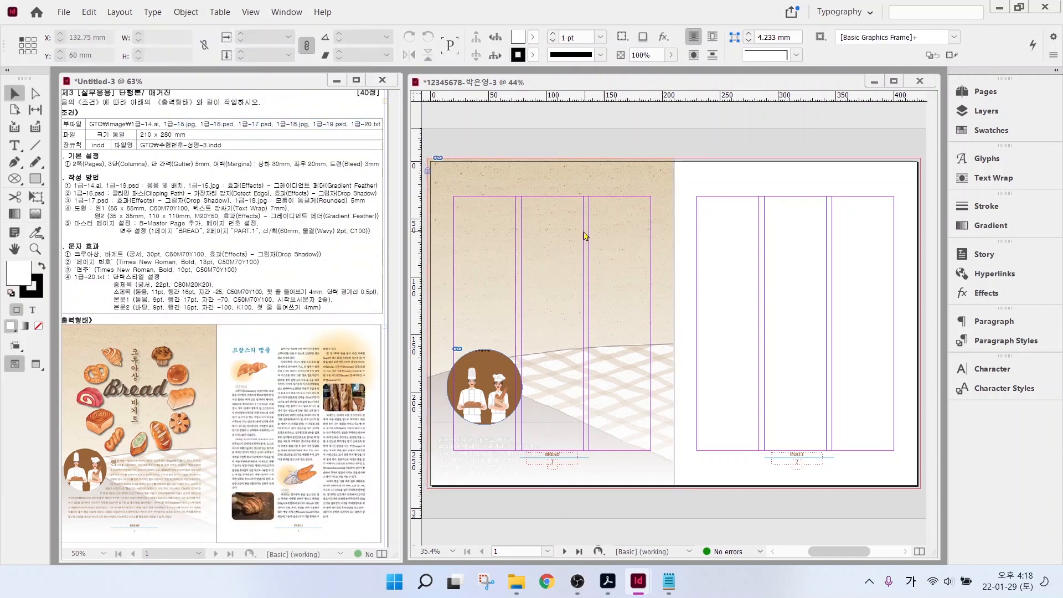
# - Place the 1급-16.psd bread illustration on the left page, nudged slightly up
pyautogui.hotkey('ctrl', 'd')
pyautogui.scroll(-2, 712, 292)
pyautogui.click(498, 310)
pyautogui.click(745, 439)
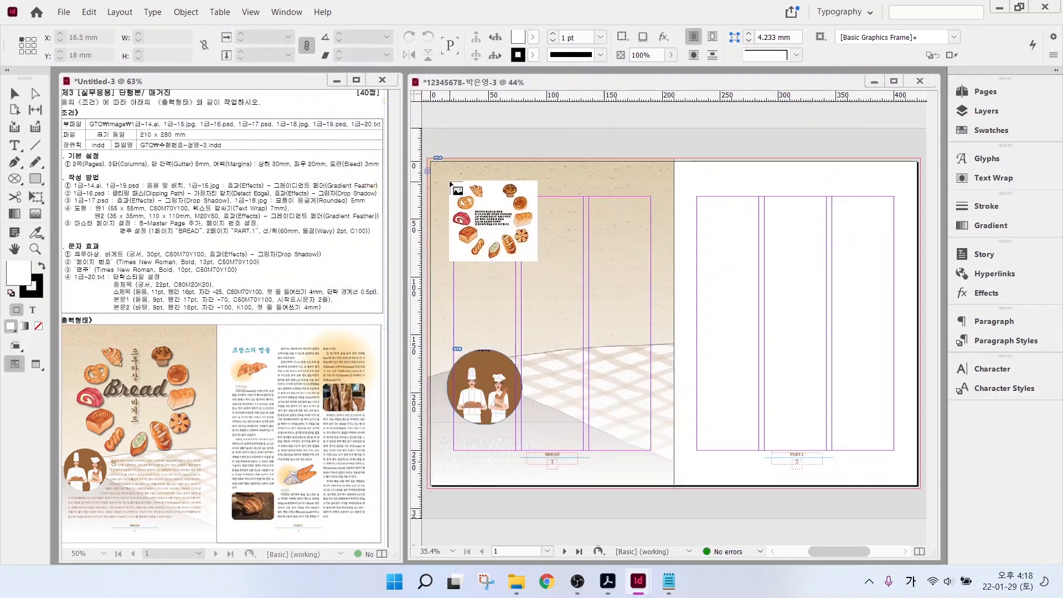
pyautogui.moveTo(456, 197); pyautogui.dragTo(651, 375)
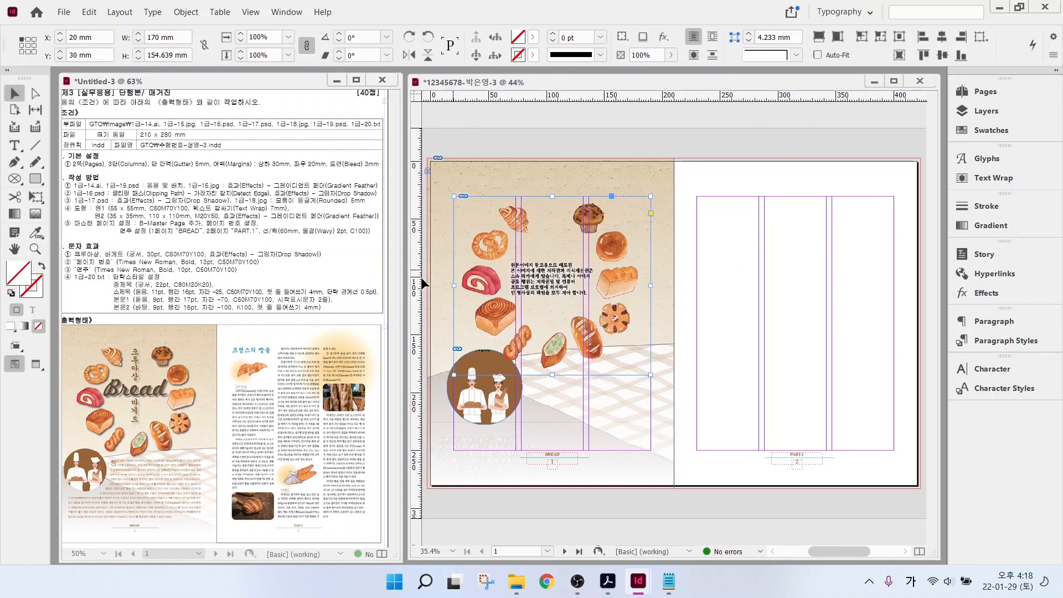
pyautogui.moveTo(597, 218); pyautogui.dragTo(597, 207)
# - Add a drop shadow effect to the bread illustration
pyautogui.rightClick(597, 217)
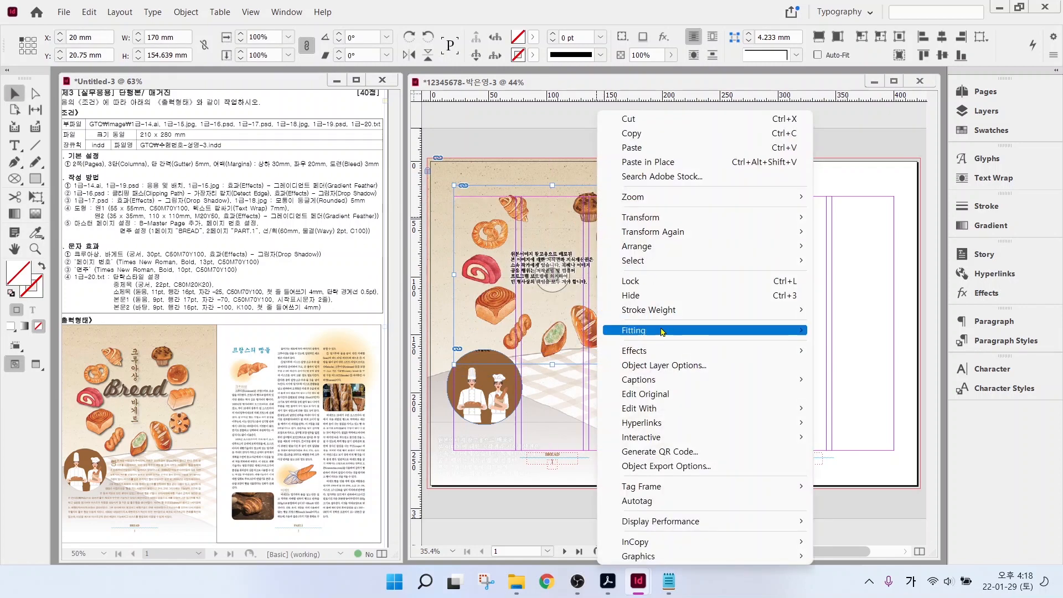
pyautogui.moveTo(651, 352)
pyautogui.click(863, 371)
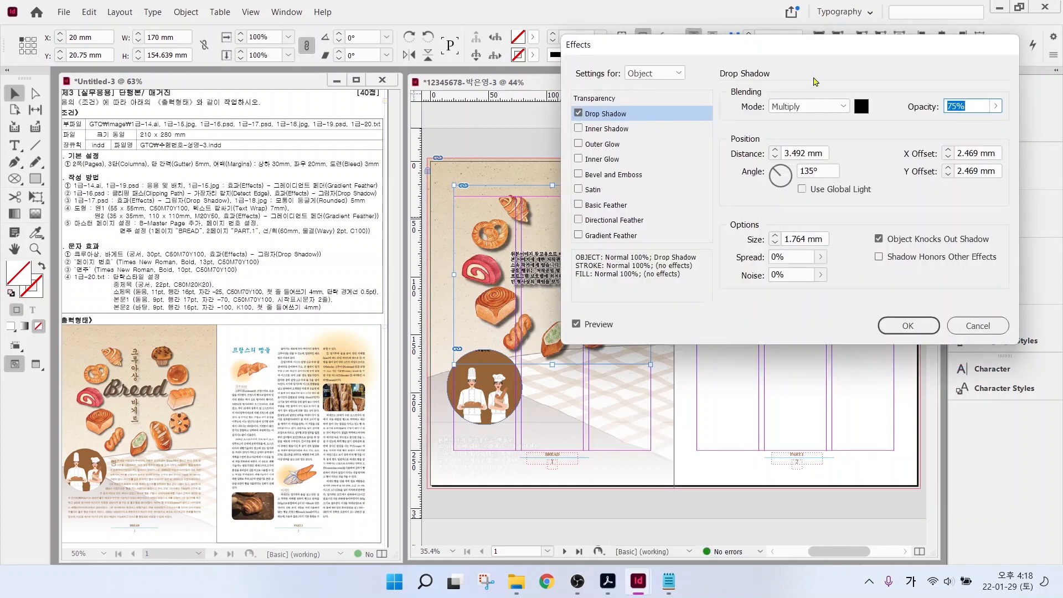
pyautogui.click(897, 323)
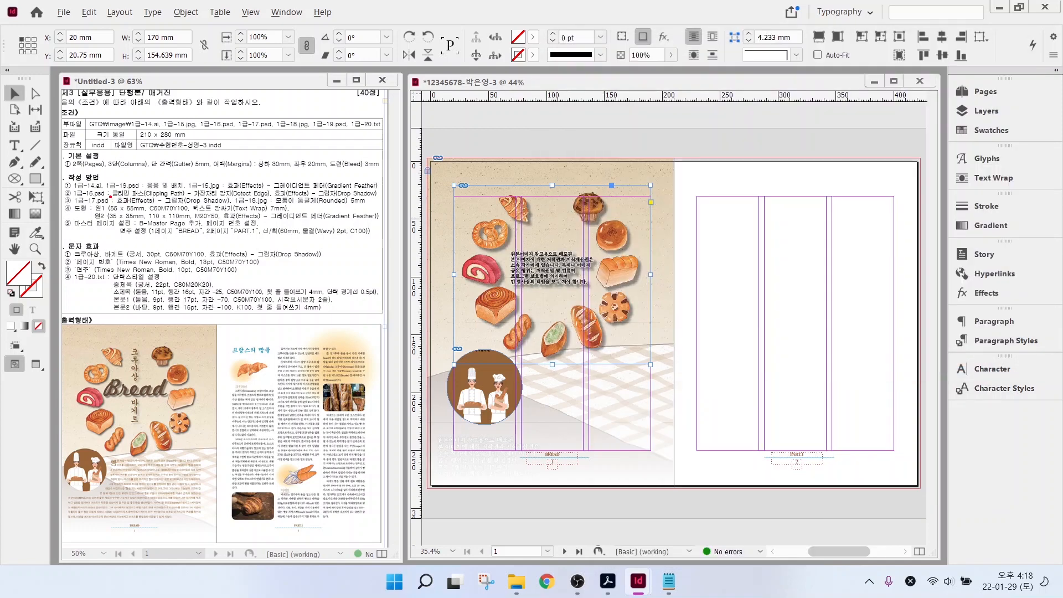
pyautogui.moveTo(109, 198); pyautogui.dragTo(371, 199)
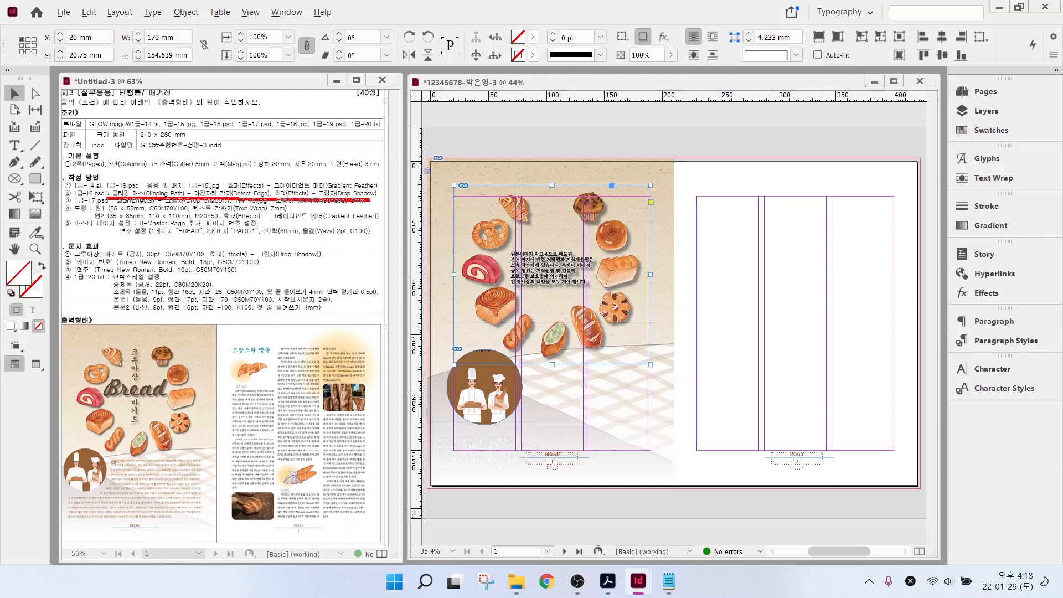
pyautogui.press('Escape')
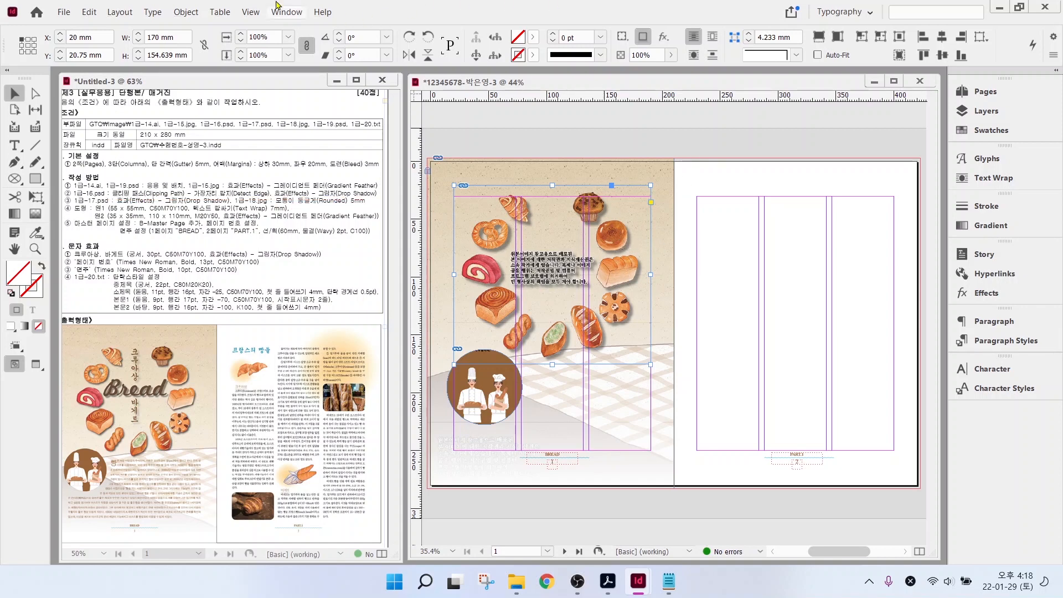
# - Give the illustration a Detect Edges clipping path
pyautogui.click(186, 12)
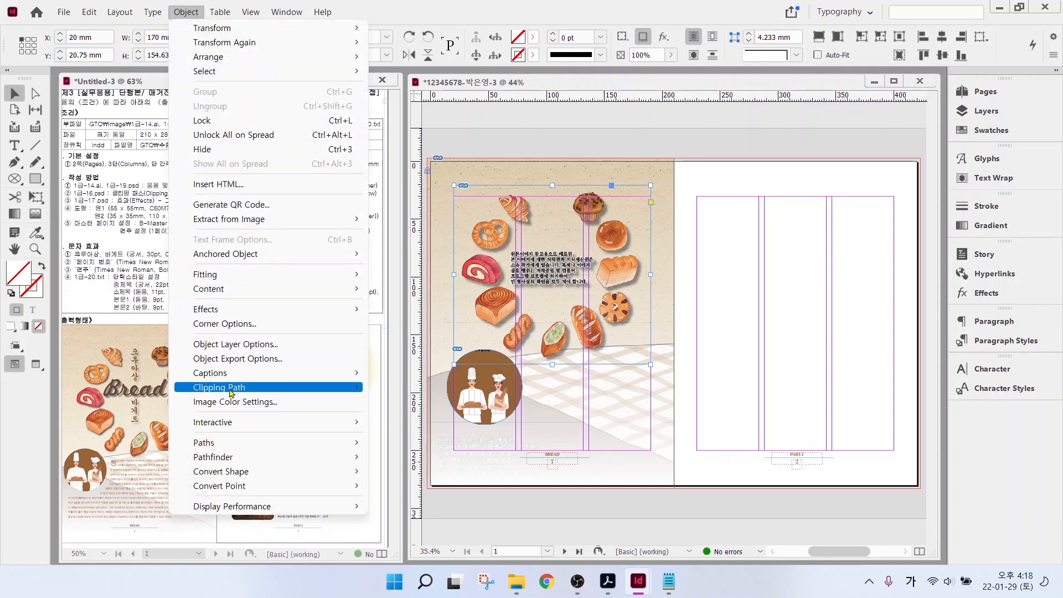
pyautogui.moveTo(227, 392)
pyautogui.click(408, 387)
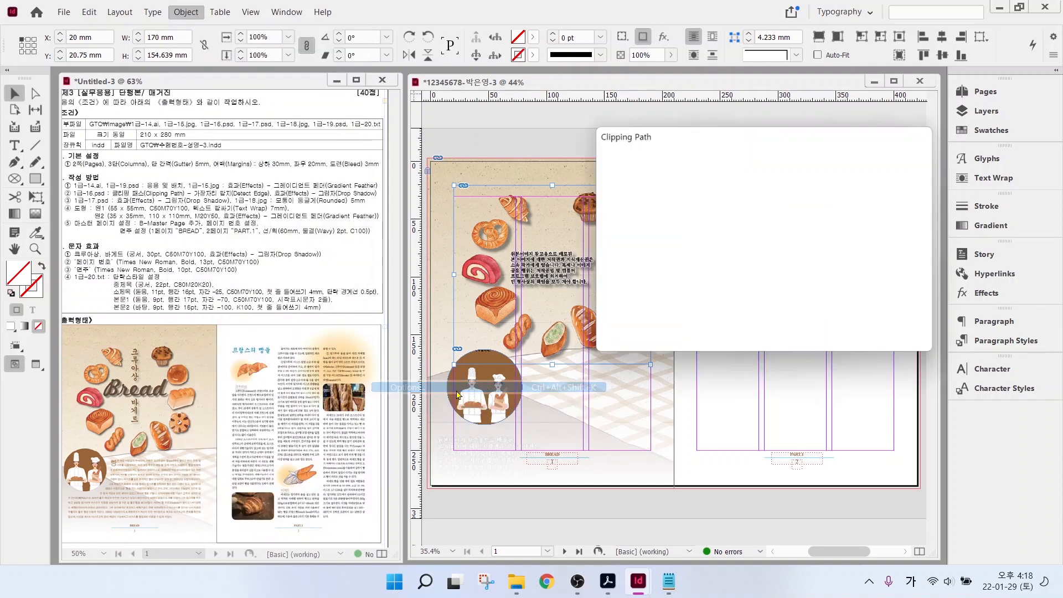
pyautogui.click(720, 163)
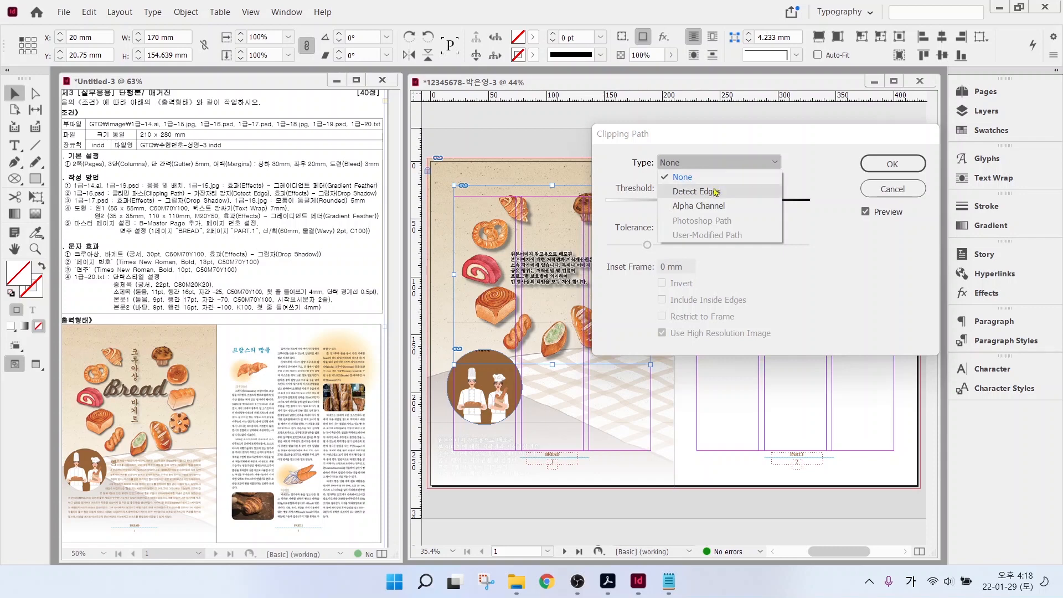
pyautogui.click(715, 192)
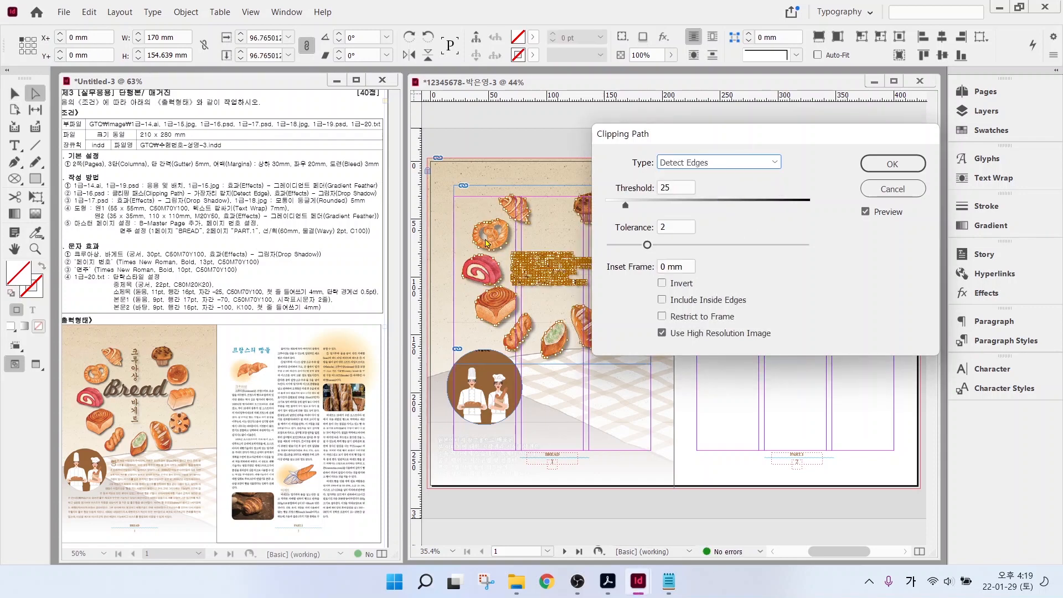
pyautogui.press('Return')
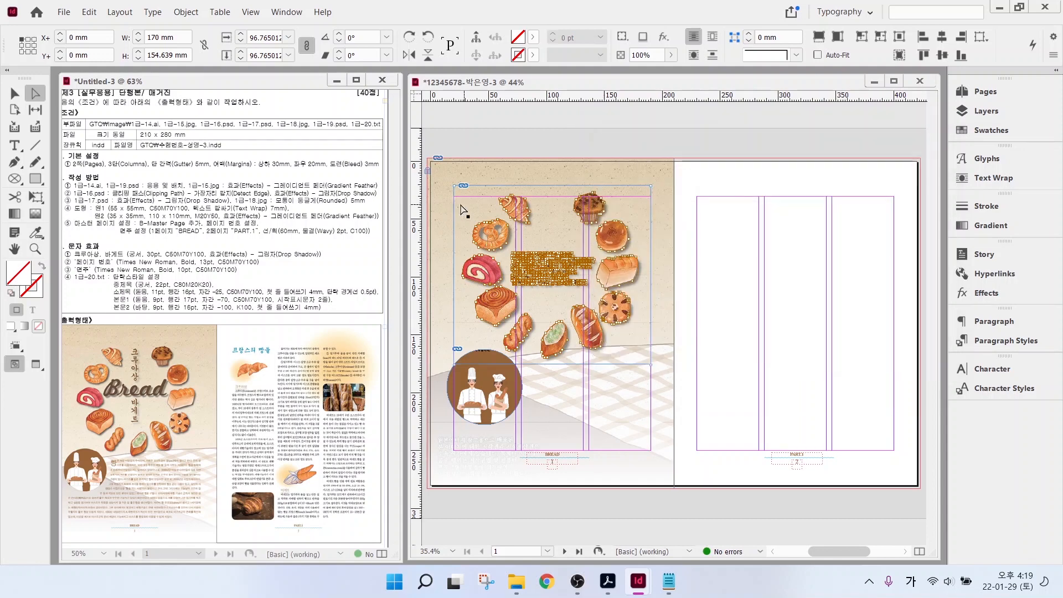
# - Place the 1급-17.psd Bread graphic on the left page and give it a drop shadow
pyautogui.hotkey('ctrl', 'd')
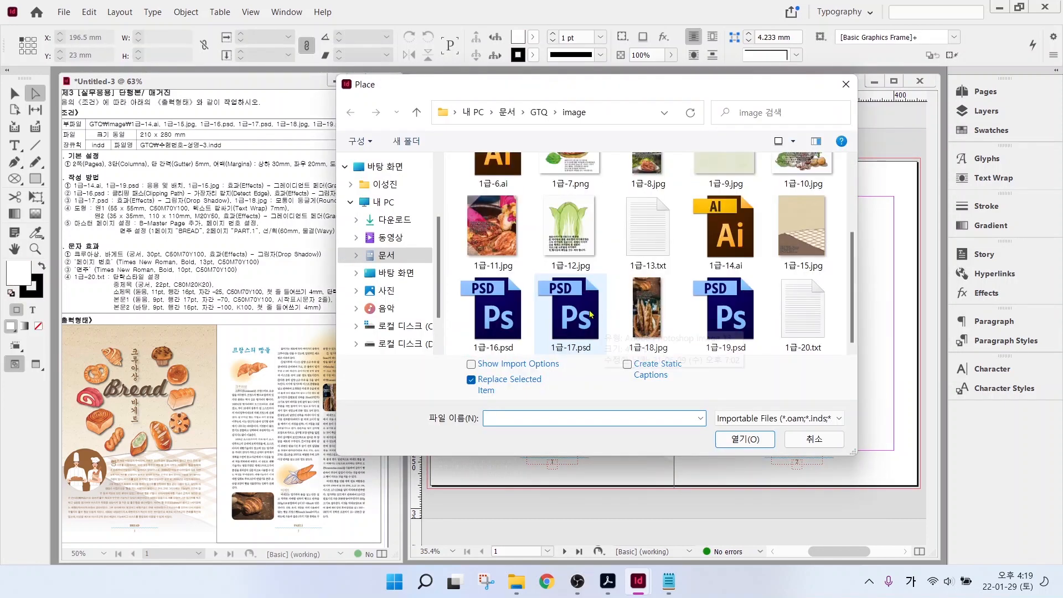
pyautogui.doubleClick(683, 166)
pyautogui.moveTo(499, 242); pyautogui.dragTo(592, 287)
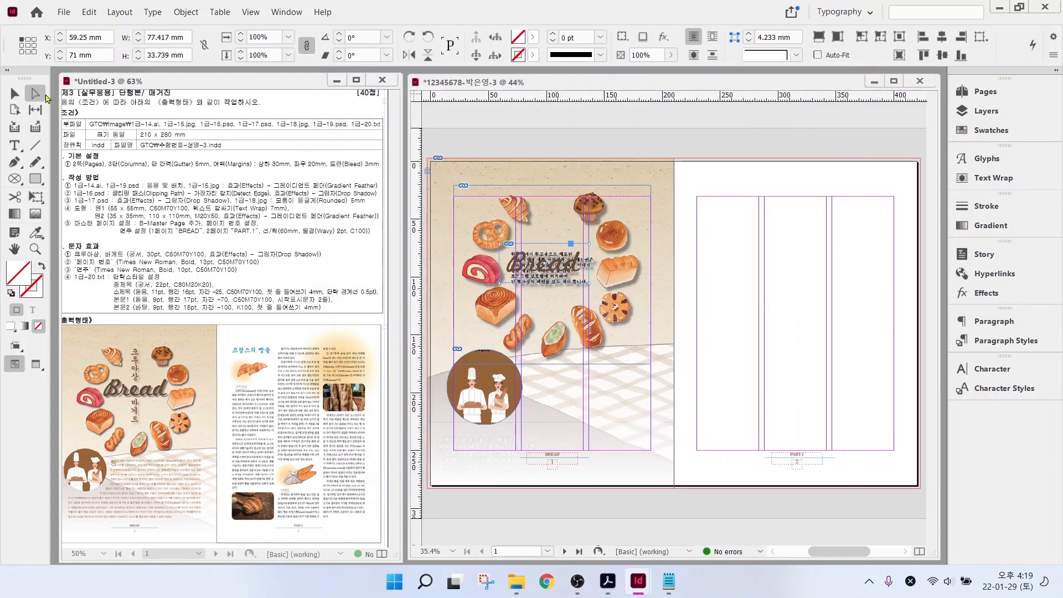
pyautogui.click(539, 271)
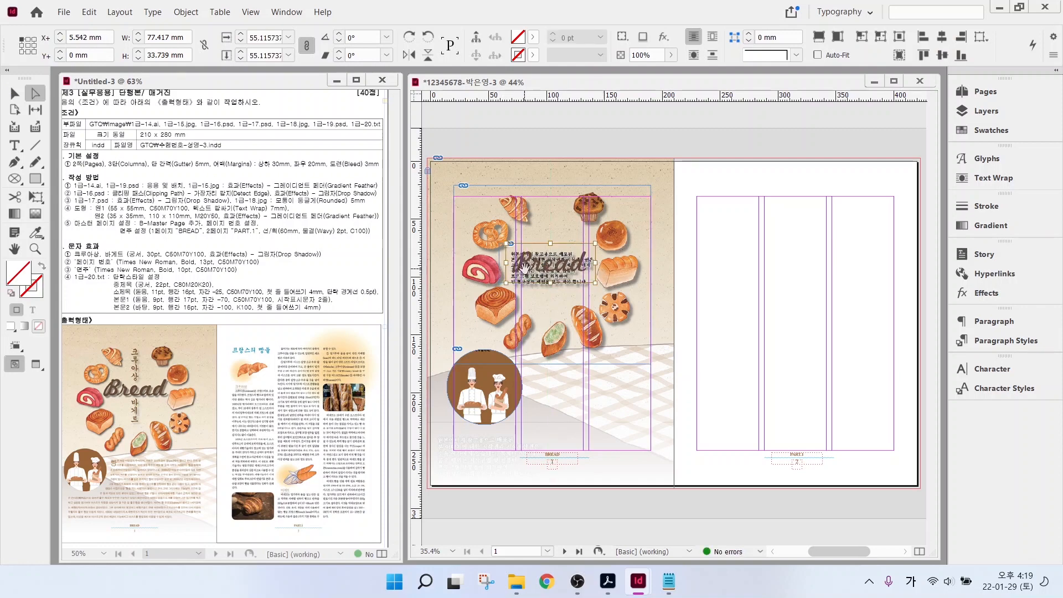
pyautogui.rightClick(524, 270)
pyautogui.moveTo(720, 363)
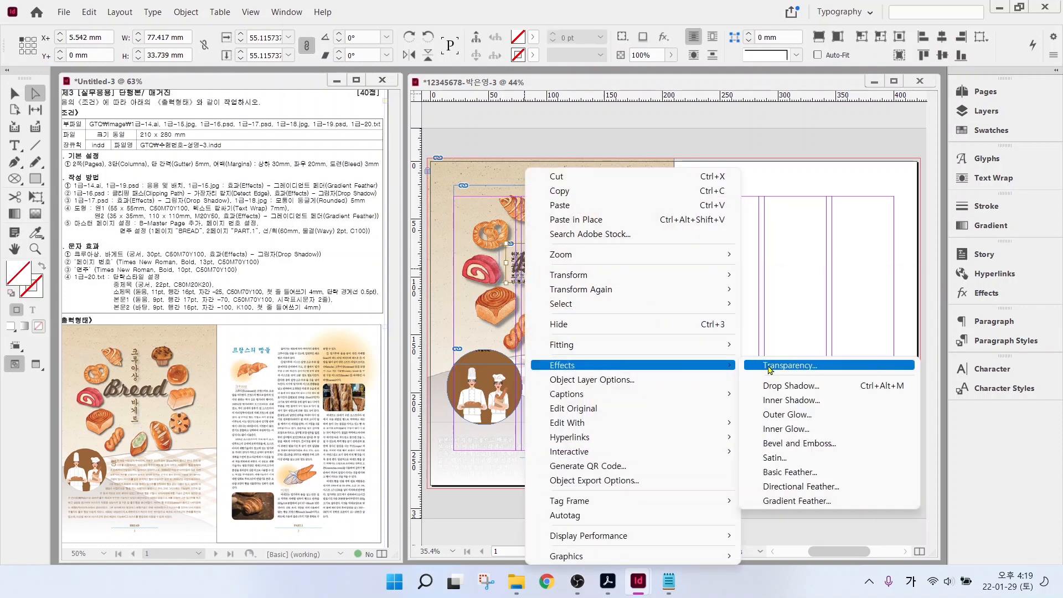
pyautogui.click(810, 387)
pyautogui.press('Return')
pyautogui.click(719, 297)
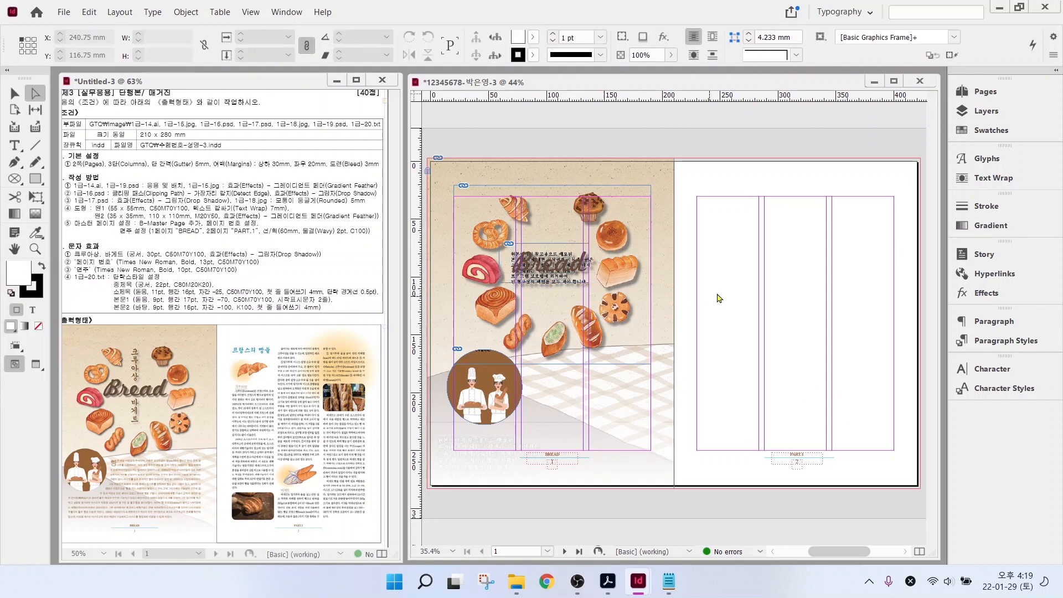
# - Select 1급-18.jpg for placing, check the reference, then cancel the placement
pyautogui.hotkey('ctrl', 'd')
pyautogui.scroll(-3, 715, 327)
pyautogui.click(658, 334)
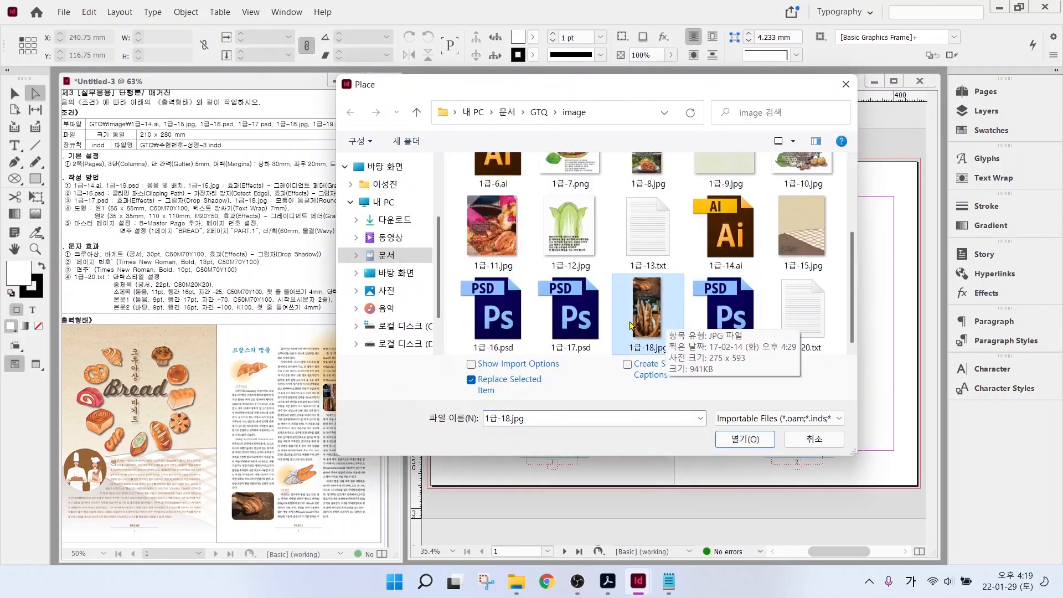
pyautogui.moveTo(580, 89); pyautogui.dragTo(654, 87)
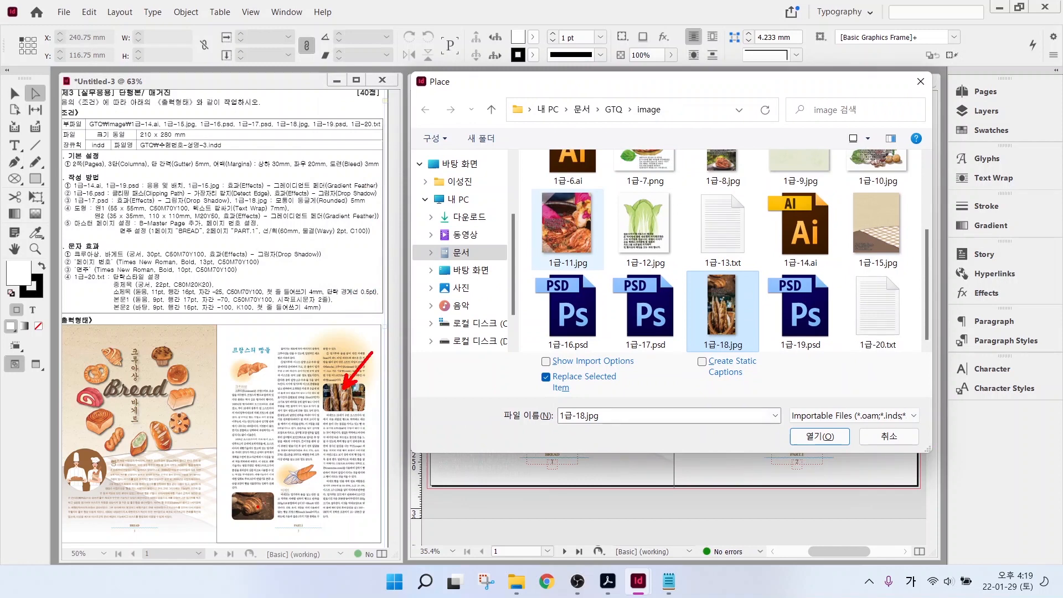
pyautogui.moveTo(158, 449); pyautogui.dragTo(240, 493)
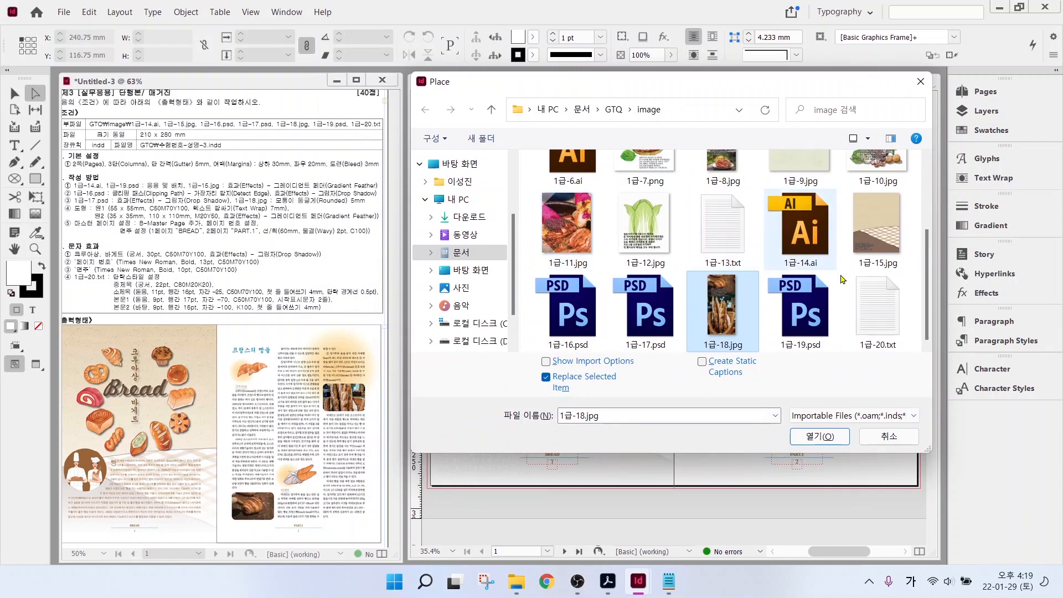
pyautogui.click(889, 437)
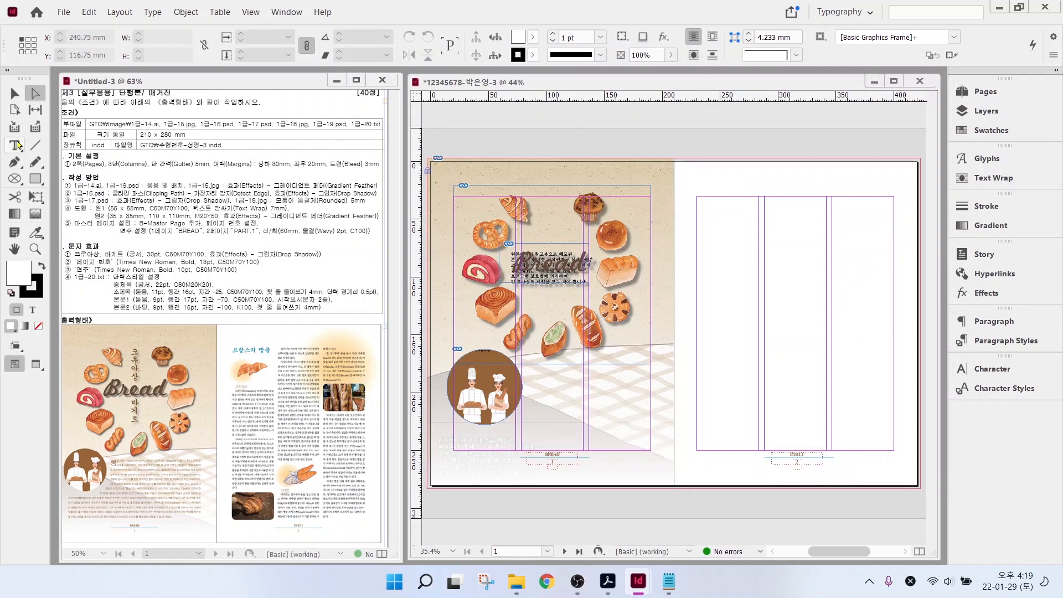
pyautogui.click(15, 179)
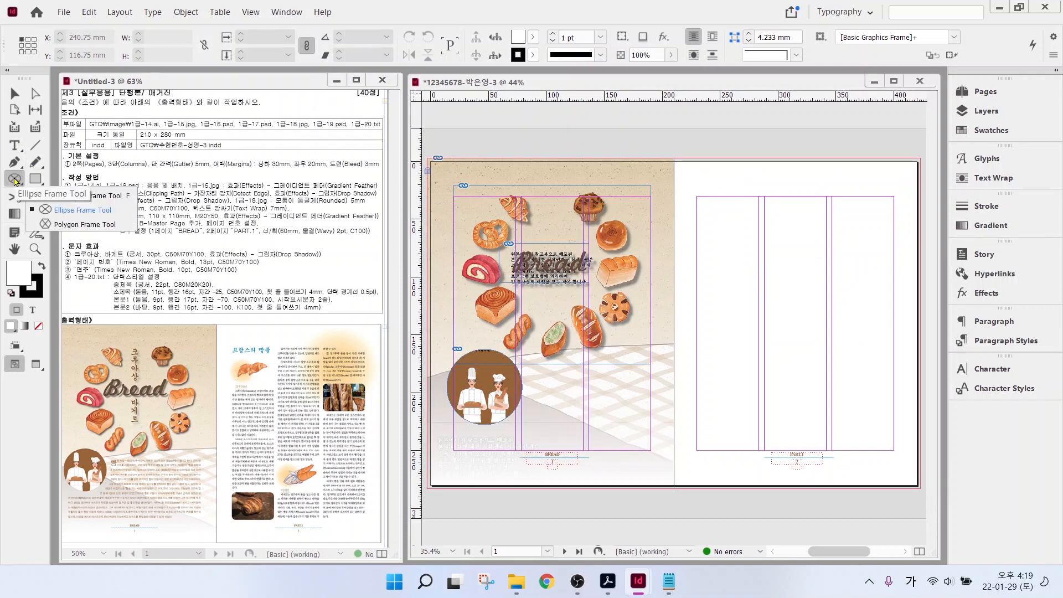
# - Draw a rectangle picture frame at the bottom of the right page's first column
pyautogui.click(77, 195)
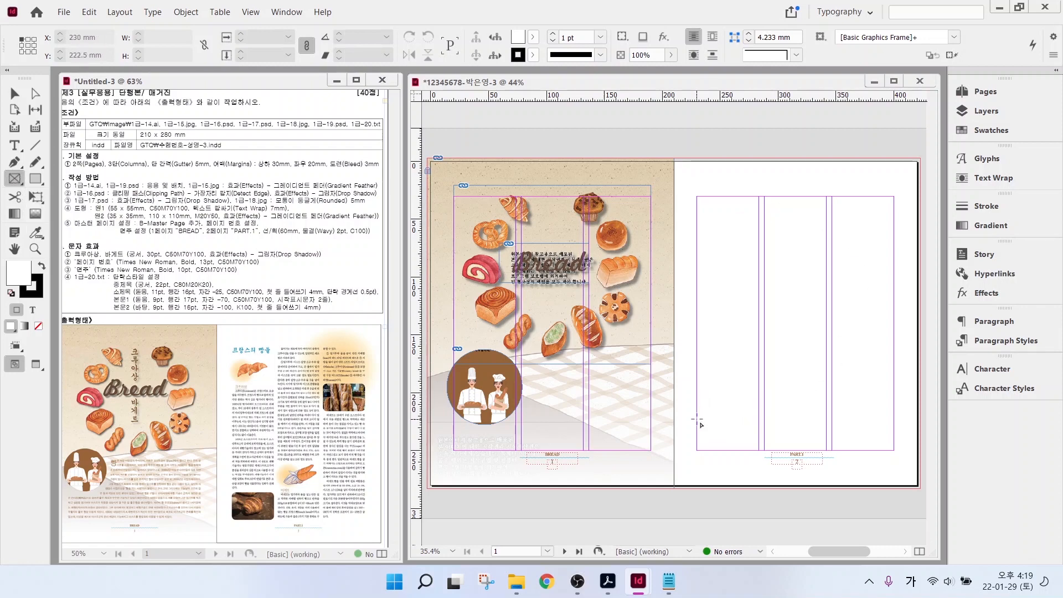
pyautogui.moveTo(697, 420); pyautogui.dragTo(759, 452)
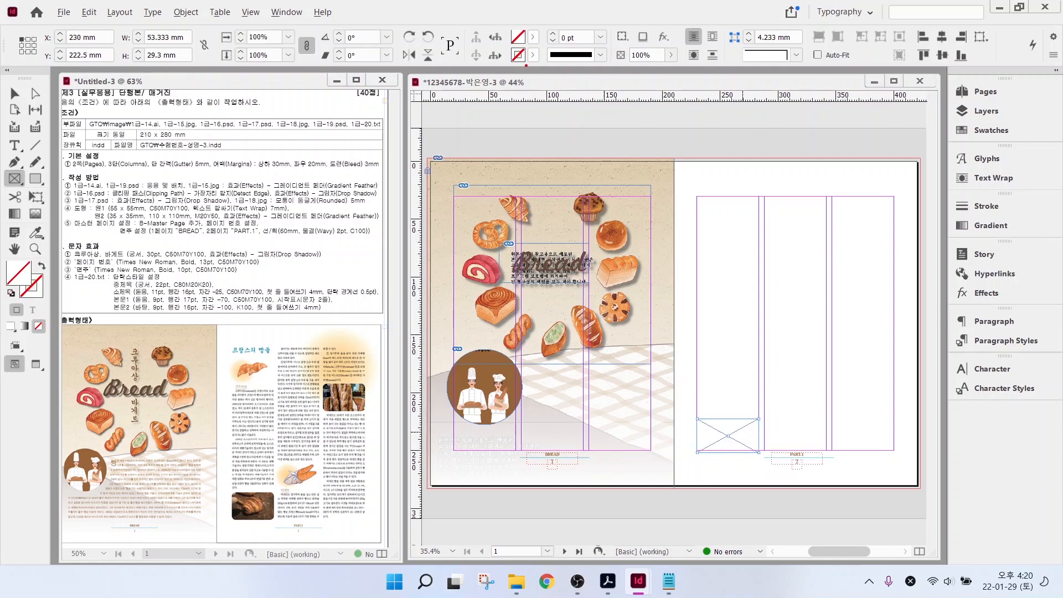
pyautogui.moveTo(274, 202); pyautogui.dragTo(379, 204)
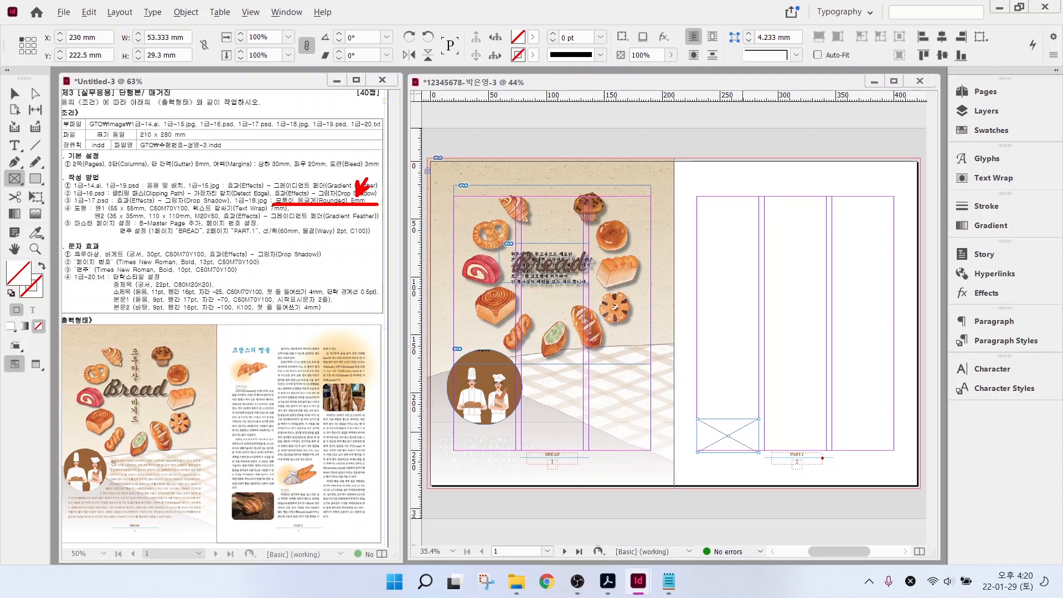
pyautogui.press('Escape')
# - Set the frame's corners to Rounded with a 5 mm corner size
pyautogui.click(14, 96)
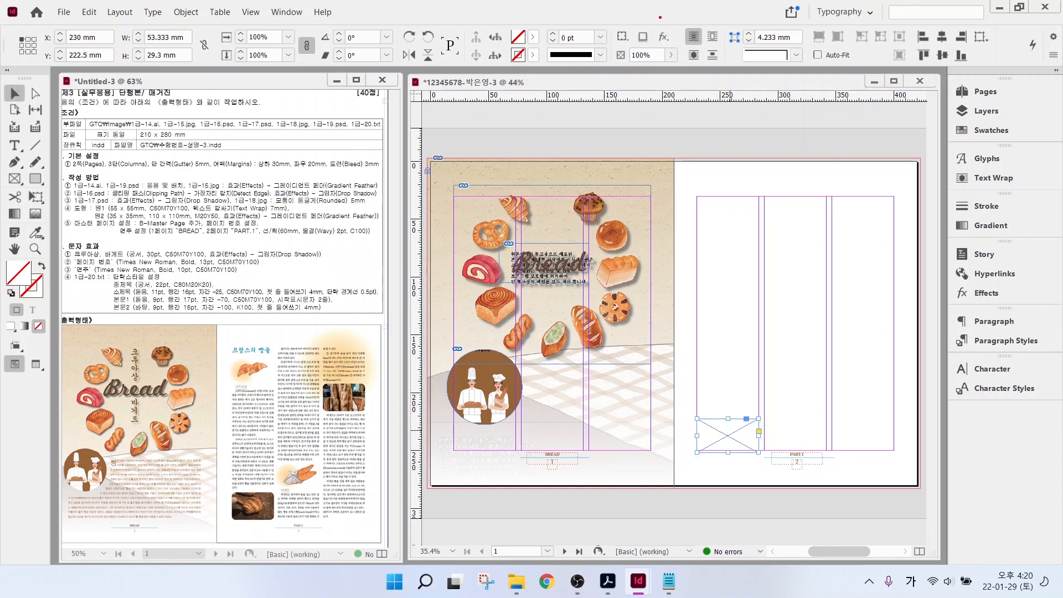
pyautogui.moveTo(690, 12)
pyautogui.mouseDown()
pyautogui.moveTo(826, 73)
pyautogui.moveTo(830, 105)
pyautogui.mouseUp()
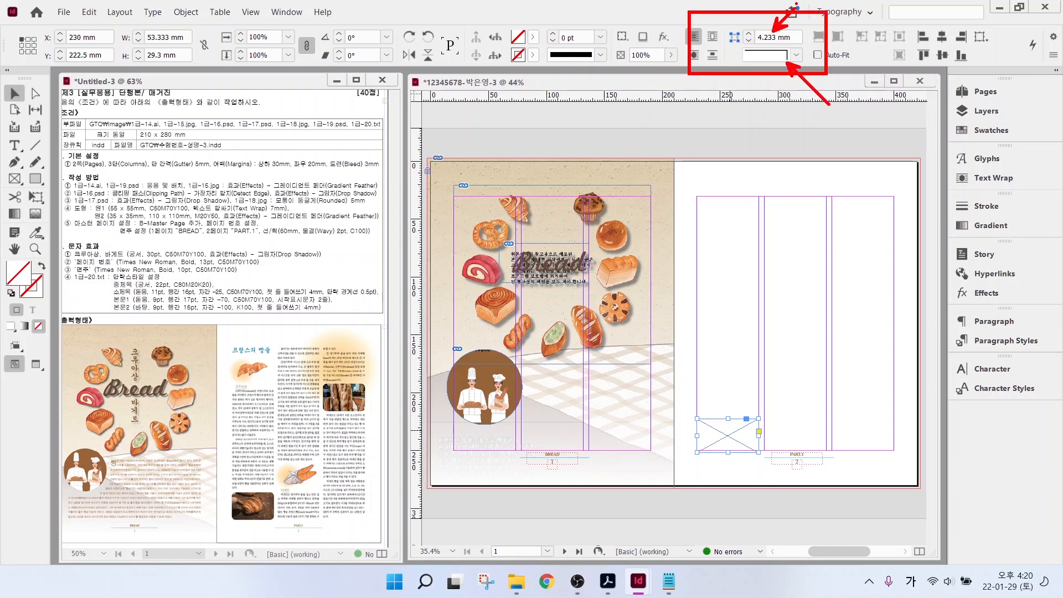
pyautogui.press('Escape')
pyautogui.click(796, 55)
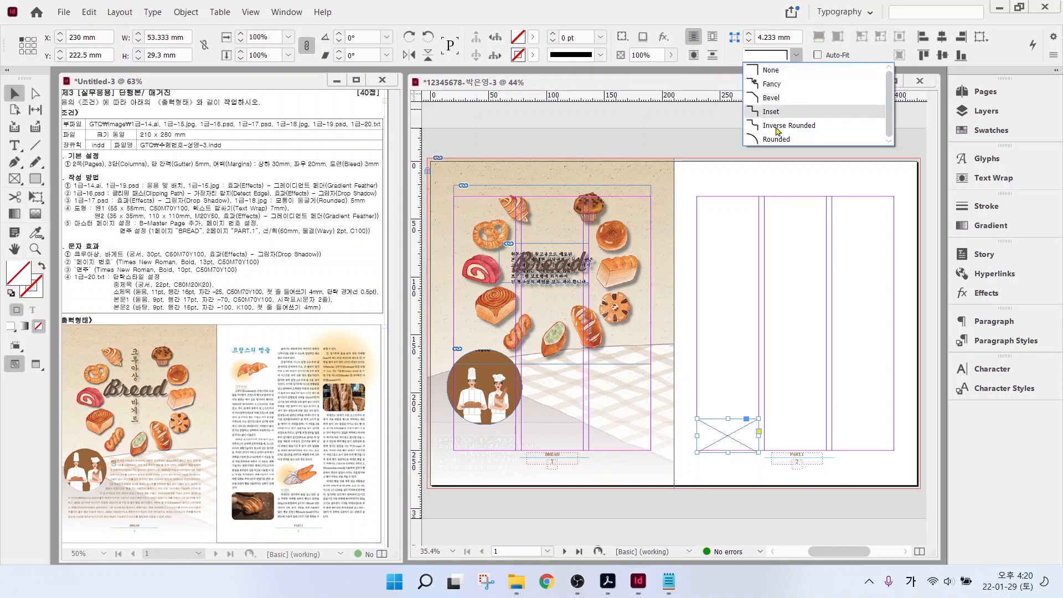
pyautogui.click(773, 136)
pyautogui.click(750, 35)
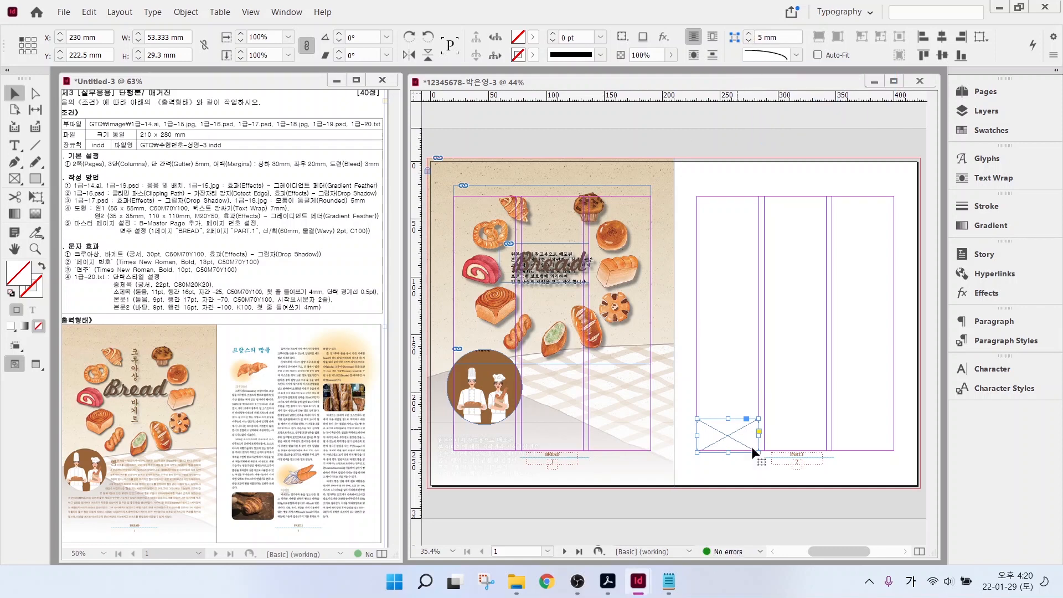
# - Place 1급-18.jpg into the rounded frame
pyautogui.hotkey('ctrl', 'd')
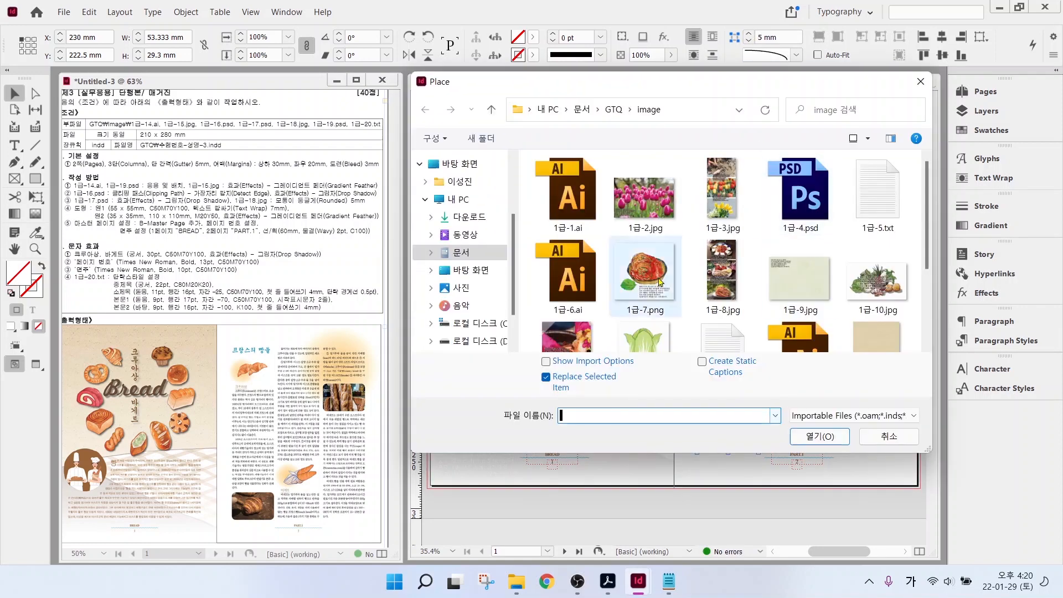
pyautogui.scroll(-2, 734, 328)
pyautogui.click(721, 311)
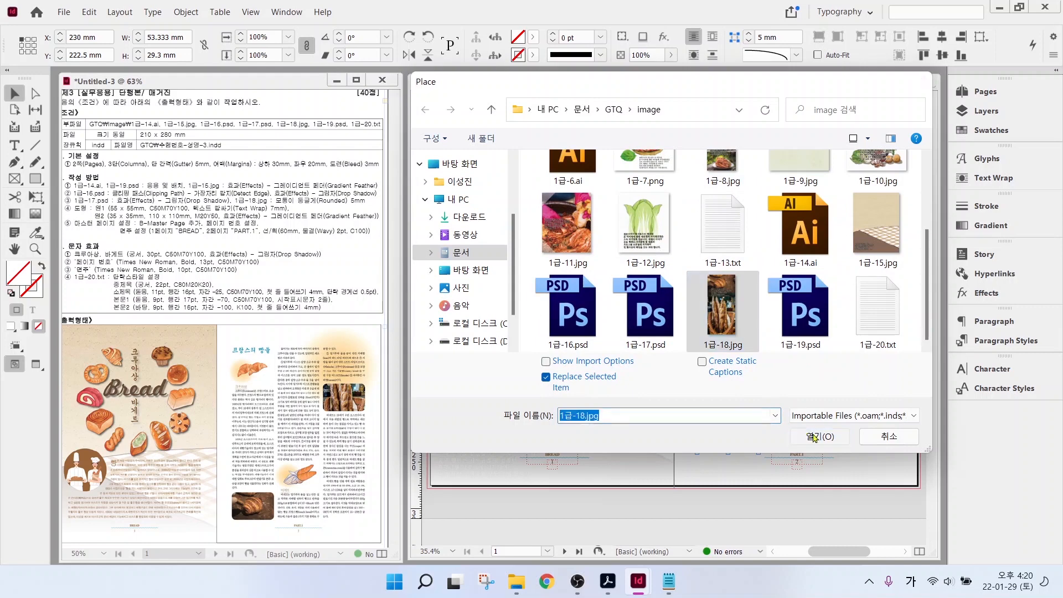
pyautogui.click(820, 436)
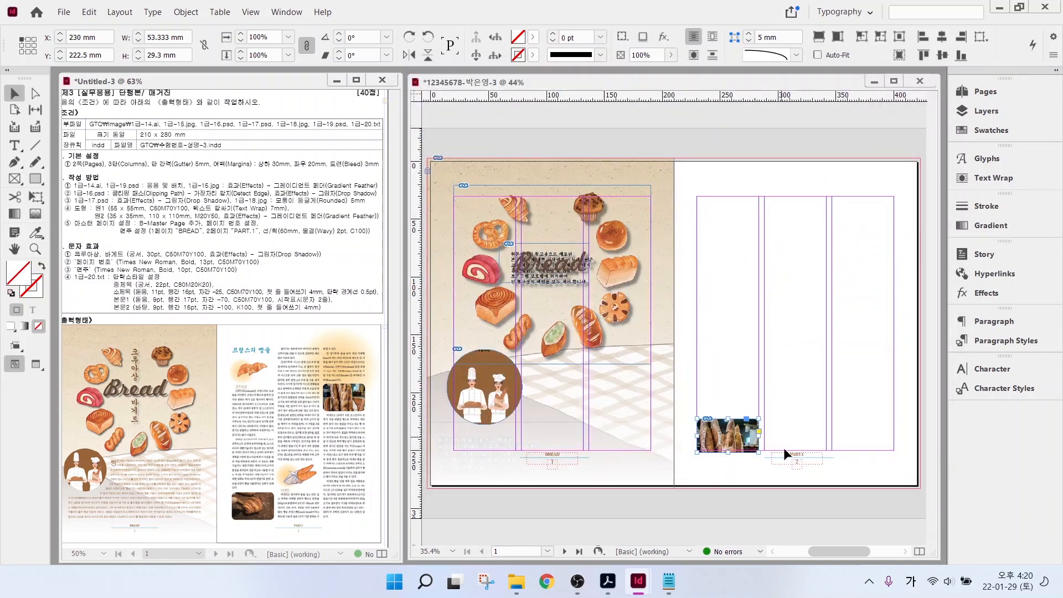
pyautogui.keyDown('alt'); pyautogui.scroll(4, 766, 487); pyautogui.keyUp('alt')
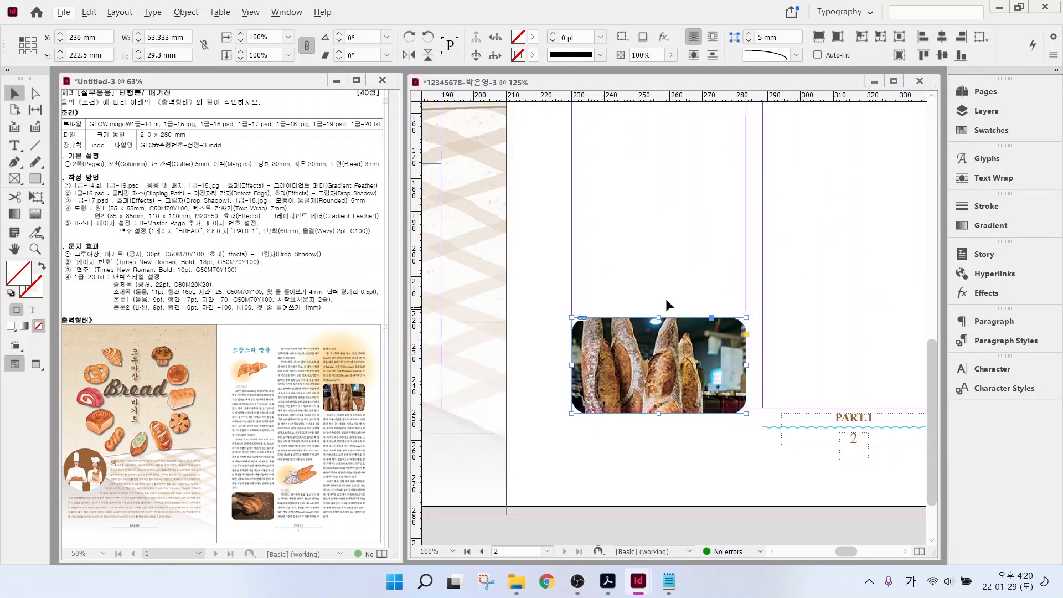
# - Scale the photo to about 80%, shift it to show the croissant, and nudge the frame up
pyautogui.click(658, 365)
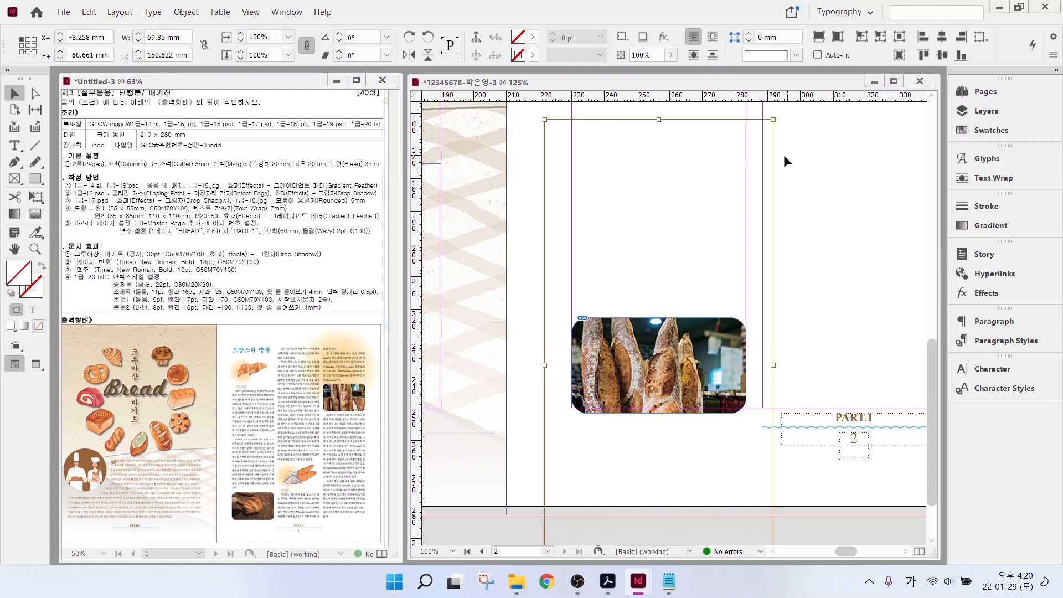
pyautogui.moveTo(773, 119); pyautogui.dragTo(751, 166)
pyautogui.moveTo(547, 169); pyautogui.dragTo(569, 220)
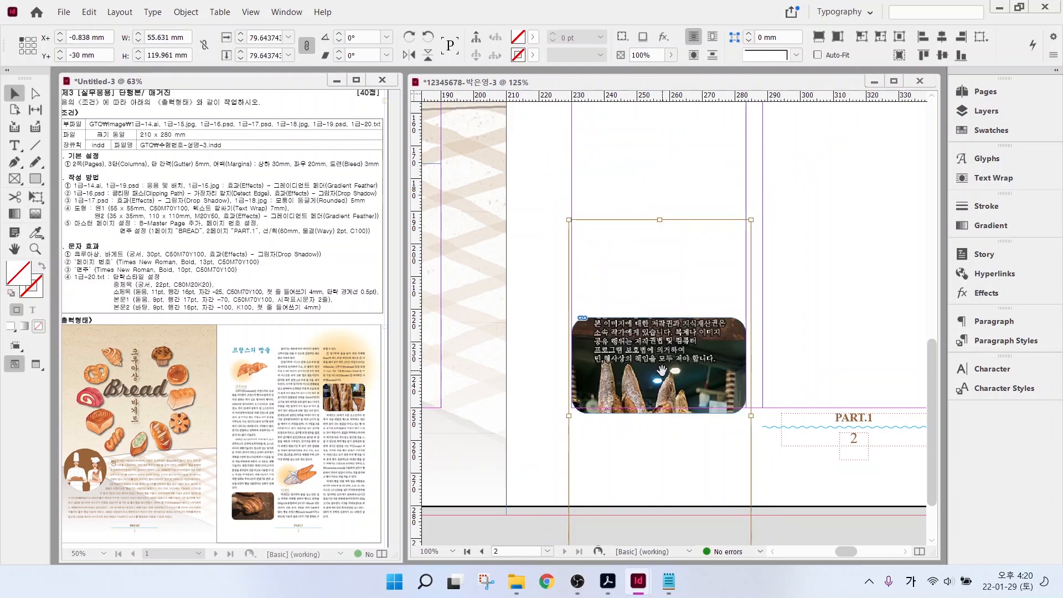
pyautogui.moveTo(664, 378); pyautogui.dragTo(664, 463)
pyautogui.click(674, 296)
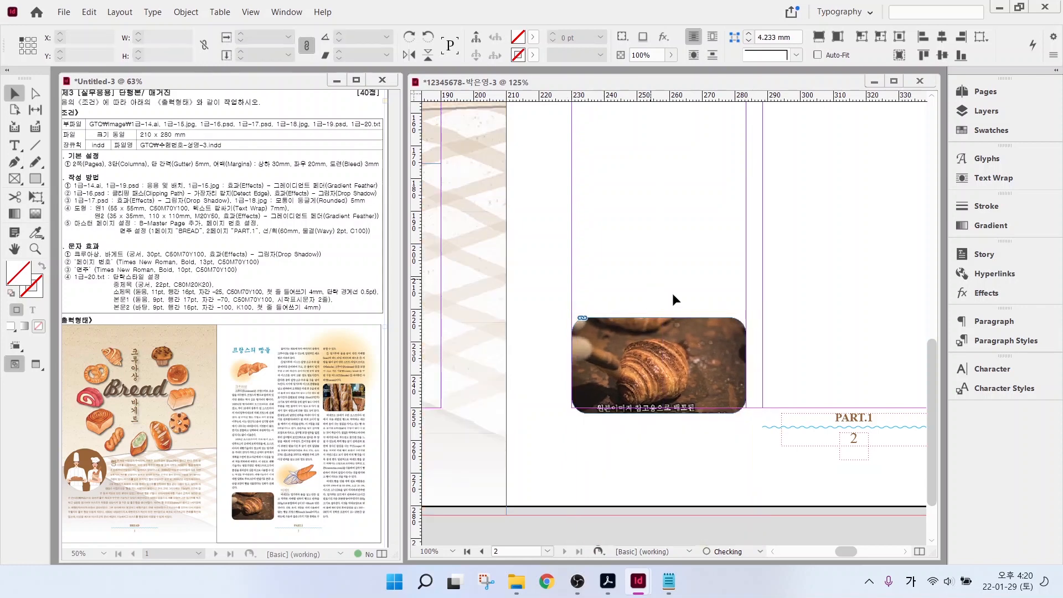
pyautogui.moveTo(709, 335); pyautogui.dragTo(709, 330)
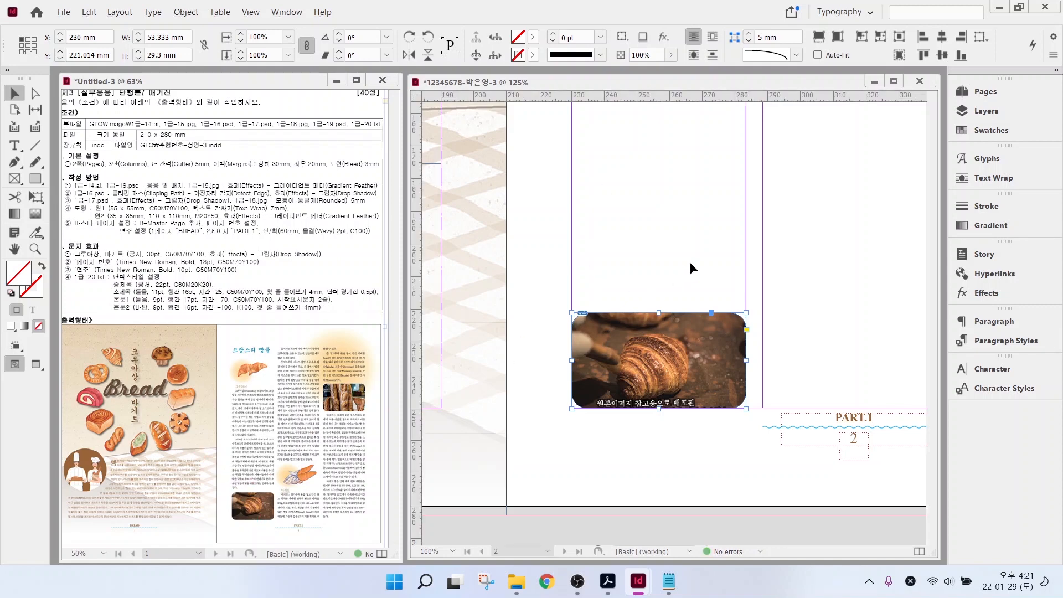
# - Wrap text around the croissant frame's object shape with a 3 mm offset
pyautogui.click(976, 180)
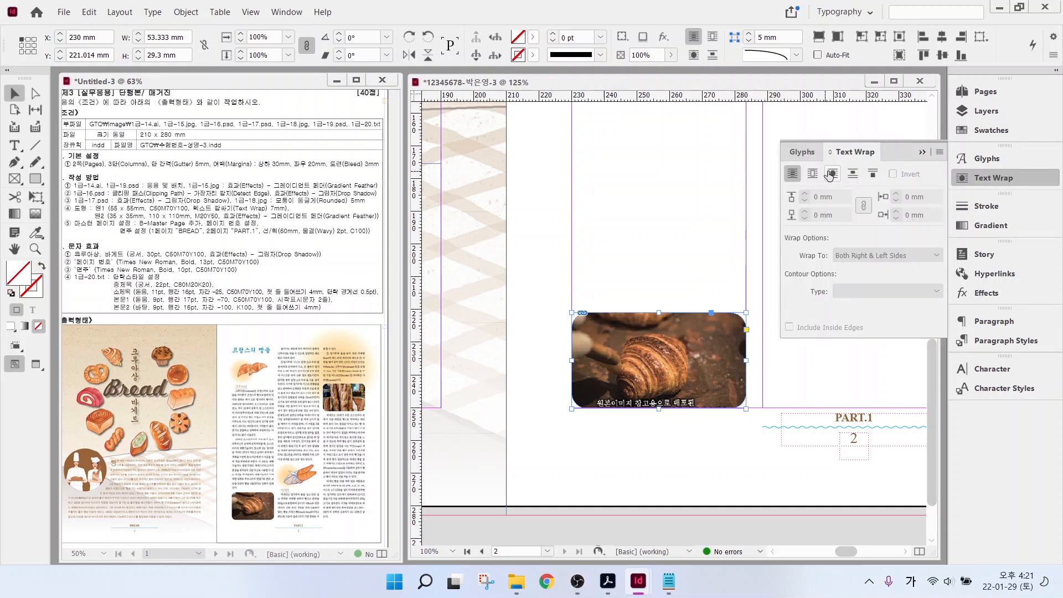
pyautogui.click(833, 174)
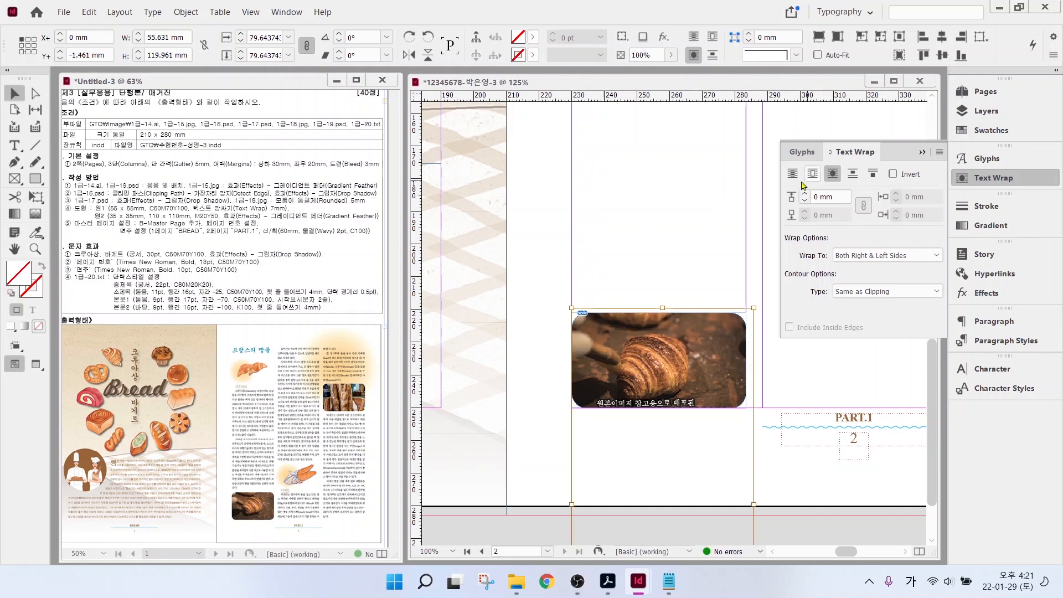
pyautogui.click(806, 195)
pyautogui.click(805, 195)
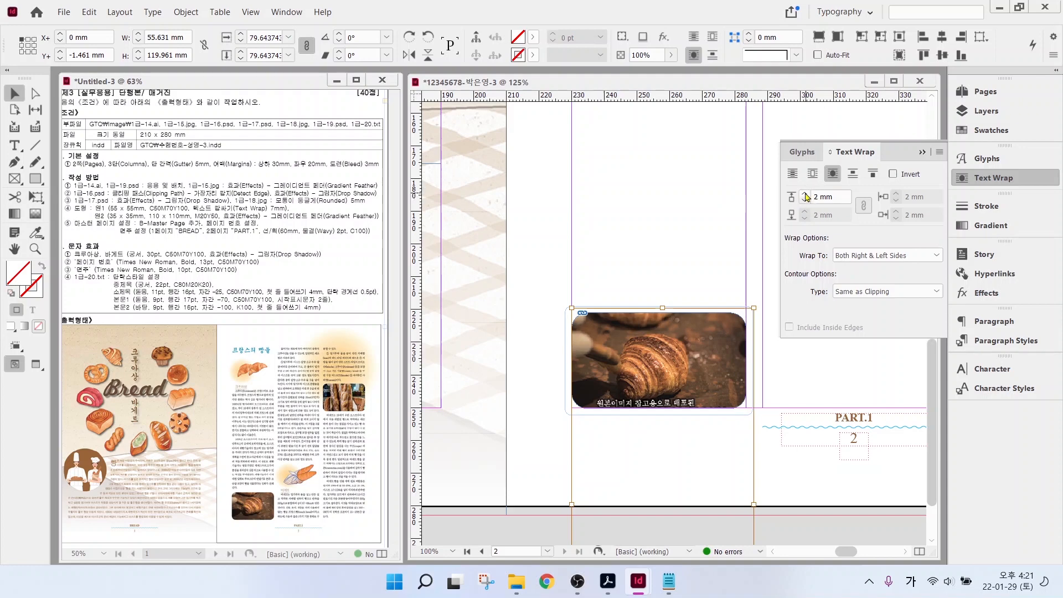
pyautogui.click(804, 195)
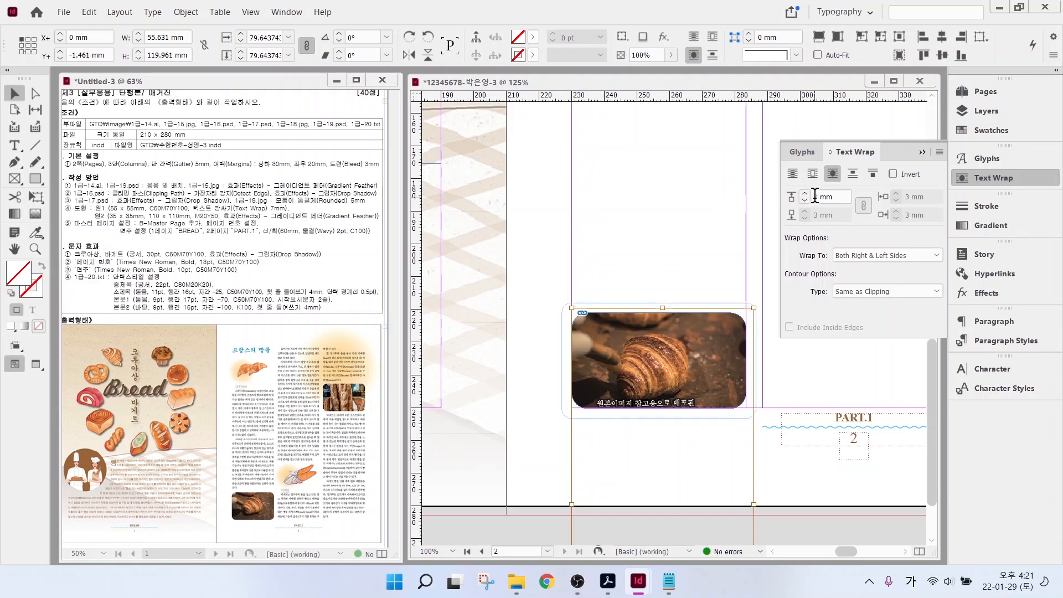
pyautogui.click(1012, 177)
pyautogui.click(823, 215)
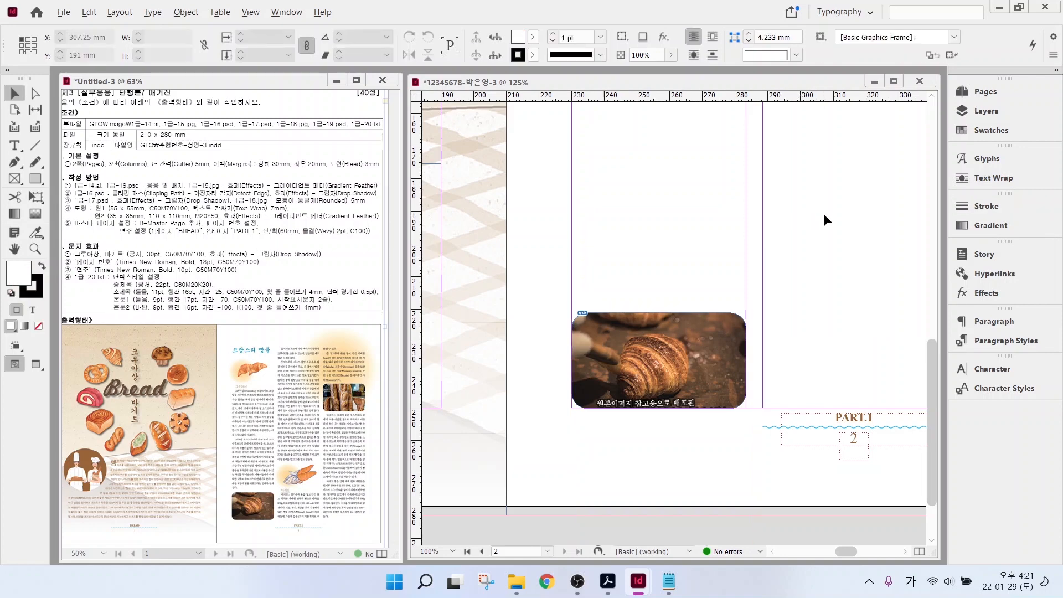
# - Copy the frame to the top of the right column and reposition its picture to show baguettes
pyautogui.scroll(-2, 823, 215)
pyautogui.moveTo(847, 128); pyautogui.dragTo(700, 283)
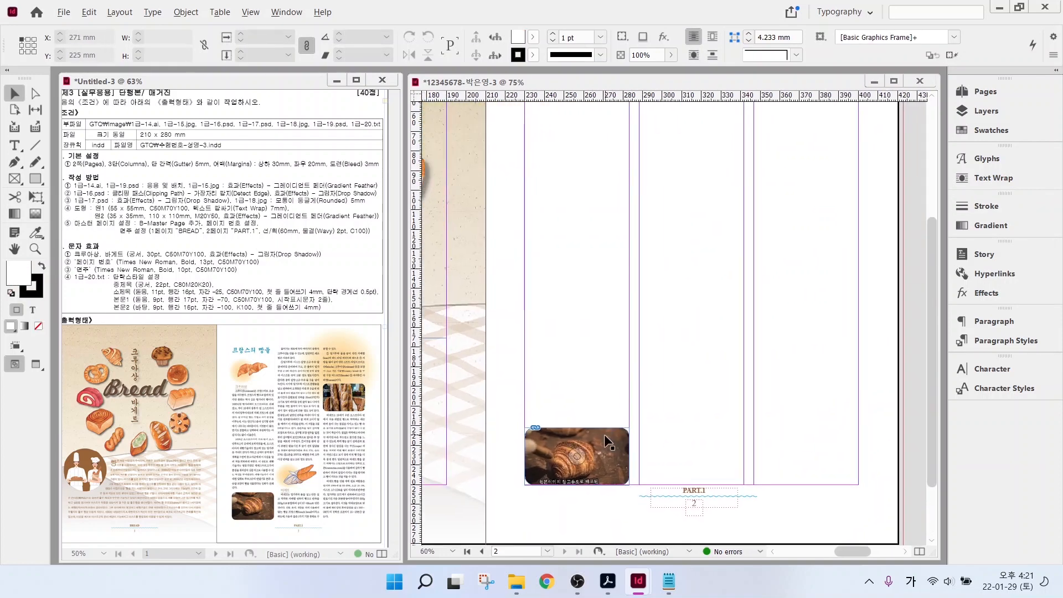
pyautogui.moveTo(602, 444); pyautogui.dragTo(836, 167)
pyautogui.scroll(1, 820, 211)
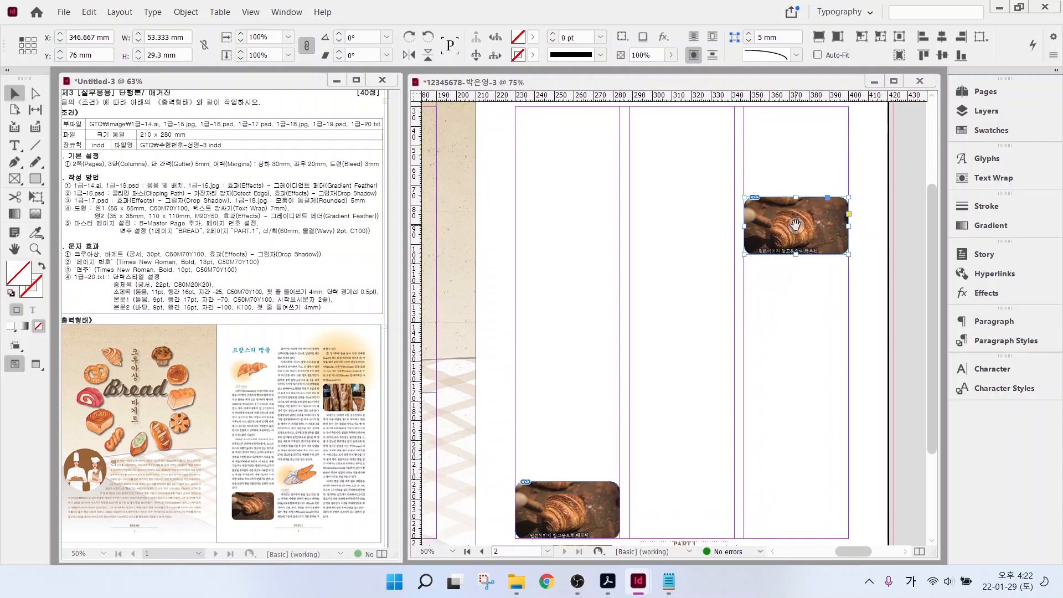
pyautogui.moveTo(796, 225); pyautogui.dragTo(802, 120)
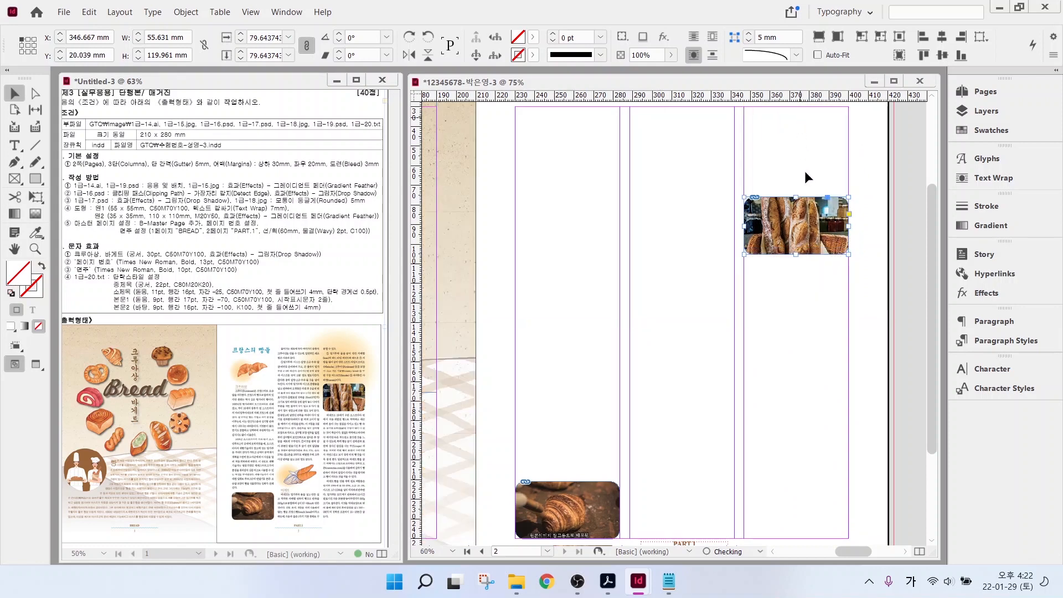
pyautogui.click(795, 285)
# - Place 1급-19.psd in the middle column and crop its frame's top and bottom edges
pyautogui.hotkey('ctrl', 'd')
pyautogui.scroll(-3, 715, 310)
pyautogui.click(823, 344)
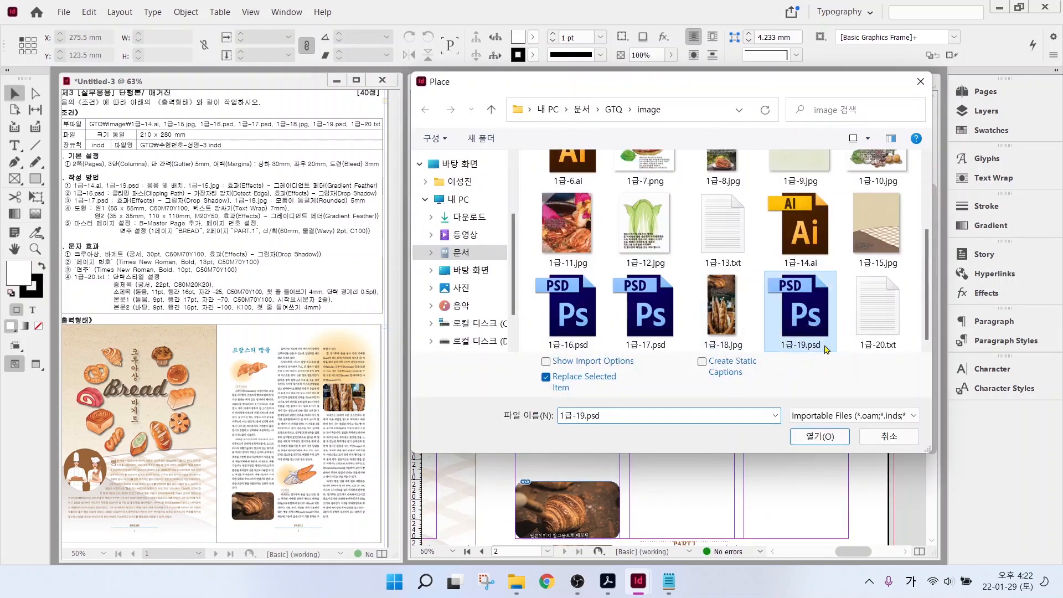
pyautogui.doubleClick(825, 347)
pyautogui.moveTo(630, 304); pyautogui.dragTo(732, 397)
pyautogui.moveTo(681, 424); pyautogui.dragTo(705, 372)
pyautogui.moveTo(682, 304); pyautogui.dragTo(562, 238)
# - Nudge the edges of the croissant image frame in the left column
pyautogui.doubleClick(588, 298)
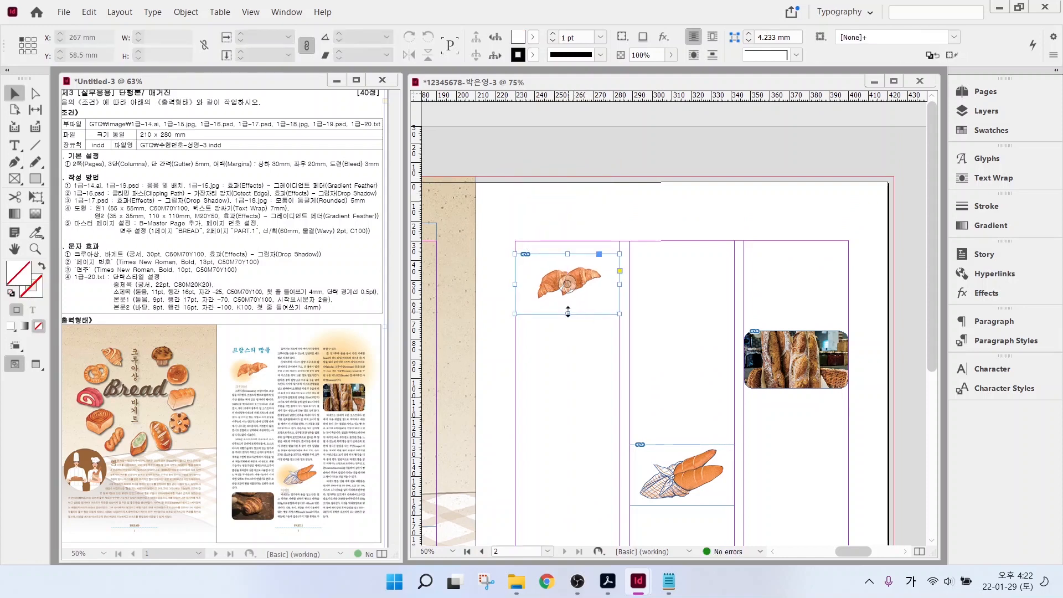
pyautogui.moveTo(568, 312); pyautogui.dragTo(568, 303)
pyautogui.moveTo(568, 254); pyautogui.dragTo(568, 261)
pyautogui.scroll(-1, 689, 423)
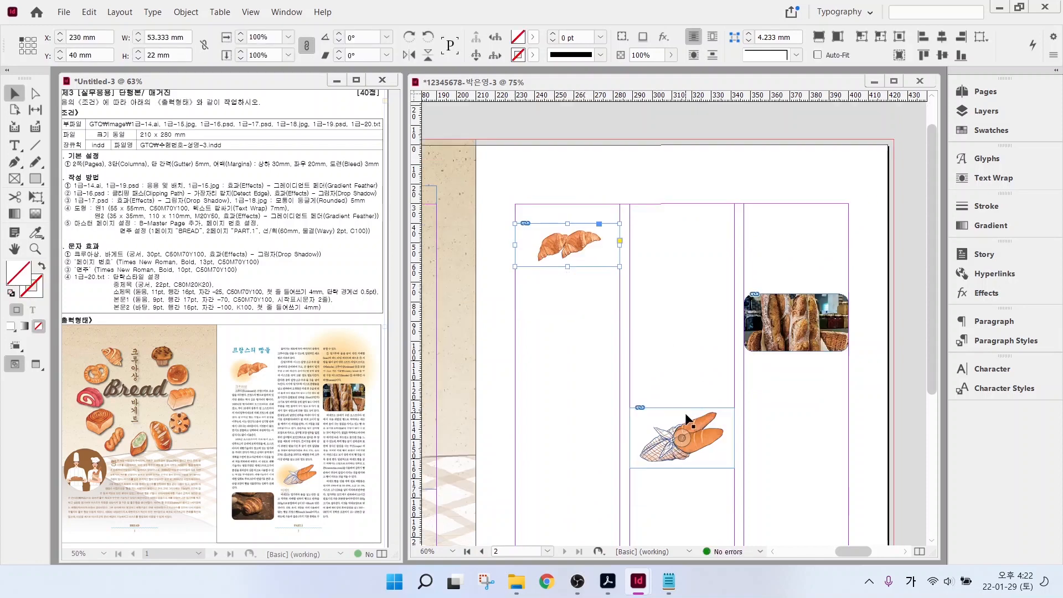
pyautogui.scroll(-3, 688, 419)
# - Give the baguette image a text wrap around its object shape with a 3 mm offset
pyautogui.click(684, 357)
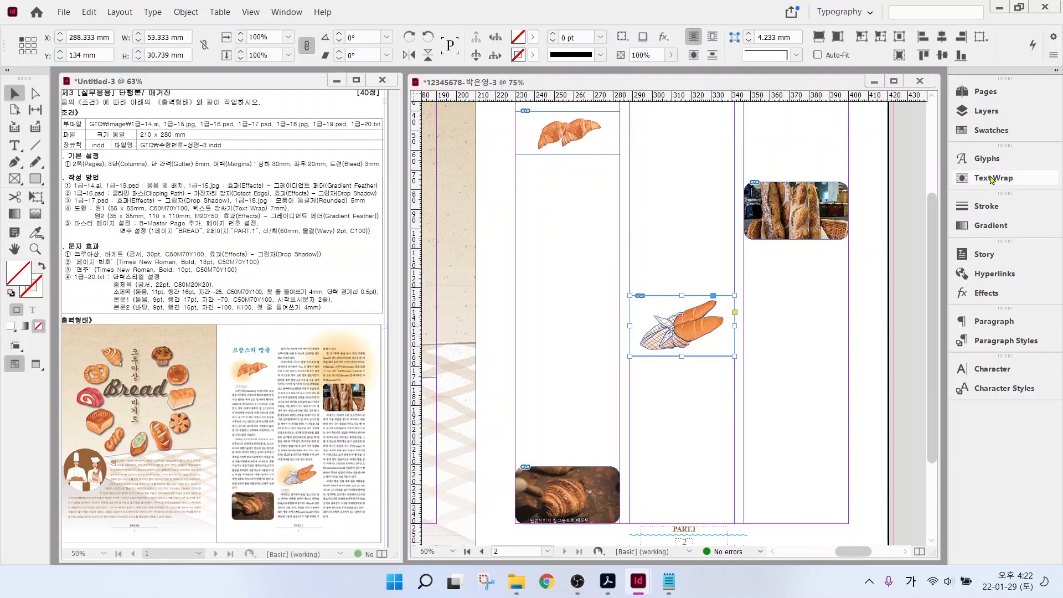
pyautogui.click(991, 179)
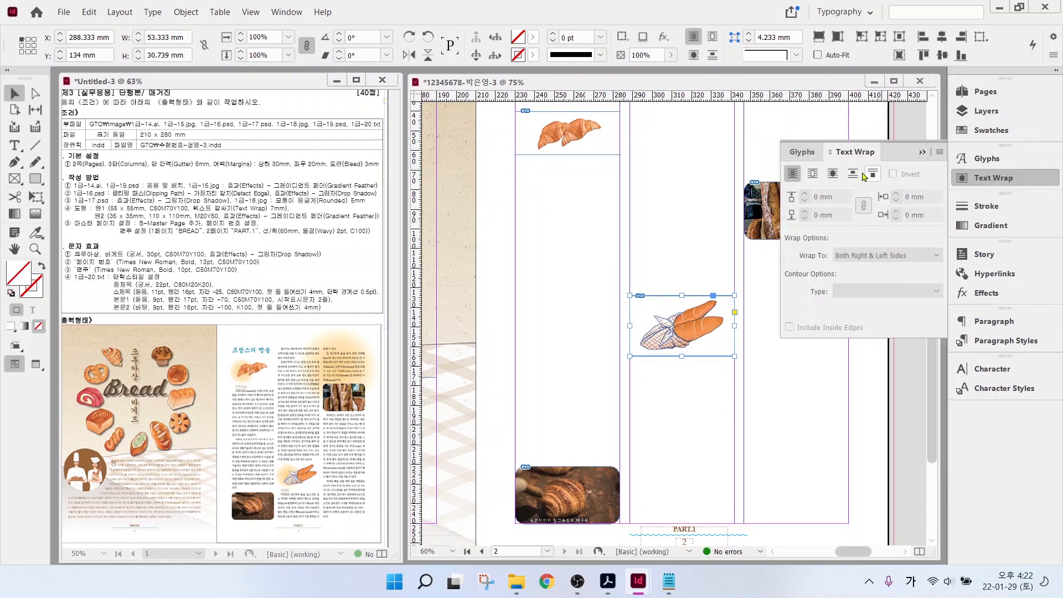
pyautogui.click(833, 174)
pyautogui.tripleClick(805, 194)
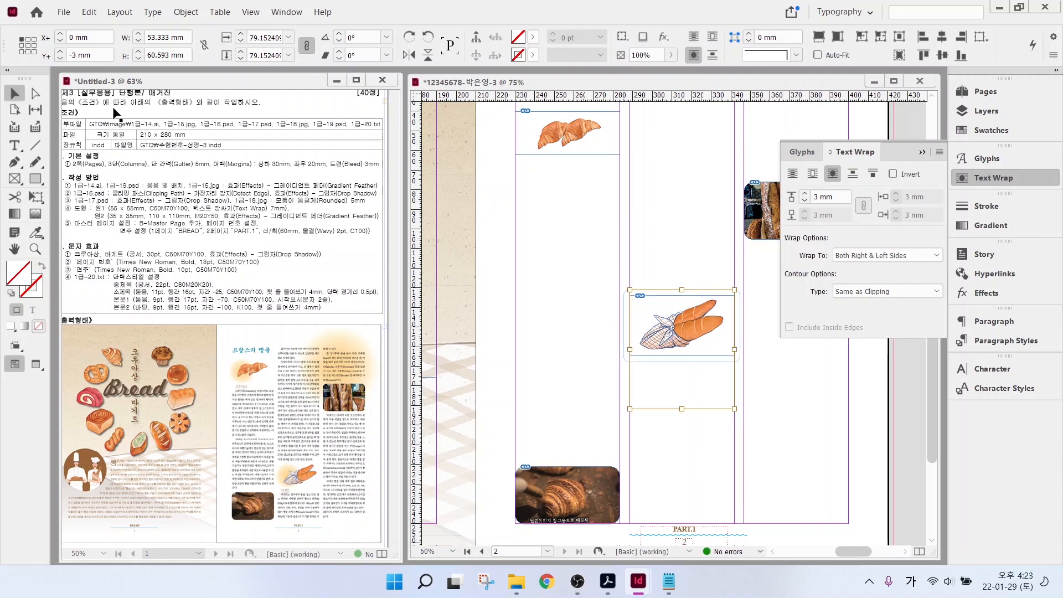
pyautogui.click(565, 132)
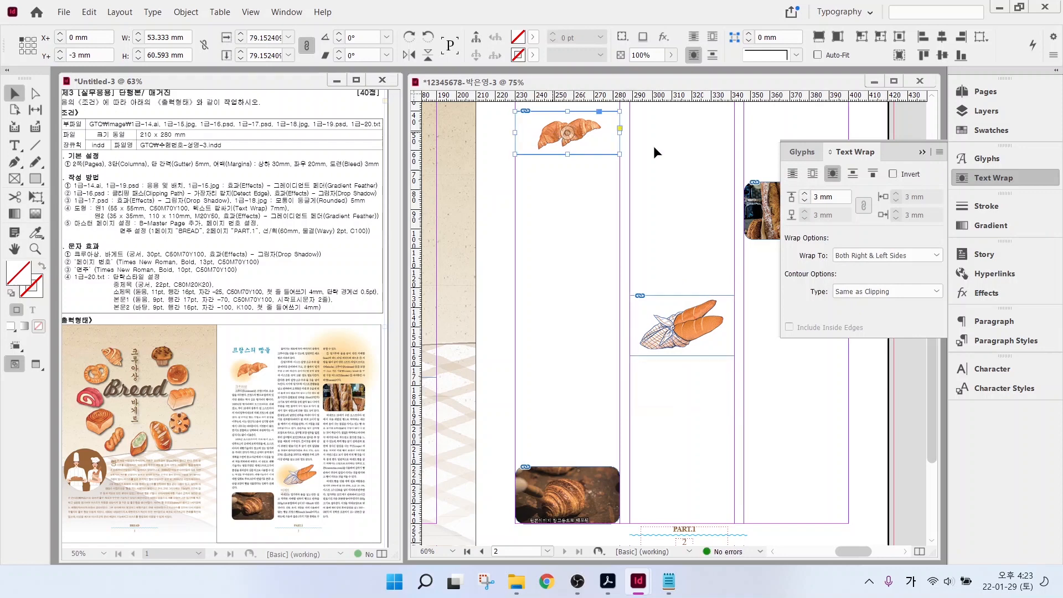
pyautogui.click(640, 202)
pyautogui.scroll(3, 642, 165)
pyautogui.click(966, 178)
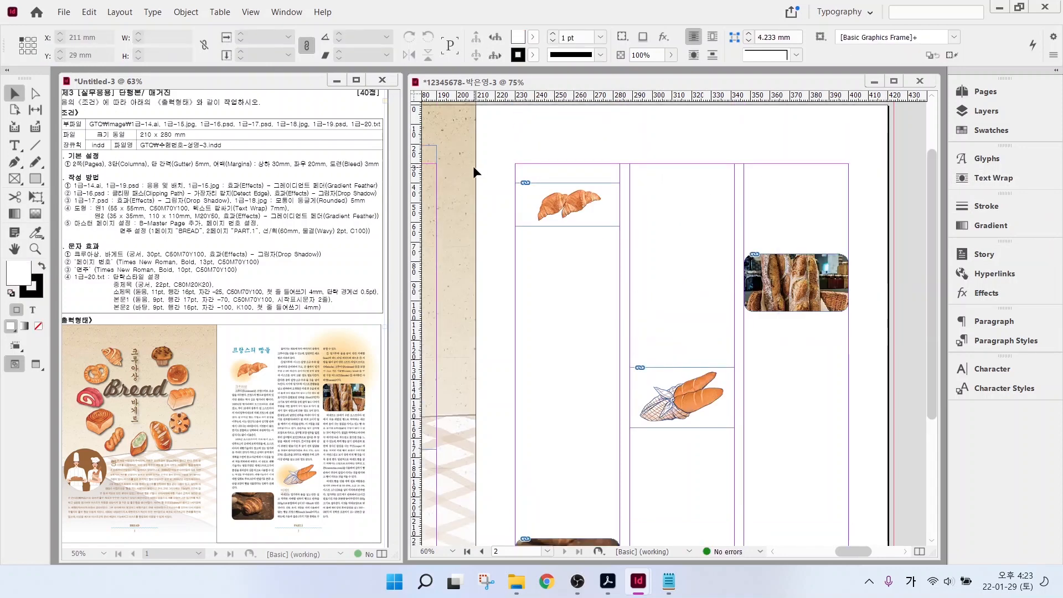
# - Draw a 35 mm circle on the right page and remove its stroke
pyautogui.doubleClick(14, 249)
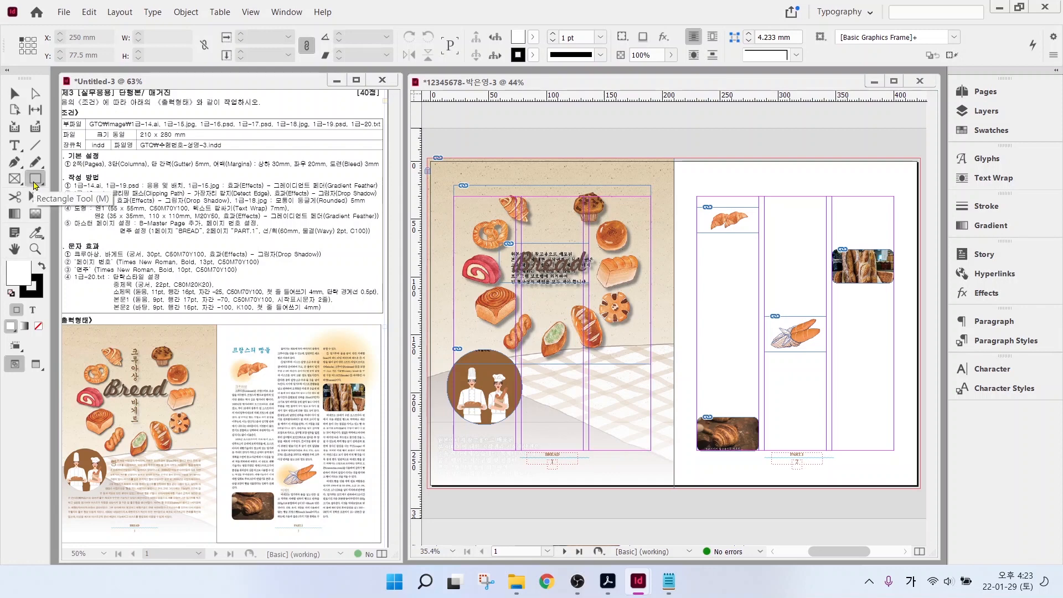
pyautogui.moveTo(35, 180); pyautogui.dragTo(78, 210)
pyautogui.moveTo(702, 244); pyautogui.dragTo(741, 283)
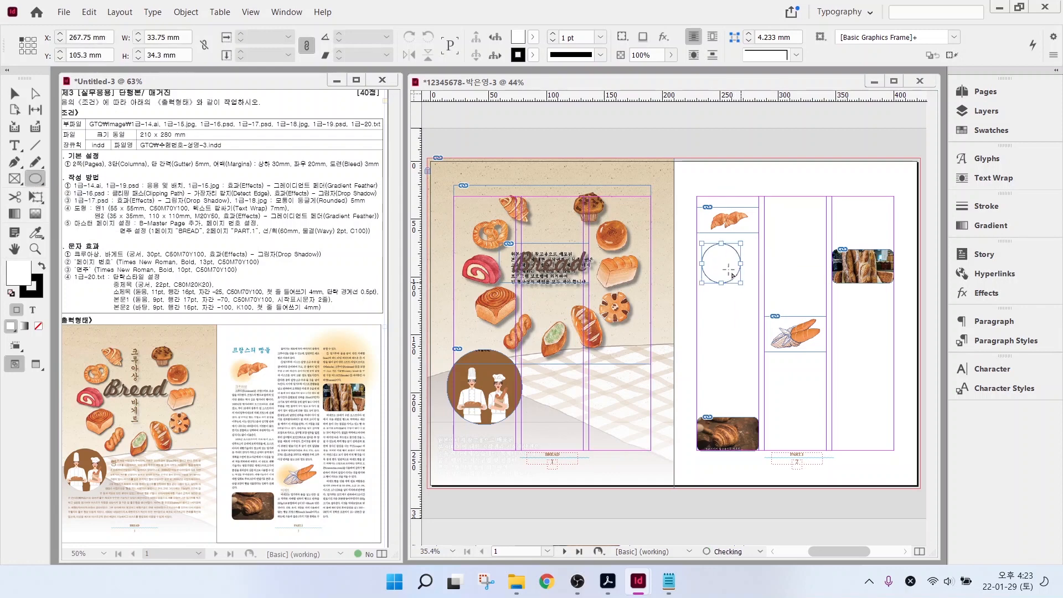
pyautogui.doubleClick(156, 37)
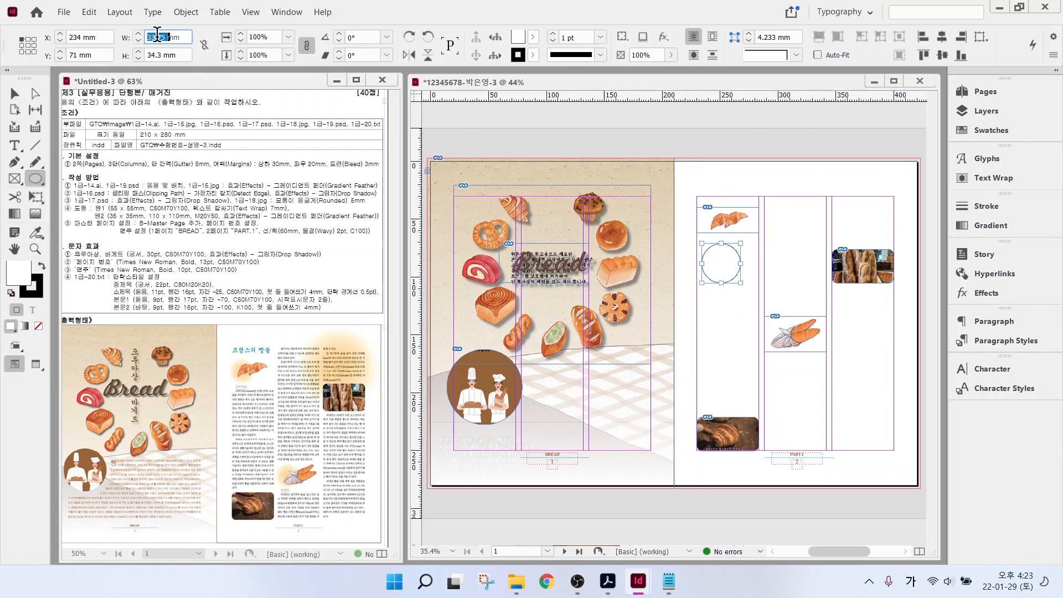
pyautogui.write('35')
pyautogui.press('Tab')
pyautogui.write('35')
pyautogui.press('Return')
pyautogui.click(34, 291)
pyautogui.click(38, 326)
# - Start editing the C=0 M=0 Y=0 K=0 swatch used as the circle's fill
pyautogui.click(18, 272)
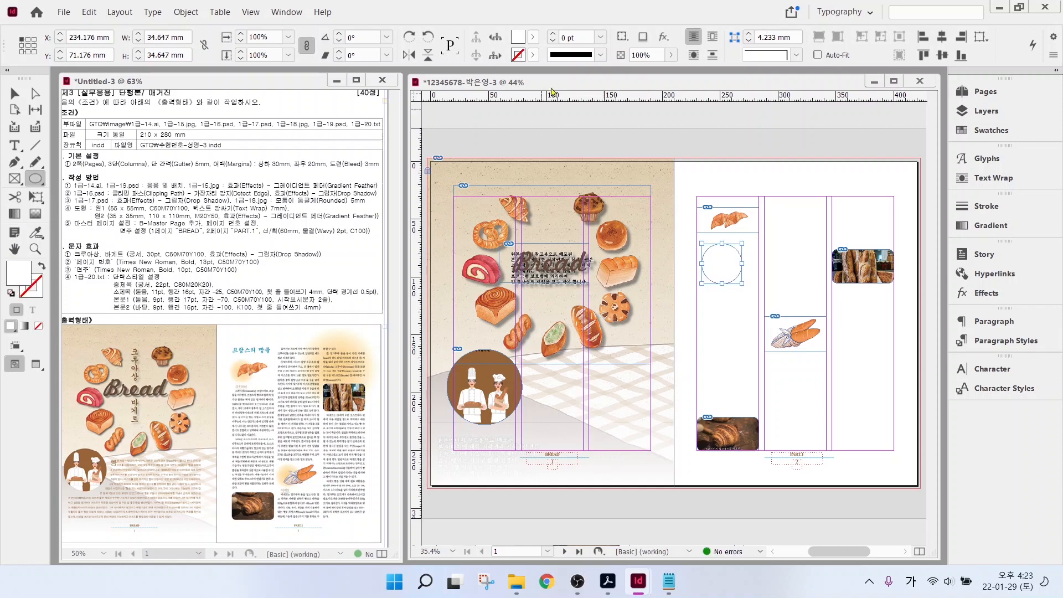
pyautogui.click(533, 37)
pyautogui.doubleClick(424, 204)
pyautogui.click(612, 238)
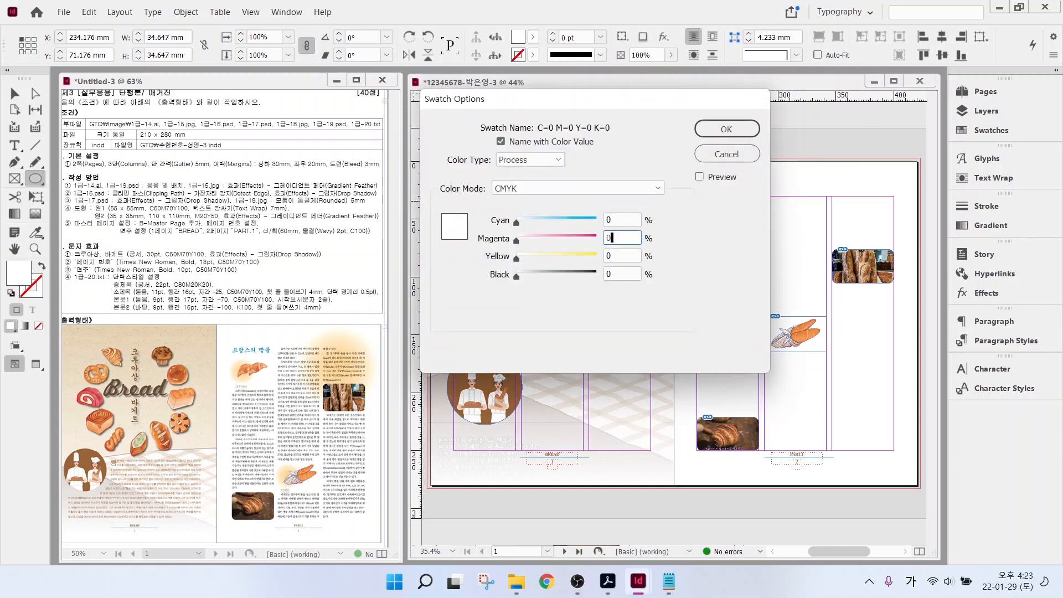
# - Make the circle's fill peach with Magenta 20 and Yellow 50
pyautogui.write('20')
pyautogui.press('Tab')
pyautogui.write('50')
pyautogui.press('Tab')
pyautogui.press('Return')
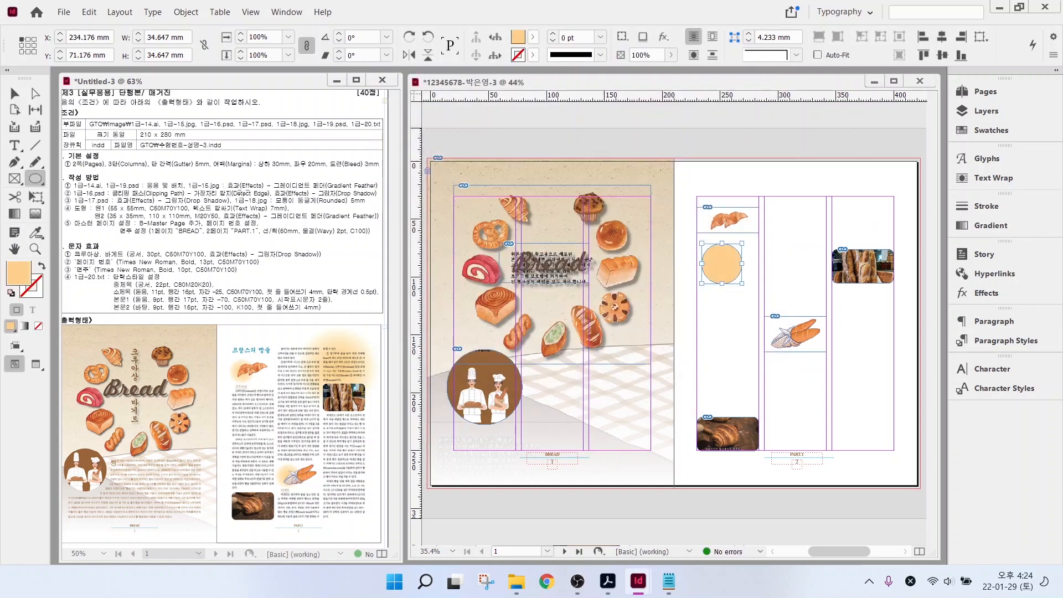
pyautogui.moveTo(91, 217); pyautogui.dragTo(334, 218)
pyautogui.click(14, 93)
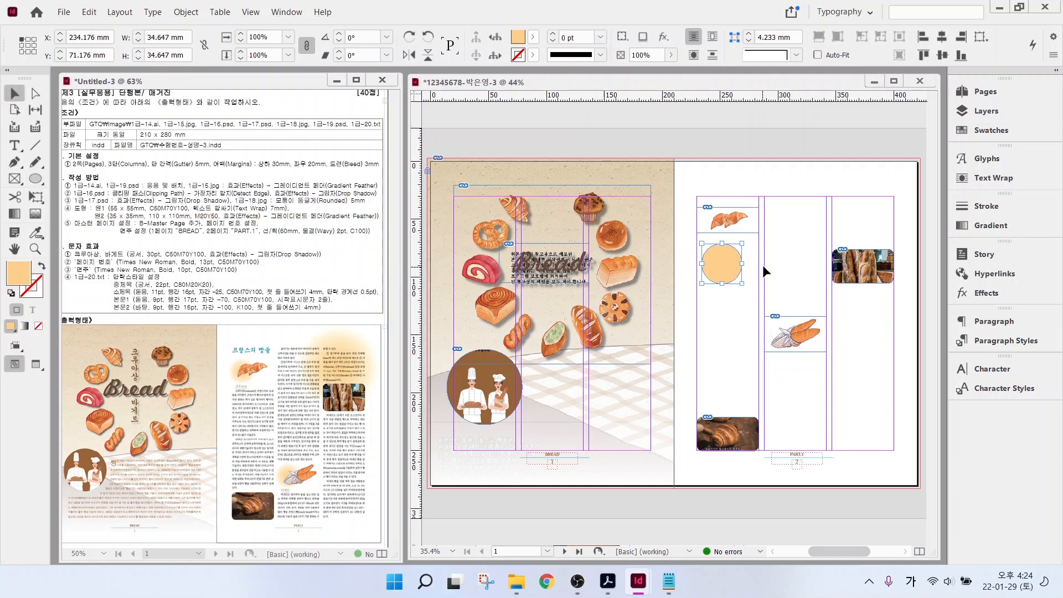
# - Apply a radial Gradient Feather effect to the peach circle
pyautogui.rightClick(727, 252)
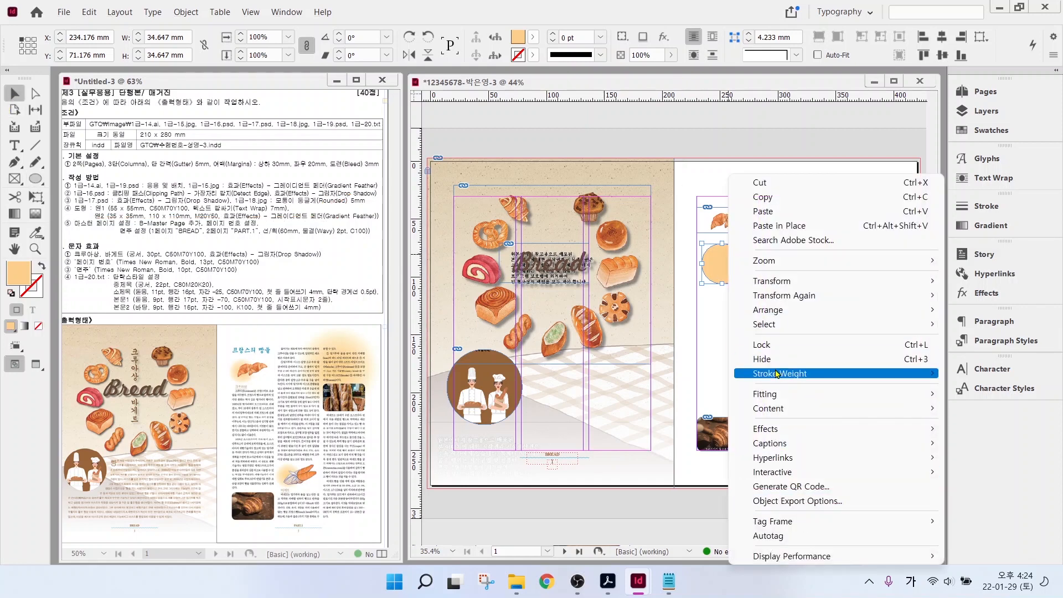
pyautogui.moveTo(774, 429)
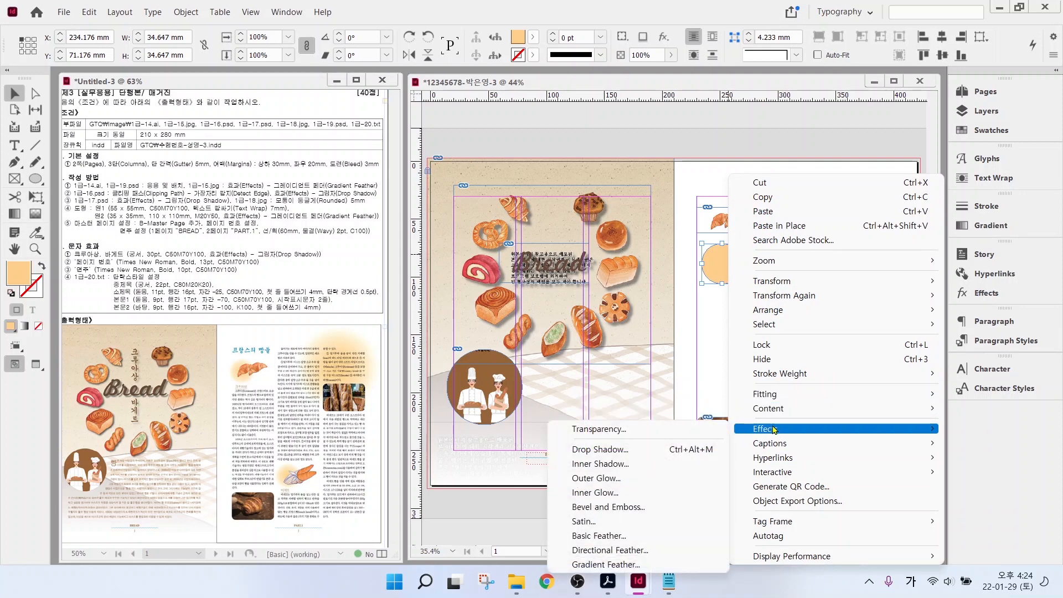
pyautogui.click(609, 564)
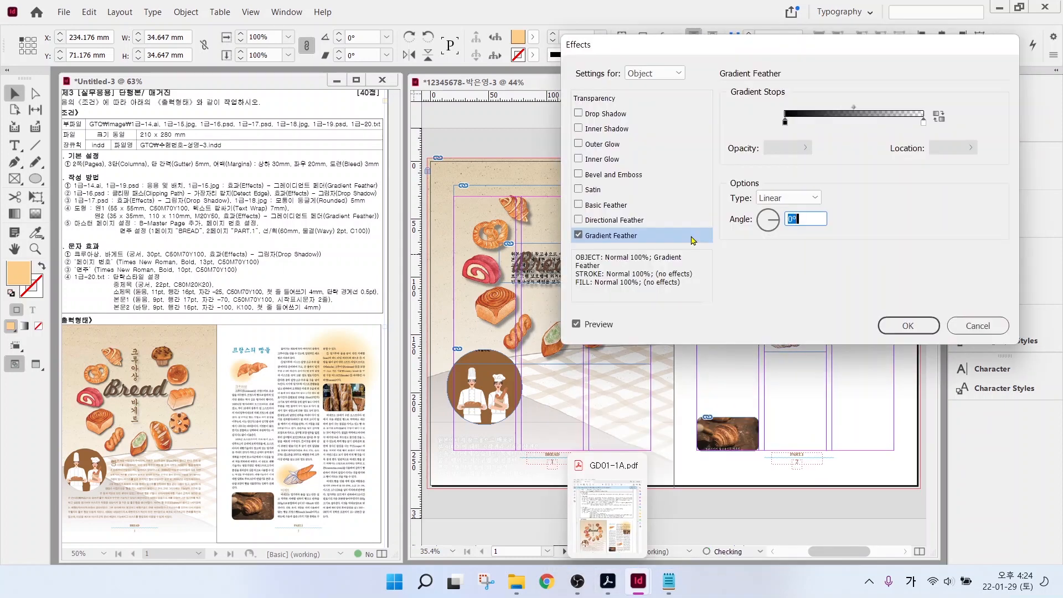
pyautogui.moveTo(753, 53); pyautogui.dragTo(612, 420)
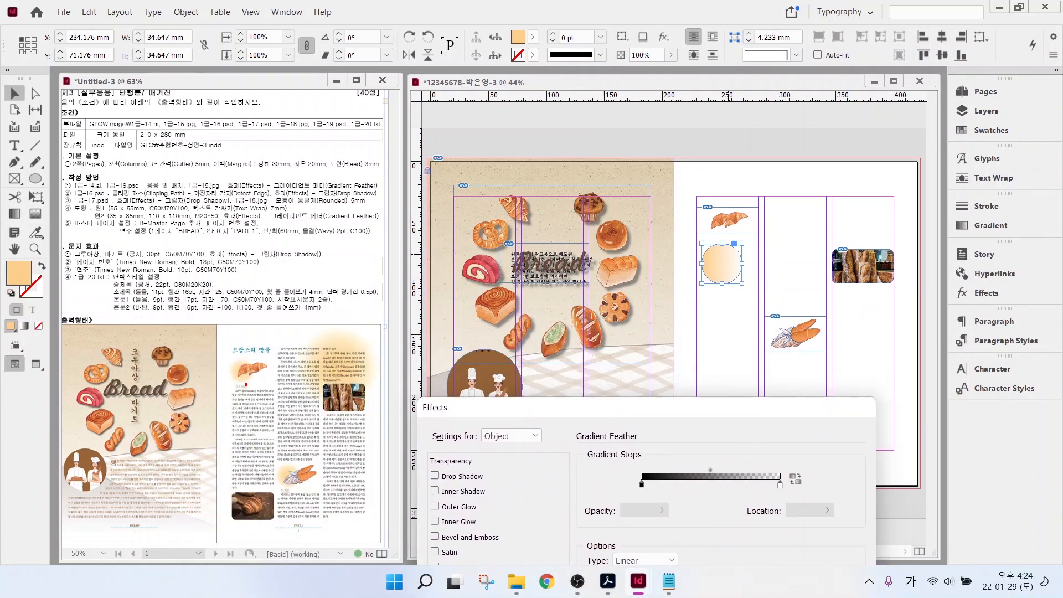
pyautogui.moveTo(246, 384); pyautogui.dragTo(244, 359)
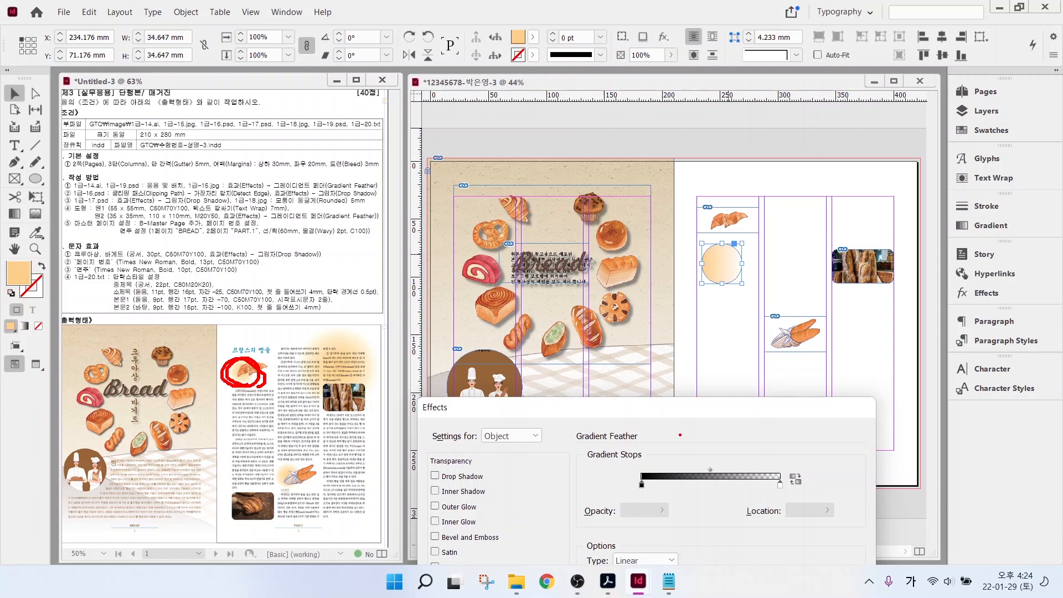
pyautogui.press('Escape')
pyautogui.moveTo(612, 407); pyautogui.dragTo(554, 199)
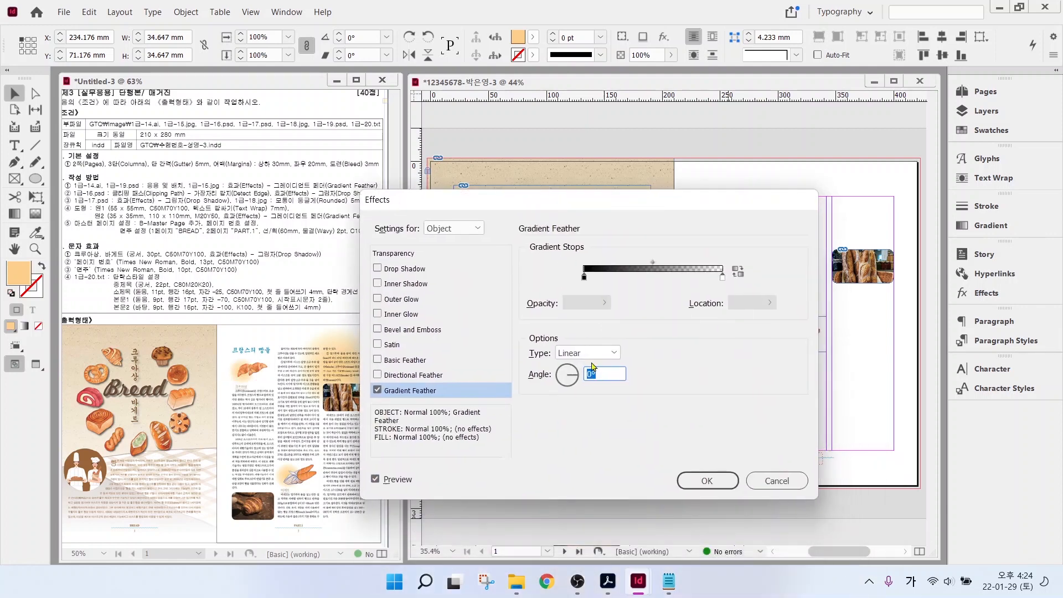
pyautogui.click(595, 354)
pyautogui.click(591, 382)
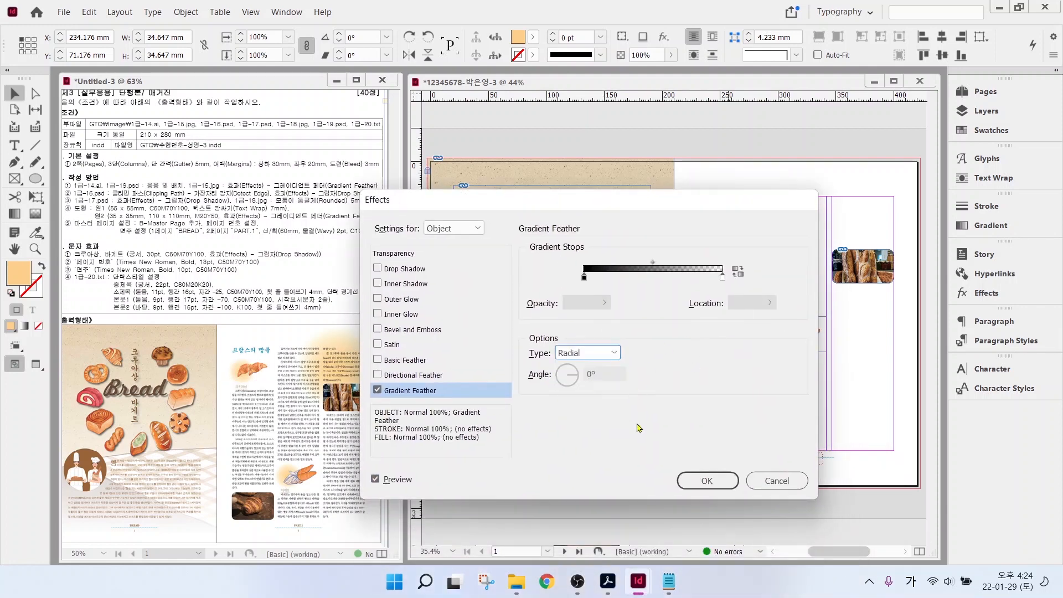
pyautogui.click(707, 480)
# - Move the circle upward and send it behind all other objects
pyautogui.moveTo(738, 273); pyautogui.dragTo(823, 239)
pyautogui.rightClick(712, 224)
pyautogui.moveTo(753, 309)
pyautogui.click(570, 324)
# - Resize the circle to 110 × 110 mm and position it at the right page's top right
pyautogui.doubleClick(155, 36)
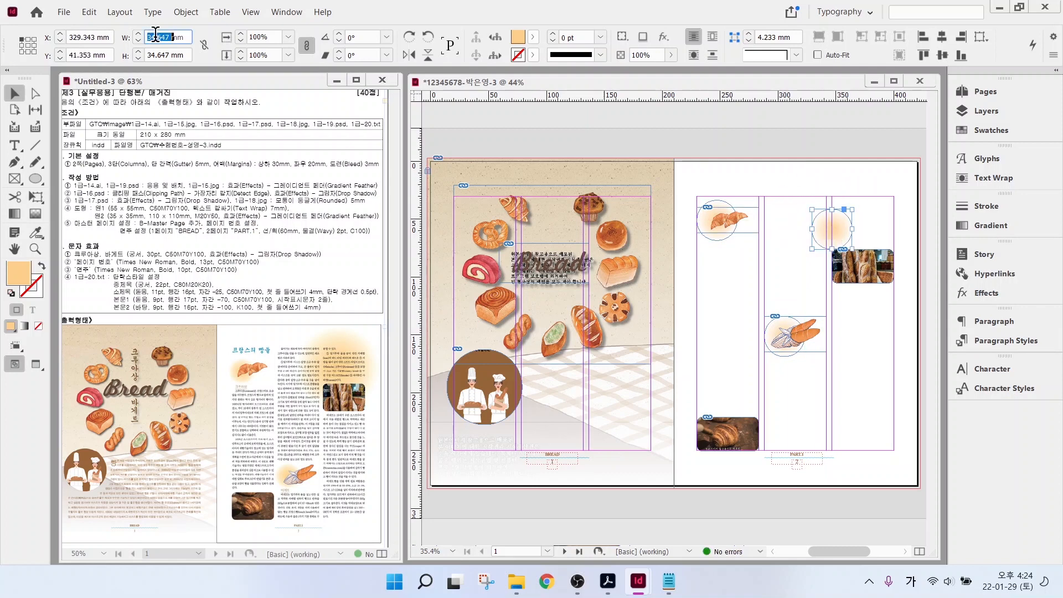
pyautogui.write('110')
pyautogui.press('Tab')
pyautogui.write('110')
pyautogui.press('Return')
pyautogui.moveTo(868, 239); pyautogui.dragTo(842, 206)
pyautogui.hotkey('ctrl', 'shift', 'a')
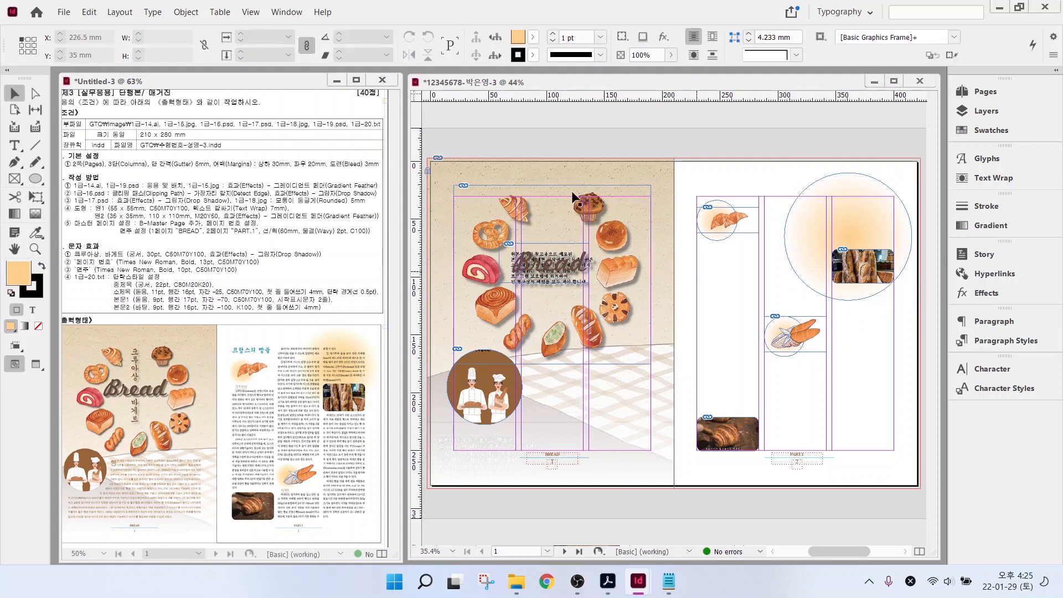
pyautogui.hotkey('ctrl', '1')
pyautogui.moveTo(576, 170); pyautogui.dragTo(604, 131)
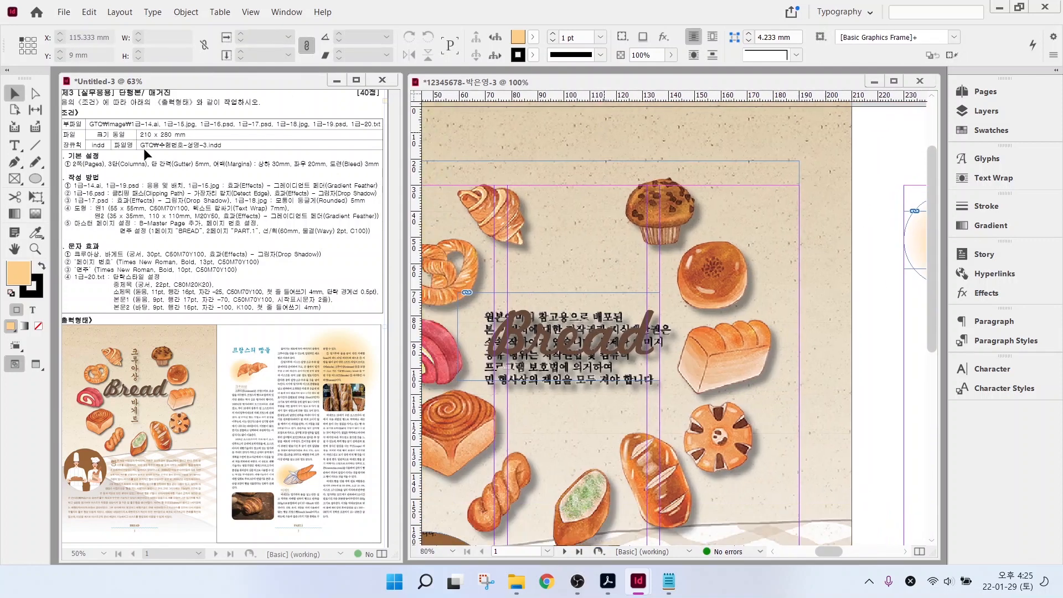
# - Add a vertical 크루아상 title in Gungsuh 30 pt, coloured C=50 M=70 Y=100 K=0 brown
pyautogui.click(15, 145)
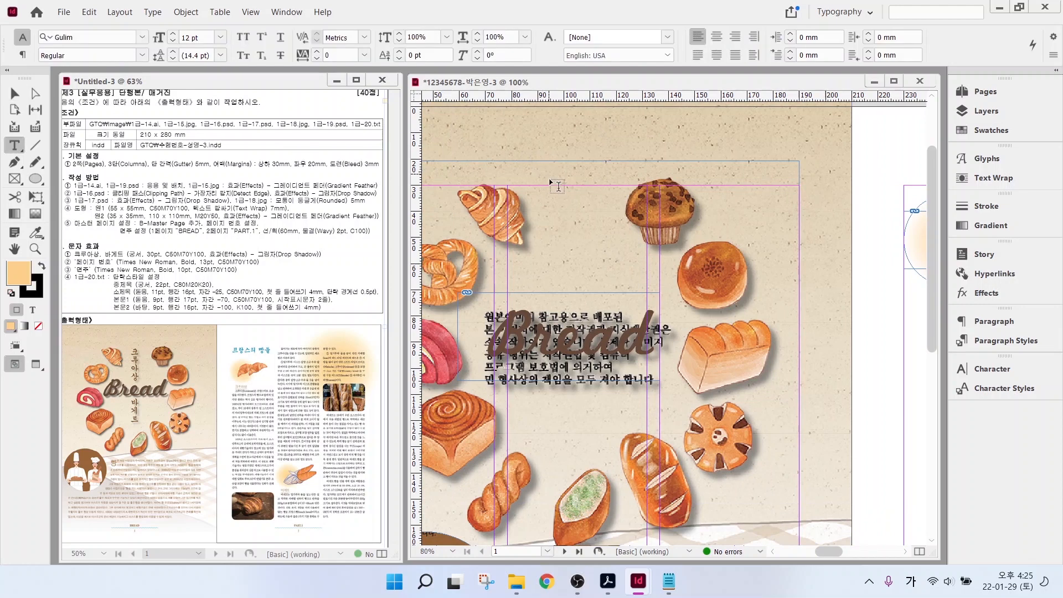
pyautogui.moveTo(550, 182); pyautogui.dragTo(591, 344)
pyautogui.write('크루아')
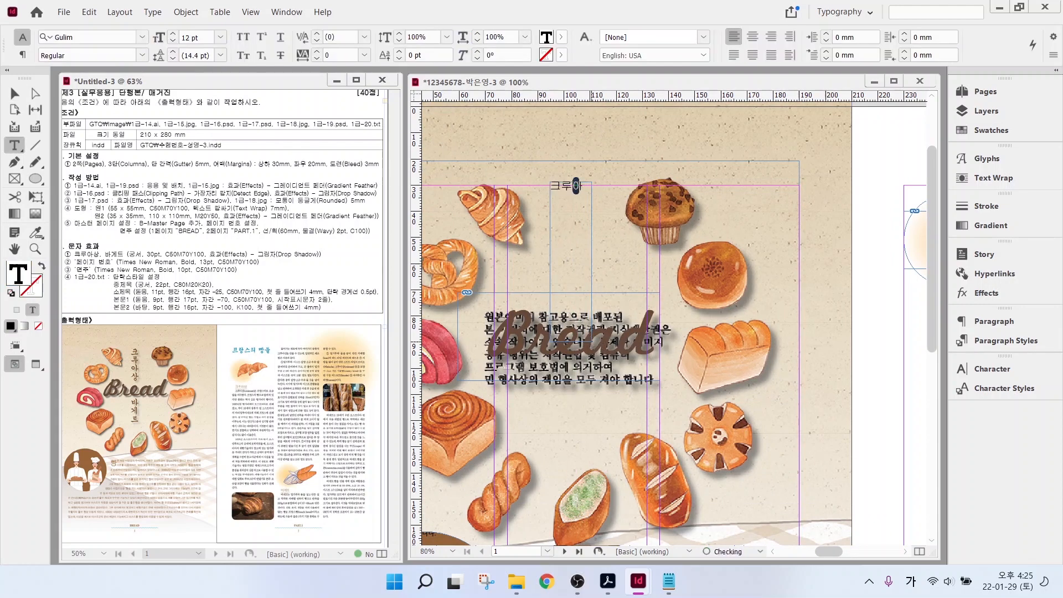
pyautogui.write('상')
pyautogui.hotkey('ctrl', 'a')
pyautogui.click(142, 37)
pyautogui.click(78, 123)
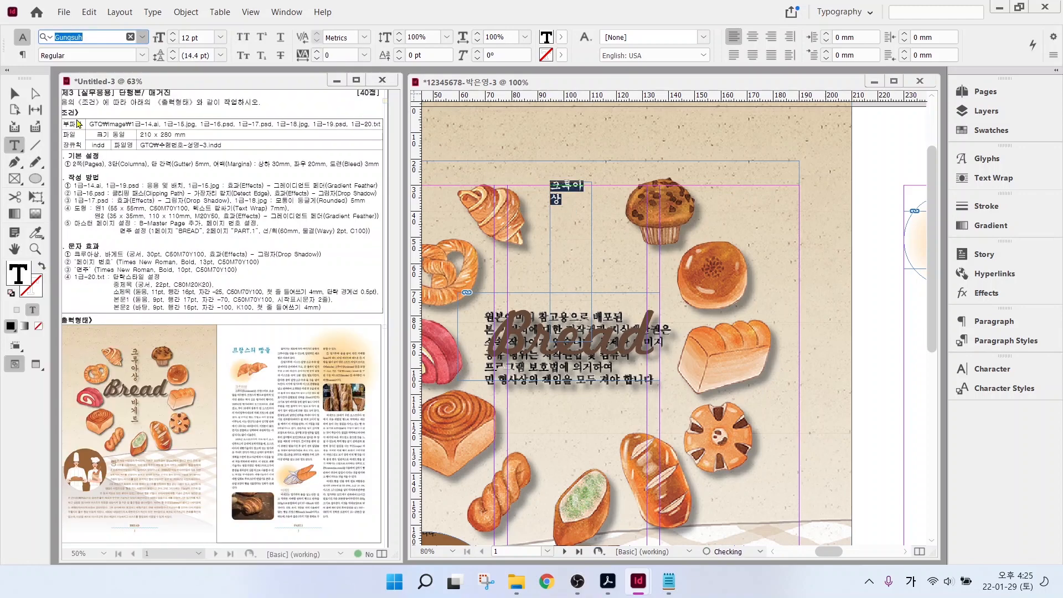
pyautogui.doubleClick(190, 37)
pyautogui.write('30')
pyautogui.press('Return')
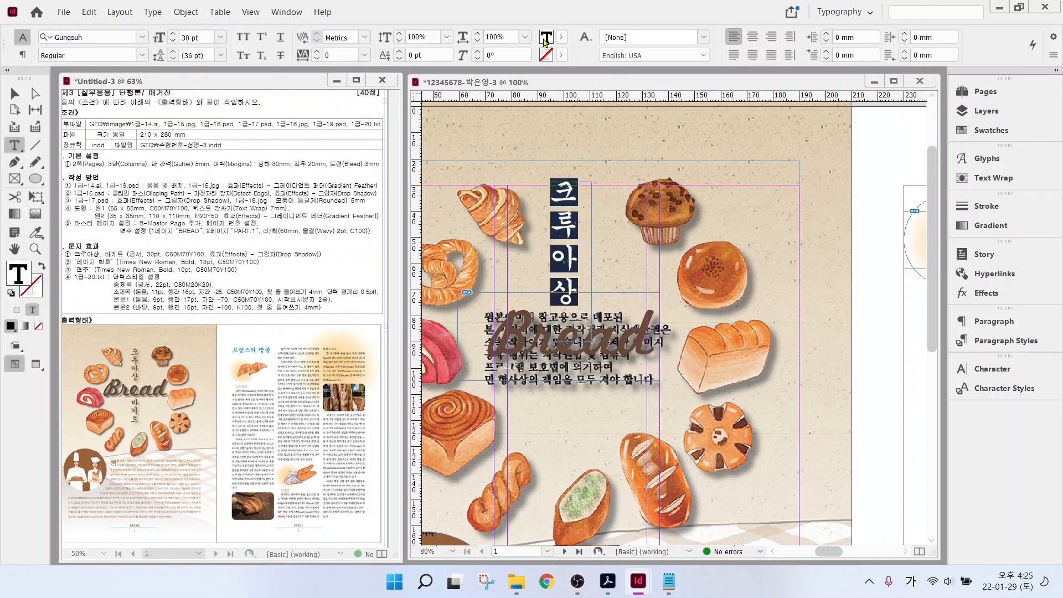
pyautogui.click(545, 40)
pyautogui.scroll(-3, 476, 139)
pyautogui.click(470, 156)
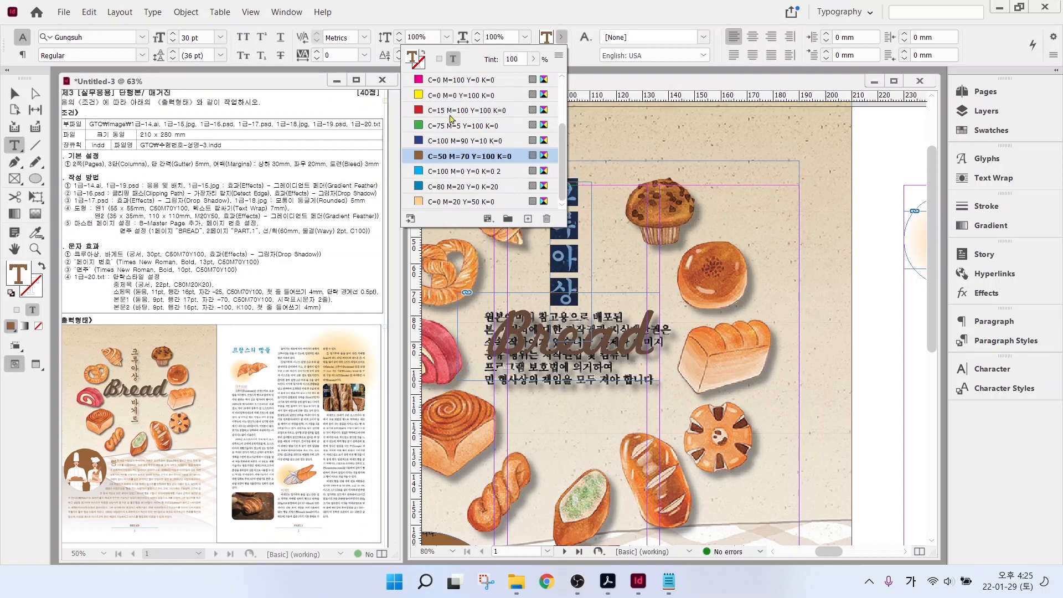
pyautogui.press('Escape')
pyautogui.press('Escape')
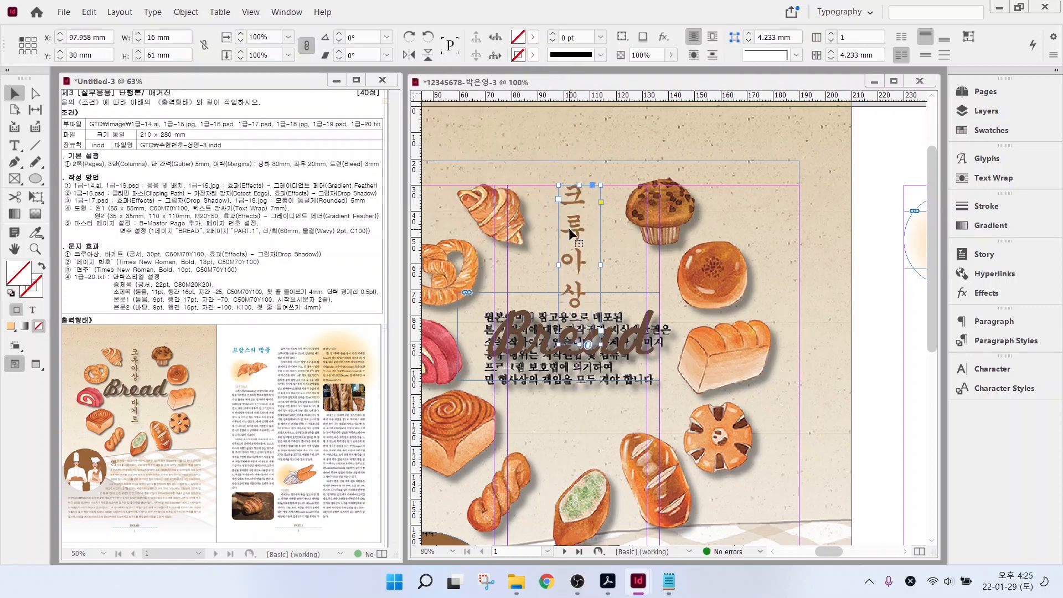
# - Duplicate the title frame lower down and change its text to 바게트
pyautogui.keyDown('alt'); pyautogui.moveTo(576, 211); pyautogui.dragTo(576, 402); pyautogui.keyUp('alt')
pyautogui.doubleClick(587, 498)
pyautogui.hotkey('ctrl', 'a')
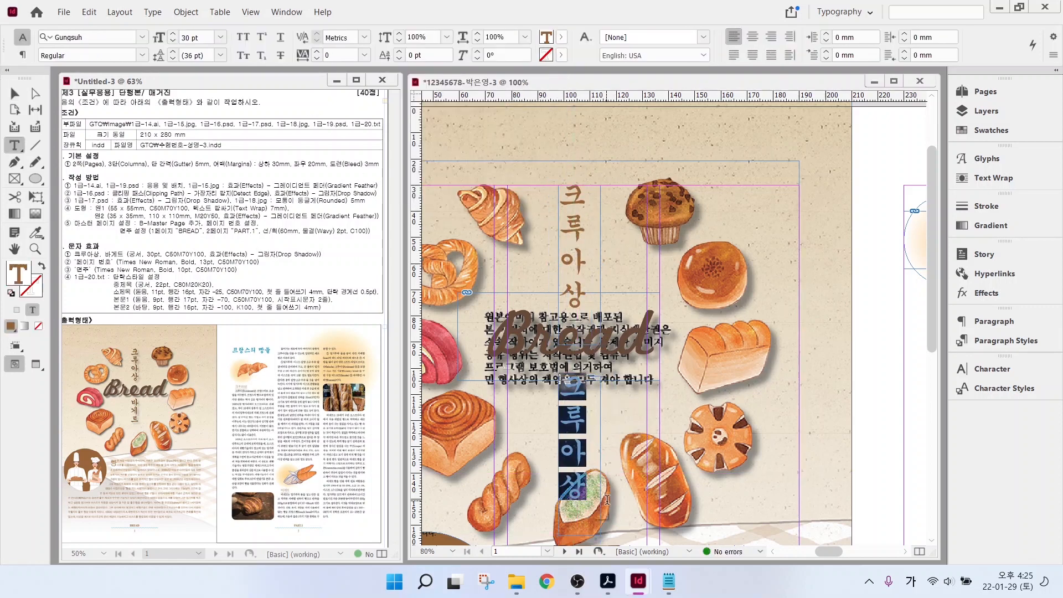
pyautogui.write('박')
pyautogui.write('게트')
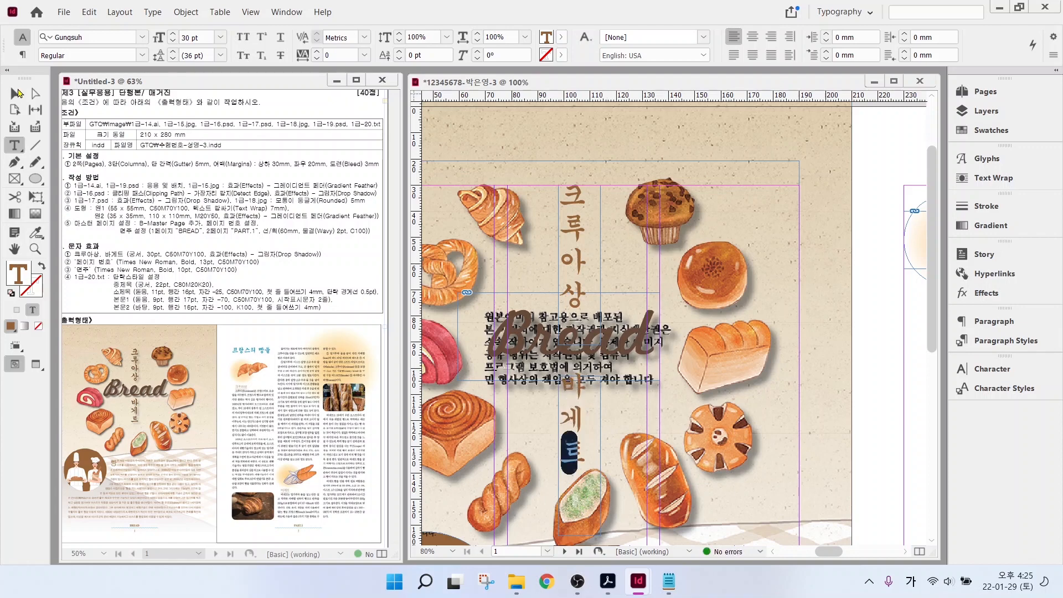
pyautogui.press('Escape')
pyautogui.scroll(-5, 690, 412)
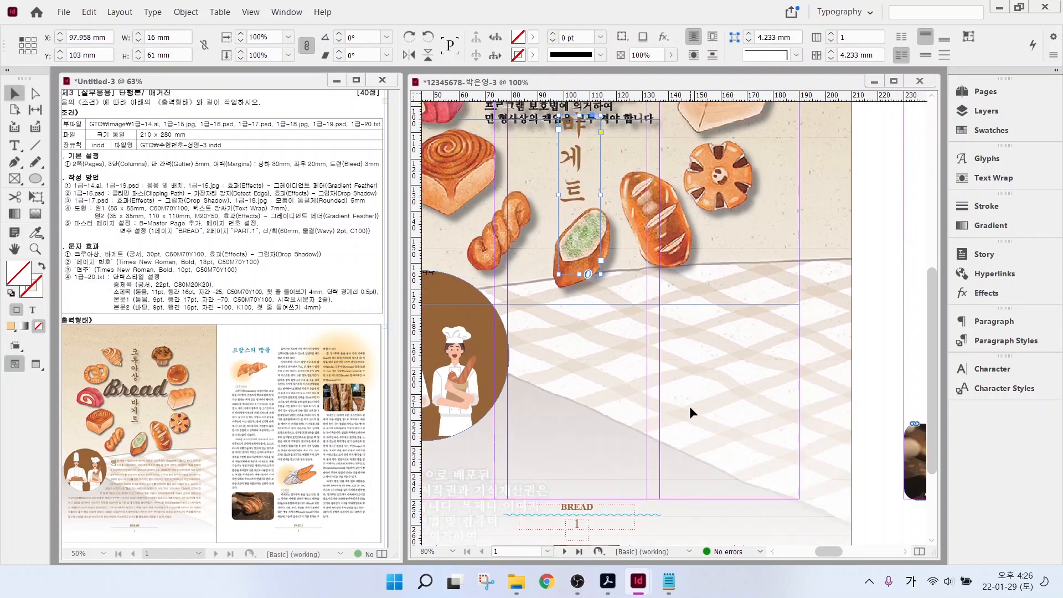
# - Copy the introductory bread paragraphs from the 1급-20.txt source text
pyautogui.click(552, 454)
pyautogui.hscroll(-3, 609, 432)
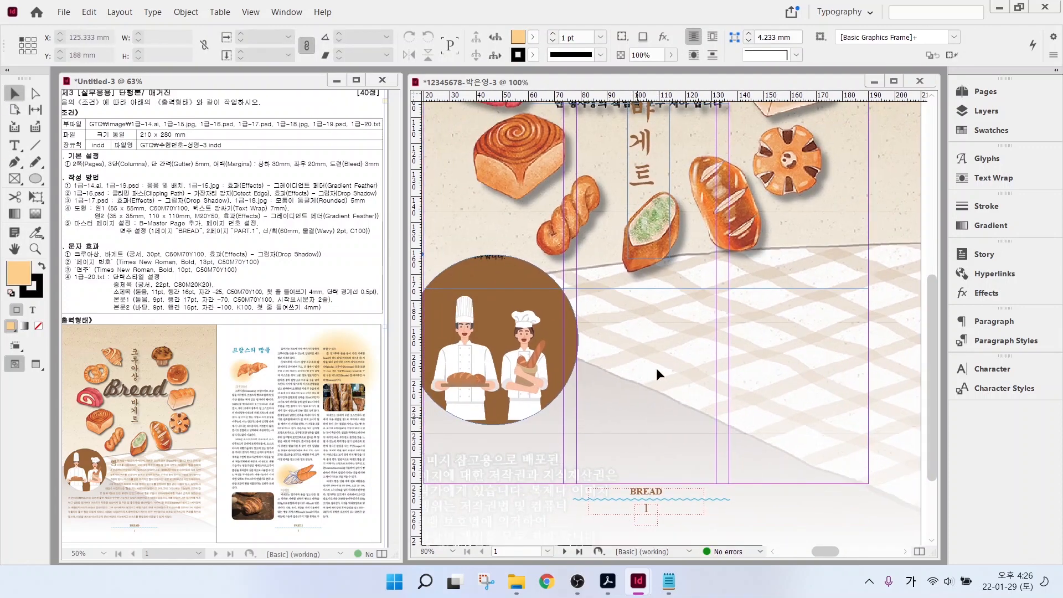
pyautogui.click(669, 582)
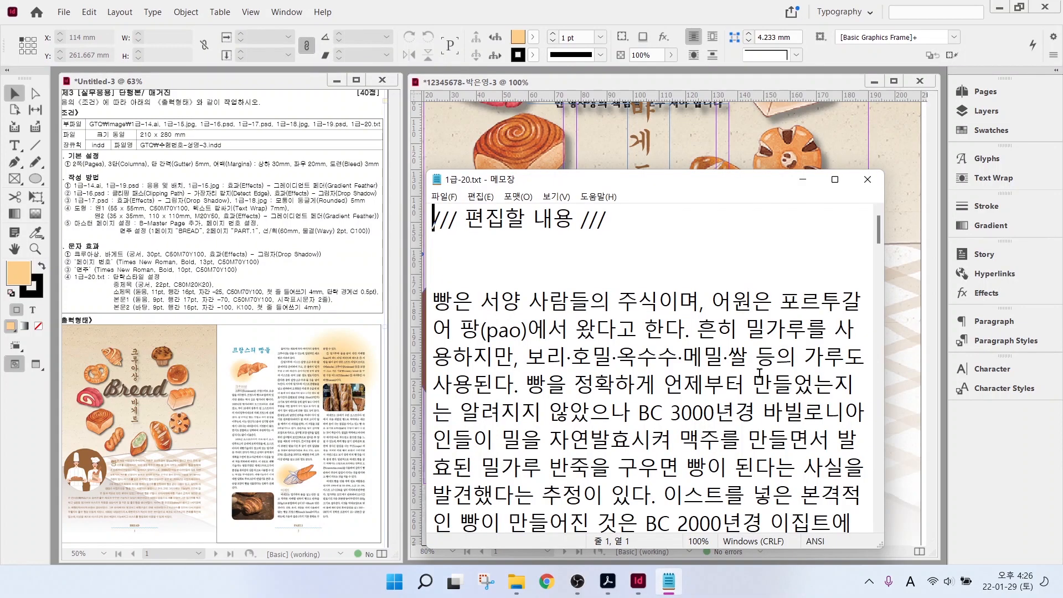
pyautogui.moveTo(437, 301); pyautogui.dragTo(674, 256)
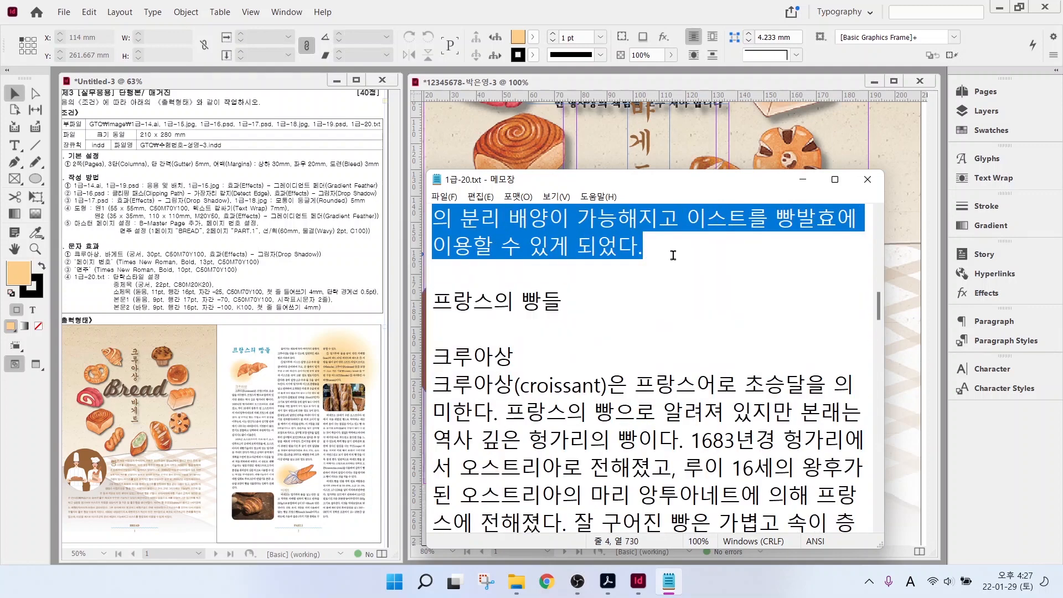
pyautogui.click(825, 108)
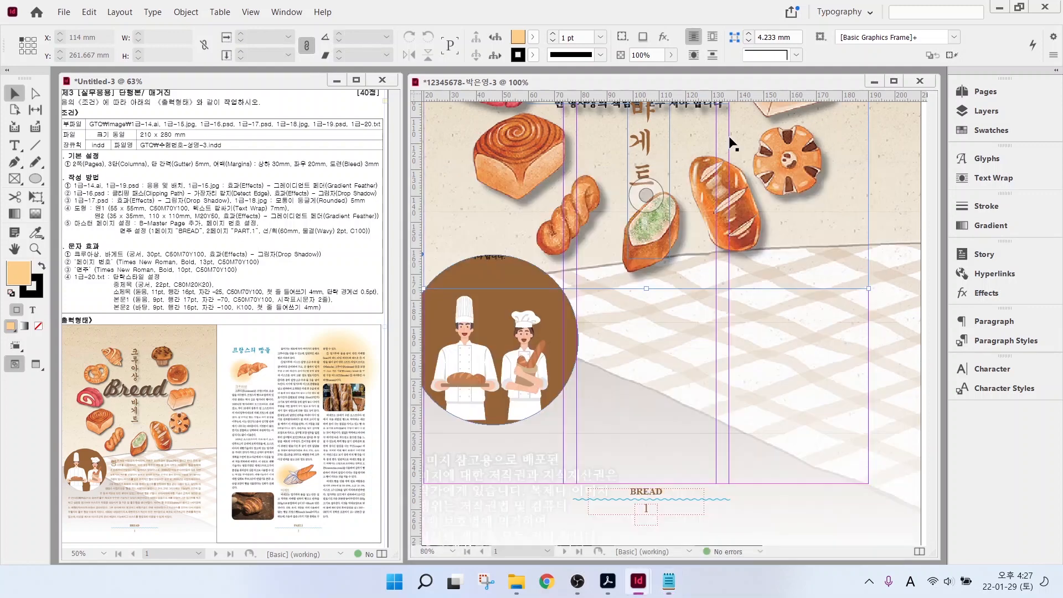
# - Paste the bread text into a new frame beside the chef circle and apply the 본문1 style
pyautogui.press('t')
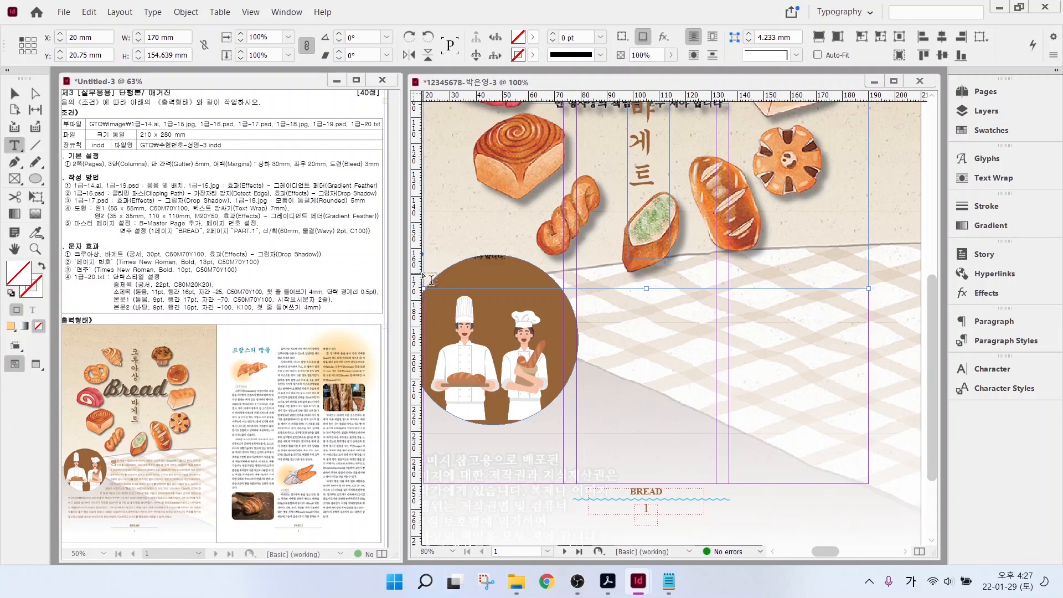
pyautogui.moveTo(431, 280); pyautogui.dragTo(872, 489)
pyautogui.hotkey('ctrl', 'v')
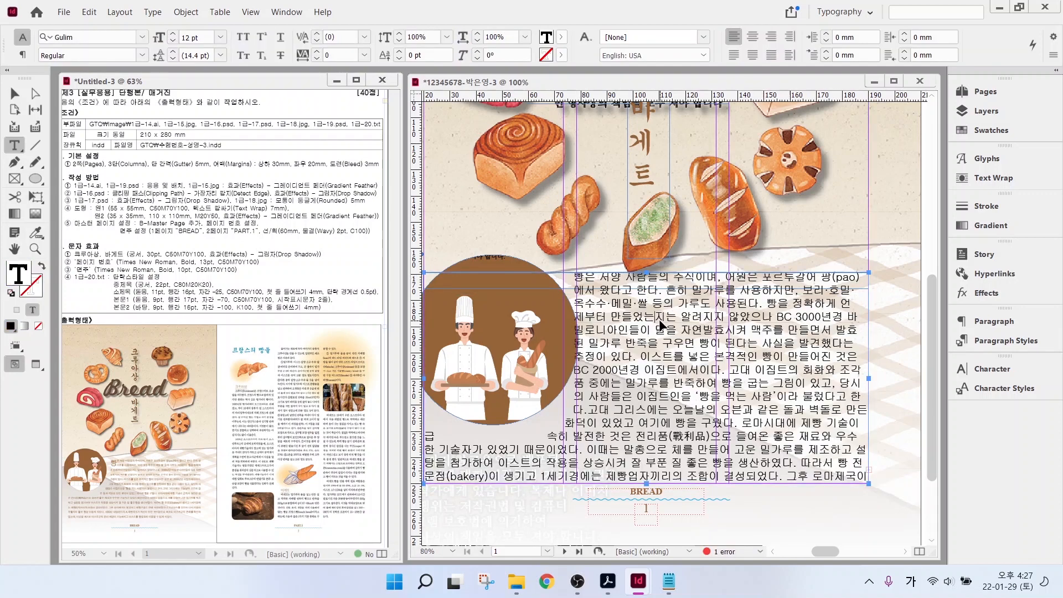
pyautogui.hotkey('ctrl', 'a')
pyautogui.click(987, 343)
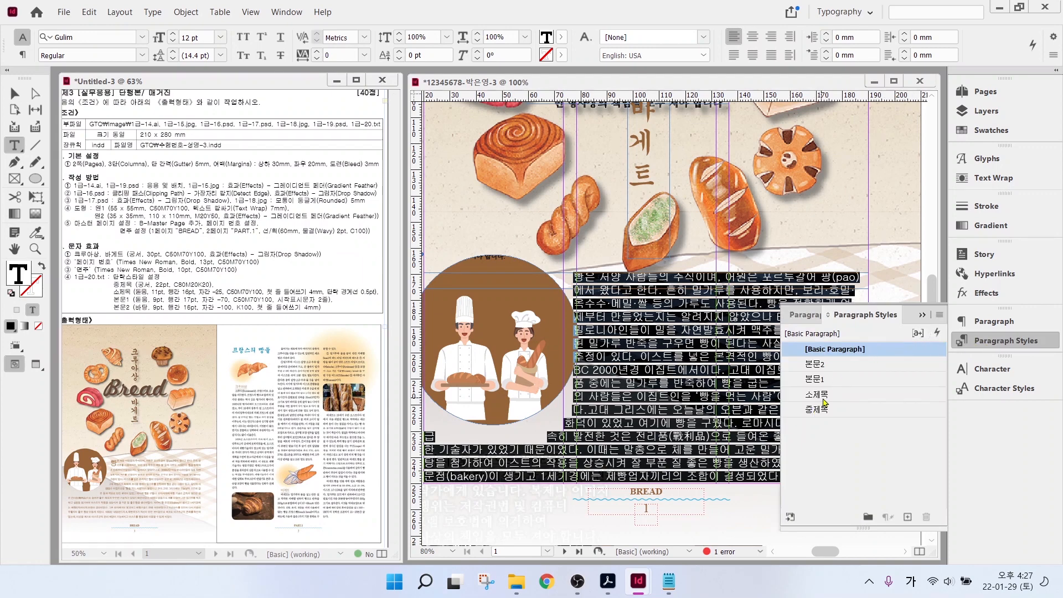
pyautogui.click(820, 380)
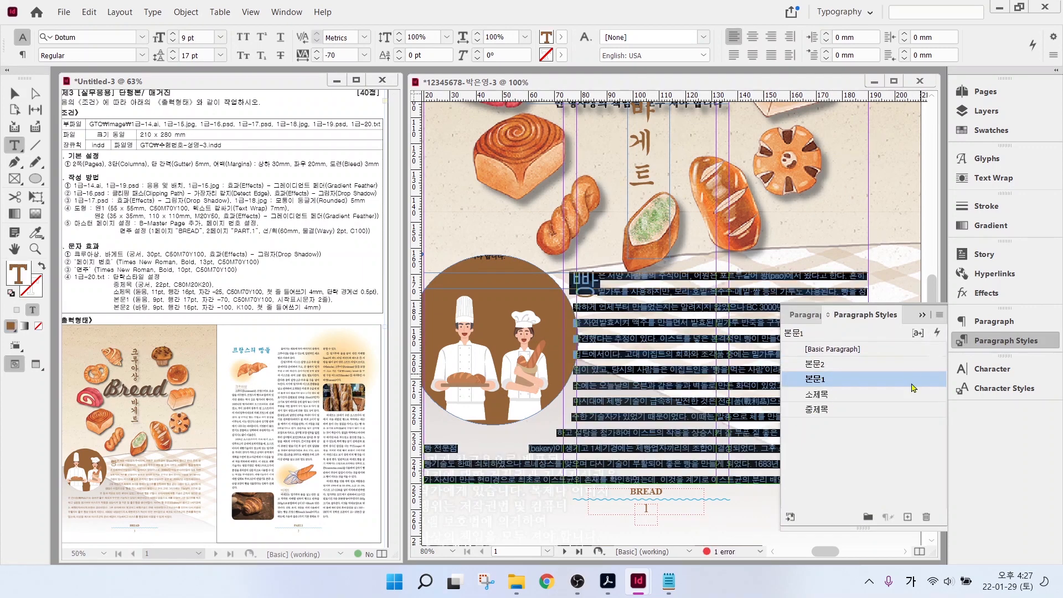
pyautogui.click(964, 336)
pyautogui.press('Escape')
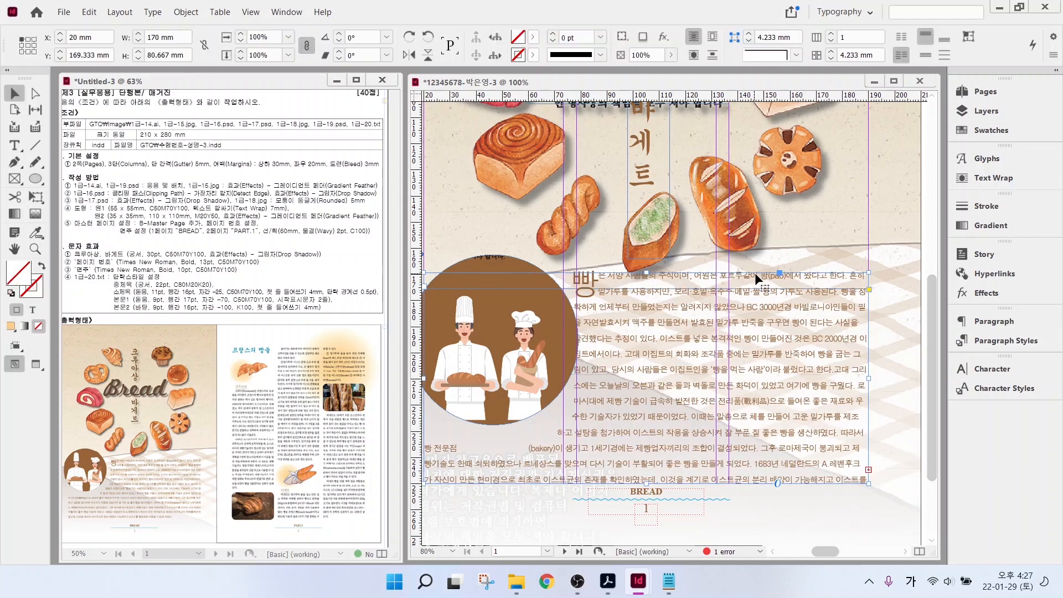
# - Raise the body text frame's top edge and justify the body text
pyautogui.scroll(-1, 742, 274)
pyautogui.scroll(-1, 811, 202)
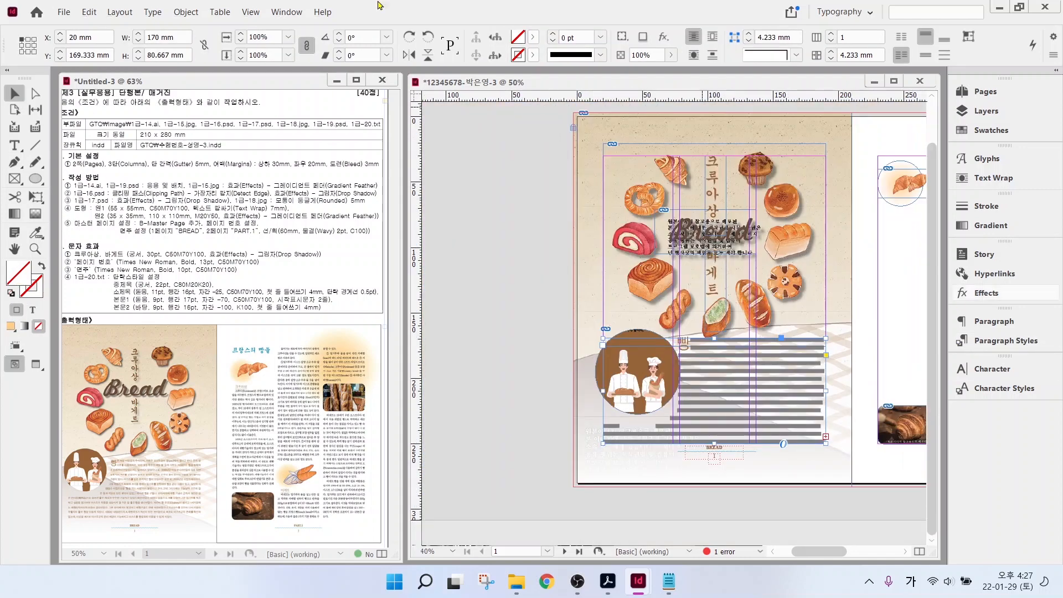
pyautogui.click(784, 223)
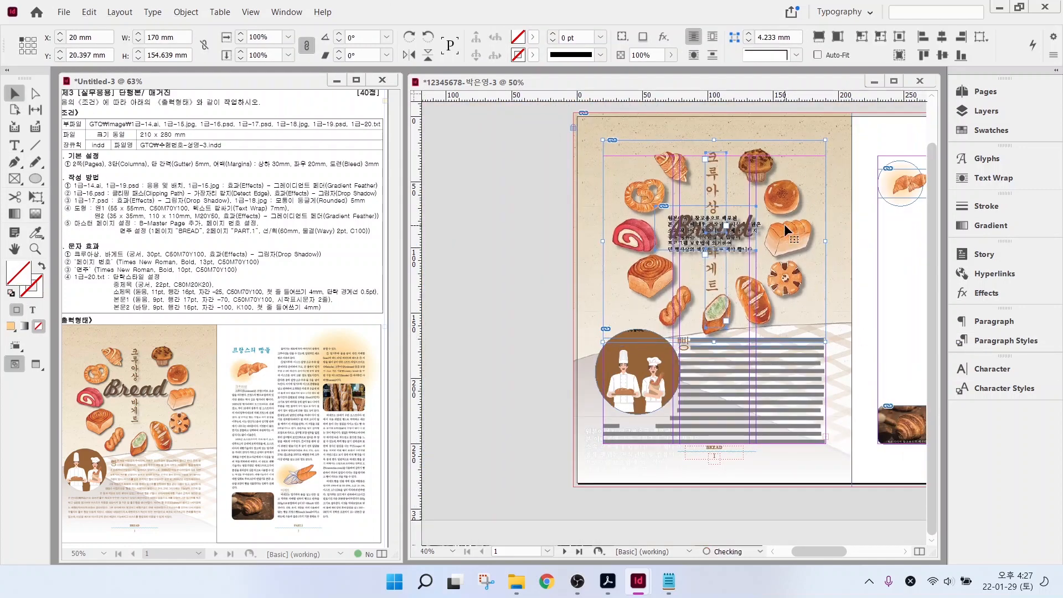
pyautogui.click(731, 343)
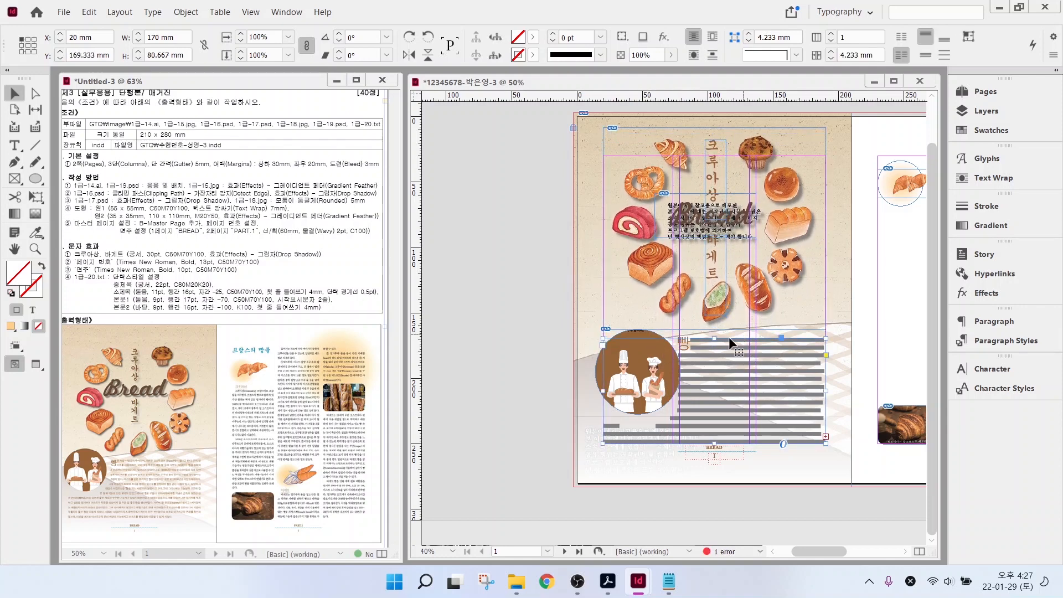
pyautogui.moveTo(714, 336); pyautogui.dragTo(715, 330)
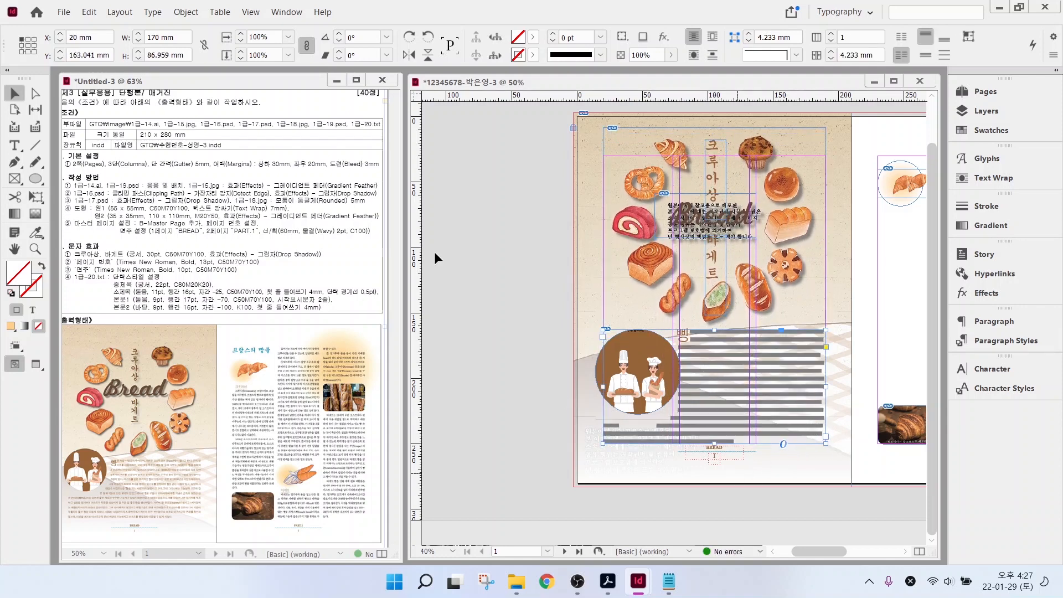
pyautogui.click(541, 273)
pyautogui.moveTo(788, 401); pyautogui.dragTo(670, 404)
pyautogui.doubleClick(670, 403)
pyautogui.moveTo(560, 341); pyautogui.dragTo(623, 444)
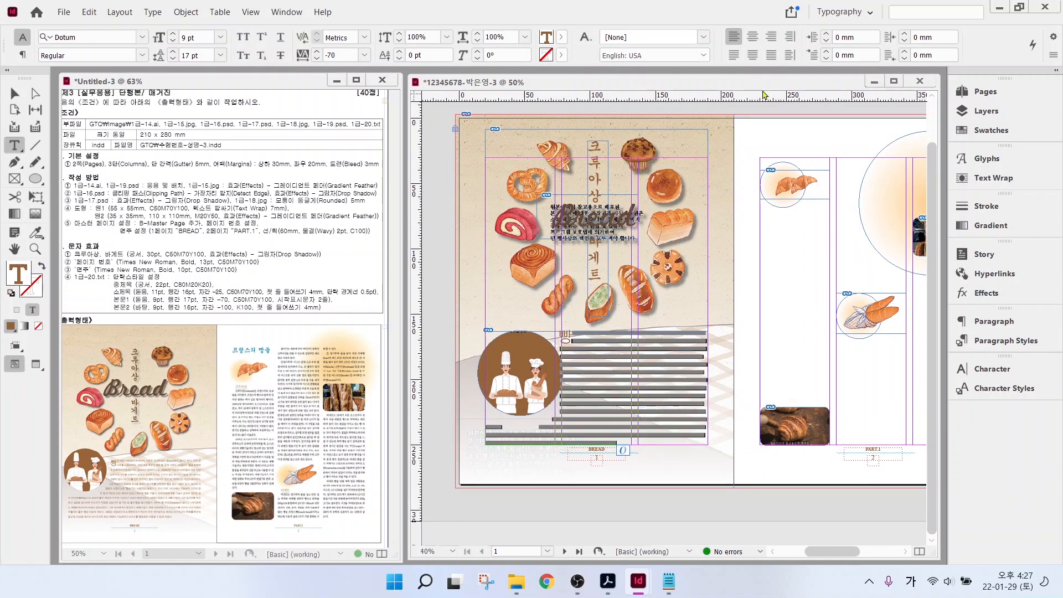
pyautogui.click(734, 54)
pyautogui.keyDown('ctrl'); pyautogui.click(667, 492); pyautogui.keyUp('ctrl')
# - Draw a text frame filling page 2's margins and copy the French bread text from the source file
pyautogui.press('v')
pyautogui.moveTo(743, 468); pyautogui.dragTo(576, 474)
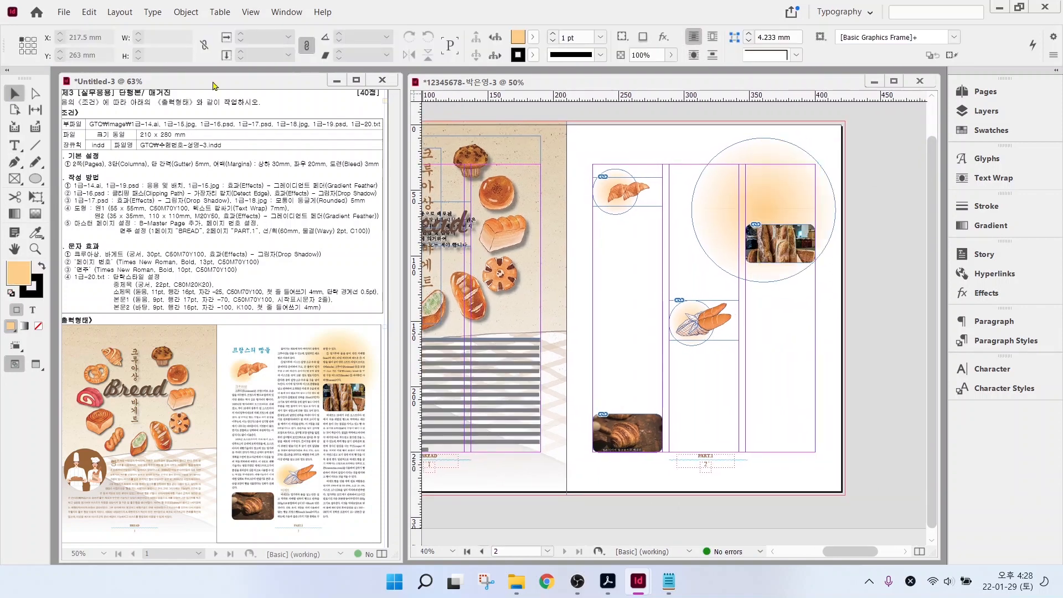
pyautogui.click(14, 145)
pyautogui.moveTo(593, 164); pyautogui.dragTo(818, 458)
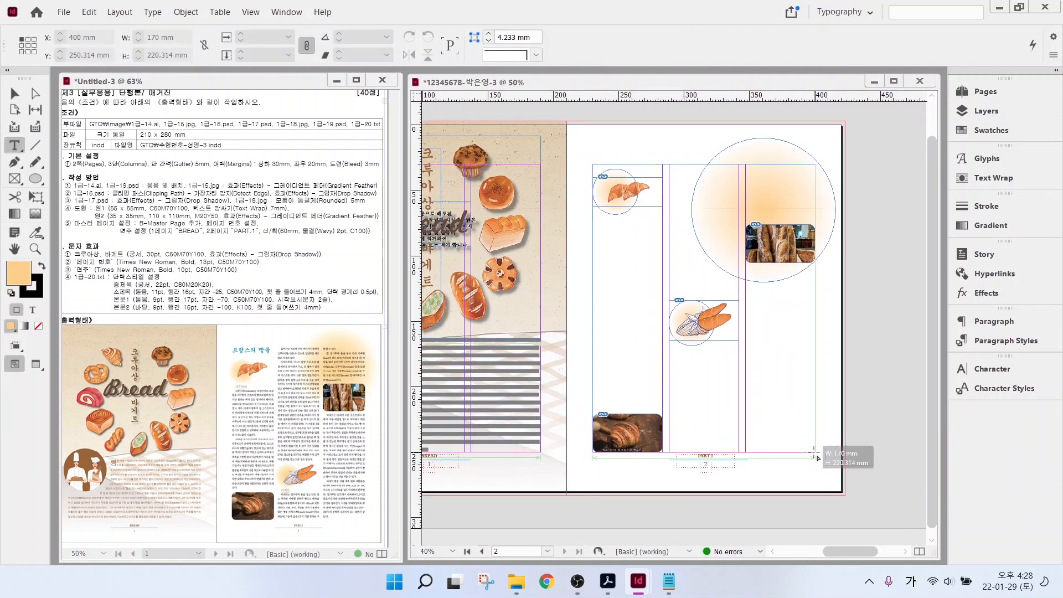
pyautogui.click(668, 581)
pyautogui.moveTo(653, 233); pyautogui.dragTo(794, 330)
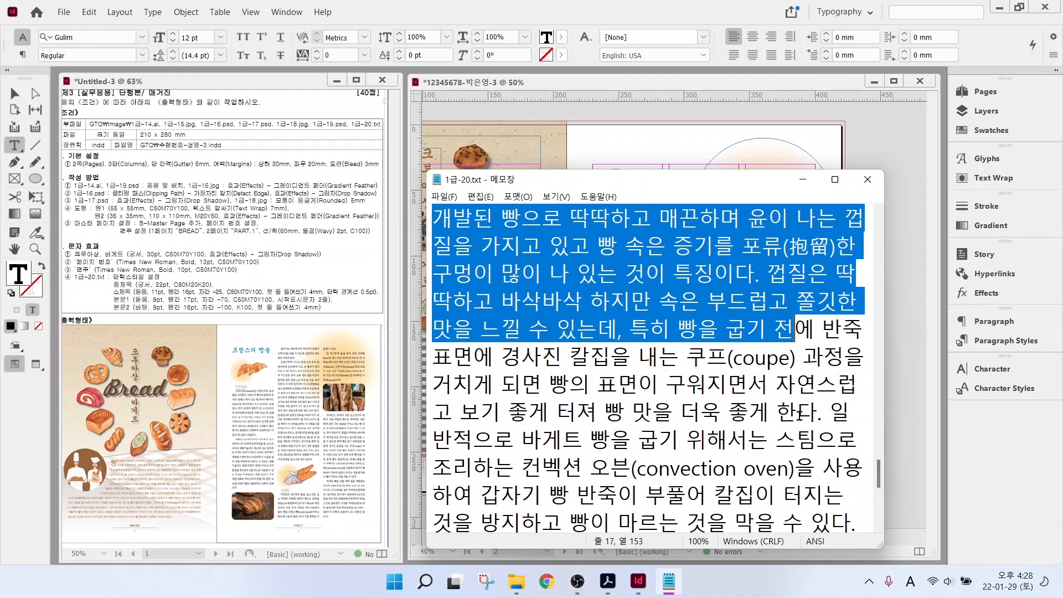
pyautogui.moveTo(799, 414); pyautogui.dragTo(515, 537)
pyautogui.hotkey('ctrl', 'c')
pyautogui.click(638, 581)
# - Paste the French bread text into the page 2 frame and apply the 본문2 style
pyautogui.hotkey('ctrl', 'v')
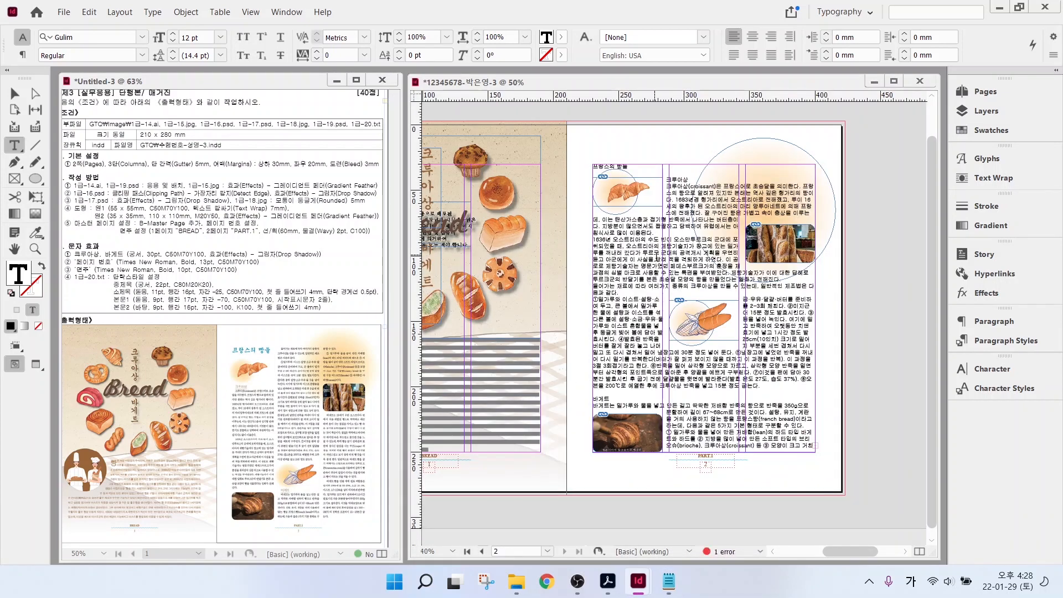
pyautogui.hotkey('ctrl', 'a')
pyautogui.click(1006, 341)
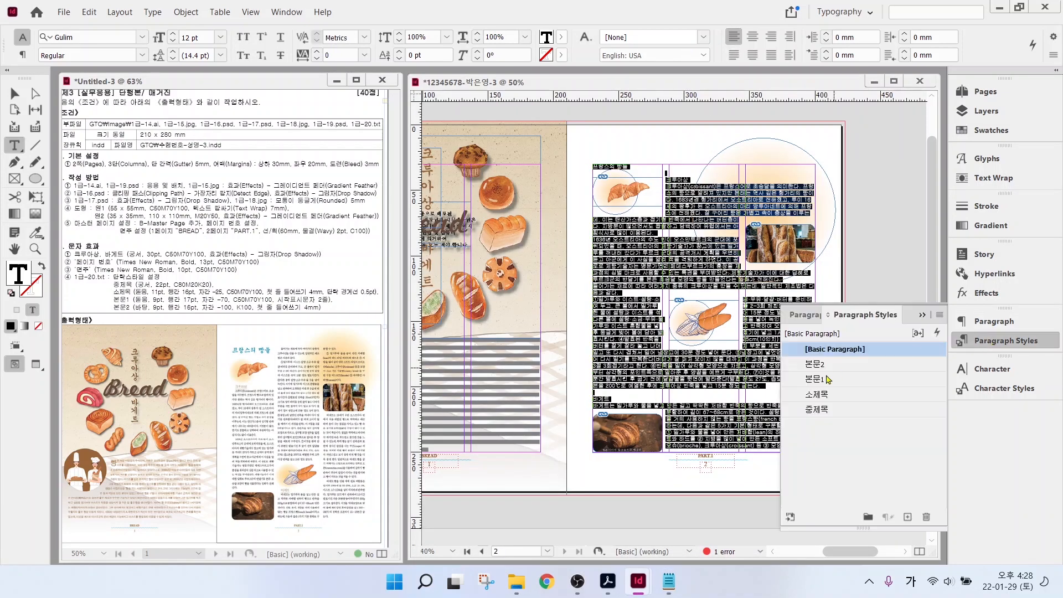
pyautogui.click(816, 365)
pyautogui.click(1006, 341)
pyautogui.press('Escape')
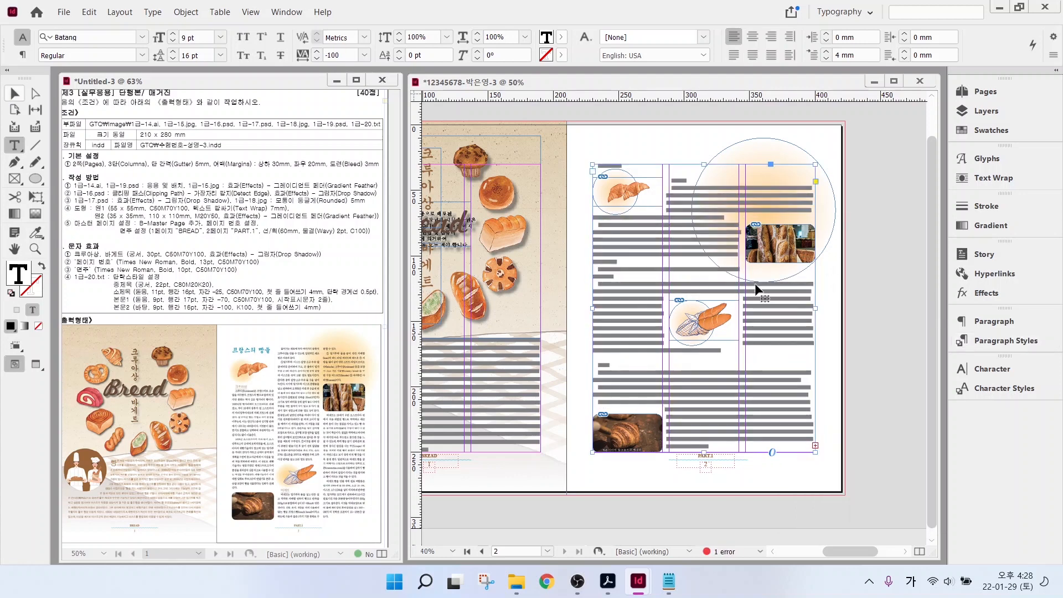
pyautogui.hotkey('ctrl', 'shift', 'a')
pyautogui.click(656, 255)
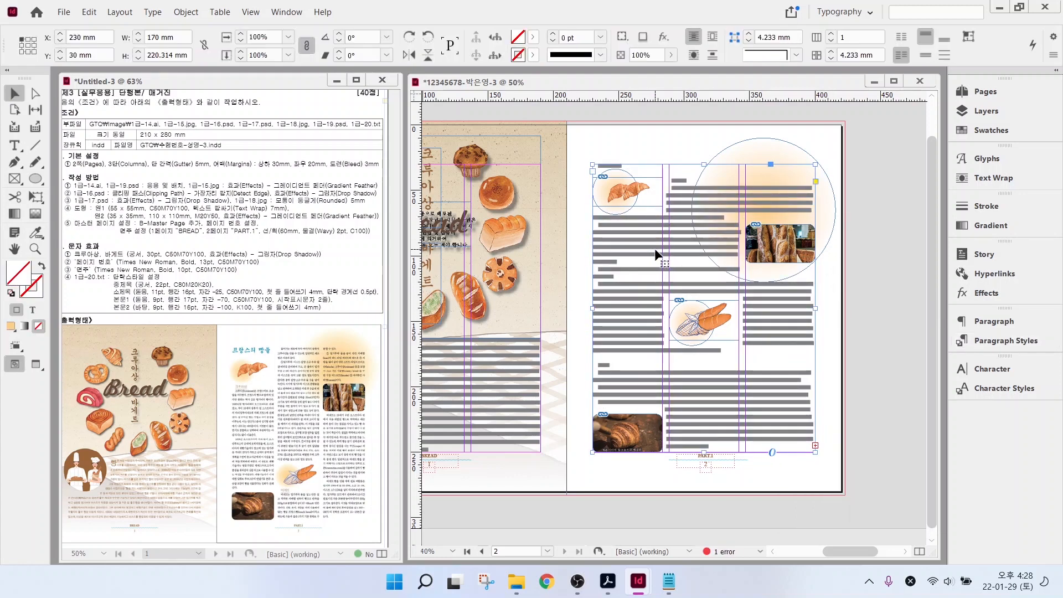
# - Set the page 2 text frame to 3 columns with a 5 mm gutter
pyautogui.hotkey('alt', '2')
pyautogui.moveTo(239, 370); pyautogui.dragTo(267, 514)
pyautogui.moveTo(274, 346); pyautogui.dragTo(317, 501)
pyautogui.moveTo(321, 335); pyautogui.dragTo(375, 524)
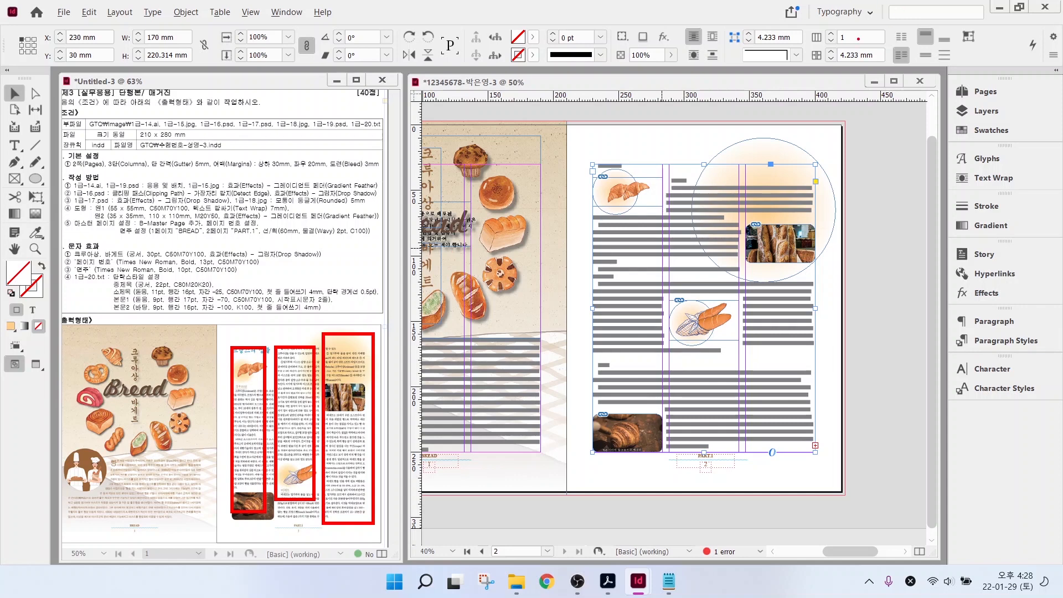
pyautogui.moveTo(858, 38); pyautogui.dragTo(890, 11)
pyautogui.press('Escape')
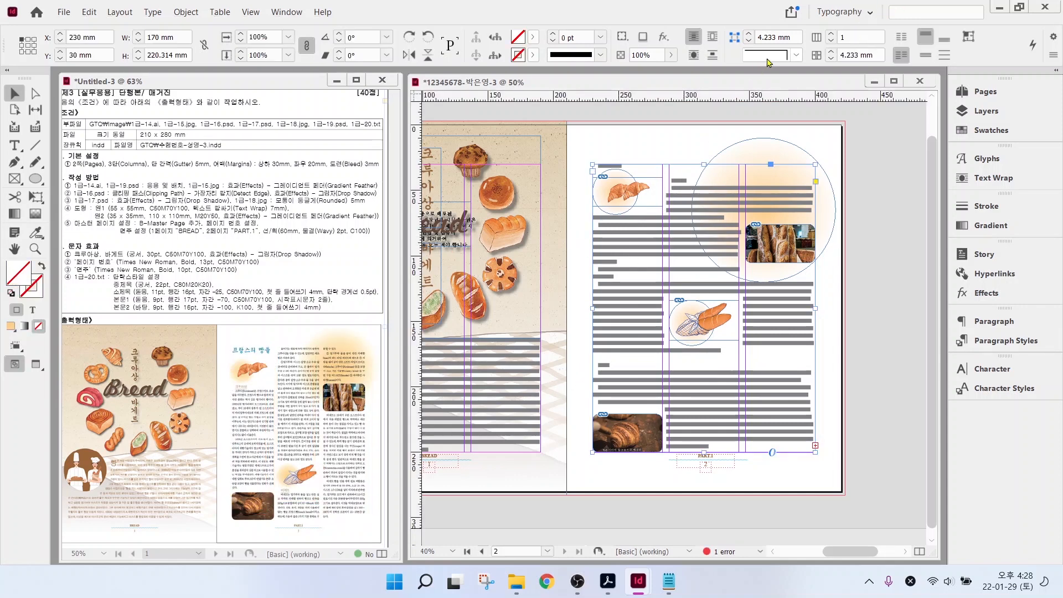
pyautogui.click(832, 33)
pyautogui.click(832, 34)
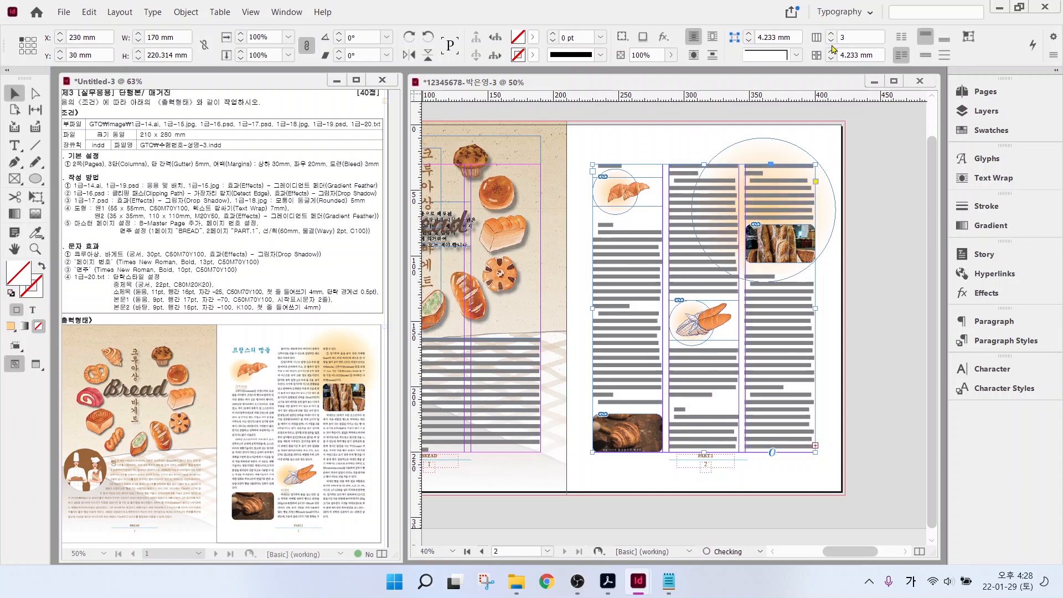
pyautogui.click(832, 54)
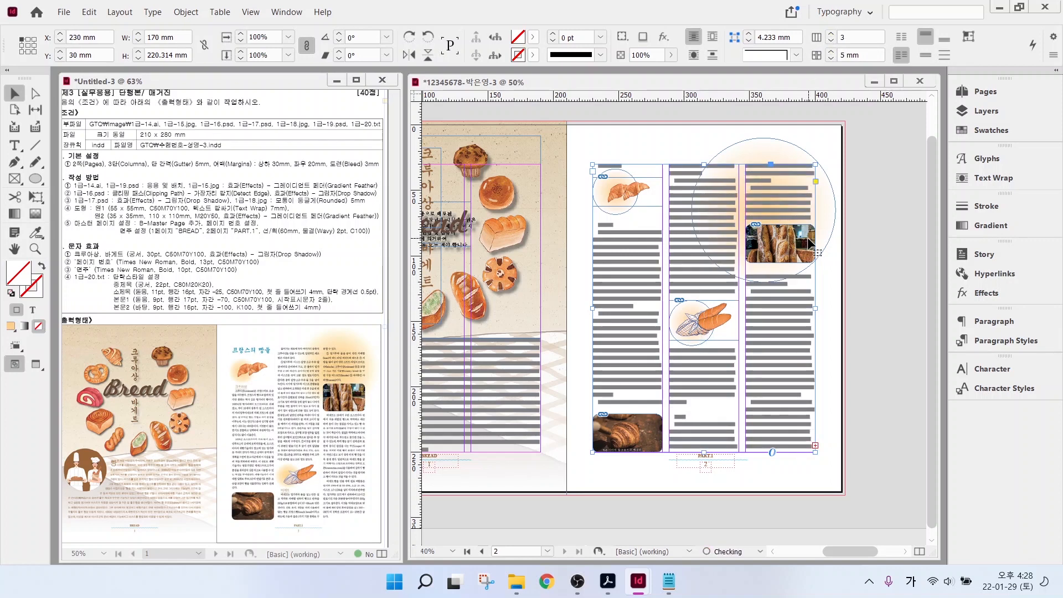
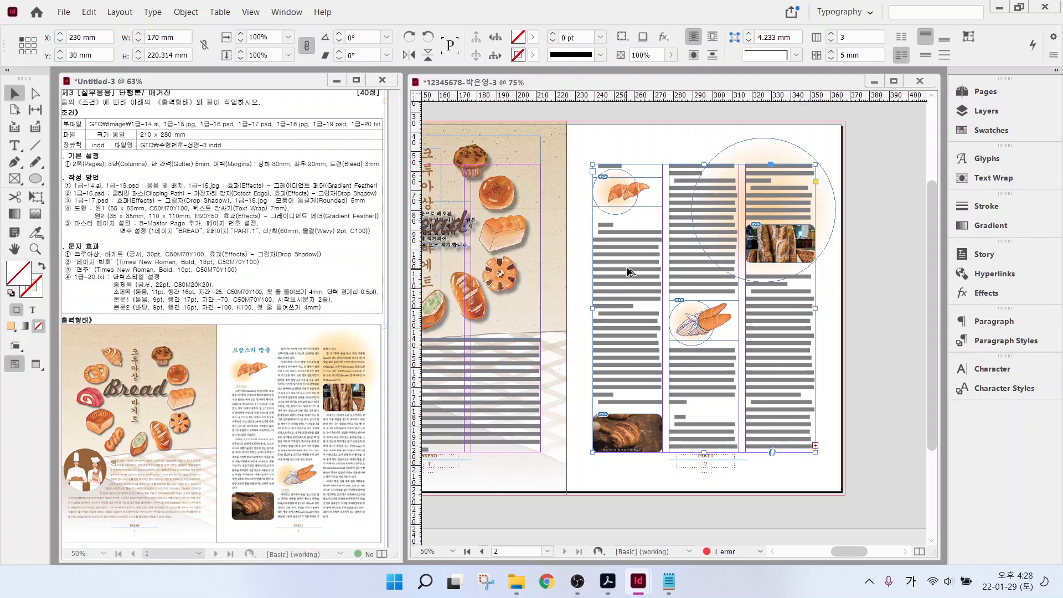
# - Zoom in on page 2 and select the body text from 크루아상 through all three columns
pyautogui.scroll(3, 629, 268)
pyautogui.scroll(2, 629, 268)
pyautogui.hotkey('ctrl', '2')
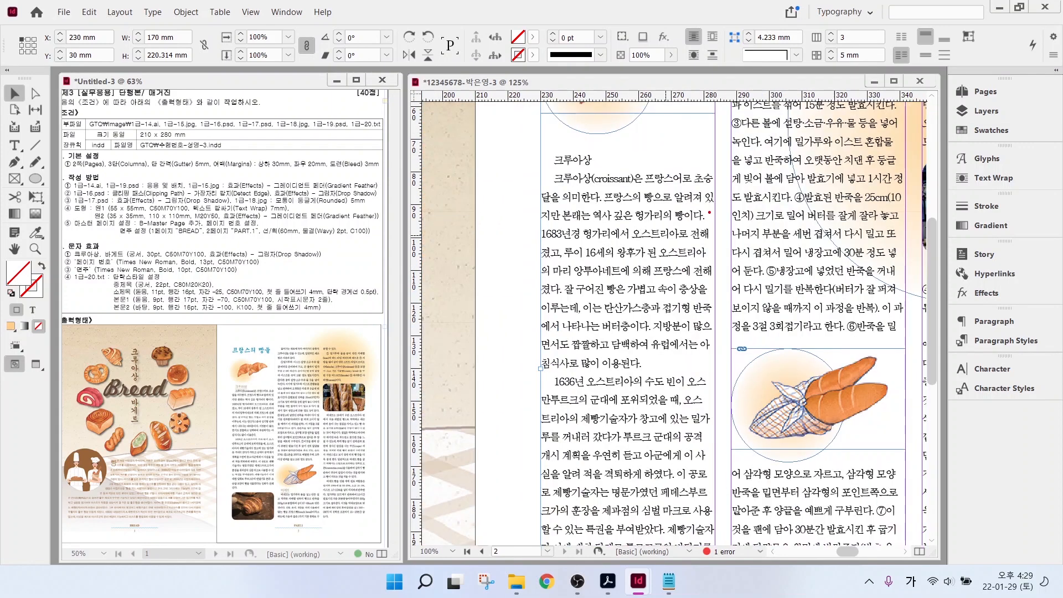
pyautogui.moveTo(709, 177)
pyautogui.mouseDown()
pyautogui.moveTo(699, 211)
pyautogui.moveTo(708, 256)
pyautogui.mouseUp()
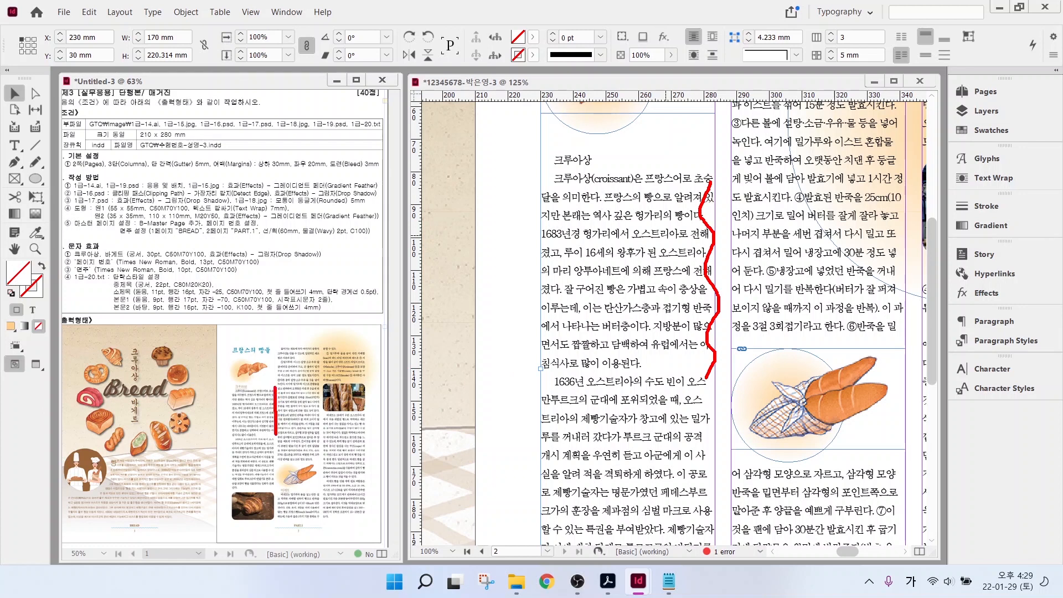
pyautogui.moveTo(275, 503); pyautogui.dragTo(275, 504)
pyautogui.press('Escape')
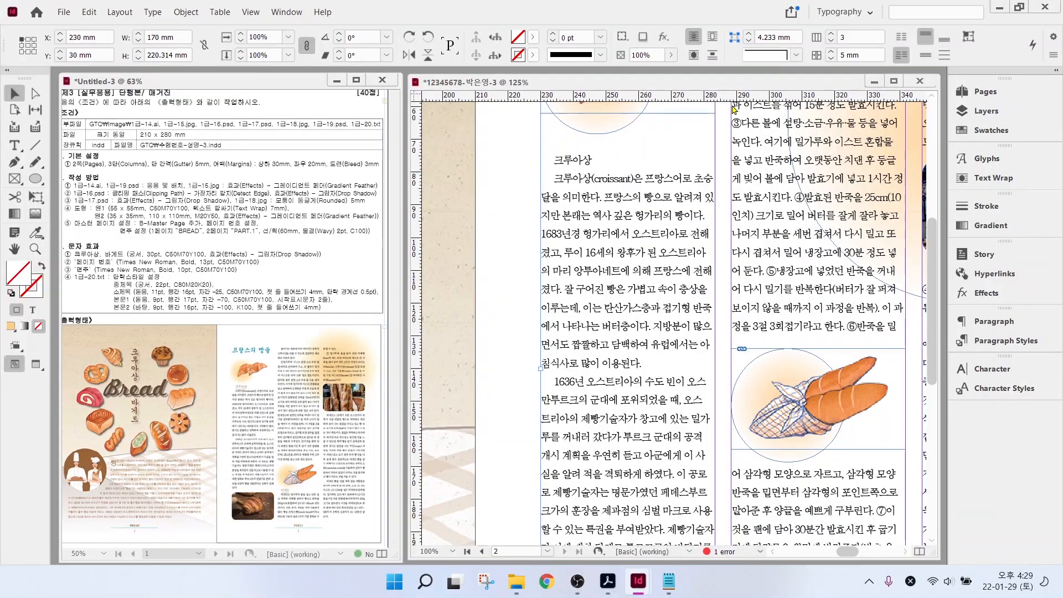
pyautogui.doubleClick(561, 165)
pyautogui.moveTo(551, 160); pyautogui.dragTo(525, 552)
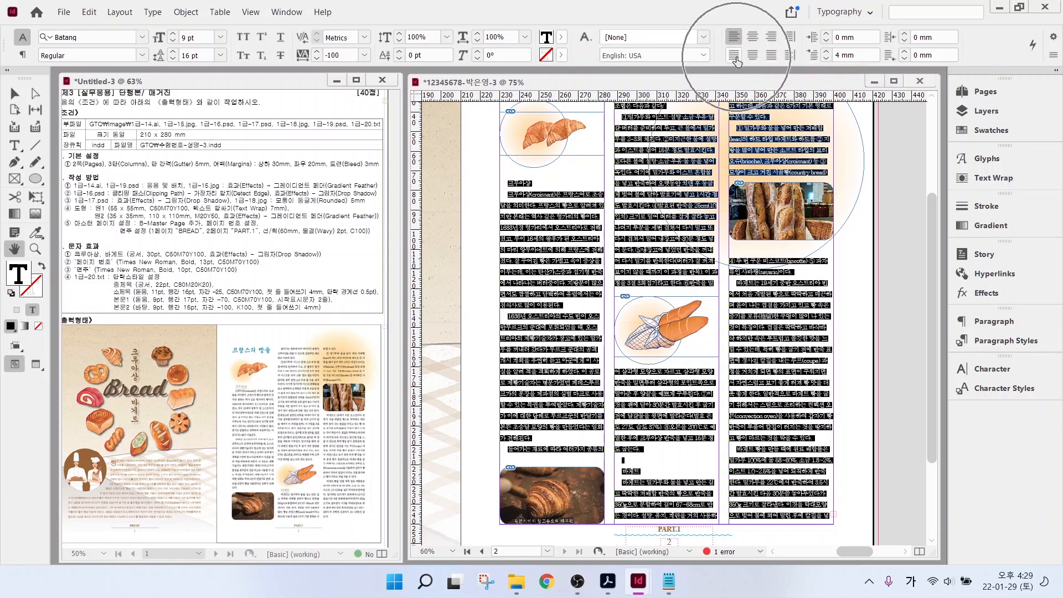
# - Justify the selected body text with the last line aligned left
pyautogui.click(735, 56)
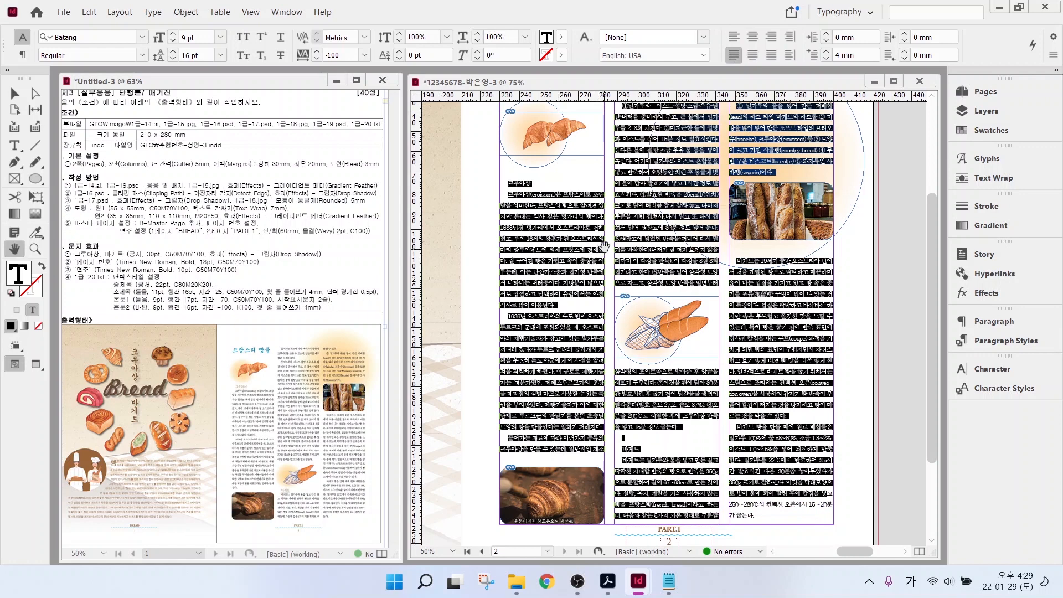
pyautogui.click(14, 93)
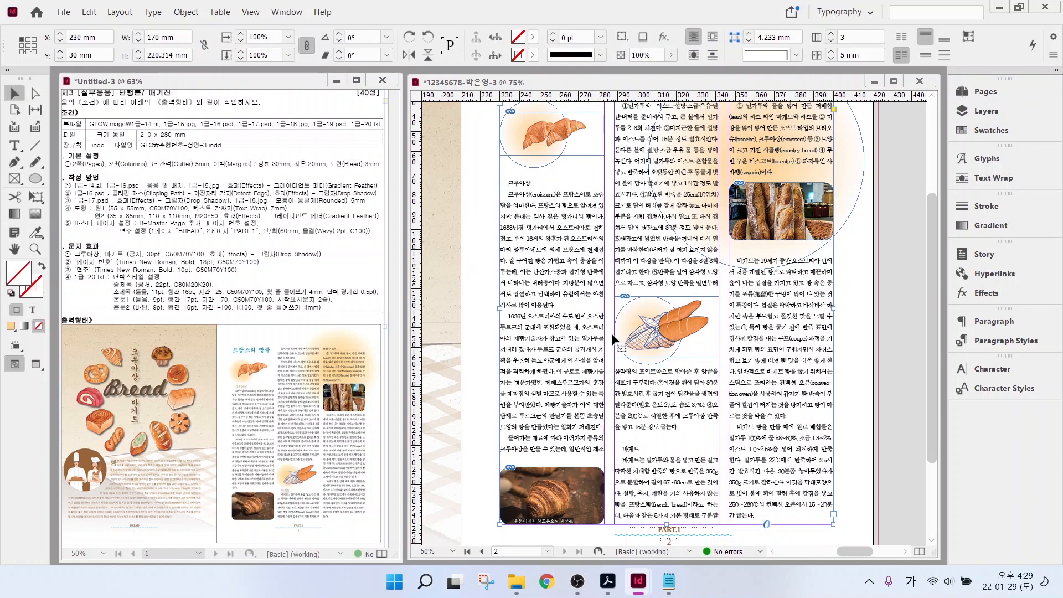
pyautogui.click(15, 145)
pyautogui.scroll(2, 536, 173)
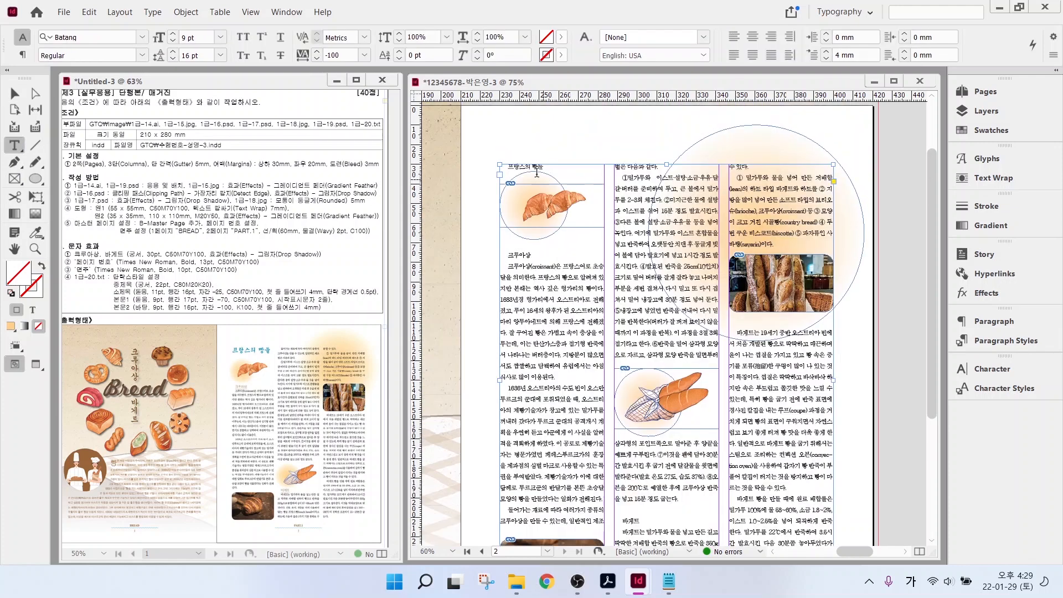
# - Apply 중제목 to the 프랑스의 빵들 title and 소제목 to the 크루아상 and 바게트 headings
pyautogui.click(508, 168)
pyautogui.click(1007, 340)
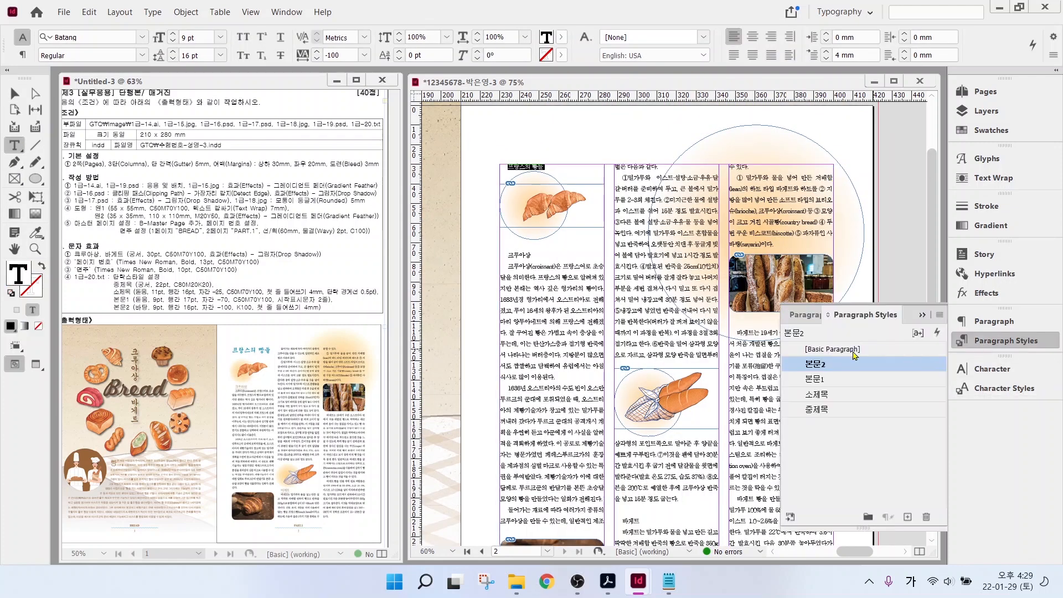
pyautogui.click(817, 410)
pyautogui.click(509, 261)
pyautogui.click(817, 394)
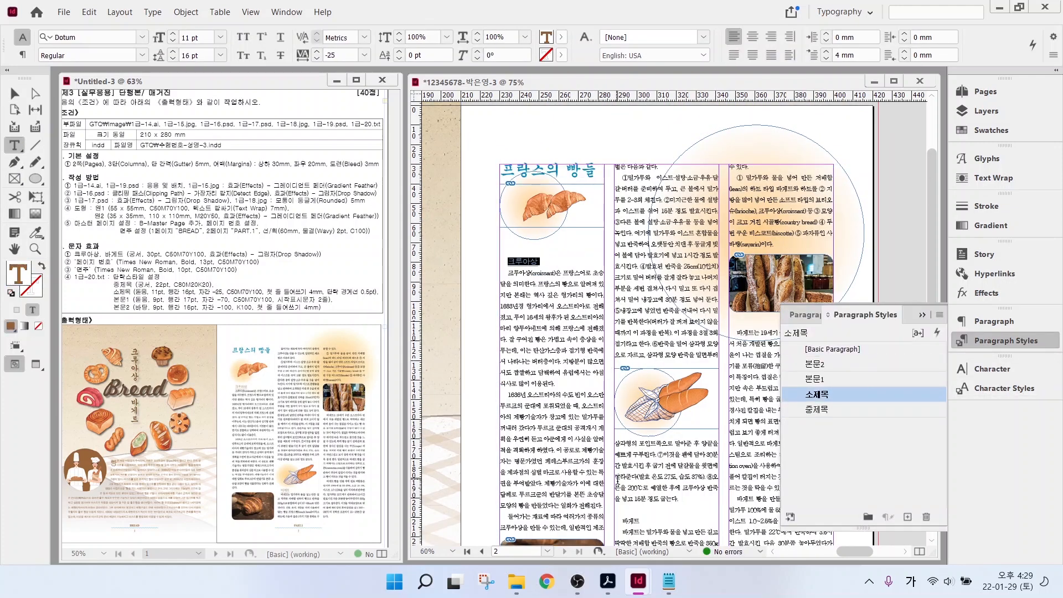
pyautogui.moveTo(622, 522); pyautogui.dragTo(656, 519)
pyautogui.click(814, 396)
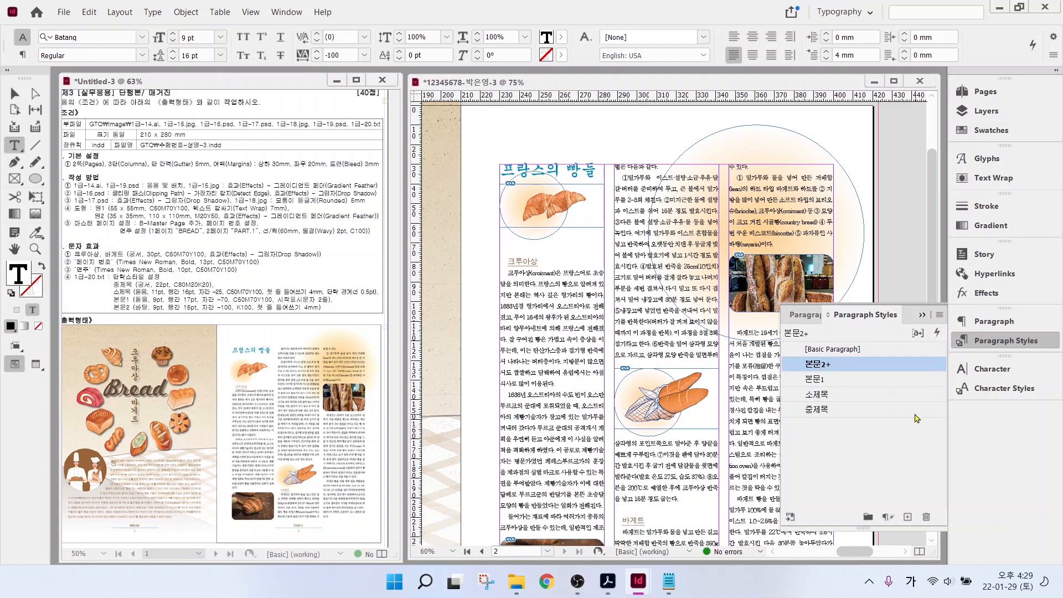
pyautogui.click(995, 342)
# - Delete the empty line above 크루아상 and fit the whole spread in the window
pyautogui.scroll(-3, 836, 435)
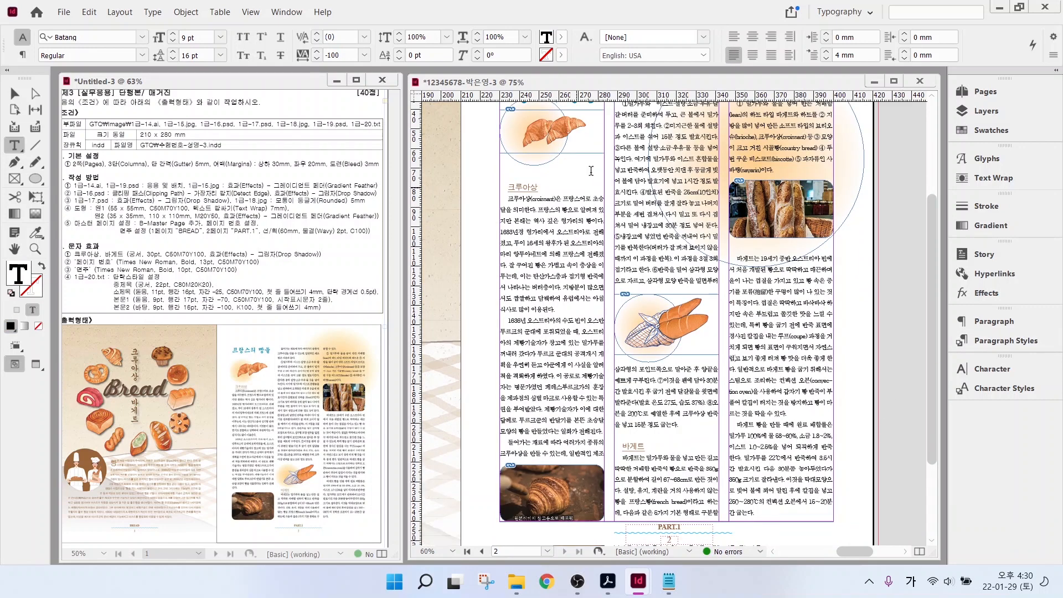
pyautogui.scroll(1, 591, 171)
pyautogui.click(586, 206)
pyautogui.press('Delete')
pyautogui.scroll(-2, 585, 206)
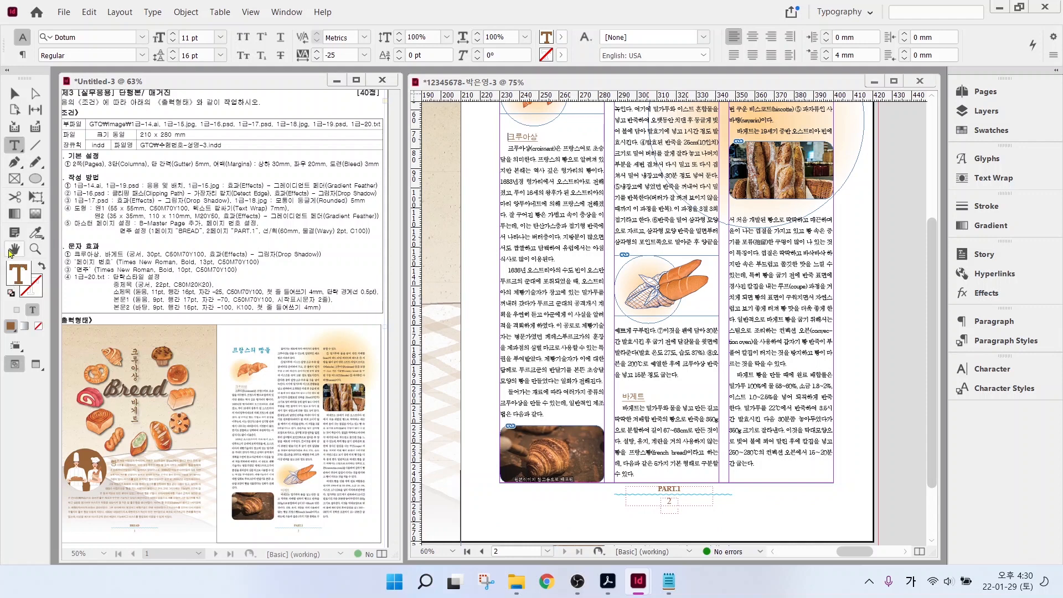
pyautogui.doubleClick(11, 251)
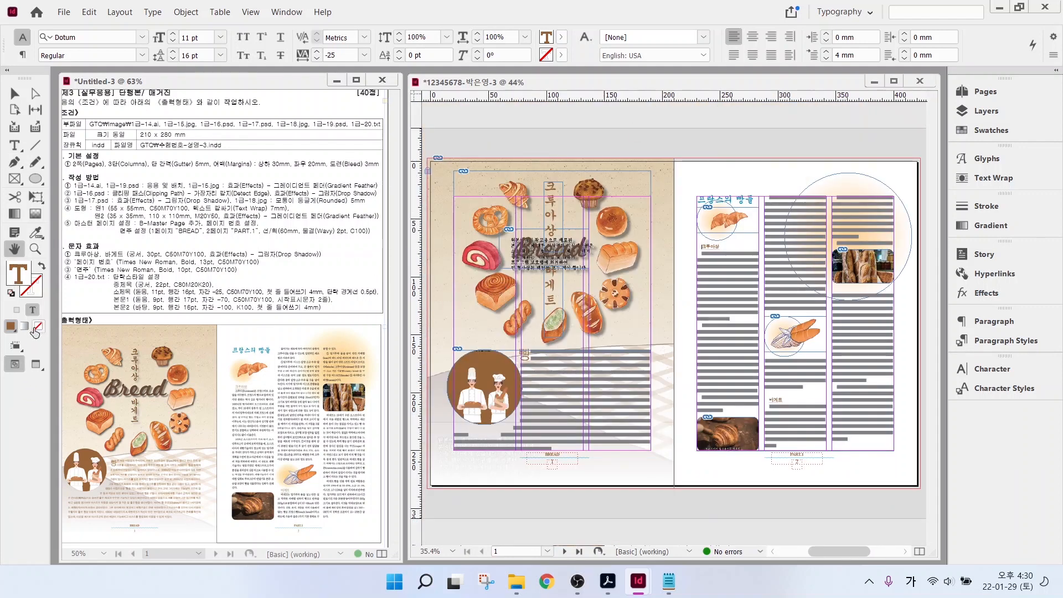
# - Switch to Preview screen mode to view the spread without guides or frame edges
pyautogui.click(32, 368)
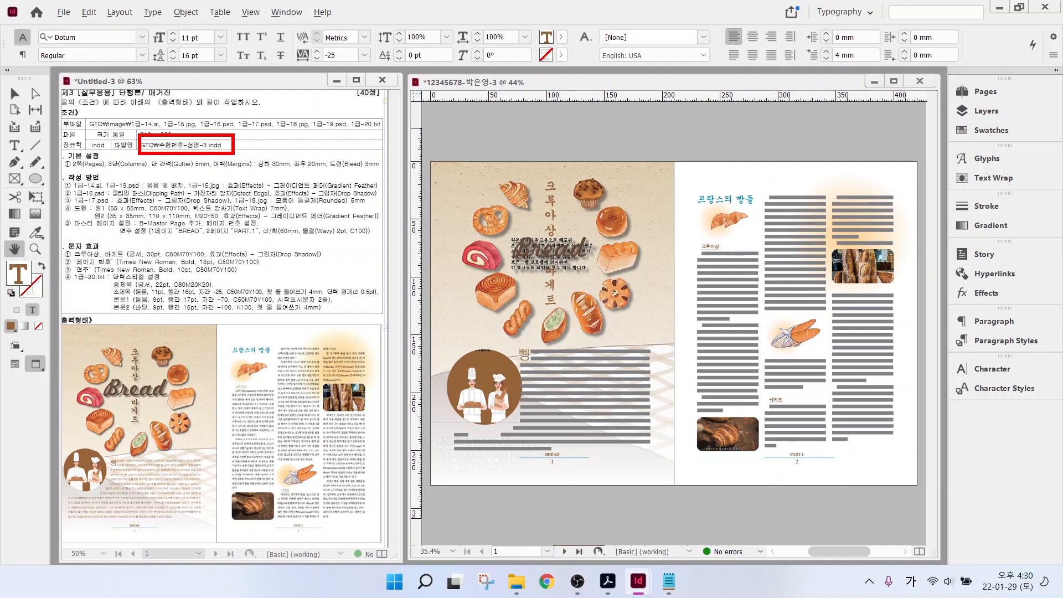
pyautogui.click(64, 12)
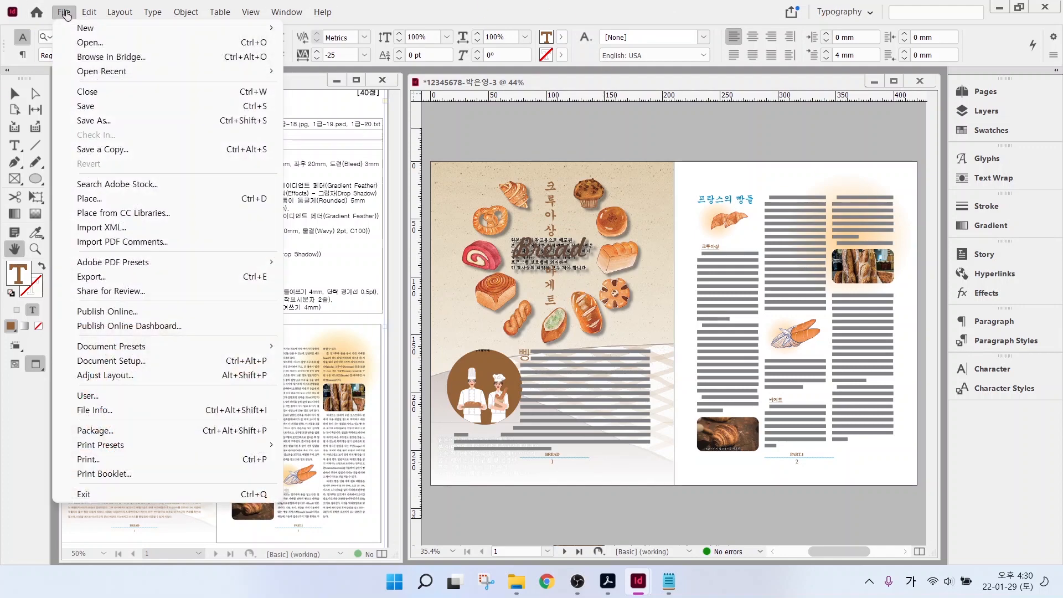
# - Save the spread as an INDD document in the GTQ folder
pyautogui.click(89, 106)
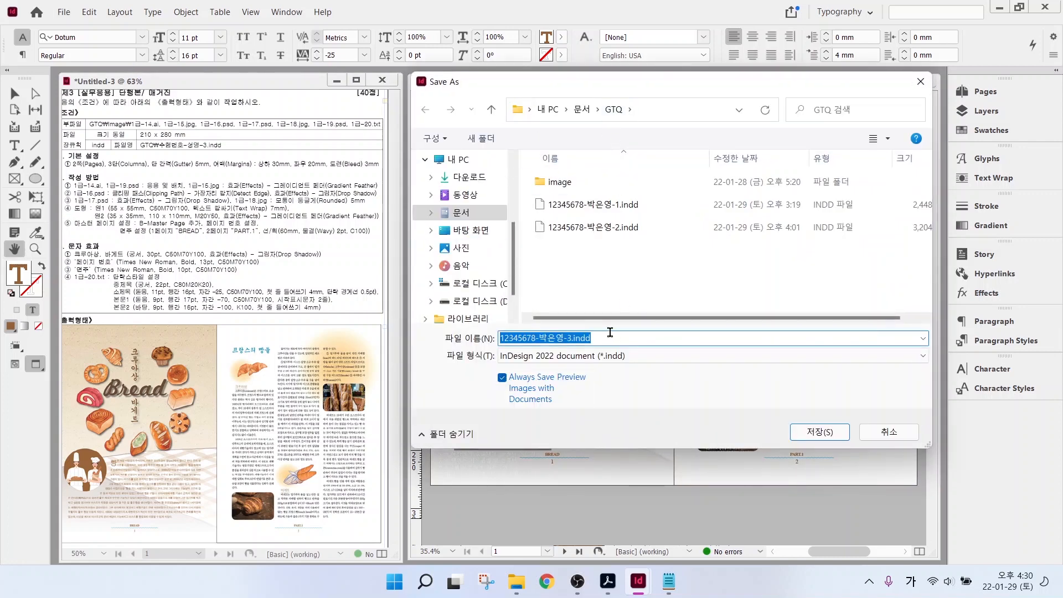
pyautogui.click(819, 431)
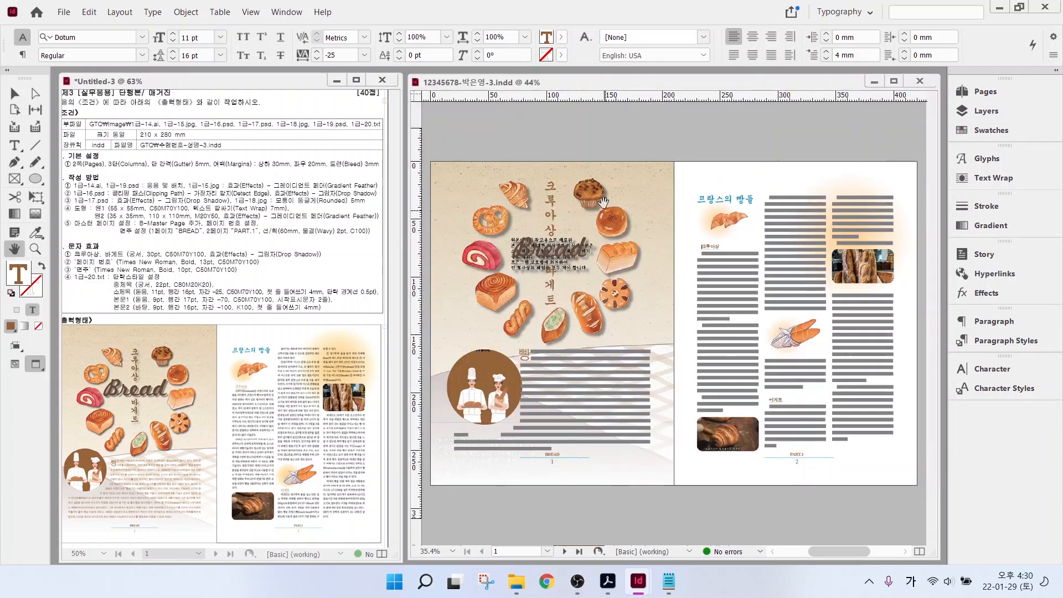
# - Save a copy of the spread as InDesign CS4 or later (IDML) in the GTQ folder
pyautogui.click(73, 13)
pyautogui.click(105, 123)
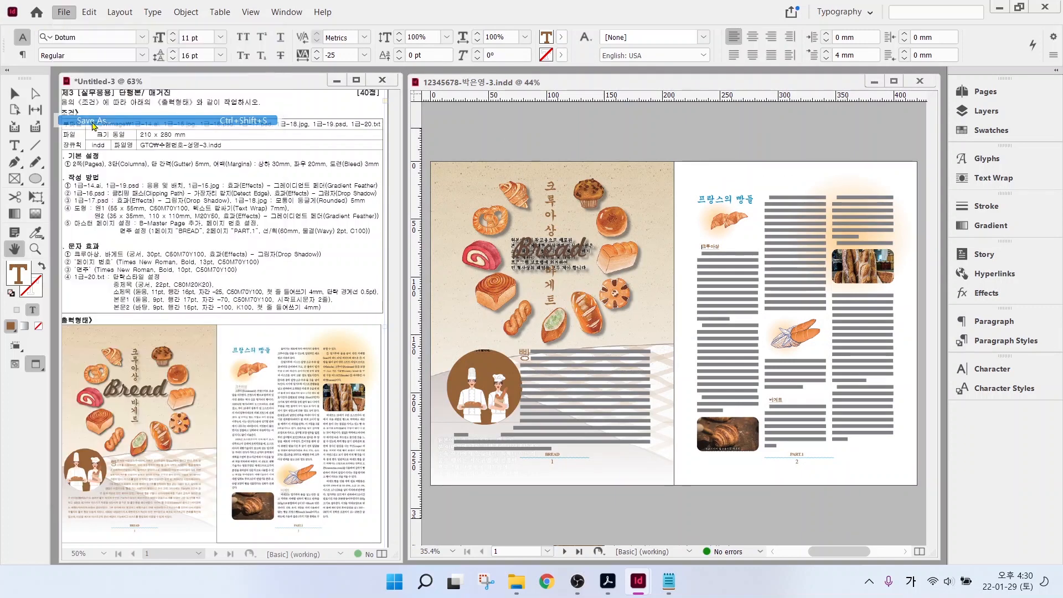
pyautogui.click(586, 357)
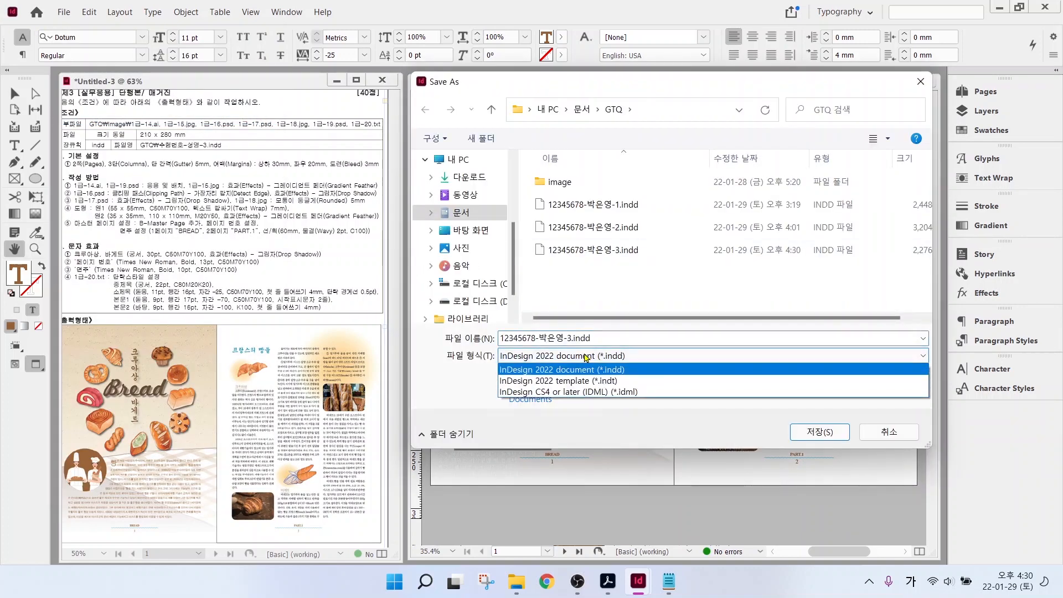
pyautogui.click(615, 393)
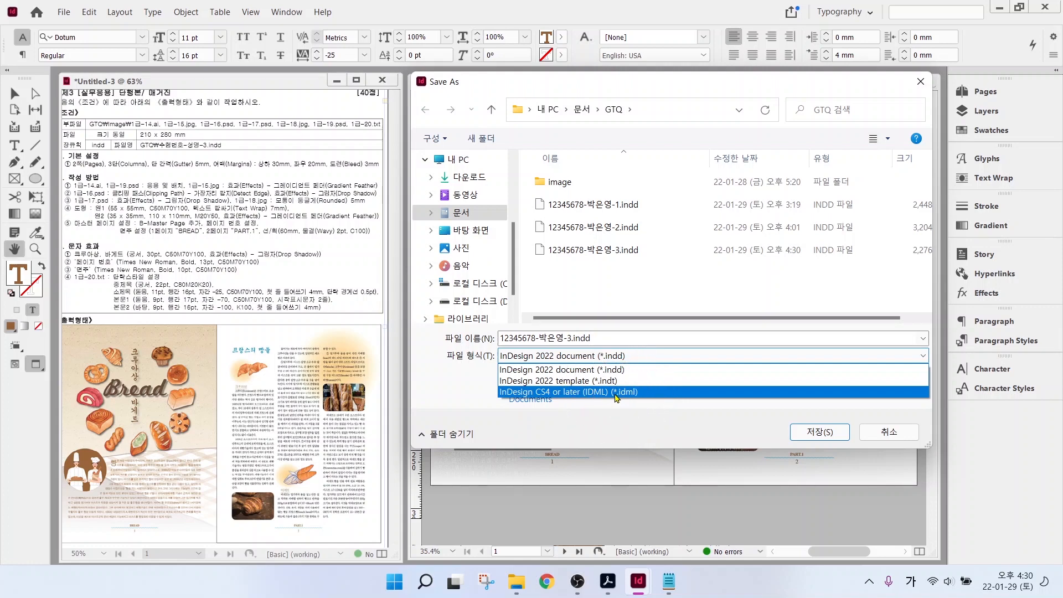
pyautogui.click(615, 397)
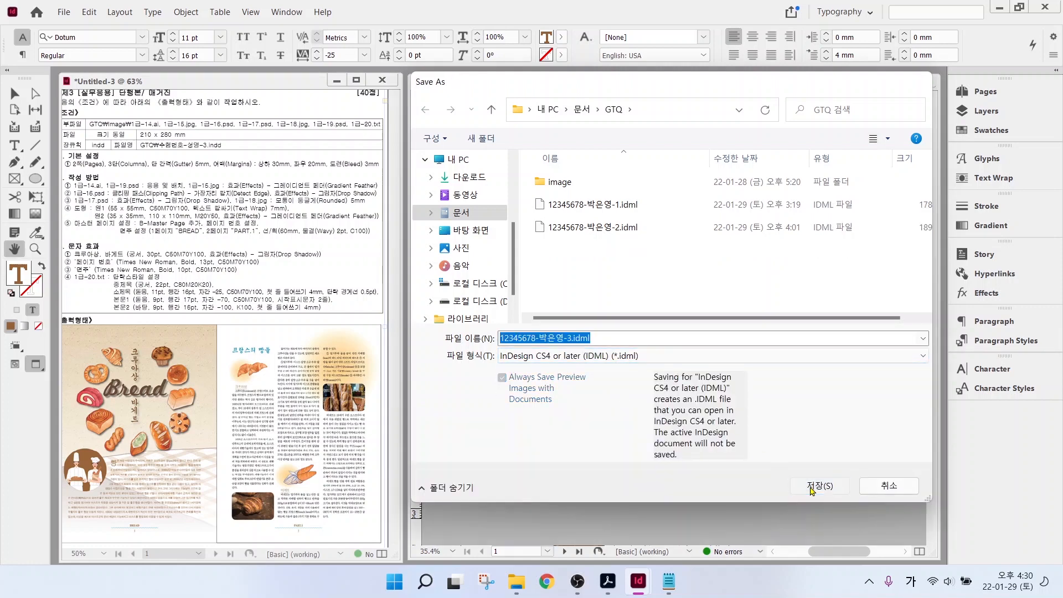
pyautogui.click(809, 485)
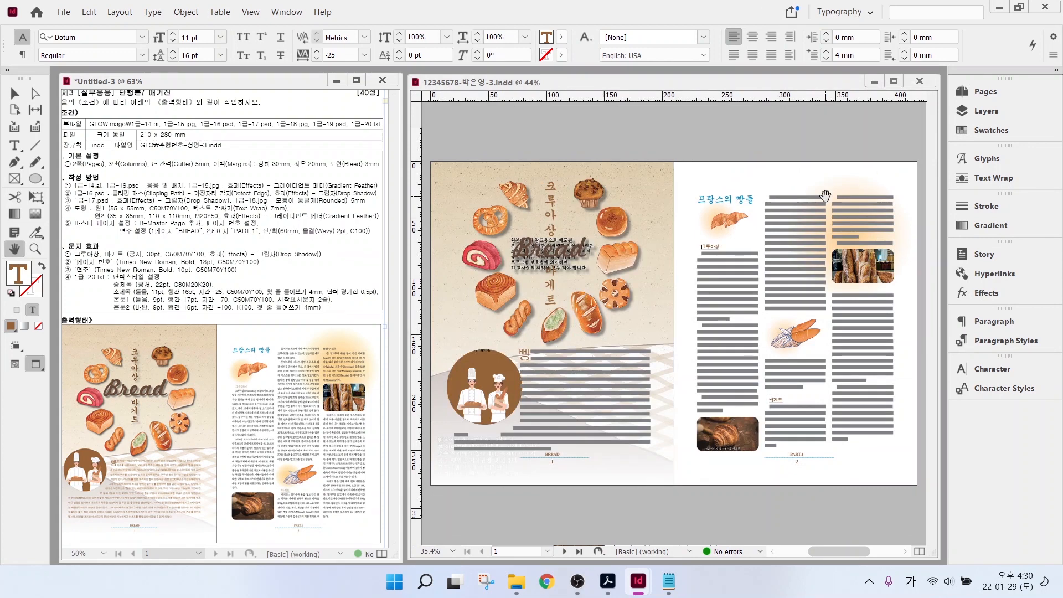